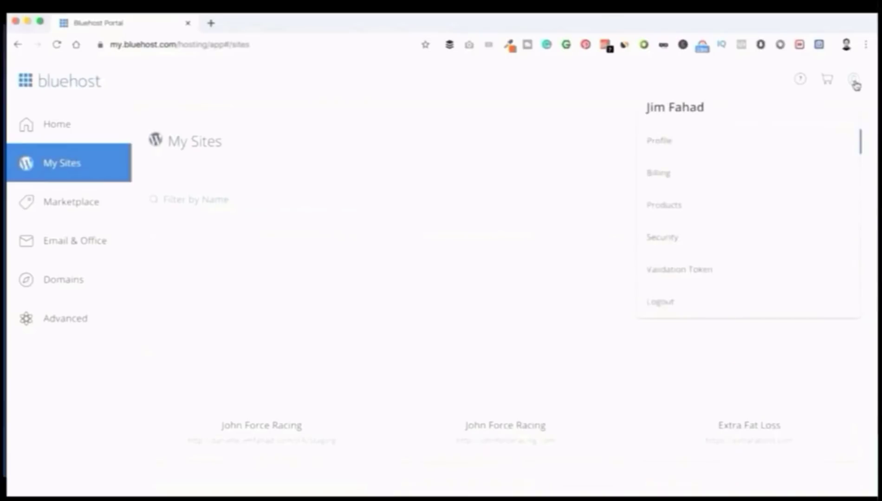
# Scroll through the Bluehost My Sites list of existing sites
pyautogui.scroll(-15, 610, 271)
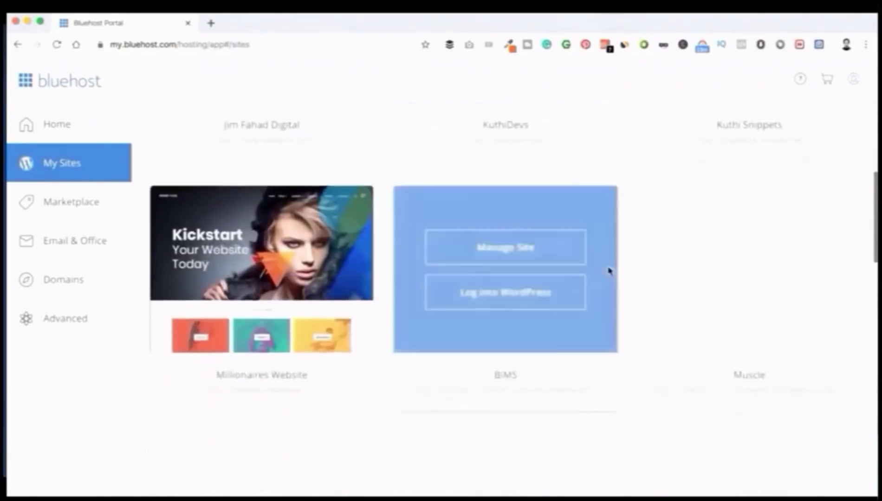
pyautogui.scroll(-5, 609, 273)
pyautogui.scroll(10, 609, 272)
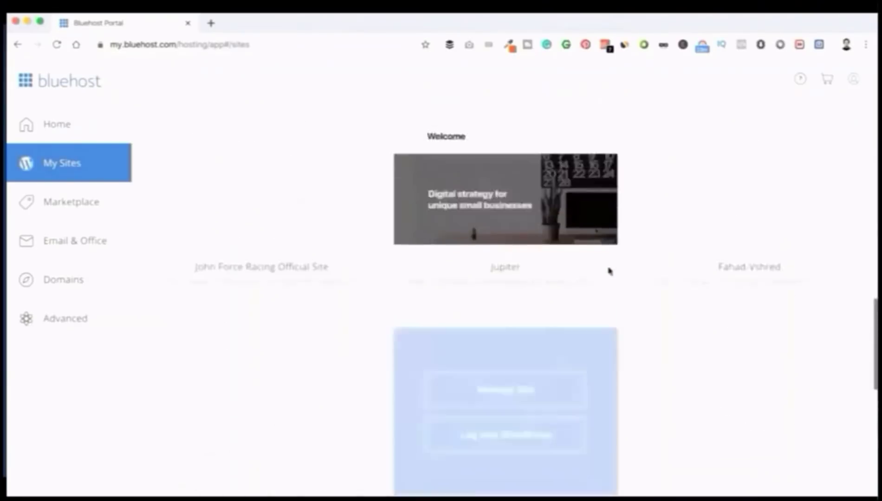
pyautogui.scroll(10, 609, 271)
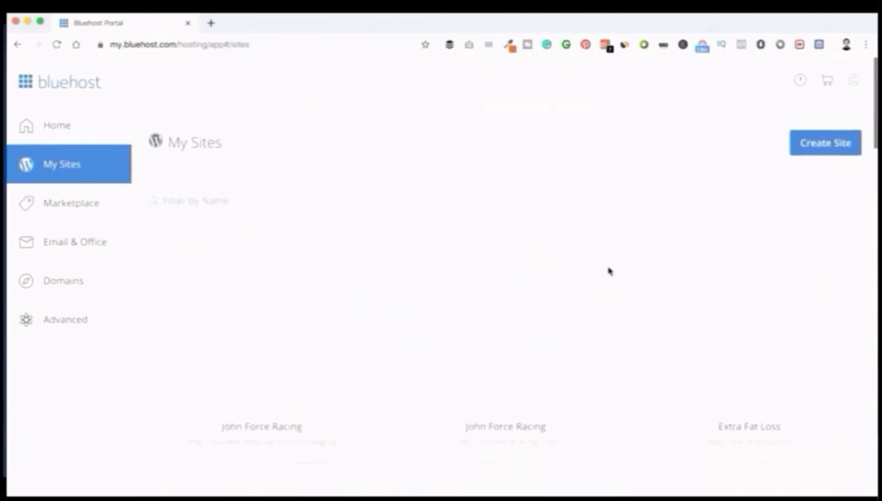
pyautogui.scroll(-5, 609, 272)
pyautogui.scroll(-15, 609, 272)
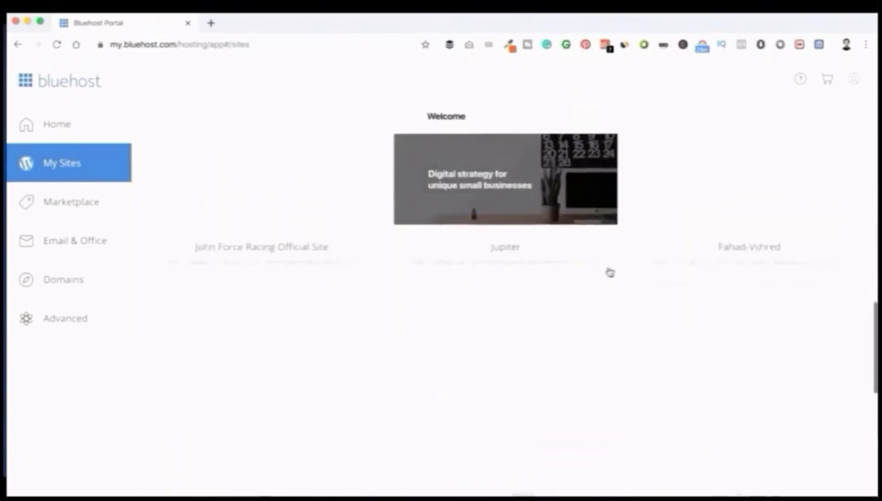
pyautogui.scroll(8, 609, 273)
pyautogui.scroll(-10, 609, 272)
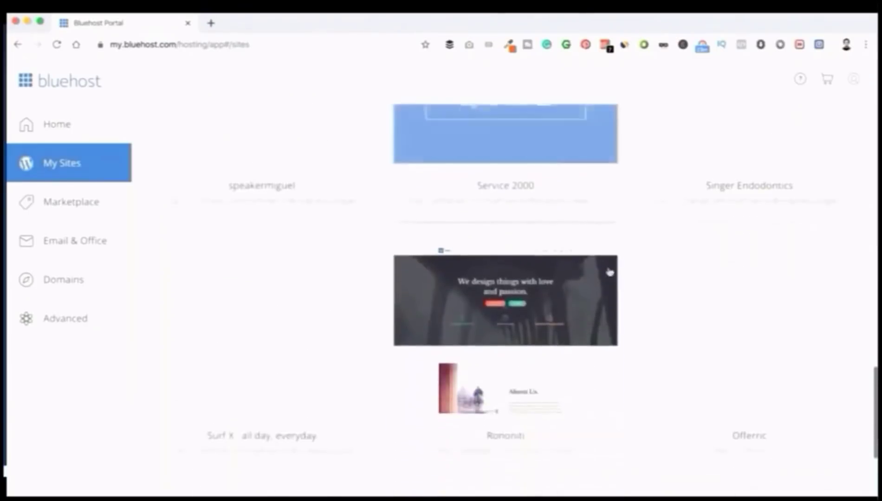
pyautogui.scroll(-5, 609, 272)
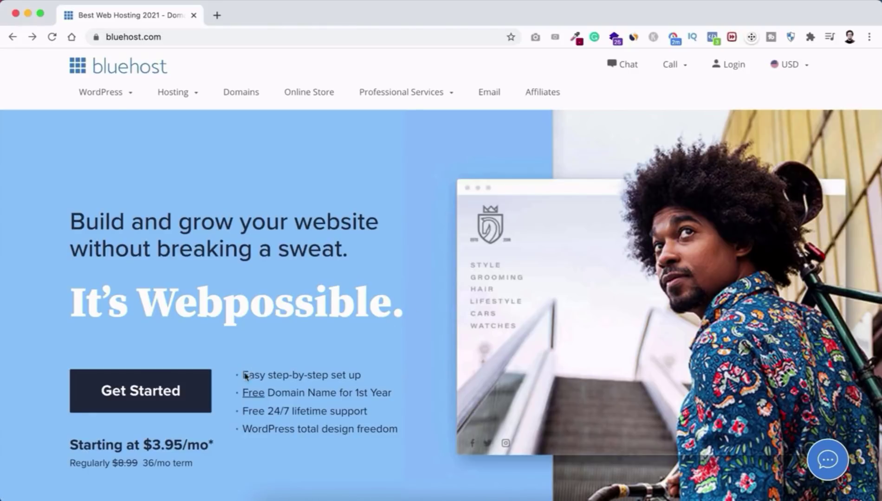
# Start the hosting signup and select the BASIC shared hosting plan
pyautogui.click(182, 394)
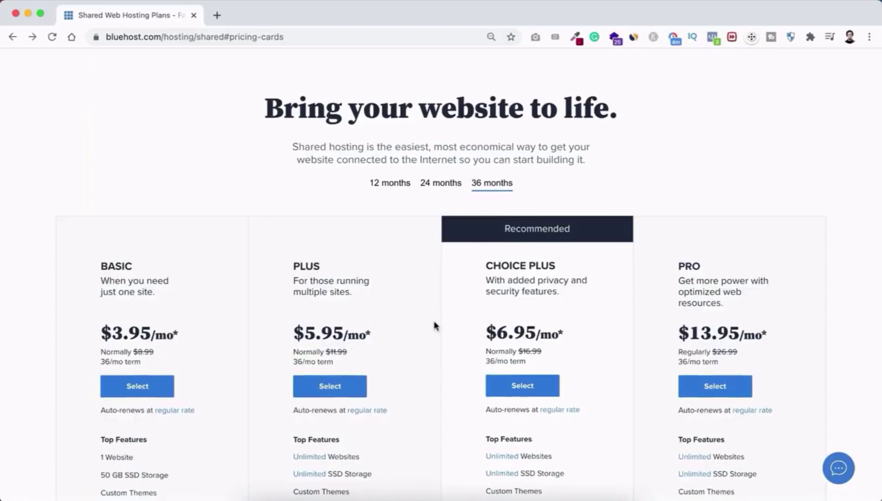
pyautogui.scroll(-3, 435, 326)
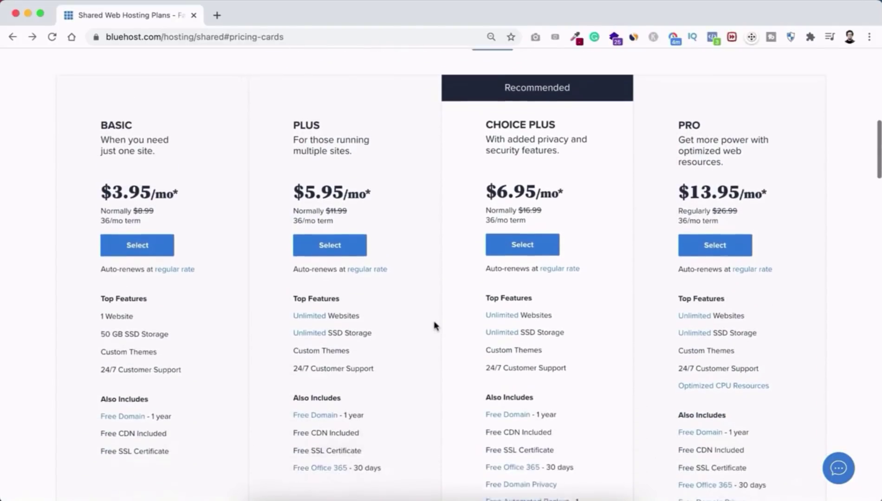
pyautogui.scroll(-1, 435, 326)
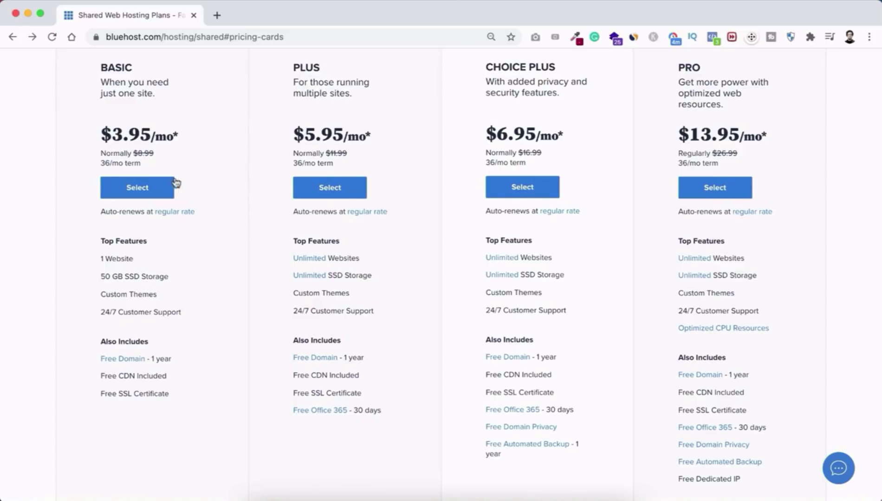
pyautogui.click(157, 188)
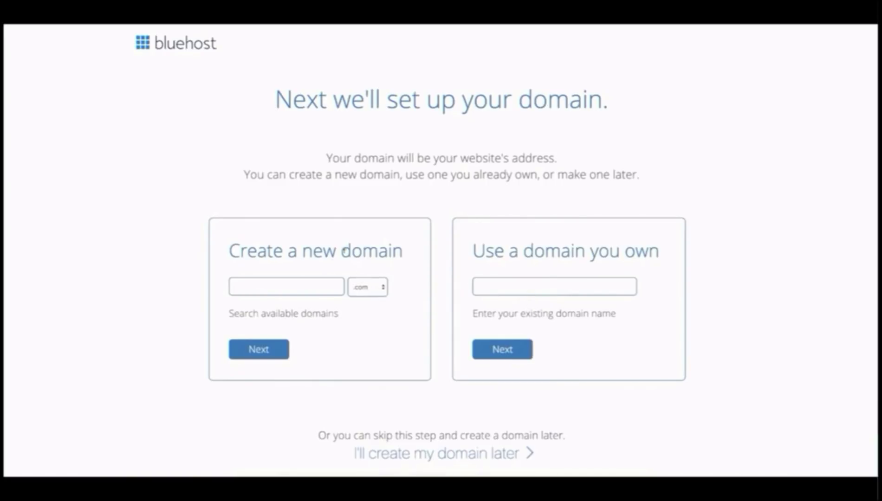
# Try registering the new domain apple.com, which is rejected
pyautogui.click(284, 285)
pyautogui.write('apple')
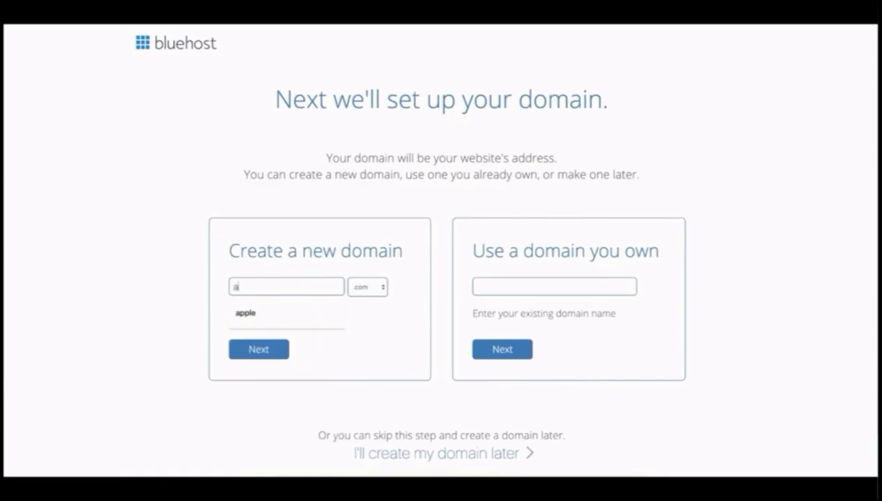
pyautogui.click(267, 355)
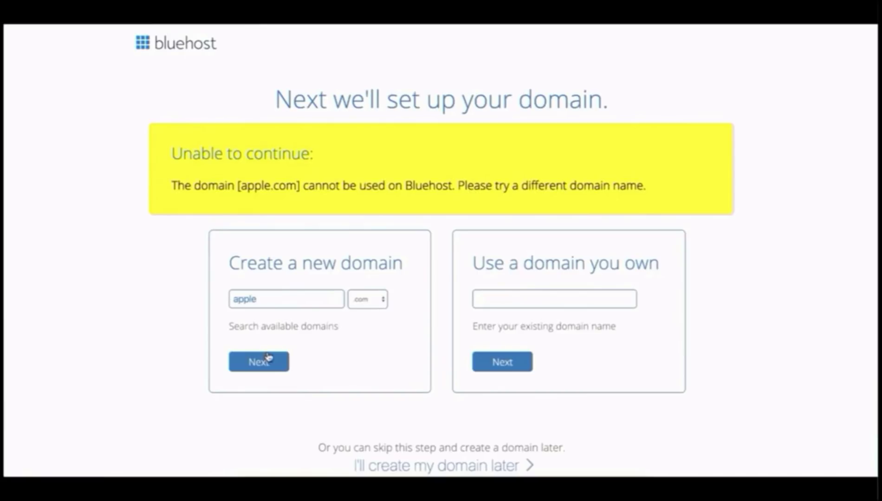
# Replace the name with ourelementor, keep .com, and submit ourelementor.com
pyautogui.doubleClick(232, 299)
pyautogui.click(365, 300)
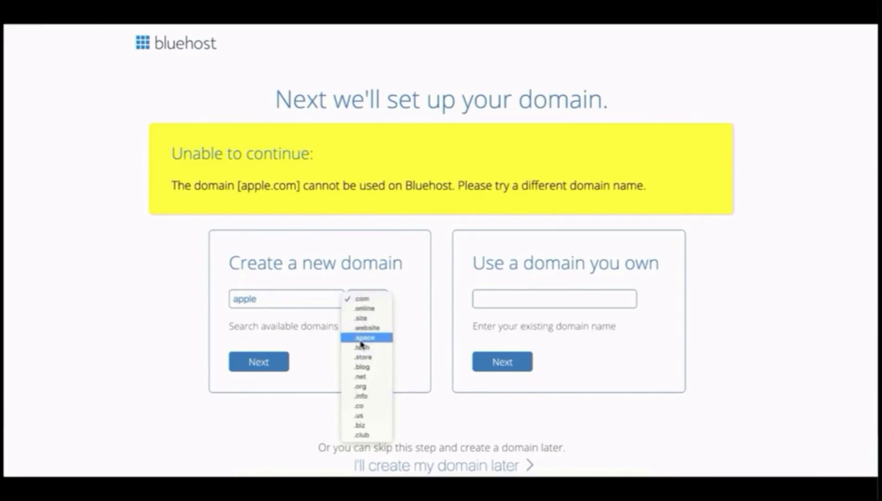
pyautogui.click(365, 301)
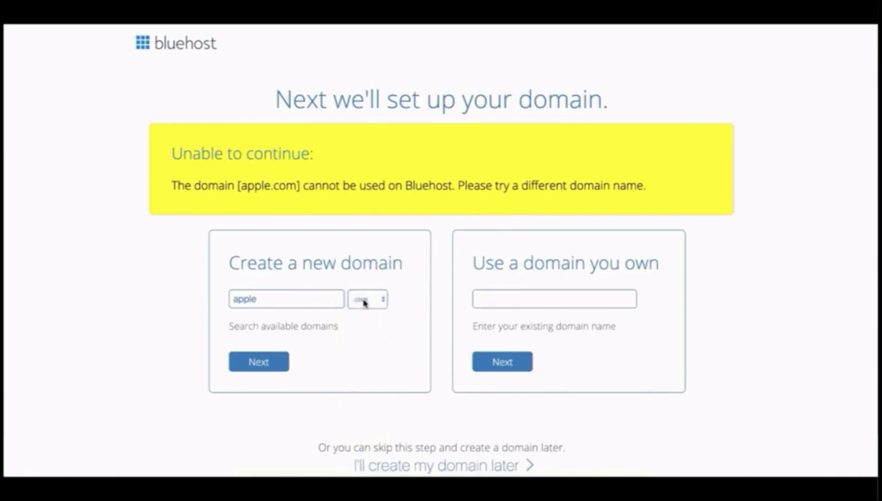
pyautogui.click(278, 298)
pyautogui.doubleClick(278, 299)
pyautogui.write('our')
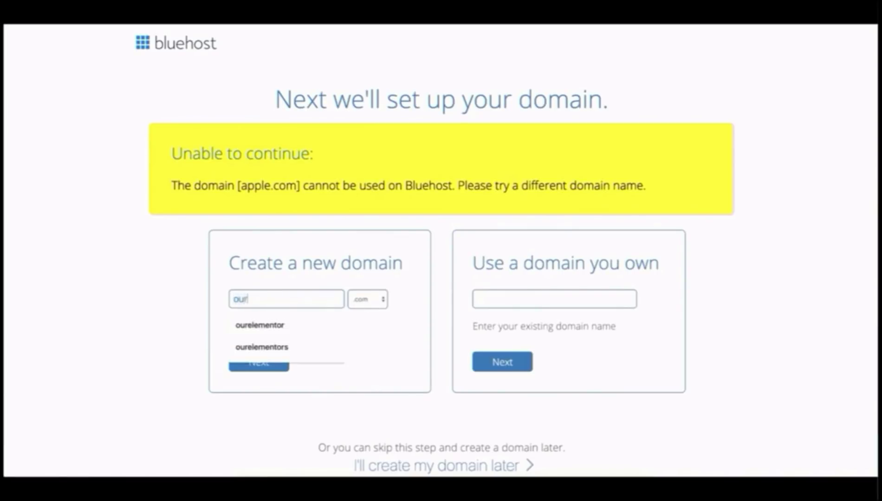
pyautogui.write('elementor')
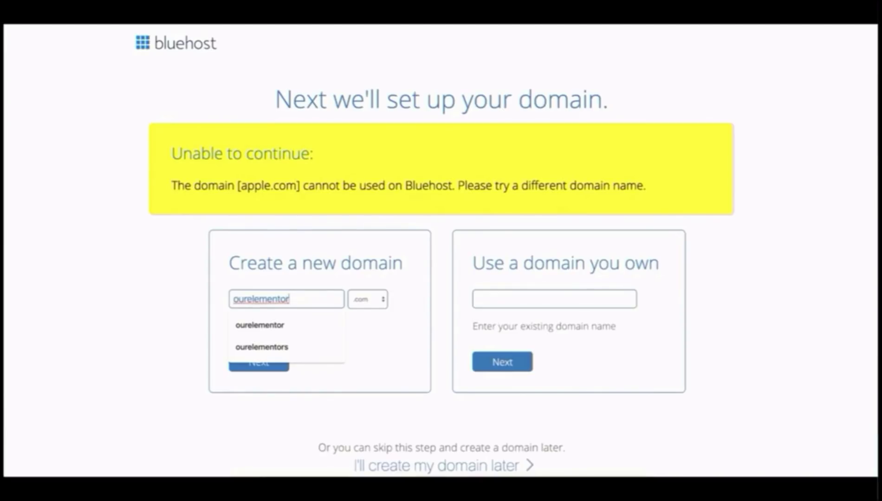
pyautogui.click(208, 328)
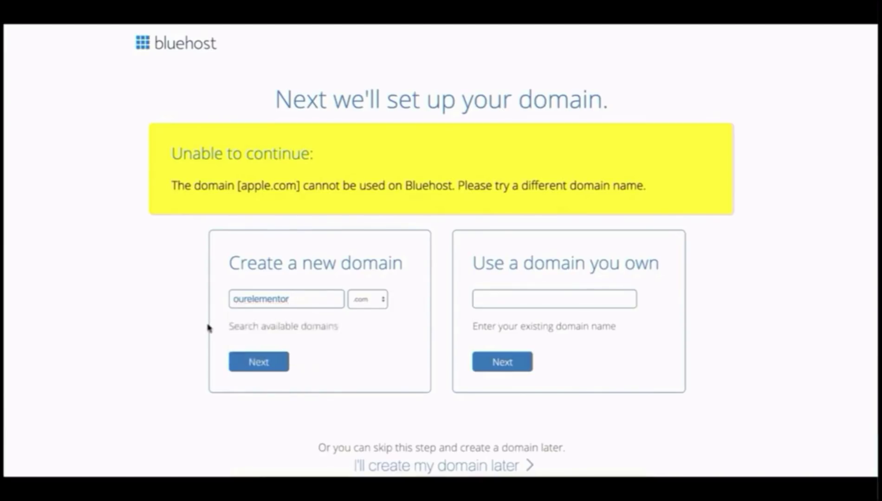
pyautogui.click(260, 362)
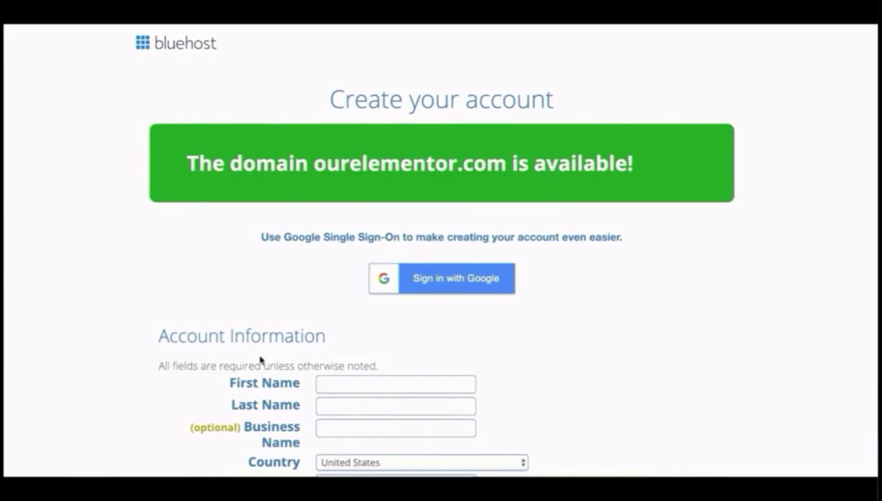
# Enter the account holder's first name, last name and business name
pyautogui.scroll(-4, 261, 359)
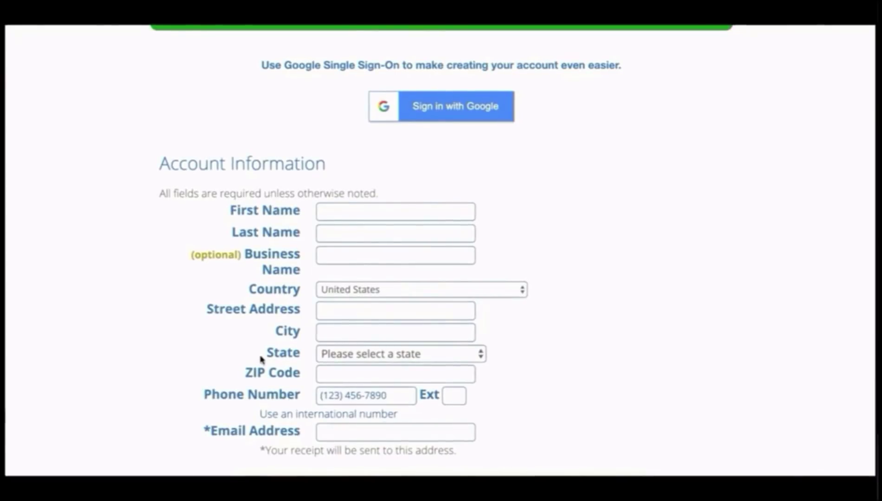
pyautogui.write('Jim')
pyautogui.press('Tab')
pyautogui.write('Fahad')
pyautogui.press('Tab')
pyautogui.write('Jim Fahad')
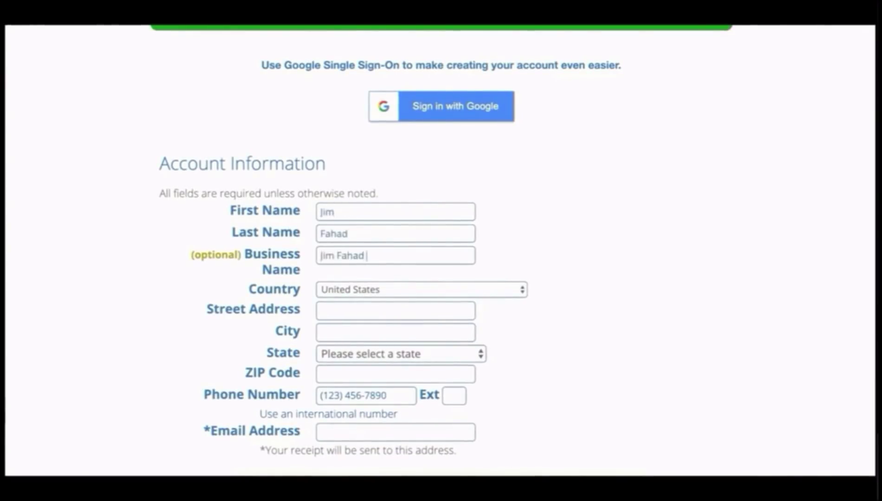
# Set Bangladesh as country and fill the address, phone and e-mail from a saved suggestion
pyautogui.click(367, 290)
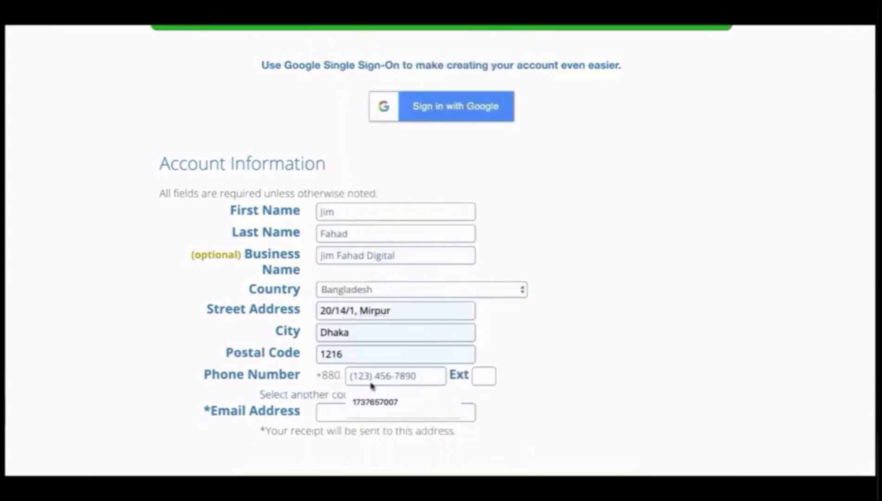
pyautogui.click(369, 387)
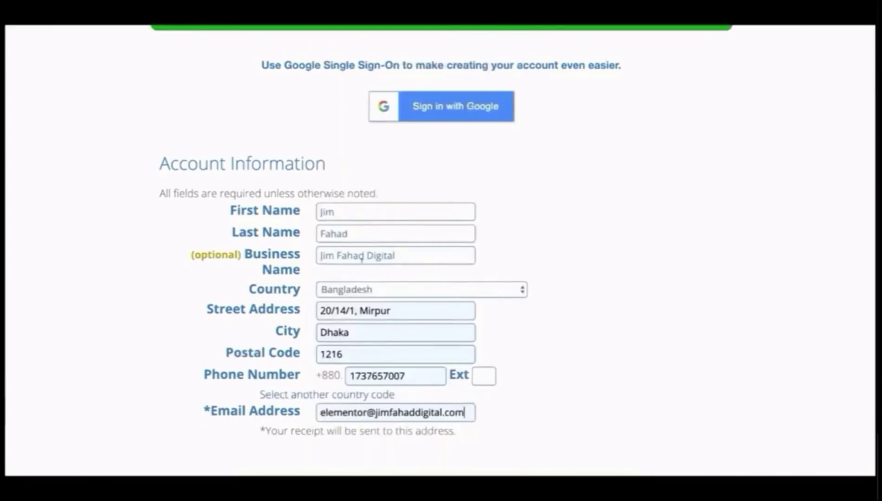
pyautogui.moveTo(411, 251); pyautogui.dragTo(313, 252)
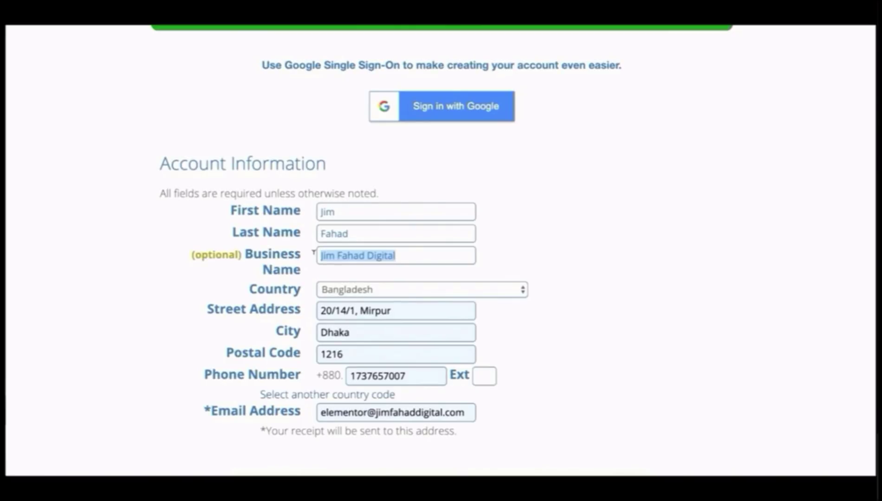
pyautogui.click(385, 252)
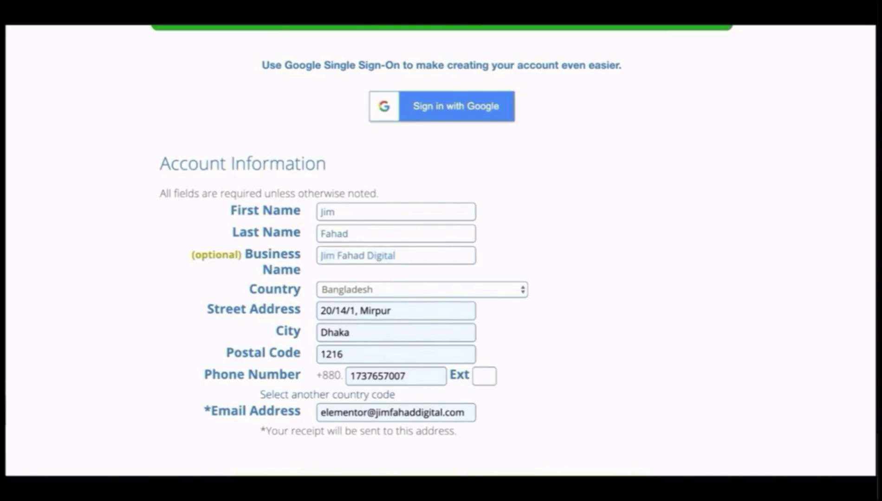
pyautogui.click(309, 419)
pyautogui.click(364, 411)
pyautogui.scroll(-4, 519, 408)
pyautogui.scroll(-1, 520, 408)
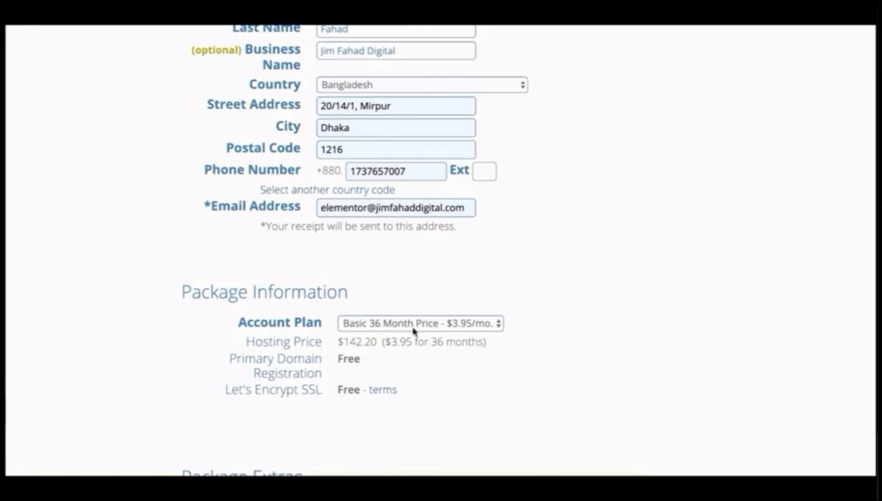
# Change the account plan to Basic 12 Month Price at $5.95/mo
pyautogui.click(429, 328)
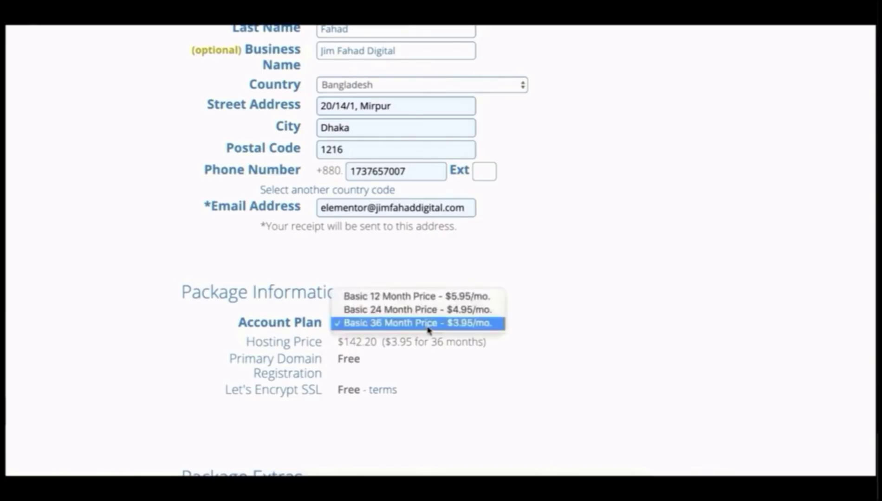
pyautogui.click(428, 300)
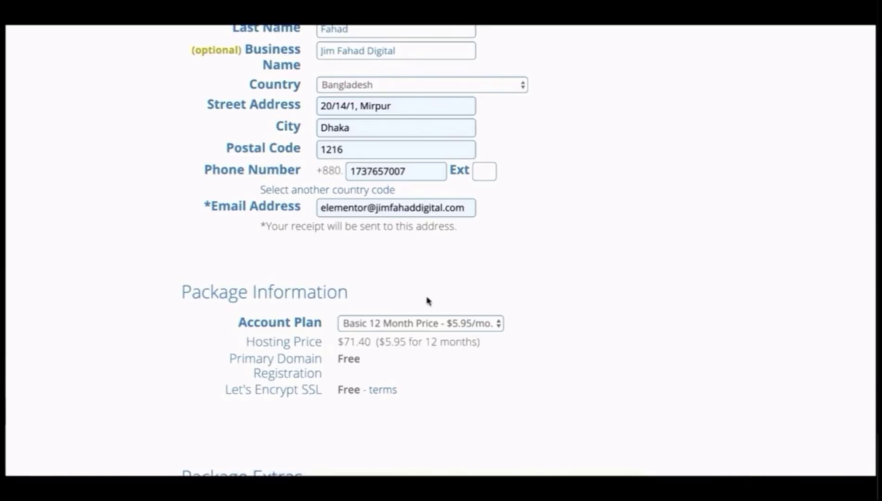
pyautogui.scroll(-5, 427, 301)
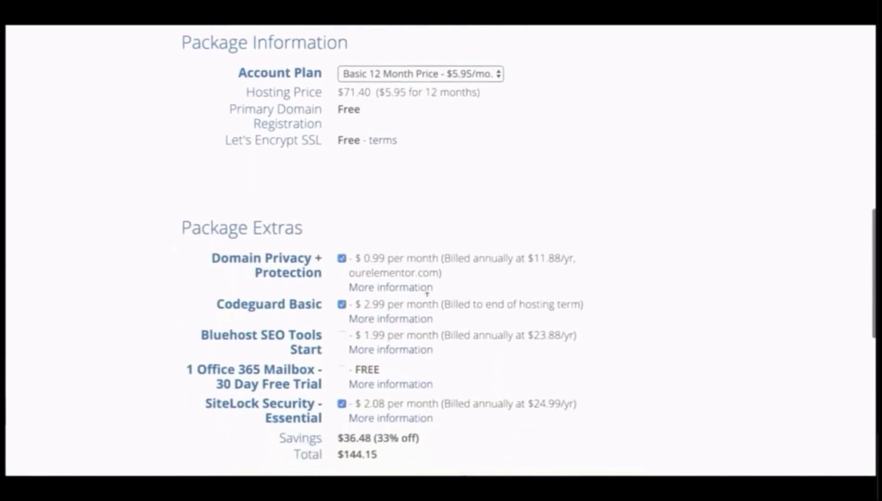
# Untick Domain Privacy + Protection, Codeguard Basic and SiteLock Security - Essential
pyautogui.scroll(-1, 427, 293)
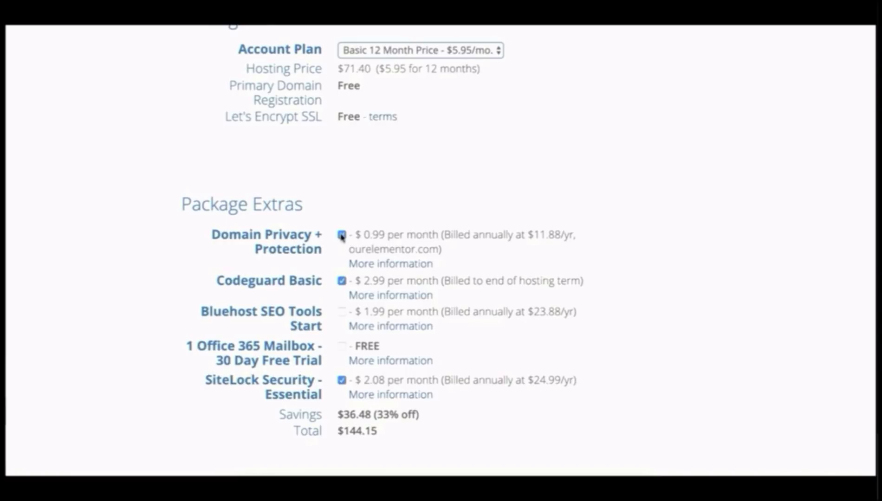
pyautogui.click(341, 235)
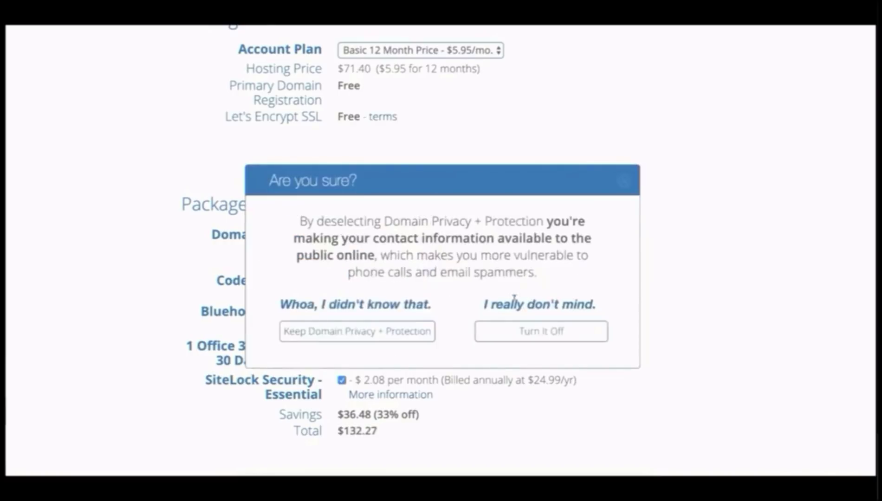
pyautogui.click(520, 331)
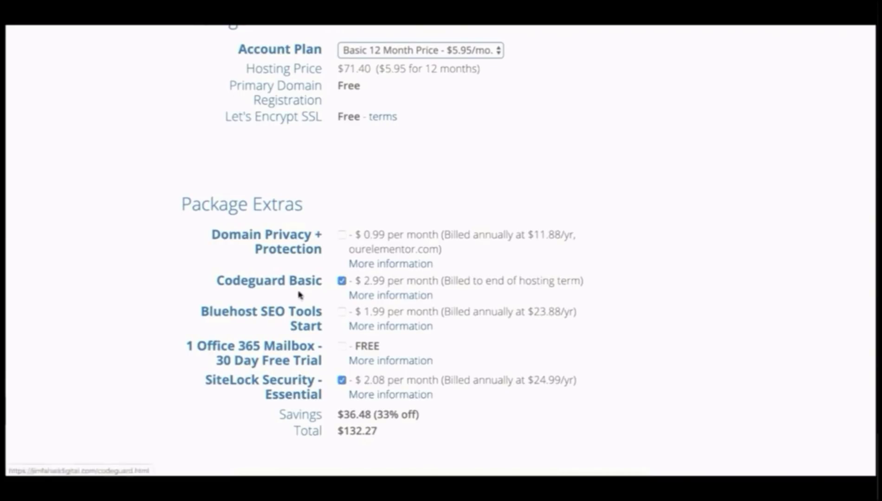
pyautogui.click(342, 281)
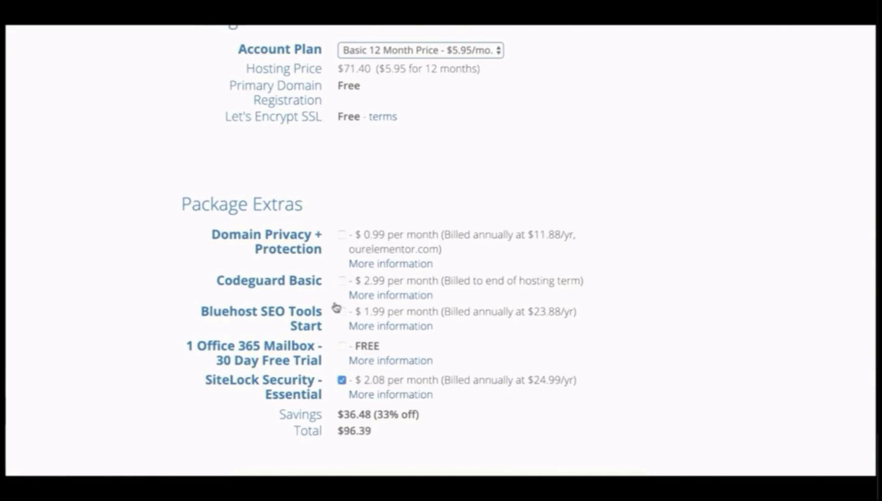
pyautogui.click(341, 380)
# Fill the payment fields with the saved credit card
pyautogui.scroll(-10, 378, 439)
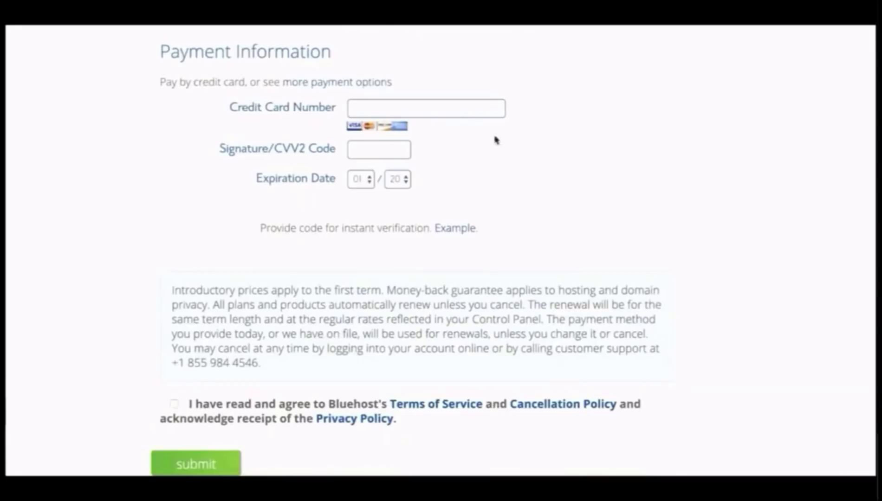
pyautogui.click(462, 110)
pyautogui.click(455, 138)
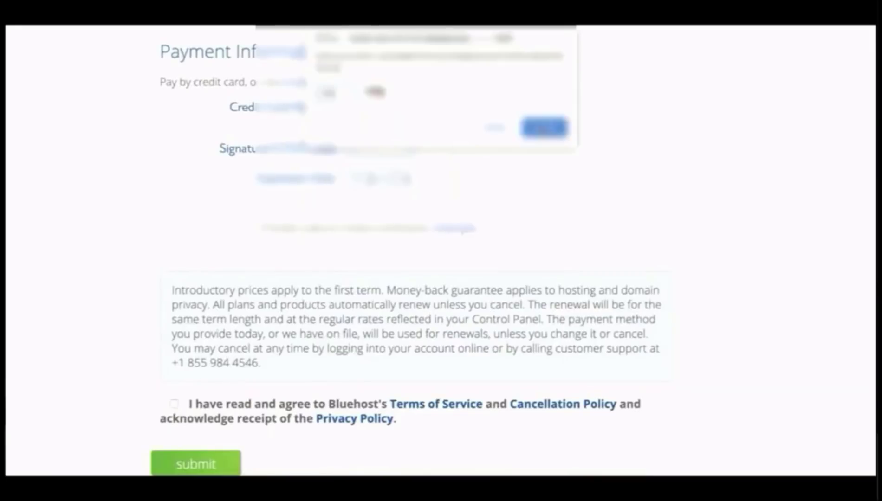
pyautogui.click(542, 130)
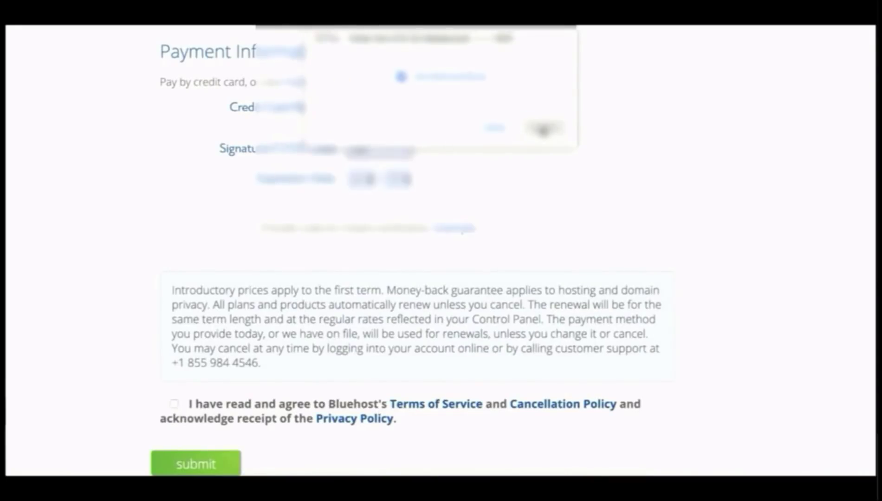
# Accept the Terms of Service, submit the purchase and review the receipt
pyautogui.click(174, 404)
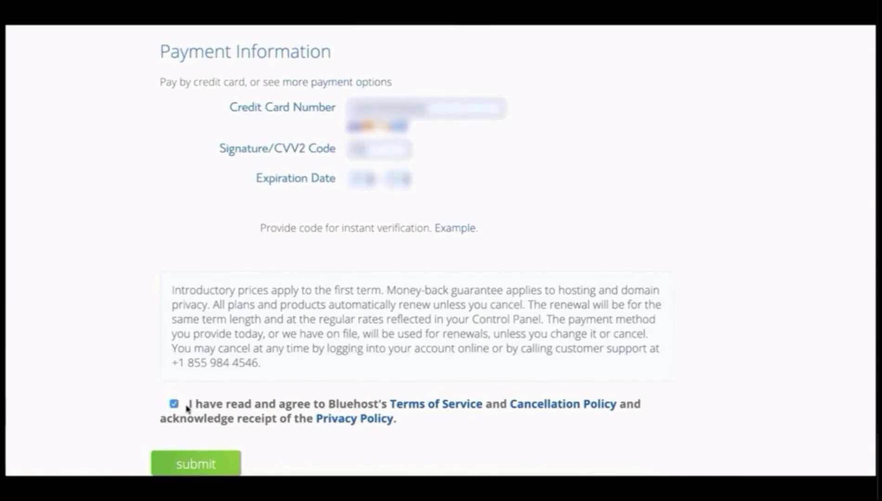
pyautogui.click(209, 460)
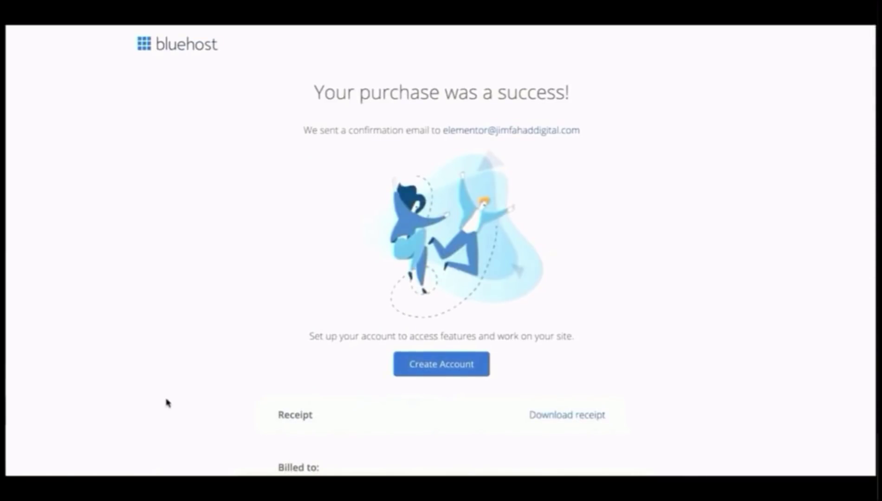
pyautogui.scroll(-7, 168, 403)
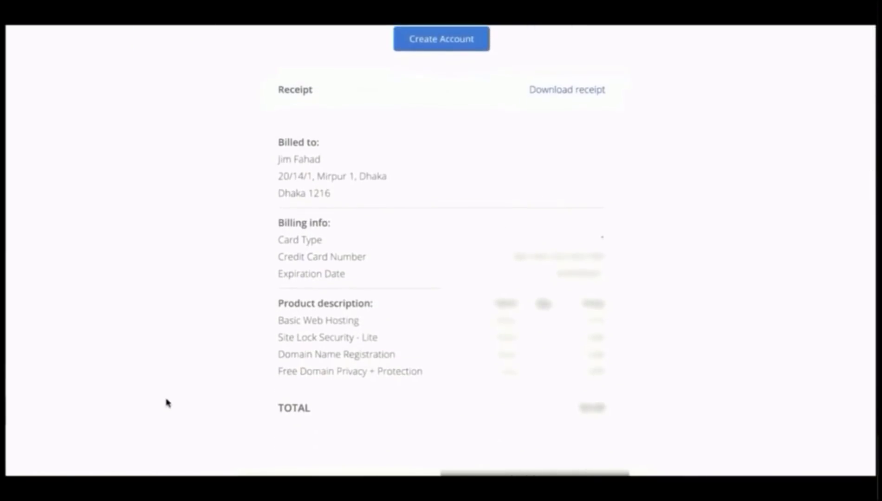
pyautogui.scroll(7, 168, 404)
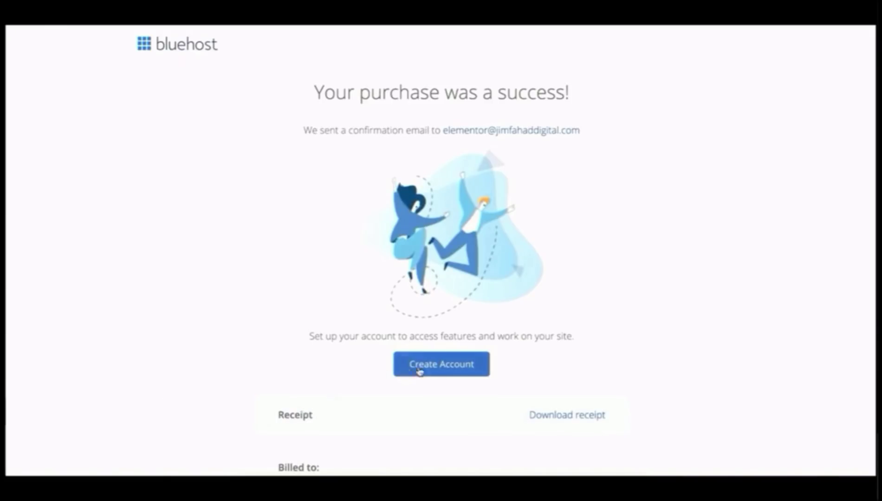
# Create the hosting account with a new password entered twice, accepting the terms
pyautogui.click(441, 367)
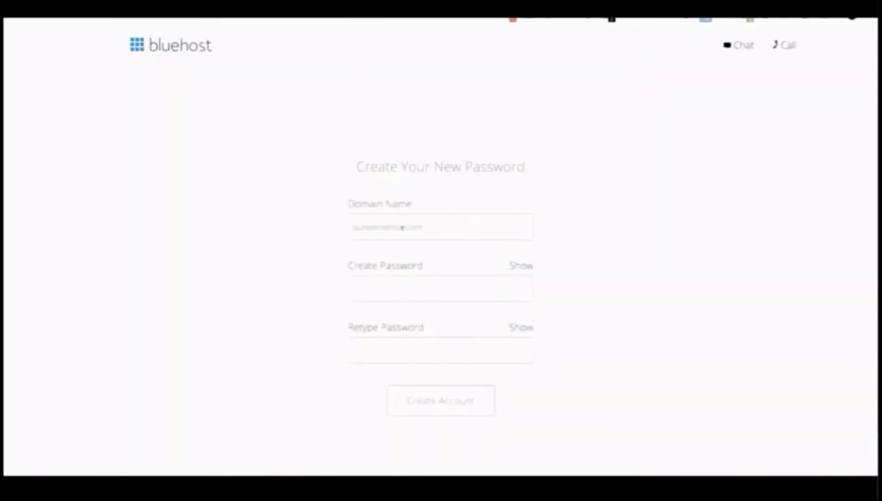
pyautogui.click(428, 227)
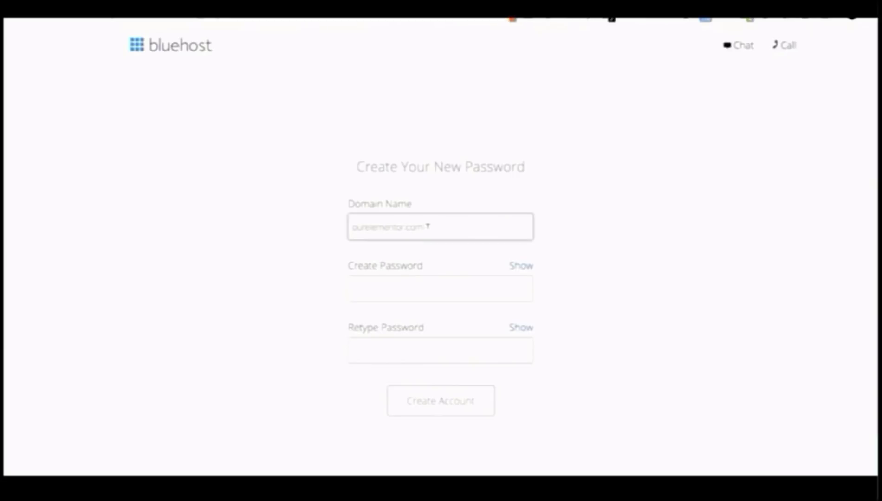
pyautogui.click(375, 288)
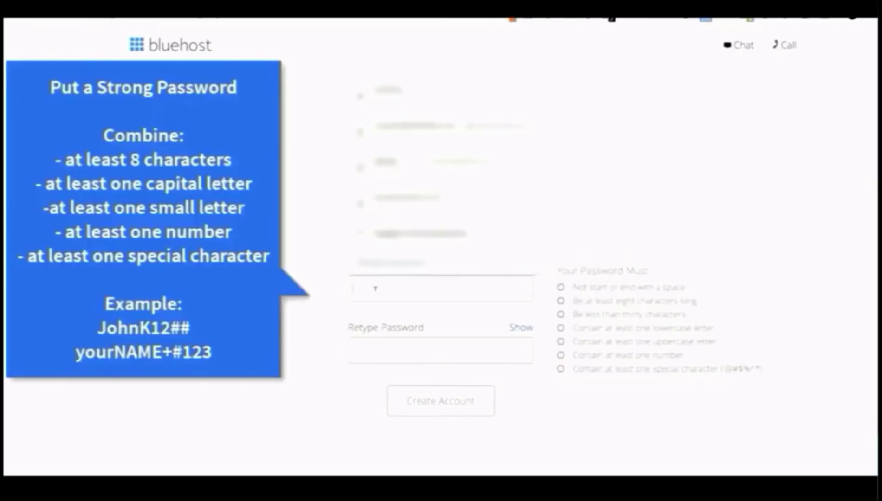
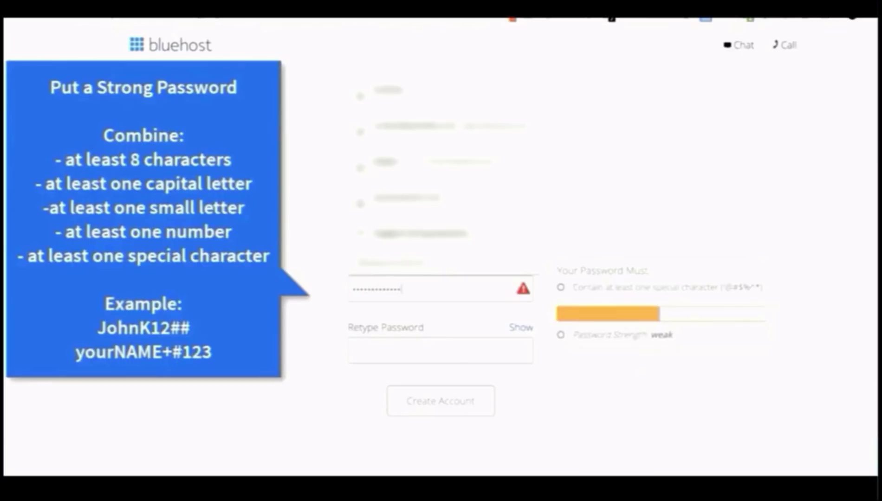
pyautogui.click(380, 337)
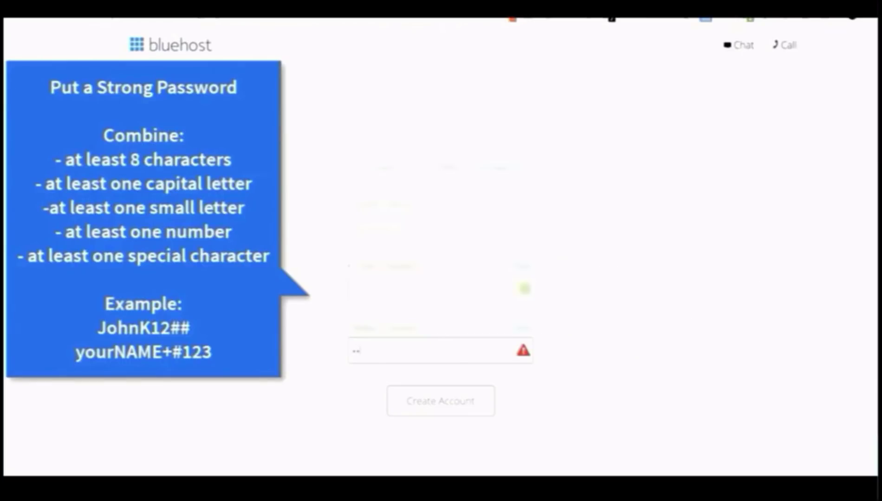
pyautogui.write('••••••')
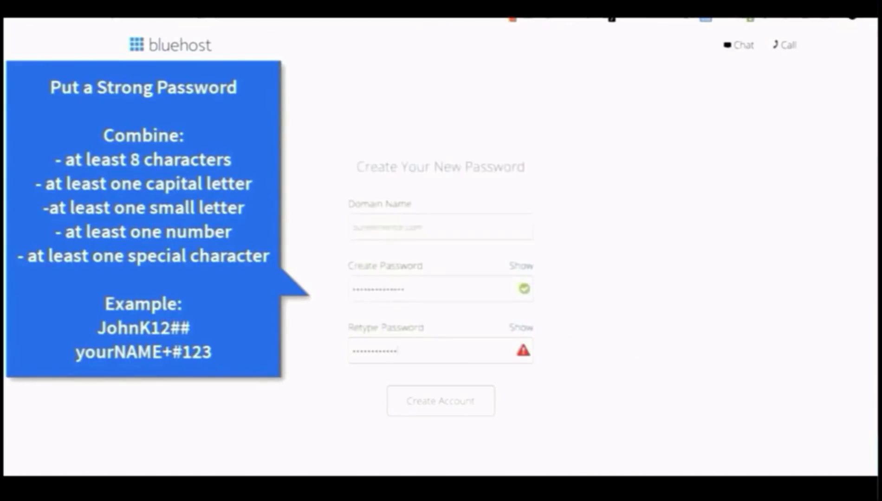
pyautogui.write('•')
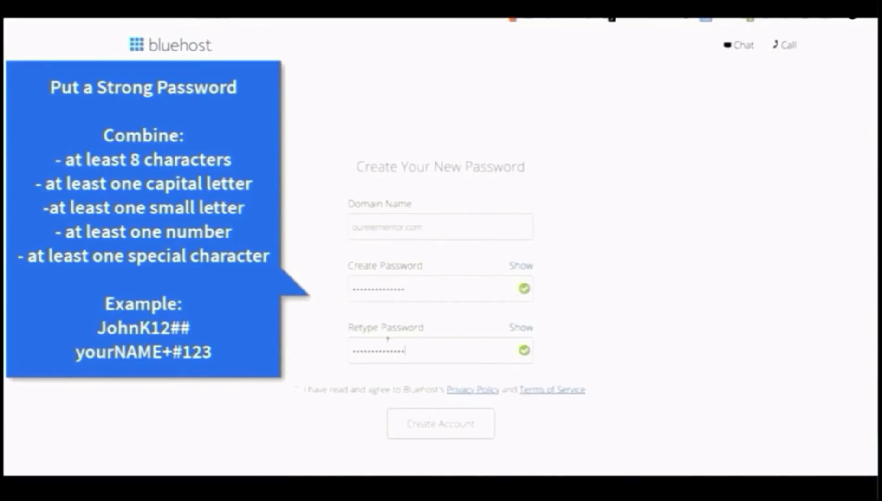
pyautogui.click(300, 390)
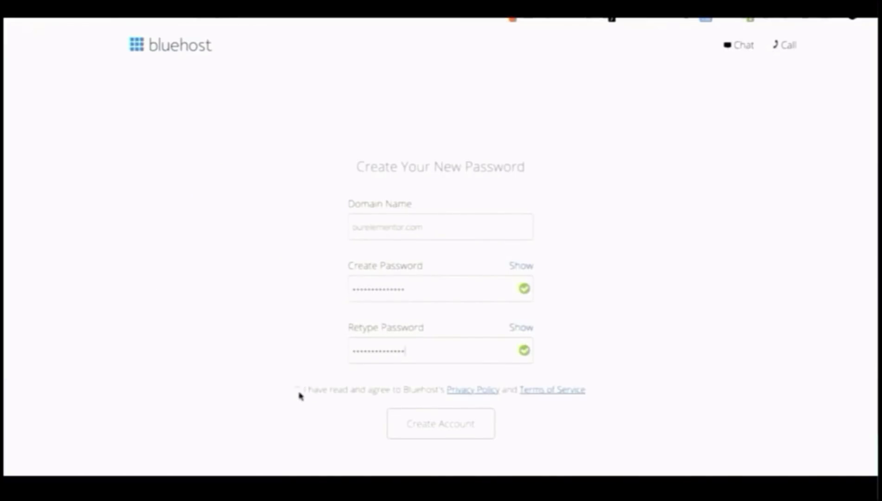
pyautogui.click(297, 392)
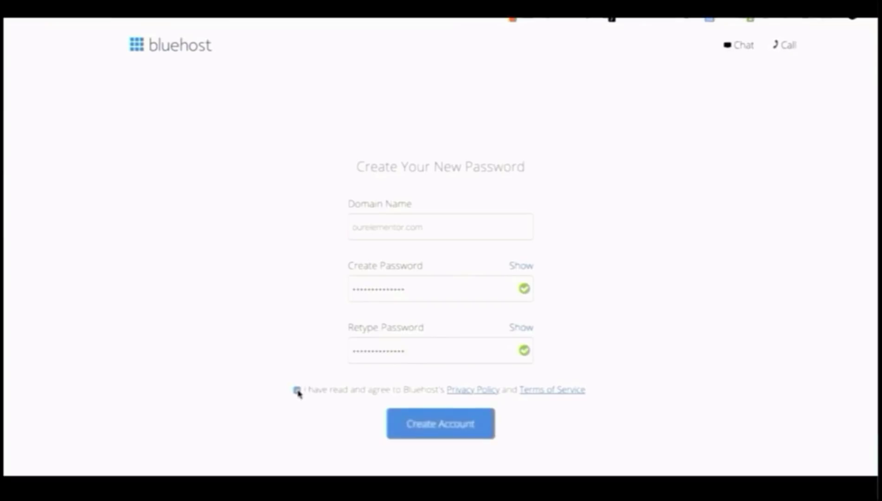
pyautogui.click(399, 425)
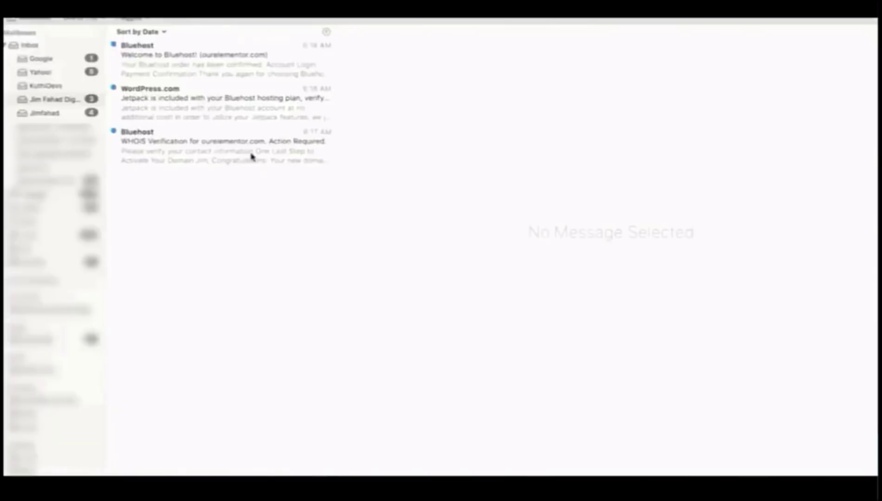
# Open the WHOIS Verification email for ourelementor.com and verify the email address
pyautogui.click(250, 151)
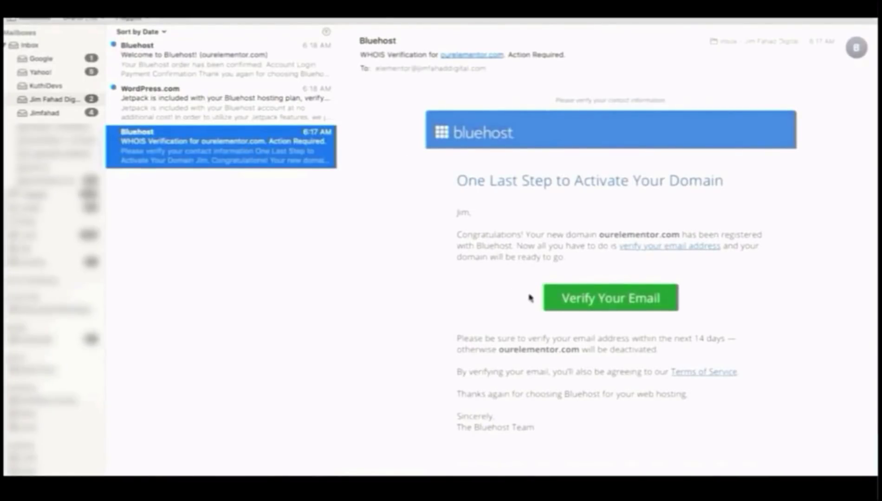
pyautogui.click(590, 301)
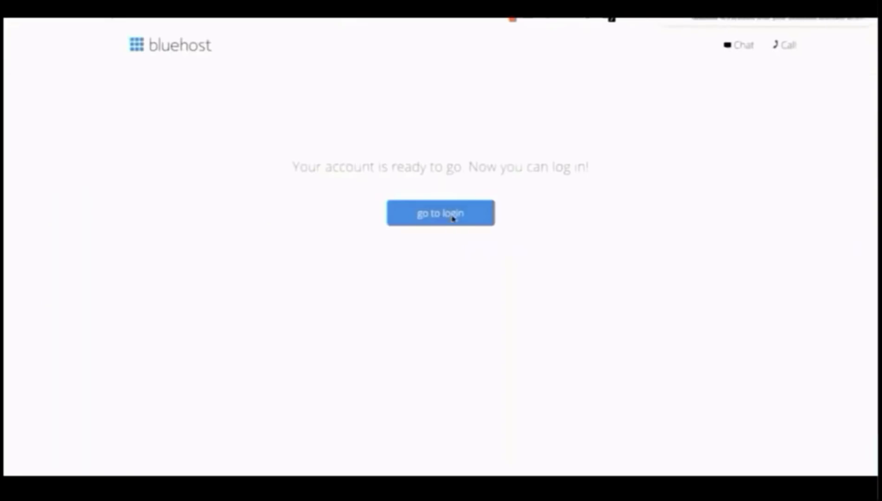
# Log in to the ourelementor.com hosting account with the account password
pyautogui.click(453, 217)
pyautogui.write('•••••••••••')
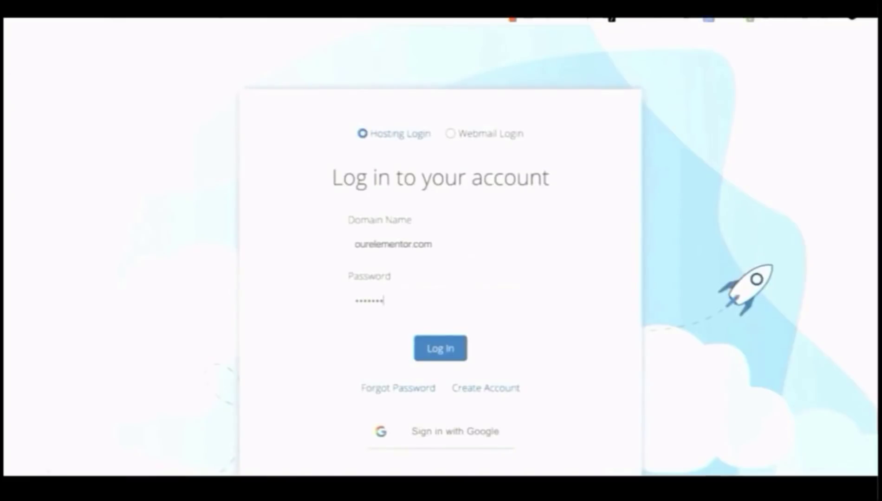
pyautogui.write('•••')
pyautogui.click(437, 349)
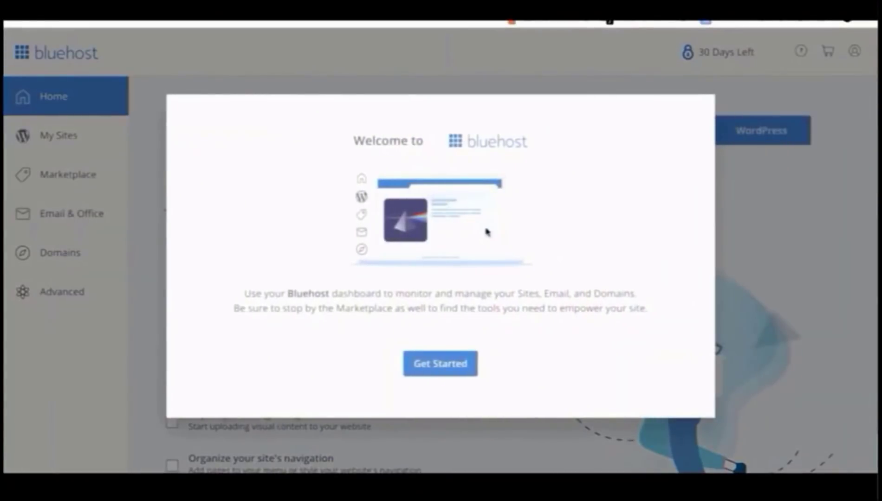
# Skip the welcome screen, turn off Domain Privacy + Protection, and refuse its free trial
pyautogui.click(429, 369)
pyautogui.click(459, 325)
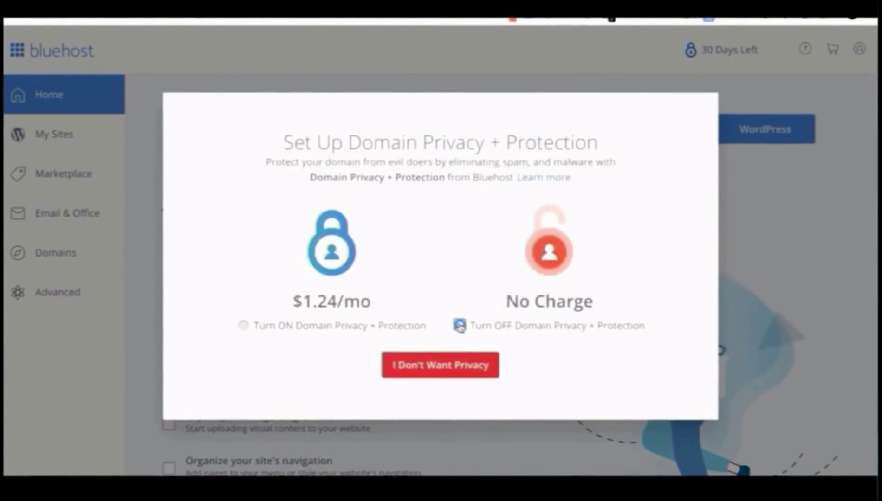
pyautogui.click(457, 366)
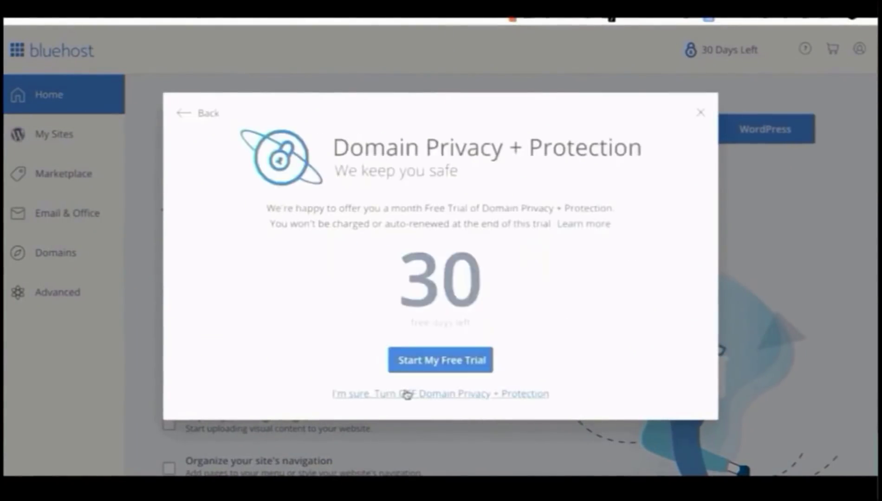
pyautogui.click(405, 394)
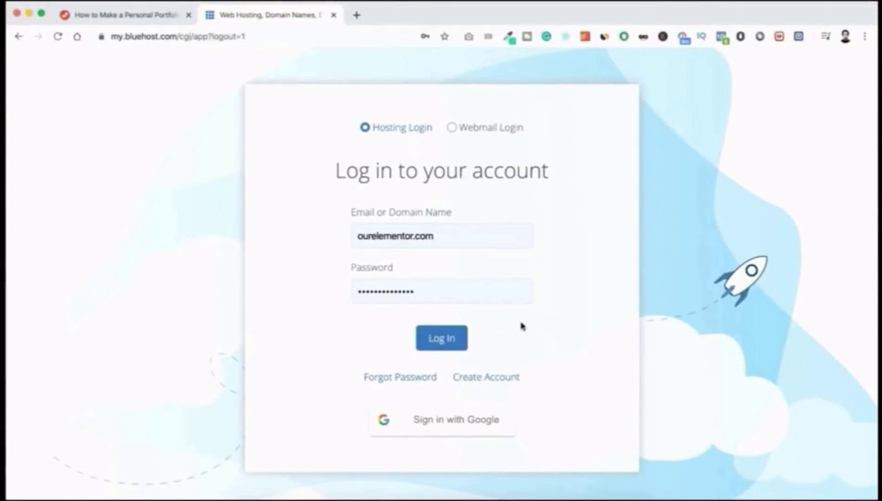
# Log back into the Bluehost account and go to the My Sites list
pyautogui.click(450, 339)
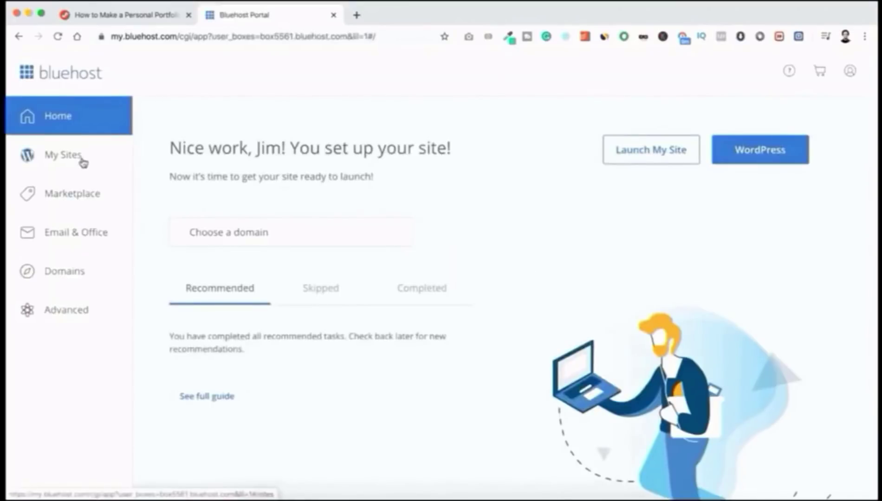
pyautogui.click(71, 156)
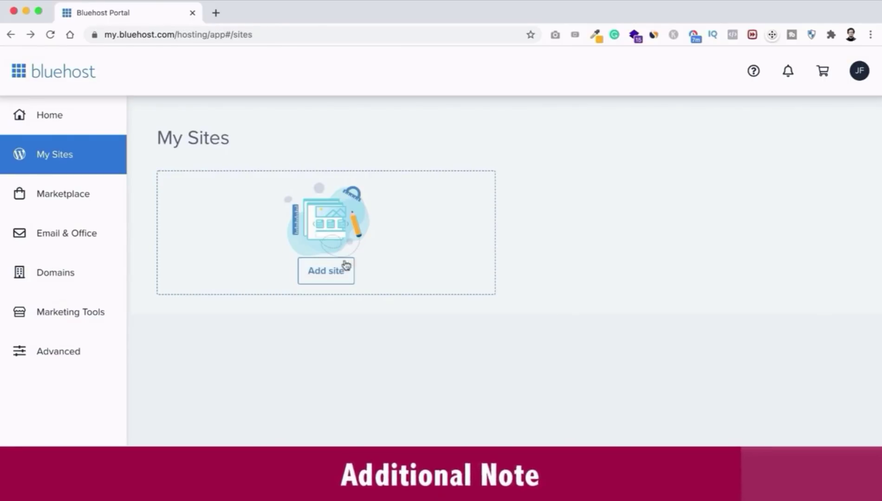
# Add a new site and bring up the Create a new WordPress site form
pyautogui.click(339, 276)
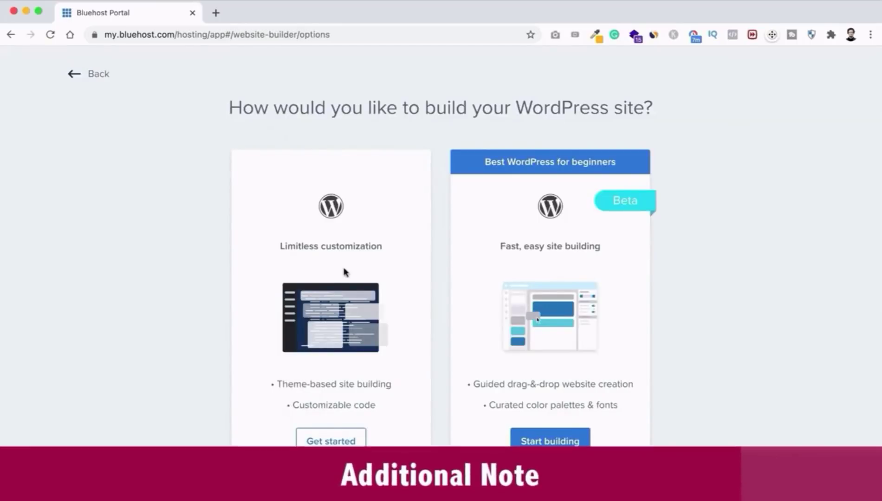
pyautogui.scroll(-1, 427, 331)
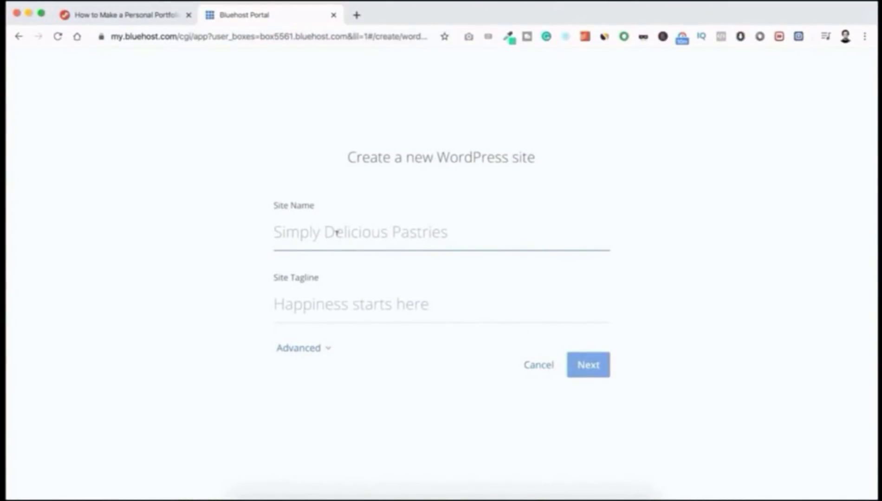
# Enter the site name and the tagline 'You Deserve To Be Seen', and expand the advanced admin settings
pyautogui.write('Jim Fahad Production')
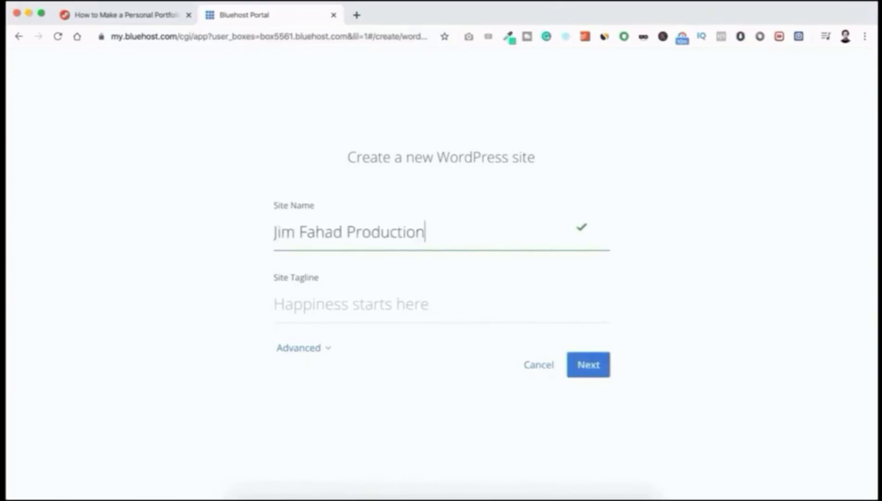
pyautogui.click(278, 304)
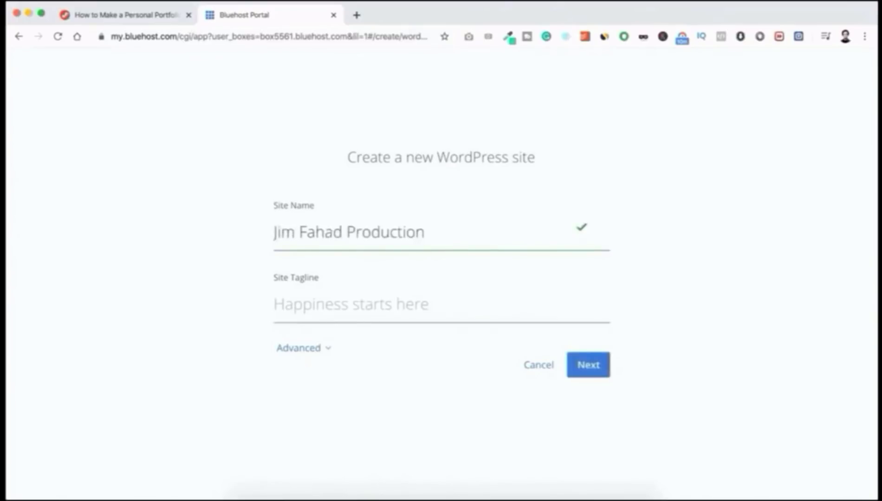
pyautogui.write('You Deserve To Be Seen')
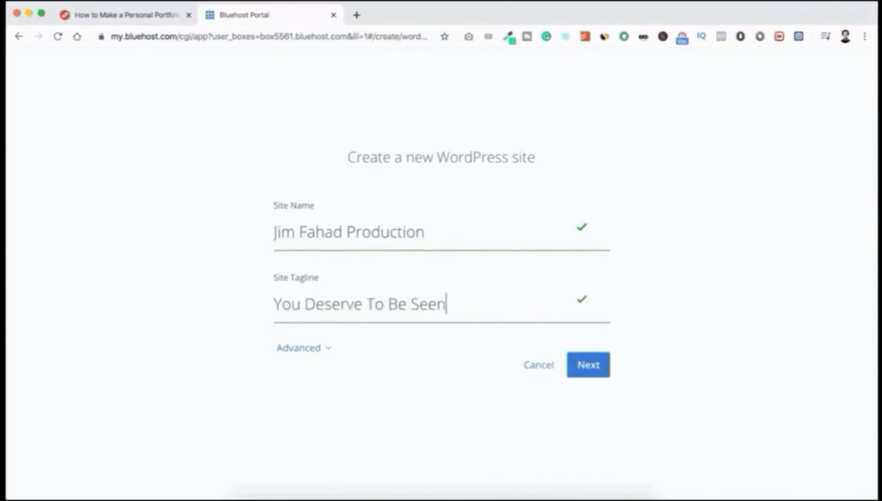
pyautogui.click(299, 349)
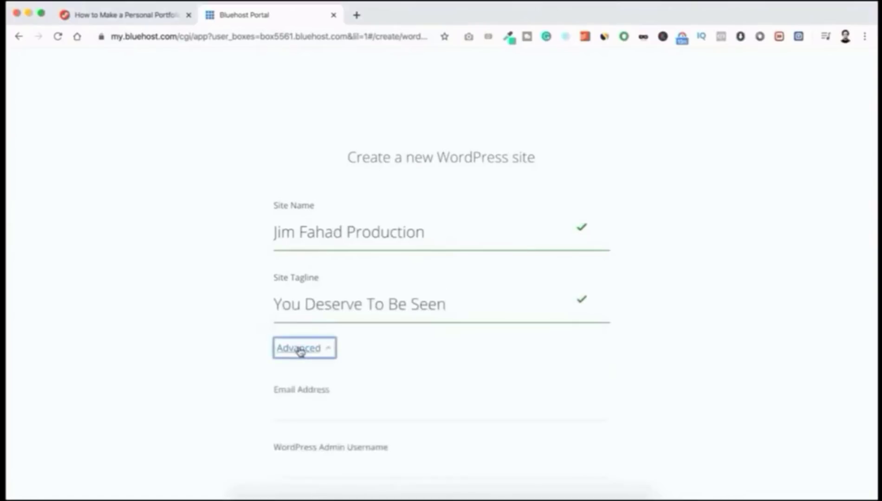
pyautogui.scroll(-3, 242, 392)
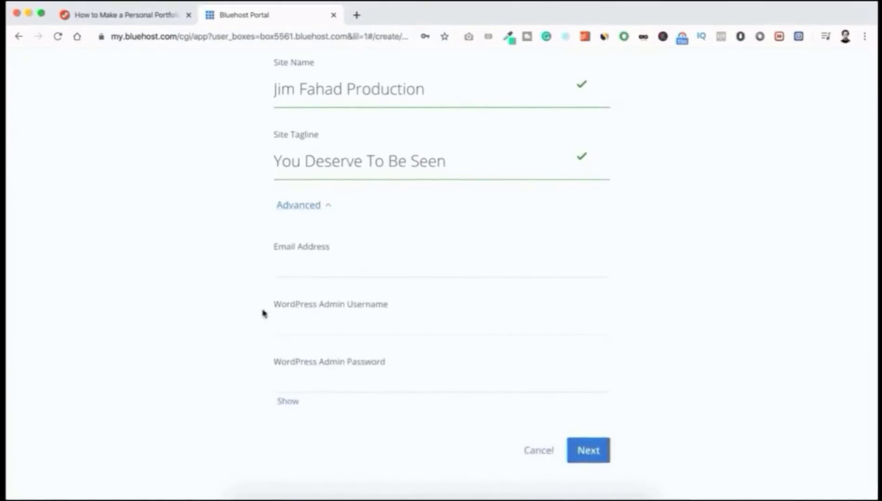
# Fill in the admin e-mail, username and password, check the password, and continue
pyautogui.click(303, 265)
pyautogui.press('super+v')
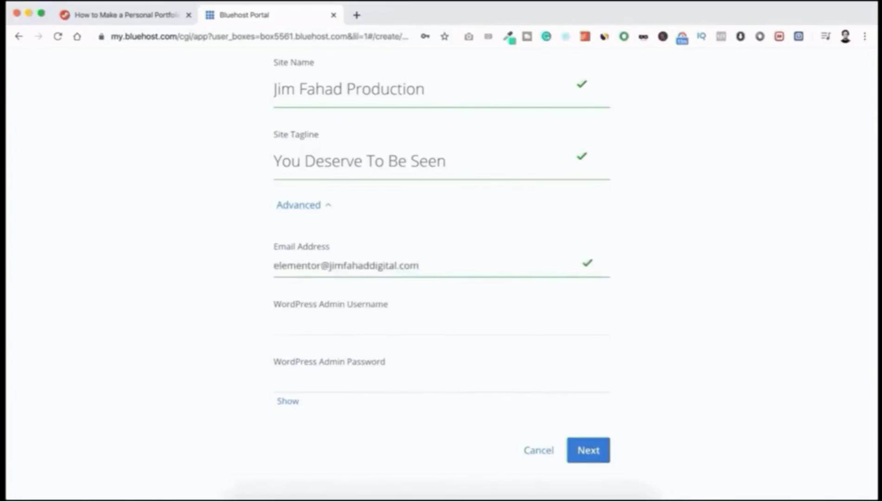
pyautogui.click(298, 320)
pyautogui.write('j')
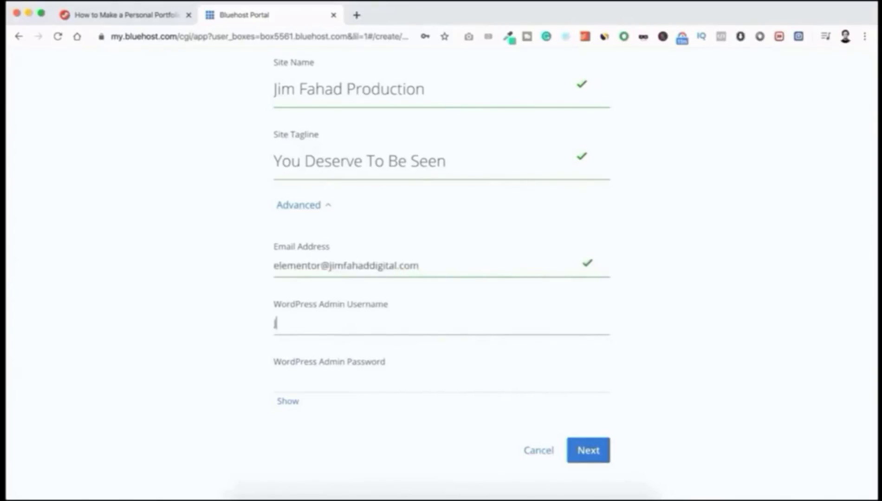
pyautogui.write('im Fahad')
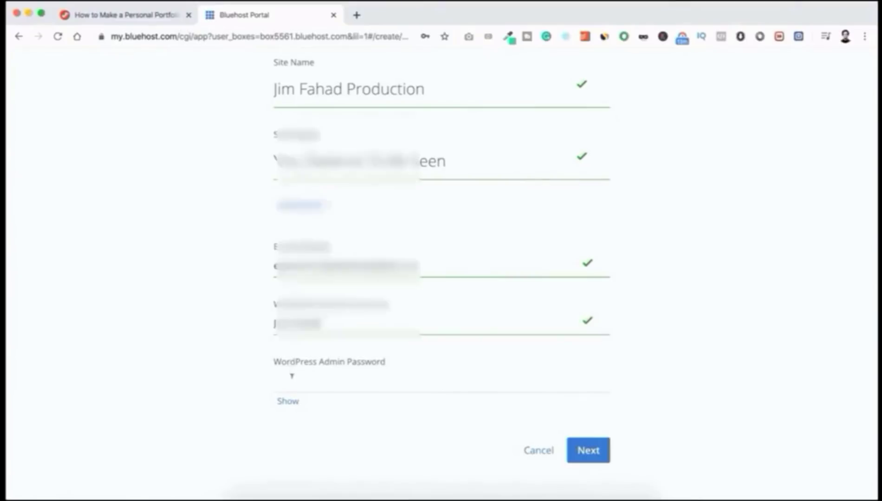
pyautogui.click(292, 375)
pyautogui.press('super+v')
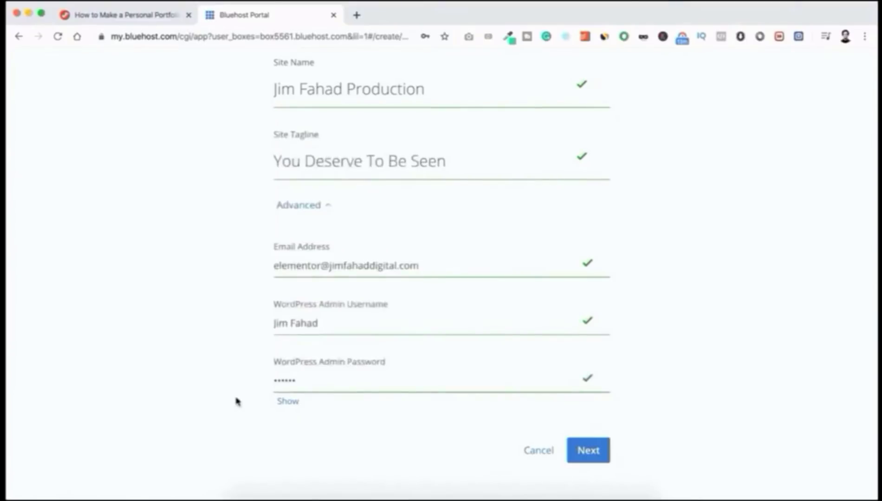
pyautogui.click(285, 402)
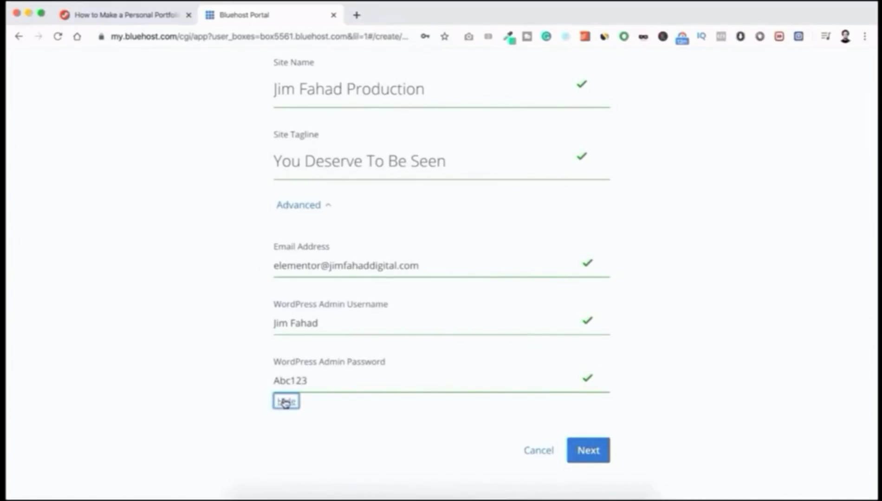
pyautogui.click(315, 407)
# Untick the WP Forms, Opt-in Monster and Monster Insight plugins and install WordPress on ourelementor.com
pyautogui.click(597, 452)
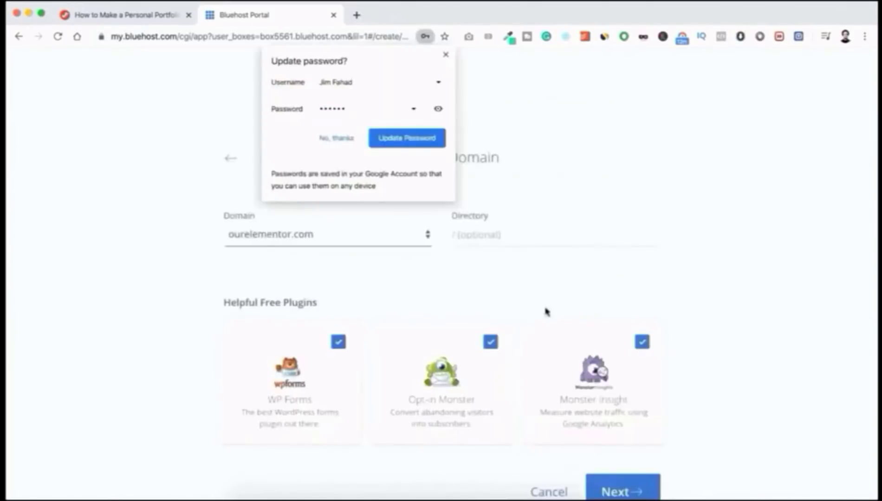
pyautogui.click(446, 57)
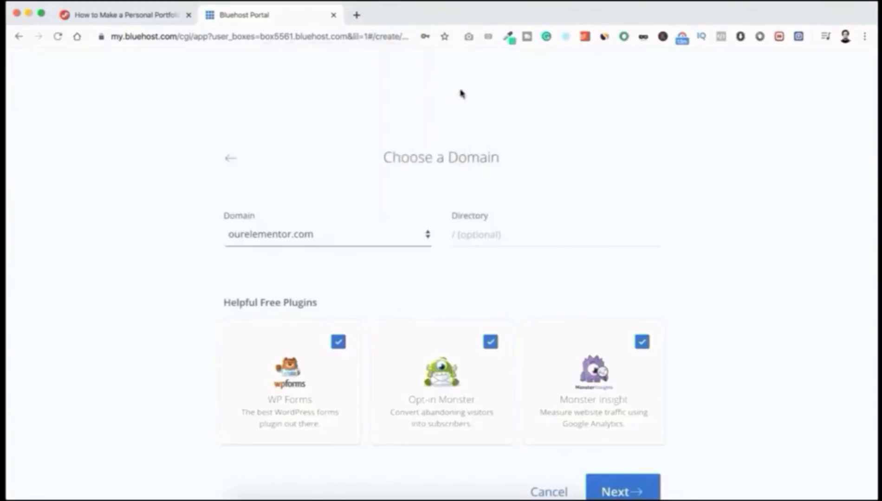
pyautogui.scroll(-2, 460, 92)
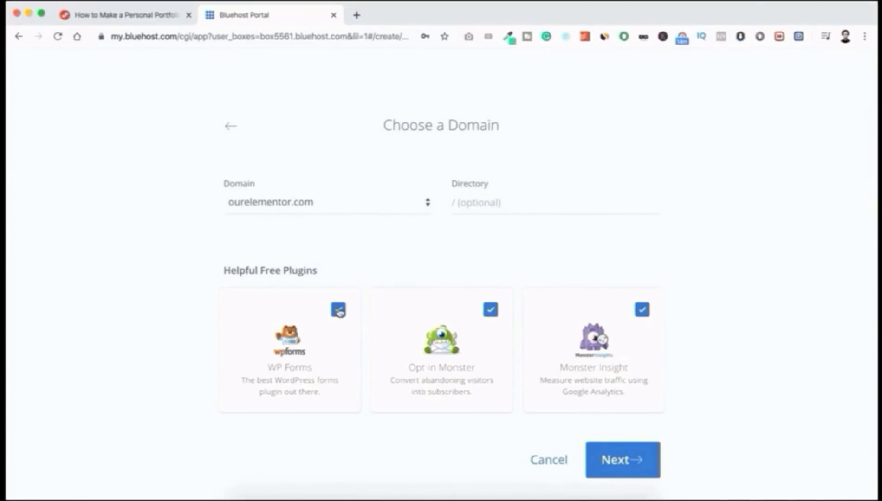
pyautogui.click(339, 310)
pyautogui.click(490, 309)
pyautogui.click(642, 309)
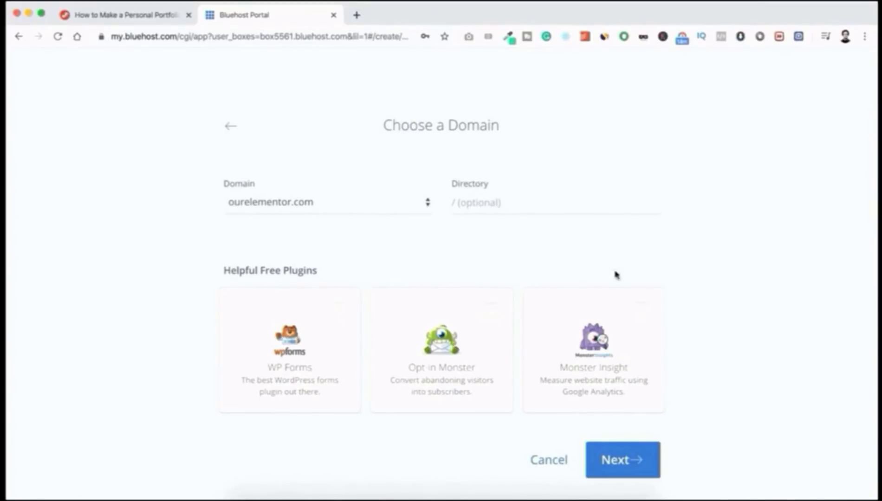
pyautogui.click(610, 461)
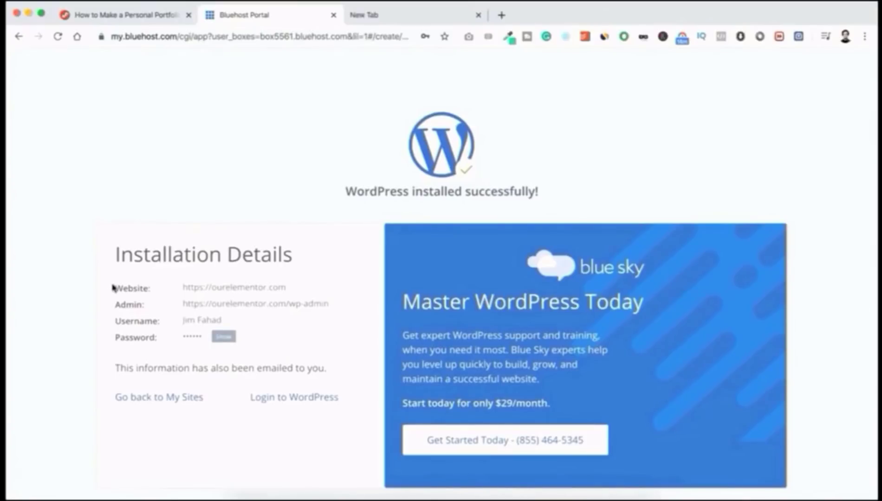
# Reveal and select the admin password in the installation details, then switch to the new browser tab
pyautogui.moveTo(113, 287); pyautogui.dragTo(273, 330)
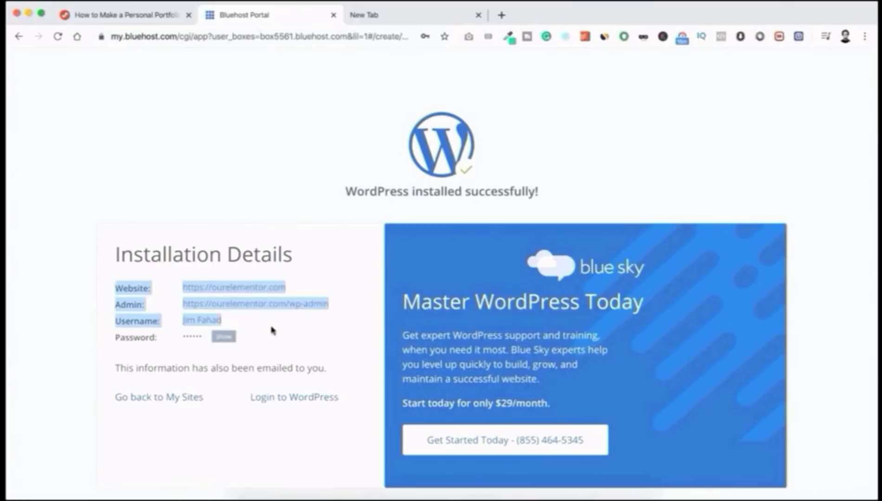
pyautogui.click(227, 337)
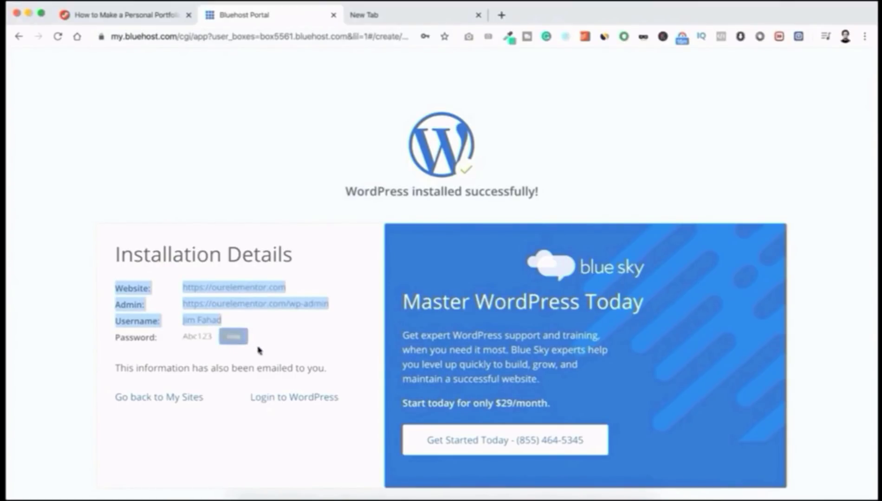
pyautogui.moveTo(182, 337); pyautogui.dragTo(213, 338)
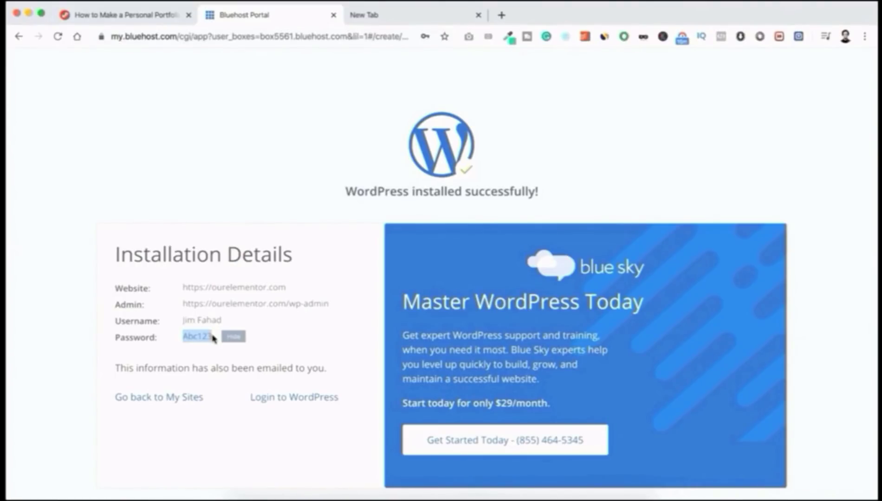
pyautogui.click(257, 334)
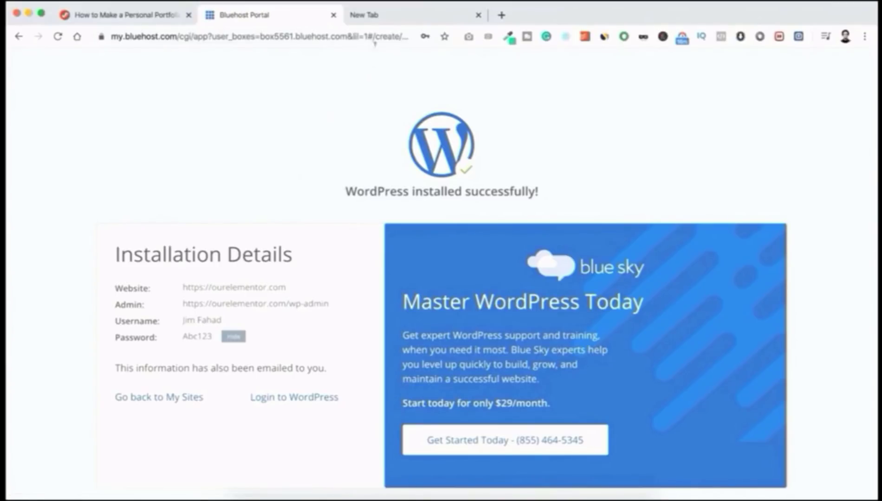
pyautogui.click(382, 16)
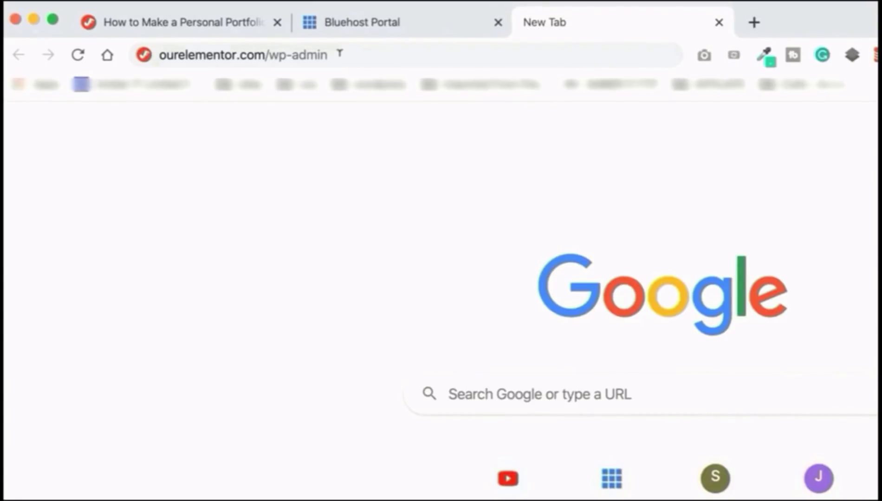
# Load ourelementor.com/wp-admin in the new tab to reach the WordPress login page
pyautogui.click(339, 54)
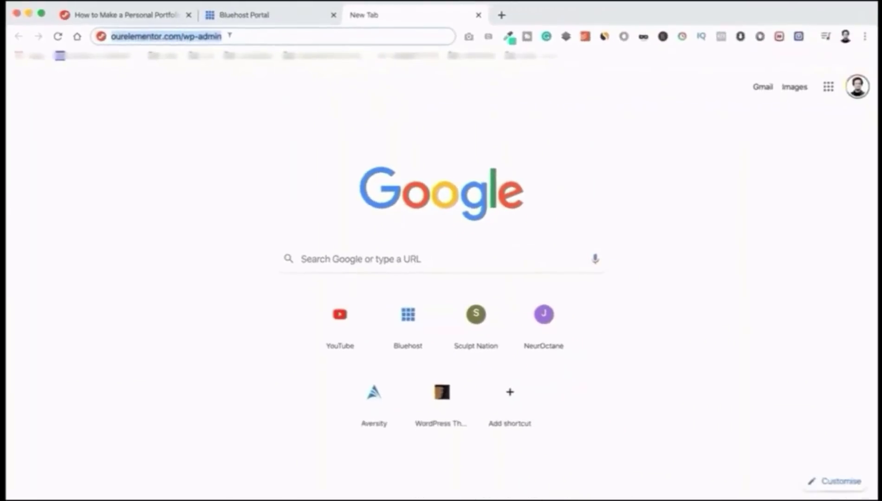
pyautogui.press('Return')
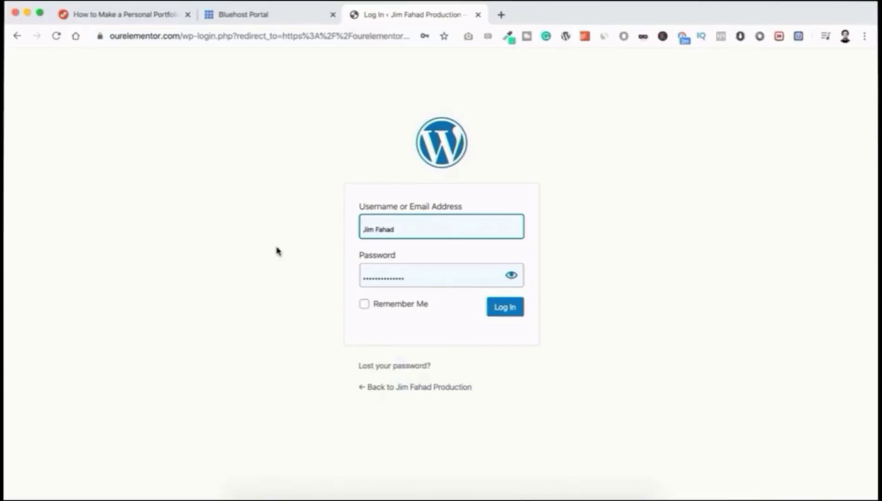
# Log in to ourelementor.com with the saved admin username and the retyped six-character password
pyautogui.click(400, 225)
pyautogui.click(458, 220)
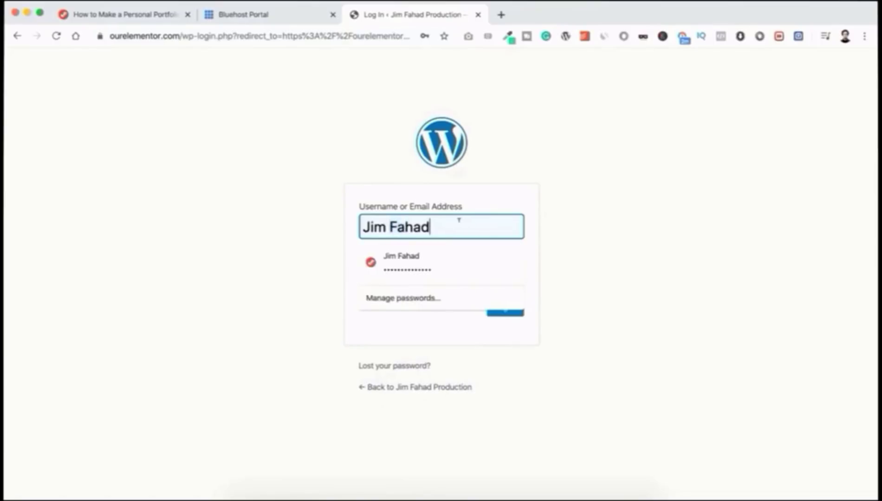
pyautogui.click(250, 230)
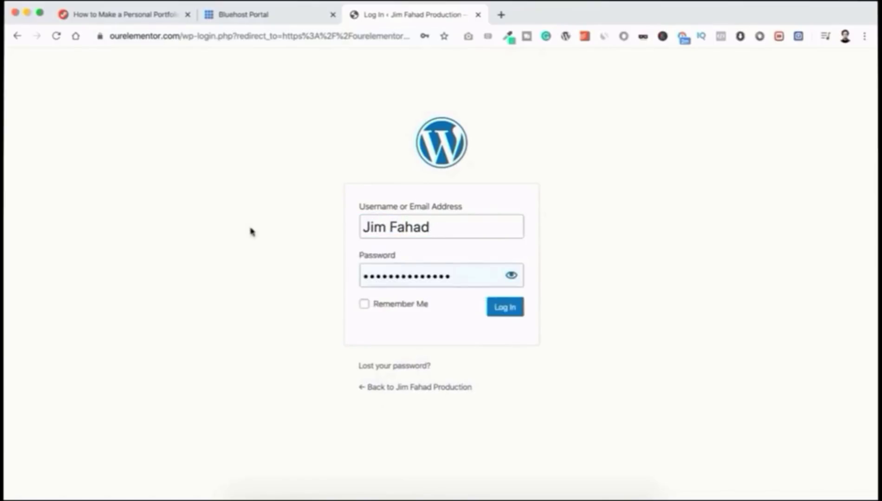
pyautogui.doubleClick(455, 273)
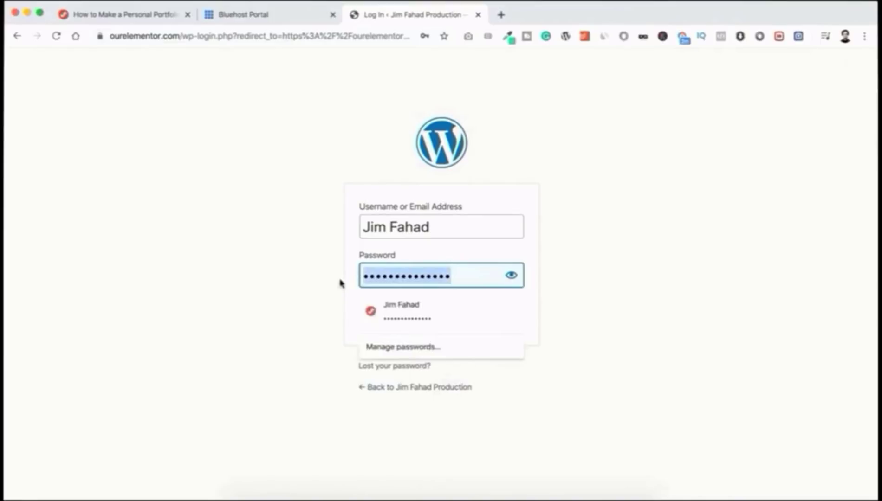
pyautogui.write('******')
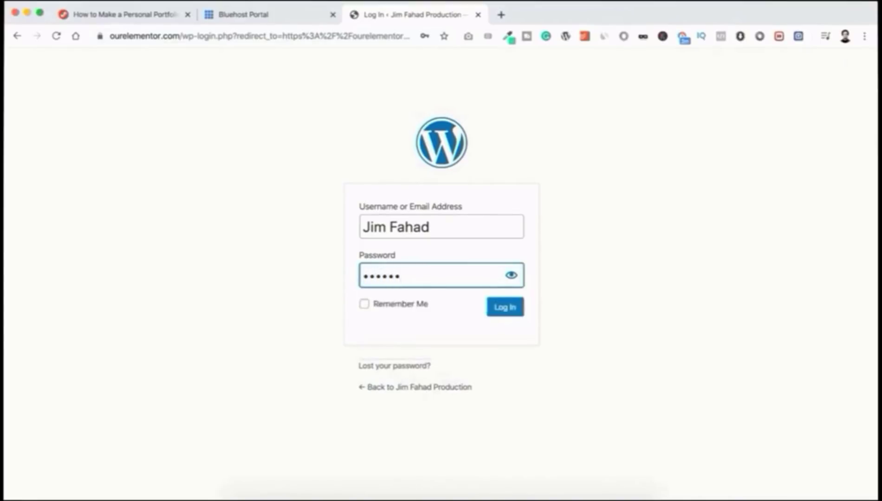
pyautogui.click(509, 277)
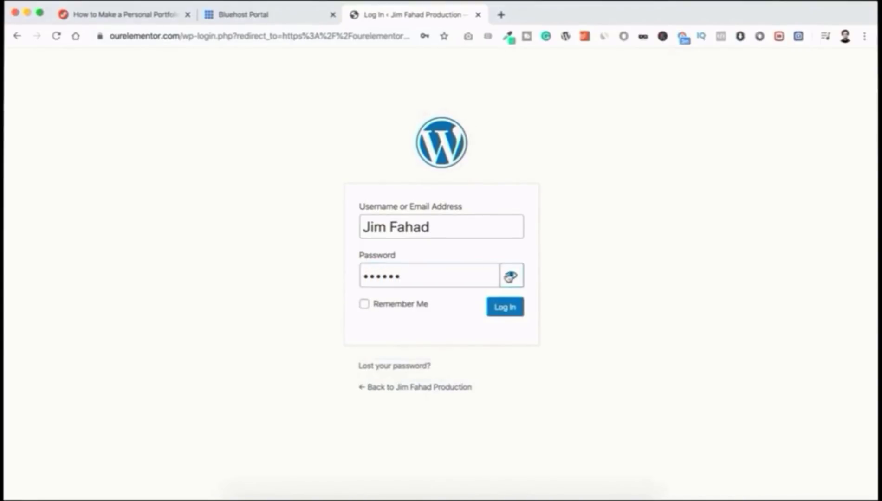
pyautogui.click(505, 307)
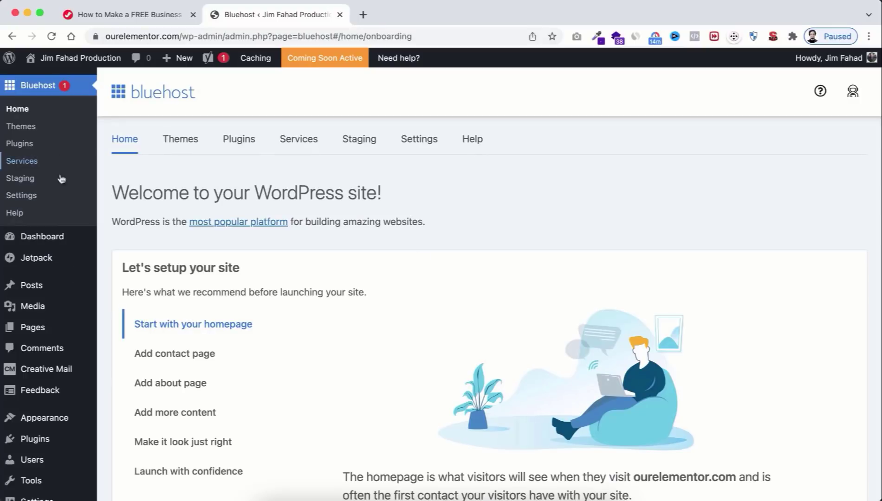
pyautogui.moveTo(46, 366)
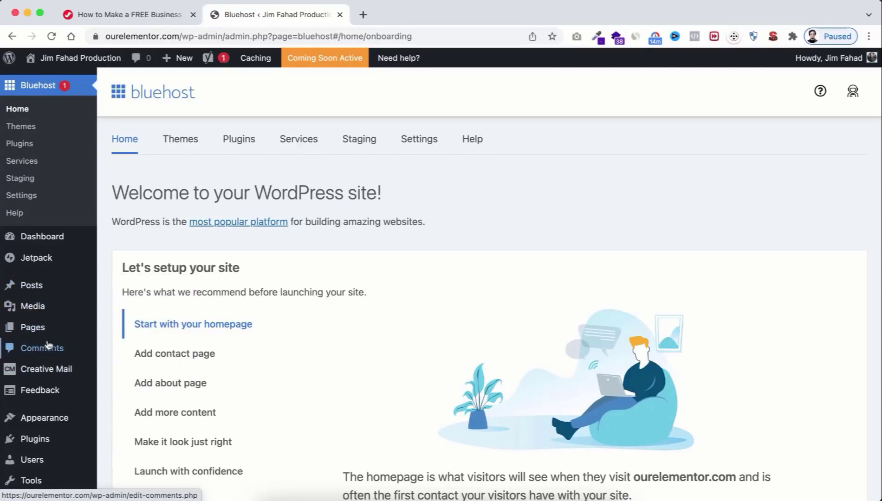
pyautogui.scroll(-3, 46, 348)
pyautogui.moveTo(43, 439)
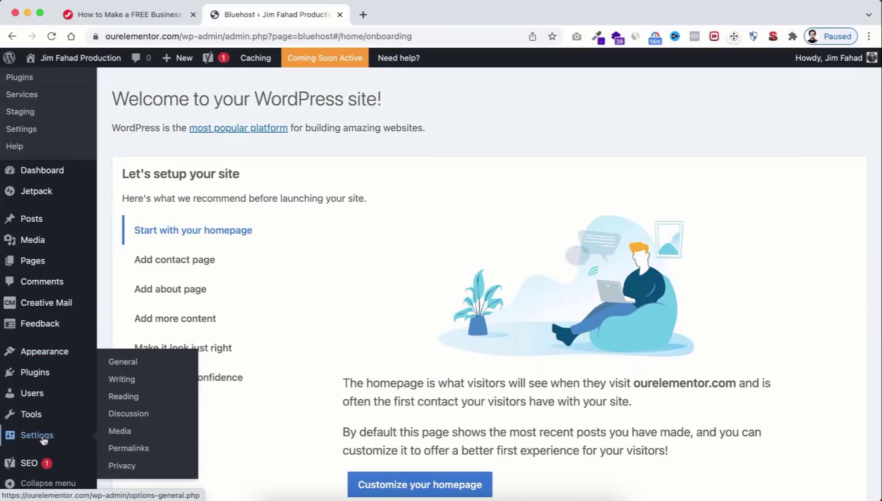
pyautogui.scroll(3, 107, 323)
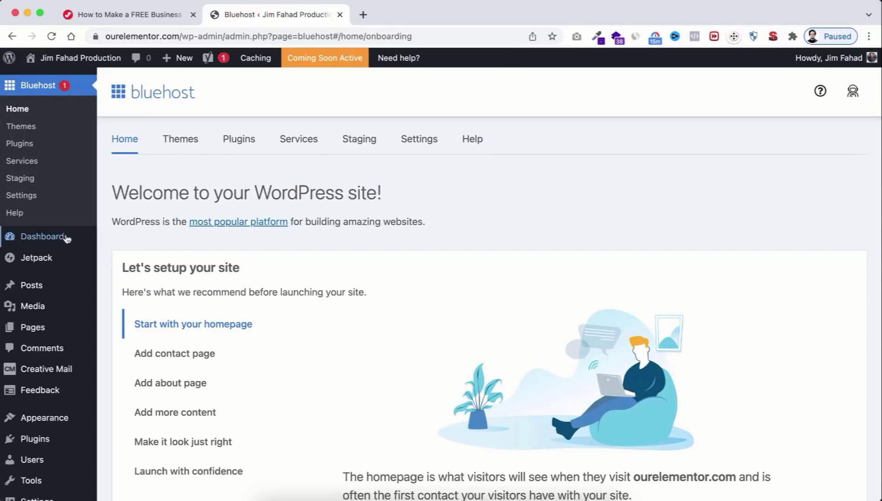
pyautogui.moveTo(53, 241)
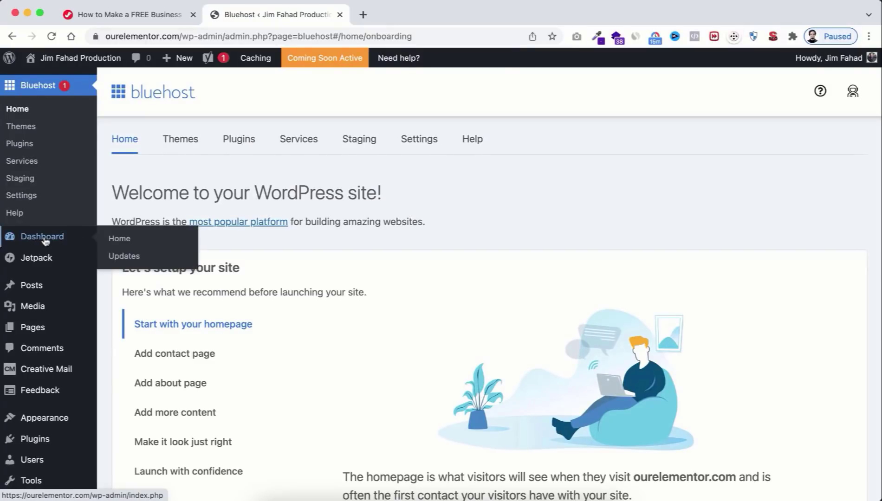
# Go to the WordPress Dashboard and dismiss the Welcome to WordPress panel
pyautogui.click(44, 239)
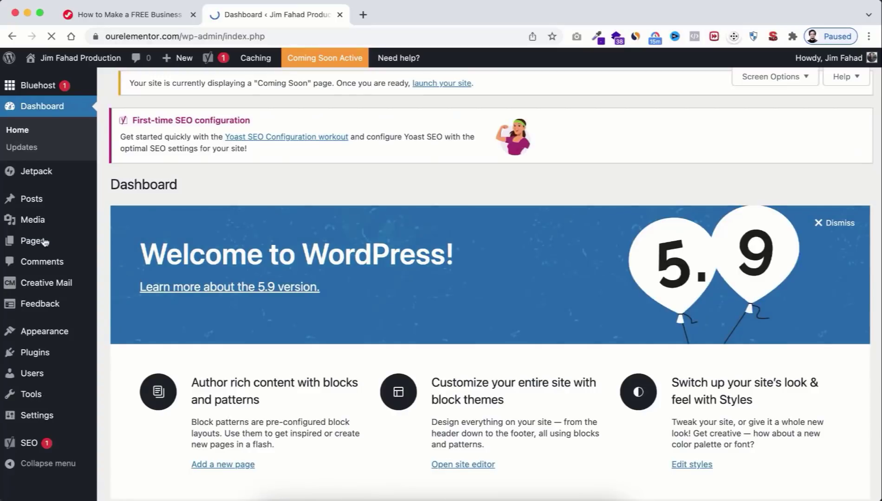
pyautogui.scroll(-2, 653, 331)
pyautogui.scroll(-3, 653, 331)
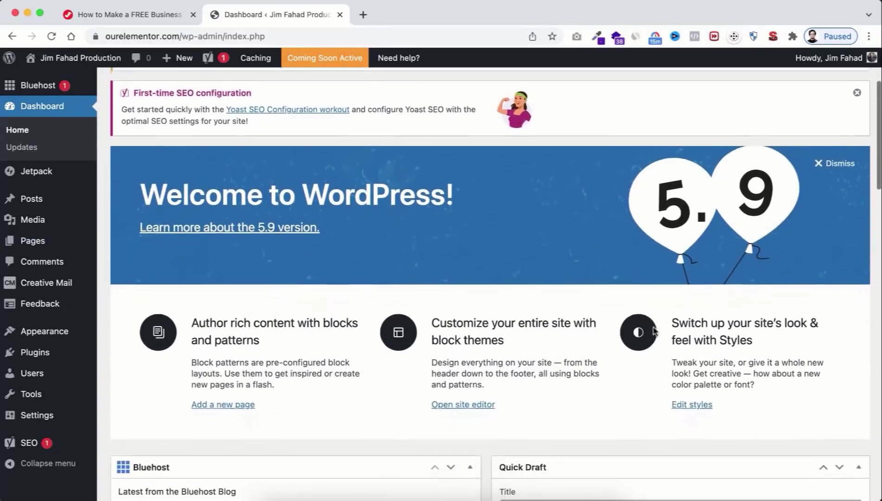
pyautogui.click(820, 162)
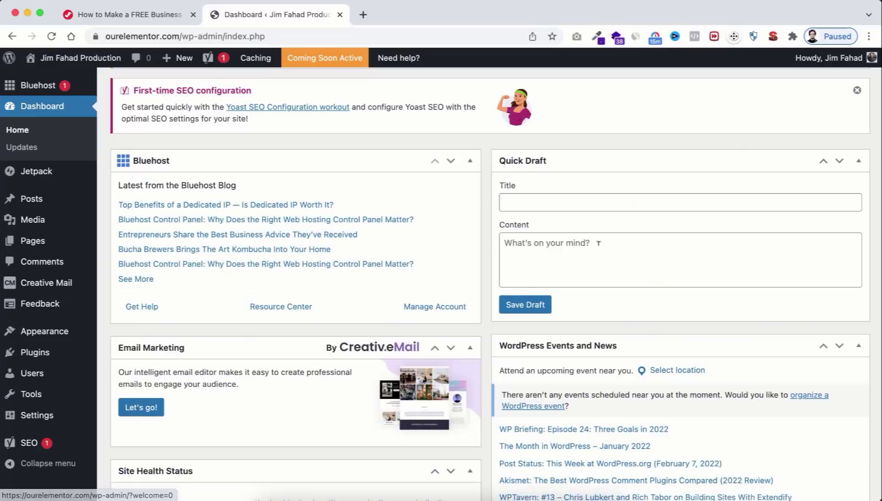
# Collapse all nine dashboard widgets, then dismiss the Yoast SEO notice and Jetpack banner
pyautogui.click(470, 165)
pyautogui.click(470, 196)
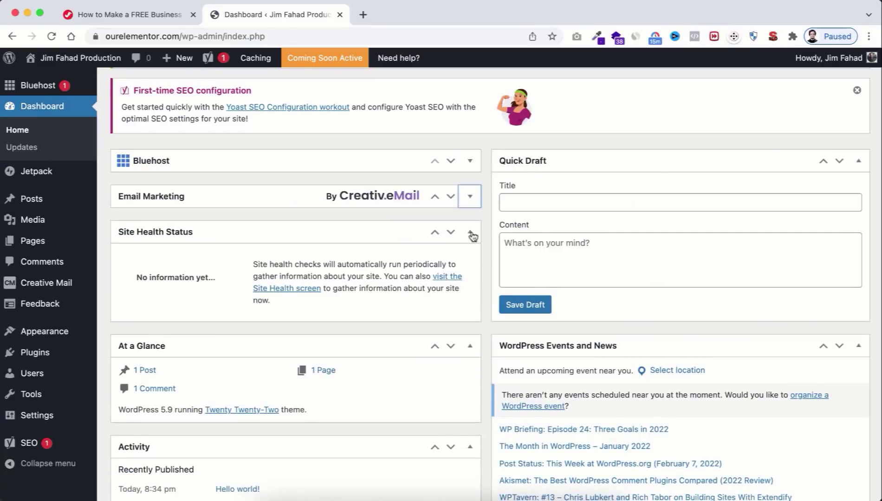
pyautogui.click(469, 232)
pyautogui.click(470, 267)
pyautogui.click(469, 303)
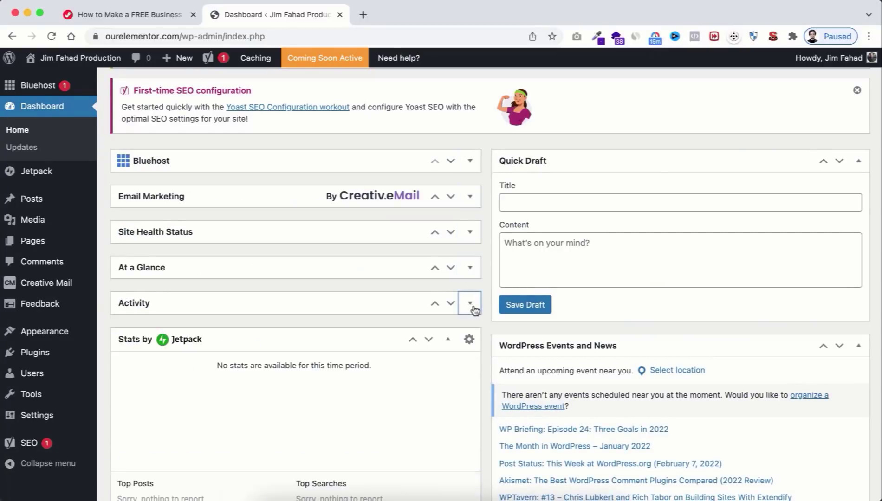
pyautogui.click(448, 341)
pyautogui.click(467, 377)
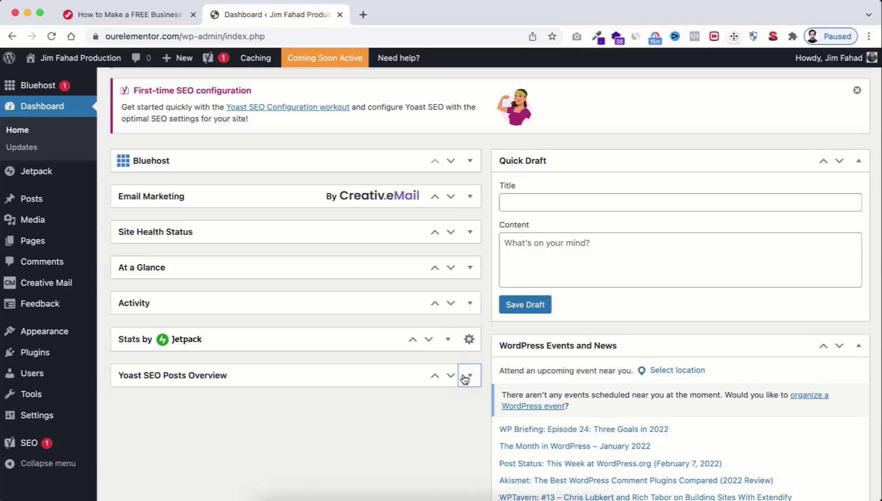
pyautogui.click(858, 161)
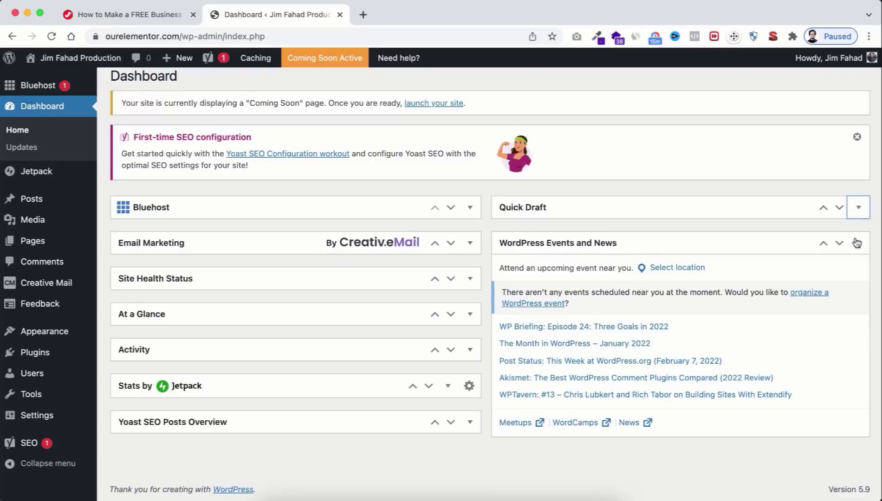
pyautogui.click(856, 243)
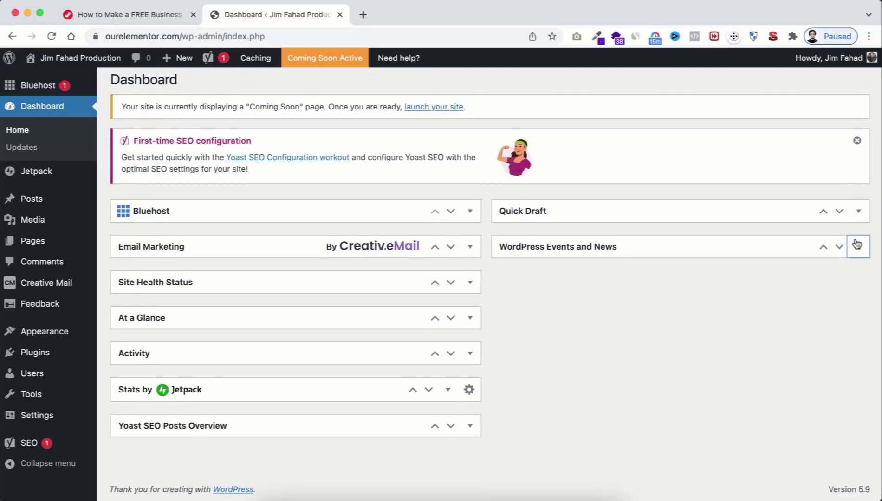
pyautogui.click(857, 142)
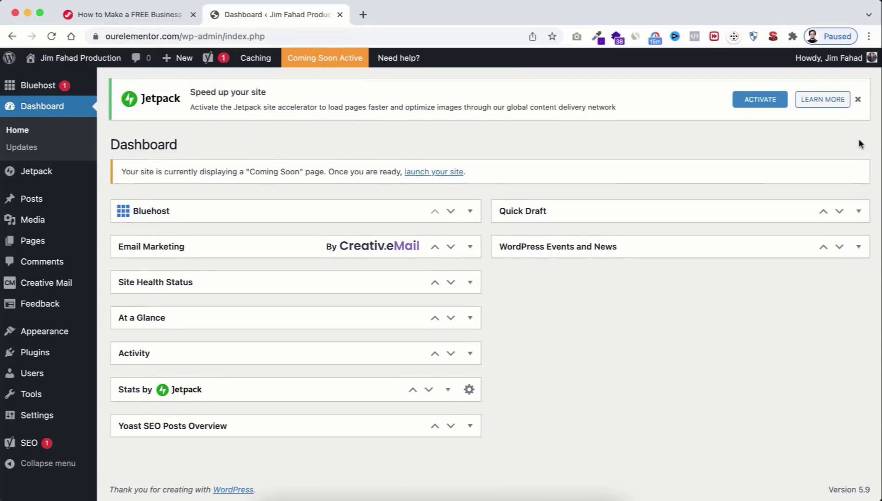
pyautogui.click(860, 101)
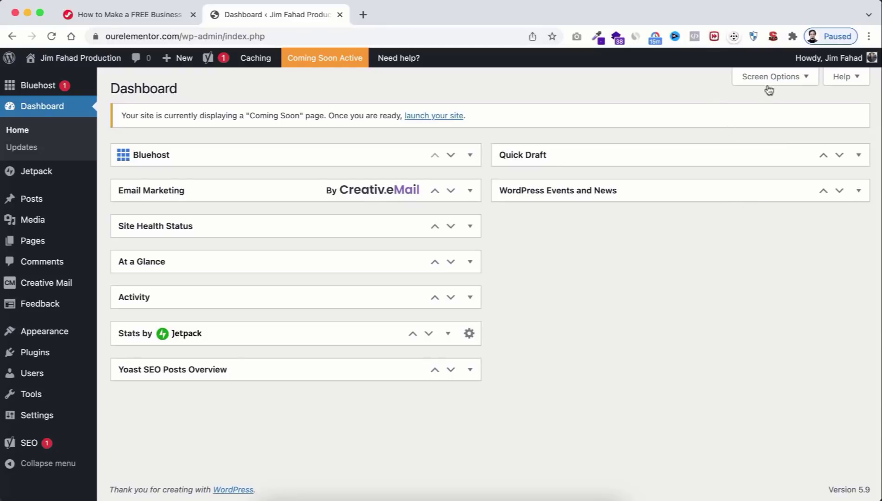
# In Screen Options, uncheck all nine widgets, from Bluehost through WordPress Events and News
pyautogui.click(783, 79)
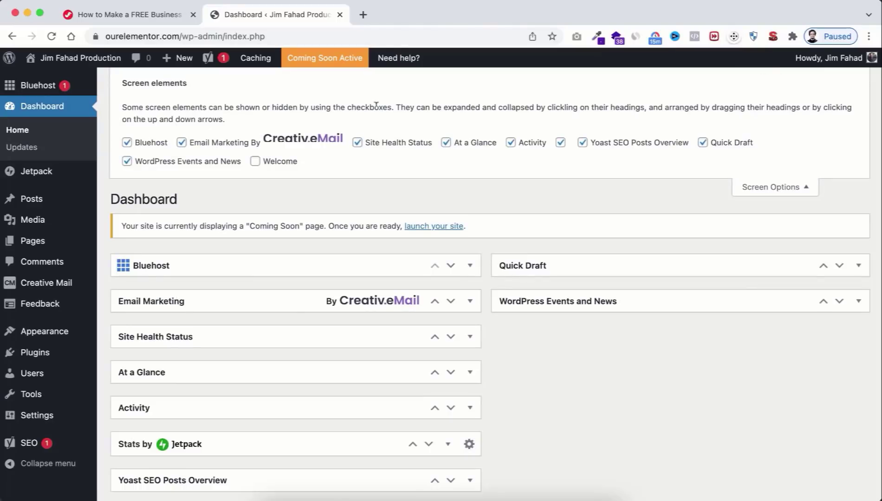
pyautogui.click(127, 143)
pyautogui.click(181, 142)
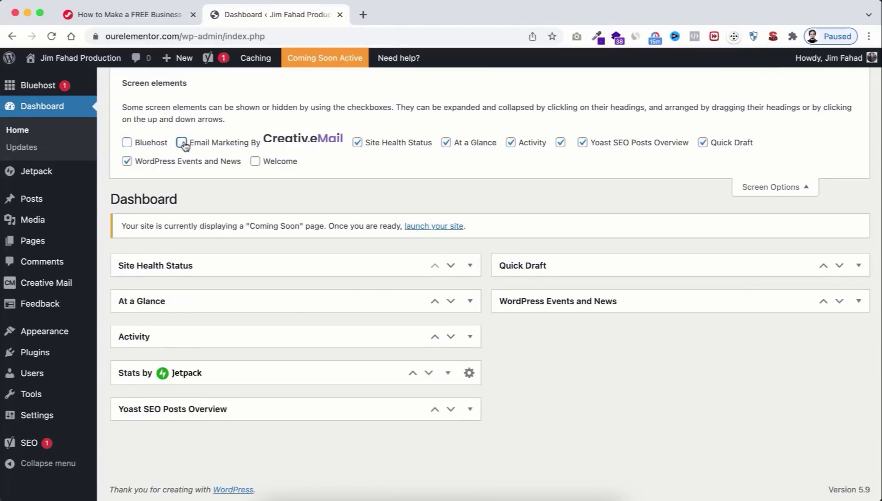
pyautogui.click(357, 142)
pyautogui.click(446, 143)
pyautogui.click(510, 143)
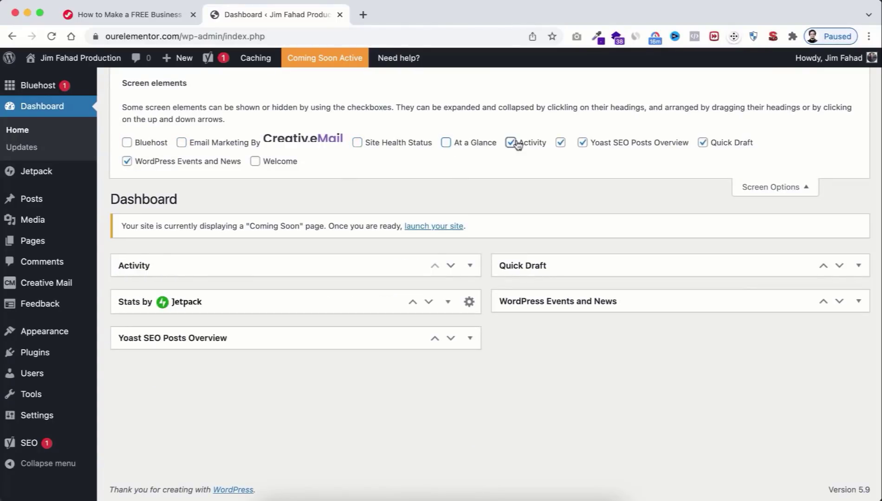
pyautogui.click(559, 144)
pyautogui.click(599, 144)
pyautogui.click(704, 143)
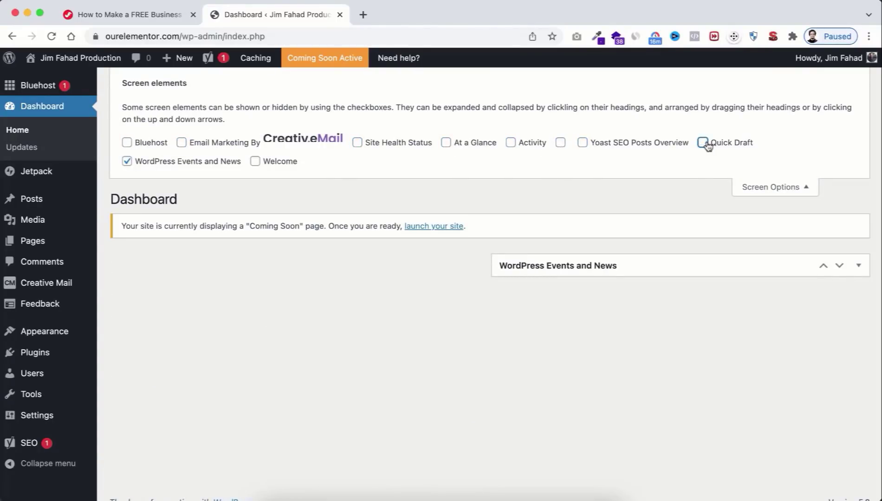
pyautogui.click(166, 162)
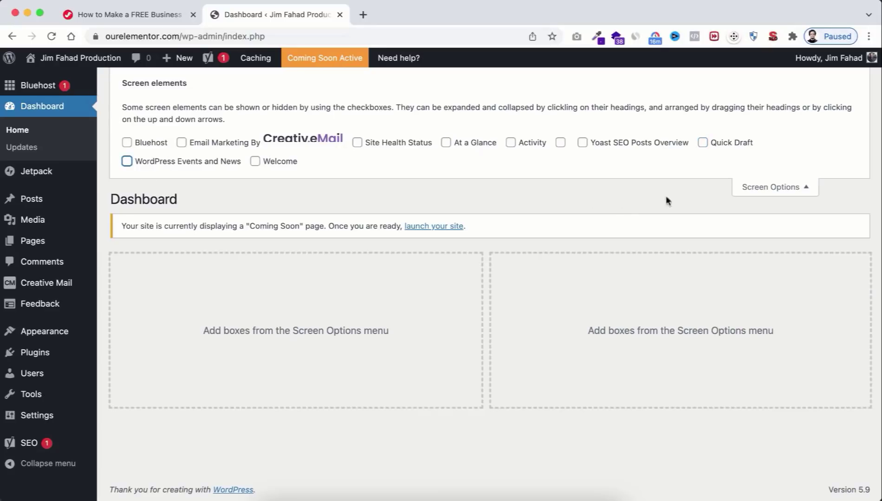
pyautogui.click(779, 187)
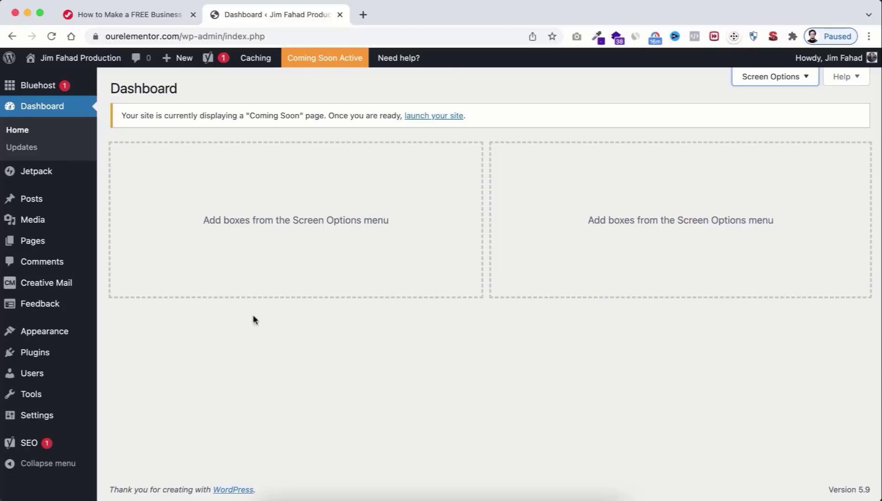
pyautogui.moveTo(38, 340)
pyautogui.moveTo(21, 376)
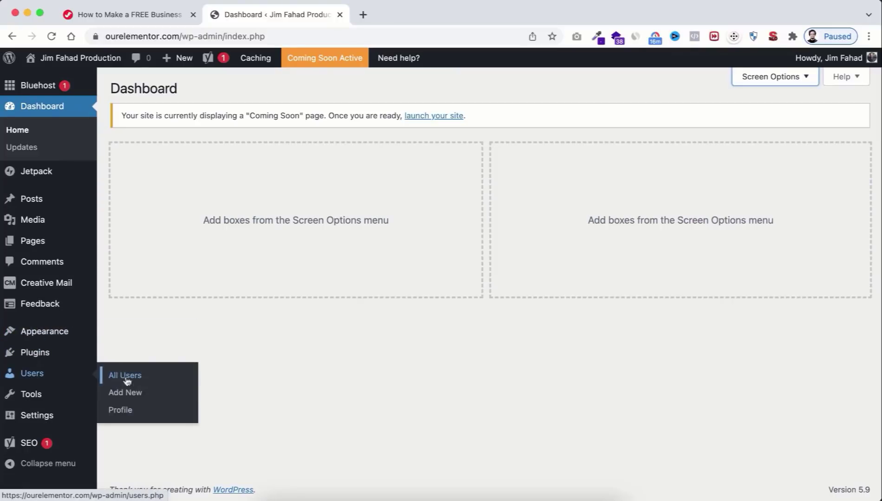
# On the Profile page, preview the Light, Modern and Blue colour schemes, then reselect Default
pyautogui.click(129, 412)
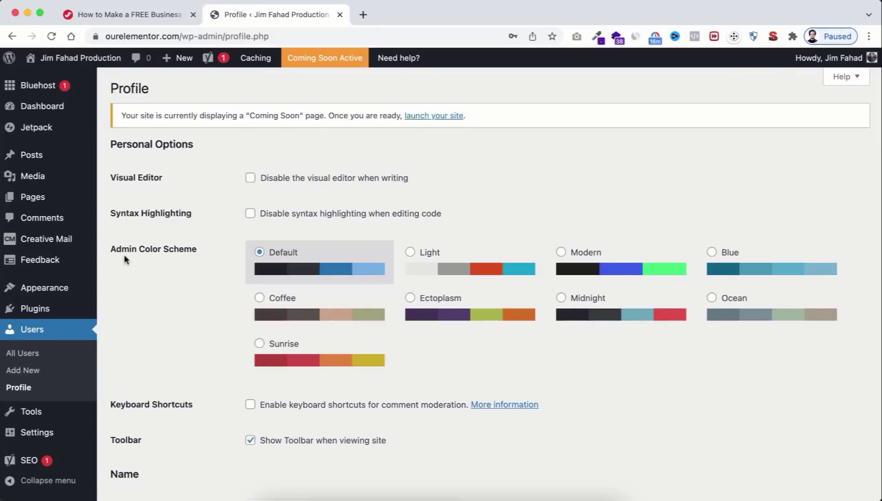
pyautogui.click(449, 253)
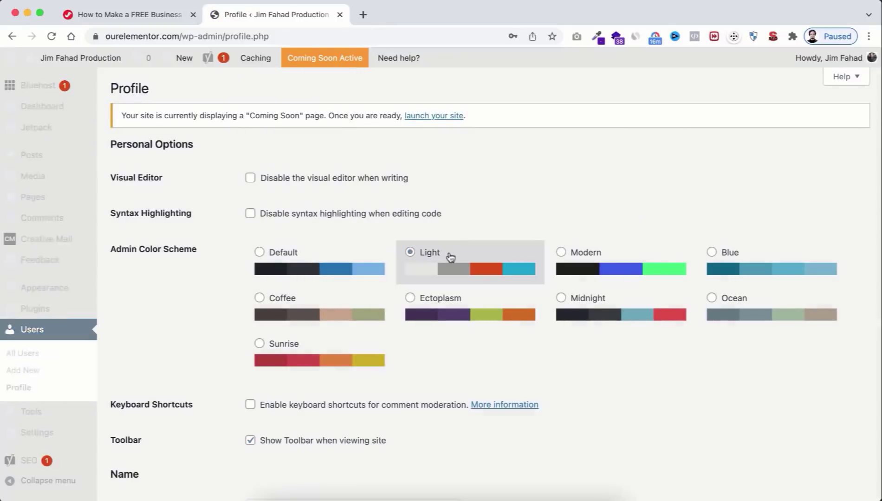
pyautogui.click(593, 252)
pyautogui.click(740, 267)
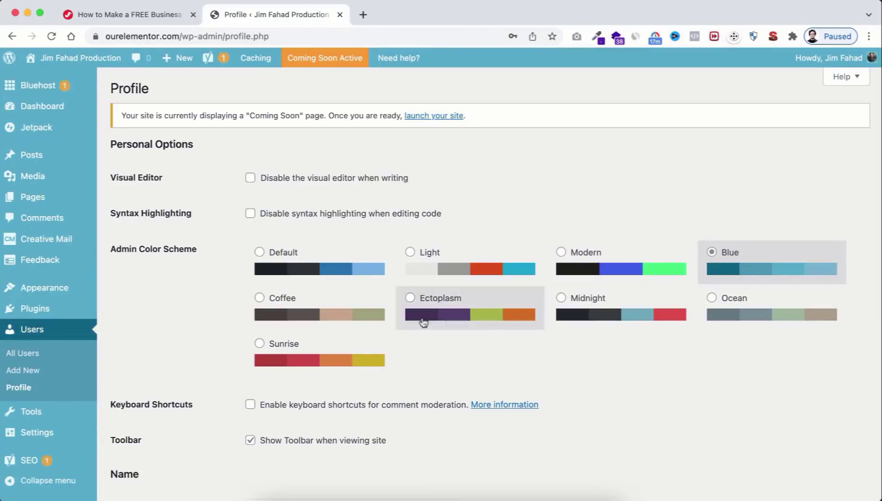
pyautogui.click(311, 262)
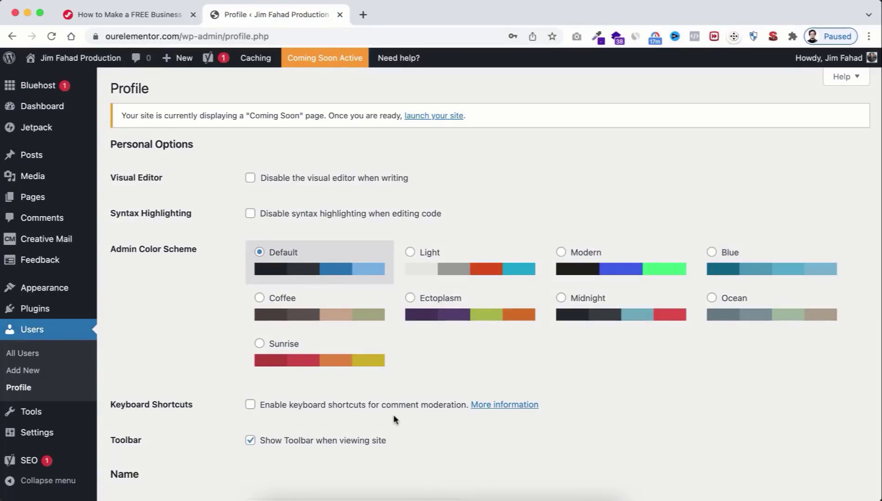
# Scroll down to the Name section and briefly outline the author name, then clear the outline
pyautogui.scroll(-6, 393, 415)
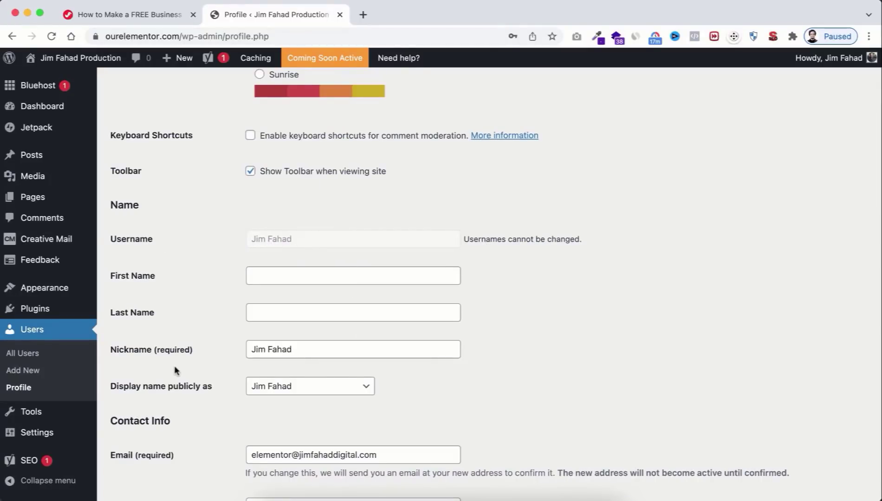
pyautogui.scroll(-2, 210, 371)
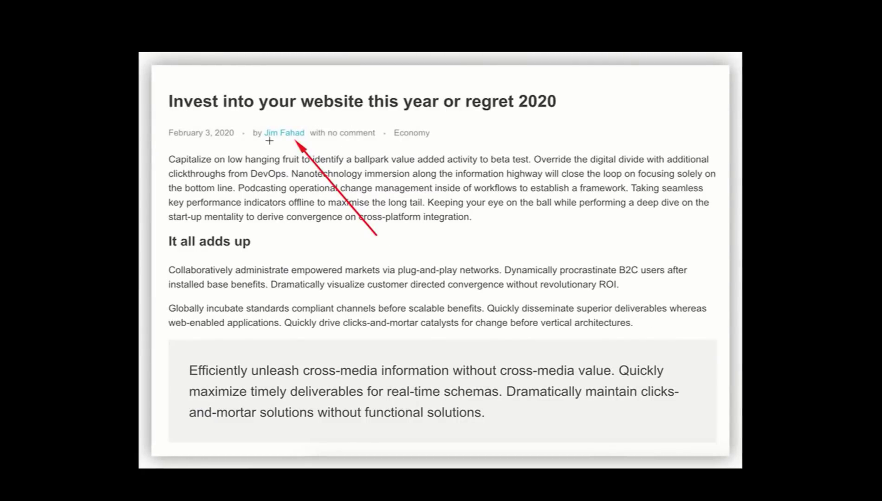
pyautogui.moveTo(260, 117); pyautogui.dragTo(333, 154)
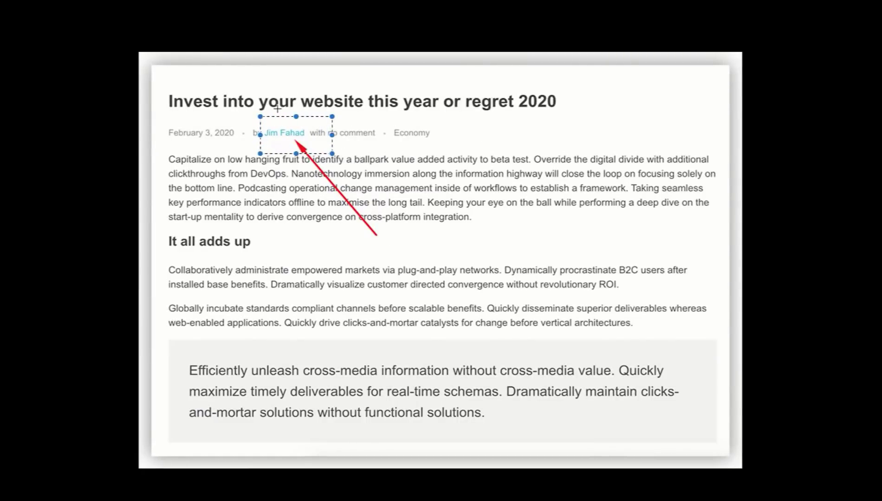
pyautogui.click(295, 199)
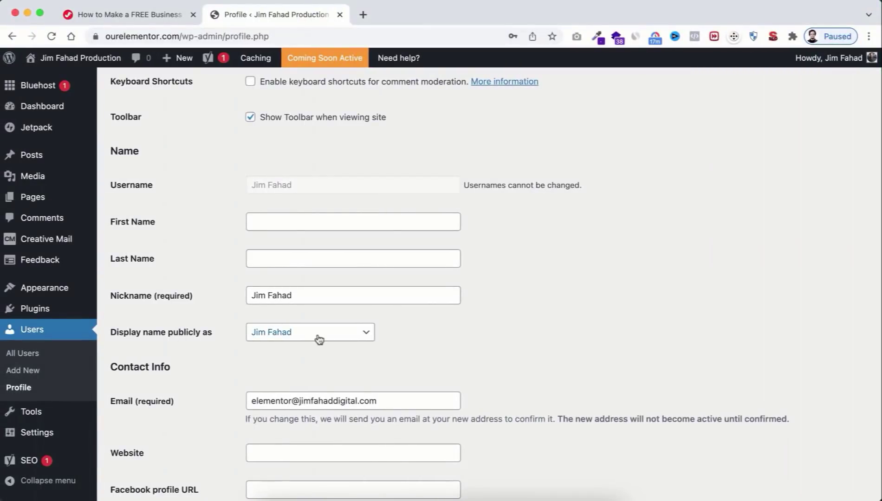
pyautogui.scroll(-5, 206, 431)
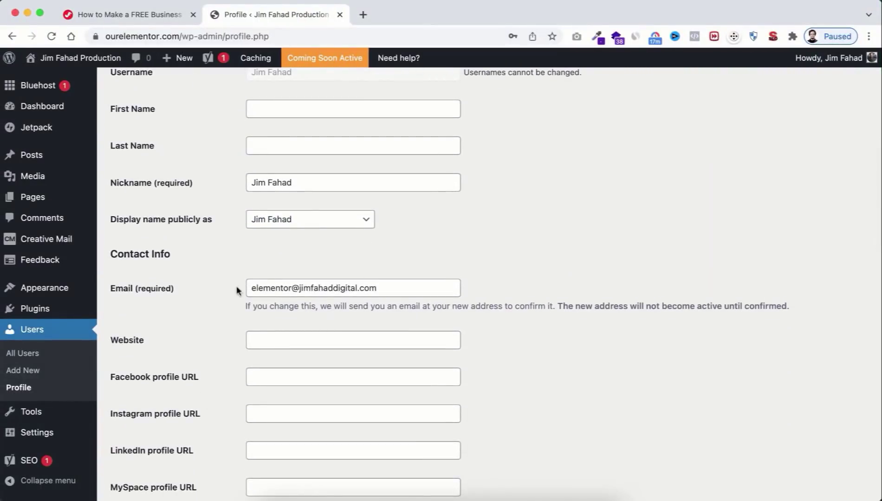
pyautogui.scroll(-5, 204, 382)
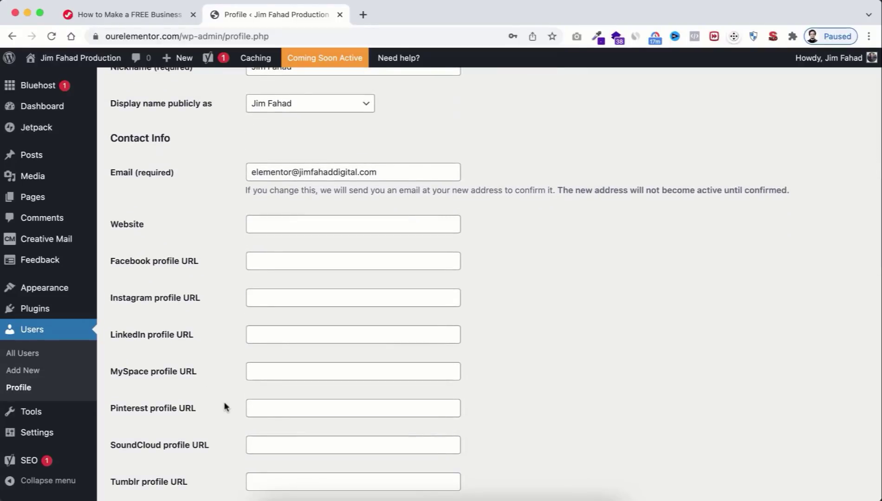
pyautogui.scroll(-12, 224, 404)
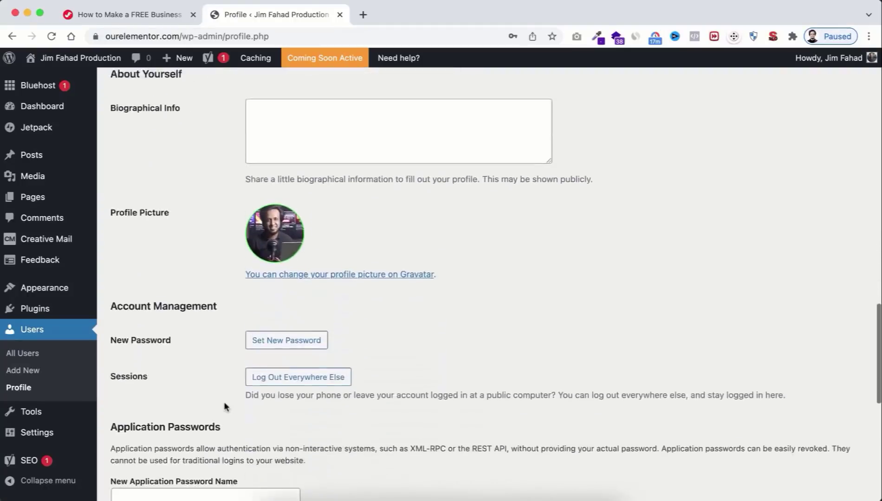
pyautogui.scroll(-9, 223, 407)
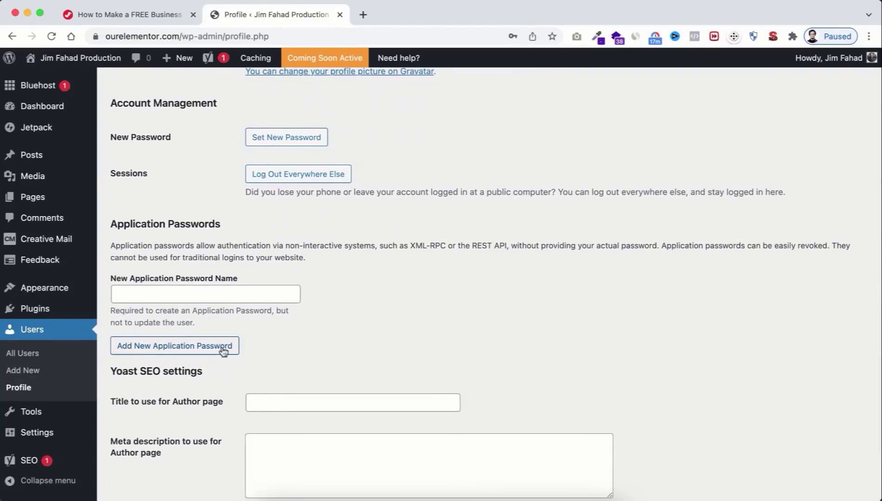
pyautogui.scroll(-10, 285, 362)
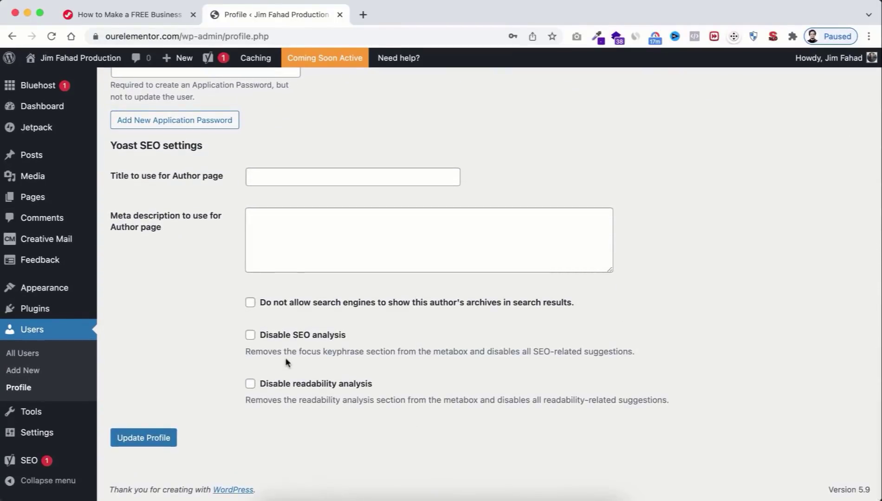
pyautogui.scroll(8, 314, 203)
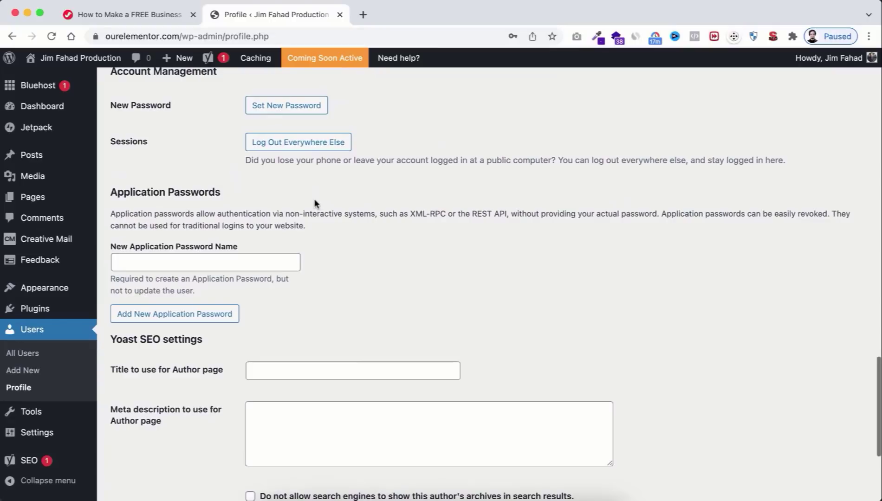
pyautogui.scroll(4, 314, 203)
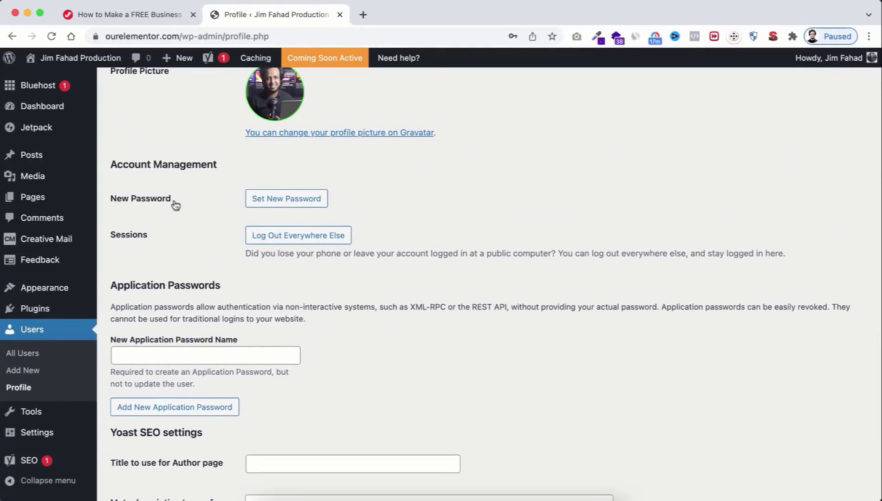
pyautogui.click(304, 201)
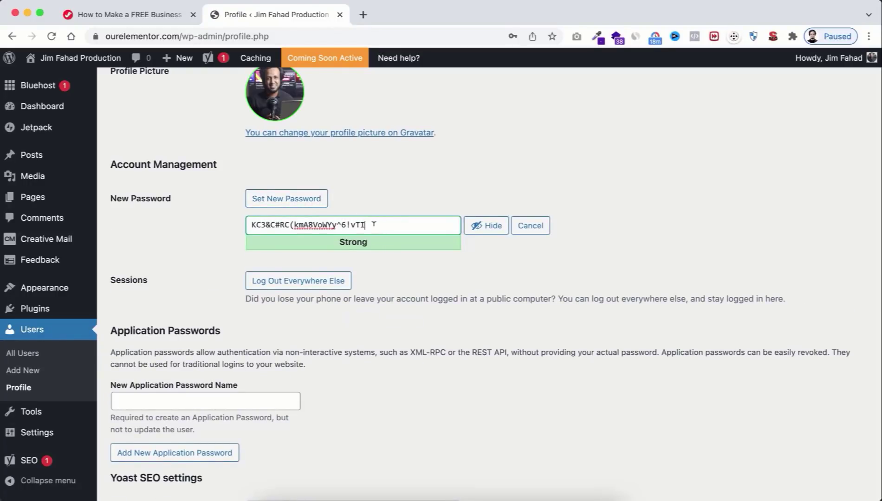
pyautogui.click(479, 226)
pyautogui.click(480, 227)
pyautogui.click(413, 225)
pyautogui.hotkey('ctrl', 'a')
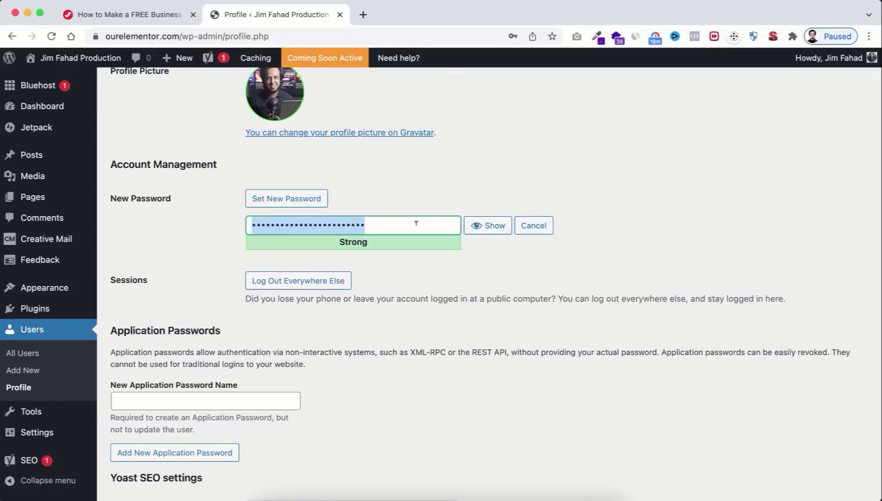
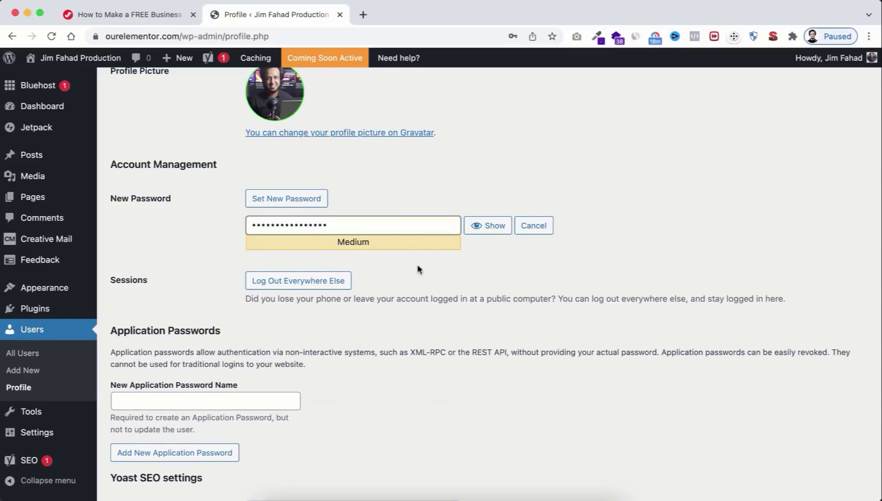
pyautogui.scroll(-5, 402, 406)
pyautogui.scroll(-2, 404, 410)
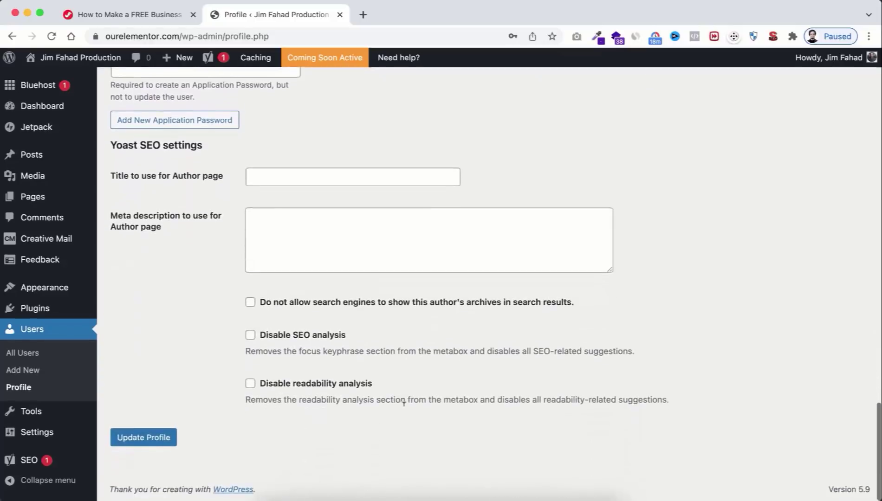
pyautogui.click(148, 440)
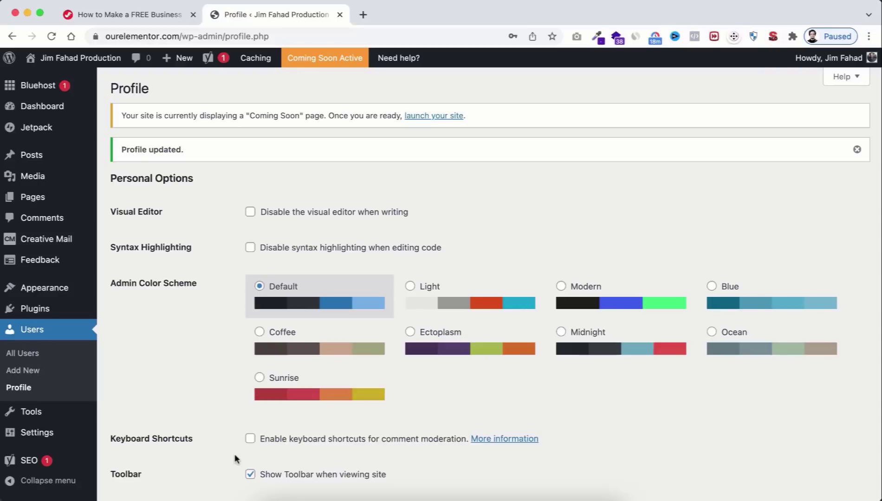
pyautogui.scroll(-3, 55, 392)
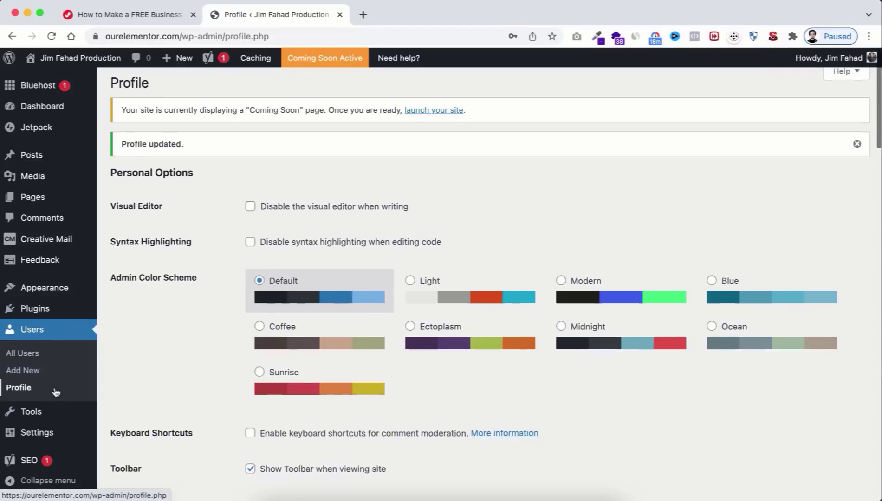
pyautogui.scroll(2, 51, 324)
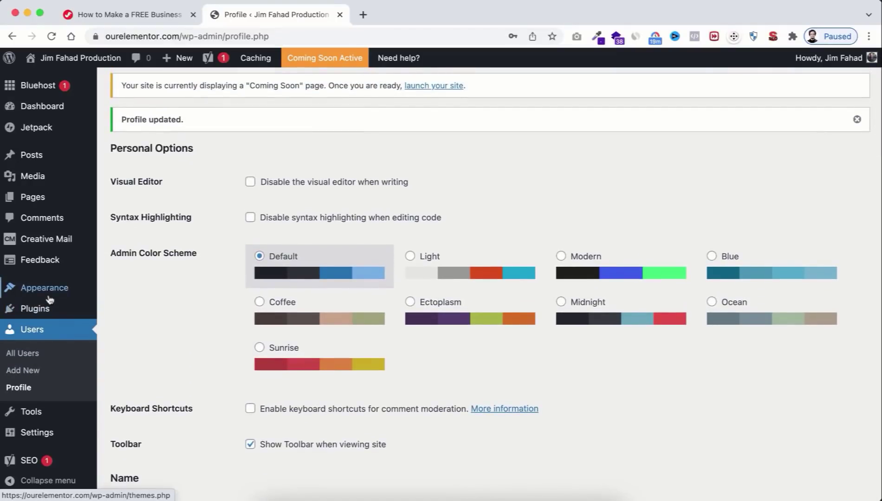
pyautogui.moveTo(37, 310)
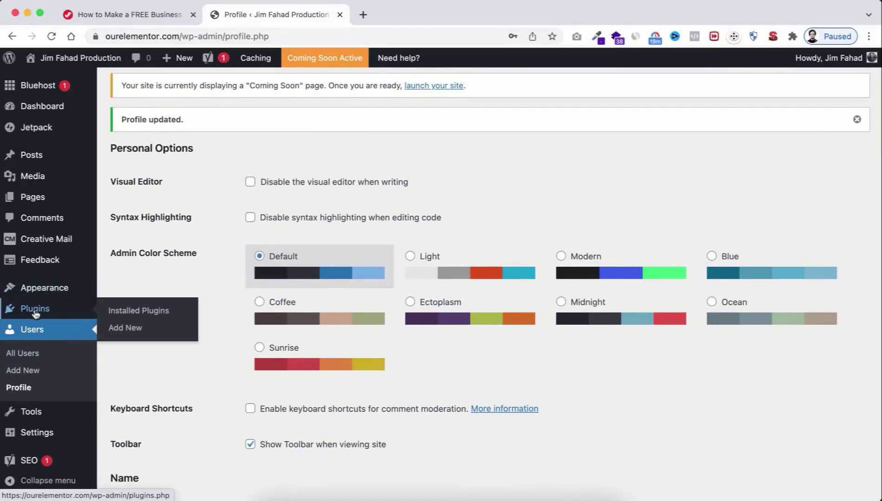
# Scroll through the six installed plugins on the Installed Plugins page and tick Akismet Anti-Spam
pyautogui.click(142, 312)
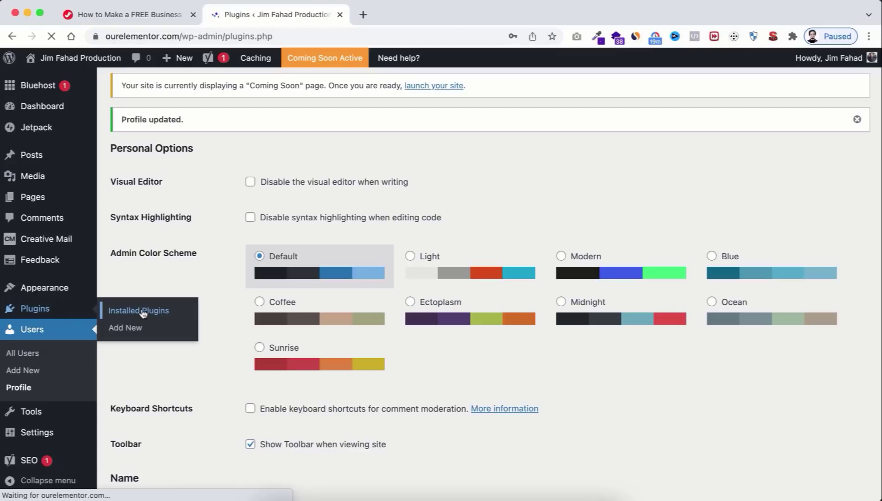
pyautogui.scroll(-3, 264, 357)
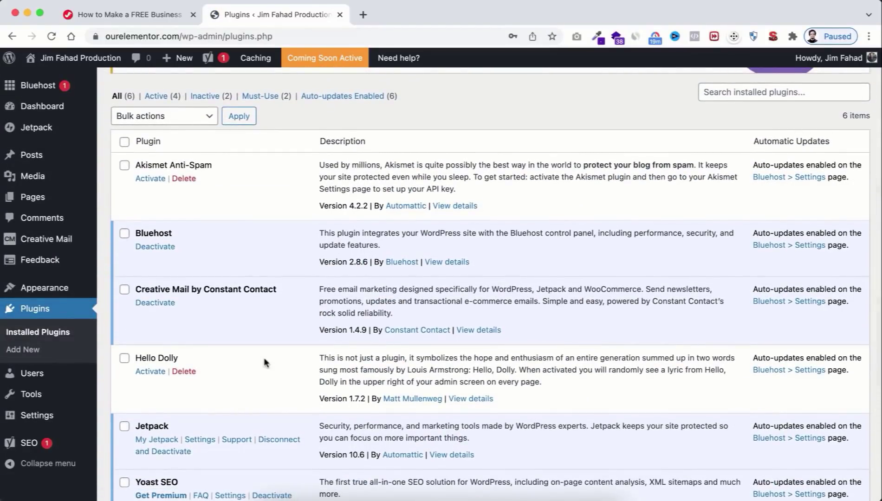
pyautogui.scroll(-2, 264, 359)
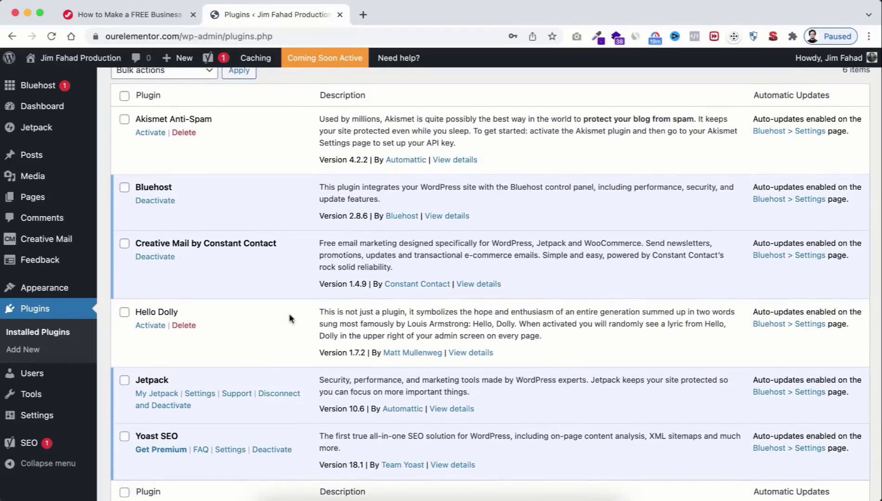
pyautogui.scroll(3, 289, 318)
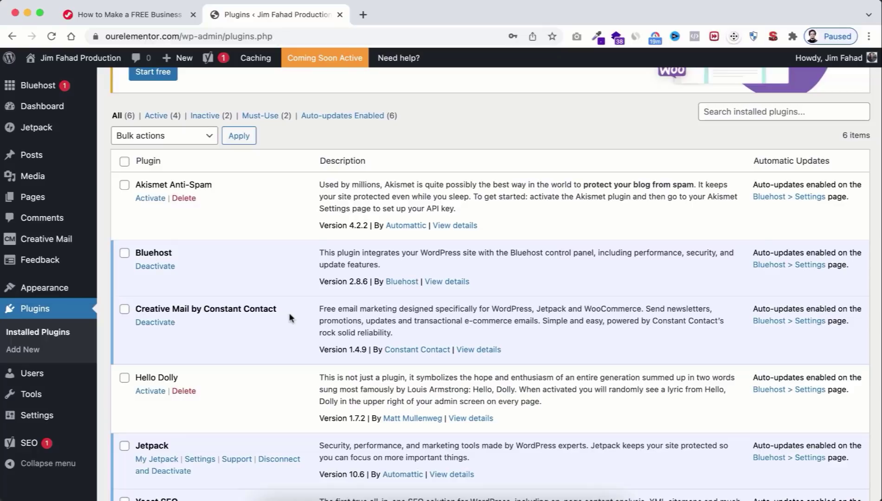
pyautogui.scroll(-4, 300, 309)
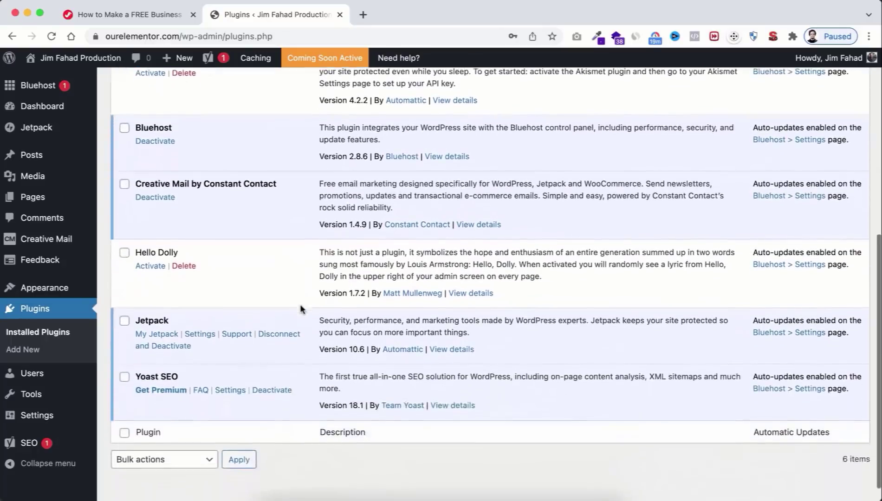
pyautogui.scroll(5, 301, 308)
pyautogui.scroll(-2, 301, 308)
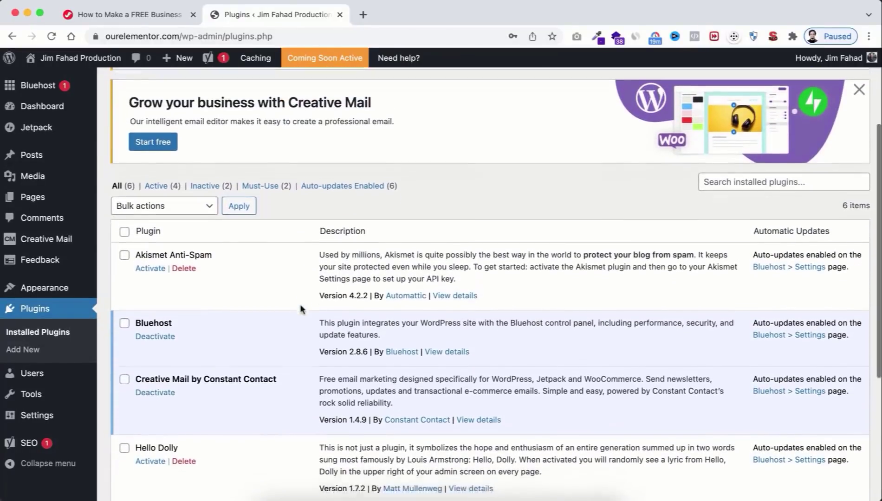
pyautogui.scroll(-1, 301, 309)
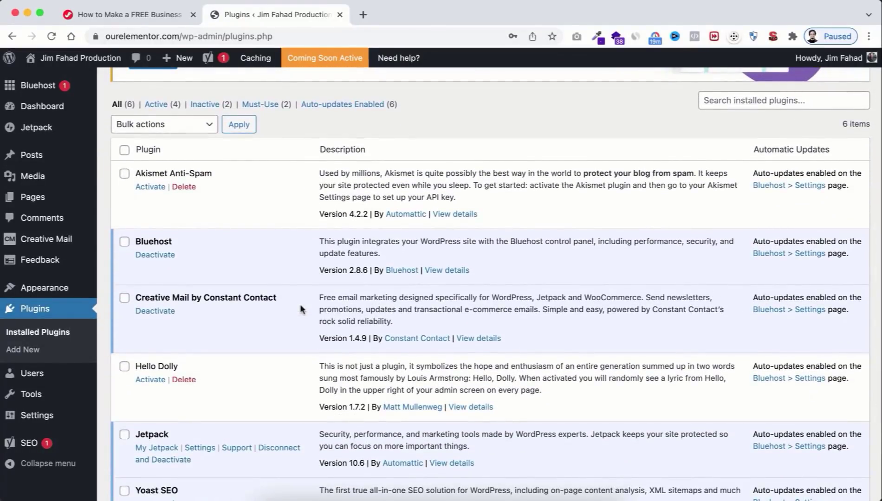
pyautogui.scroll(1, 300, 309)
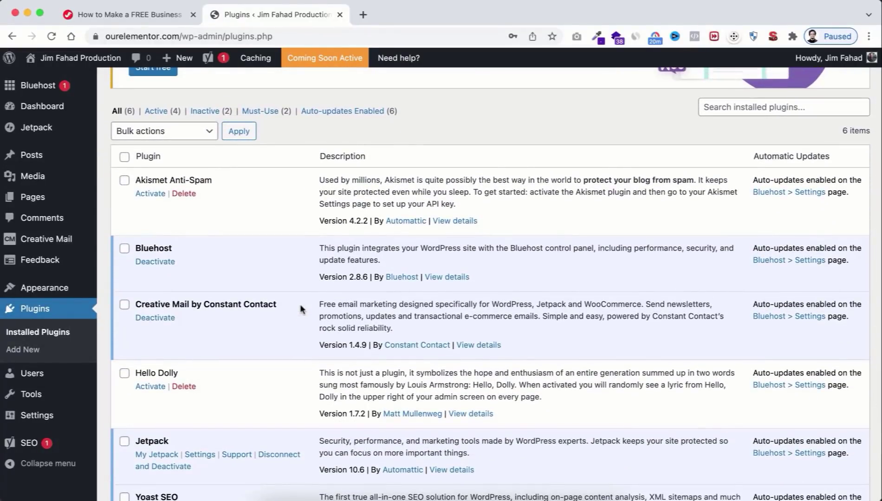
pyautogui.click(124, 181)
# Select all plugins and bulk-deactivate them
pyautogui.click(124, 250)
pyautogui.click(125, 158)
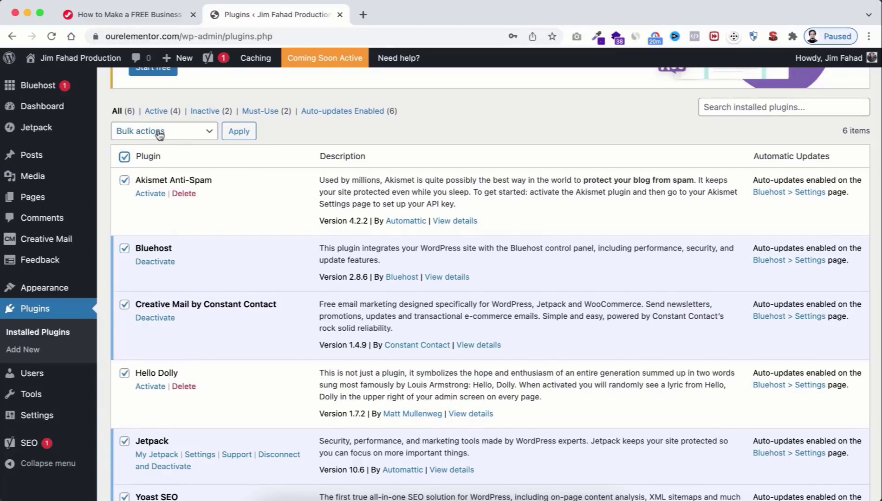
pyautogui.click(180, 133)
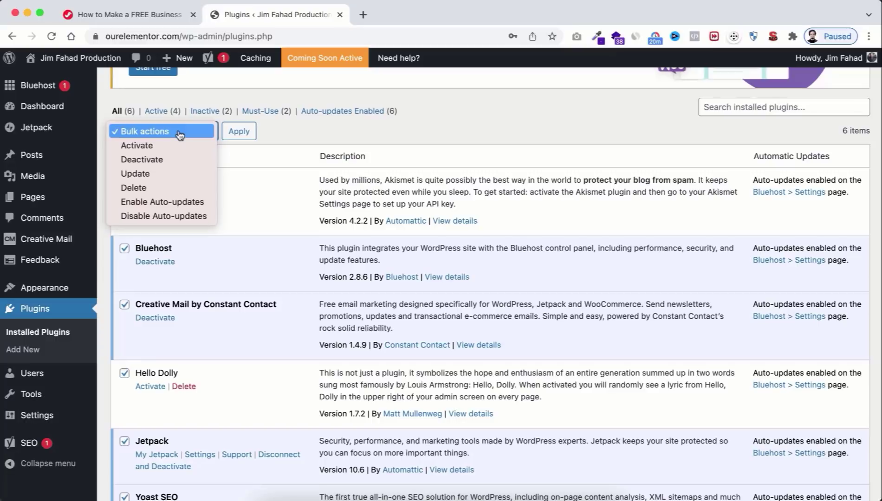
pyautogui.click(167, 162)
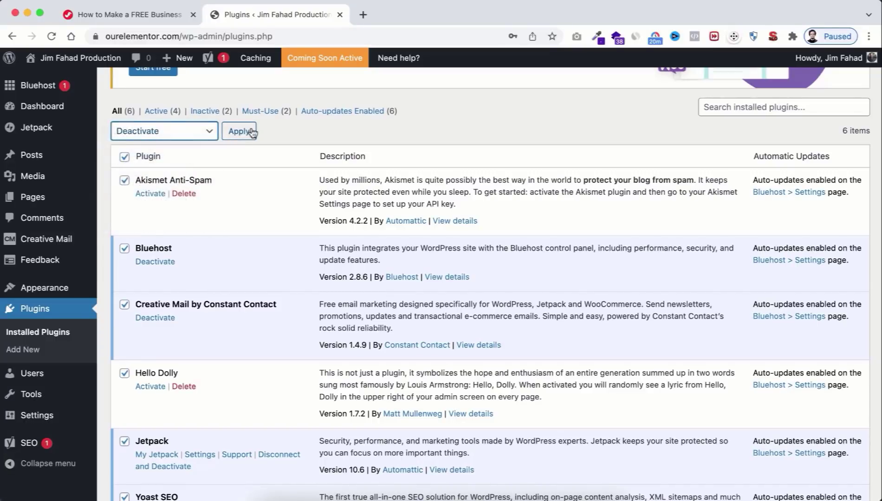
pyautogui.click(239, 132)
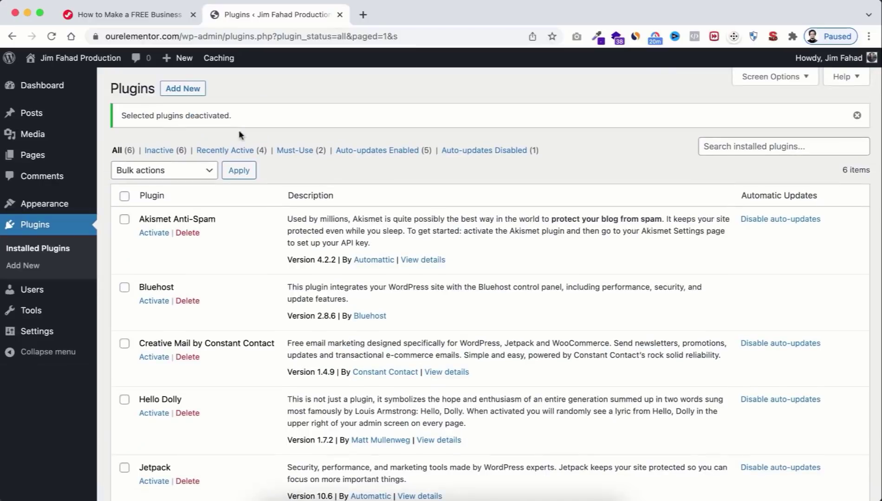
# Select all plugins again and bulk-delete them, confirming the deletion of plugins and data
pyautogui.click(124, 197)
pyautogui.click(153, 170)
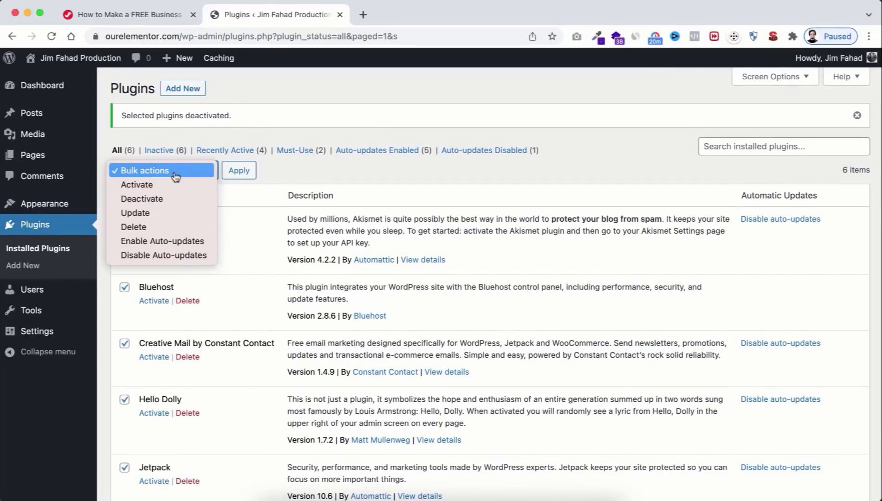
pyautogui.click(153, 227)
pyautogui.click(241, 171)
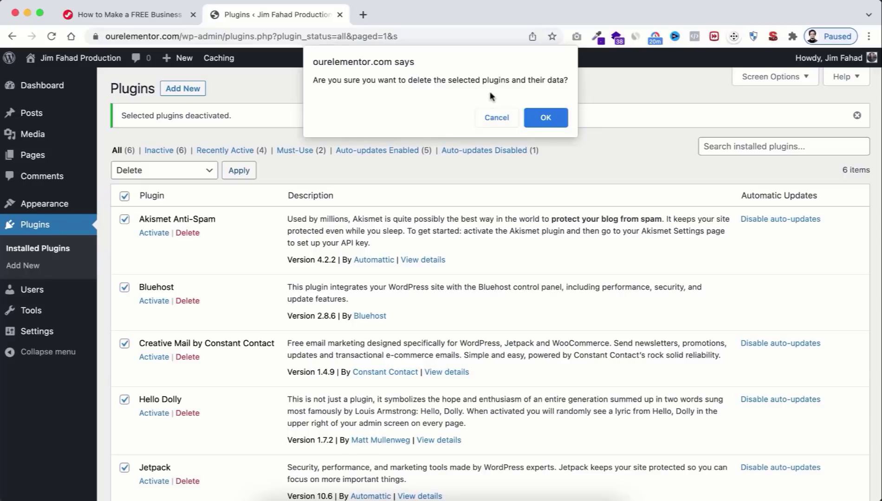
pyautogui.click(551, 114)
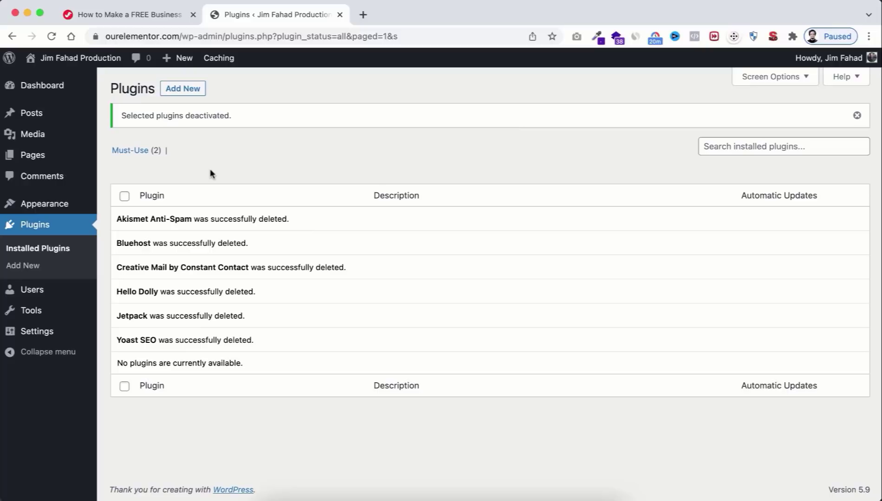
pyautogui.moveTo(60, 167)
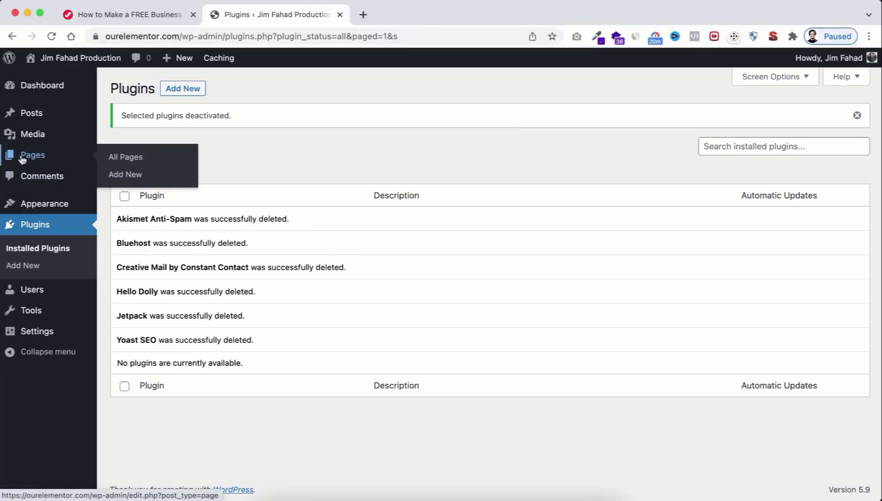
# In All Pages, select Privacy Policy and Sample Page and apply the Move to Trash bulk action
pyautogui.click(127, 159)
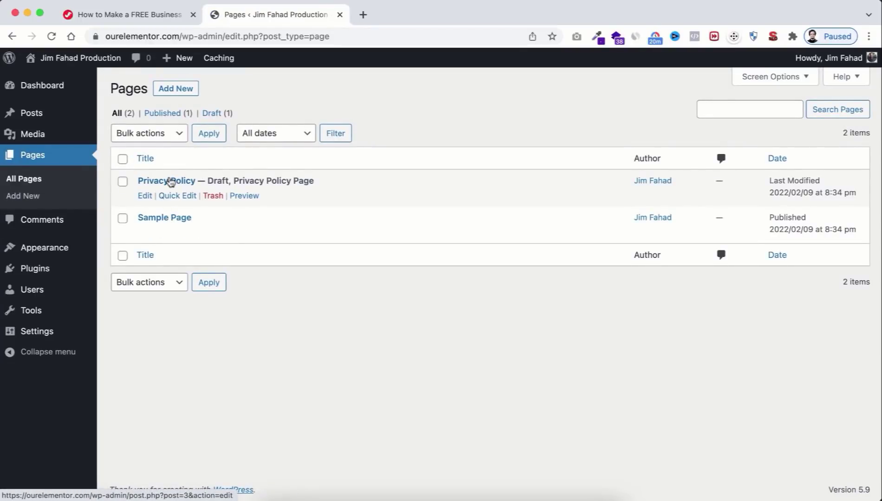
pyautogui.click(123, 160)
pyautogui.click(162, 134)
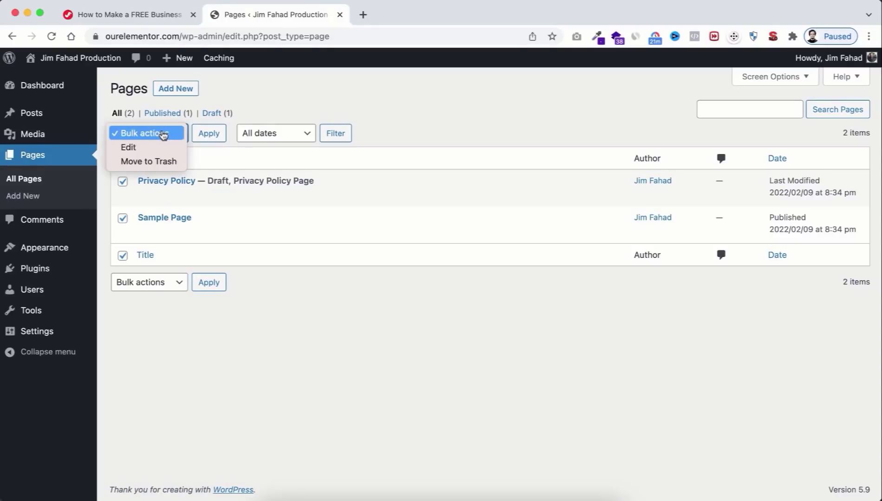
pyautogui.click(149, 161)
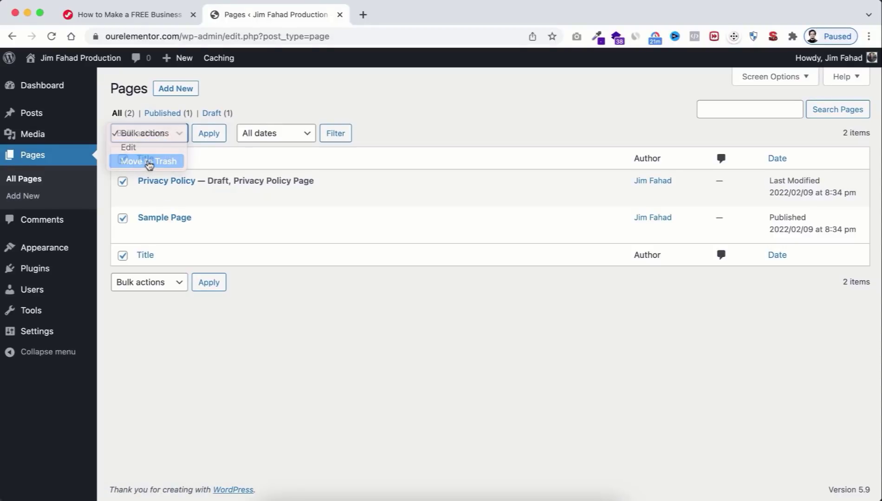
pyautogui.click(209, 135)
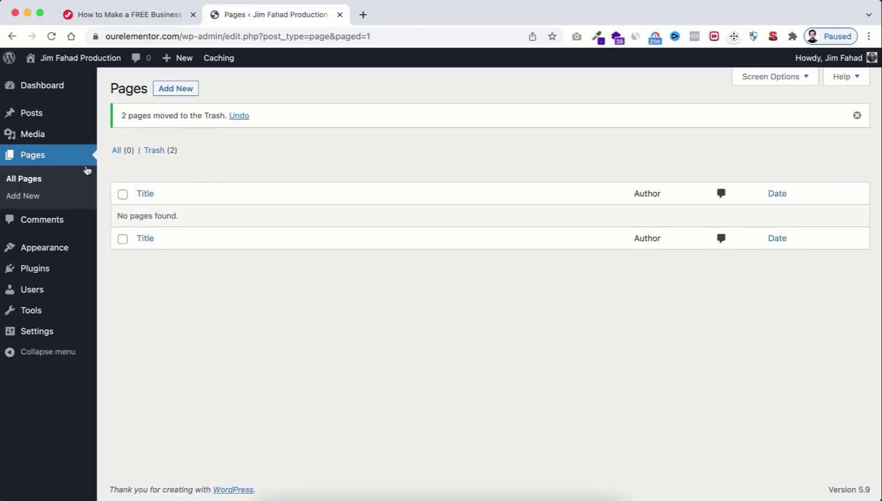
pyautogui.moveTo(37, 118)
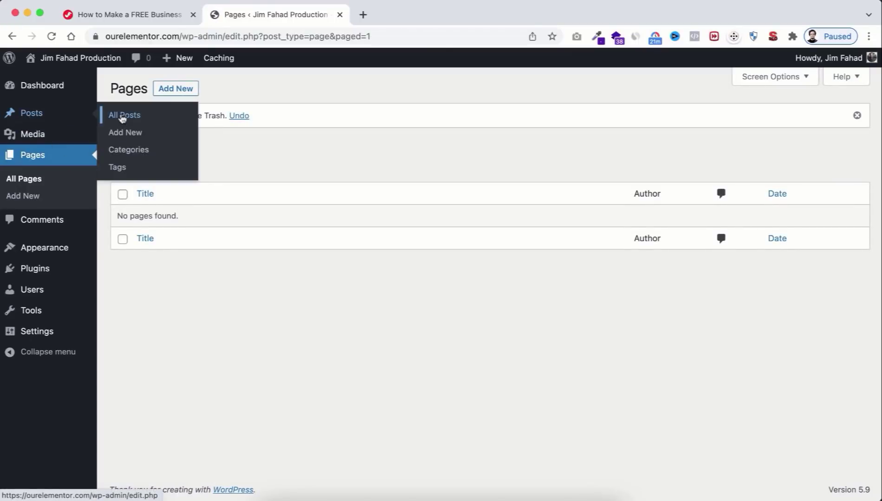
# From All Posts, open Hello world! in a new tab and scroll through it
pyautogui.click(141, 119)
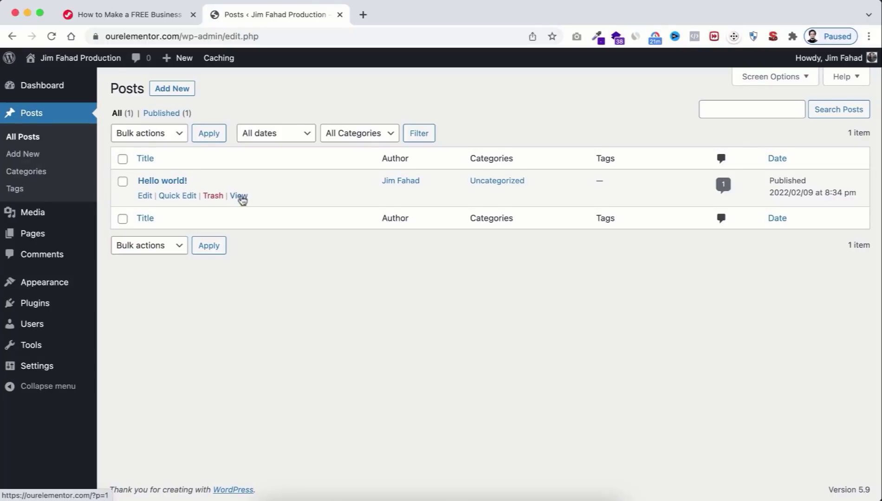
pyautogui.rightClick(241, 197)
pyautogui.click(263, 201)
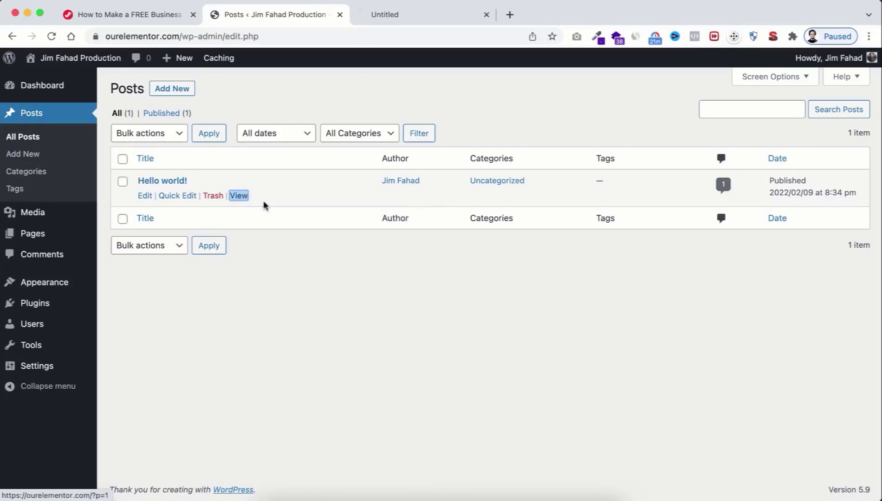
pyautogui.click(417, 15)
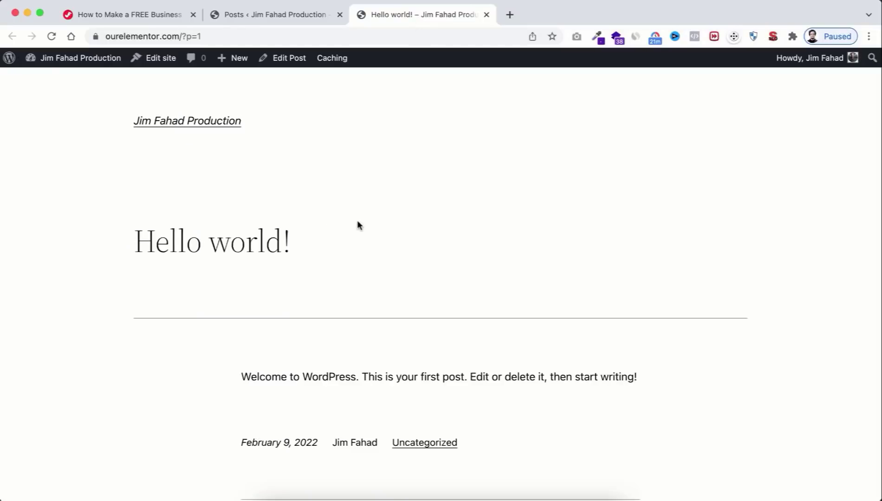
pyautogui.scroll(-3, 378, 325)
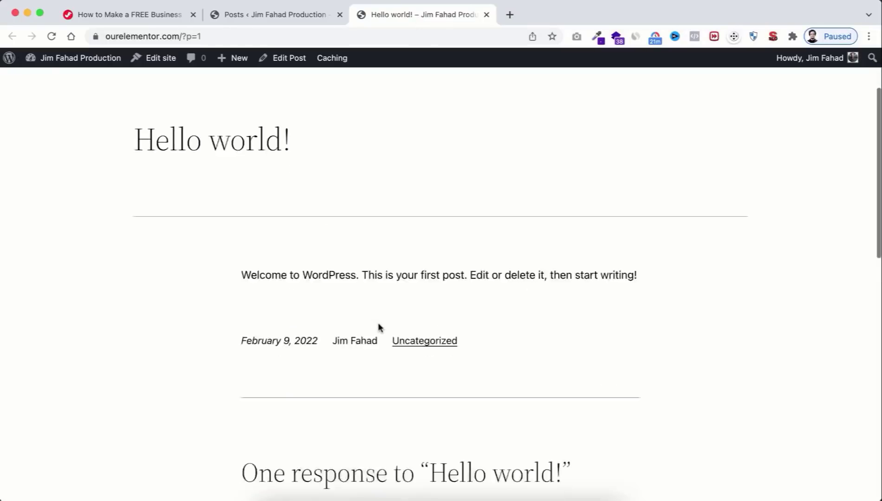
pyautogui.scroll(-4, 378, 328)
pyautogui.scroll(6, 378, 328)
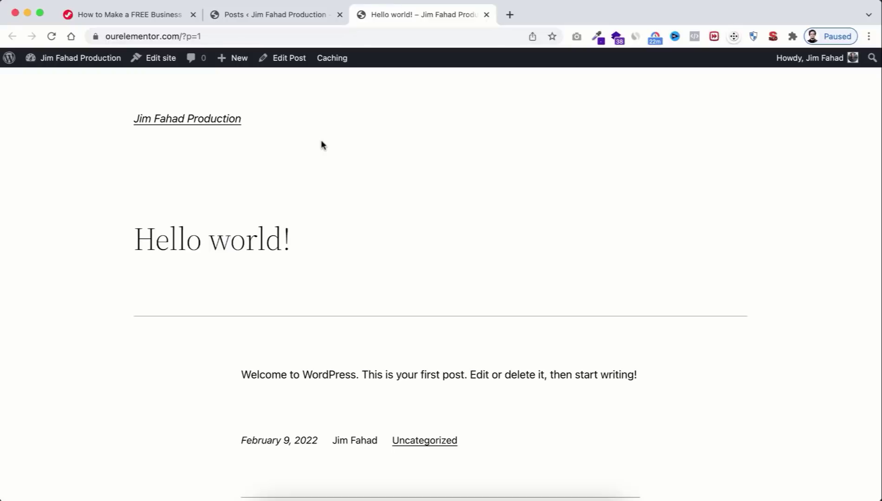
# Back in the admin tab, open Settings > Permalinks and choose the Post name structure (/%postname%/)
pyautogui.click(293, 18)
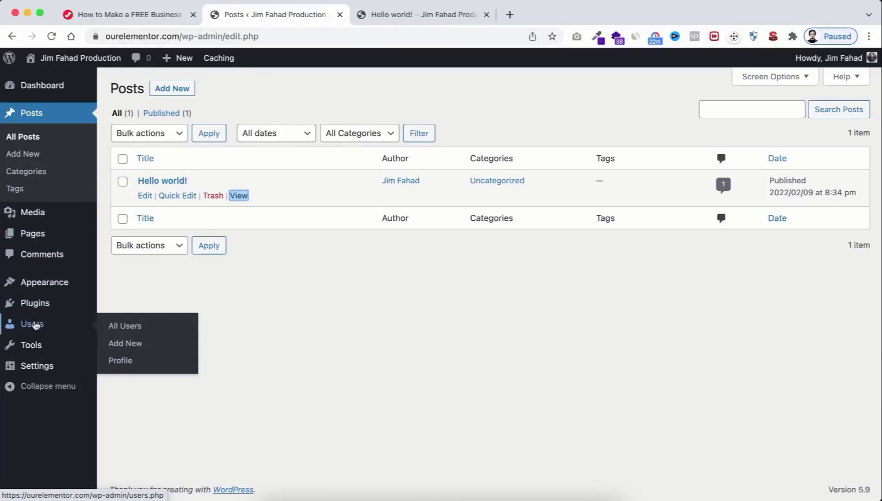
pyautogui.moveTo(35, 369)
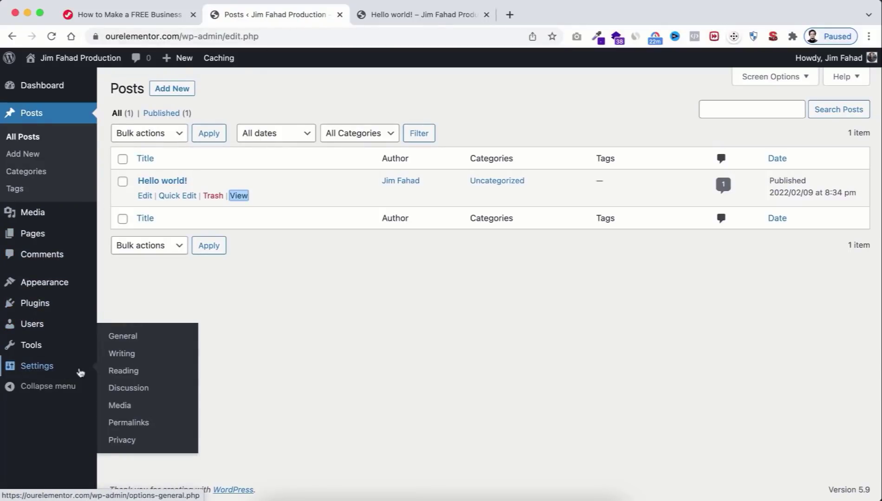
pyautogui.click(133, 423)
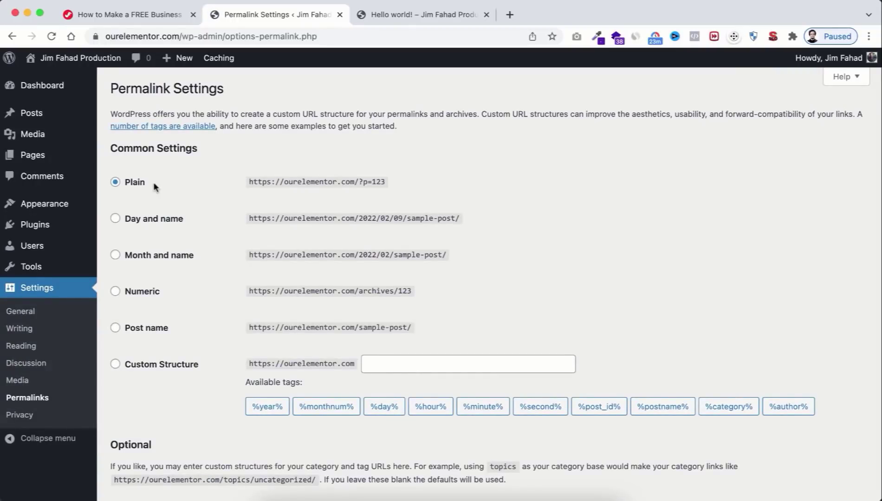
pyautogui.click(157, 330)
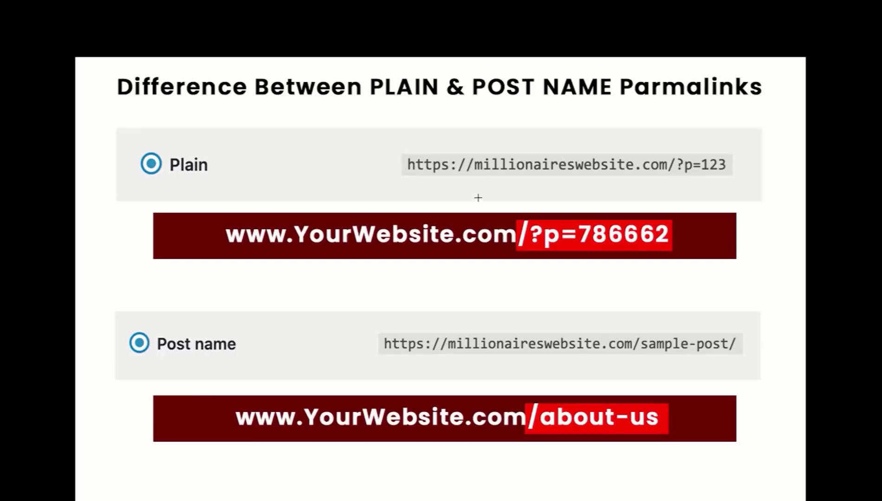
pyautogui.moveTo(477, 195); pyautogui.dragTo(729, 287)
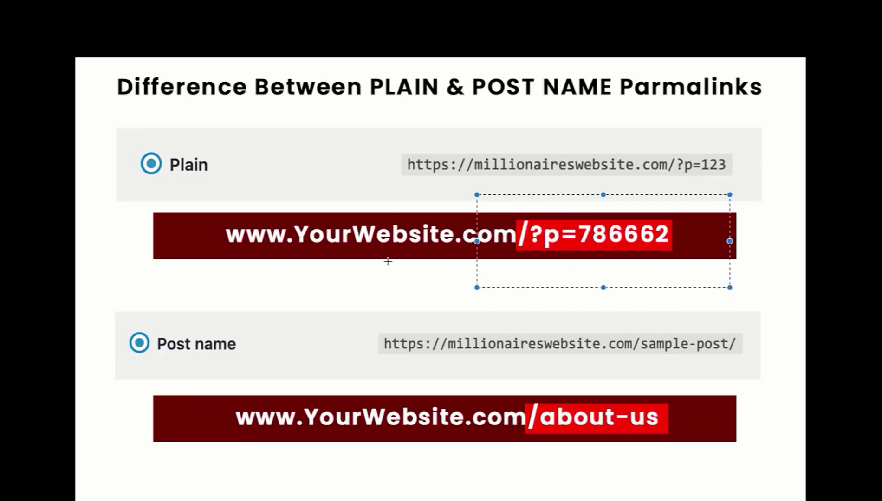
pyautogui.click(342, 299)
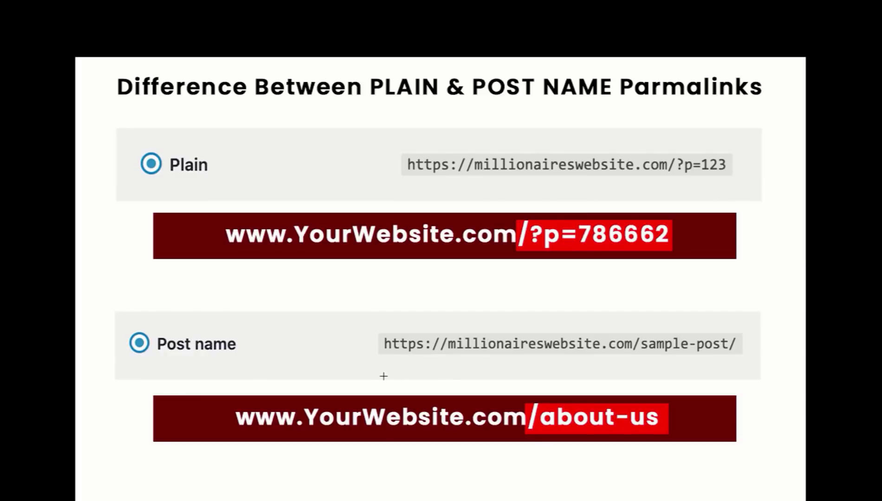
pyautogui.moveTo(284, 371); pyautogui.dragTo(709, 459)
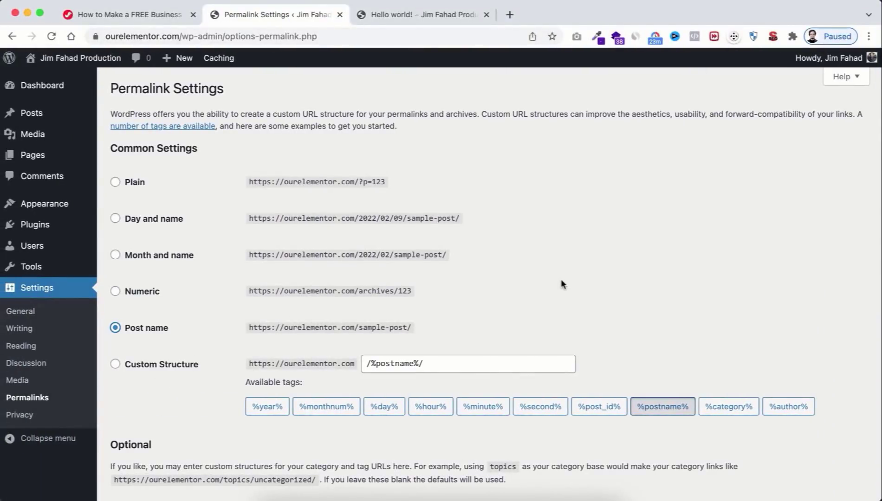
# Save the Post name permalink setting, then go to Posts > All Posts
pyautogui.scroll(-3, 250, 424)
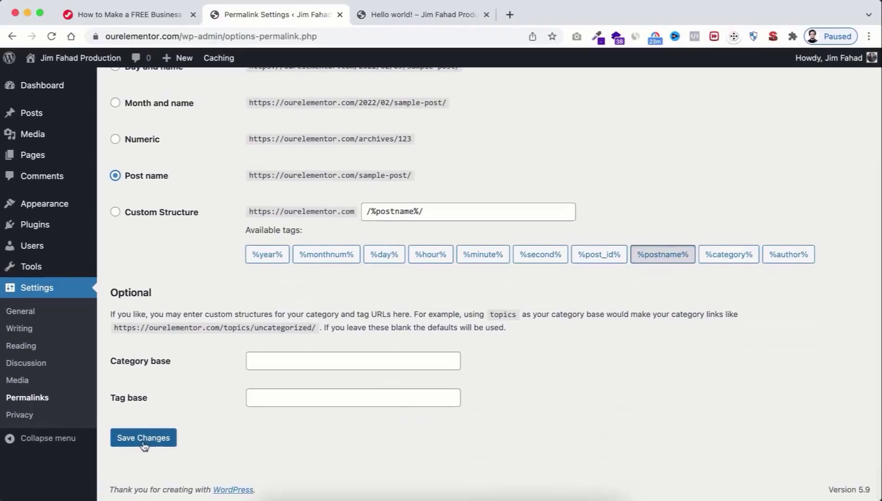
pyautogui.click(159, 444)
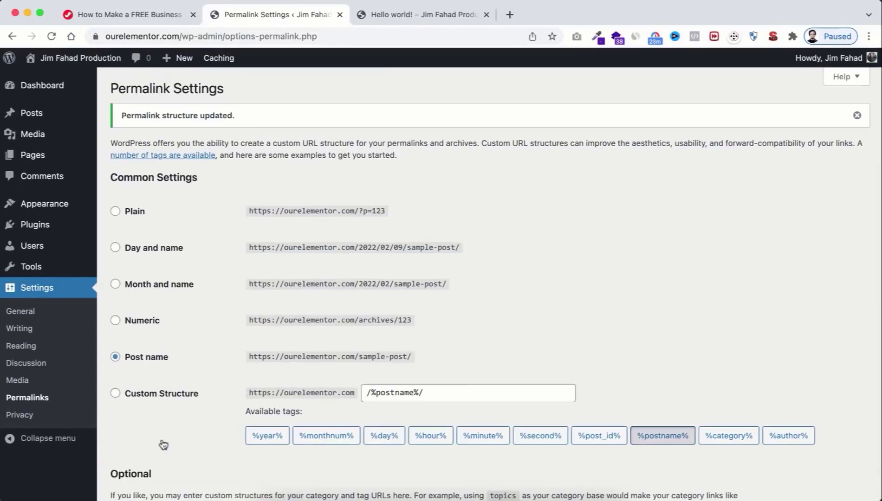
pyautogui.moveTo(65, 116)
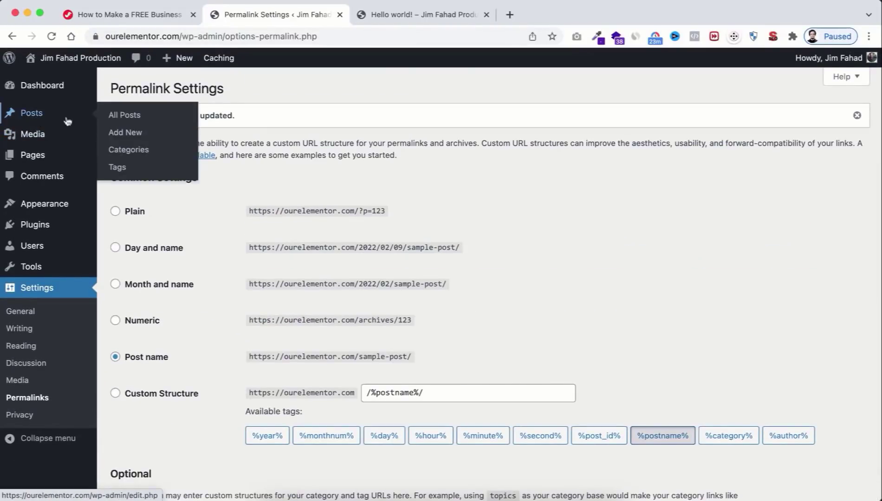
pyautogui.click(134, 121)
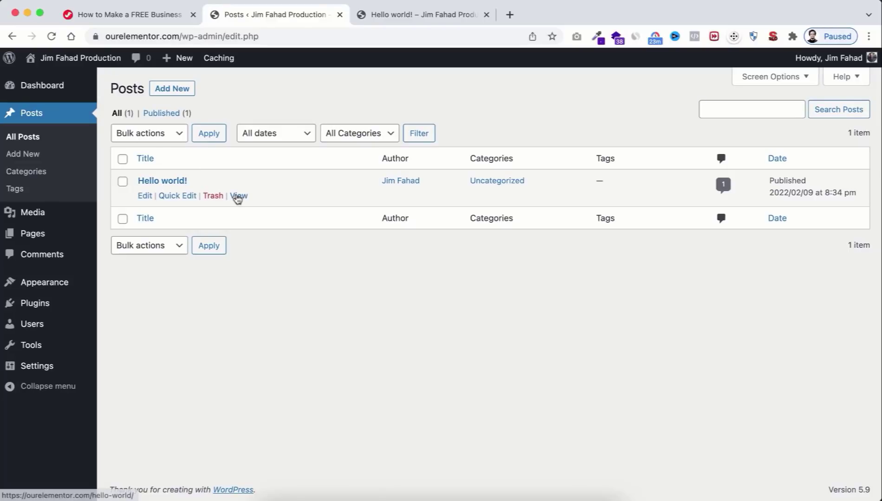
pyautogui.rightClick(237, 197)
pyautogui.click(263, 201)
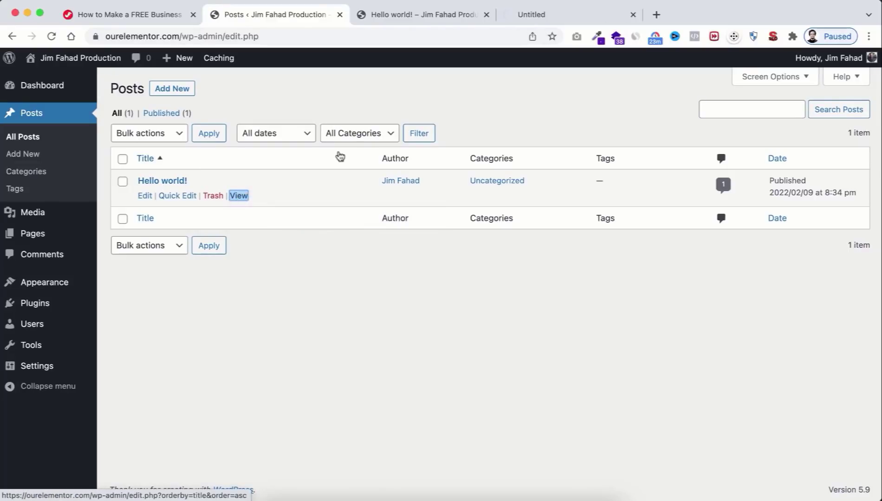
pyautogui.click(487, 14)
pyautogui.click(433, 15)
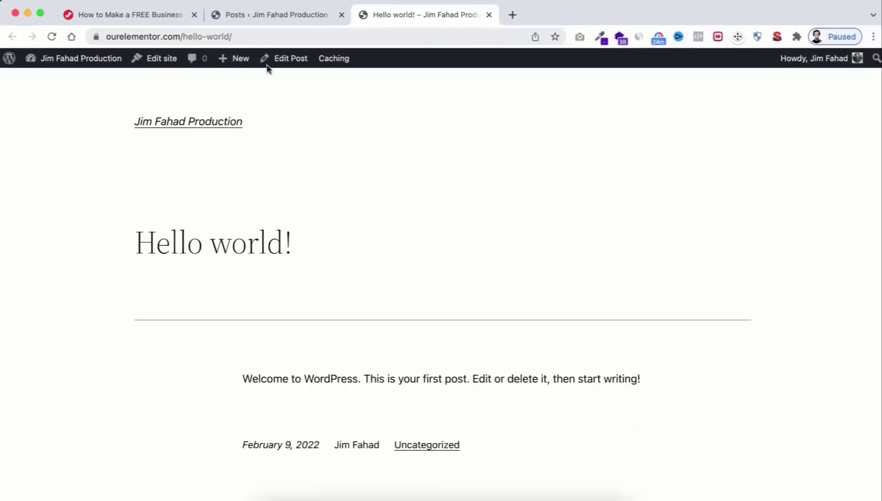
pyautogui.click(292, 16)
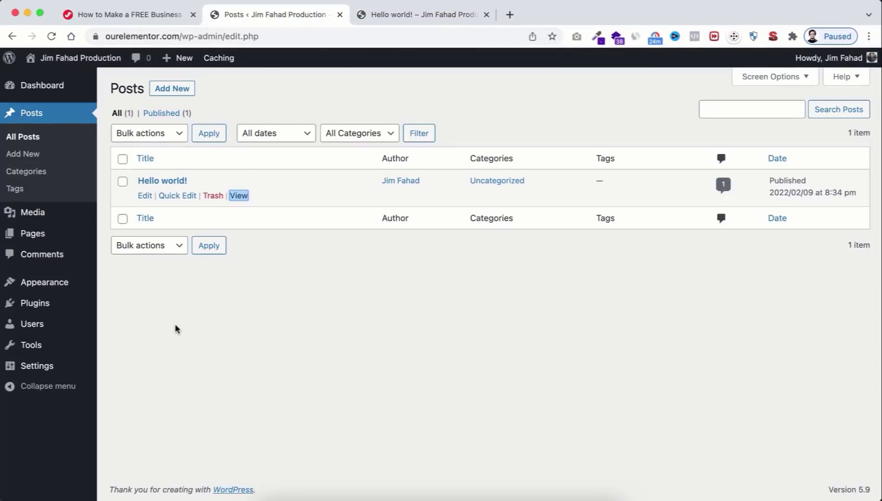
pyautogui.moveTo(29, 371)
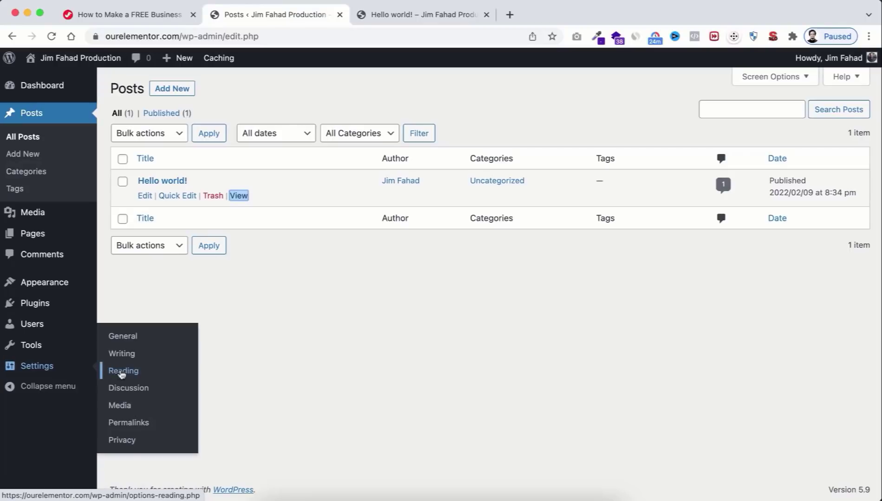
# Look over General Settings (tagline You Deserve To Be Seen, week starts Monday) and save them
pyautogui.click(123, 336)
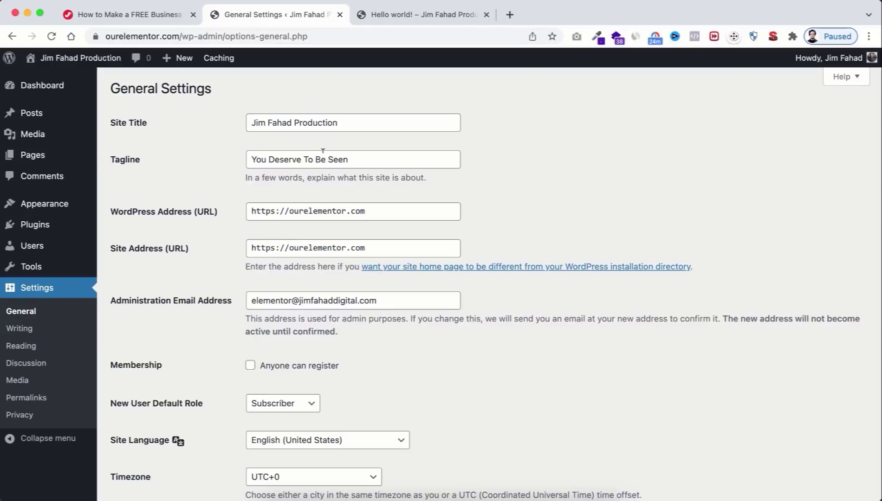
pyautogui.scroll(-1, 227, 253)
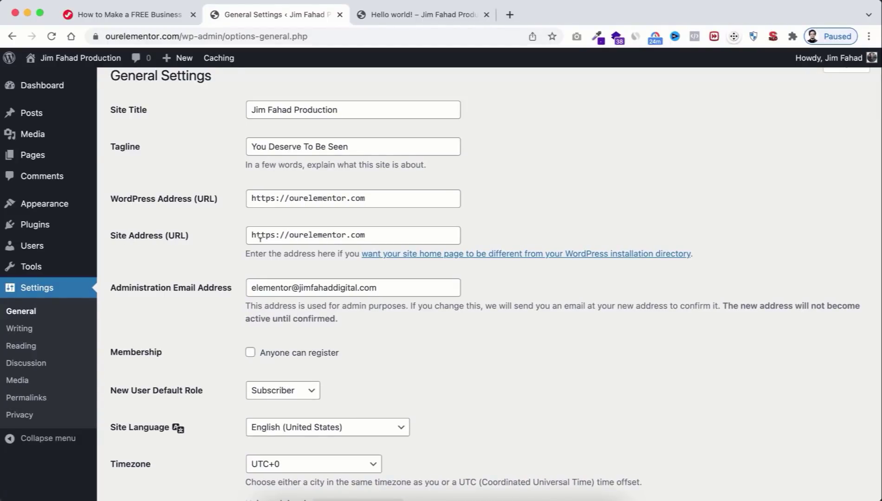
pyautogui.scroll(-3, 225, 319)
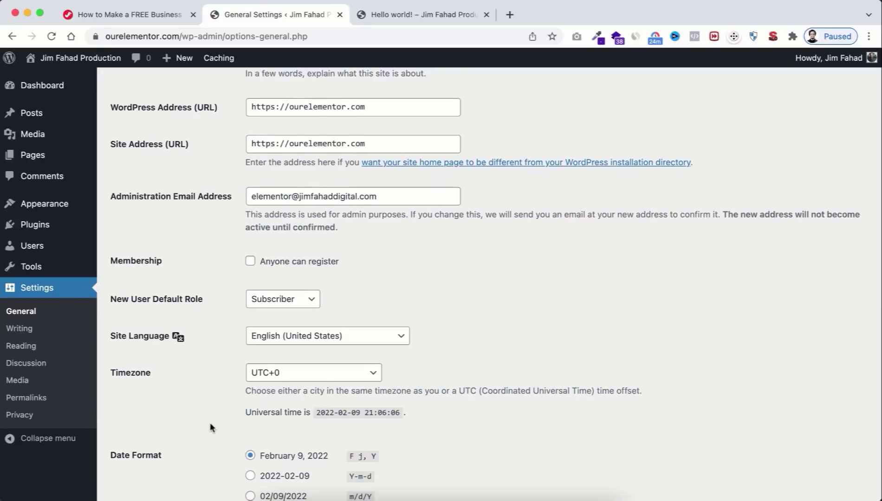
pyautogui.scroll(-10, 210, 427)
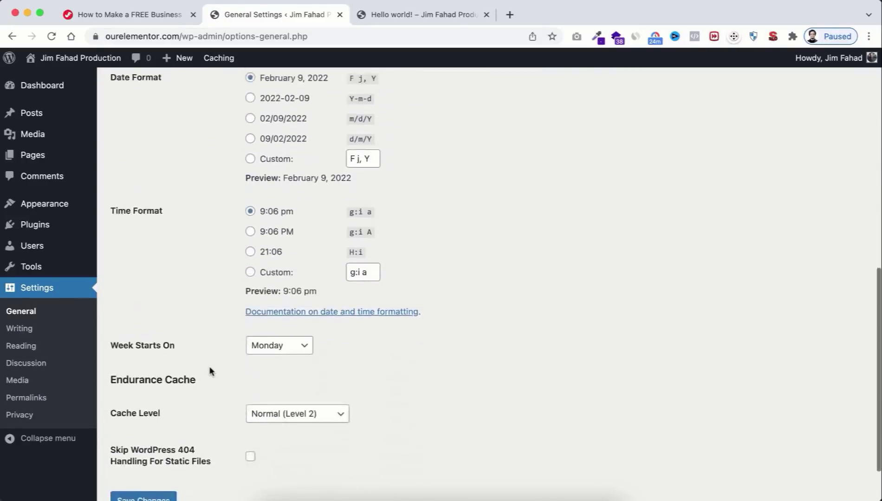
pyautogui.scroll(-1, 209, 371)
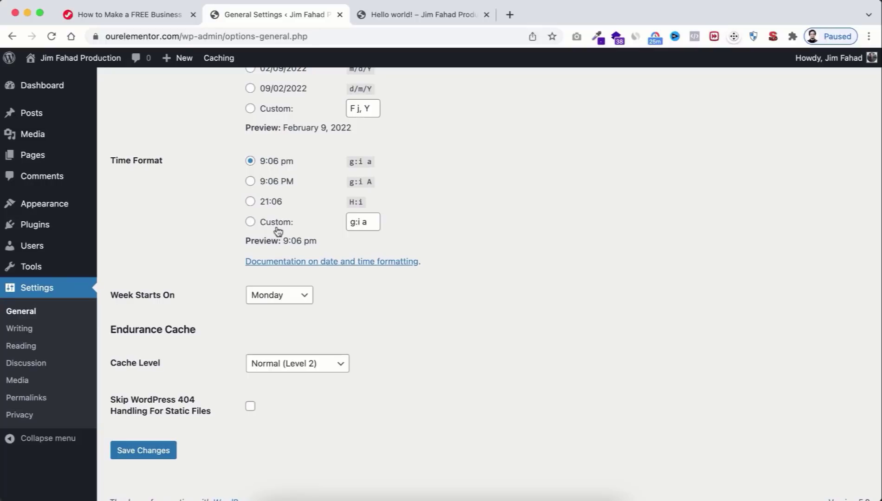
pyautogui.scroll(-1, 278, 231)
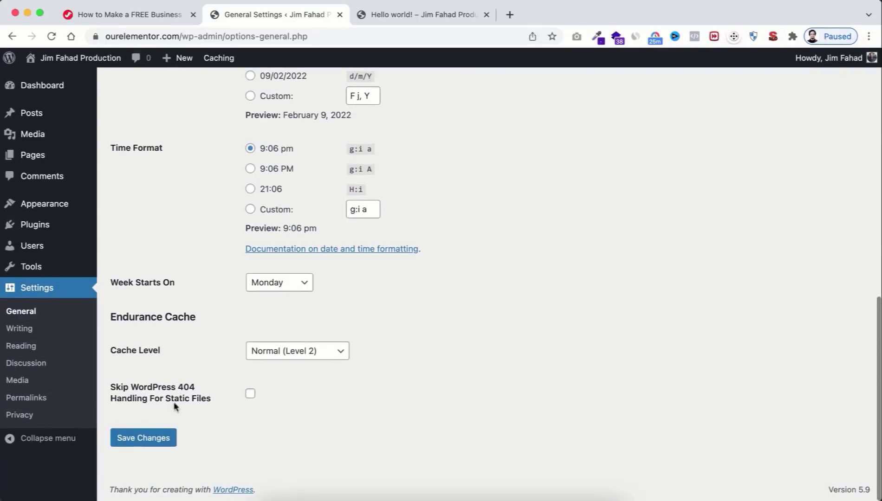
pyautogui.click(145, 439)
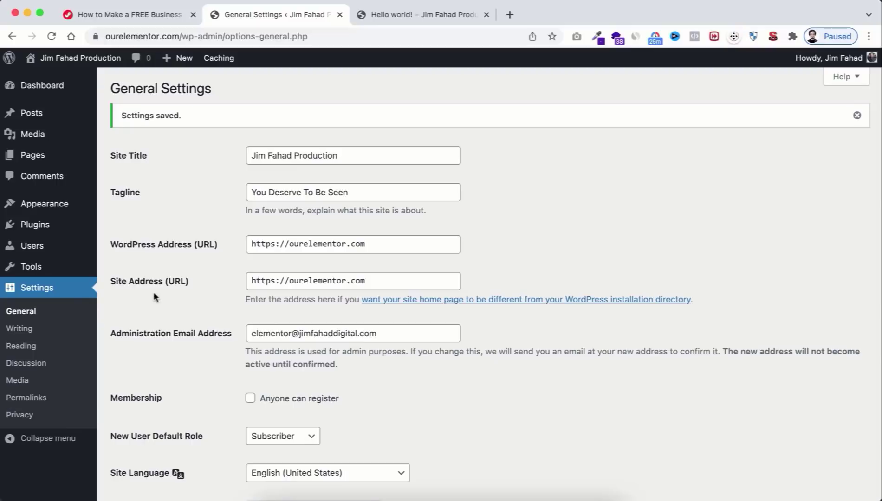
pyautogui.moveTo(31, 228)
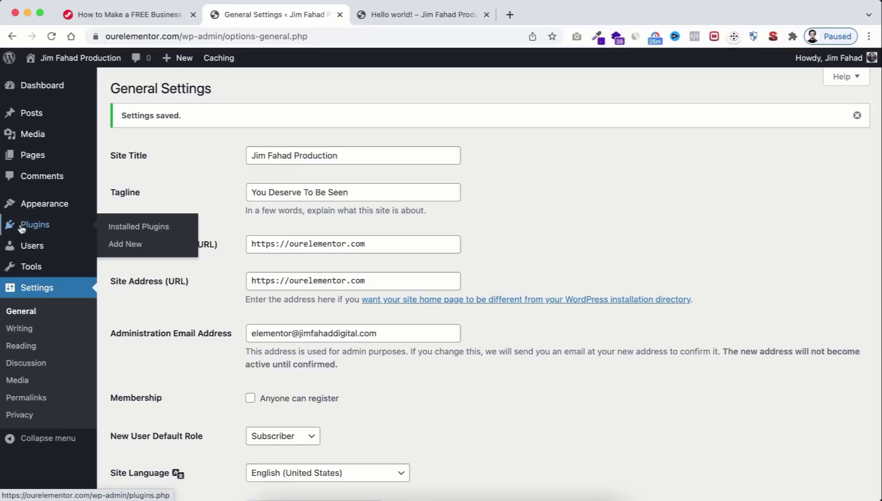
# Search Add New plugins for 'elementor', then install and activate Elementor Website Builder
pyautogui.click(125, 244)
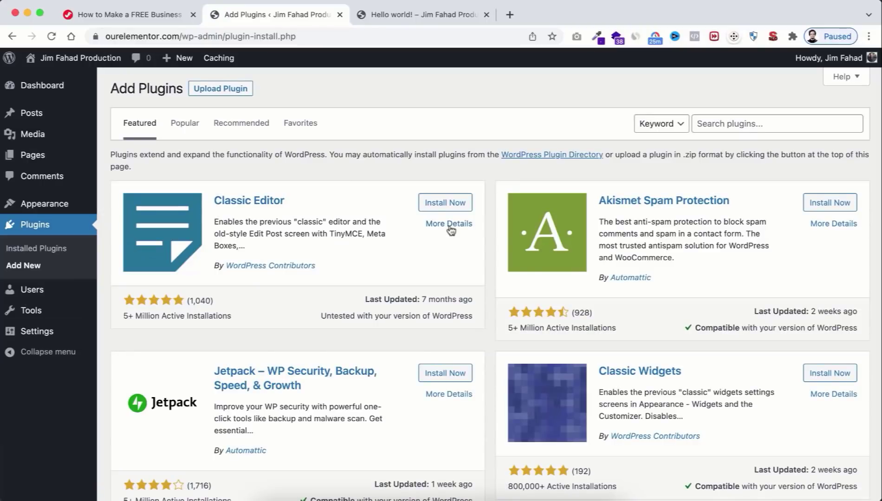
pyautogui.scroll(-6, 492, 388)
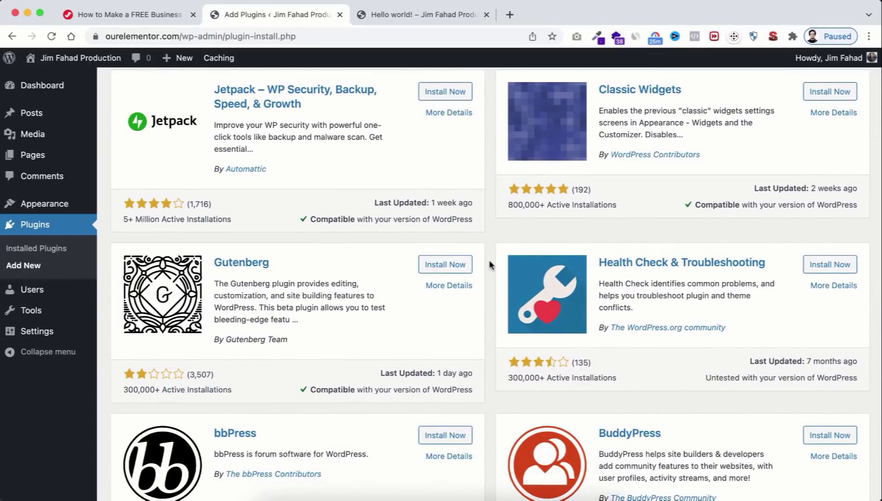
pyautogui.scroll(6, 488, 264)
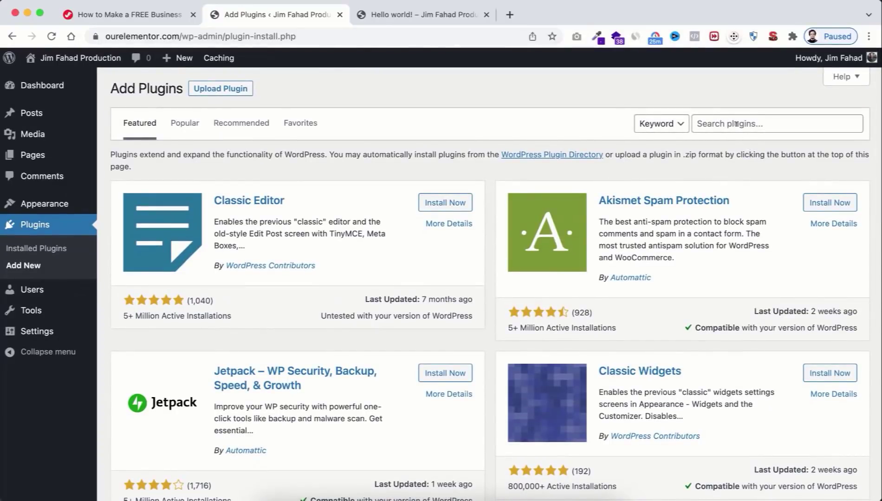
pyautogui.click(749, 122)
pyautogui.write('elementor')
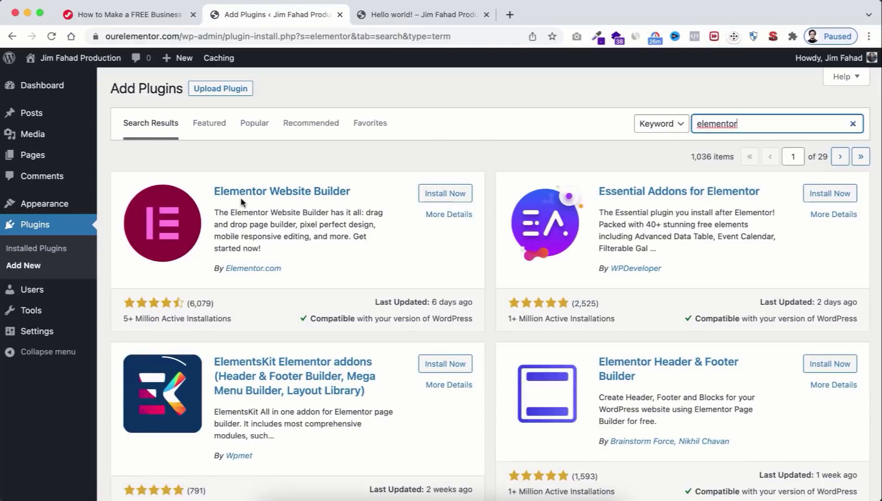
pyautogui.click(442, 196)
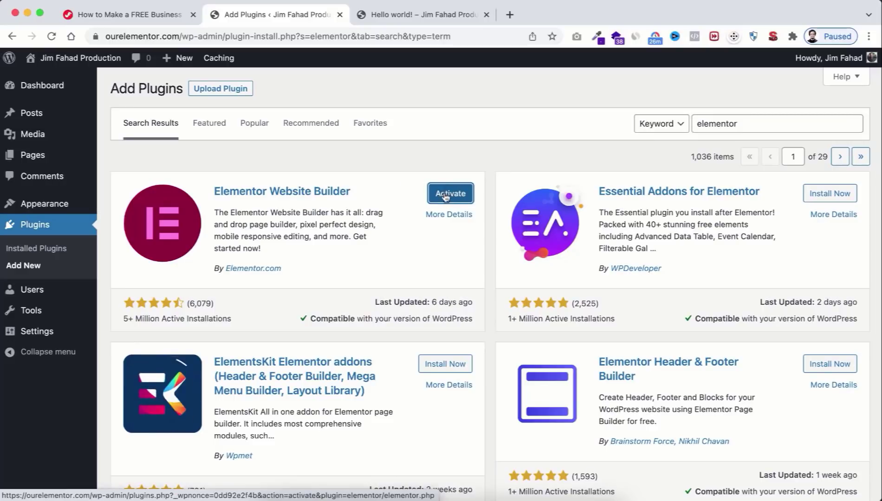
pyautogui.click(449, 197)
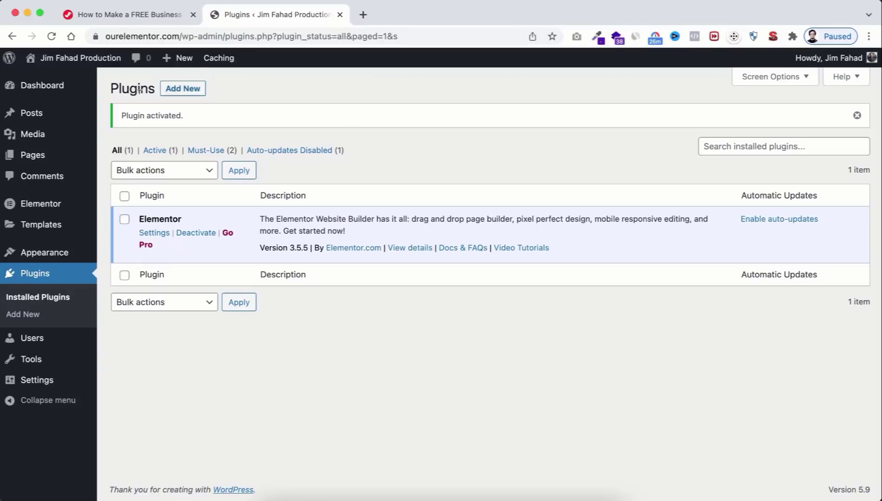
# Open the live site homepage in a new tab, scroll through it, then return to the Plugins tab
pyautogui.moveTo(77, 62)
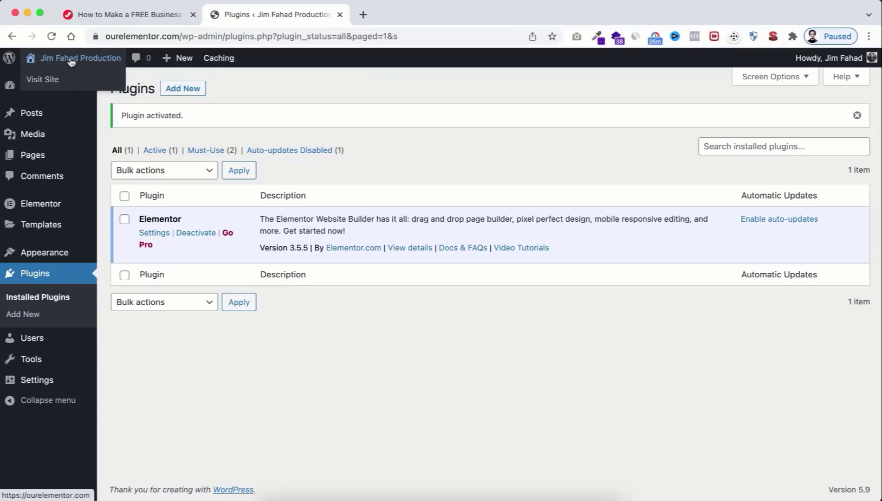
pyautogui.rightClick(54, 82)
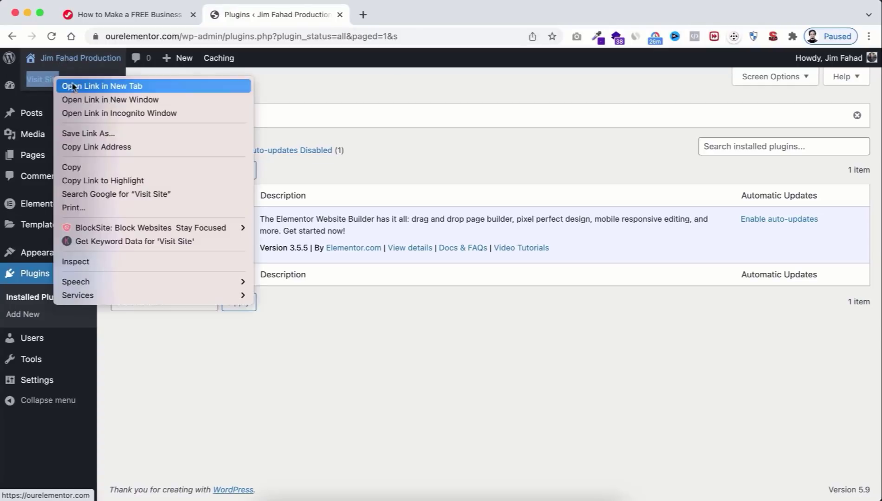
pyautogui.click(77, 86)
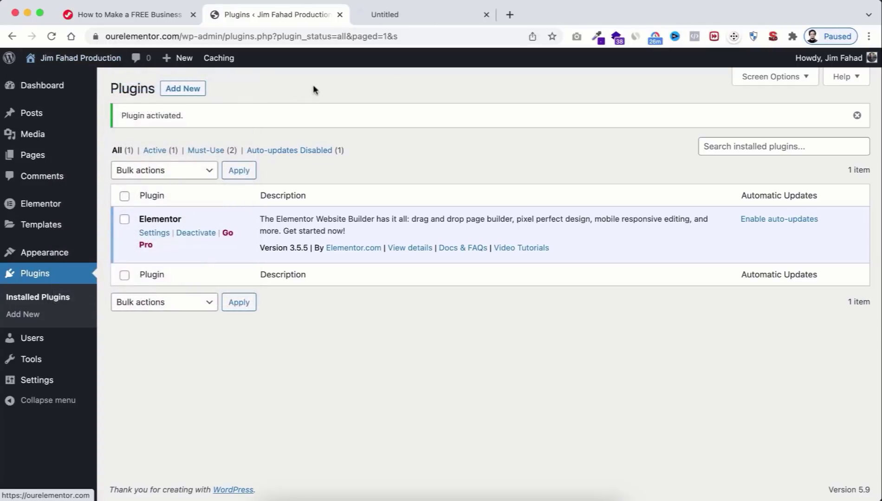
pyautogui.click(405, 19)
pyautogui.scroll(-5, 407, 279)
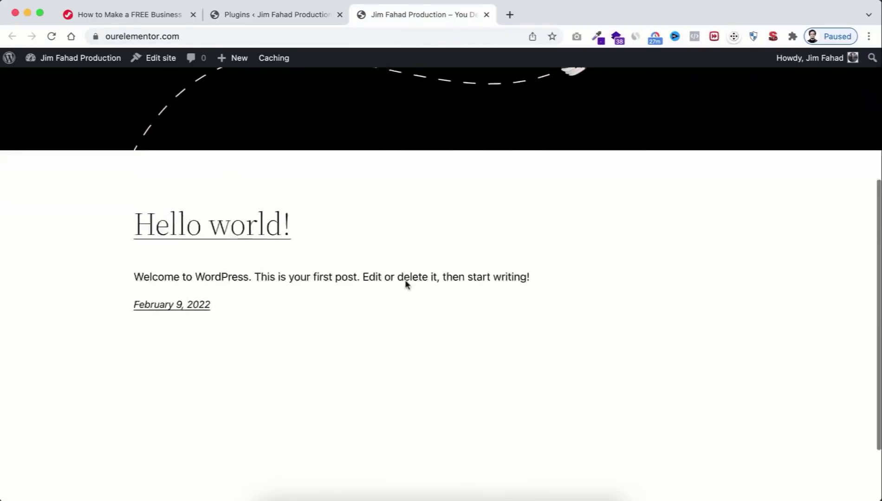
pyautogui.scroll(-2, 405, 284)
pyautogui.scroll(7, 452, 205)
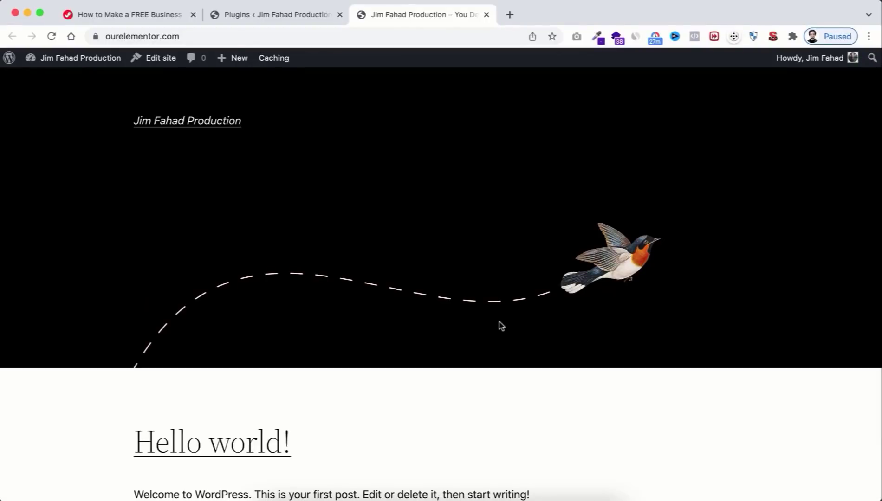
pyautogui.scroll(-6, 501, 326)
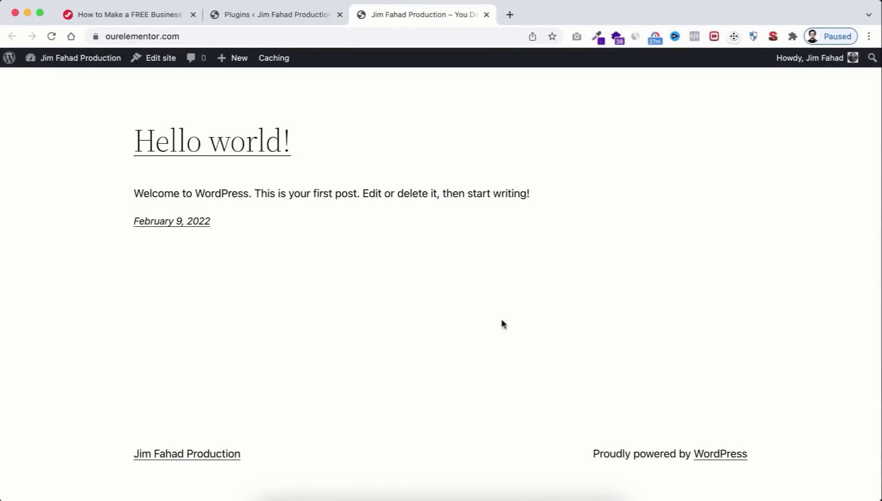
pyautogui.scroll(6, 500, 293)
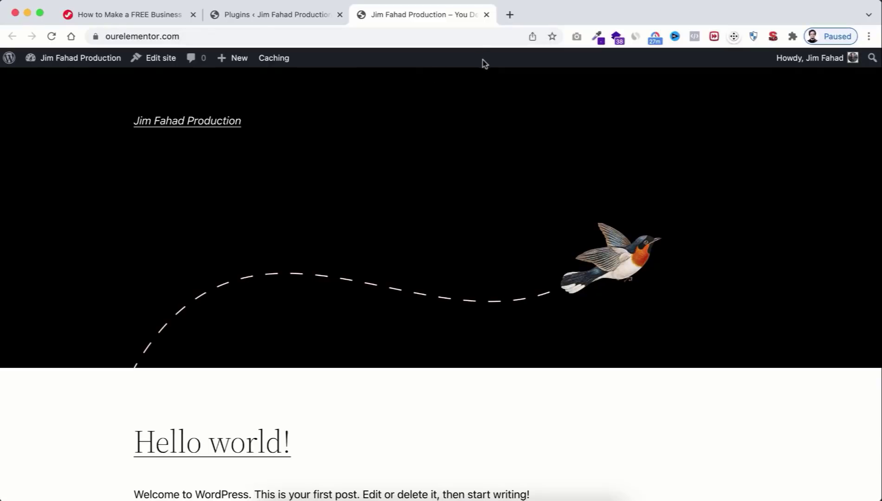
pyautogui.click(289, 18)
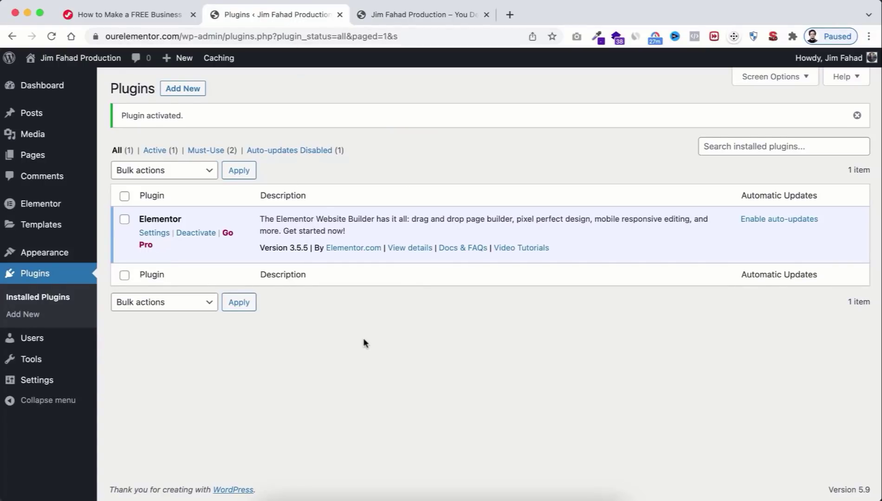
# Open Appearance > Themes and review the four installed themes, with Twenty Twenty-Two active
pyautogui.moveTo(69, 255)
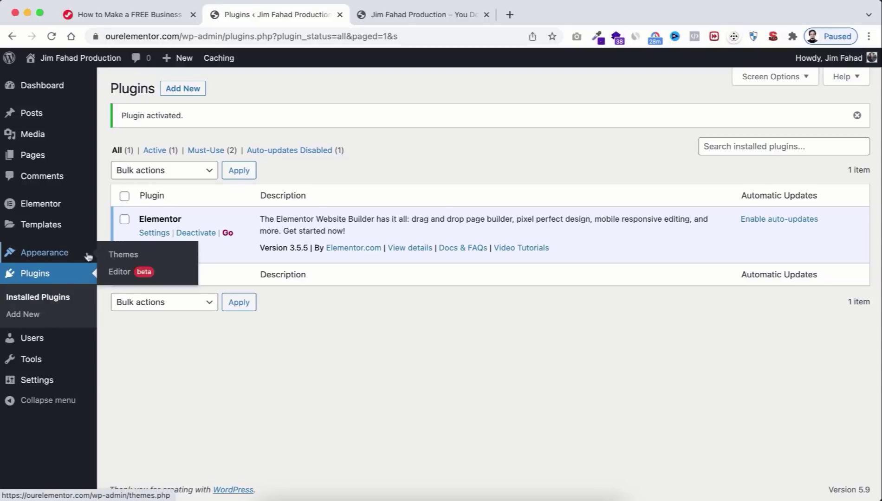
pyautogui.click(137, 257)
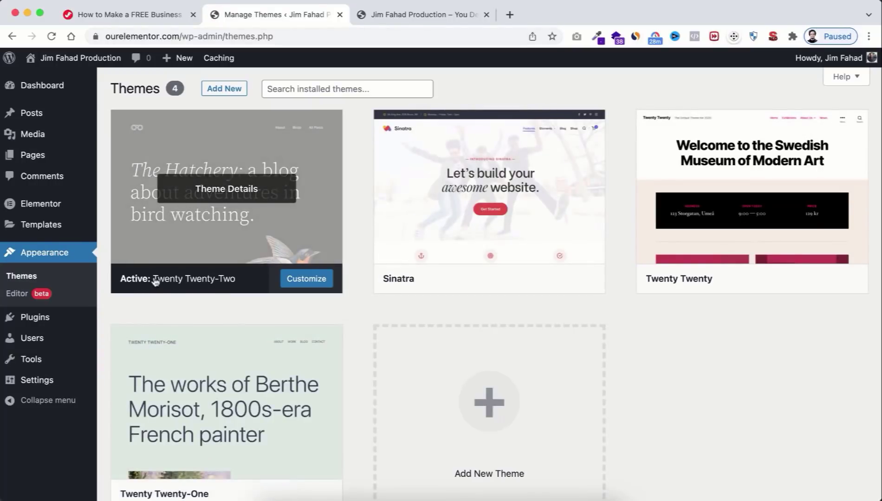
pyautogui.scroll(-1, 497, 282)
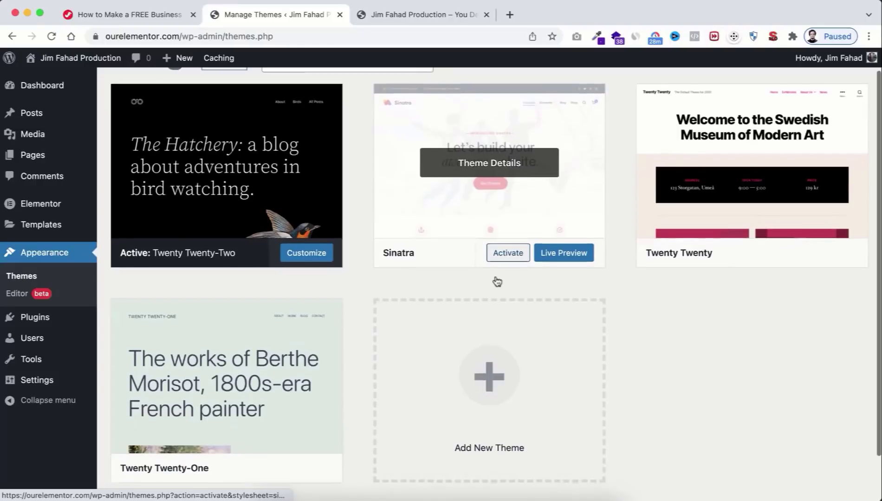
pyautogui.scroll(-2, 659, 276)
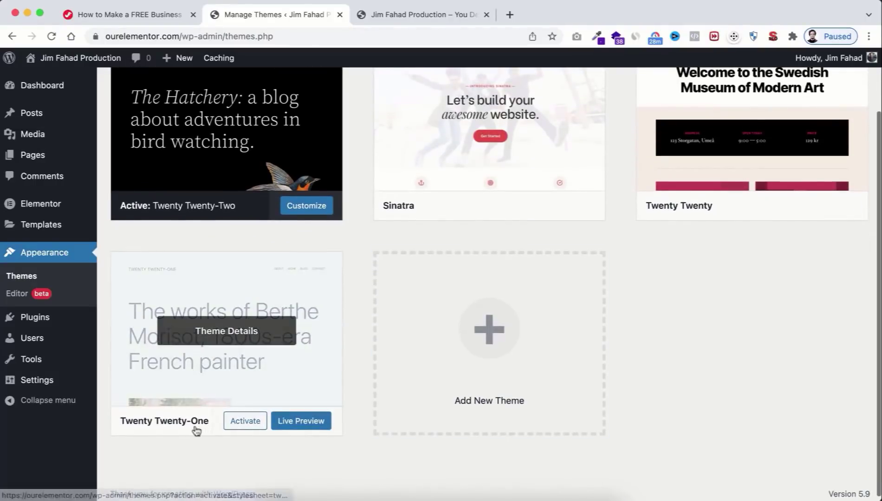
pyautogui.scroll(2, 347, 316)
pyautogui.scroll(1, 350, 297)
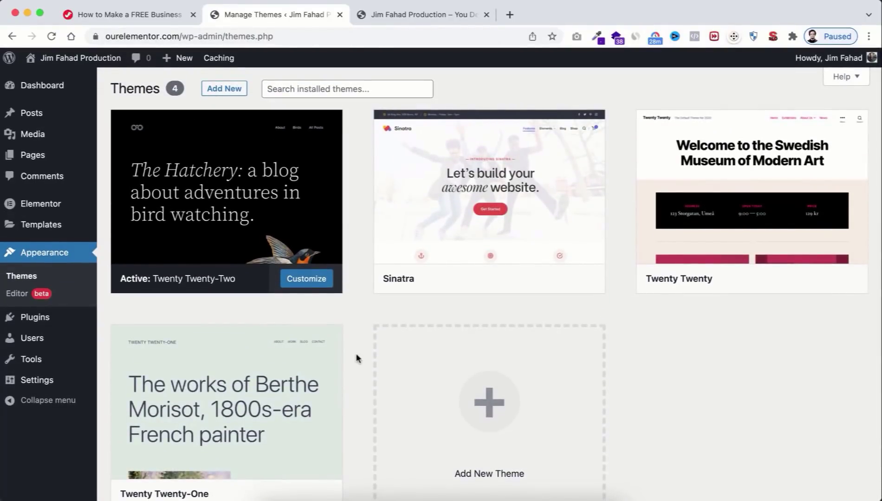
pyautogui.scroll(-2, 357, 358)
pyautogui.scroll(2, 357, 358)
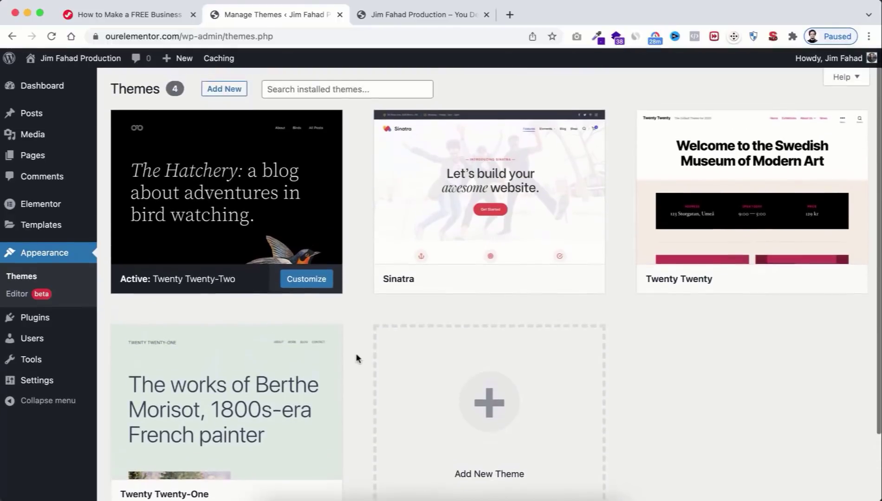
pyautogui.scroll(-3, 356, 355)
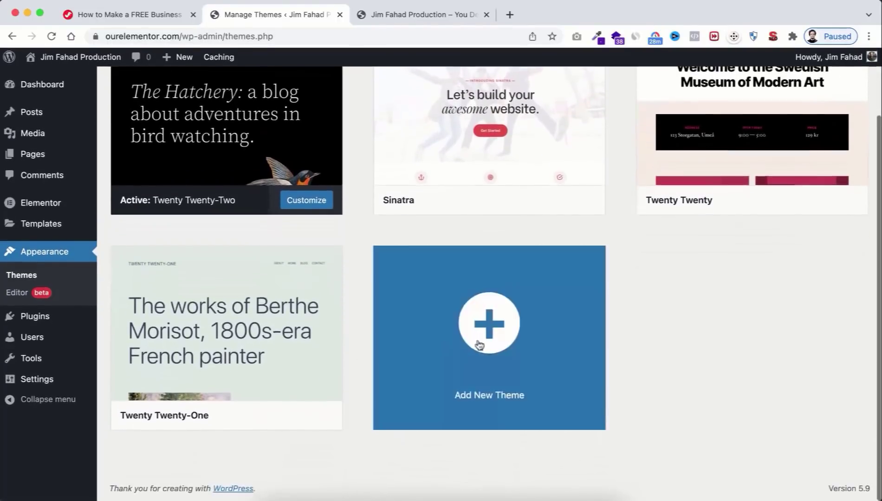
# Open Add New Theme and browse the Popular themes grid
pyautogui.click(497, 340)
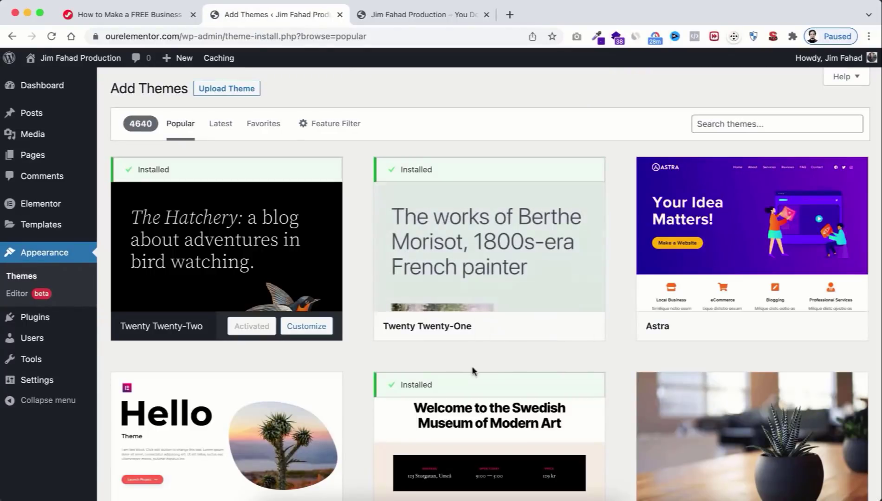
pyautogui.scroll(-2, 469, 370)
pyautogui.scroll(-15, 469, 369)
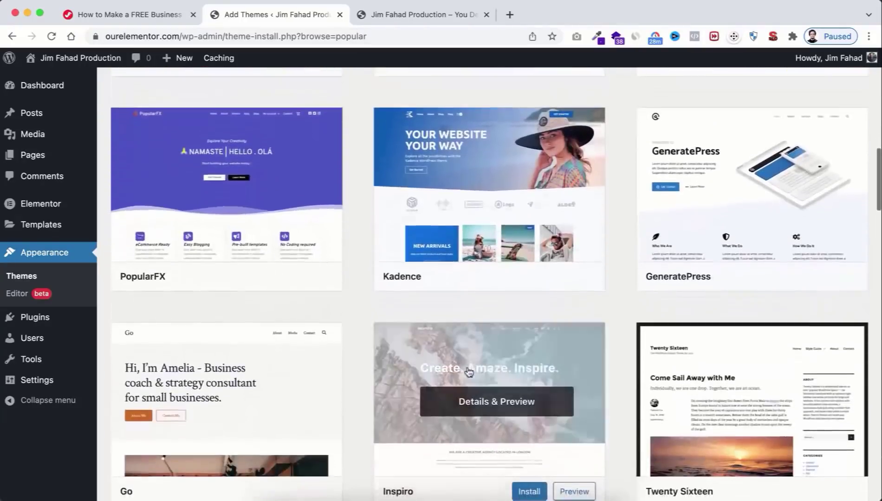
pyautogui.scroll(-2, 469, 371)
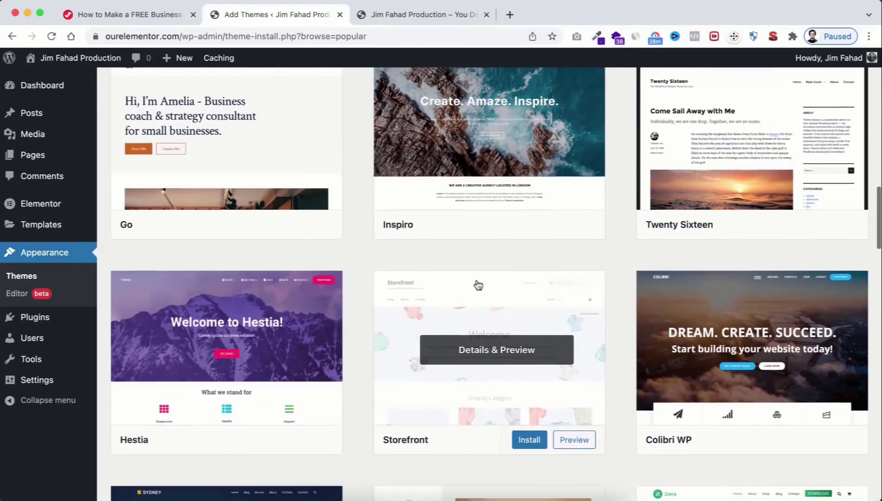
pyautogui.scroll(5, 478, 285)
pyautogui.scroll(10, 478, 285)
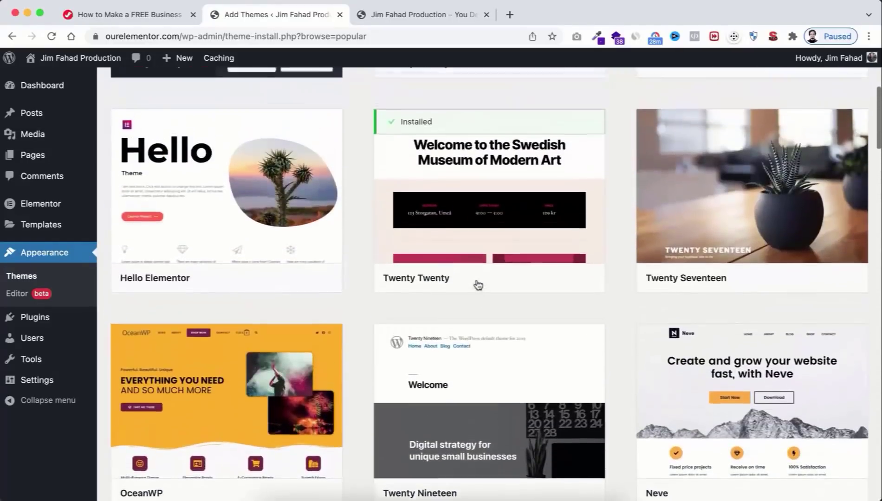
pyautogui.scroll(-10, 478, 285)
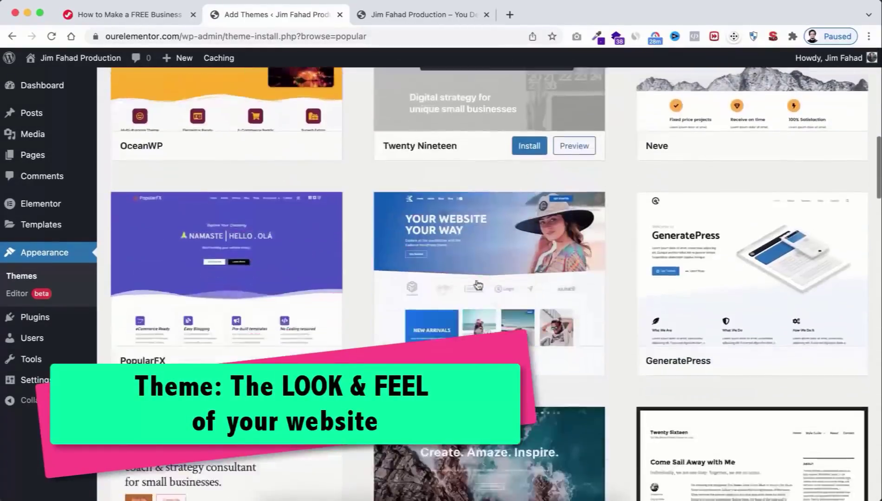
pyautogui.scroll(-1, 478, 285)
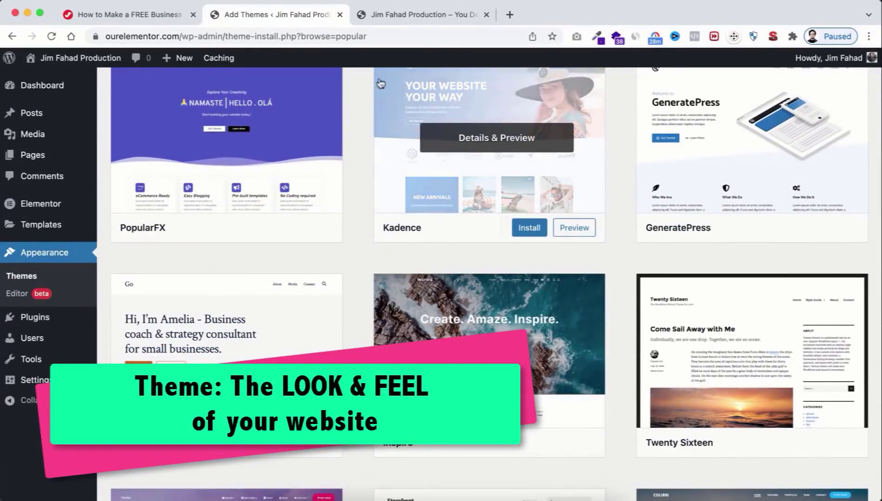
# Briefly check the live site tab, then return to the theme library at the top
pyautogui.click(410, 13)
pyautogui.scroll(-6, 429, 257)
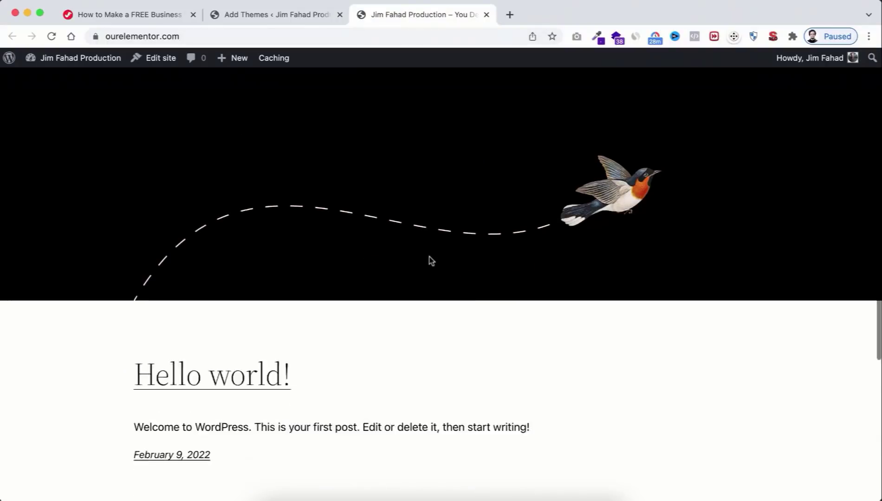
pyautogui.scroll(6, 450, 126)
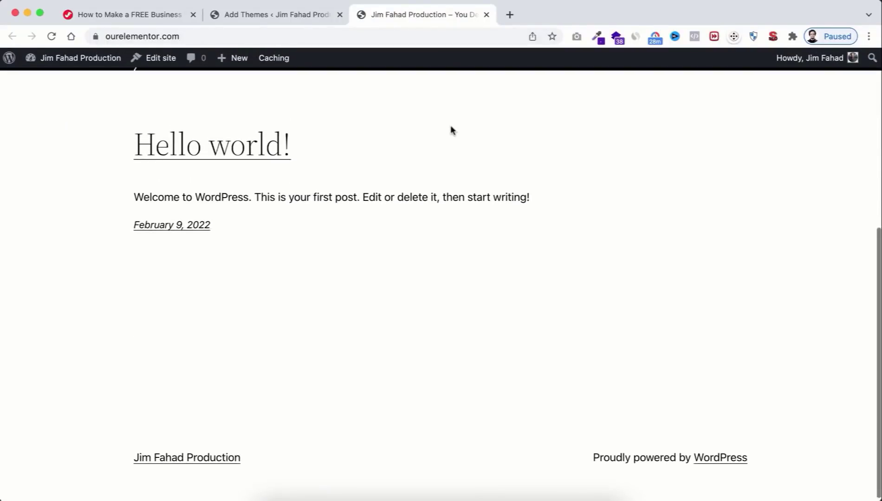
pyautogui.click(295, 17)
pyautogui.scroll(-4, 366, 278)
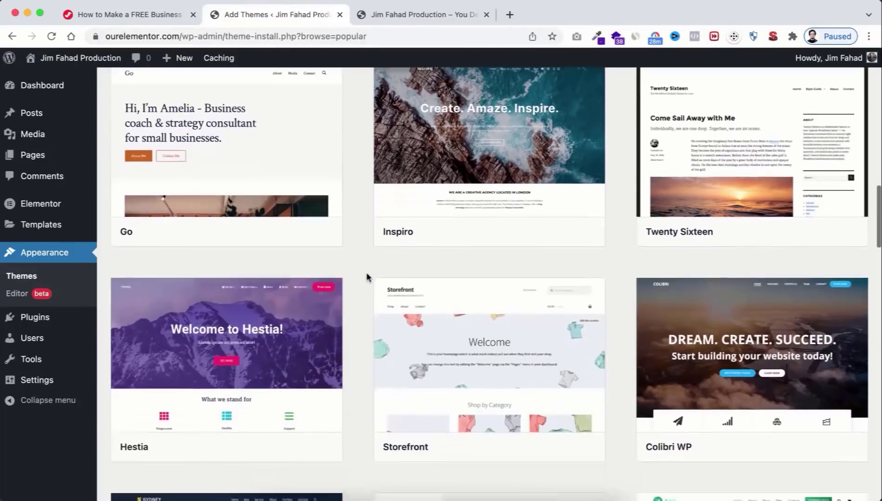
pyautogui.scroll(1, 473, 203)
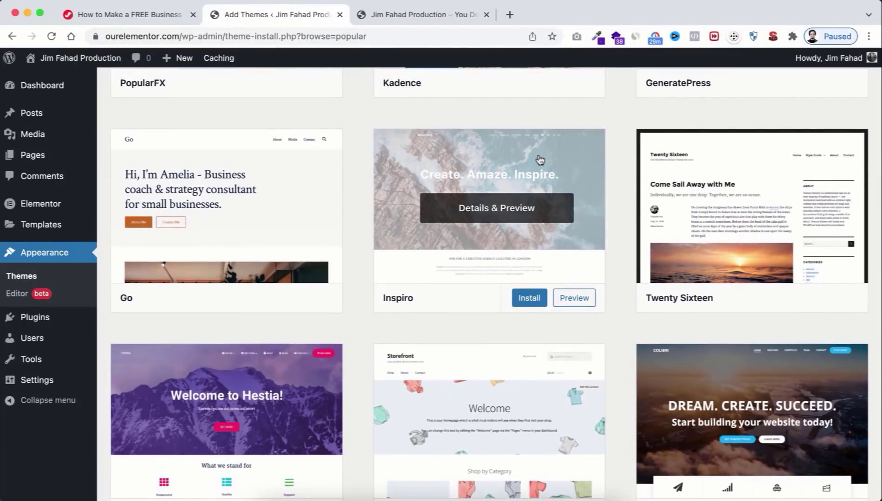
pyautogui.scroll(10, 543, 160)
pyautogui.scroll(7, 540, 159)
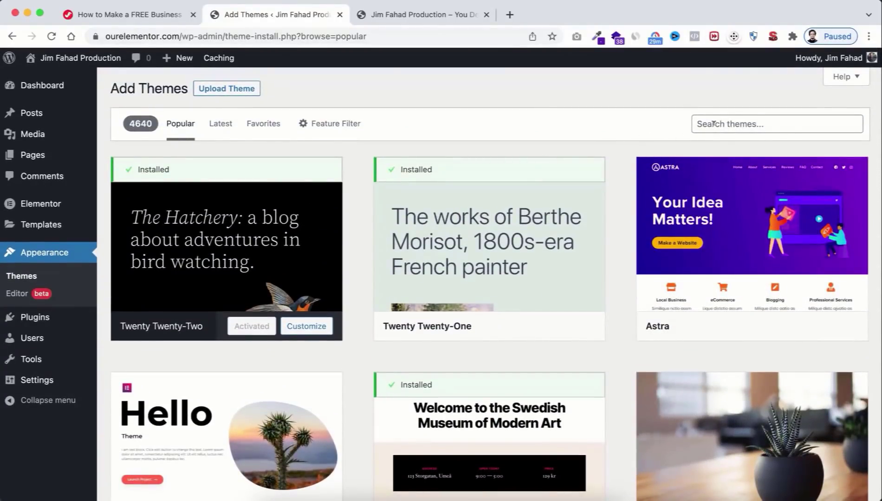
# Search themes for 'phlox', then install and activate the Phlox theme
pyautogui.click(721, 122)
pyautogui.write('phlox')
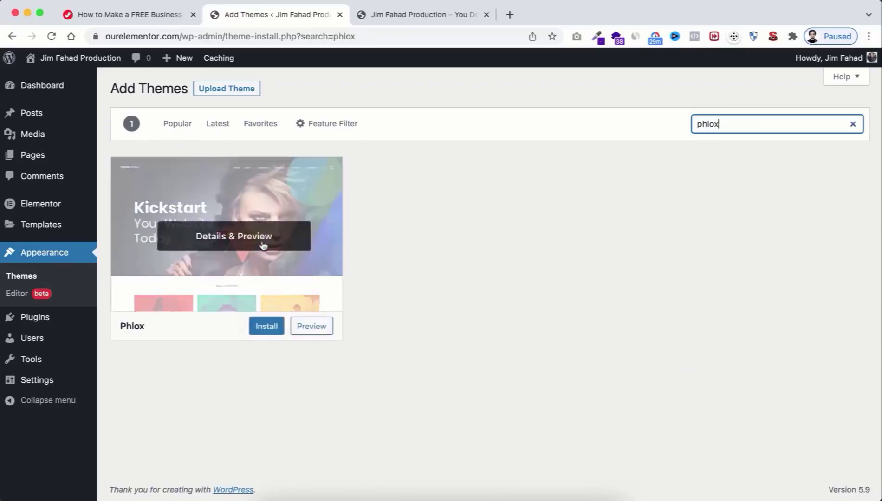
pyautogui.click(265, 328)
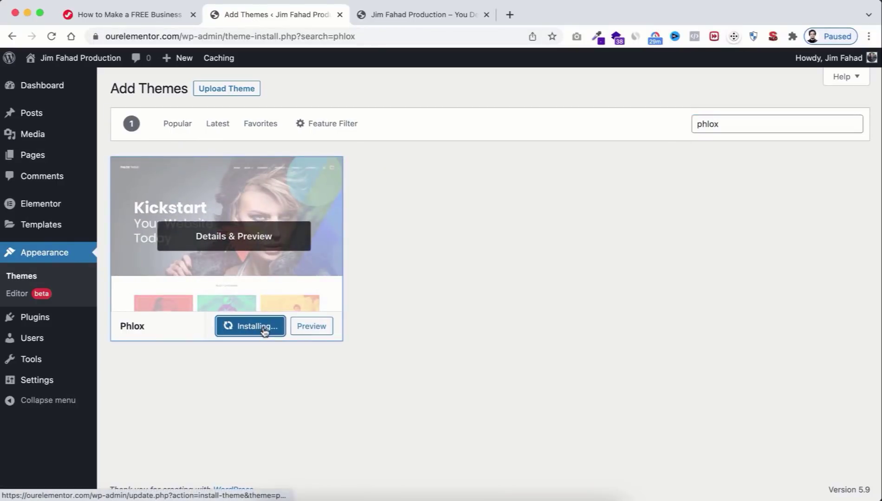
pyautogui.click(256, 327)
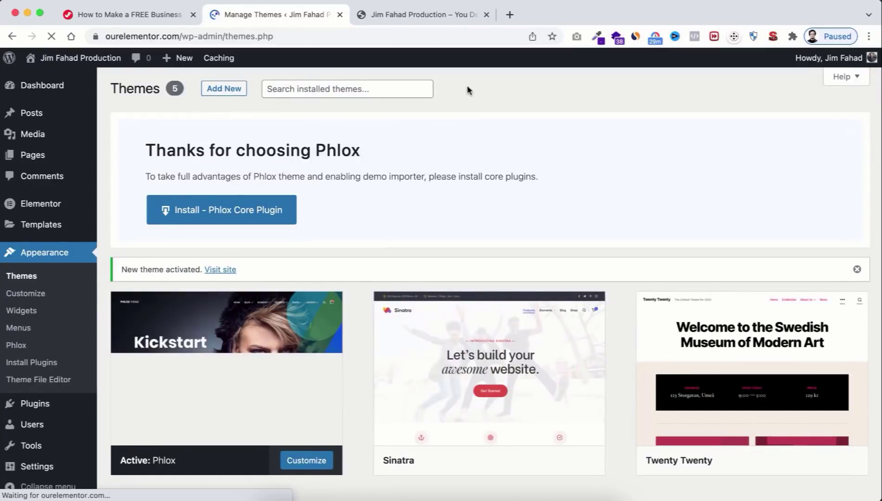
pyautogui.click(442, 16)
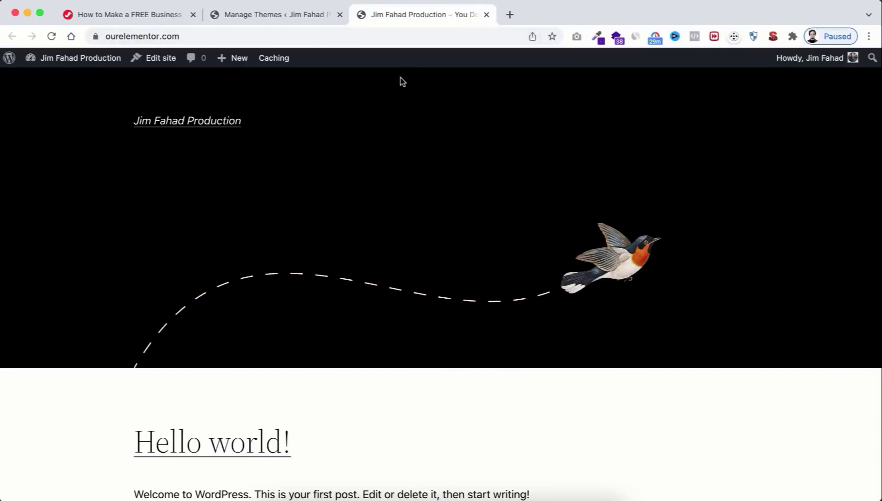
pyautogui.press('super+r')
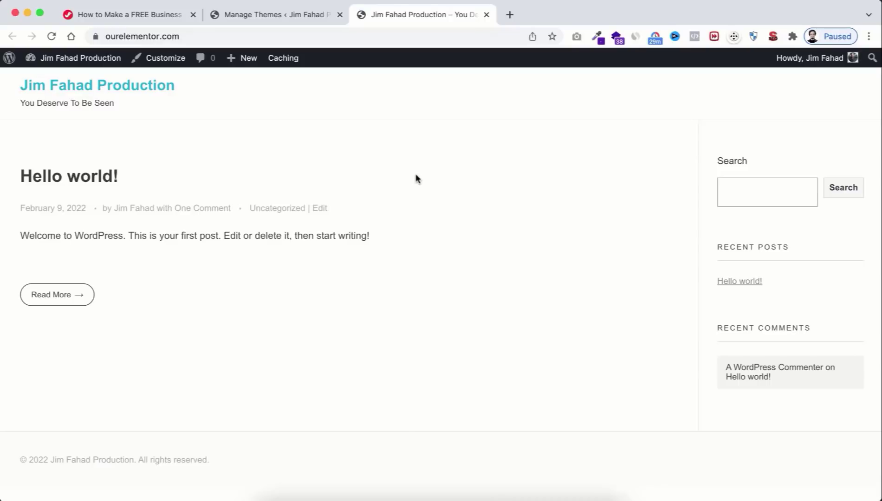
pyautogui.click(288, 16)
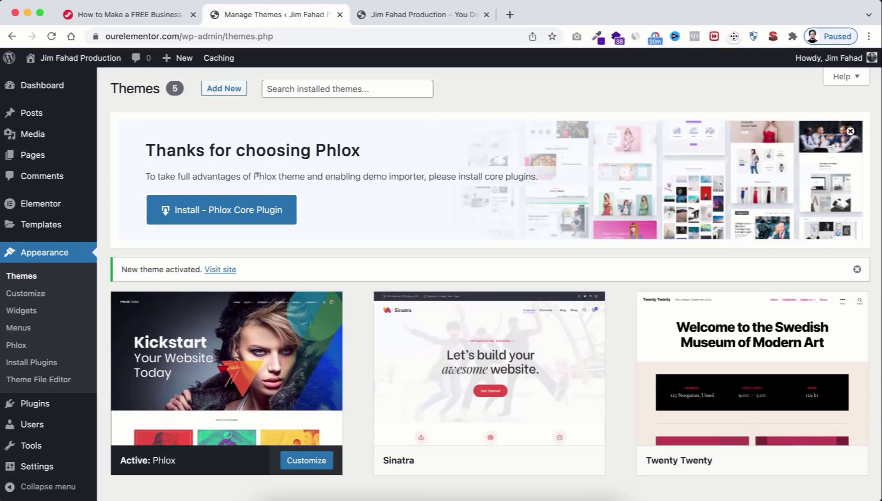
# Install the Phlox Core Plugin and confirm Phlox Core Elements 2.9.4 is active under Installed Plugins
pyautogui.click(228, 212)
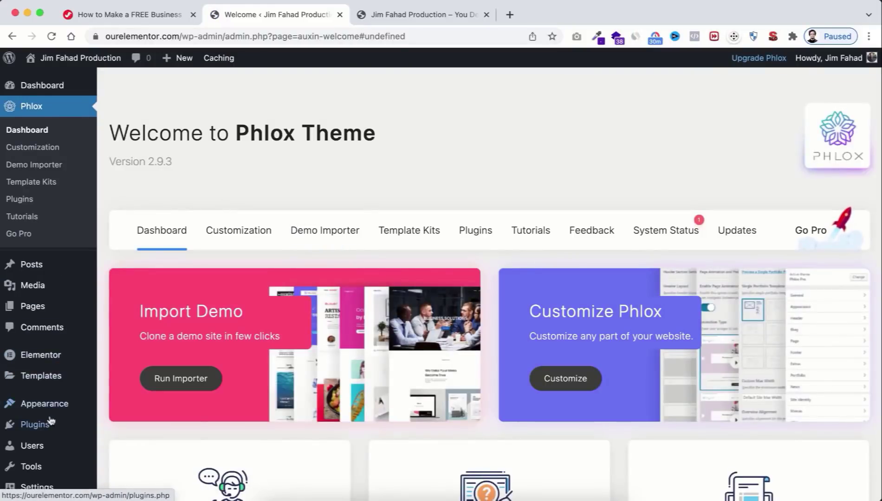
pyautogui.scroll(-1, 50, 416)
pyautogui.moveTo(33, 399)
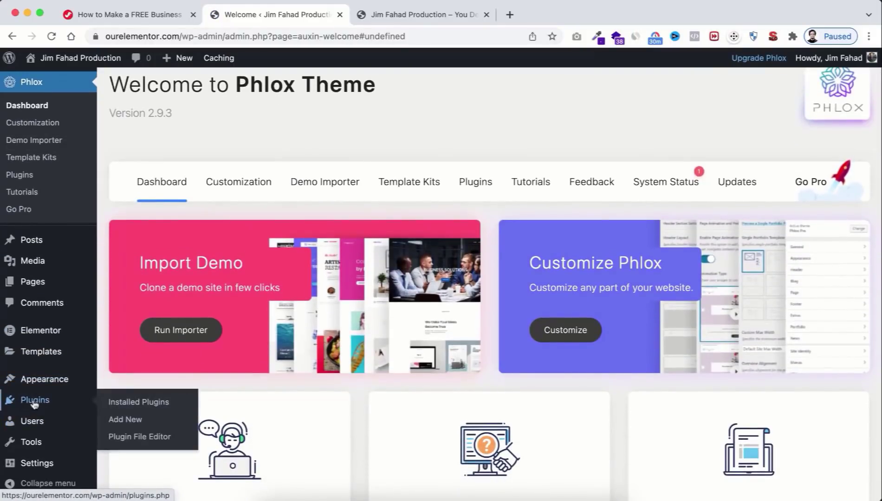
pyautogui.click(144, 403)
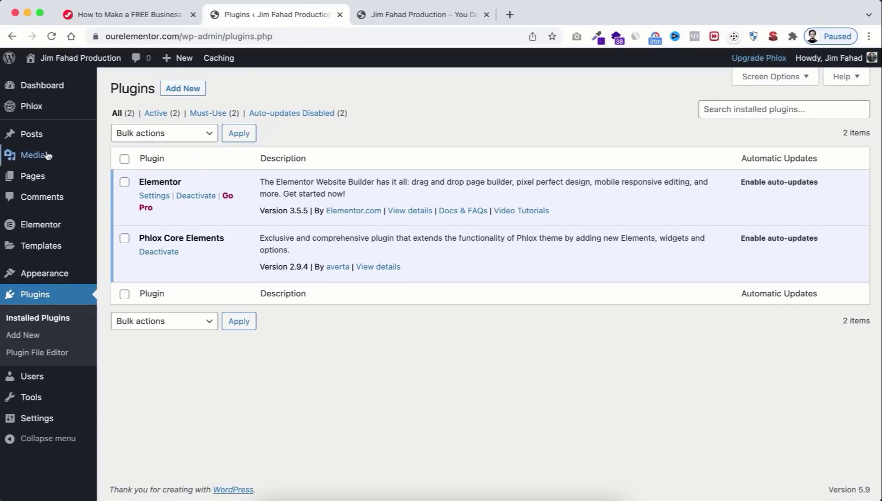
pyautogui.moveTo(34, 176)
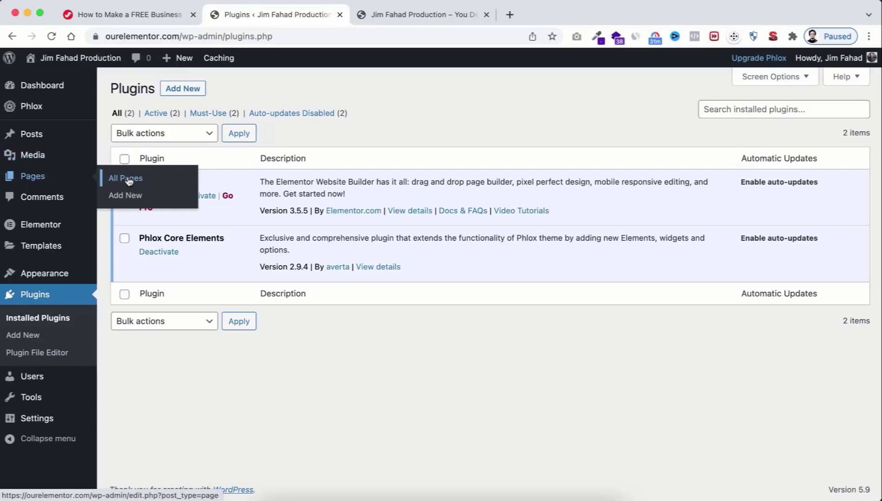
# Create a new page, dismiss the welcome guide, and turn off Fullscreen mode
pyautogui.click(133, 198)
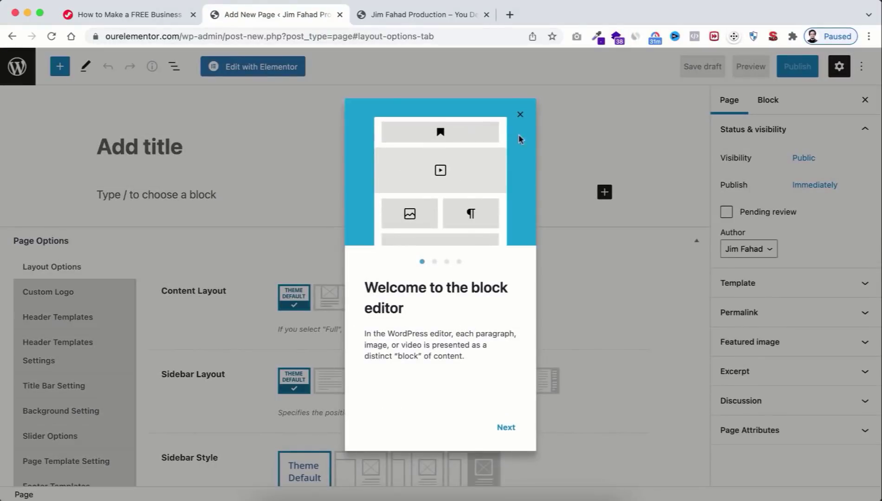
pyautogui.click(520, 114)
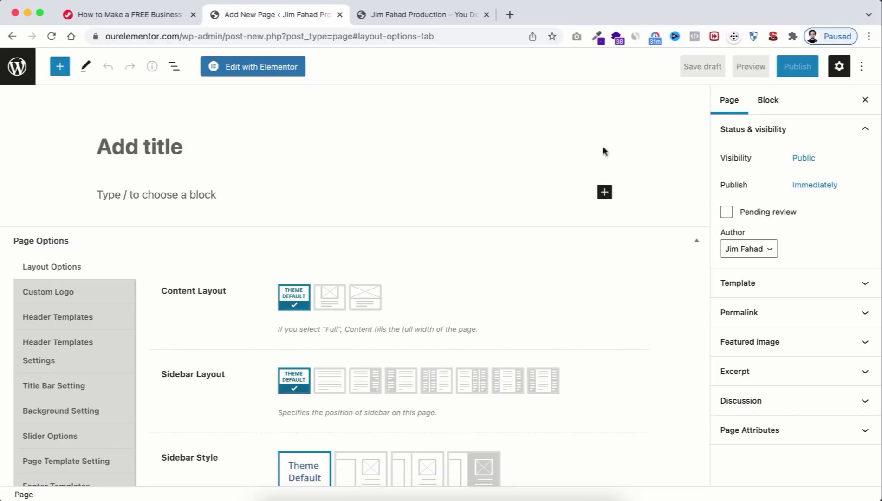
pyautogui.click(862, 70)
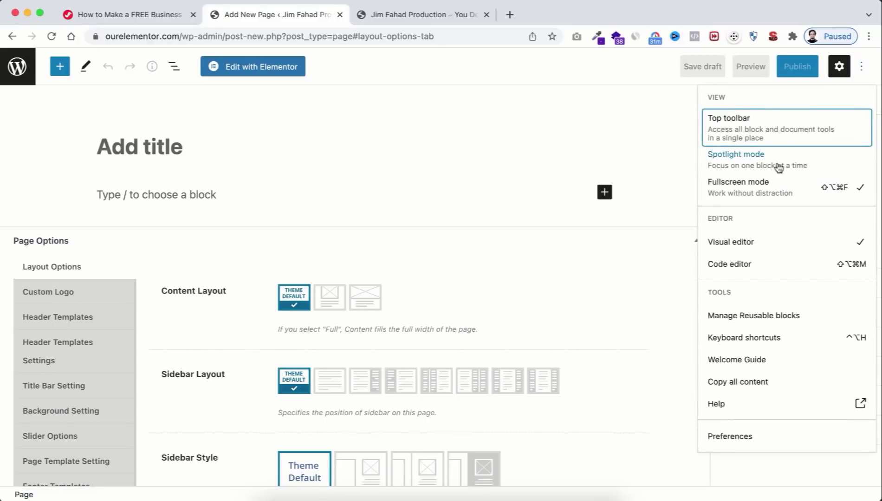
pyautogui.click(782, 190)
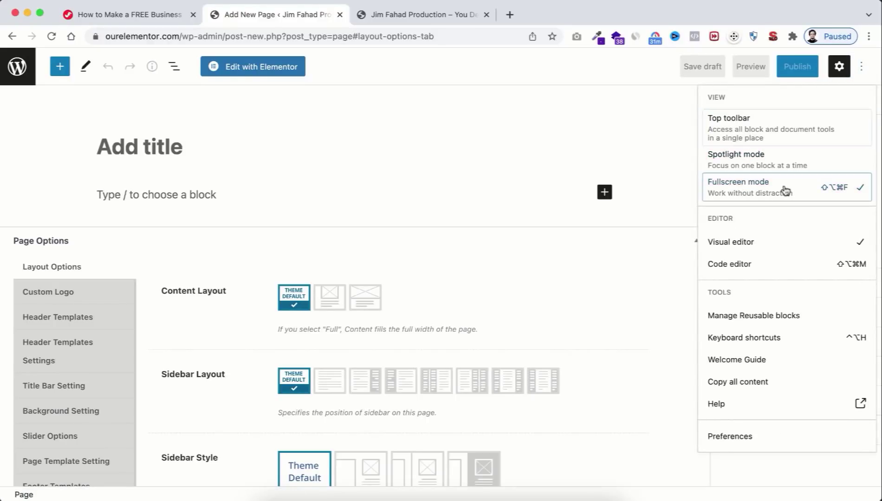
# Title the page 'Test page', publish it, and open it with Elementor
pyautogui.click(274, 170)
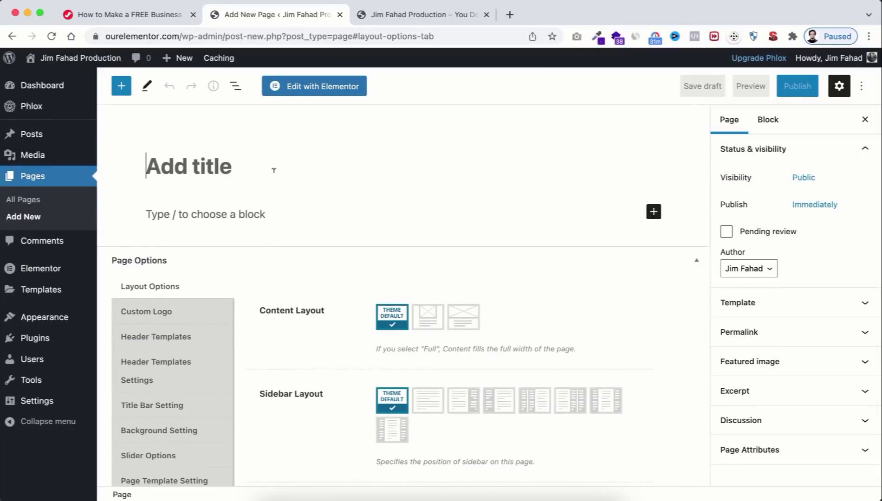
pyautogui.write('Test ')
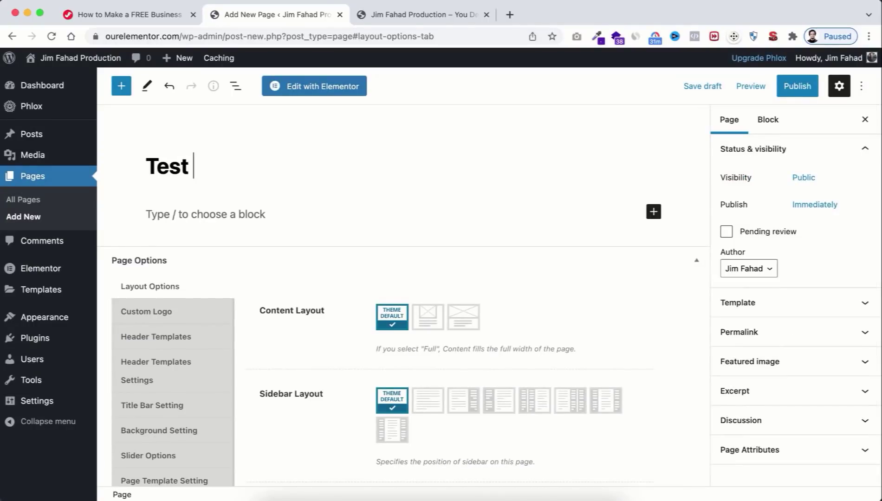
pyautogui.write('page')
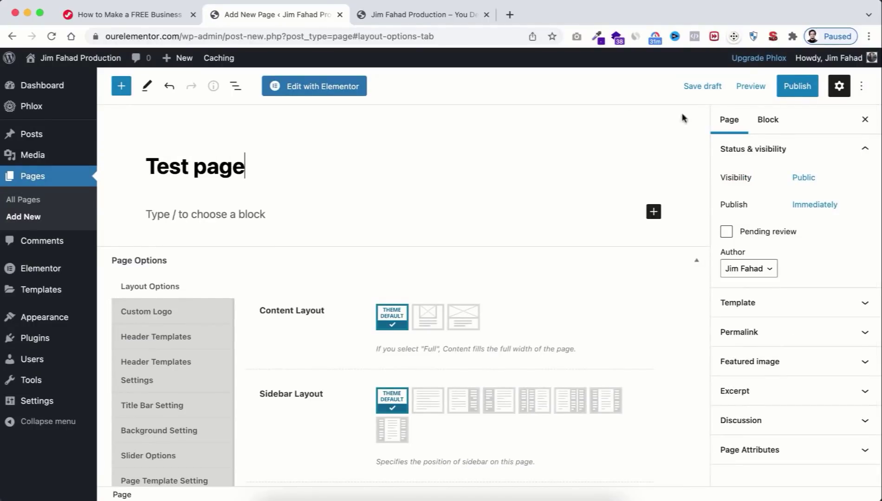
pyautogui.click(800, 91)
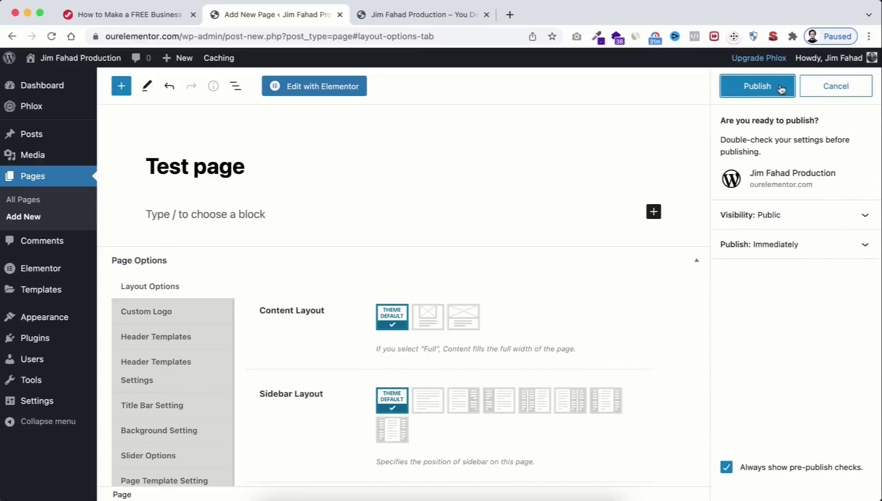
pyautogui.click(763, 89)
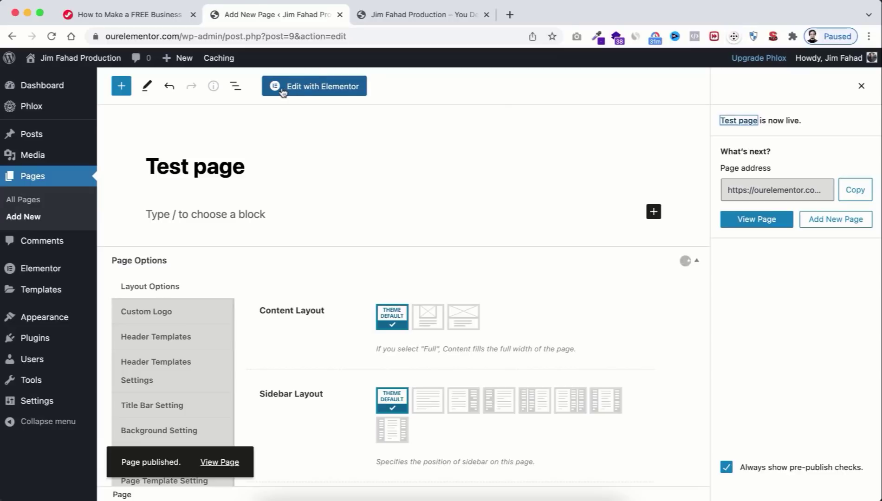
pyautogui.click(325, 89)
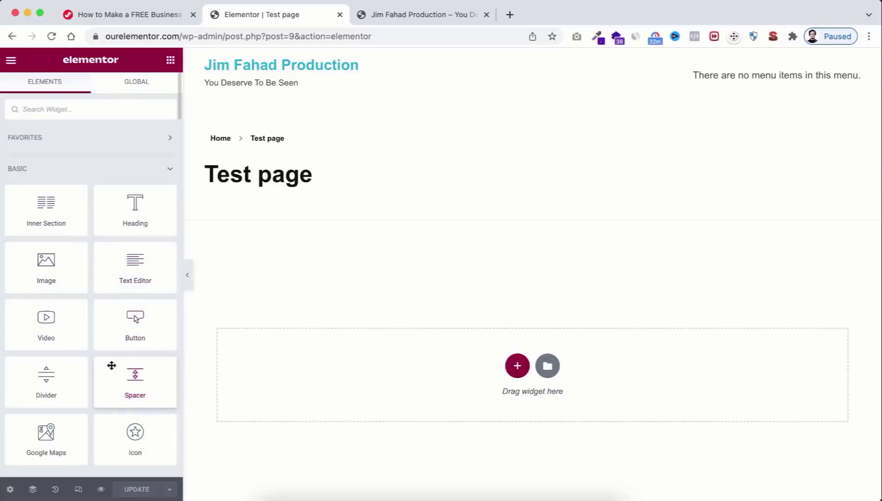
# Drag the Heading widget from the Elements panel into the 'Drag widget here' drop zone
pyautogui.scroll(-10, 113, 366)
pyautogui.scroll(-15, 112, 367)
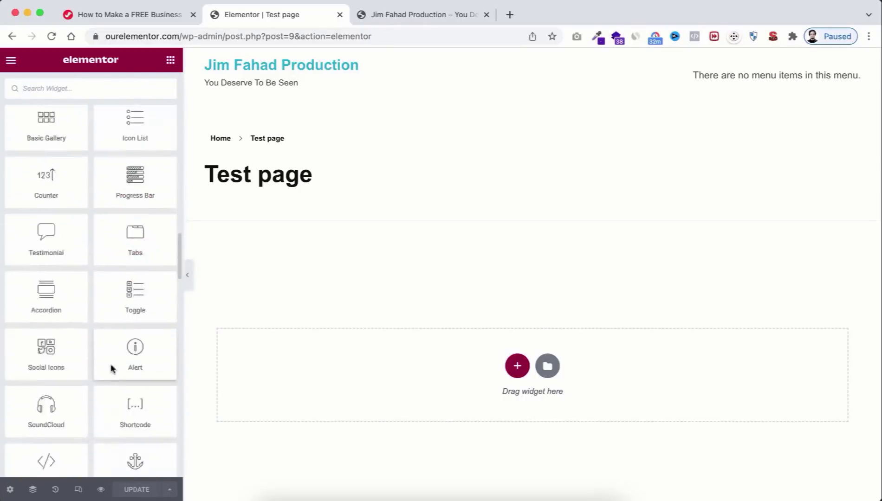
pyautogui.scroll(20, 112, 365)
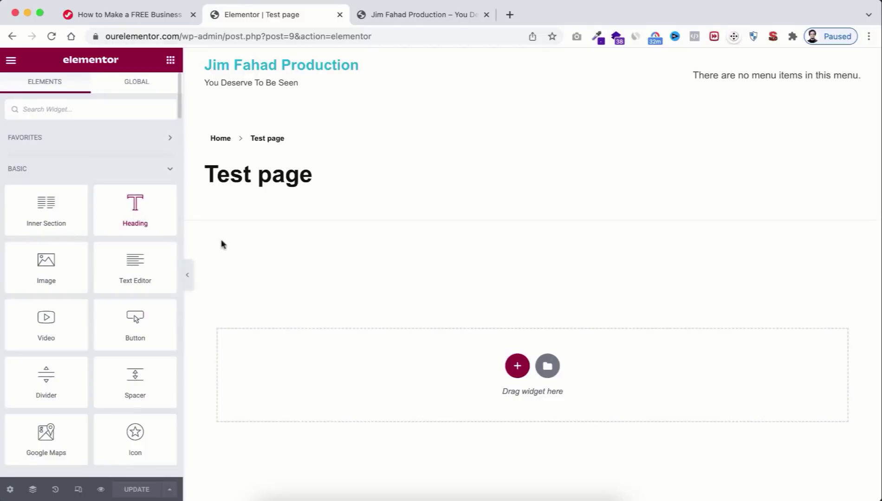
pyautogui.scroll(-1, 471, 358)
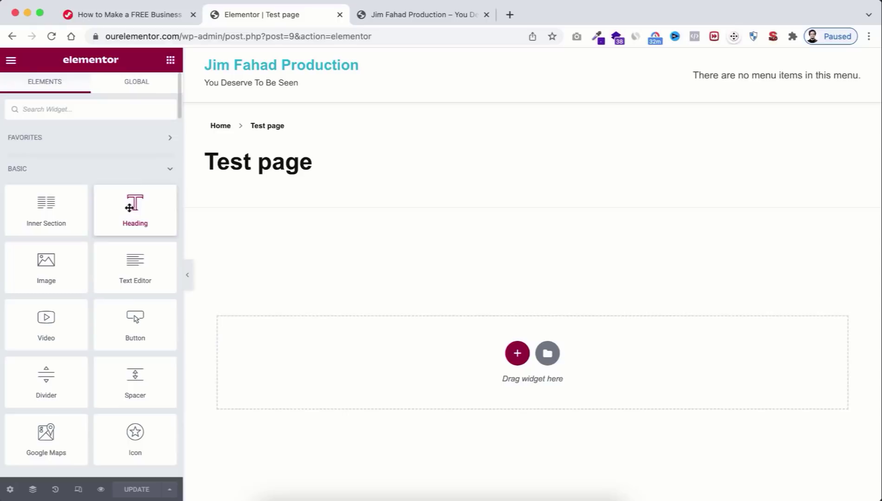
pyautogui.moveTo(126, 203); pyautogui.dragTo(432, 349)
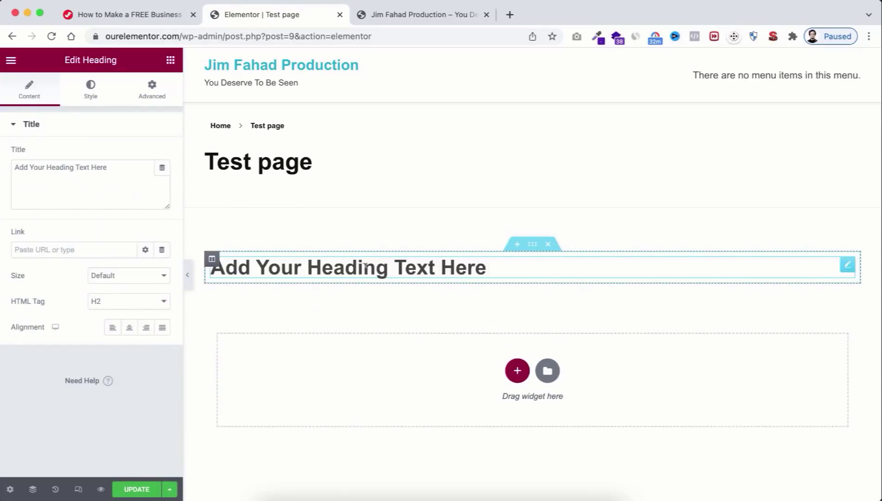
# Replace the placeholder heading with the brand title ending in 'Digital' and center-align it
pyautogui.doubleClick(355, 264)
pyautogui.hotkey('ctrl', 'a')
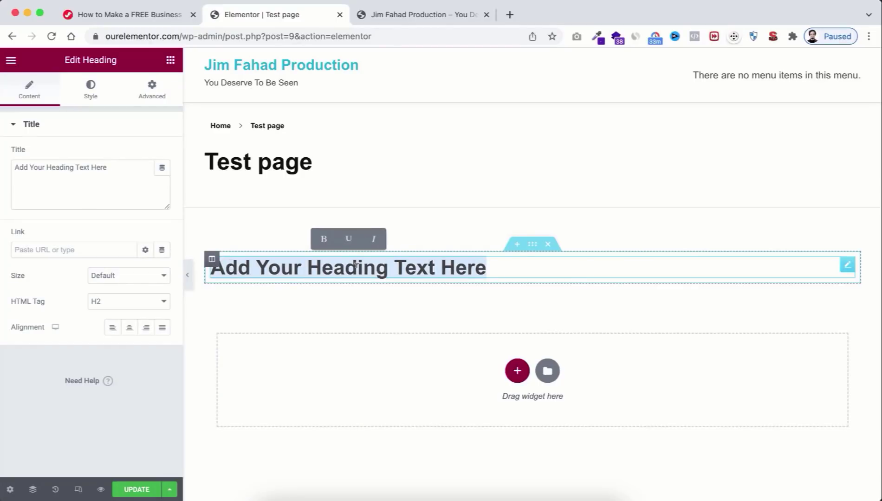
pyautogui.write('Jim Fahad ')
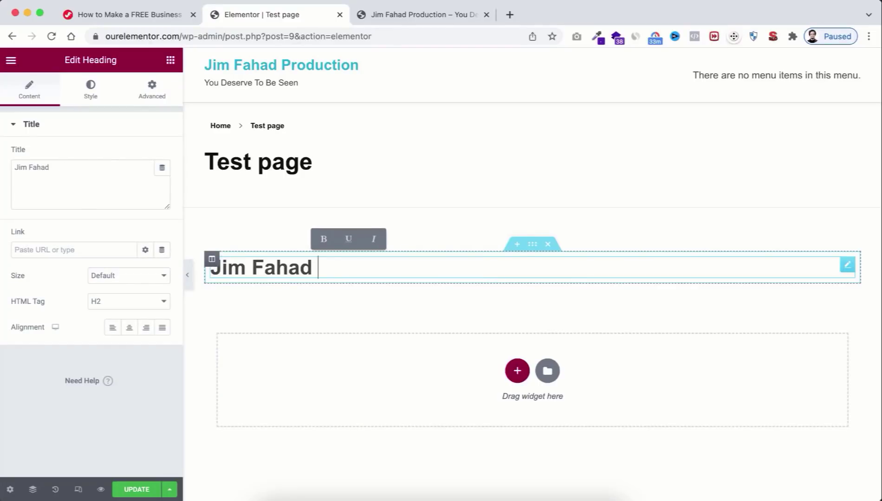
pyautogui.write('Digital')
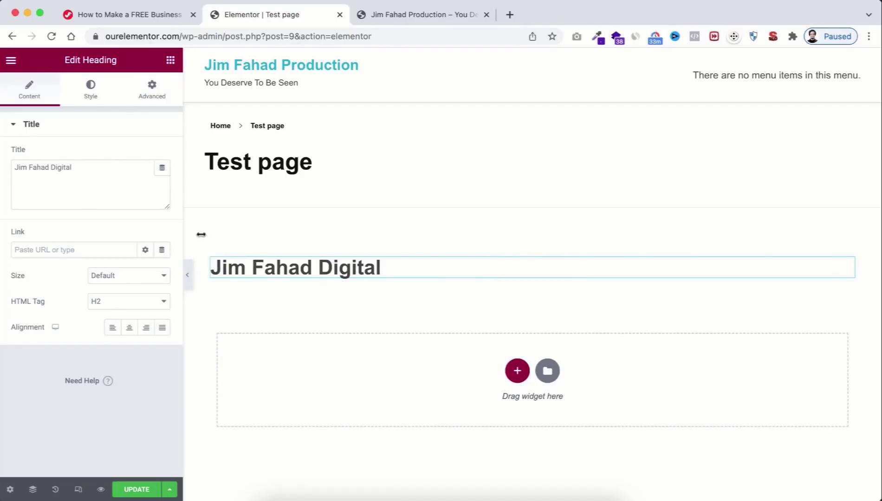
pyautogui.click(130, 328)
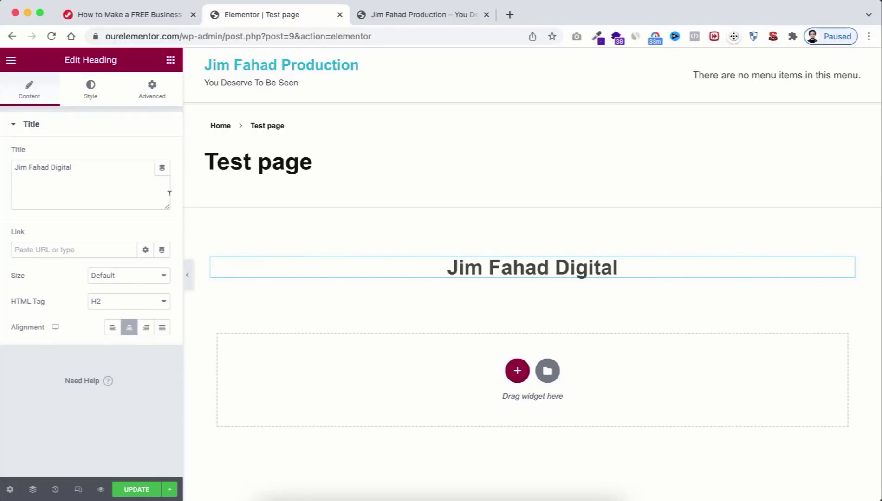
pyautogui.click(93, 93)
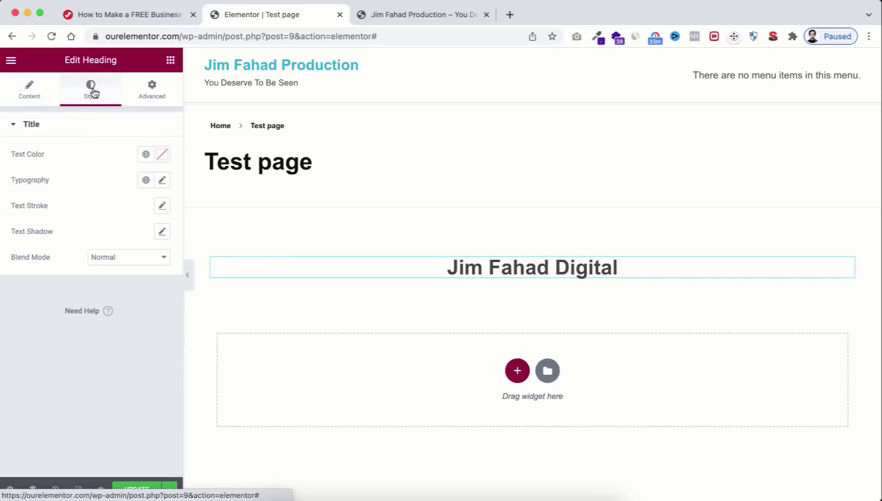
# Set the heading's Text Color to black #000000 using the colour picker
pyautogui.click(165, 156)
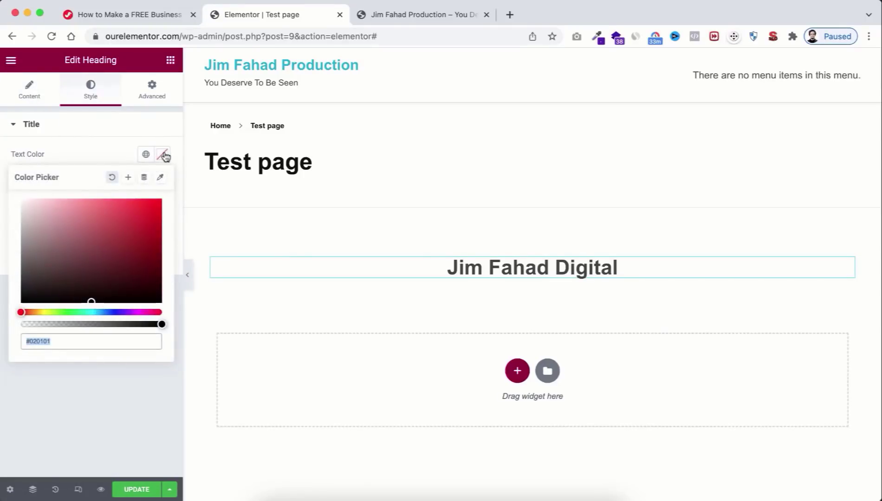
pyautogui.click(124, 228)
pyautogui.click(132, 291)
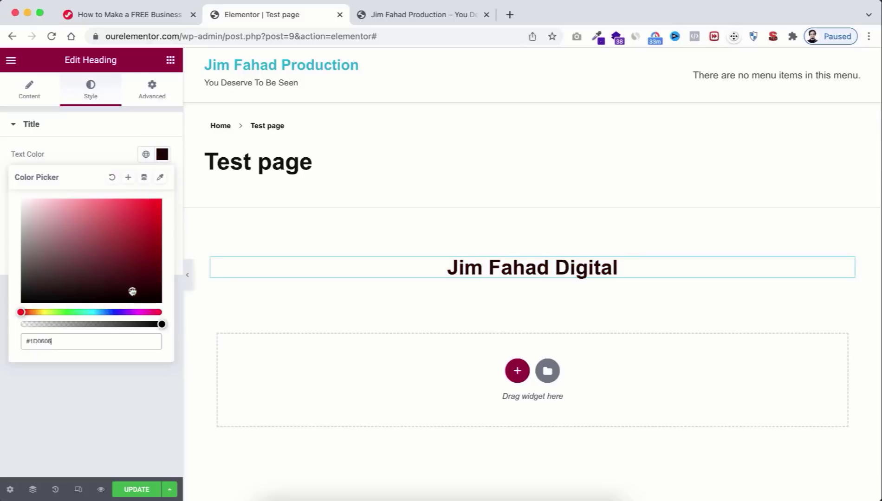
pyautogui.moveTo(133, 291)
pyautogui.mouseDown()
pyautogui.moveTo(174, 305)
pyautogui.moveTo(90, 312)
pyautogui.mouseUp()
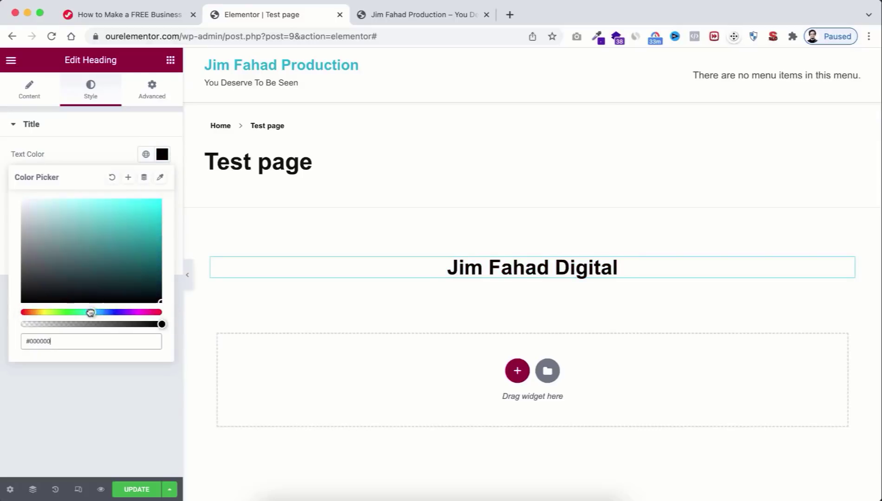
pyautogui.moveTo(107, 228)
pyautogui.mouseDown()
pyautogui.moveTo(103, 187)
pyautogui.moveTo(102, 236)
pyautogui.moveTo(149, 306)
pyautogui.mouseUp()
pyautogui.click(111, 151)
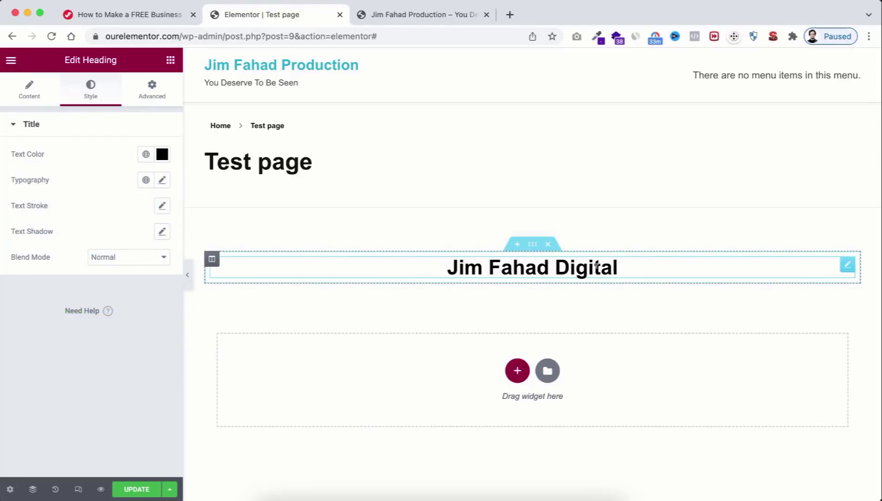
# Delete the heading widget and then its empty section
pyautogui.rightClick(846, 264)
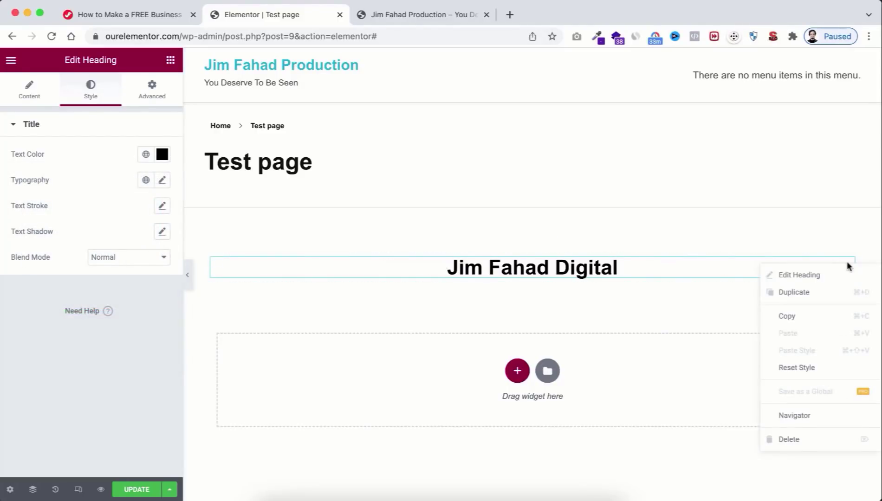
pyautogui.click(796, 442)
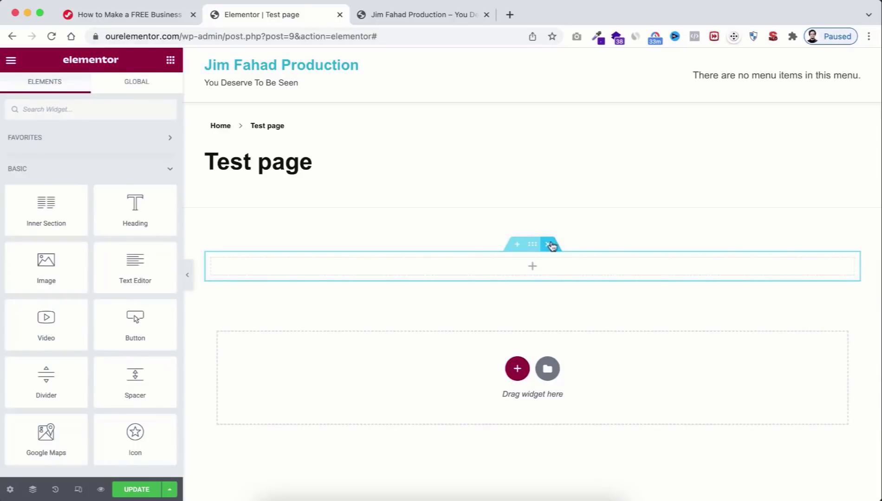
pyautogui.click(549, 244)
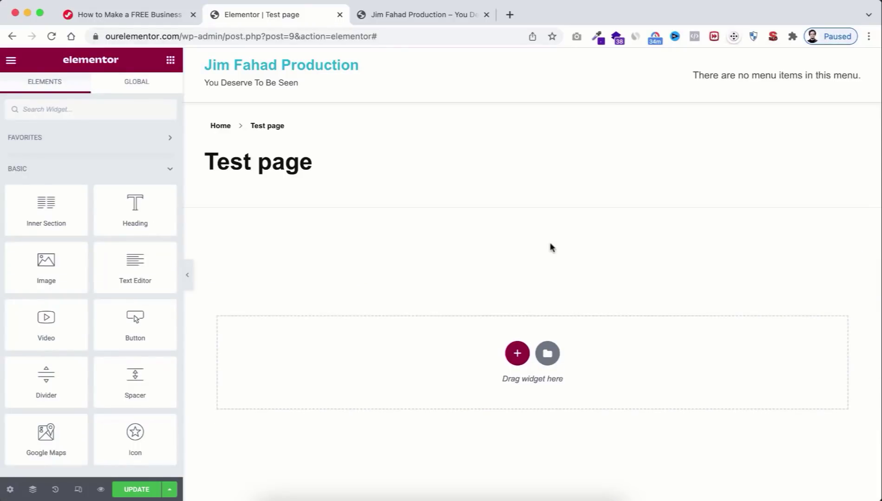
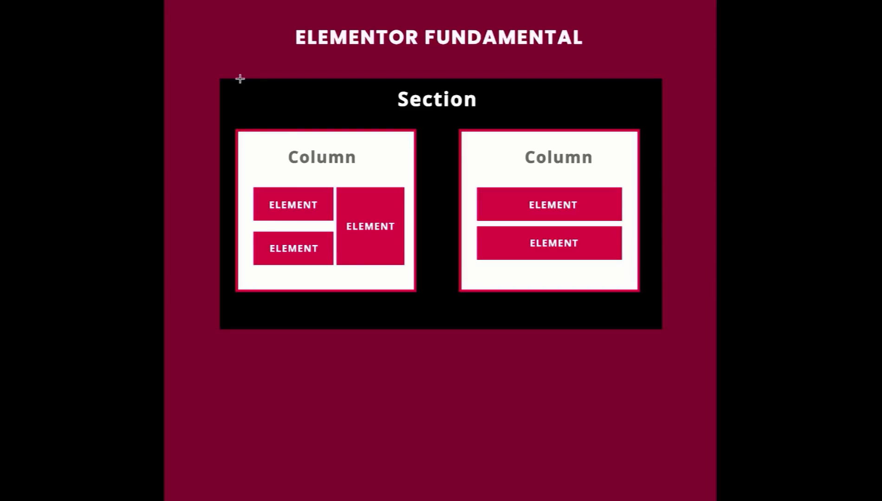
# Outline the Section, the left Column and two ELEMENT boxes on the Elementor Fundamental slide
pyautogui.moveTo(219, 77); pyautogui.dragTo(662, 330)
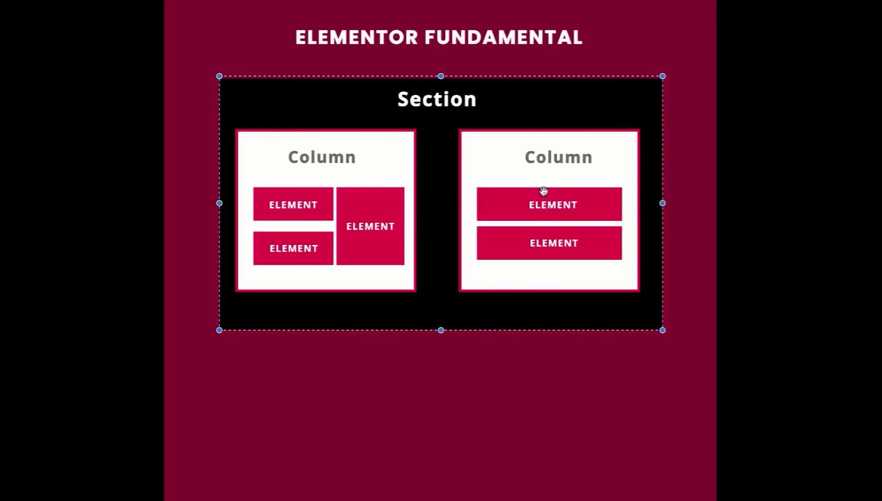
pyautogui.click(449, 380)
pyautogui.moveTo(229, 132); pyautogui.dragTo(425, 293)
pyautogui.click(407, 380)
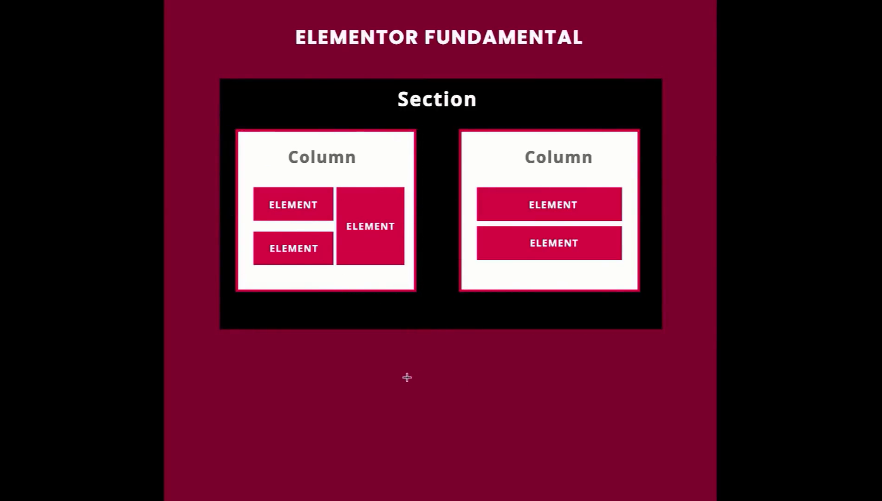
pyautogui.moveTo(250, 186); pyautogui.dragTo(335, 226)
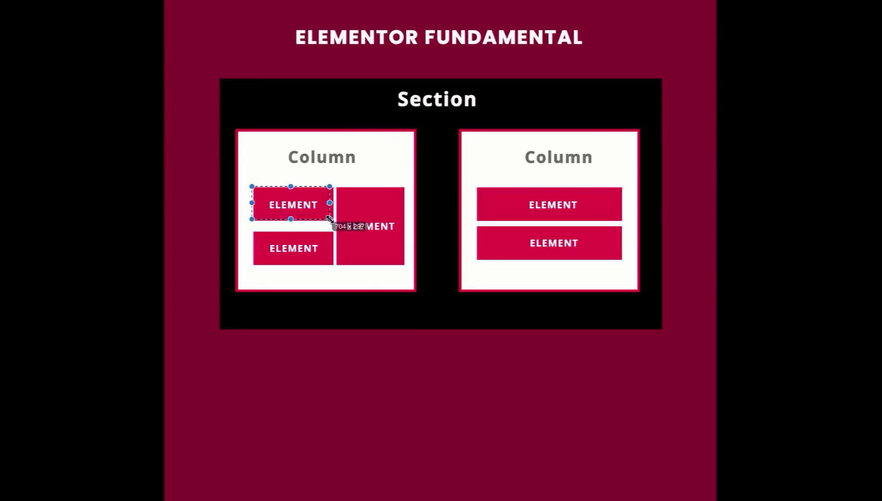
pyautogui.moveTo(339, 186); pyautogui.dragTo(403, 263)
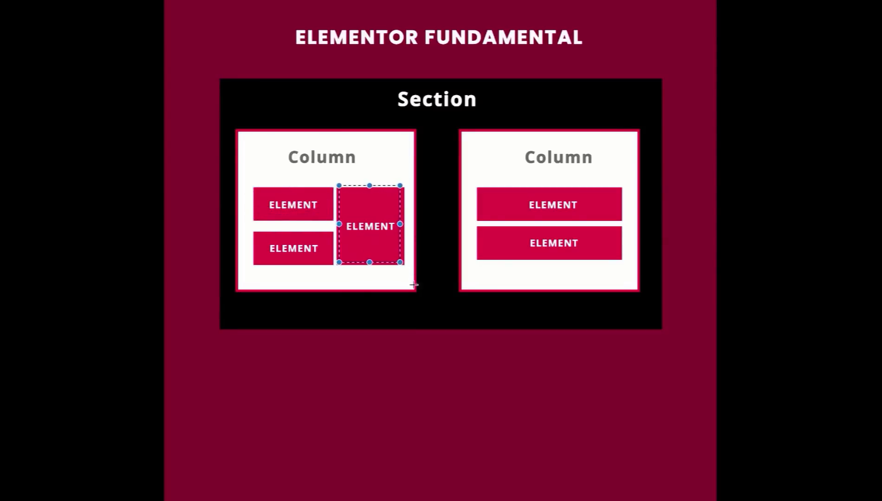
pyautogui.click(412, 312)
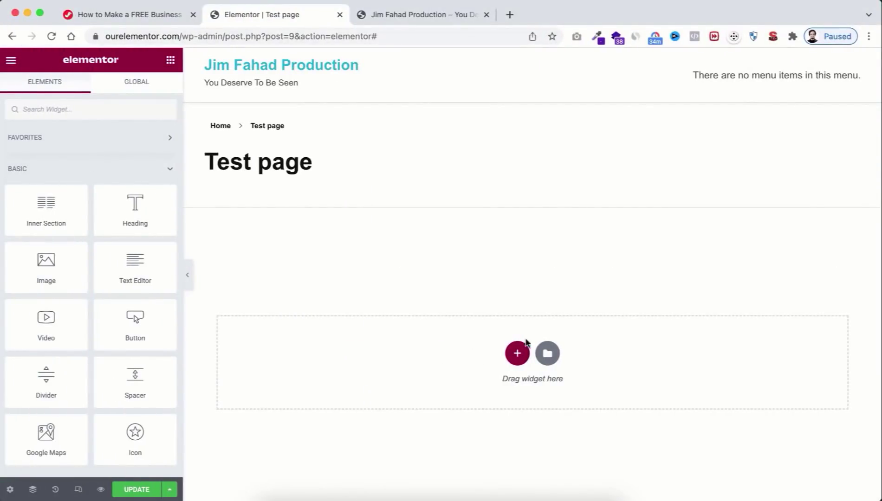
# Add a new single-column section to the empty Test page
pyautogui.click(517, 354)
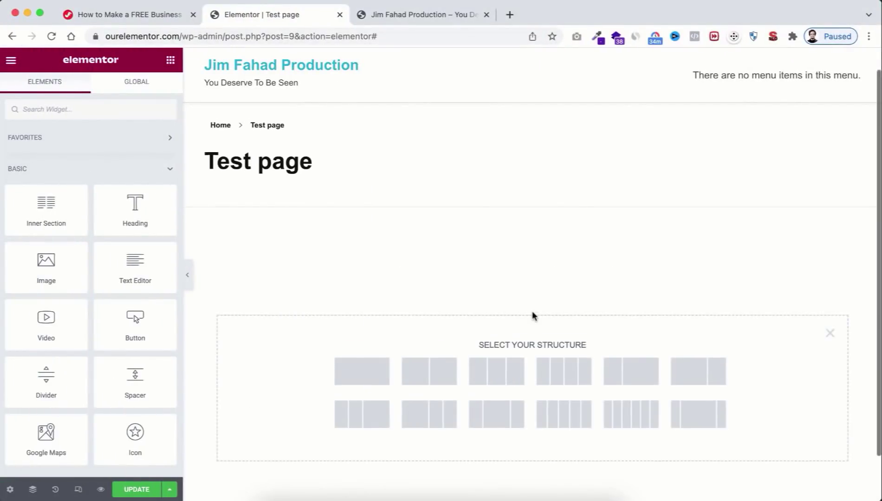
pyautogui.scroll(-2, 531, 316)
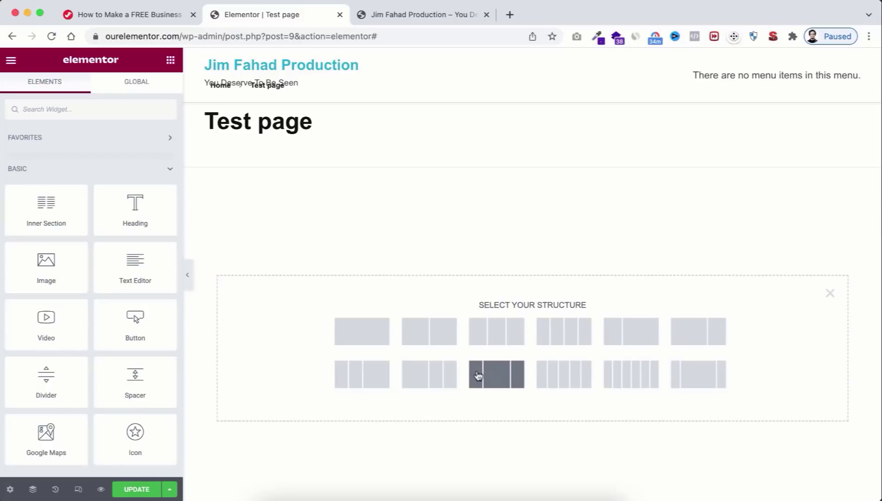
pyautogui.click(361, 338)
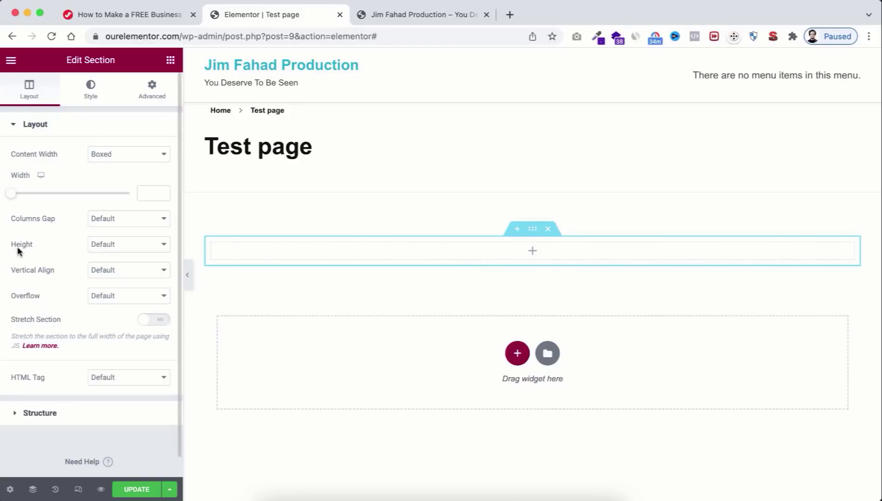
# Set the section's Height to Min Height with a 594 px minimum
pyautogui.click(107, 249)
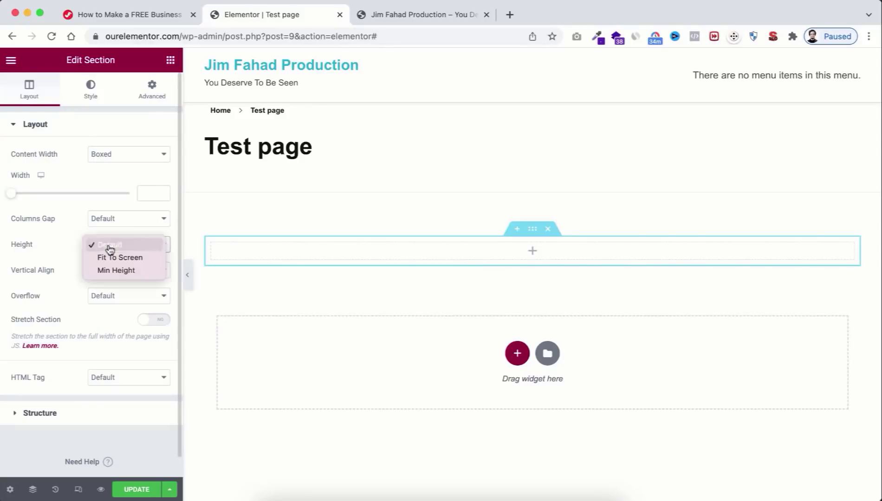
pyautogui.click(122, 271)
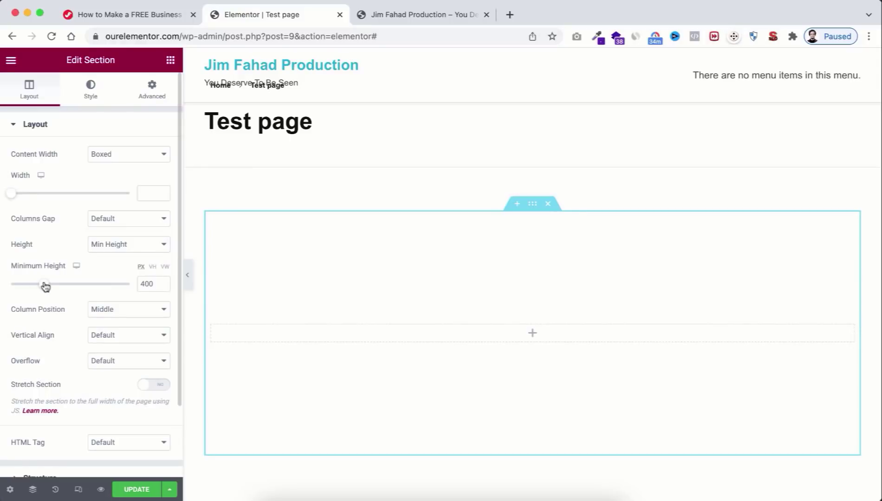
pyautogui.moveTo(43, 286)
pyautogui.mouseDown()
pyautogui.moveTo(71, 288)
pyautogui.moveTo(59, 287)
pyautogui.mouseUp()
pyautogui.scroll(-2, 287, 323)
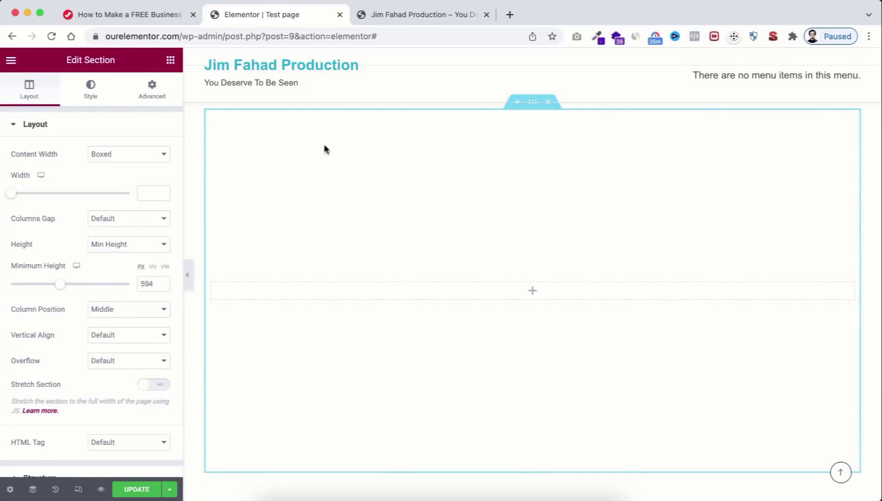
# Give the section a Classic background in black #000000 and start choosing a background image
pyautogui.click(91, 93)
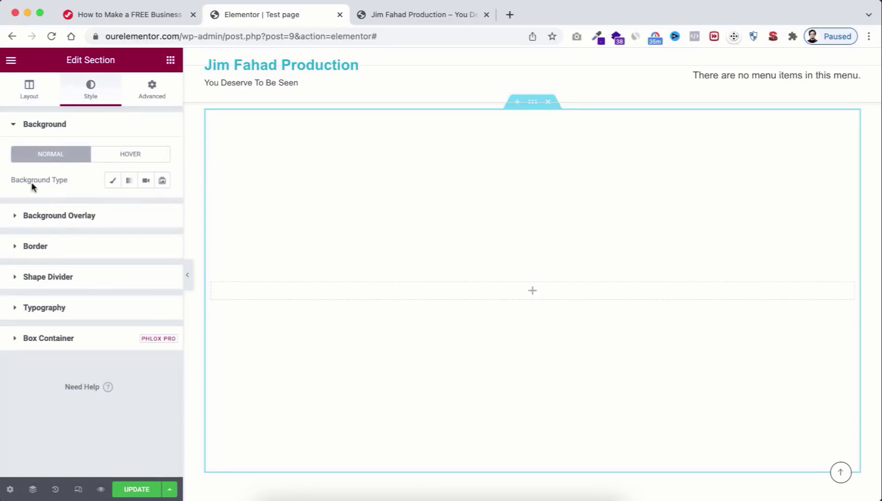
pyautogui.click(112, 182)
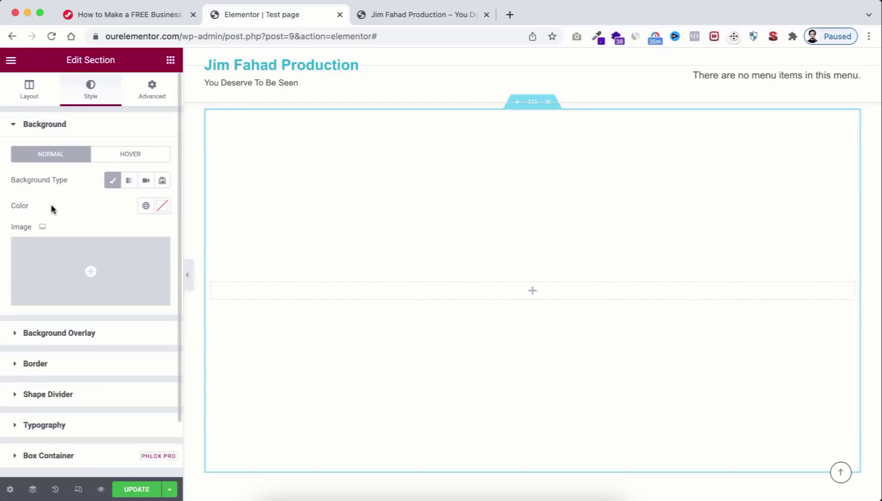
pyautogui.click(164, 206)
pyautogui.moveTo(128, 281); pyautogui.dragTo(156, 357)
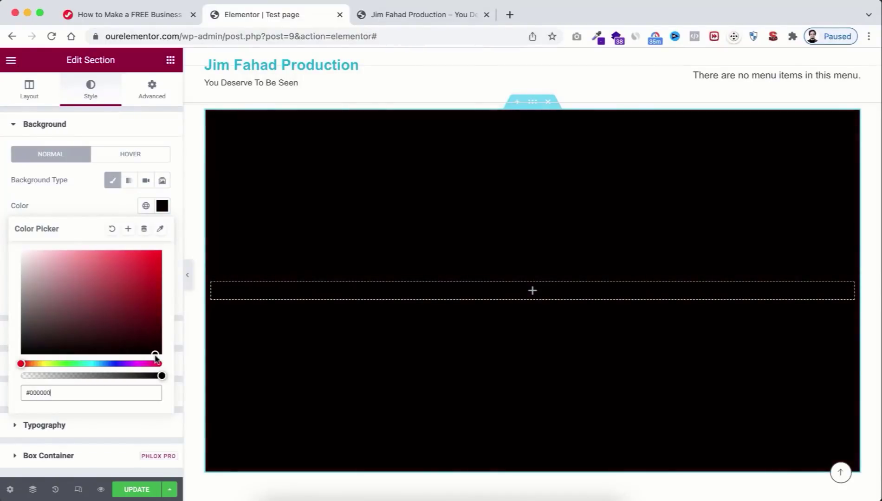
pyautogui.click(95, 210)
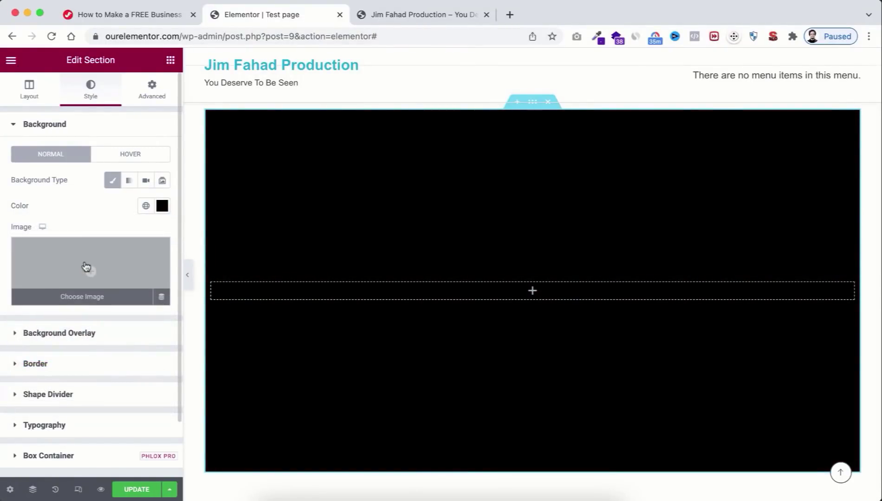
pyautogui.click(85, 266)
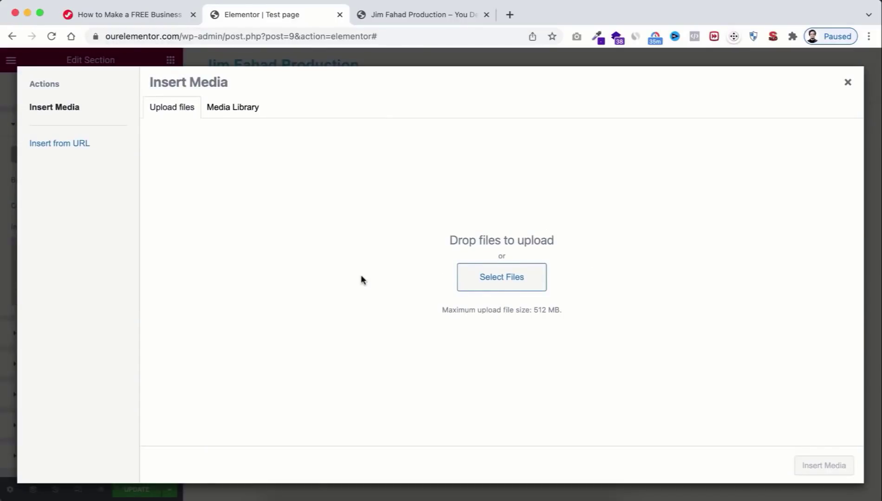
# Upload home-hero-banner-Jim-Fahad-Digital-4.jpg from the HOME folder as the section background image
pyautogui.click(501, 282)
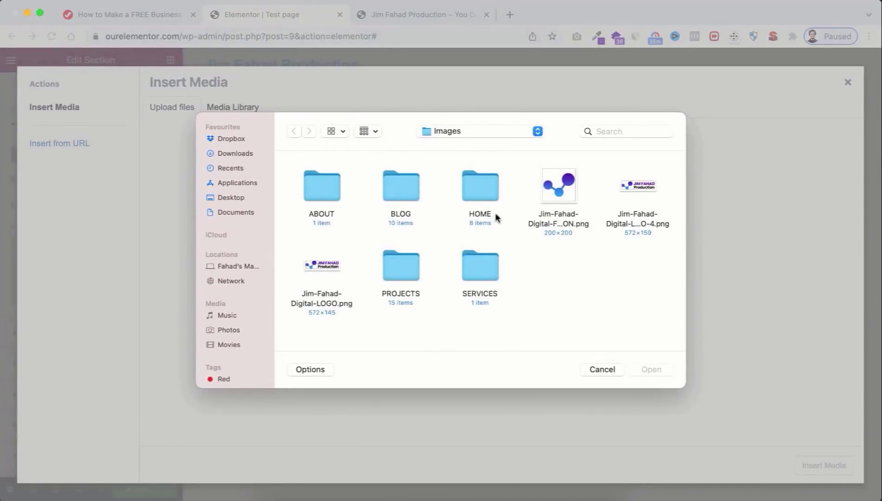
pyautogui.doubleClick(481, 192)
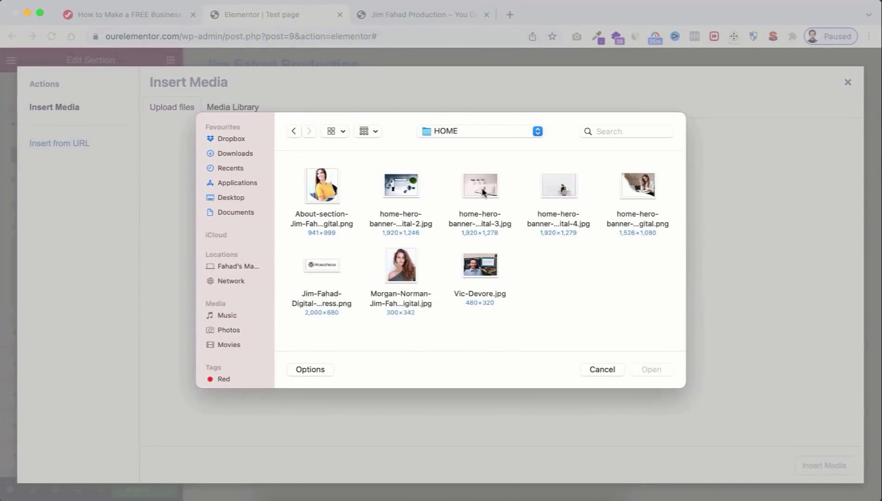
pyautogui.click(559, 192)
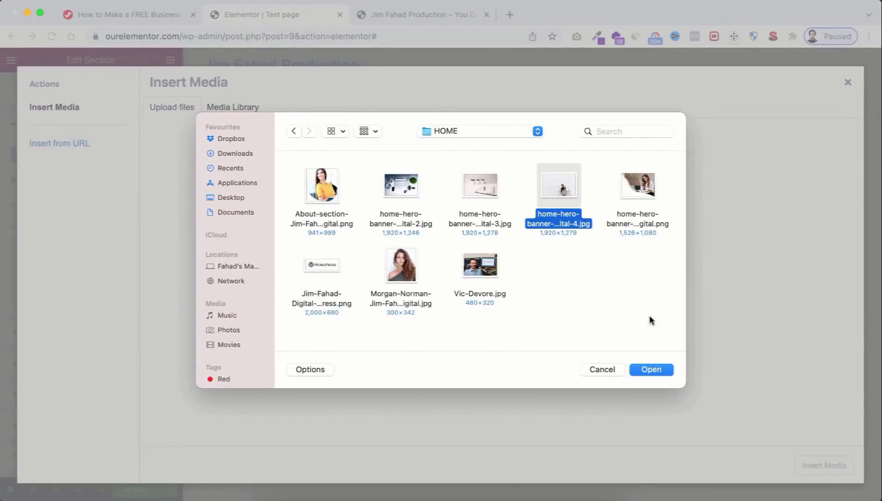
pyautogui.click(657, 374)
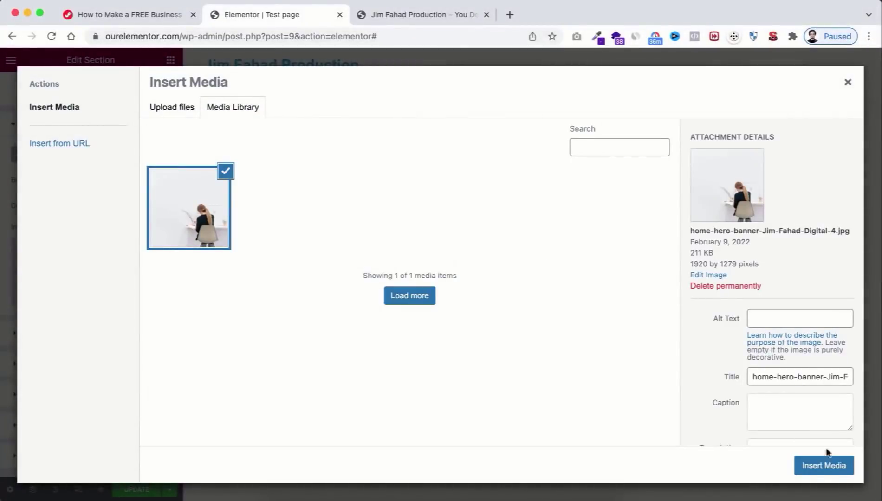
pyautogui.click(834, 465)
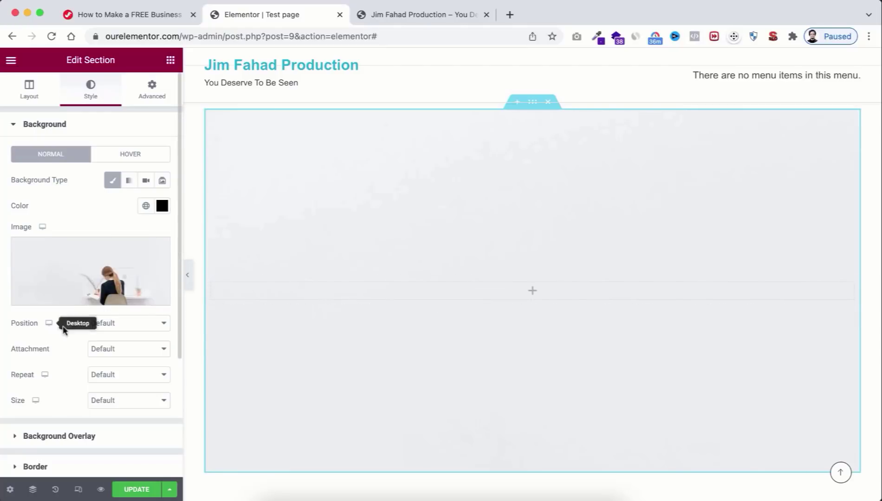
# Set the background image position to Center Center and its size to Cover
pyautogui.click(128, 328)
pyautogui.click(127, 337)
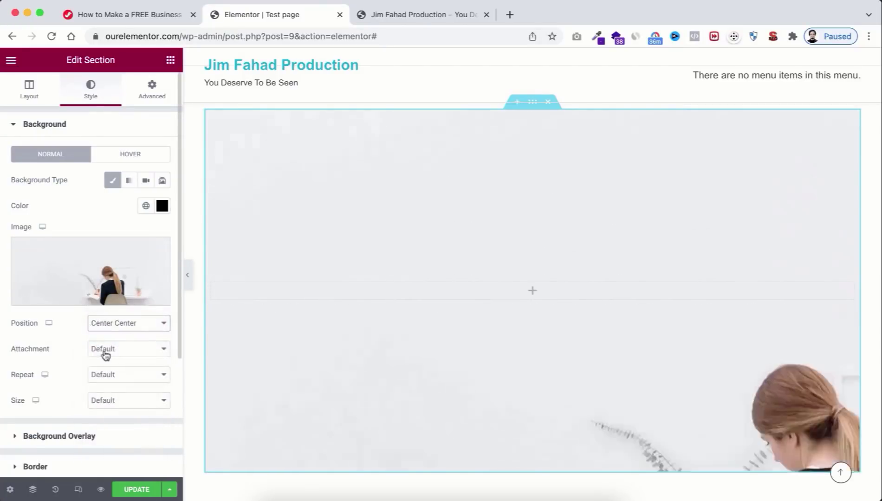
pyautogui.click(129, 402)
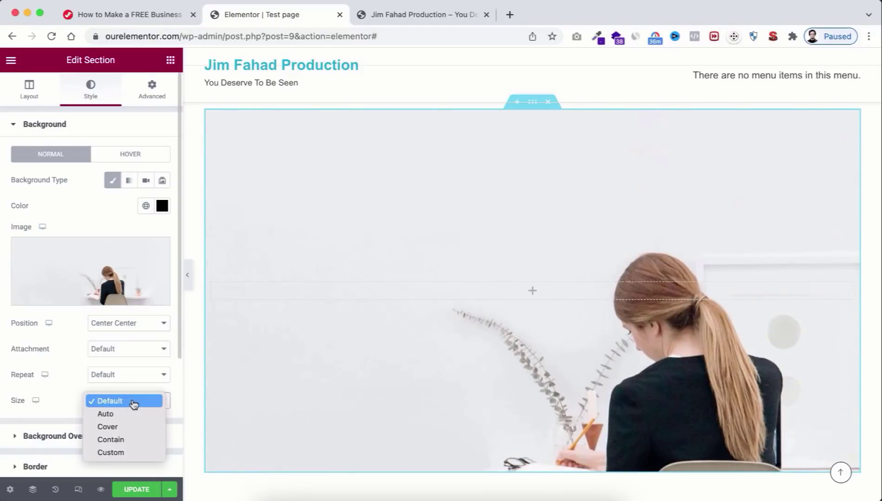
pyautogui.click(128, 431)
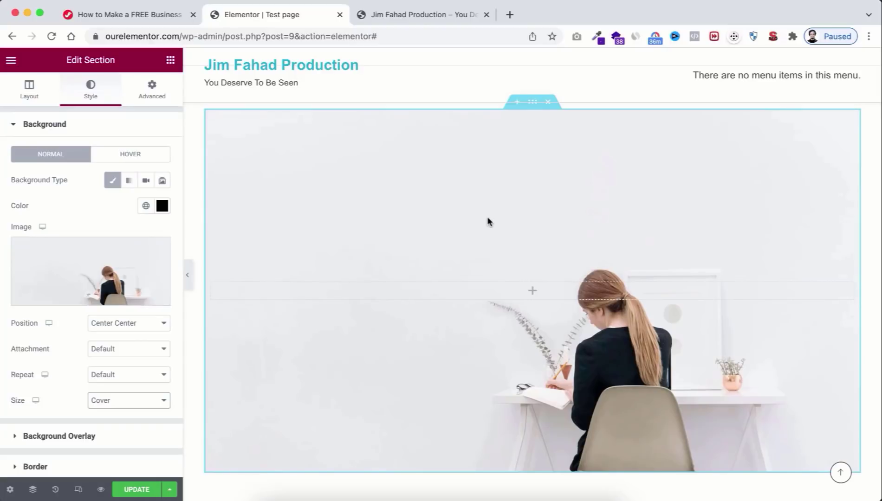
pyautogui.click(533, 292)
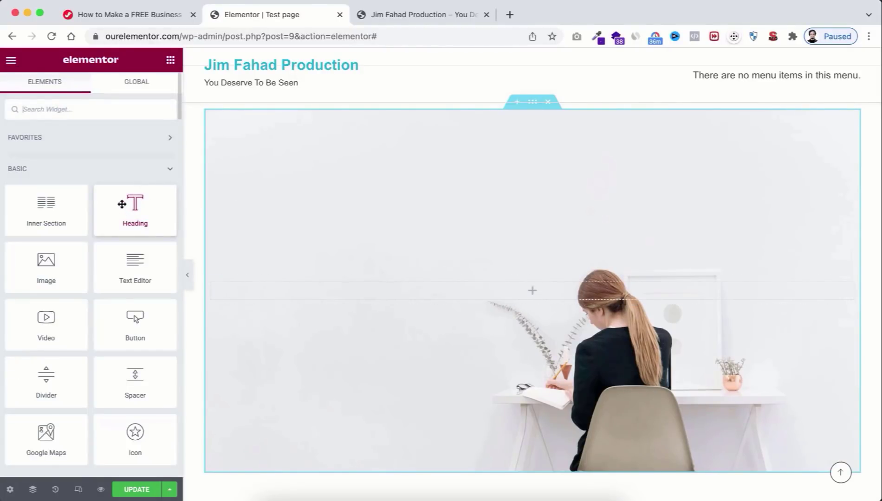
# Add a Heading widget reading 'We Design' to the section and left-align it
pyautogui.moveTo(121, 204); pyautogui.dragTo(494, 287)
pyautogui.tripleClick(119, 164)
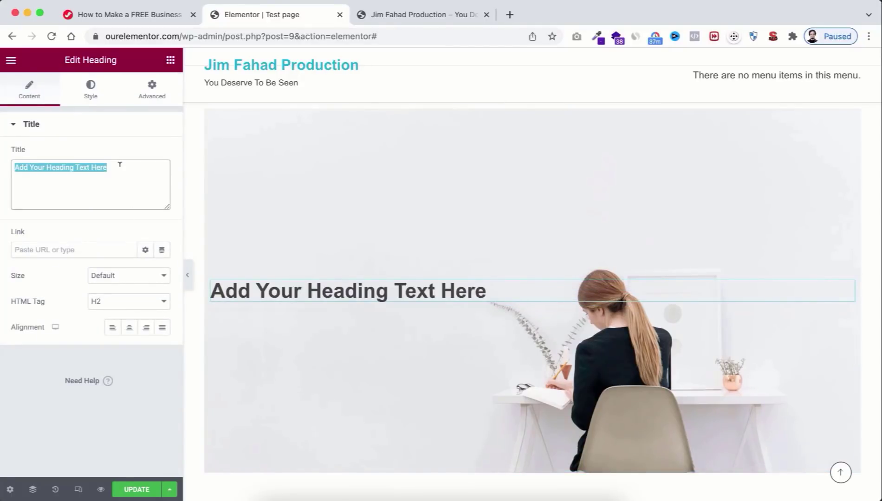
pyautogui.write('We De')
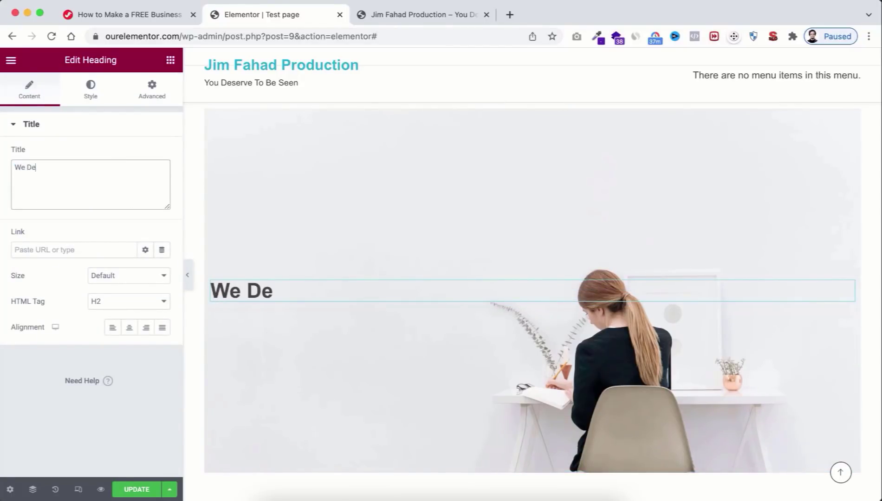
pyautogui.write('sign')
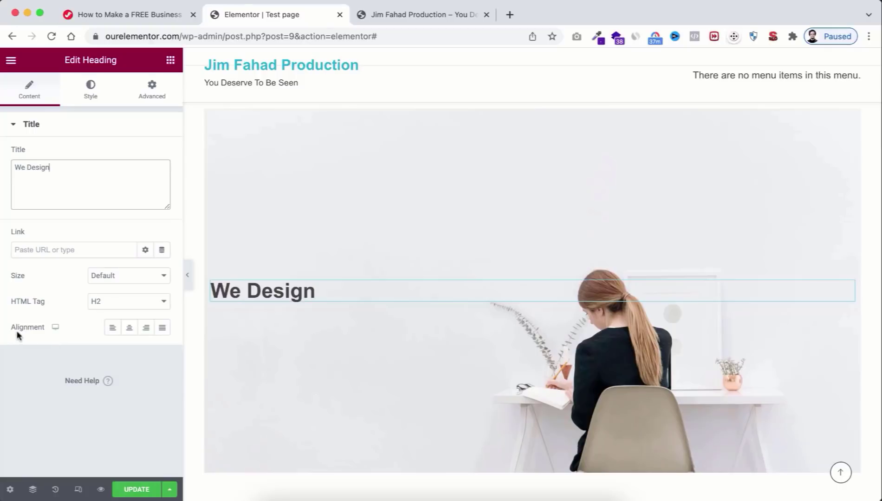
pyautogui.click(129, 328)
pyautogui.click(146, 329)
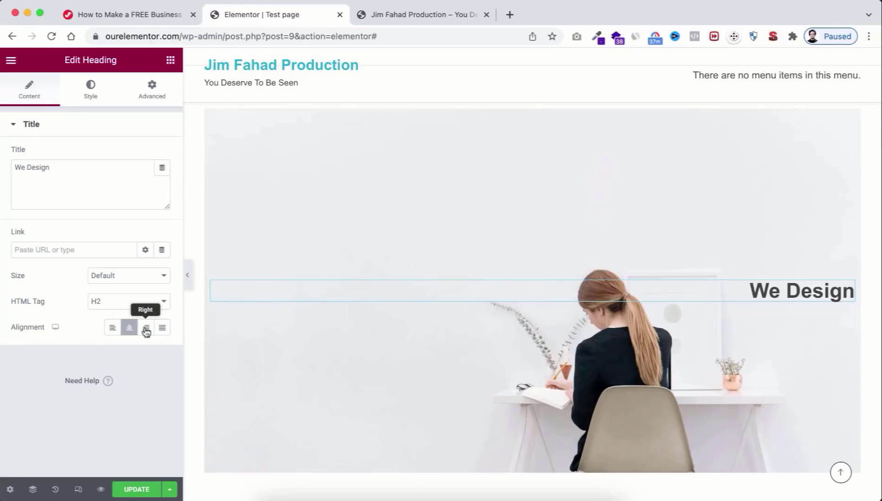
pyautogui.click(114, 330)
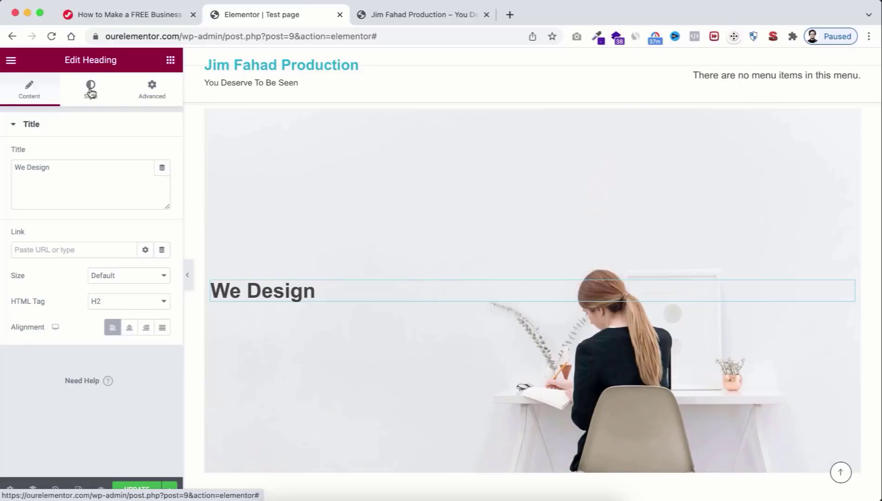
pyautogui.click(91, 93)
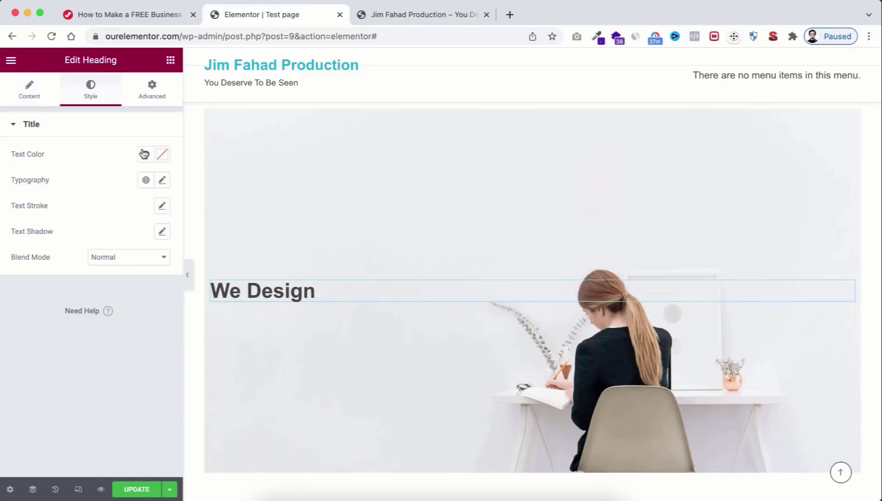
# Set the heading text colour to dark blue #254A76
pyautogui.click(162, 155)
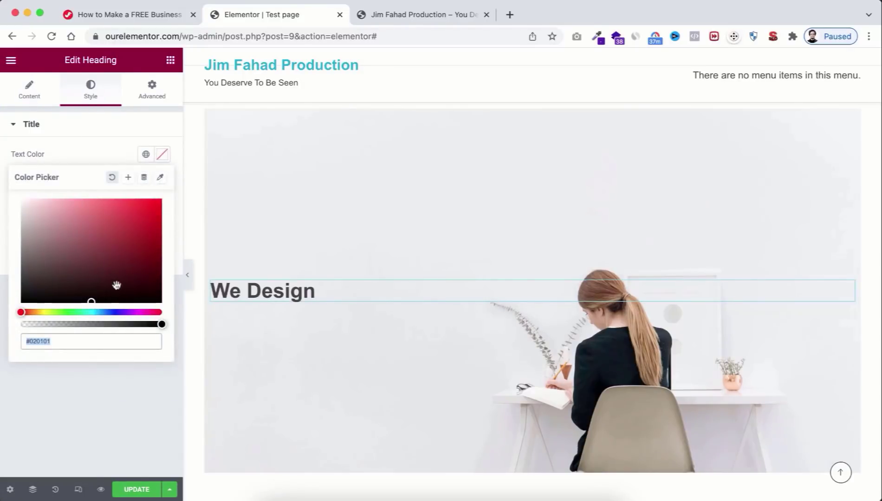
pyautogui.click(115, 312)
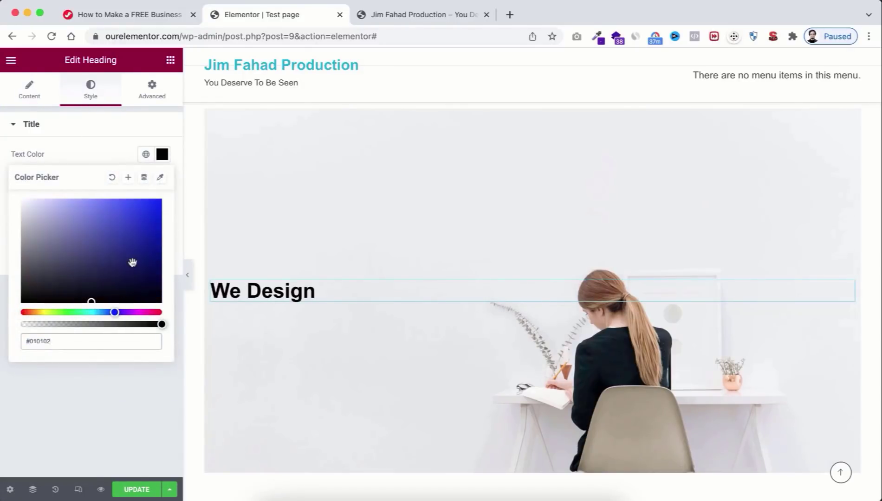
pyautogui.moveTo(111, 313); pyautogui.dragTo(104, 312)
pyautogui.click(118, 254)
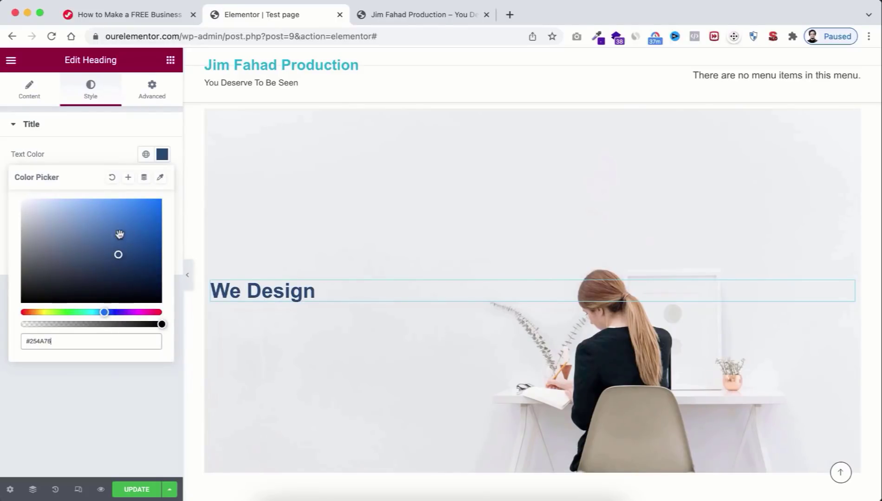
pyautogui.click(108, 157)
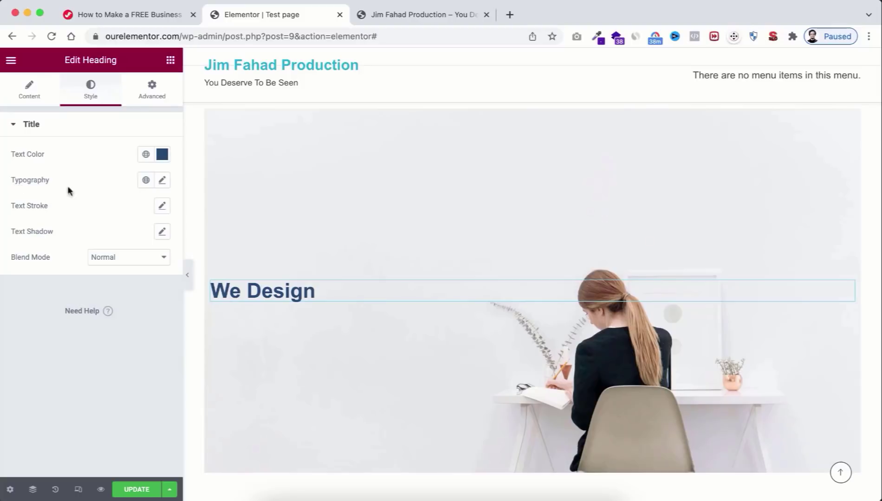
# Change the heading font family to Poppins
pyautogui.click(162, 181)
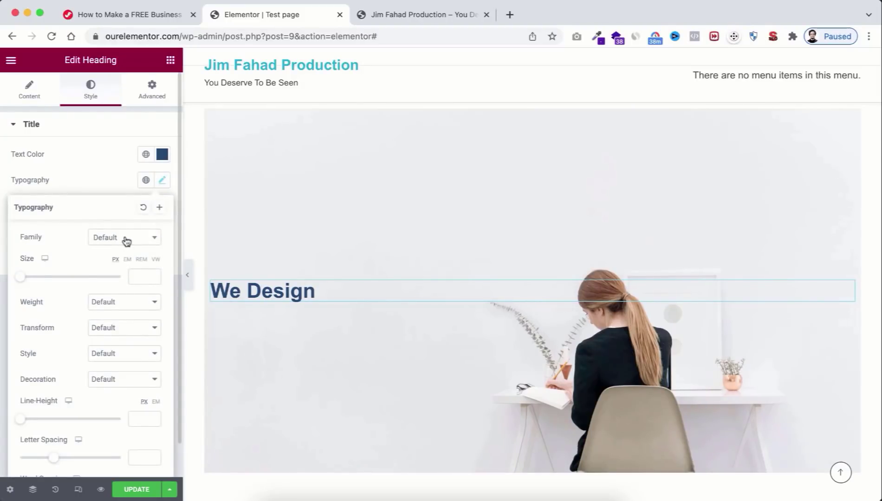
pyautogui.click(126, 241)
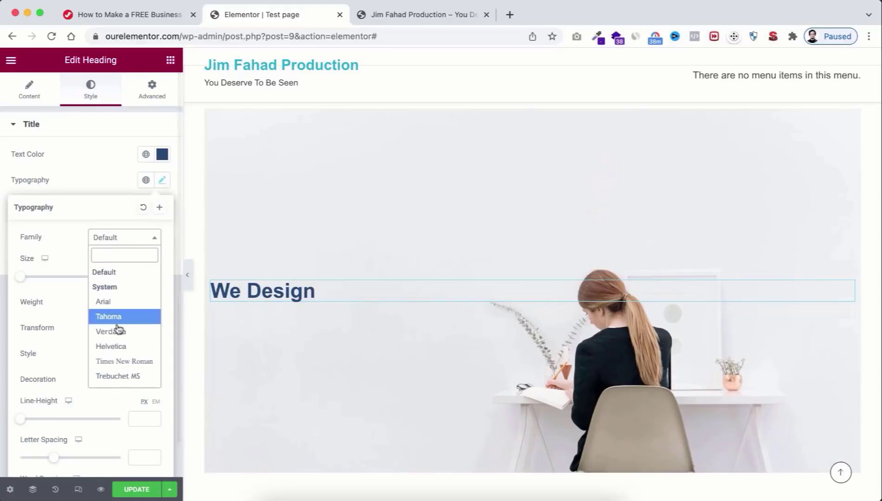
pyautogui.scroll(-2, 116, 342)
pyautogui.scroll(-3, 116, 342)
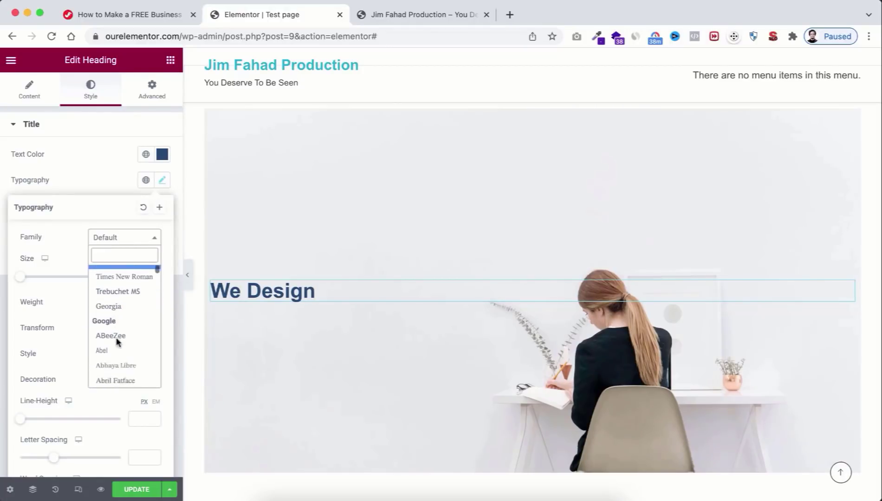
pyautogui.scroll(2, 119, 330)
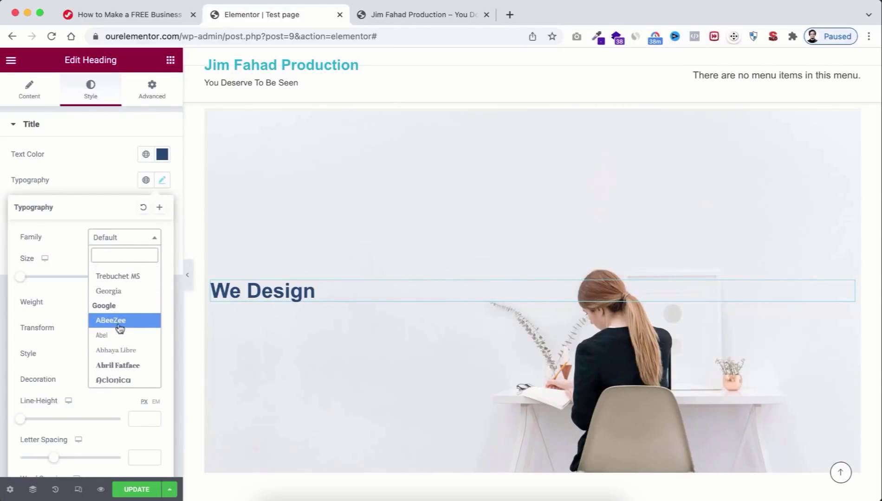
pyautogui.click(119, 323)
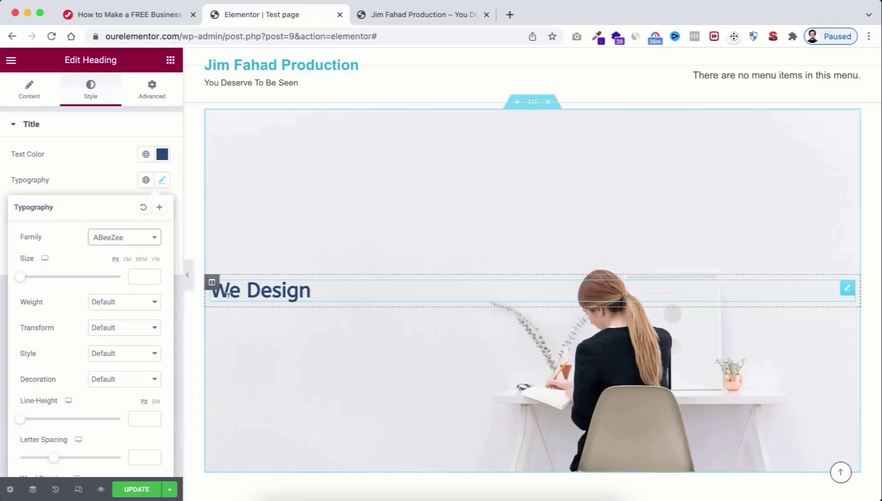
pyautogui.click(136, 239)
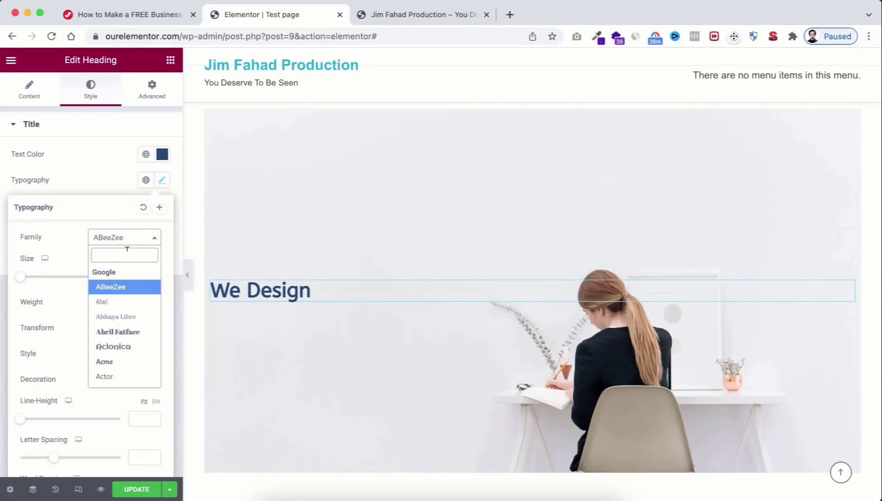
pyautogui.write('poppo')
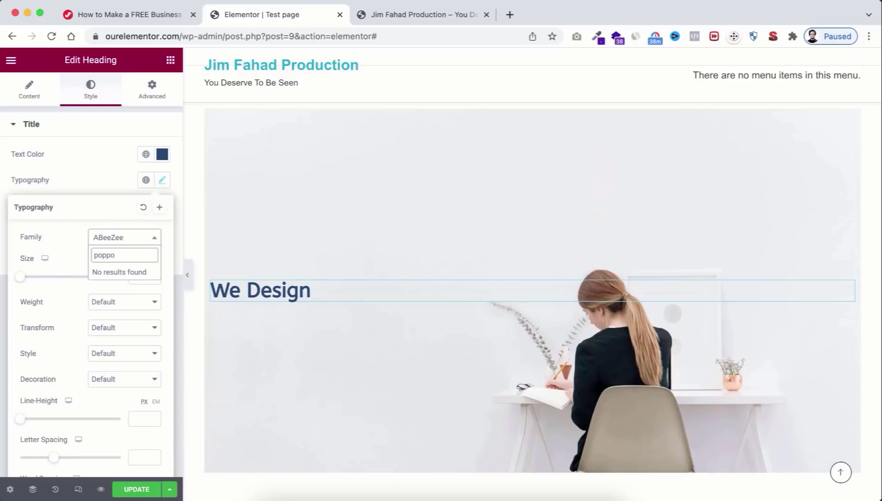
pyautogui.press('BackSpace')
pyautogui.write('in')
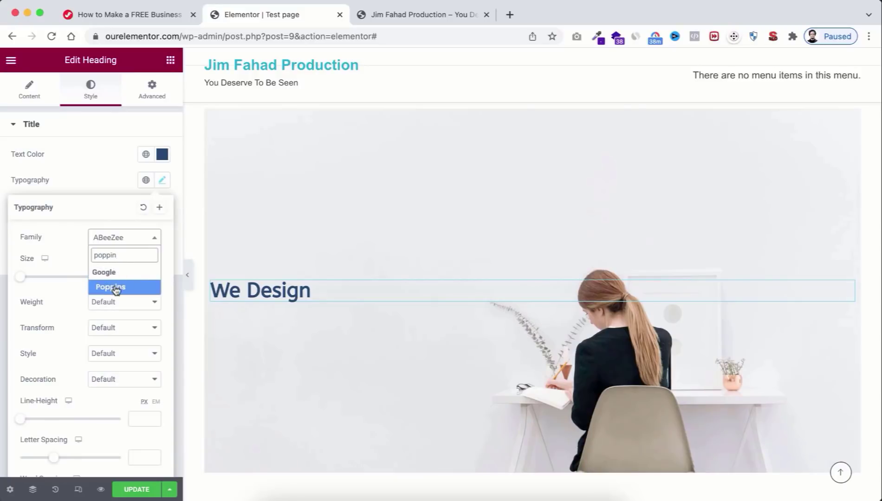
pyautogui.click(115, 287)
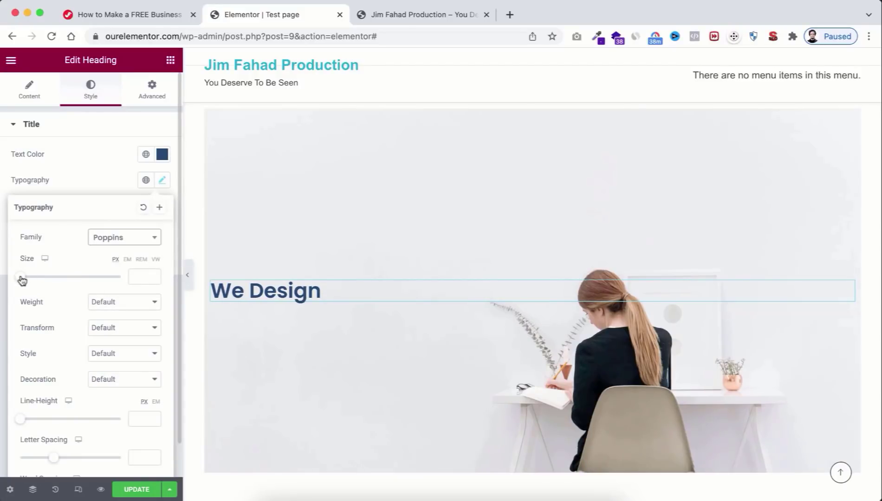
# Make the heading 40 px, weight 700 and uppercase
pyautogui.moveTo(22, 280); pyautogui.dragTo(41, 278)
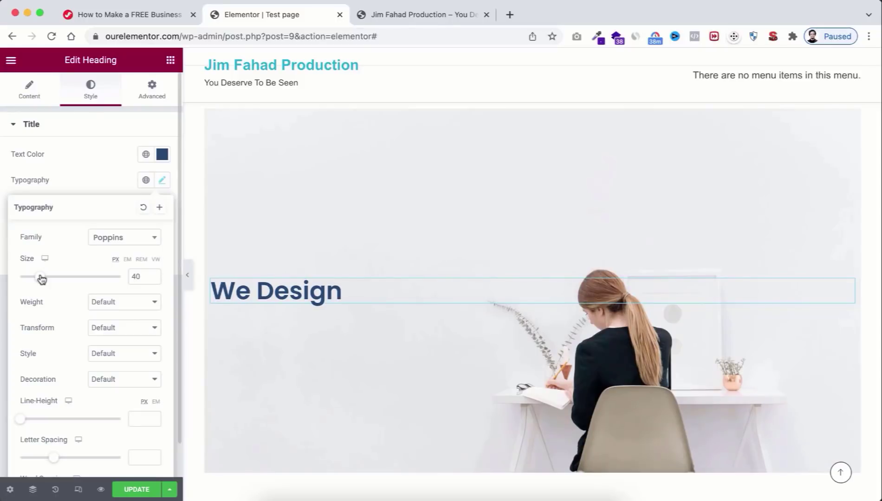
pyautogui.click(114, 302)
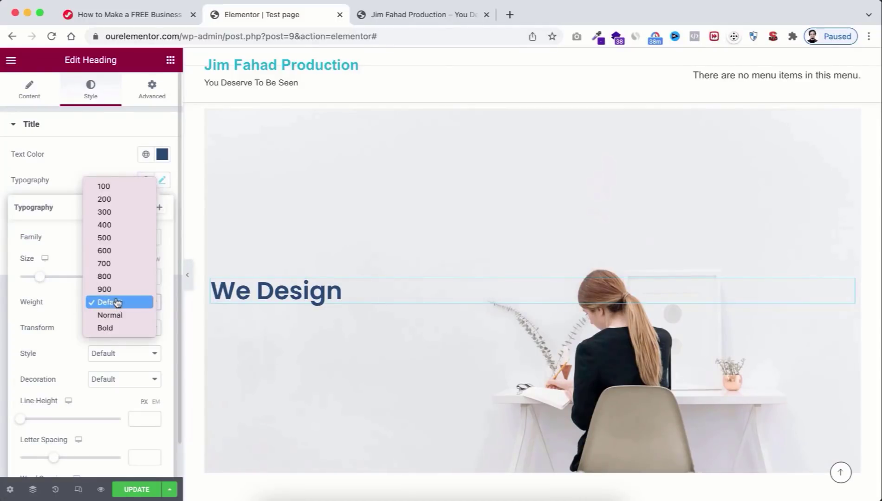
pyautogui.click(116, 264)
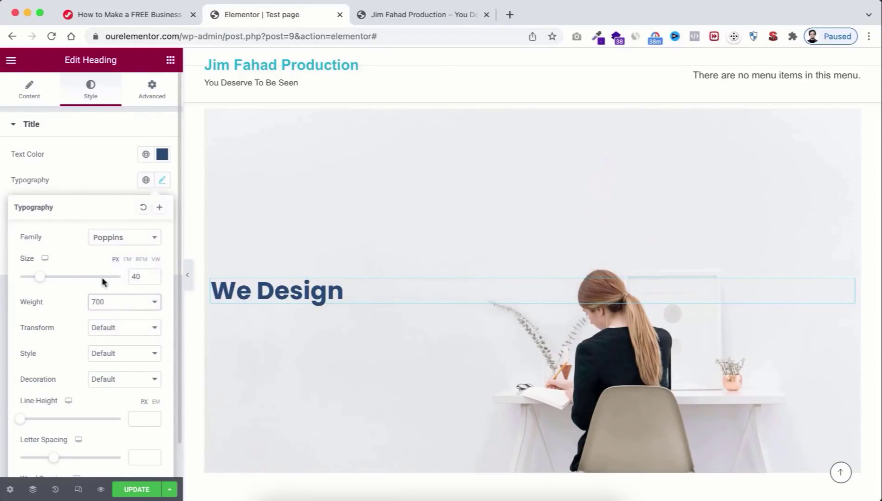
pyautogui.click(109, 330)
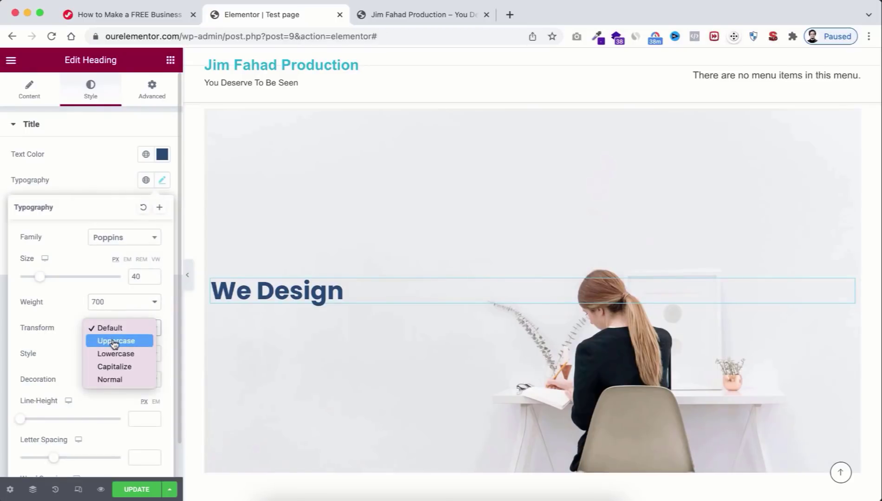
pyautogui.click(114, 342)
pyautogui.click(115, 332)
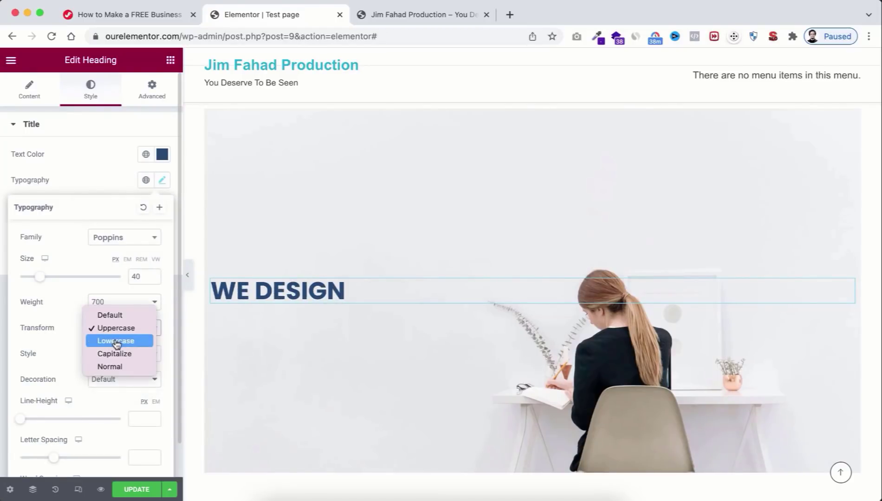
pyautogui.click(116, 341)
pyautogui.click(116, 331)
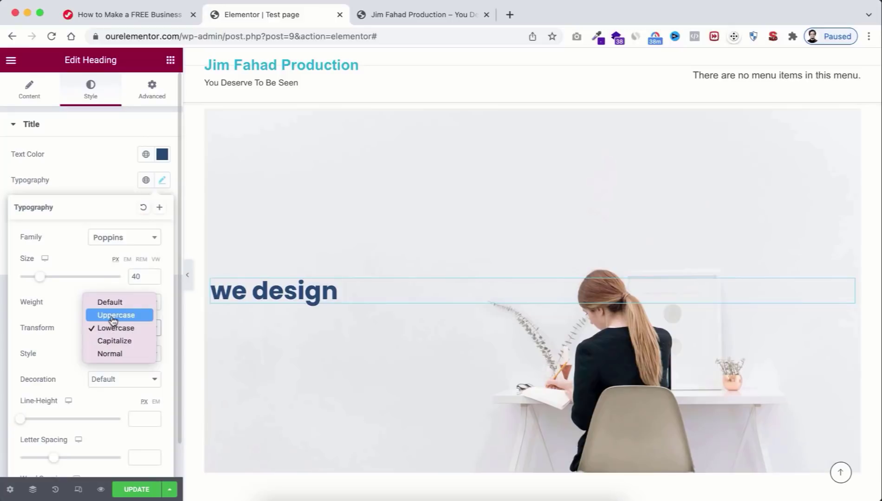
pyautogui.click(115, 315)
pyautogui.click(103, 184)
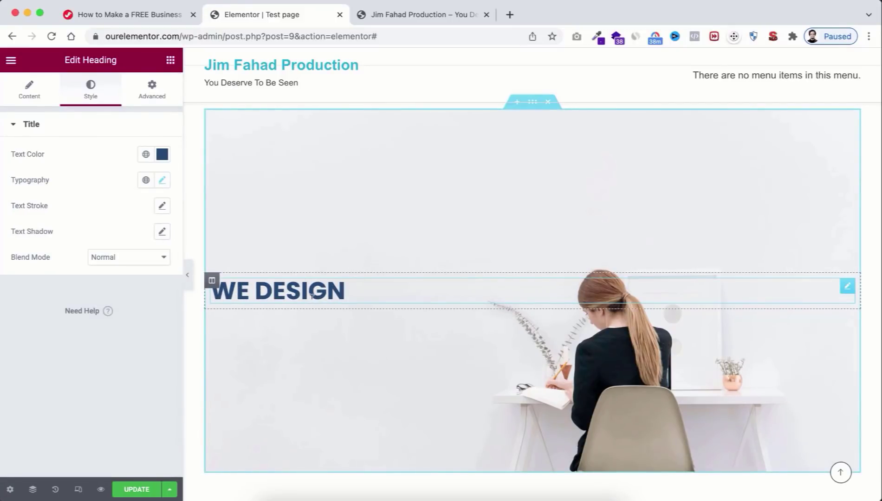
# Duplicate the heading and retype it as 'your dream ideas' / 'intor reality' on two lines
pyautogui.rightClick(356, 291)
pyautogui.click(392, 321)
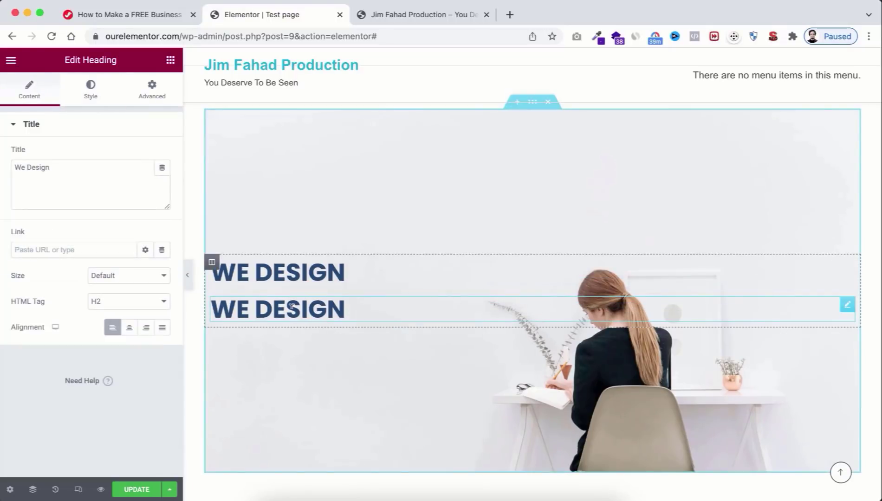
pyautogui.tripleClick(291, 306)
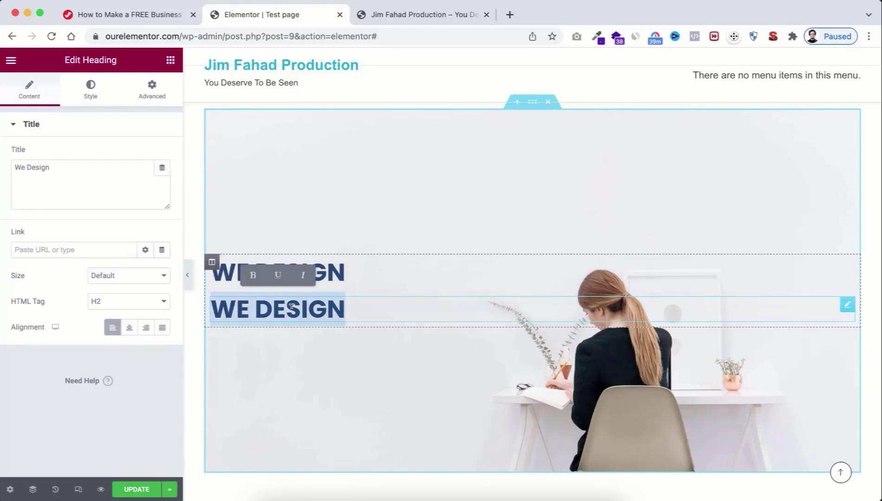
pyautogui.write('your dream')
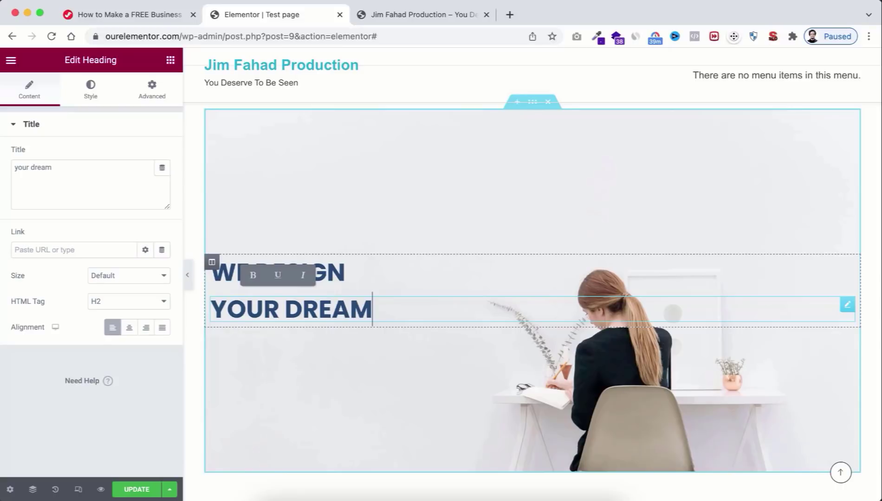
pyautogui.write(' ideas')
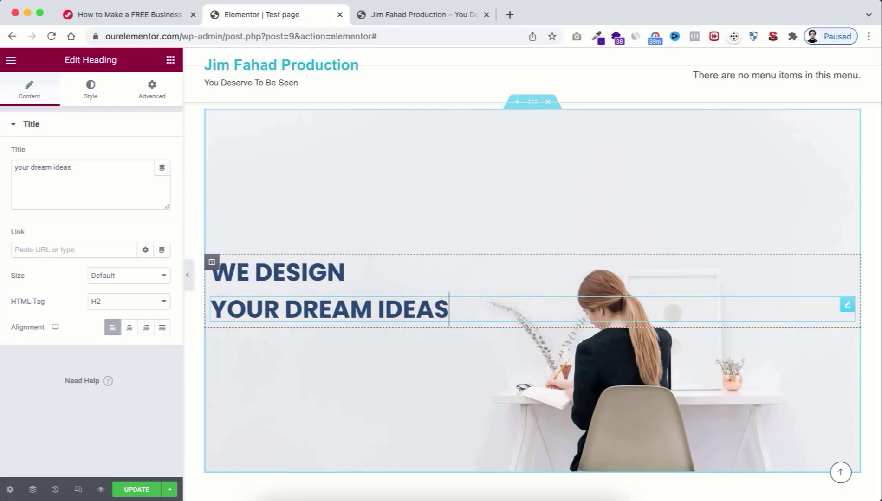
pyautogui.press('Return')
pyautogui.write('i')
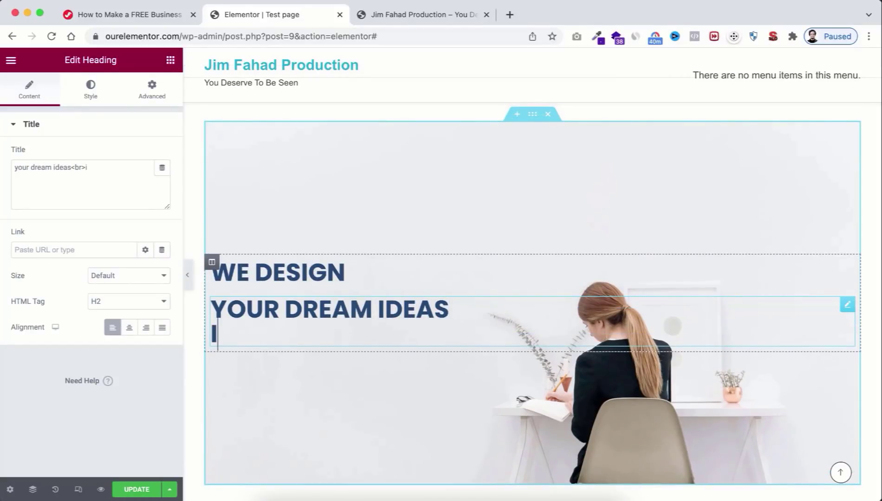
pyautogui.write('ntor reality')
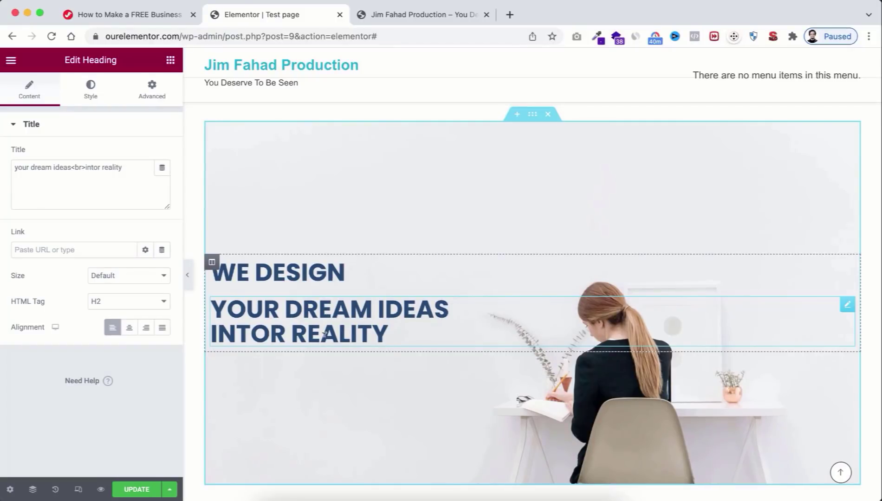
# Enlarge the new heading to 57 px and add a text paragraph beneath the headings
pyautogui.click(91, 93)
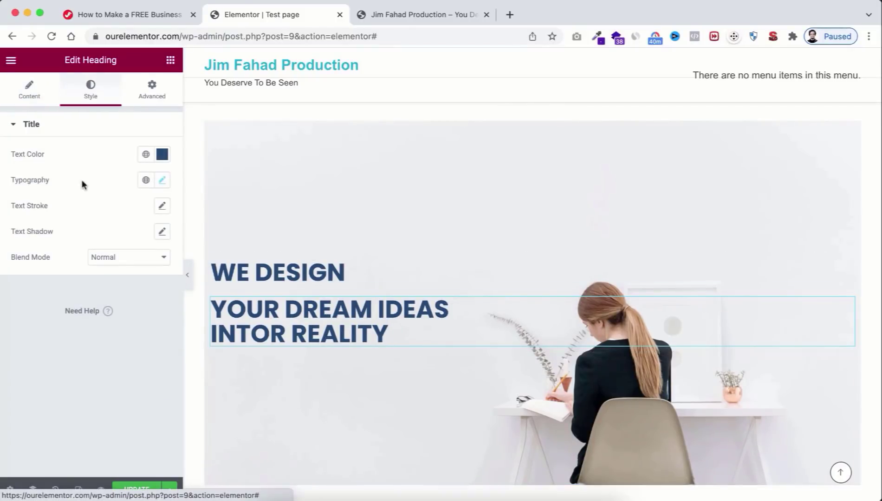
pyautogui.click(162, 181)
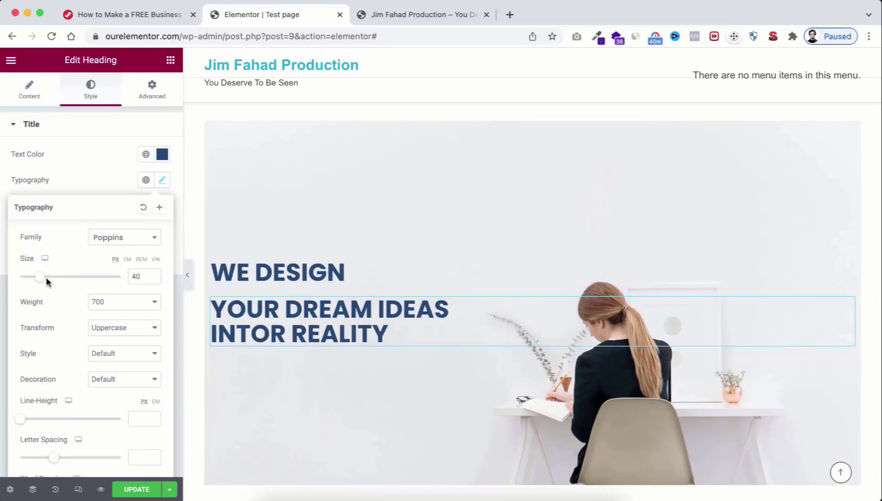
pyautogui.moveTo(41, 279); pyautogui.dragTo(49, 279)
pyautogui.click(81, 182)
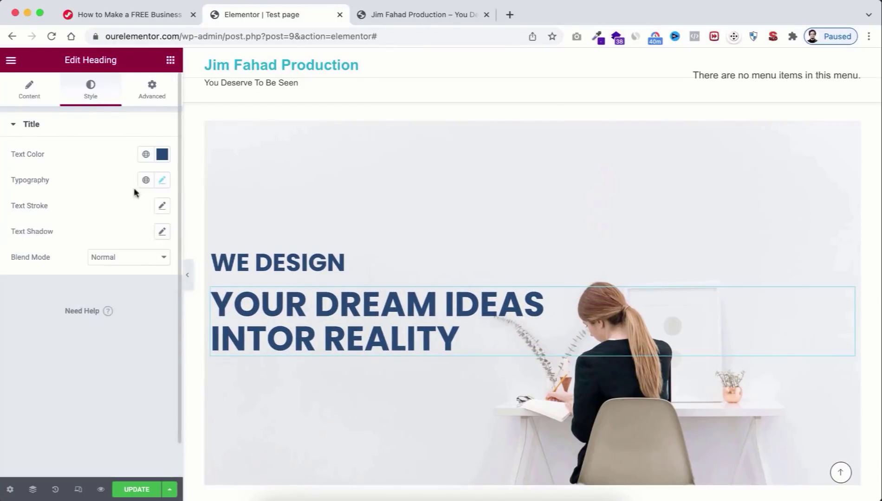
pyautogui.click(170, 61)
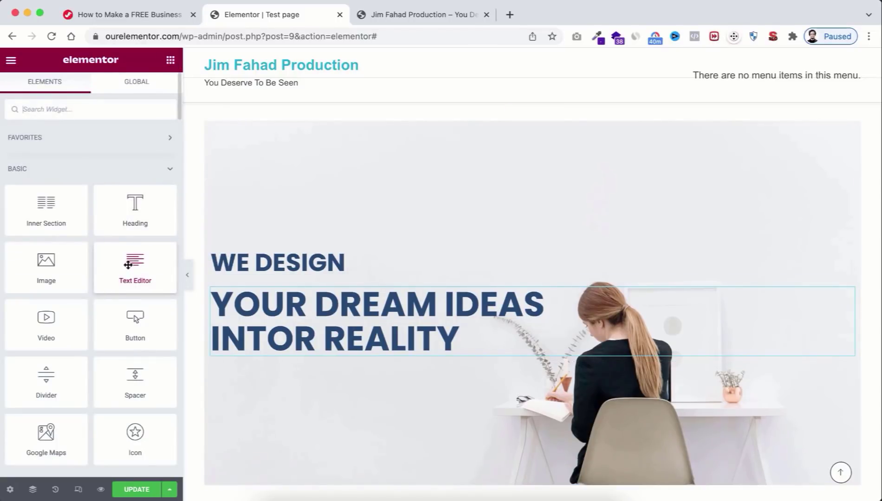
pyautogui.moveTo(128, 265); pyautogui.dragTo(288, 357)
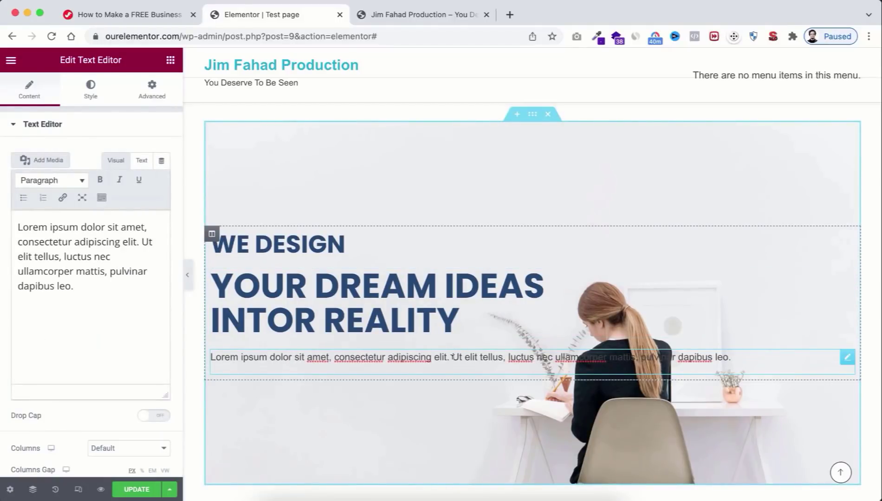
# Split the paragraph at 'Ut' and paste an extra copy of the Ut elit sentence
pyautogui.click(452, 357)
pyautogui.press('Return')
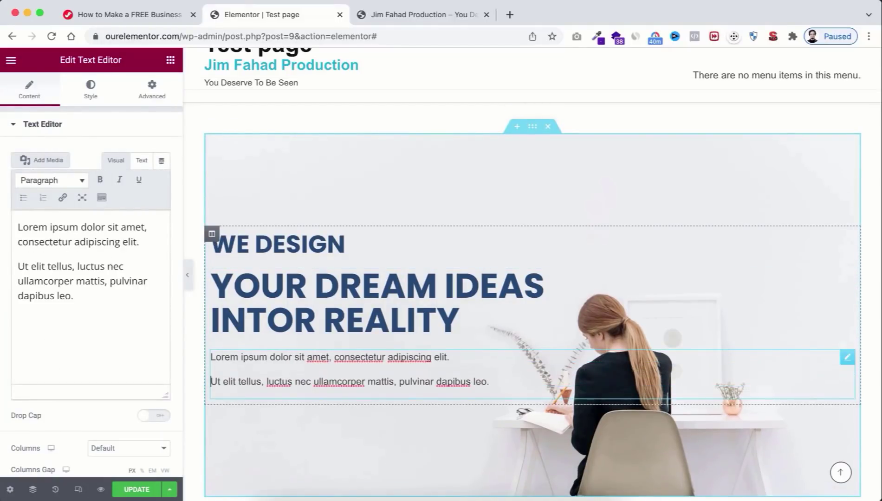
pyautogui.tripleClick(74, 295)
pyautogui.press('super+c')
pyautogui.click(75, 295)
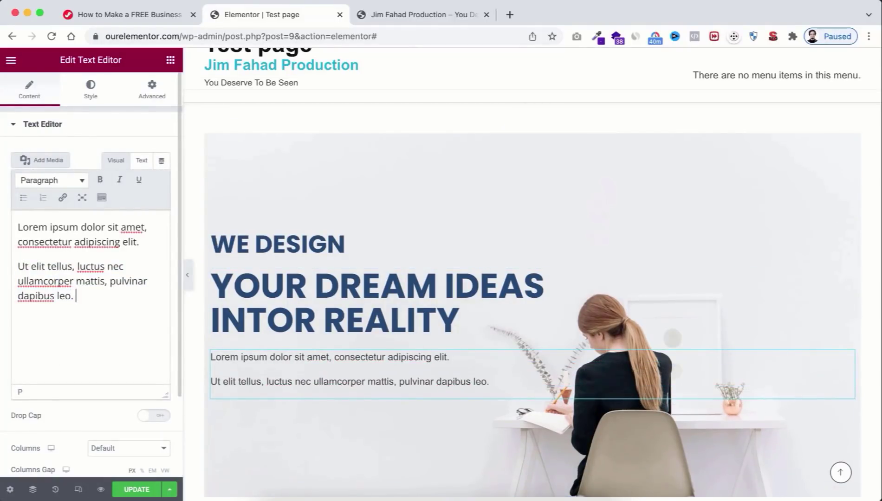
pyautogui.press('super+v')
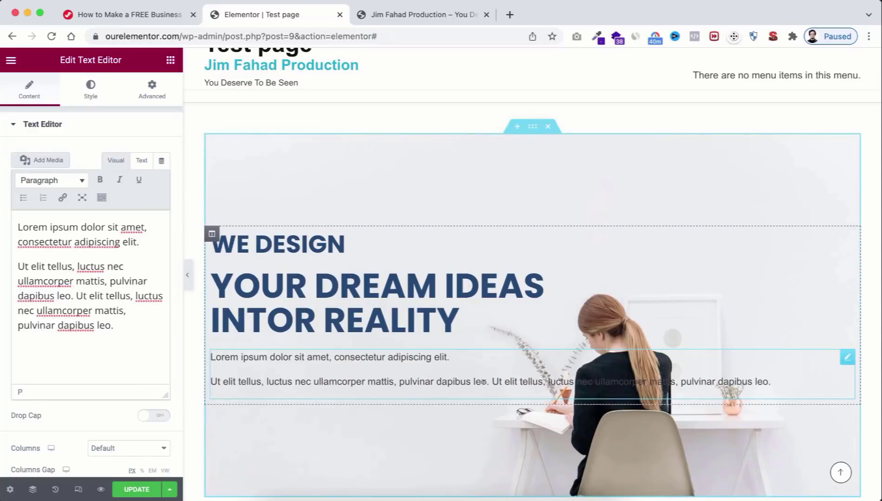
pyautogui.click(492, 381)
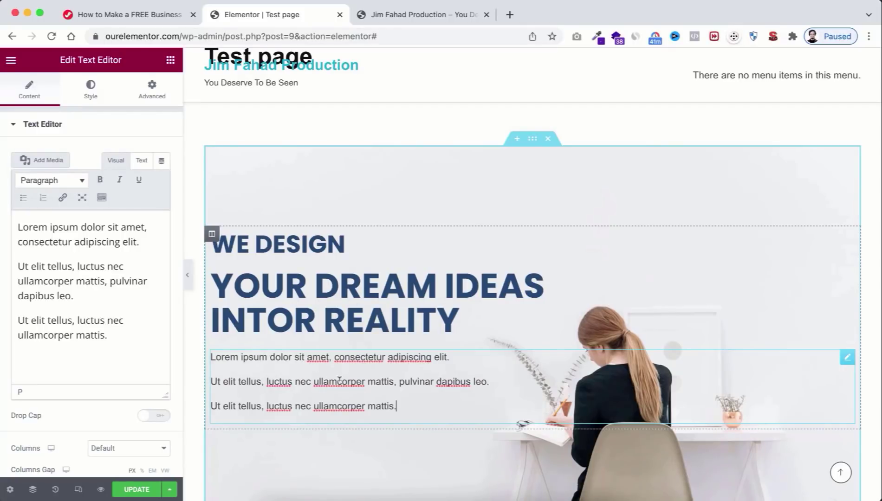
# Tighten the paragraph line height to 9 and add a Button widget below it
pyautogui.click(91, 89)
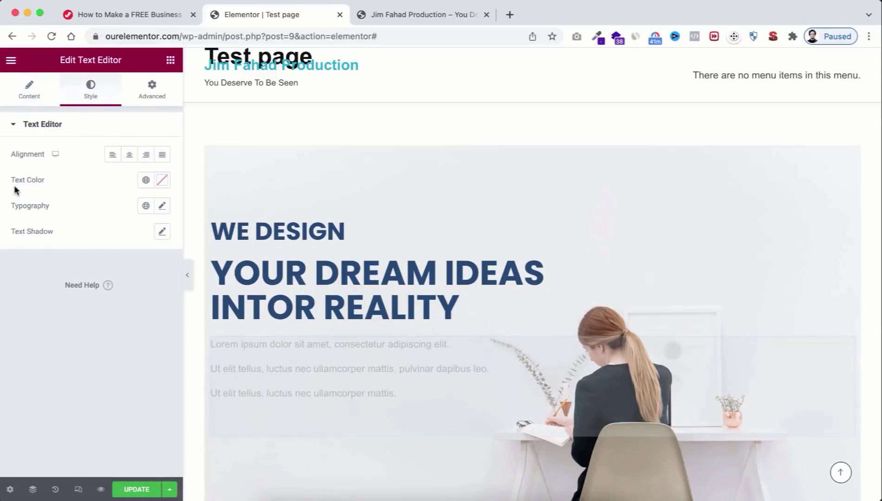
pyautogui.click(164, 206)
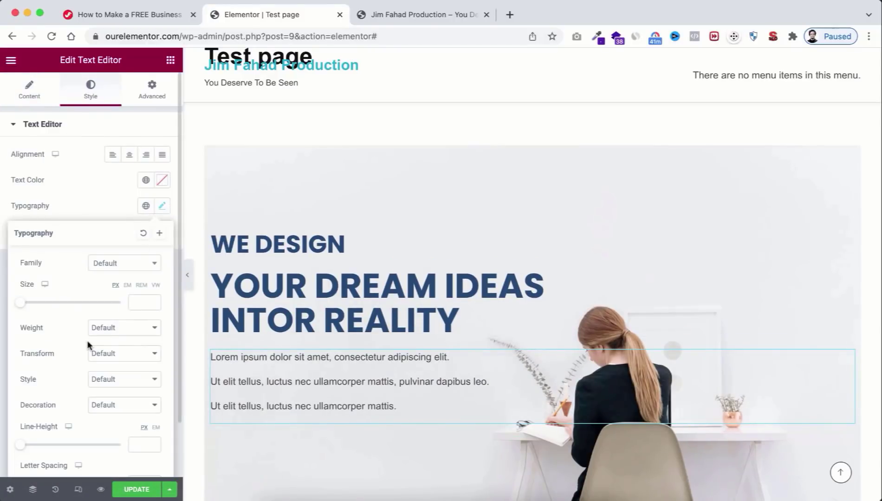
pyautogui.scroll(-2, 79, 390)
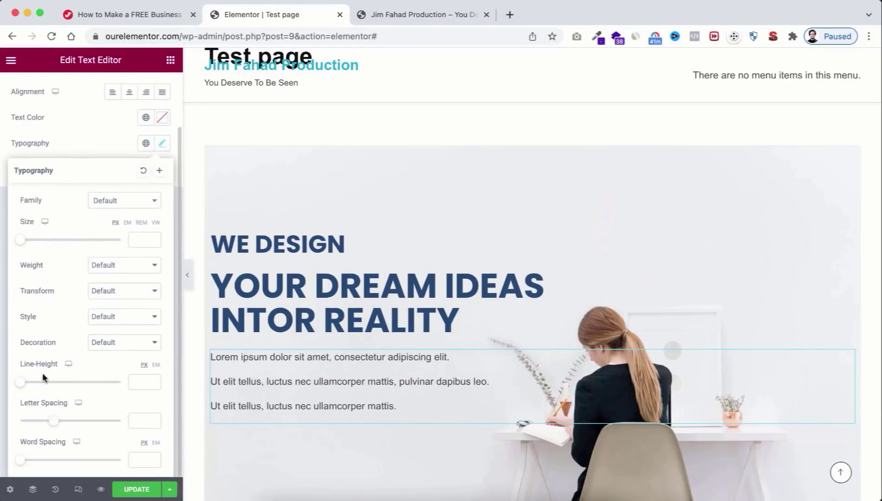
pyautogui.moveTo(20, 383); pyautogui.dragTo(29, 386)
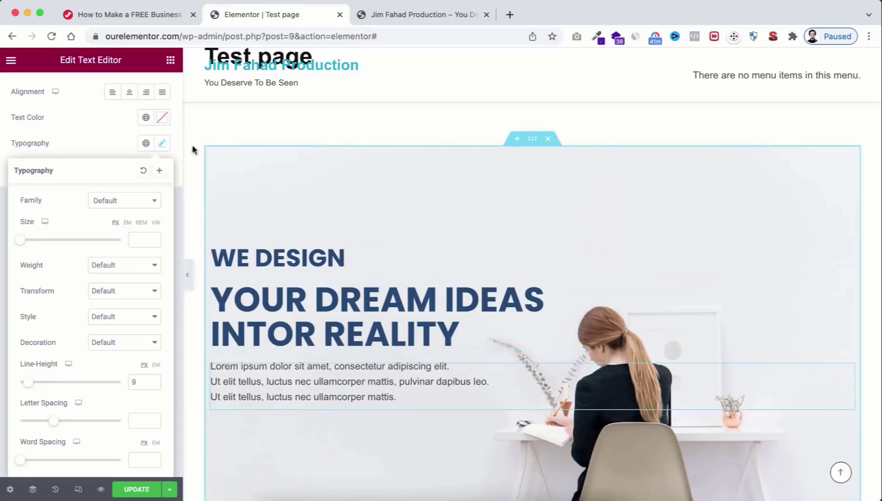
pyautogui.scroll(3, 118, 121)
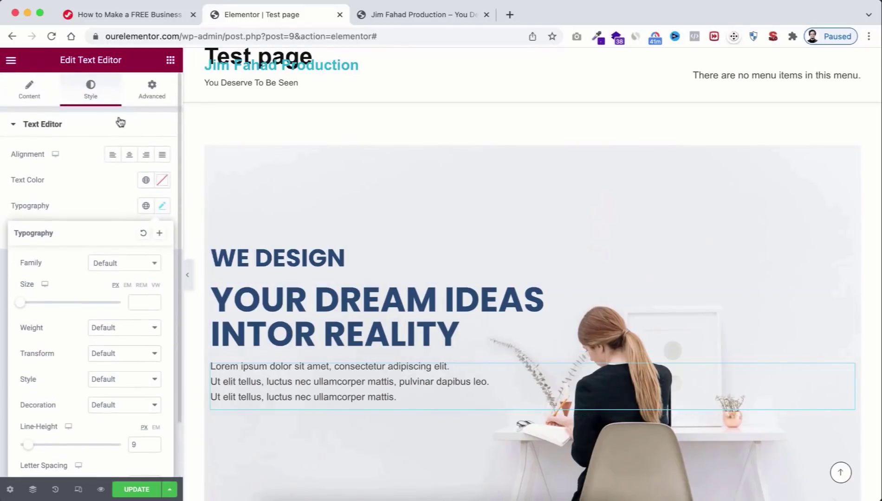
pyautogui.click(170, 60)
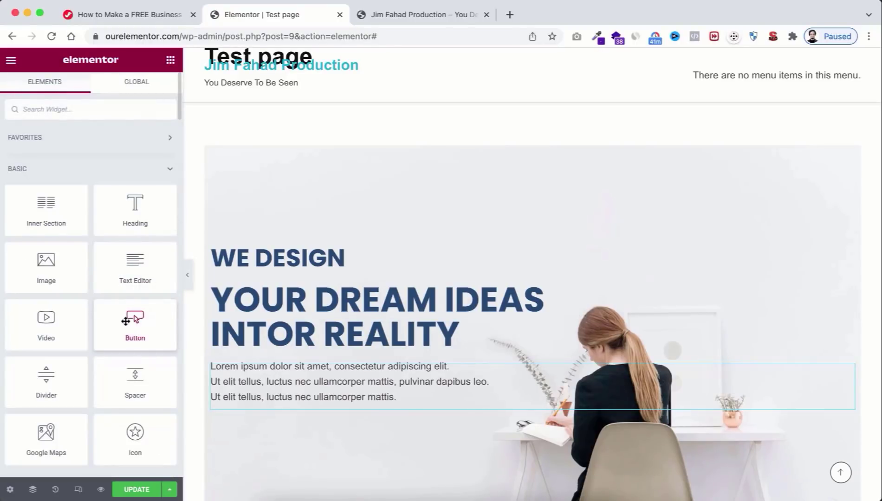
pyautogui.moveTo(125, 321); pyautogui.dragTo(284, 414)
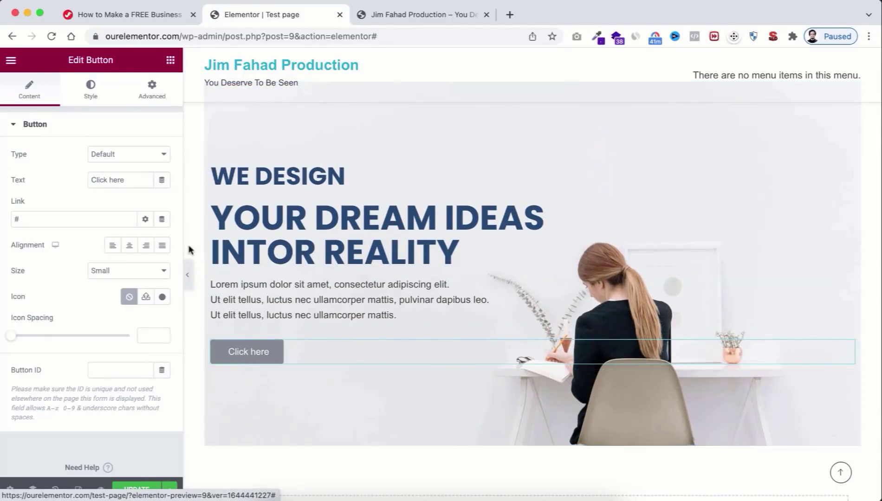
# Change the button label to 'Read More' and link it to the site's web address
pyautogui.moveTo(127, 177); pyautogui.dragTo(93, 178)
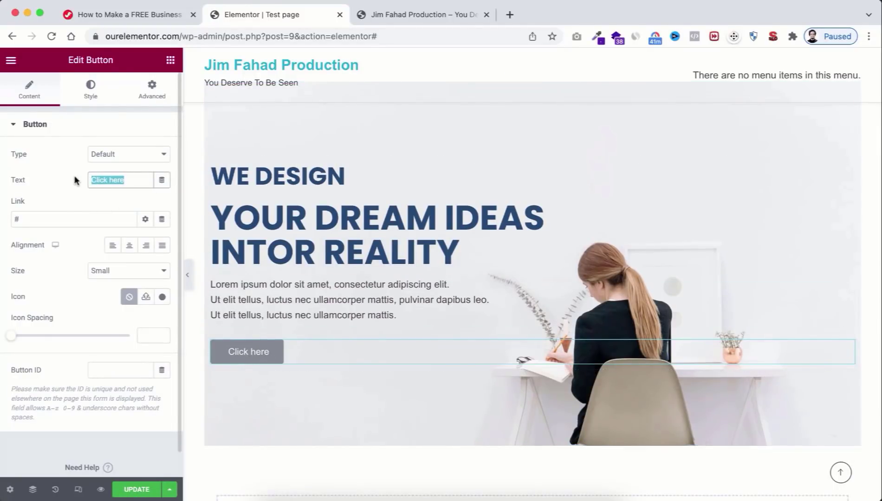
pyautogui.write('Read More')
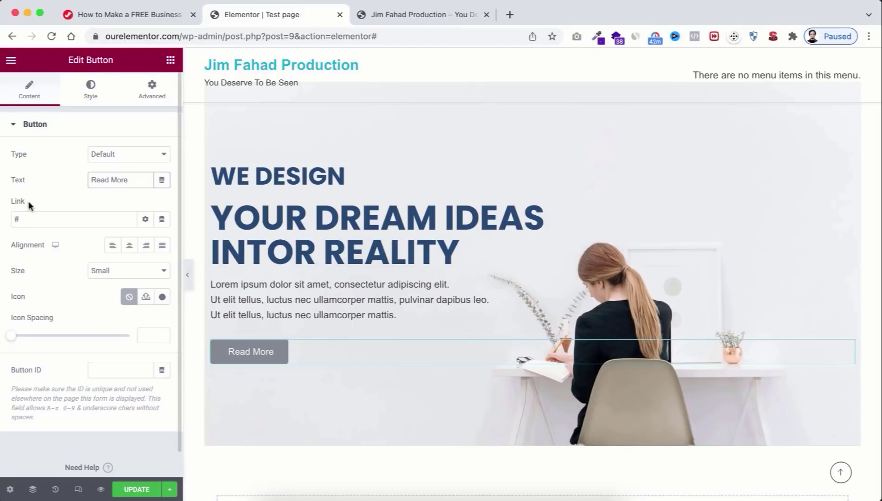
pyautogui.click(28, 218)
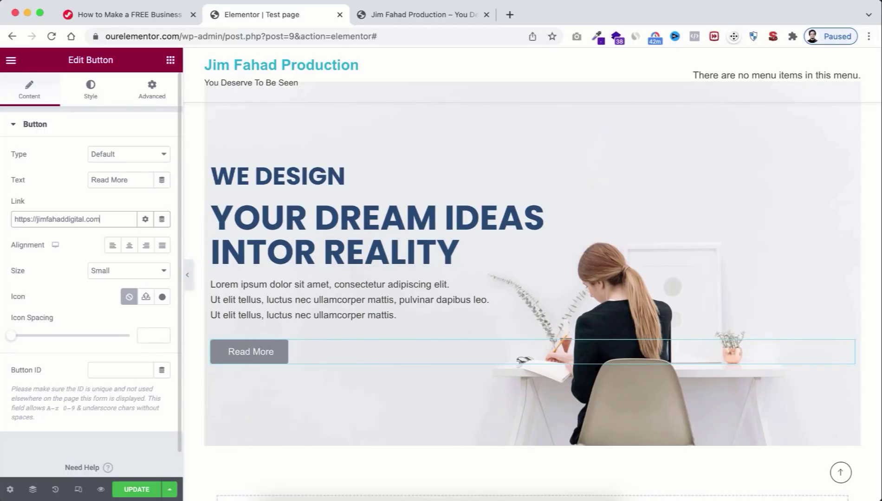
# Set the button alignment to Left and its size to Medium
pyautogui.click(129, 248)
pyautogui.click(146, 246)
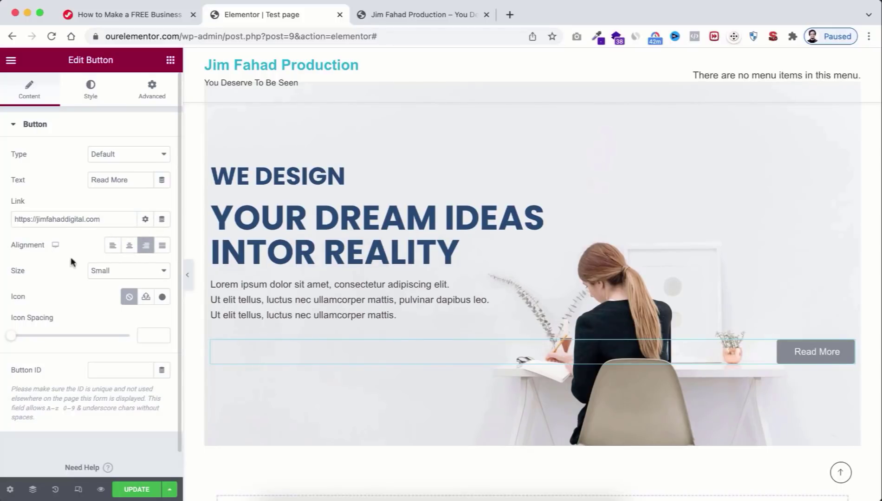
pyautogui.click(113, 246)
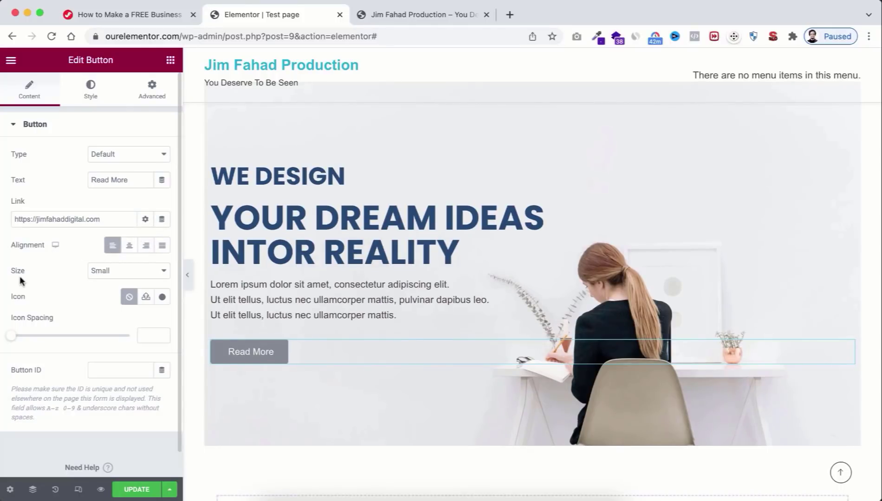
pyautogui.click(117, 272)
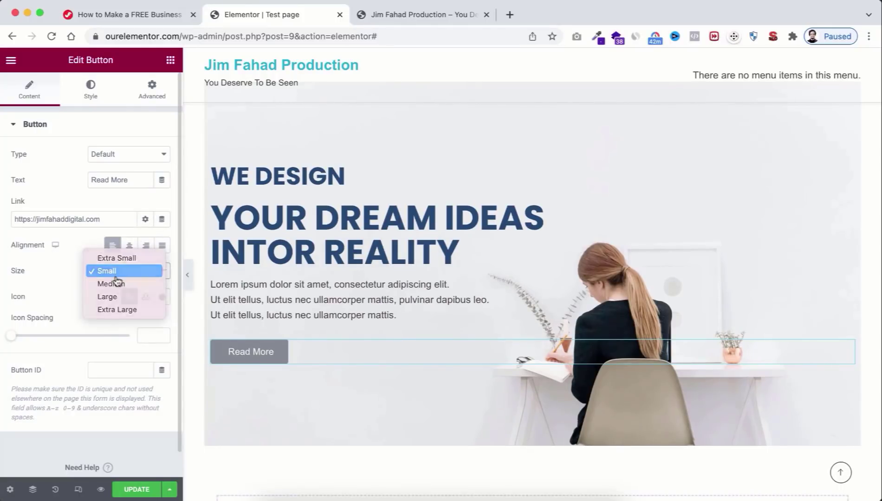
pyautogui.click(114, 271)
pyautogui.click(115, 271)
pyautogui.click(114, 284)
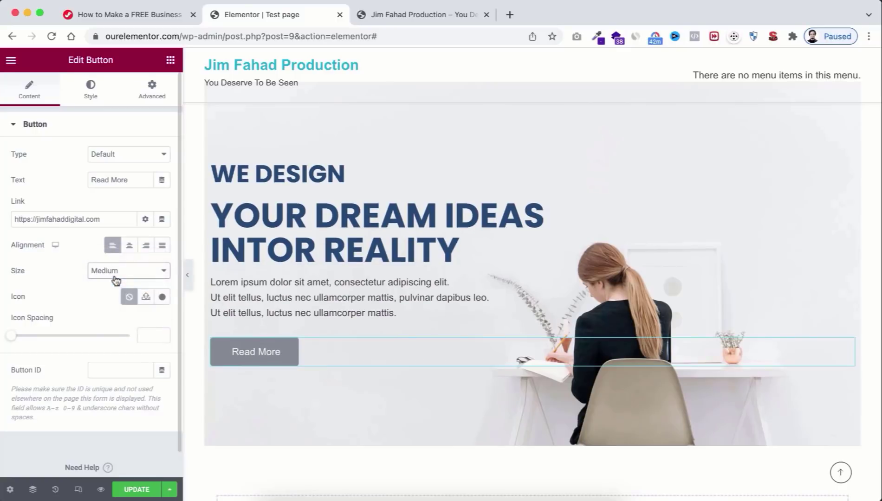
pyautogui.click(114, 276)
pyautogui.click(115, 285)
pyautogui.click(118, 272)
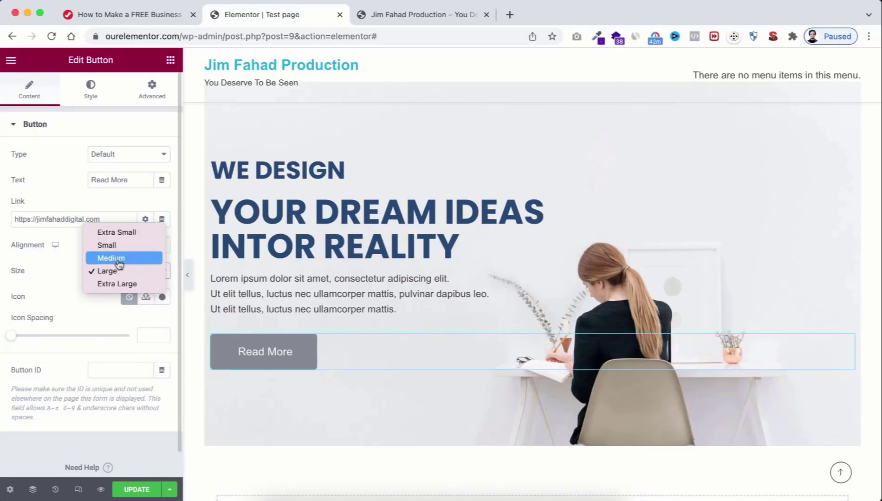
pyautogui.click(120, 262)
pyautogui.click(119, 263)
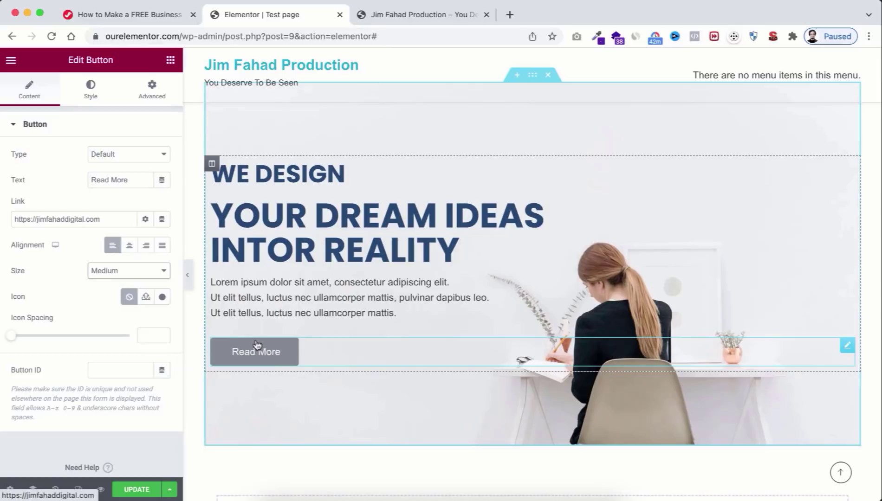
pyautogui.click(90, 95)
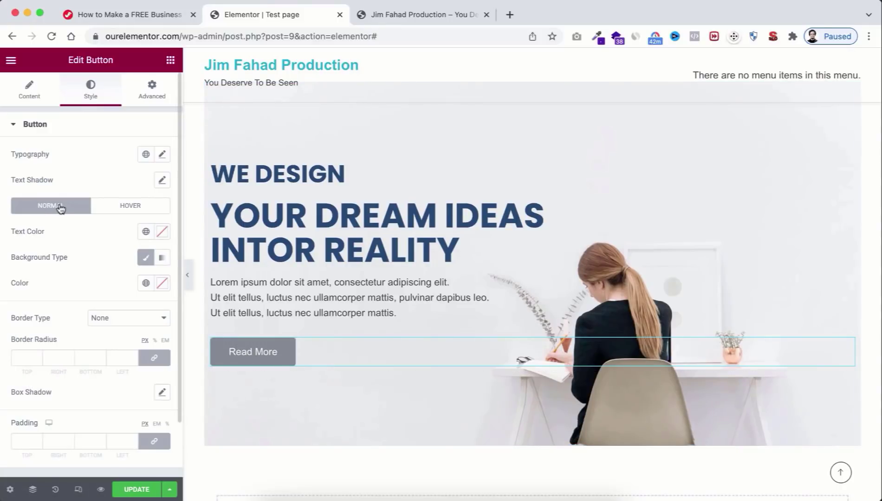
# Give the button a black (#000000) background in its normal state
pyautogui.click(162, 283)
pyautogui.click(128, 416)
pyautogui.moveTo(128, 416); pyautogui.dragTo(129, 432)
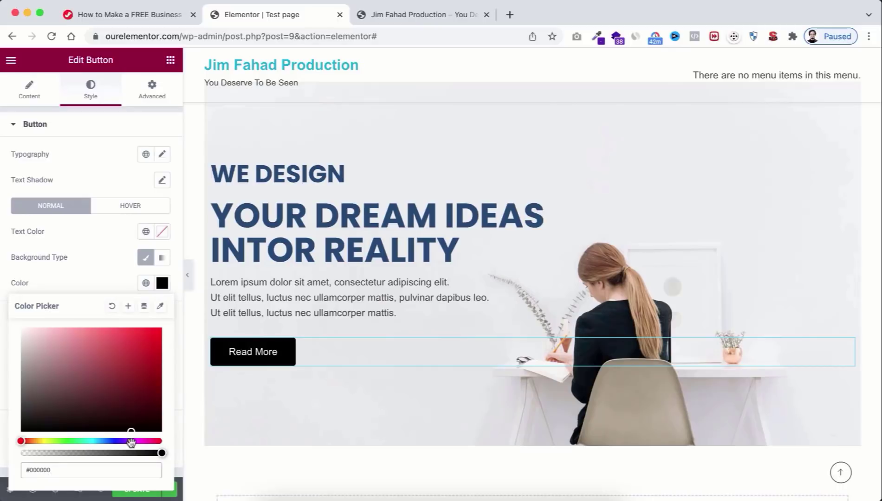
pyautogui.click(100, 280)
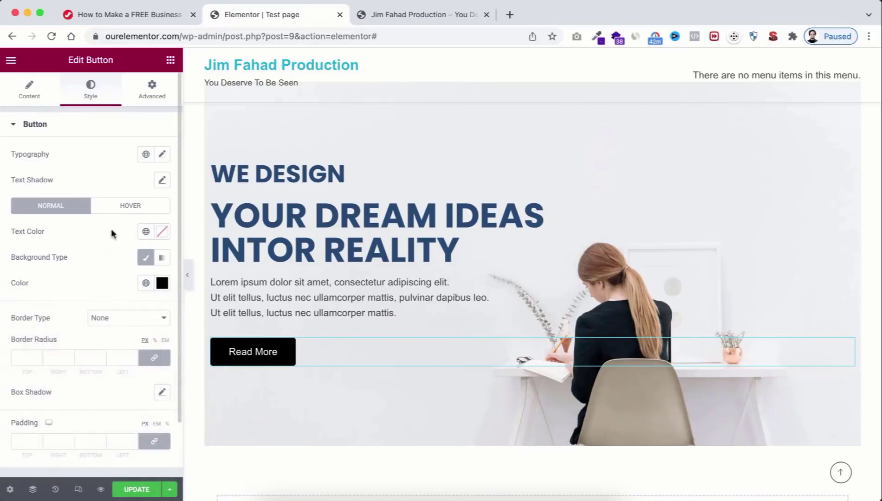
# Make the button's hover background dark purple (#322066)
pyautogui.click(133, 209)
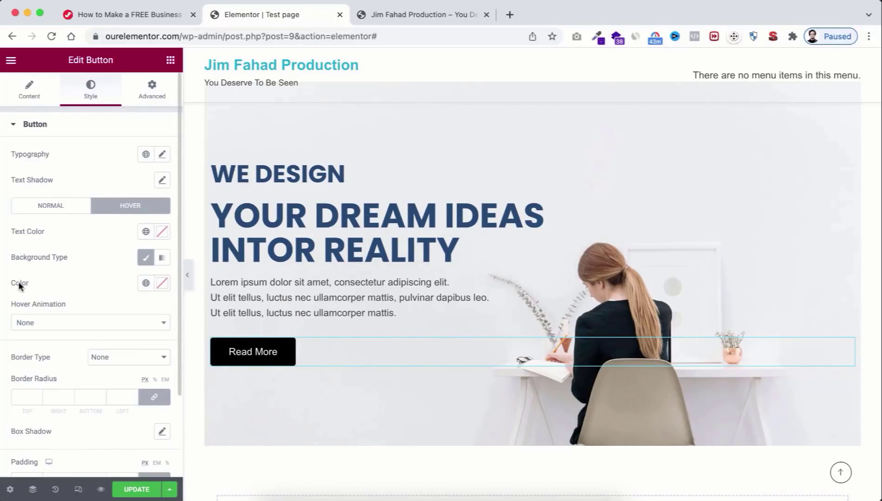
pyautogui.click(161, 284)
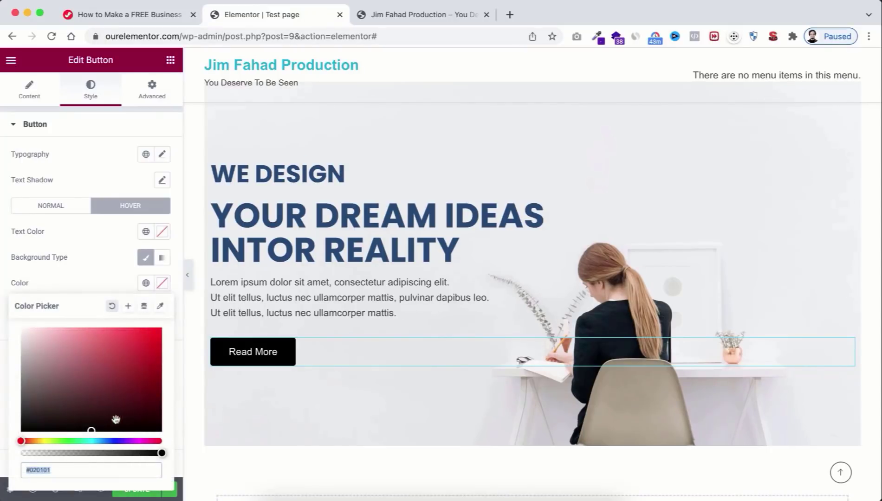
pyautogui.click(118, 441)
pyautogui.moveTo(120, 406); pyautogui.dragTo(117, 390)
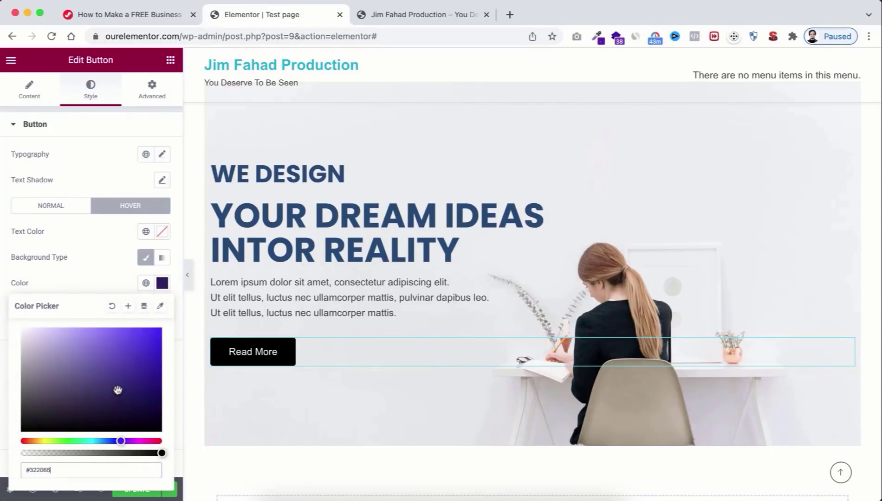
pyautogui.click(108, 282)
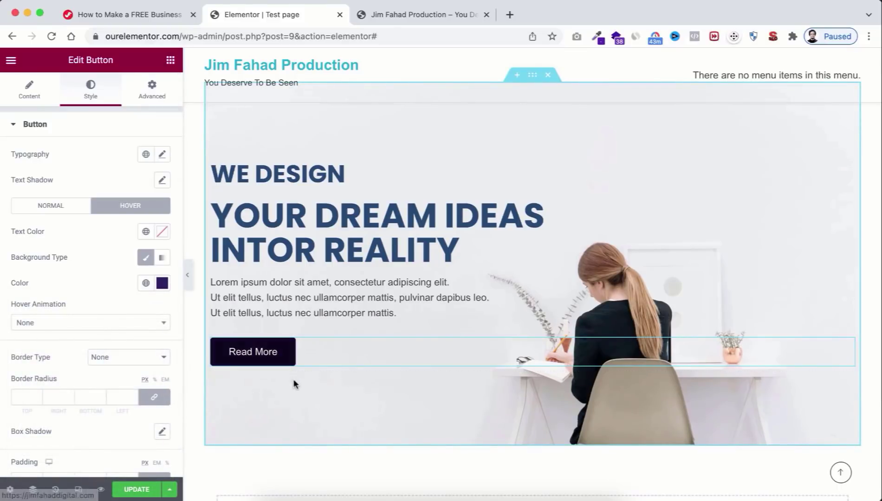
# Scroll up in the preview and open the hero section's settings via its handle
pyautogui.scroll(2, 439, 357)
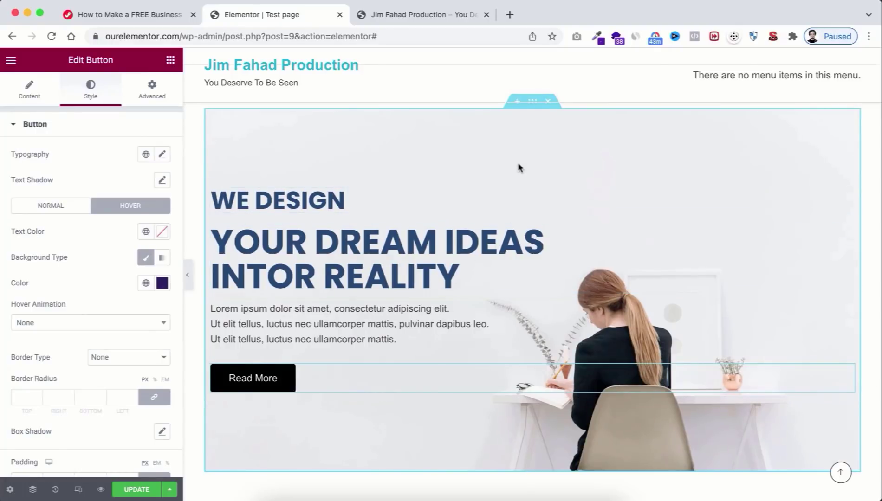
pyautogui.scroll(1, 519, 167)
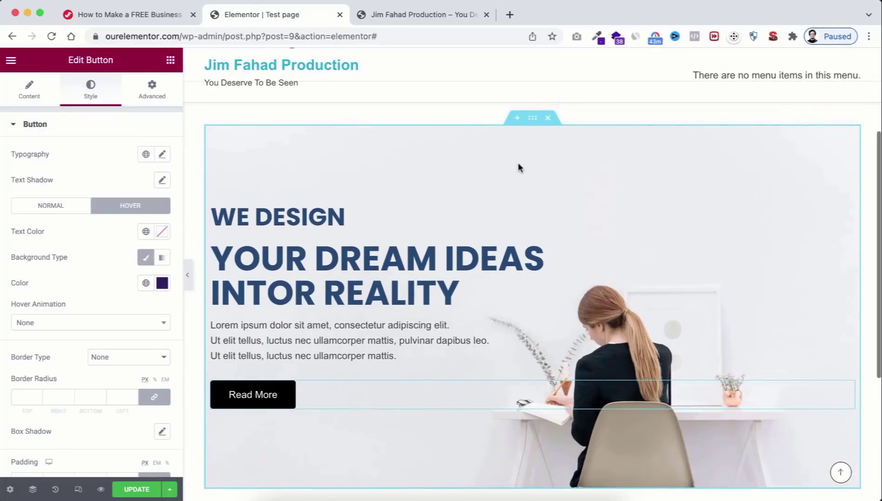
pyautogui.click(533, 121)
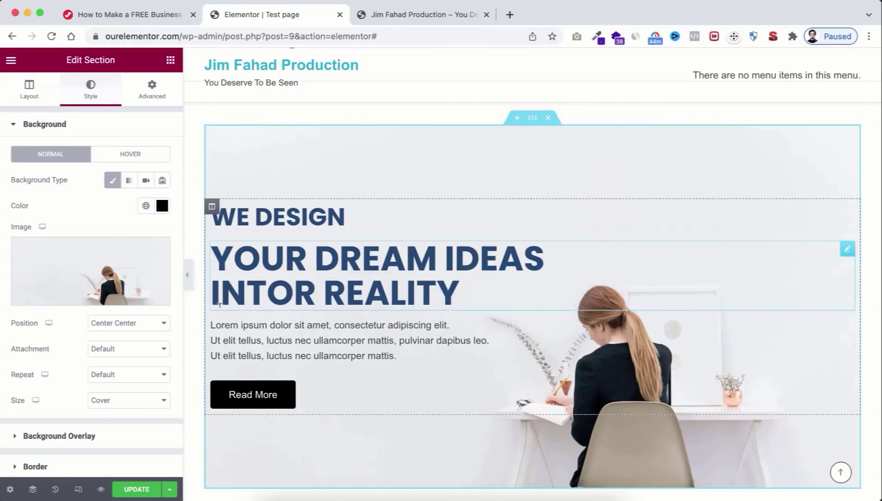
pyautogui.scroll(-1, 352, 149)
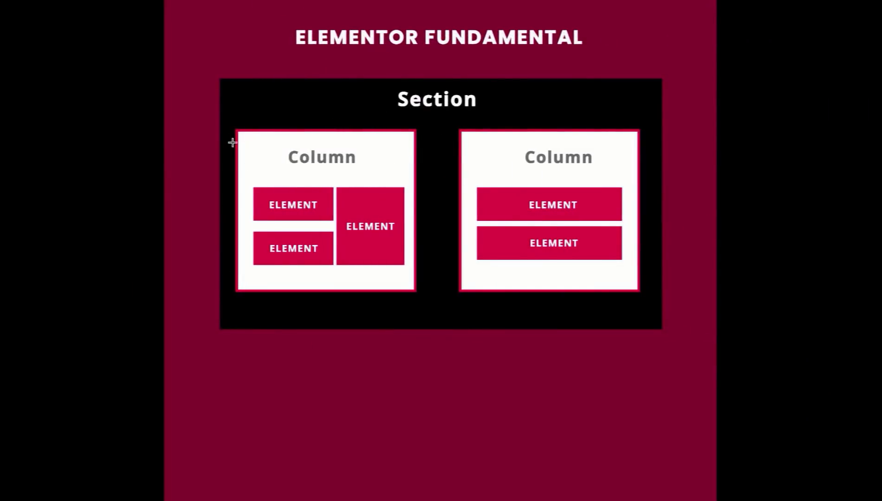
pyautogui.hotkey('ctrl', 'Left')
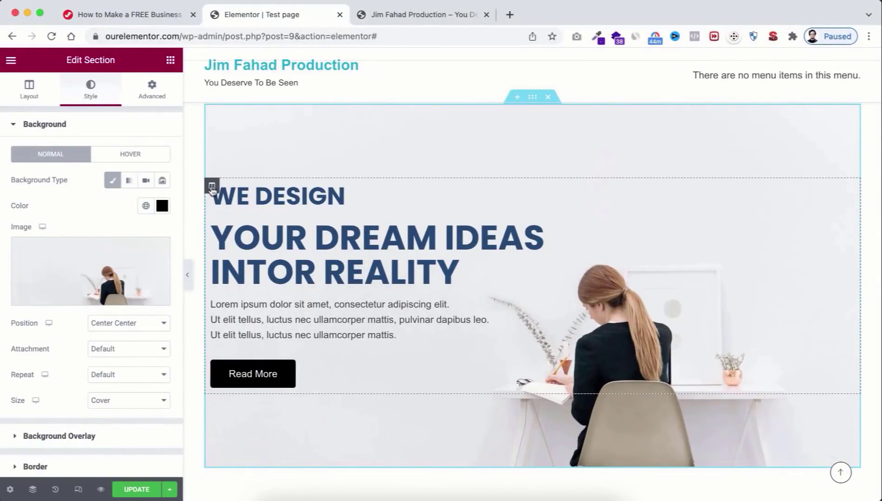
# In the hero column's Advanced tab, set padding to 50 px left with 0 on the top, right and bottom
pyautogui.click(212, 187)
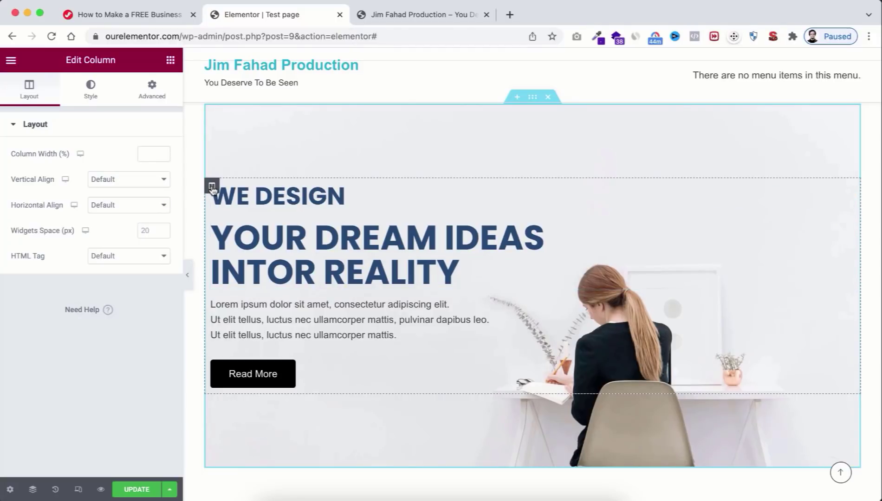
pyautogui.click(152, 91)
pyautogui.click(25, 217)
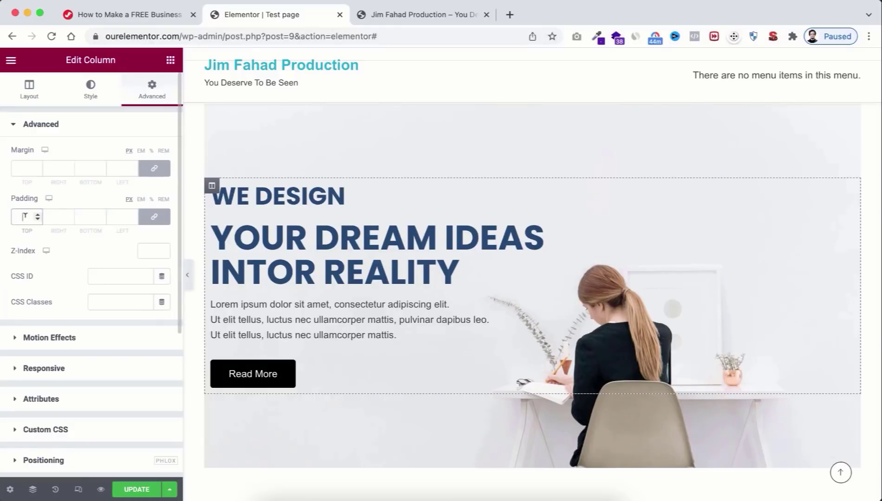
pyautogui.write('50')
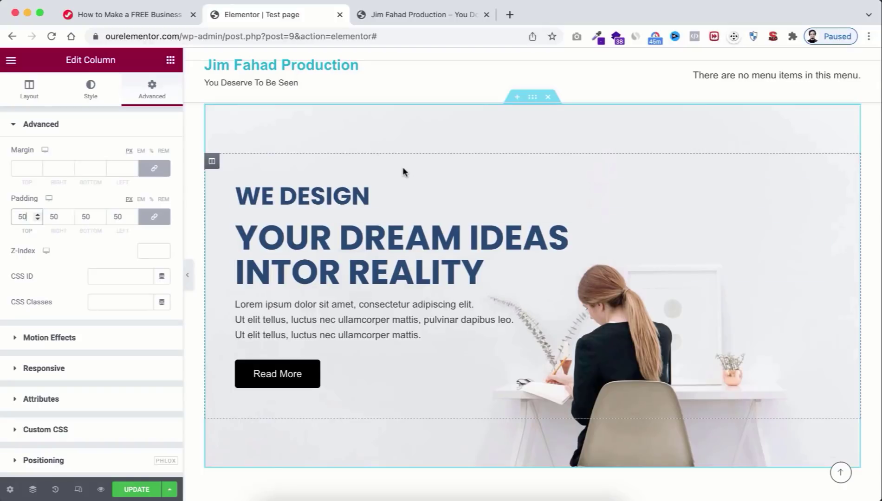
pyautogui.click(157, 219)
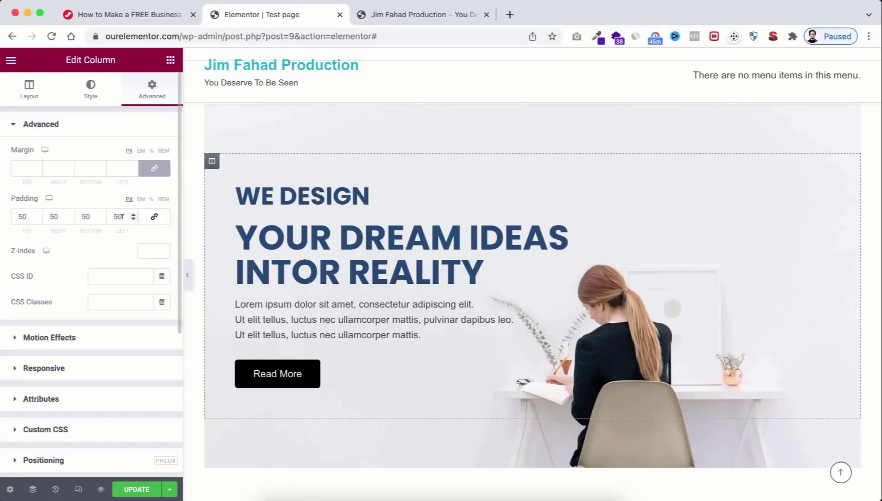
pyautogui.doubleClick(86, 217)
pyautogui.write('0')
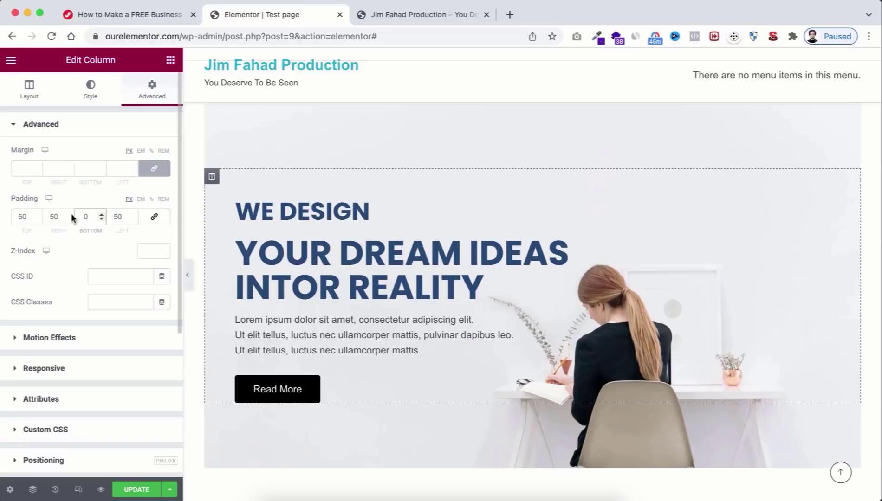
pyautogui.doubleClick(55, 217)
pyautogui.write('0')
pyautogui.hotkey('shift', 'Tab')
pyautogui.write('0')
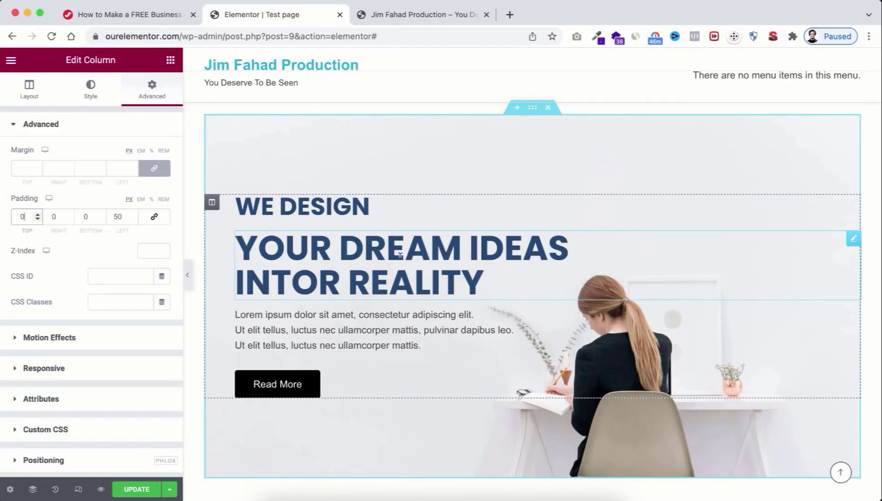
pyautogui.click(853, 240)
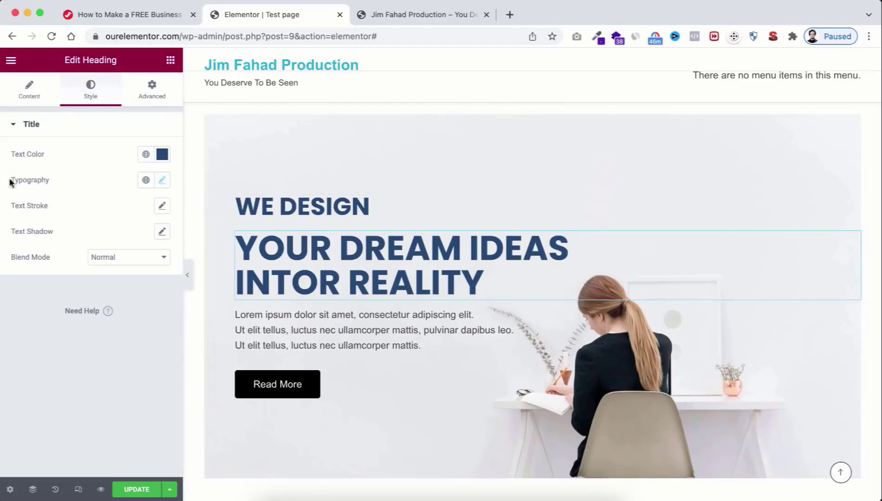
pyautogui.click(34, 98)
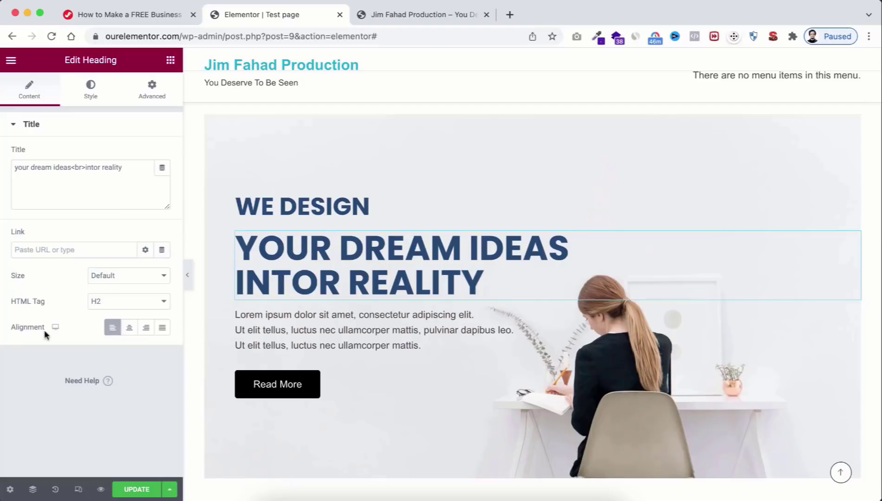
pyautogui.click(96, 87)
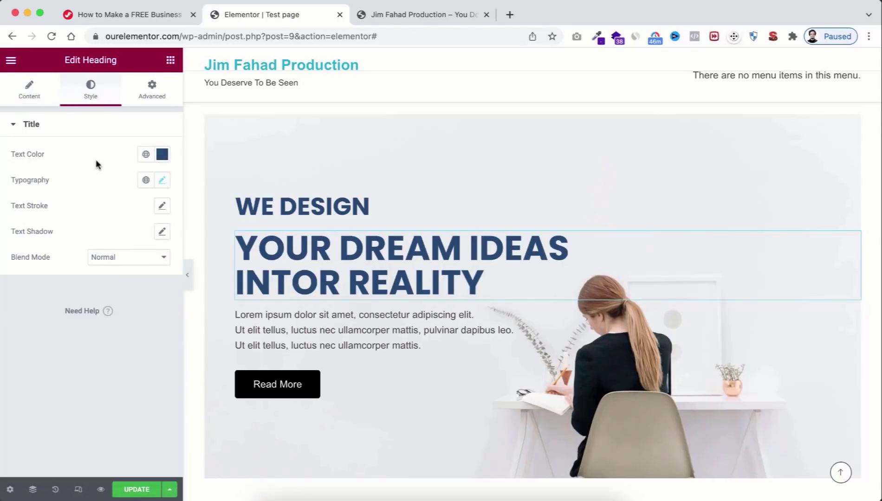
pyautogui.click(162, 180)
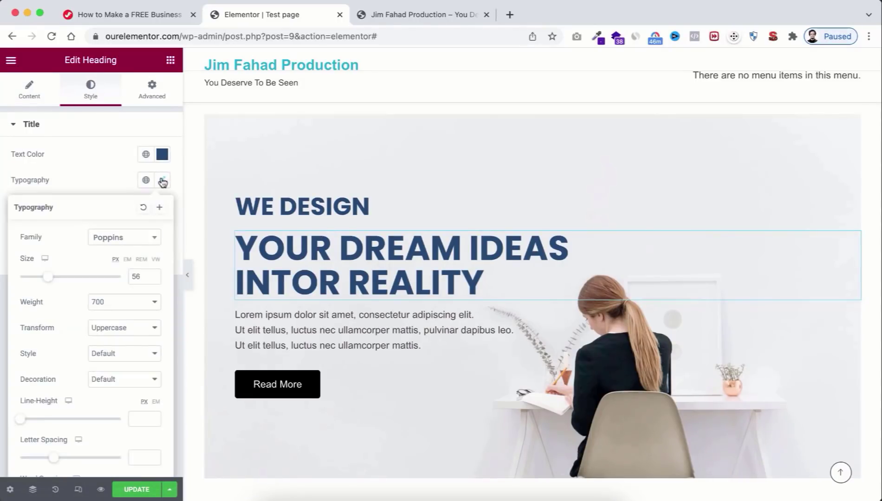
pyautogui.click(110, 168)
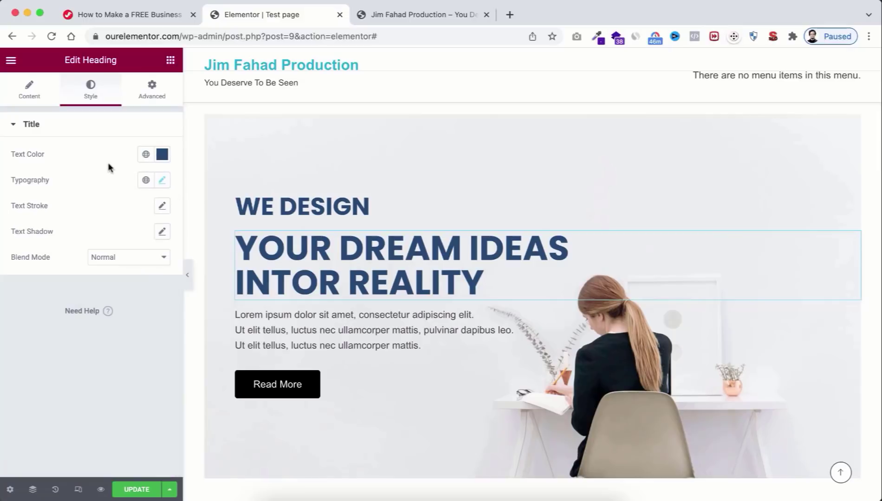
pyautogui.click(152, 89)
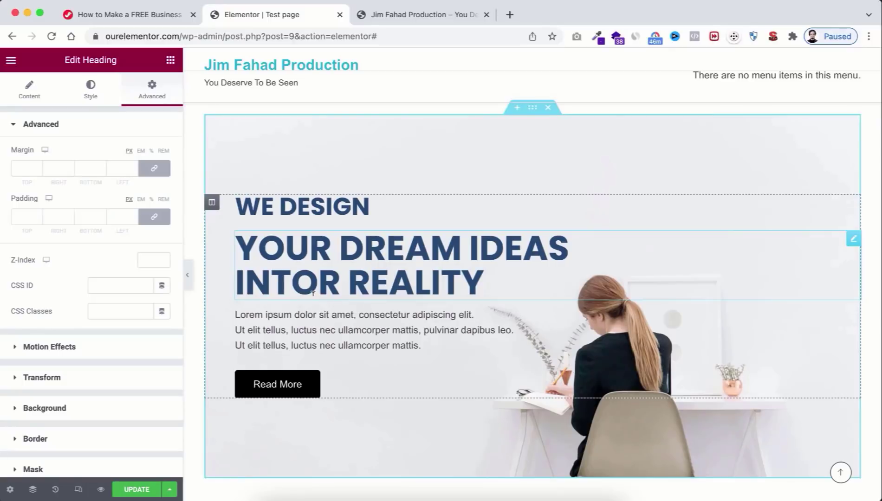
pyautogui.click(212, 204)
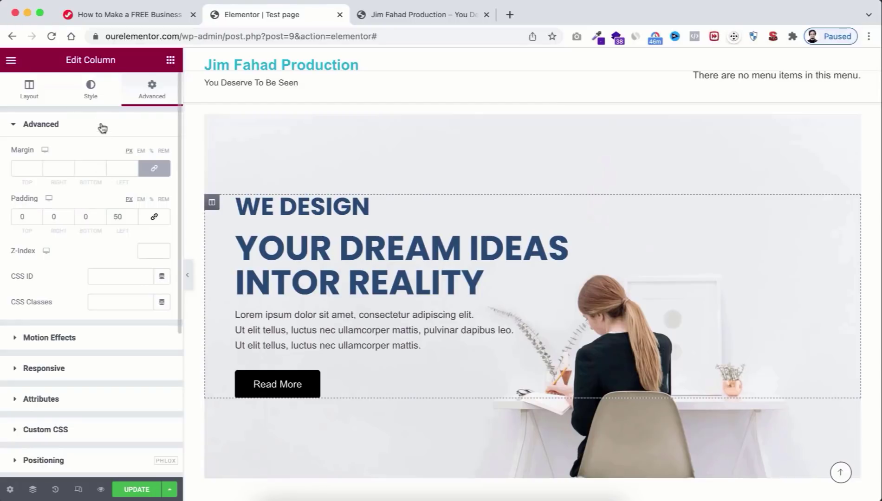
# Review the hero section's Style and Advanced settings, ending on Layout (Boxed, 594 px minimum height)
pyautogui.click(90, 91)
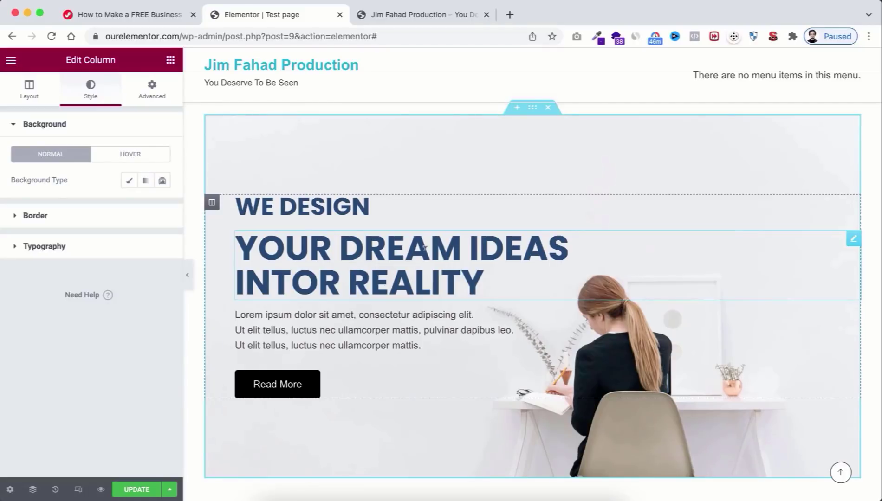
pyautogui.click(533, 112)
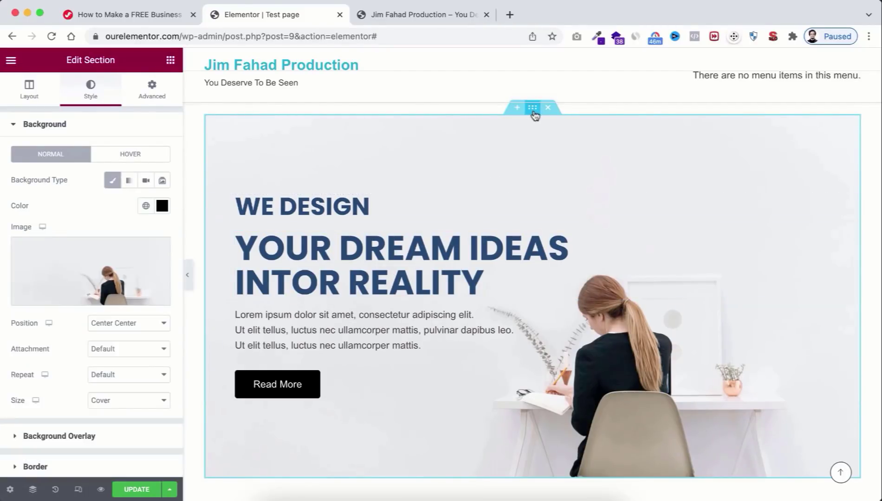
pyautogui.click(31, 94)
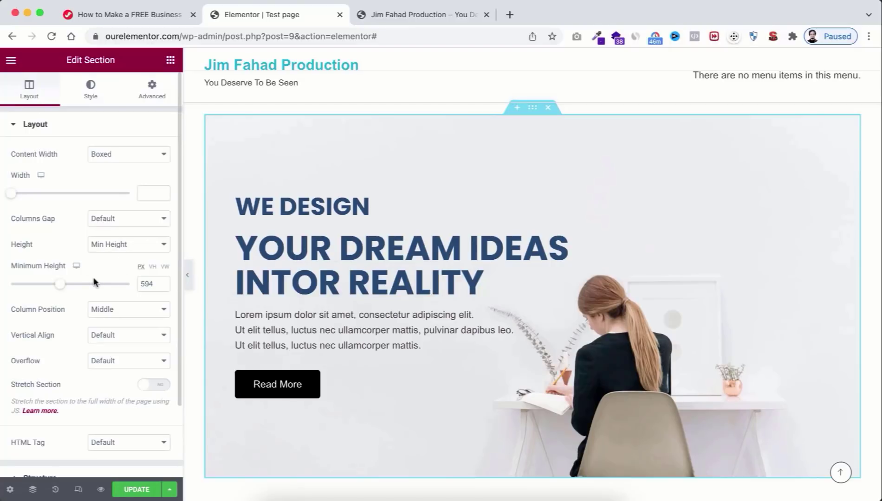
pyautogui.click(88, 92)
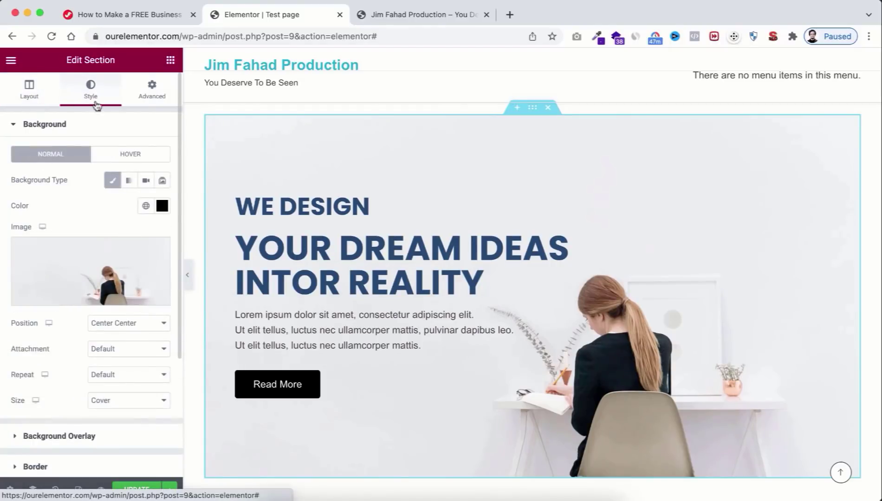
pyautogui.moveTo(128, 262)
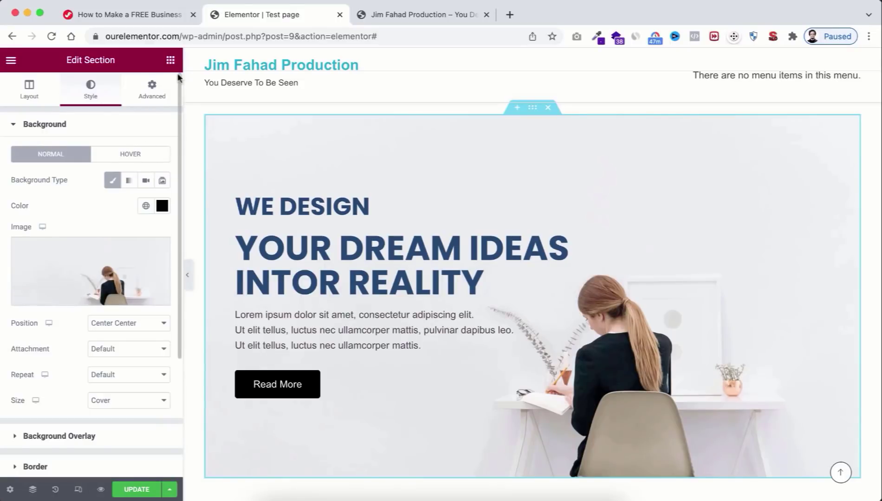
pyautogui.click(148, 94)
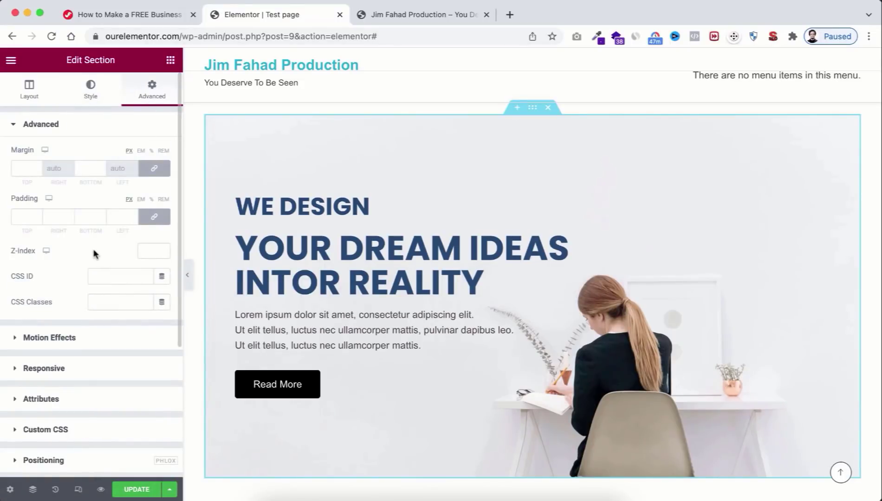
pyautogui.click(29, 91)
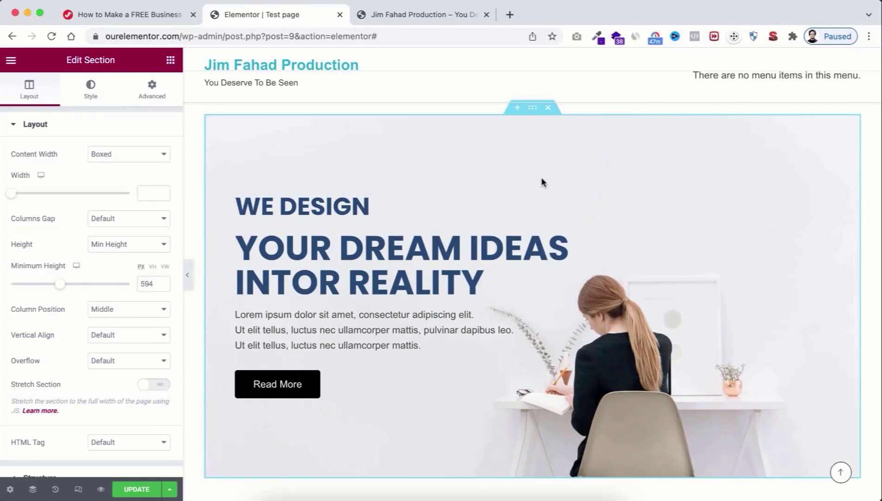
# Save the Test page changes with the green Update button
pyautogui.scroll(-2, 543, 182)
pyautogui.scroll(2, 543, 182)
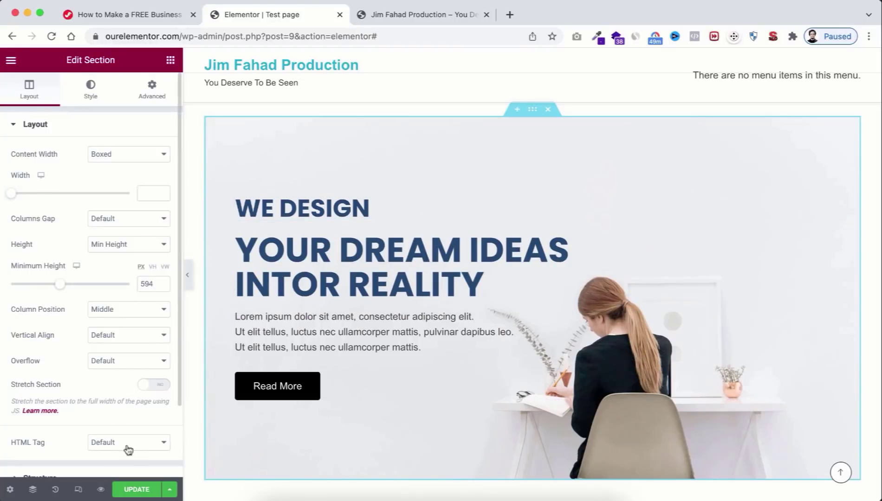
pyautogui.click(137, 490)
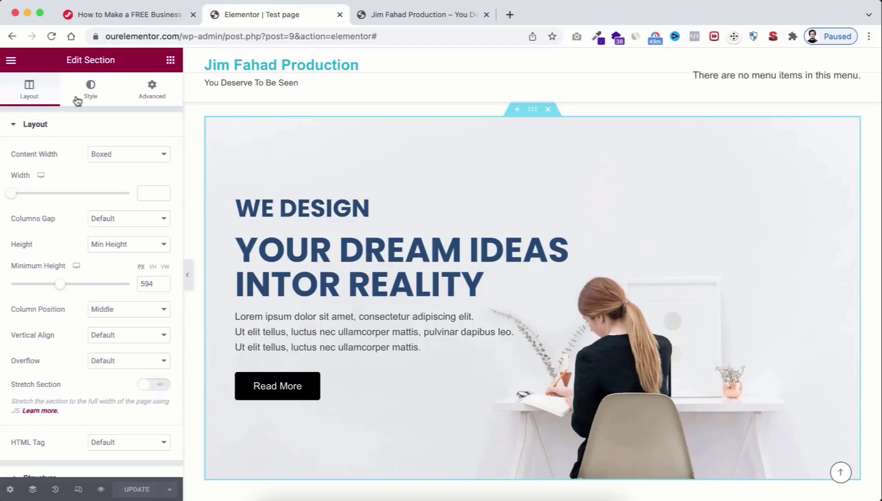
# Exit Elementor to the WordPress dashboard's Test page editor
pyautogui.click(10, 62)
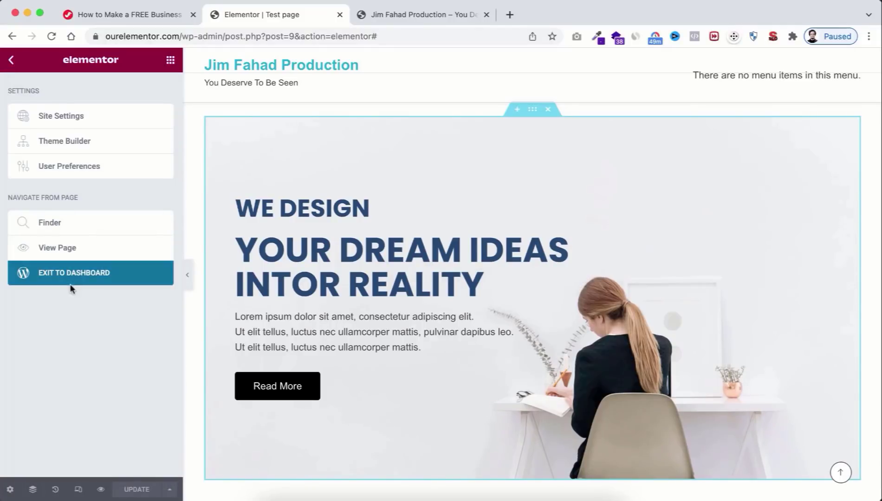
pyautogui.click(90, 281)
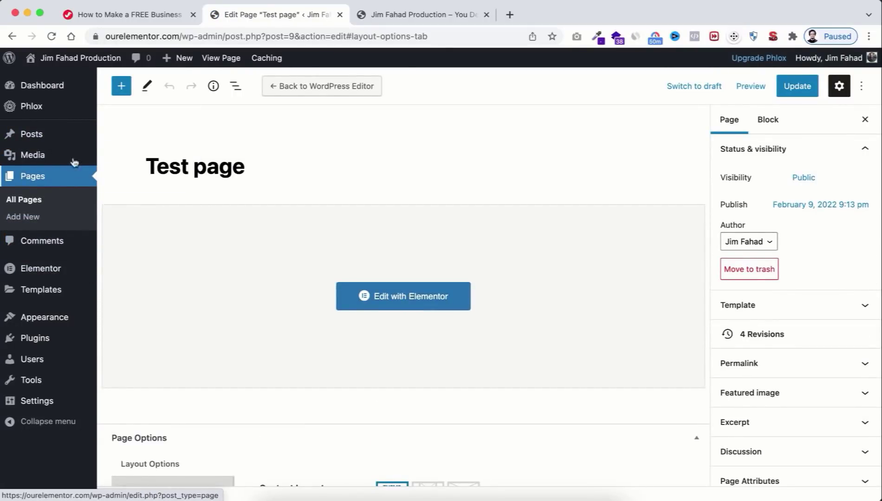
pyautogui.moveTo(44, 110)
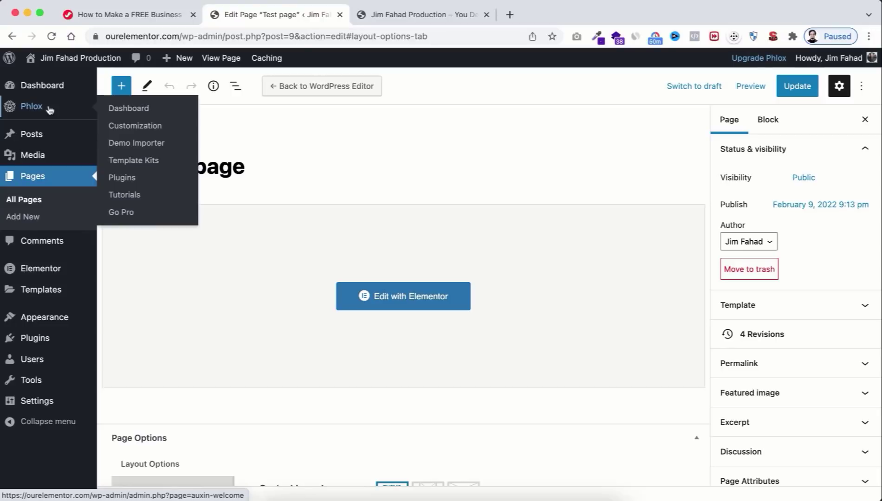
pyautogui.click(145, 148)
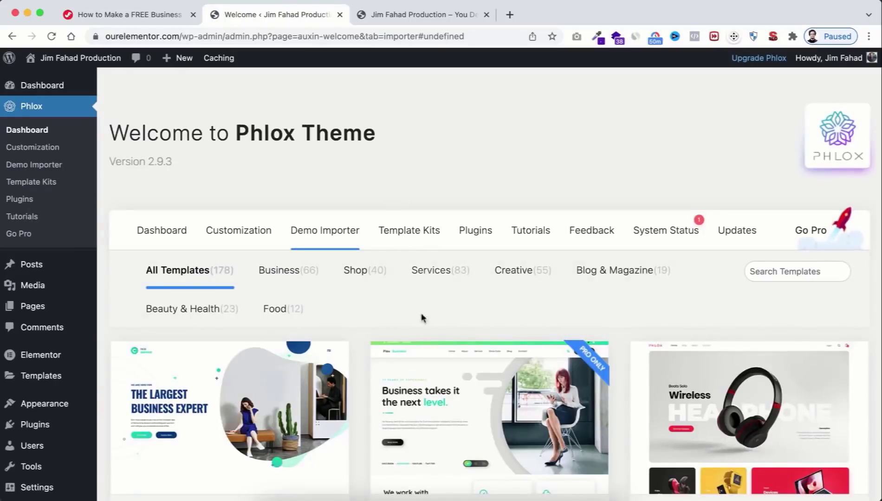
pyautogui.scroll(-10, 360, 376)
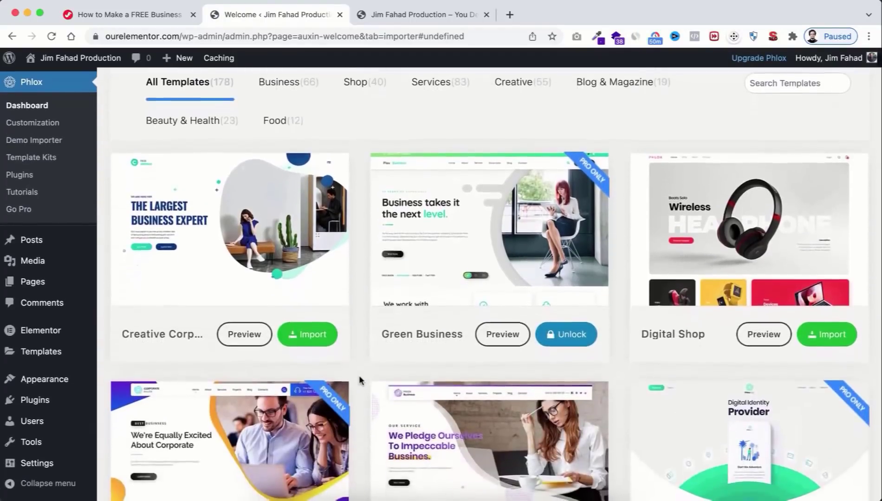
pyautogui.scroll(-7, 359, 375)
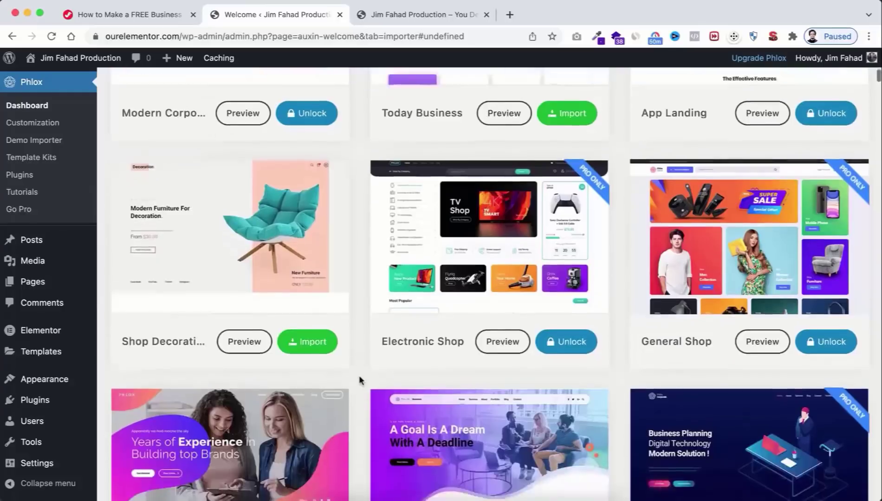
pyautogui.scroll(-3, 358, 375)
pyautogui.scroll(-5, 359, 375)
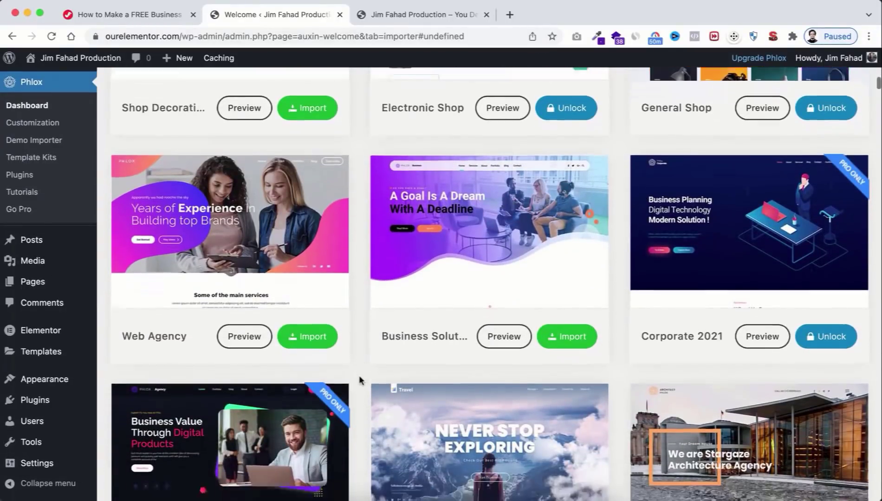
pyautogui.scroll(-6, 359, 375)
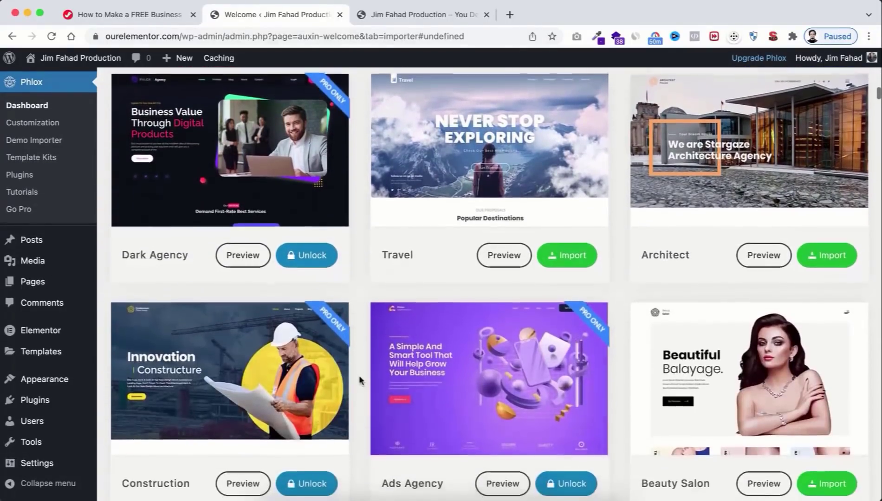
pyautogui.scroll(5, 364, 331)
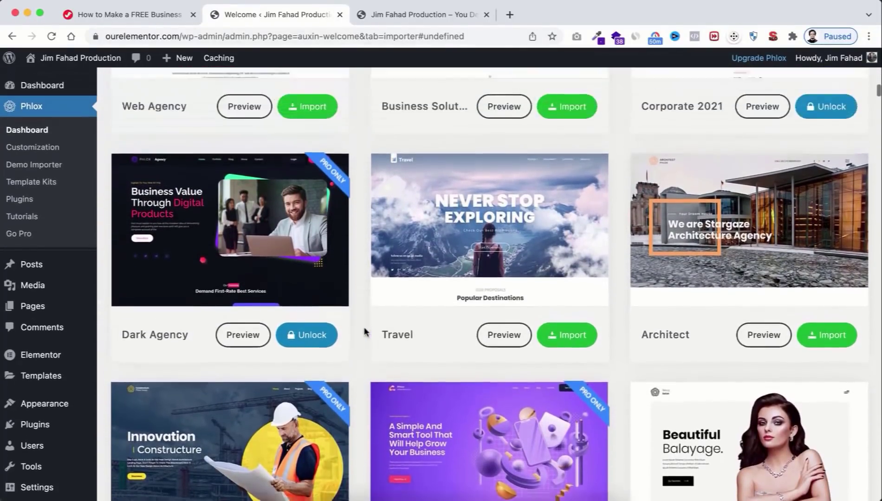
pyautogui.scroll(1, 362, 276)
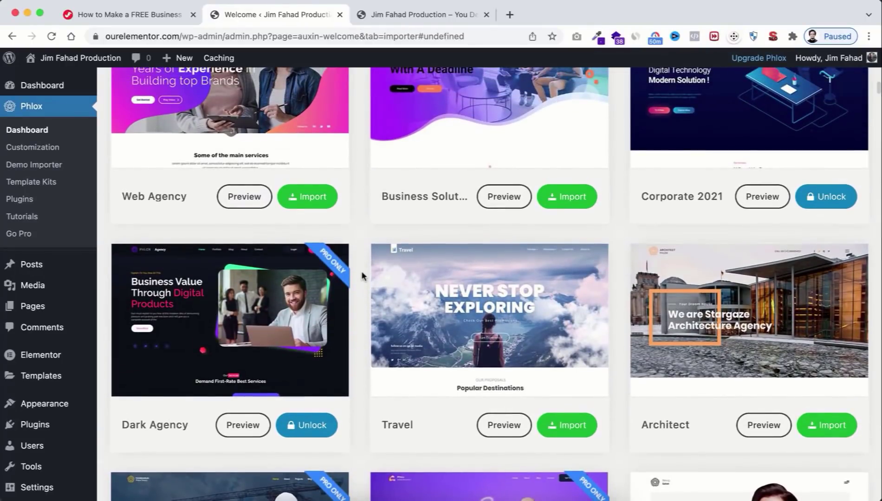
pyautogui.scroll(-2, 361, 275)
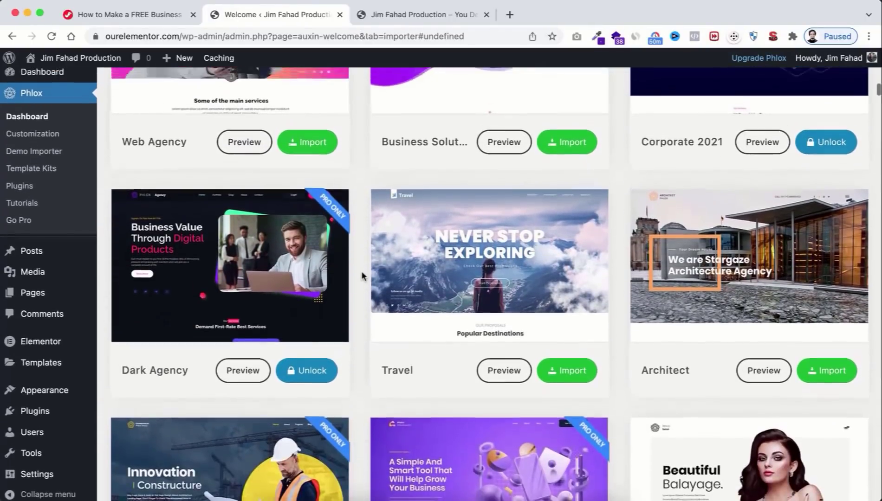
pyautogui.scroll(7, 361, 275)
pyautogui.scroll(5, 361, 216)
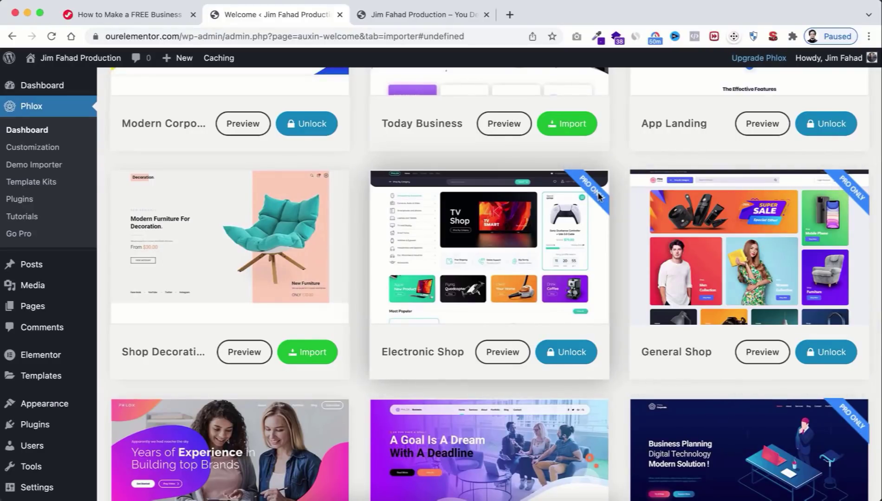
pyautogui.scroll(5, 599, 196)
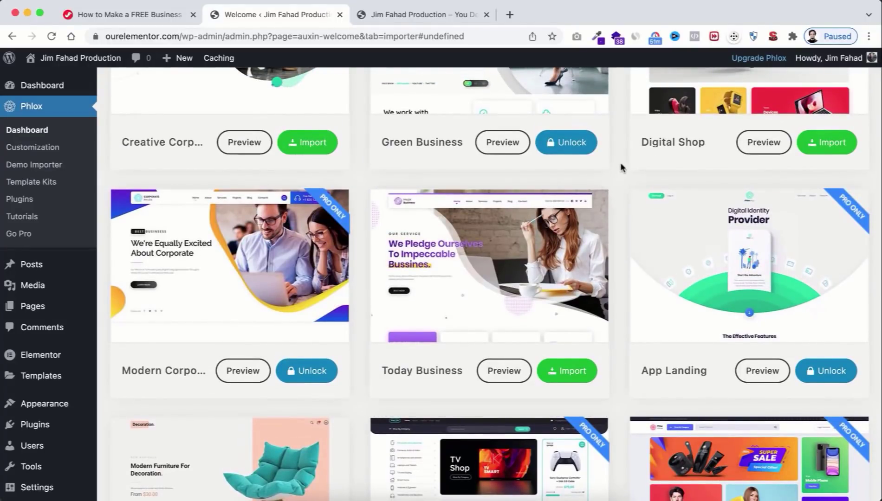
pyautogui.scroll(3, 621, 167)
pyautogui.scroll(3, 620, 163)
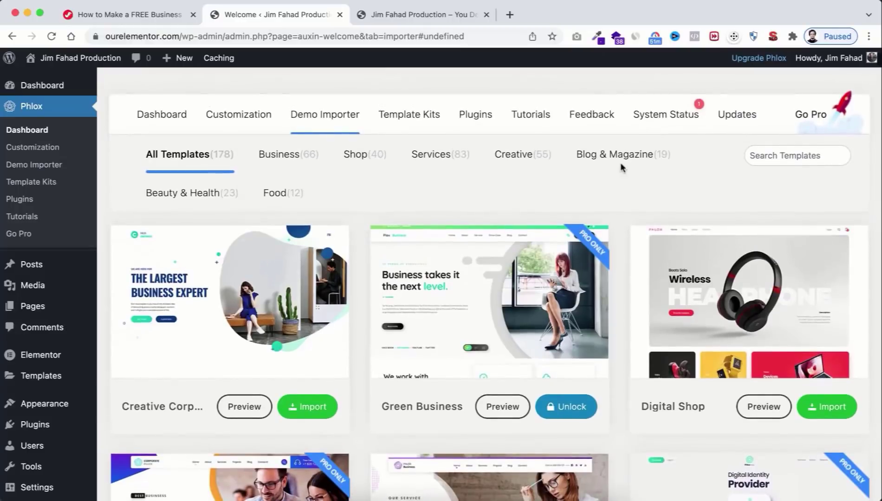
pyautogui.scroll(-1, 621, 167)
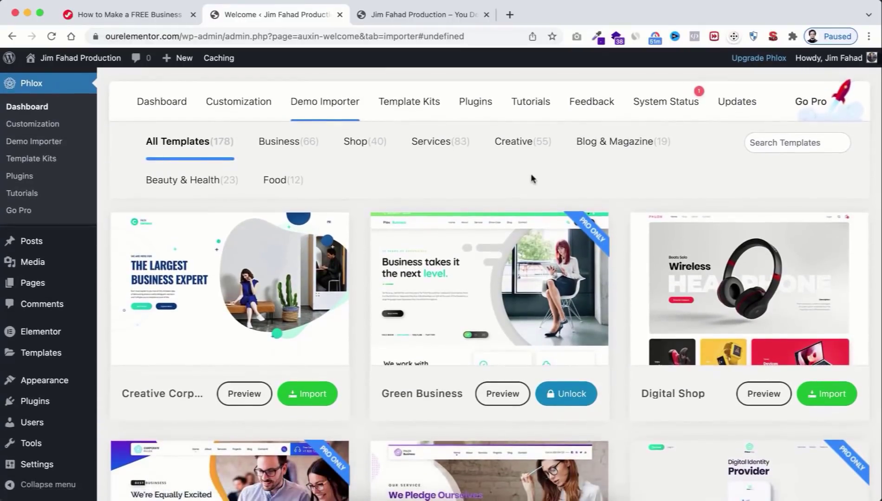
pyautogui.scroll(1, 634, 187)
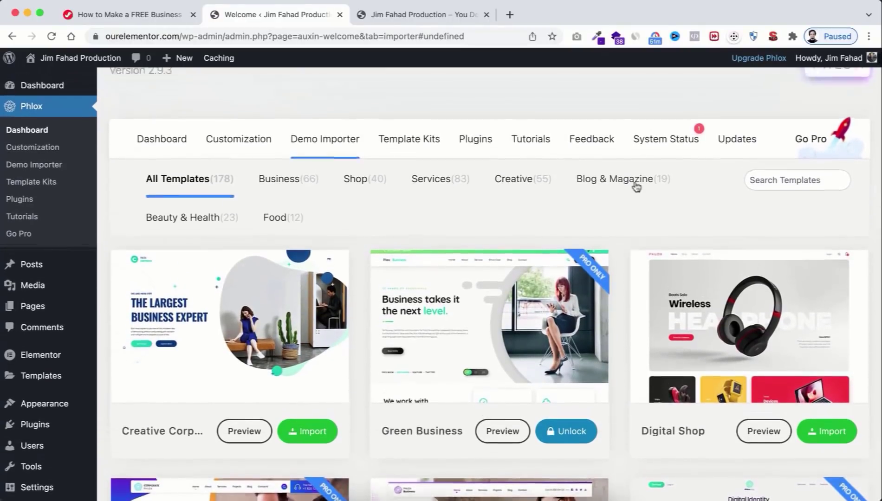
# Search the templates for 'today business' and import the Today Business demo
pyautogui.click(774, 180)
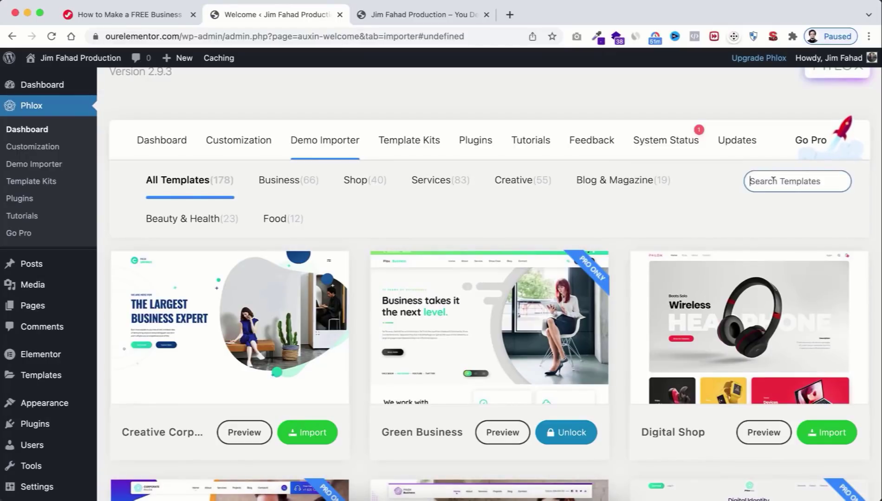
pyautogui.write('to')
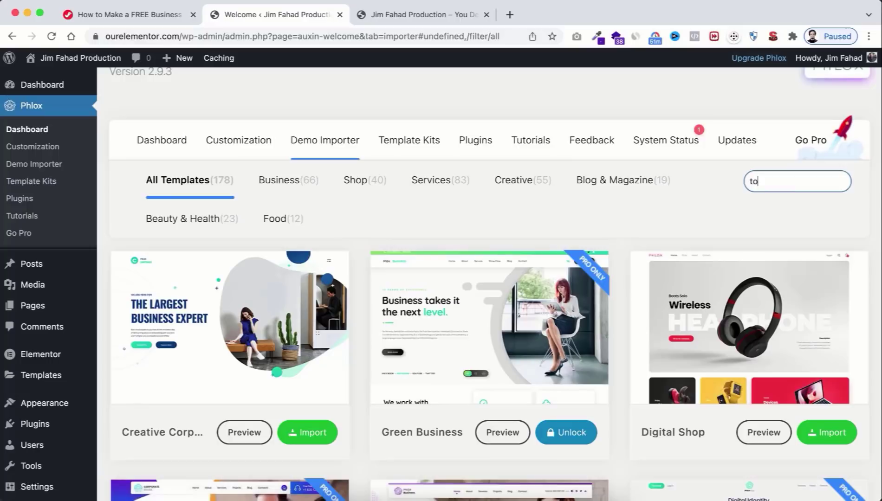
pyautogui.write('day business')
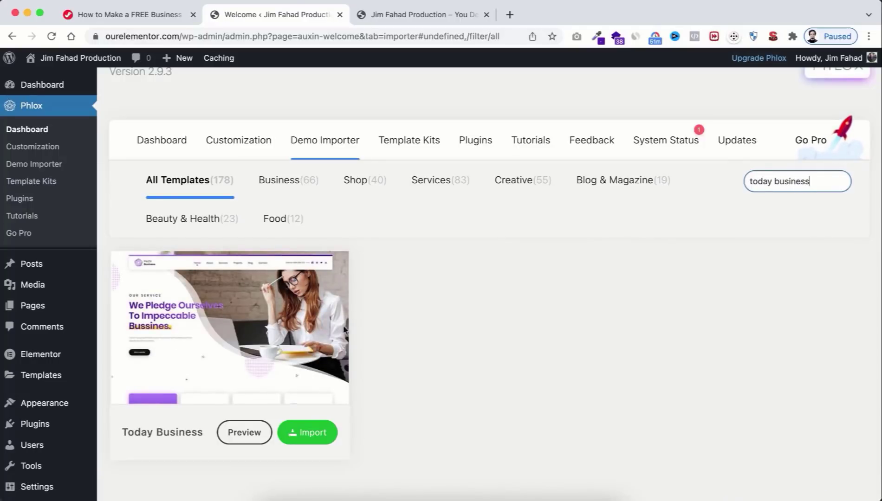
pyautogui.scroll(-2, 173, 386)
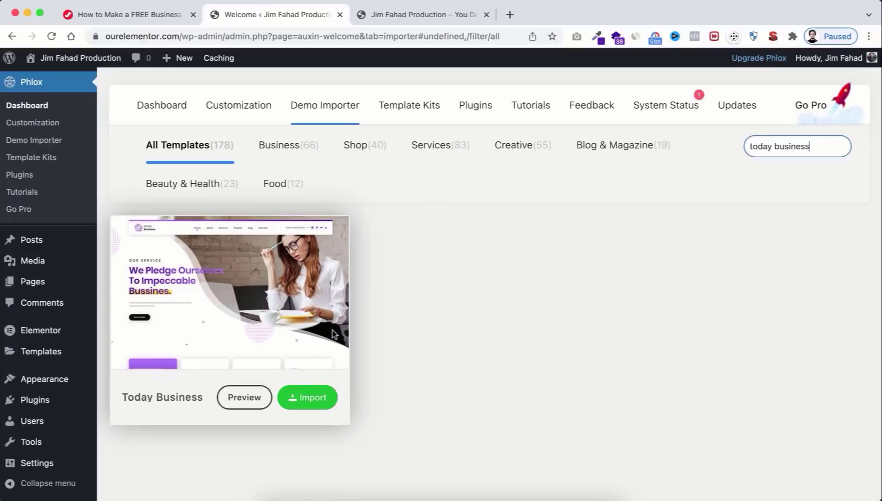
pyautogui.click(310, 400)
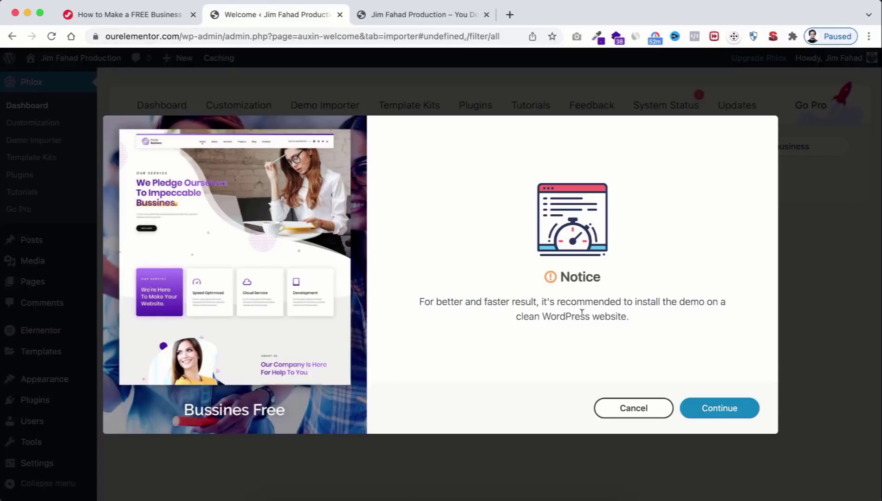
# Continue past the clean-install notice and install the demo's four required plugins
pyautogui.click(727, 412)
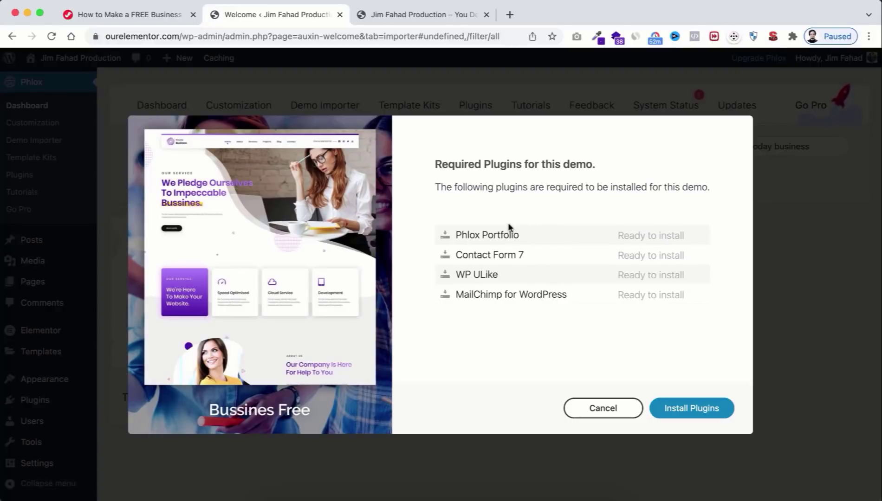
pyautogui.click(693, 413)
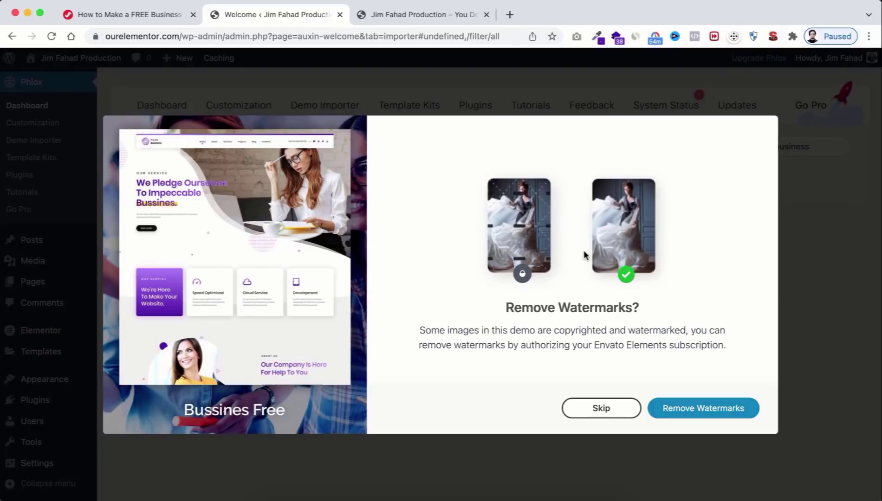
# Skip watermark removal and import the complete pre-built website with its media
pyautogui.click(607, 410)
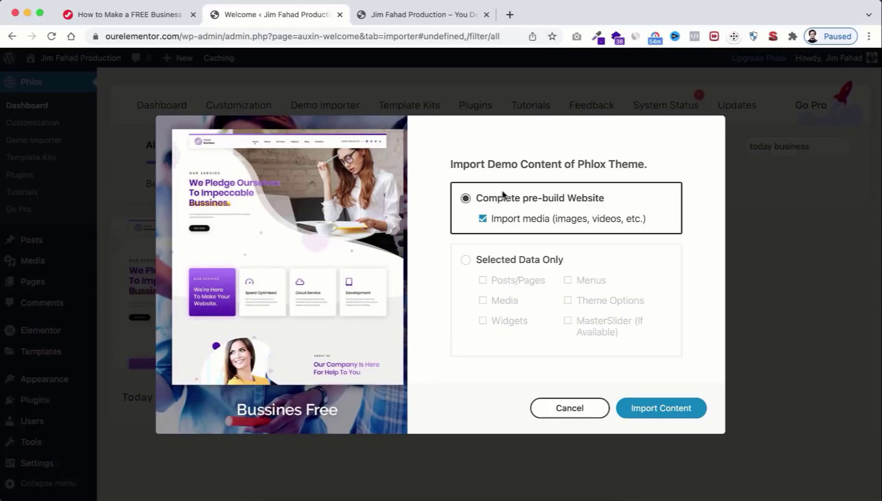
pyautogui.click(485, 262)
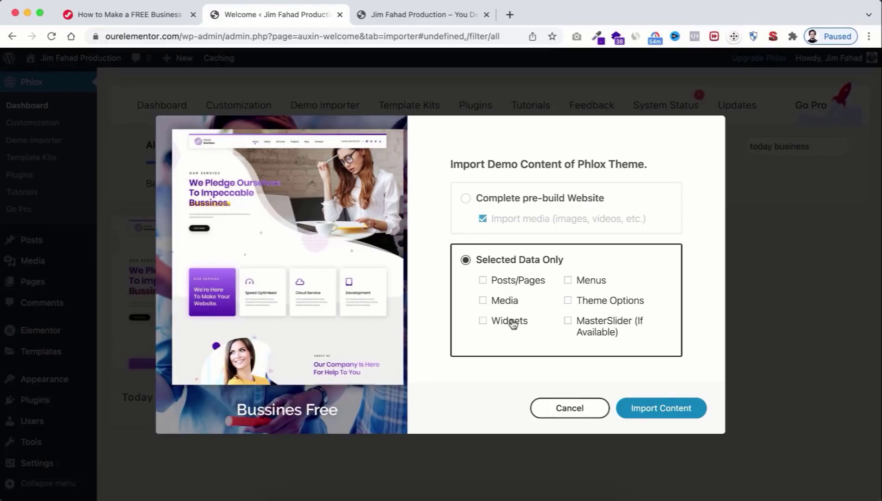
pyautogui.click(499, 203)
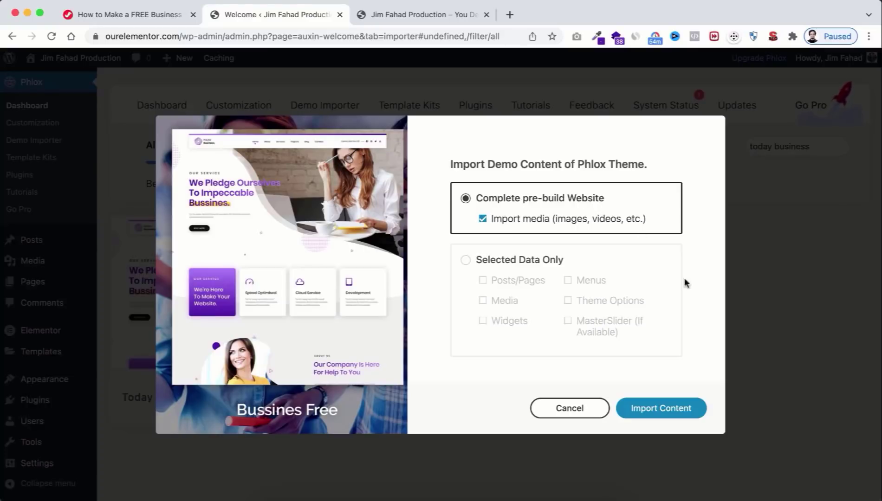
pyautogui.click(655, 411)
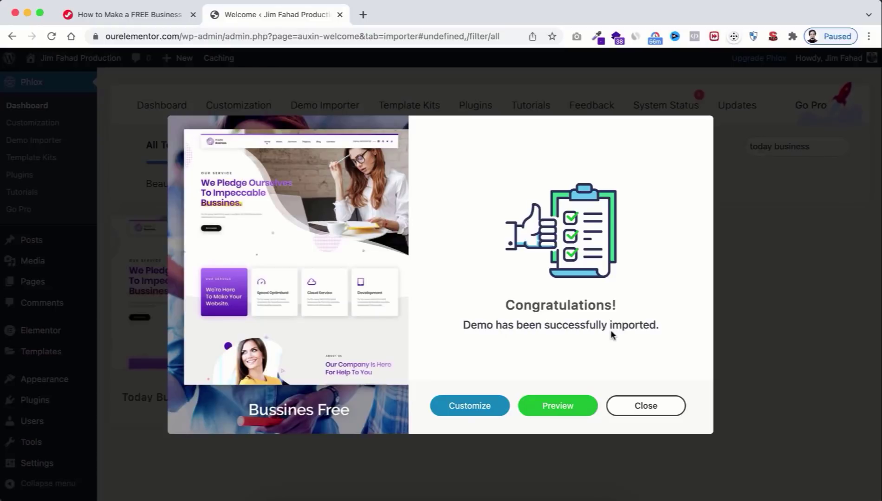
# Close the import Congratulations message and open the All Pages list
pyautogui.click(650, 409)
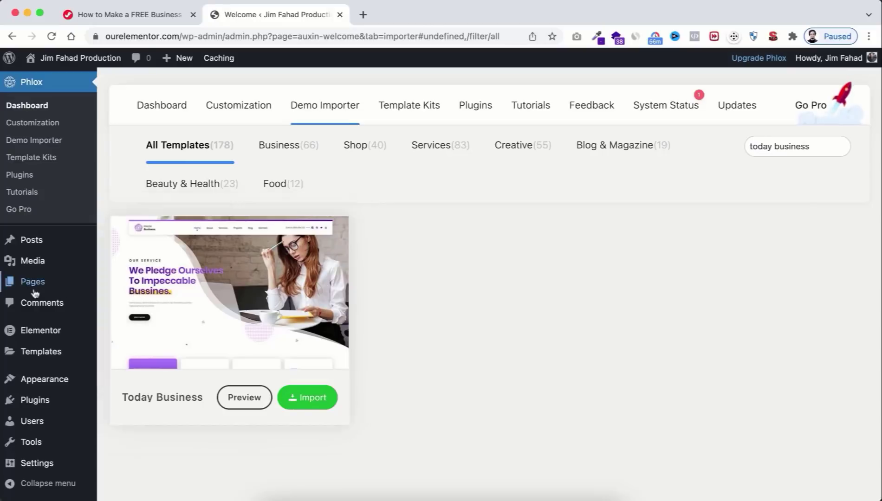
pyautogui.moveTo(35, 285)
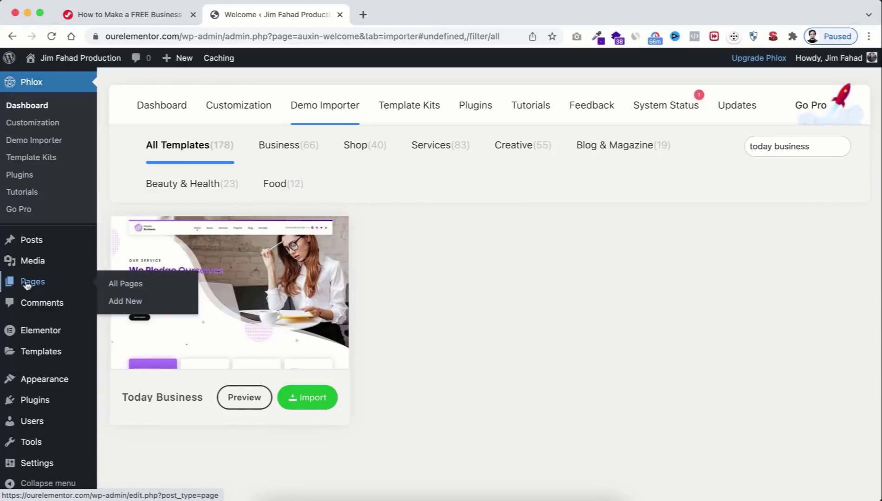
pyautogui.click(122, 286)
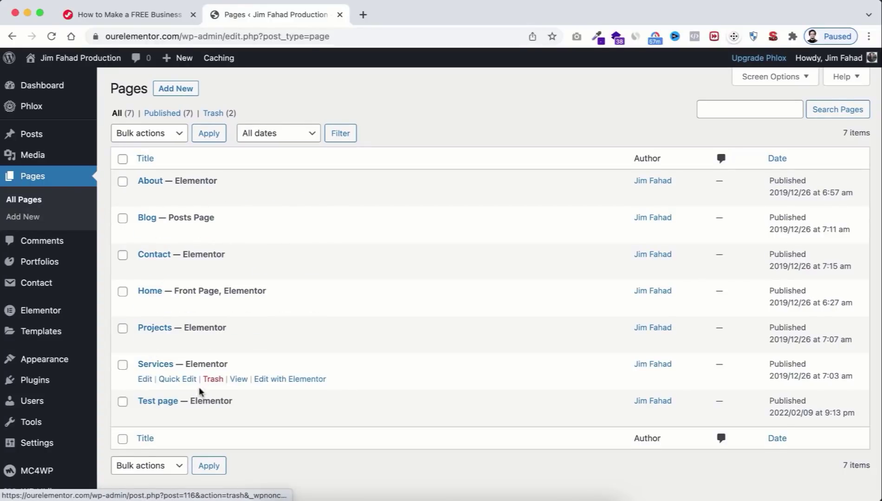
# Trash the Test page, review All Posts, then return to the six-page Pages list
pyautogui.scroll(-1, 190, 388)
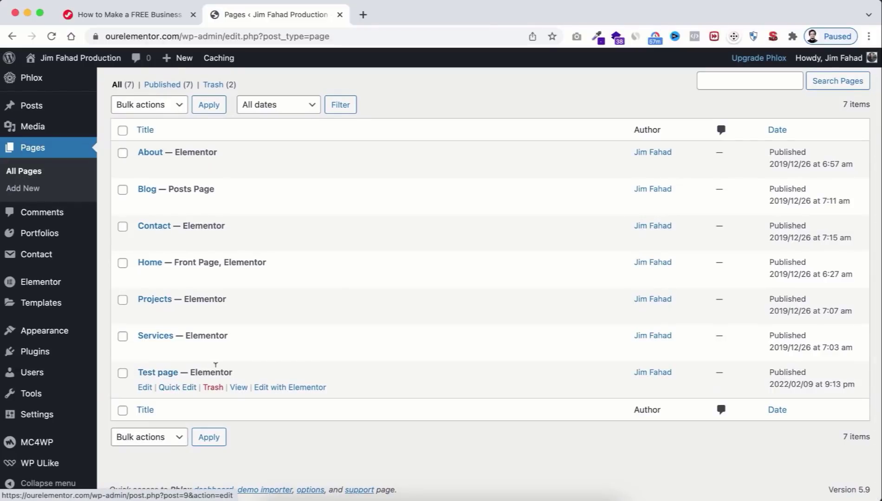
pyautogui.click(213, 387)
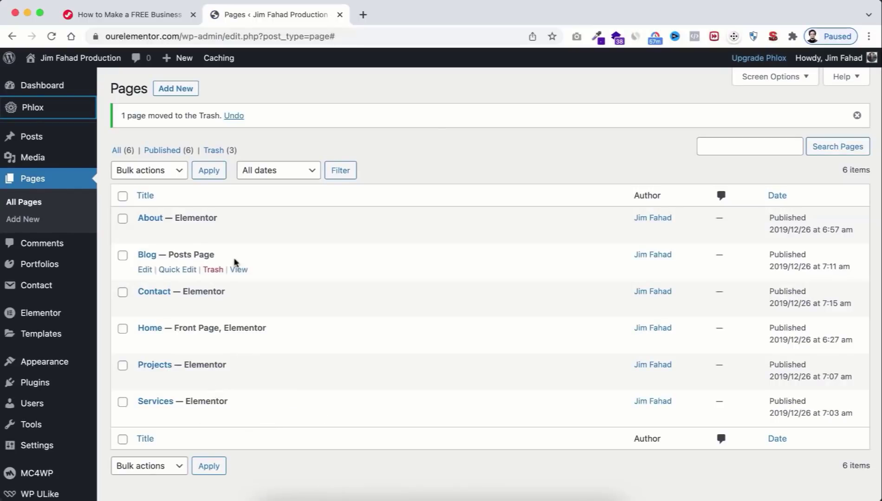
pyautogui.moveTo(29, 138)
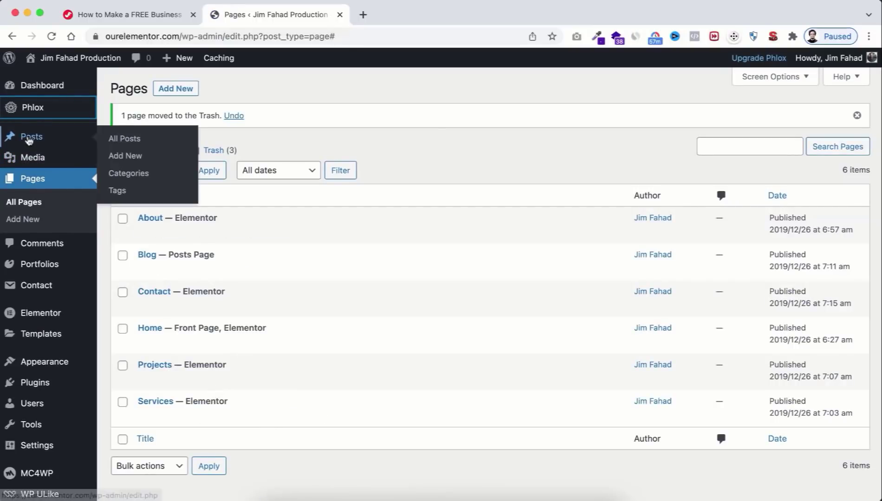
pyautogui.click(139, 141)
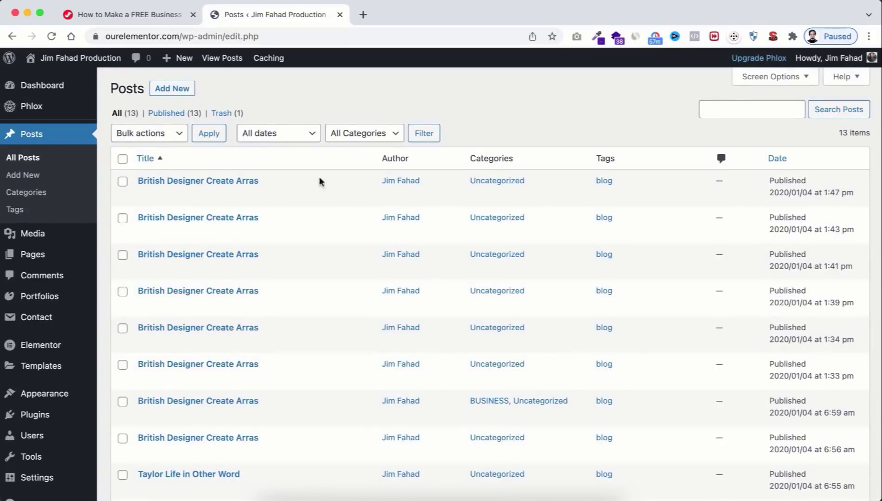
pyautogui.scroll(-1, 318, 329)
pyautogui.scroll(-5, 317, 329)
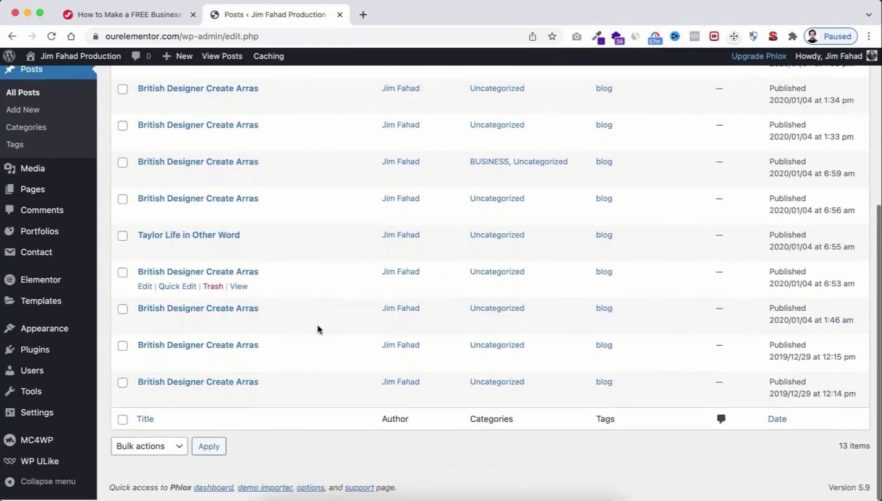
pyautogui.scroll(5, 317, 325)
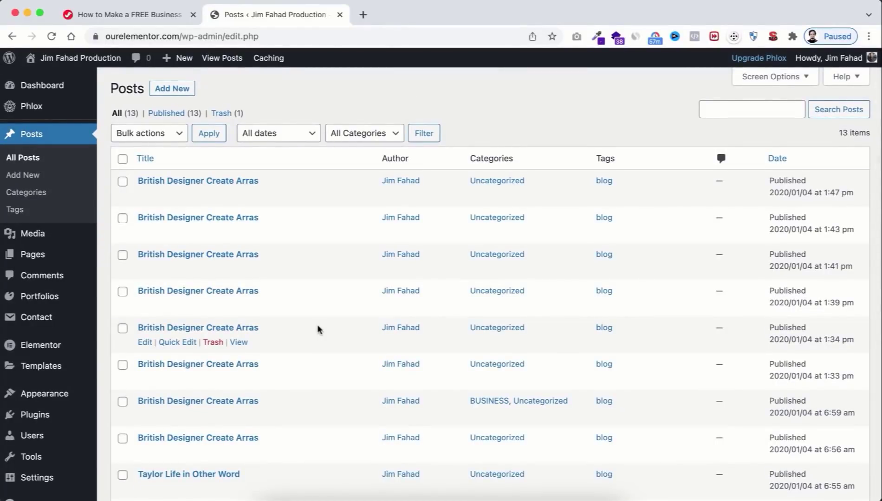
pyautogui.moveTo(36, 258)
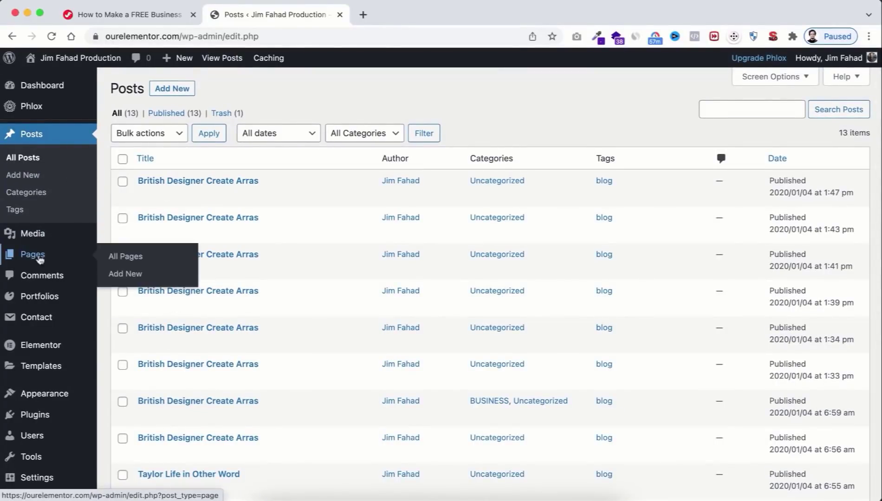
pyautogui.click(129, 257)
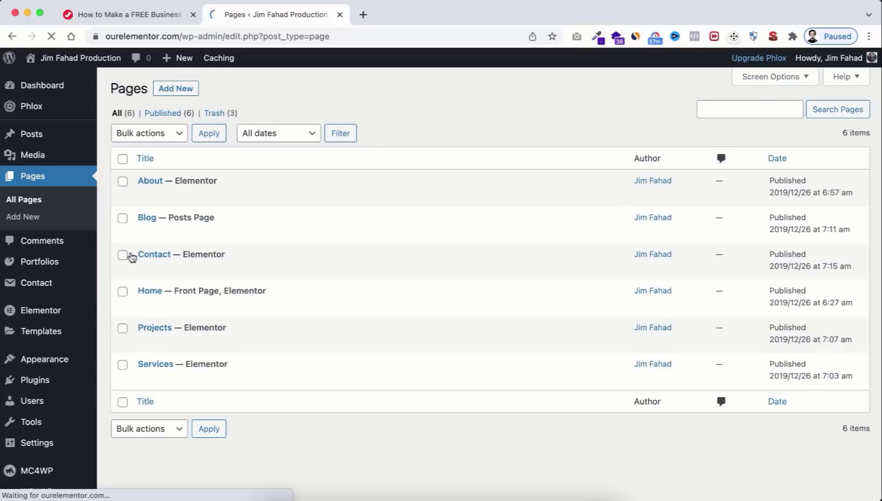
pyautogui.scroll(-1, 278, 265)
pyautogui.scroll(-1, 278, 265)
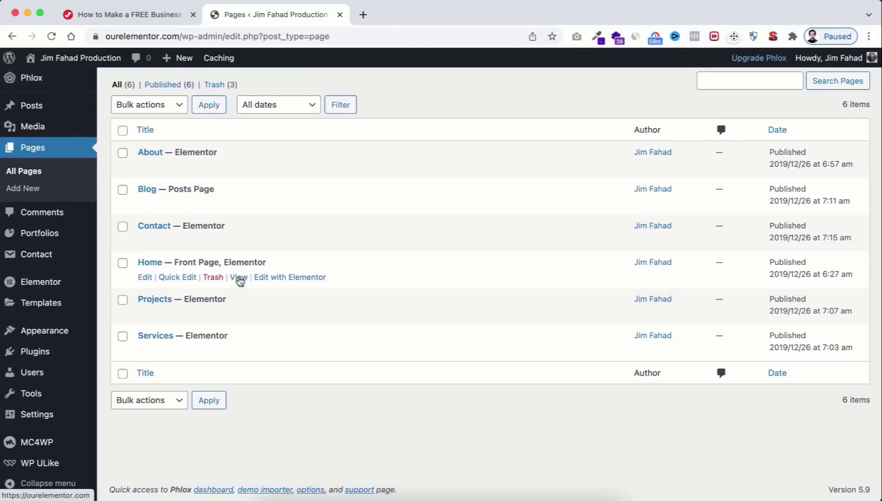
# Open the Home page's View link in a new tab and switch to it
pyautogui.rightClick(239, 280)
pyautogui.click(277, 281)
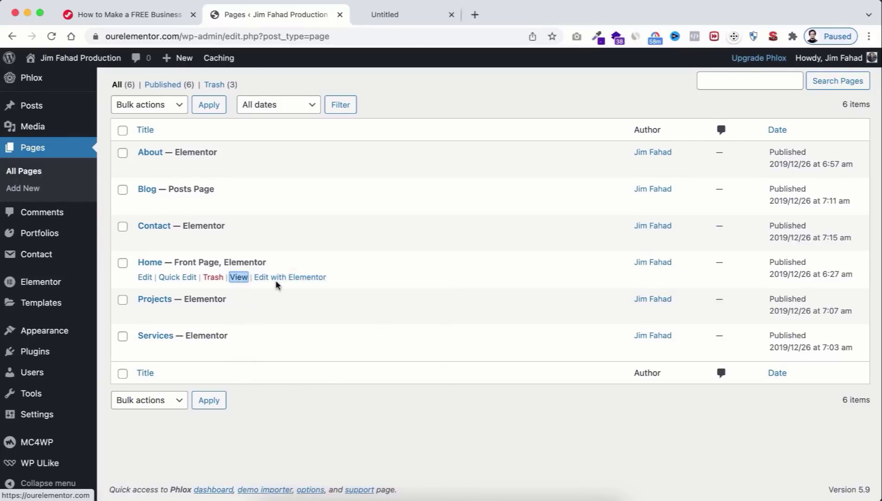
pyautogui.click(437, 14)
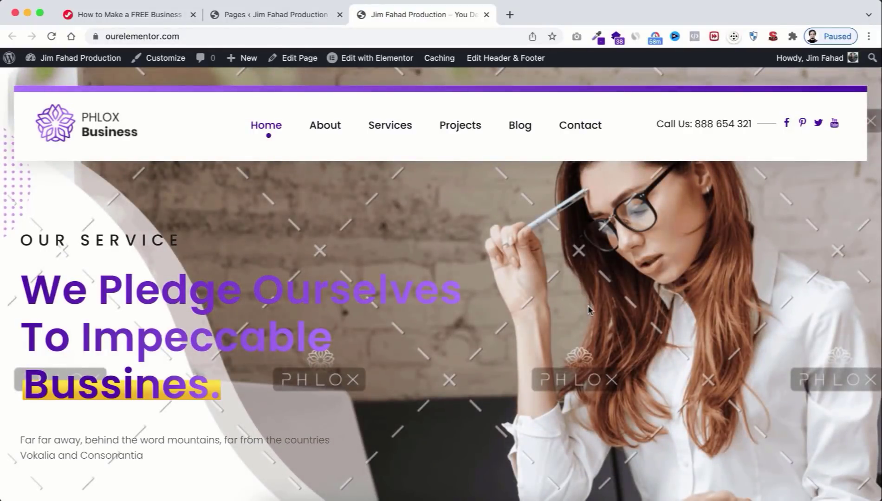
pyautogui.scroll(-1, 588, 310)
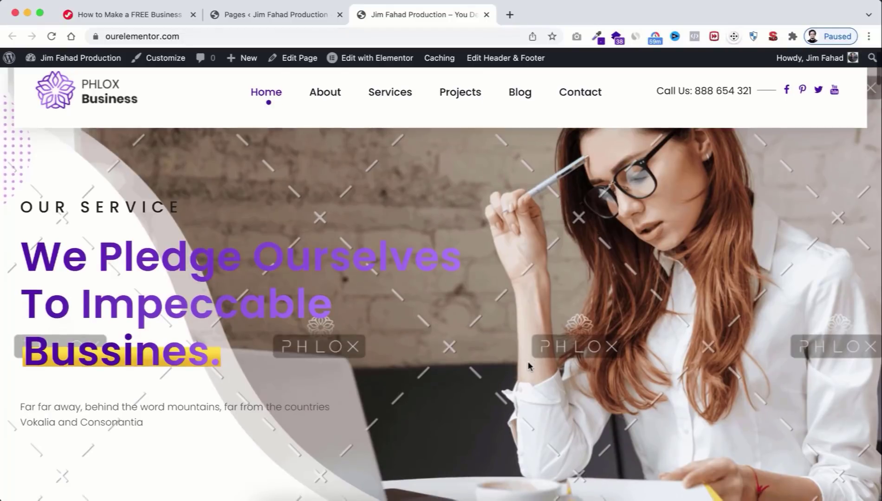
pyautogui.scroll(-10, 528, 361)
pyautogui.scroll(-3, 529, 366)
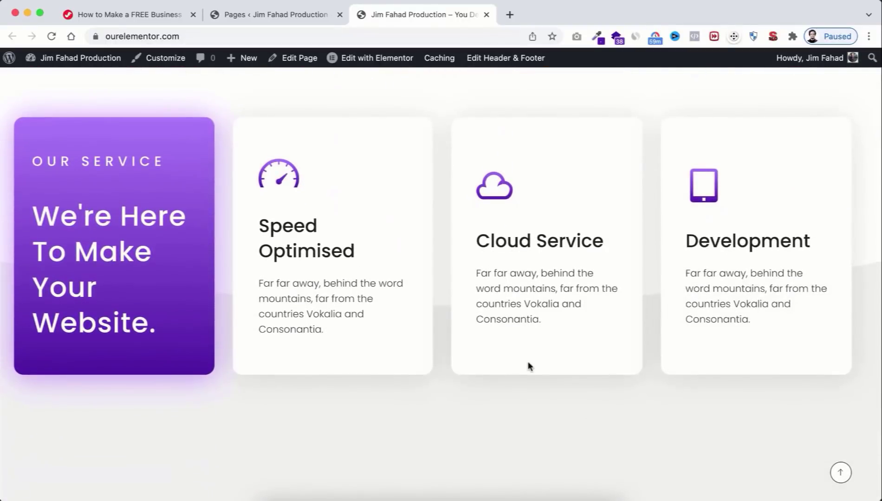
pyautogui.scroll(-5, 527, 362)
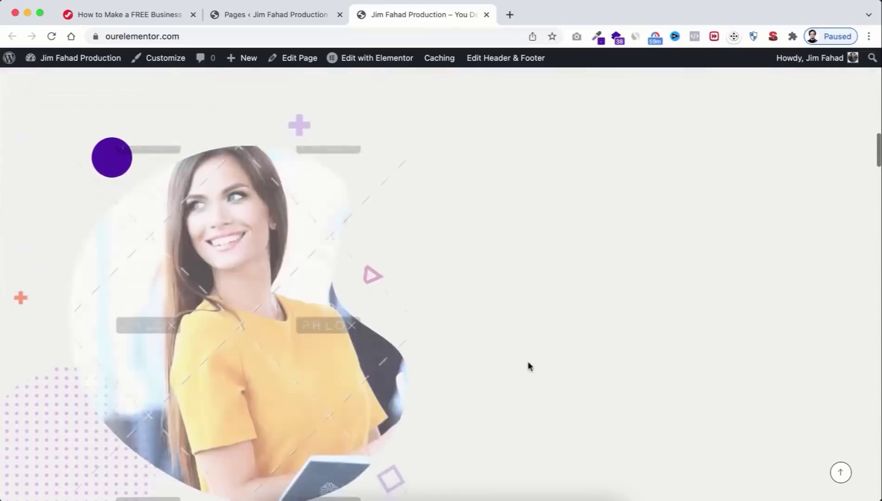
pyautogui.scroll(-3, 527, 367)
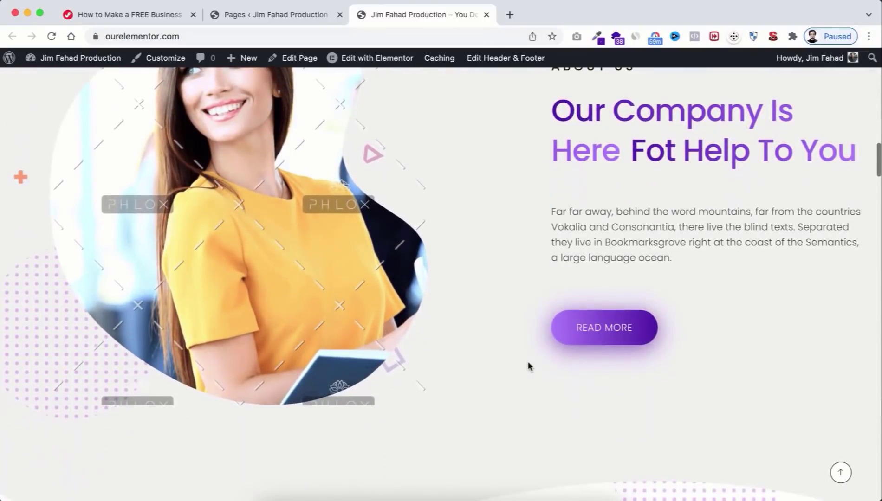
pyautogui.scroll(-10, 528, 367)
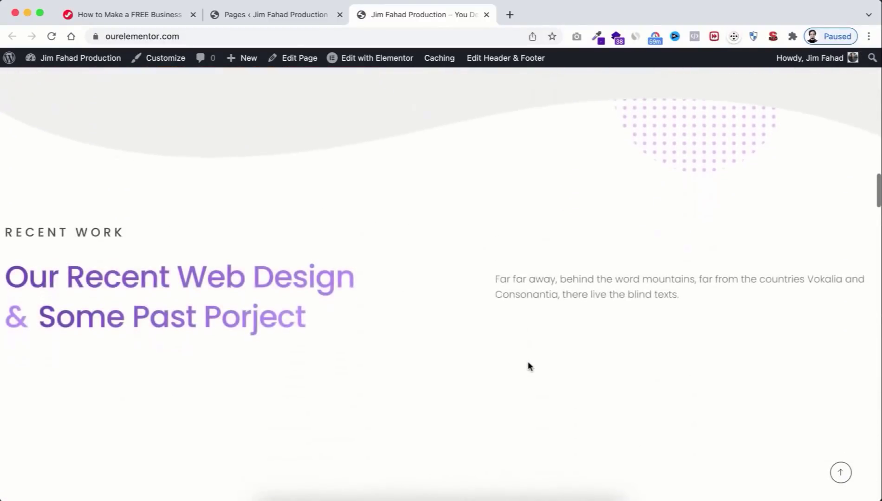
pyautogui.scroll(-7, 529, 367)
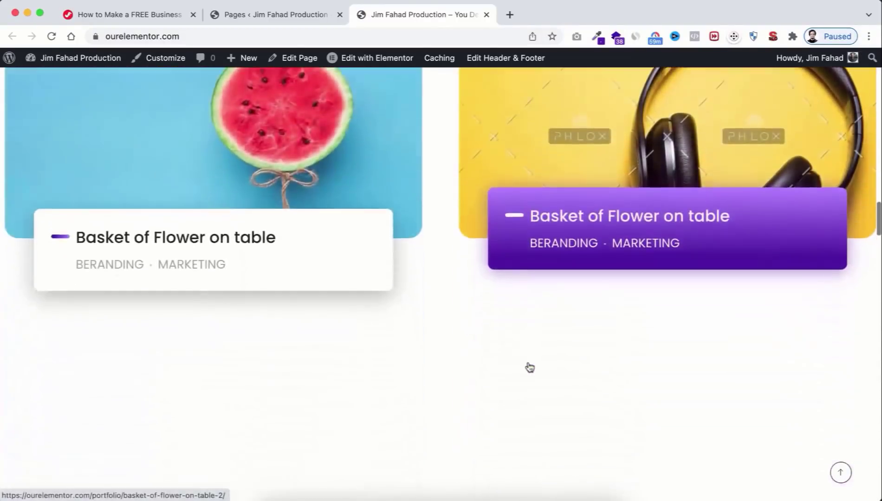
pyautogui.scroll(-10, 529, 367)
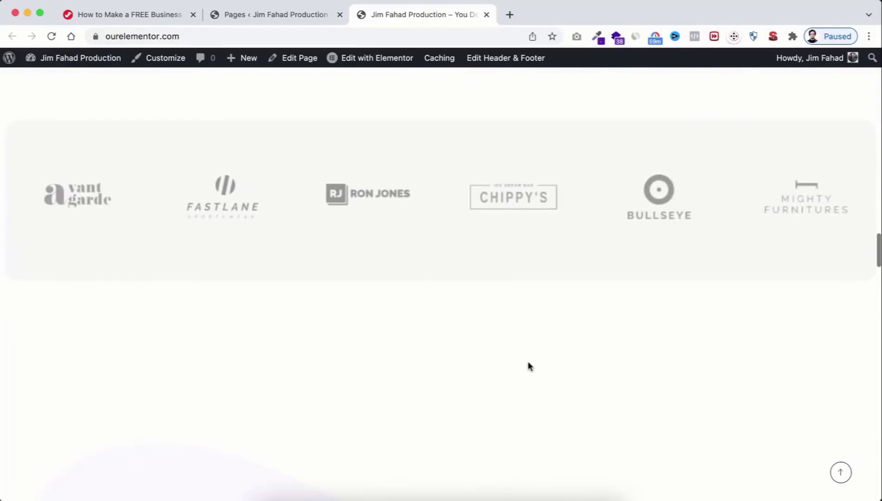
pyautogui.scroll(-8, 527, 366)
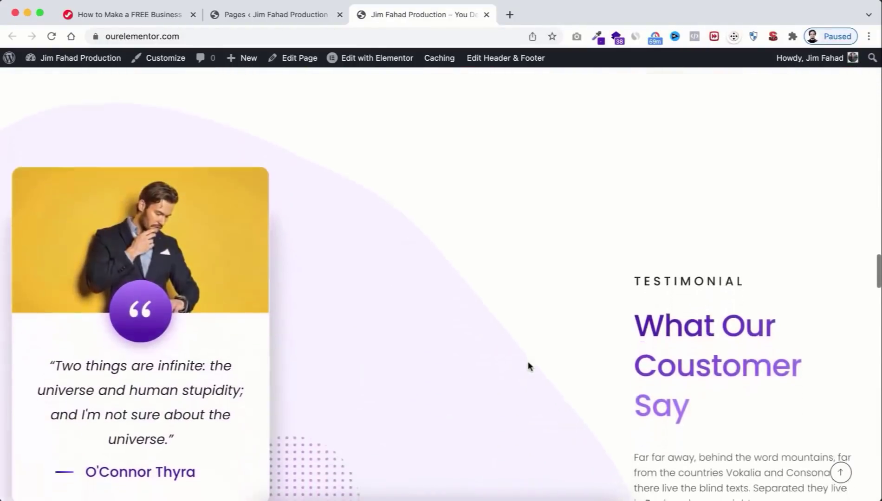
pyautogui.scroll(-10, 528, 366)
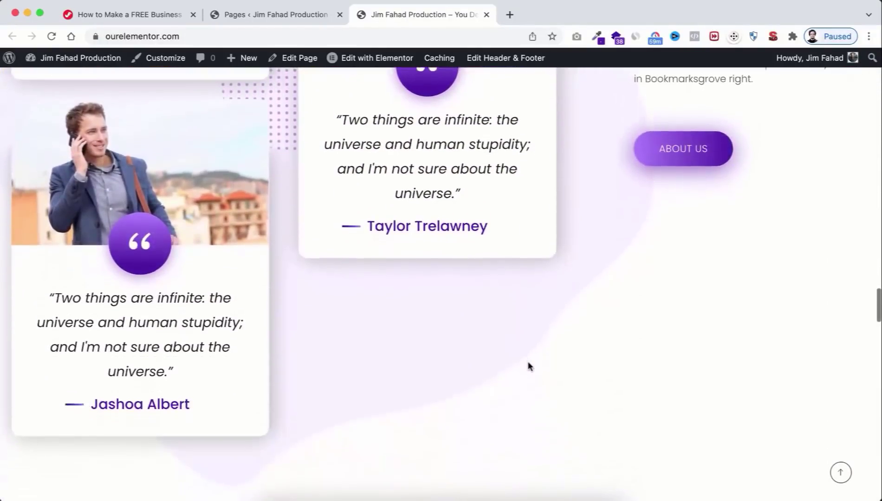
pyautogui.scroll(-10, 529, 367)
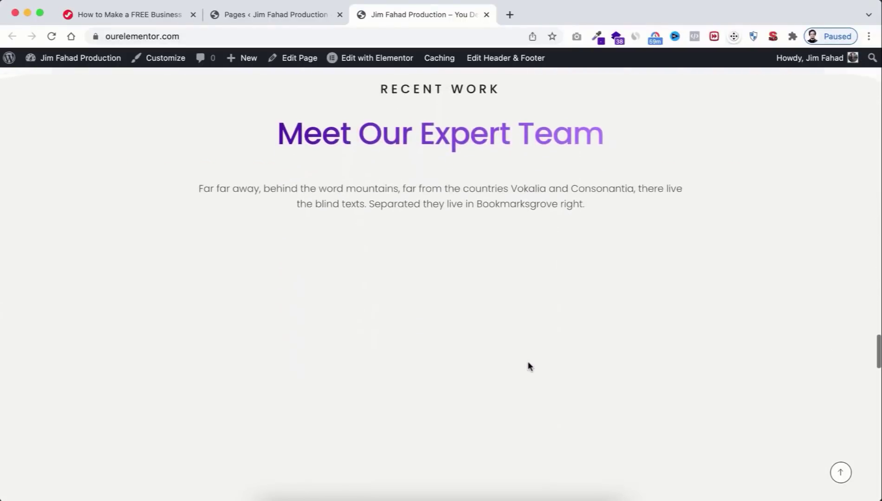
pyautogui.scroll(-10, 527, 367)
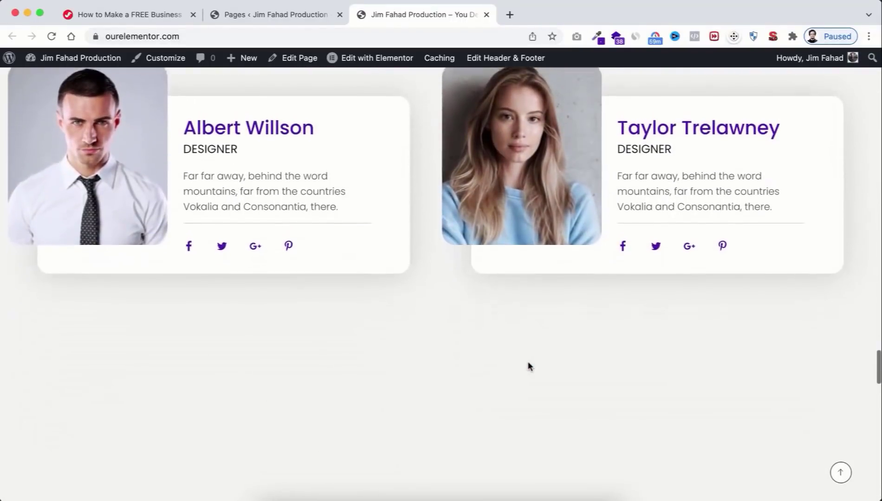
pyautogui.scroll(-5, 528, 366)
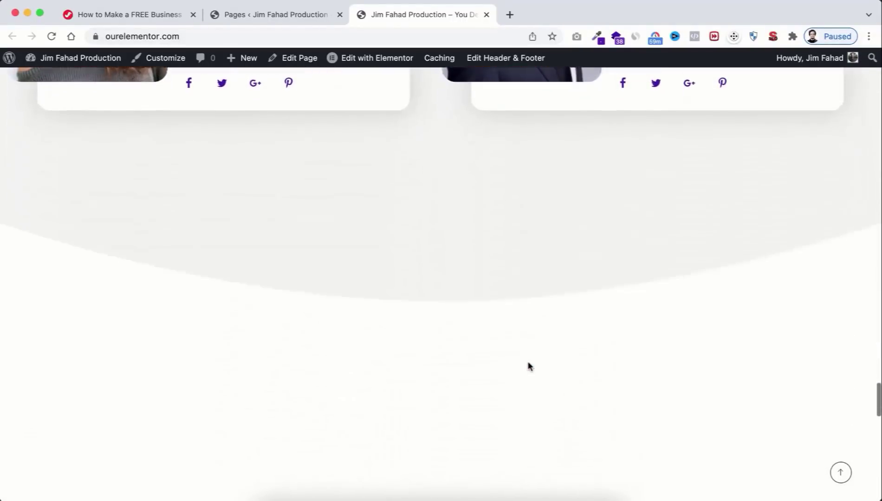
pyautogui.scroll(-5, 529, 367)
pyautogui.scroll(2, 527, 364)
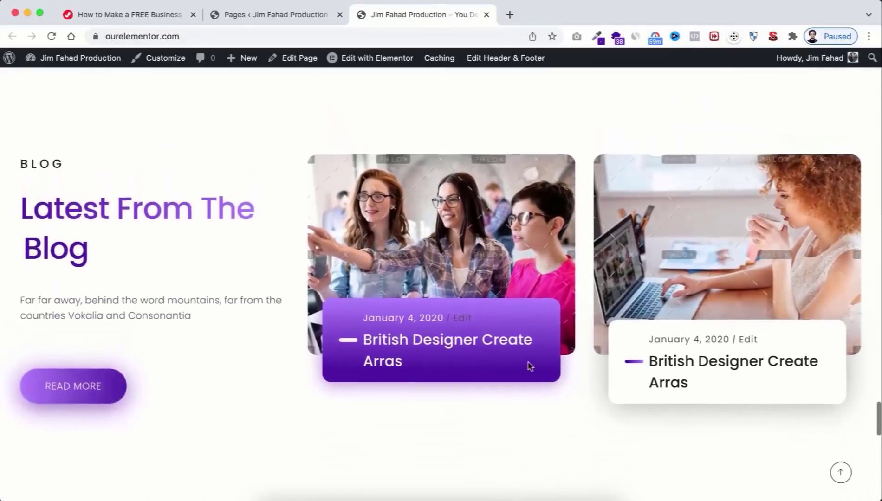
pyautogui.scroll(-7, 500, 415)
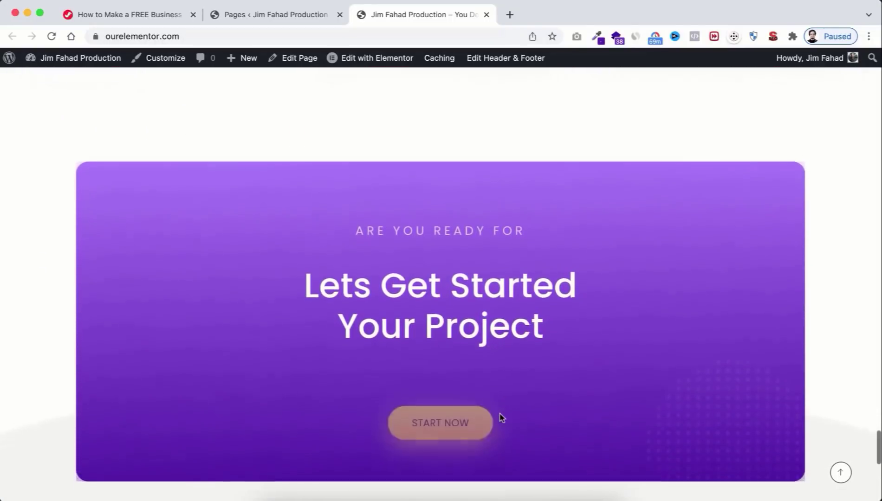
pyautogui.scroll(-3, 499, 416)
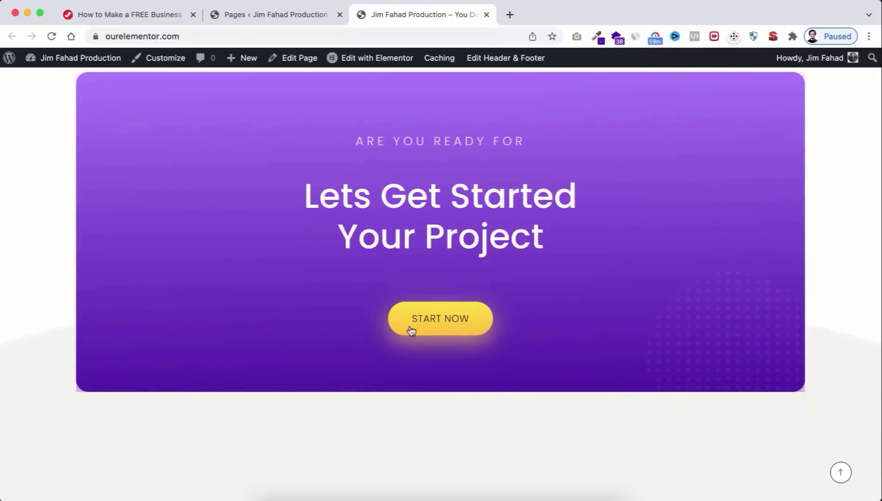
pyautogui.scroll(-3, 566, 394)
pyautogui.scroll(-5, 566, 394)
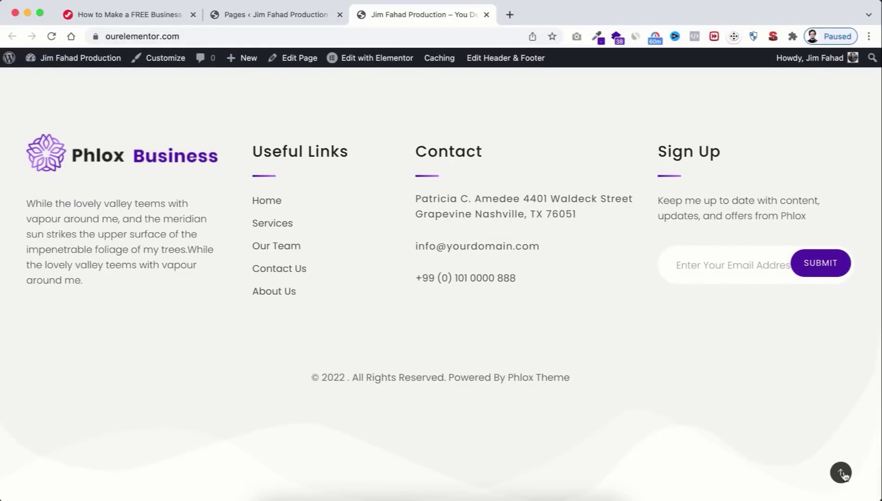
pyautogui.click(840, 473)
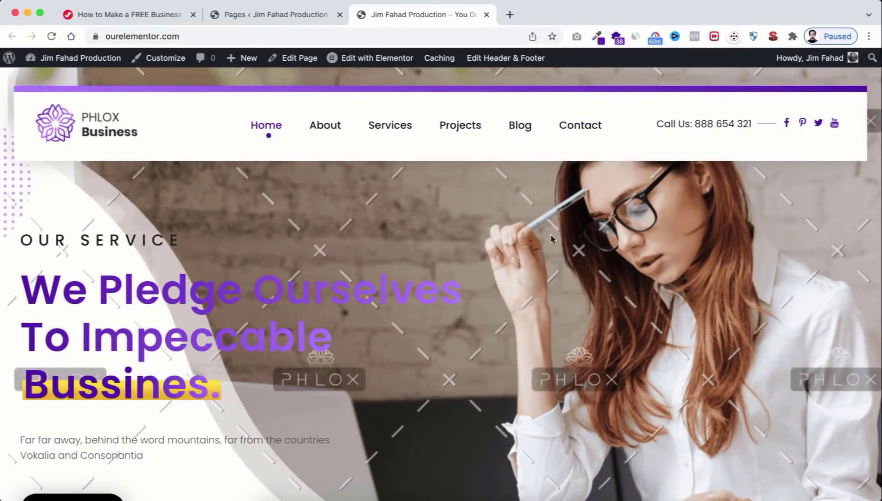
pyautogui.scroll(-15, 515, 265)
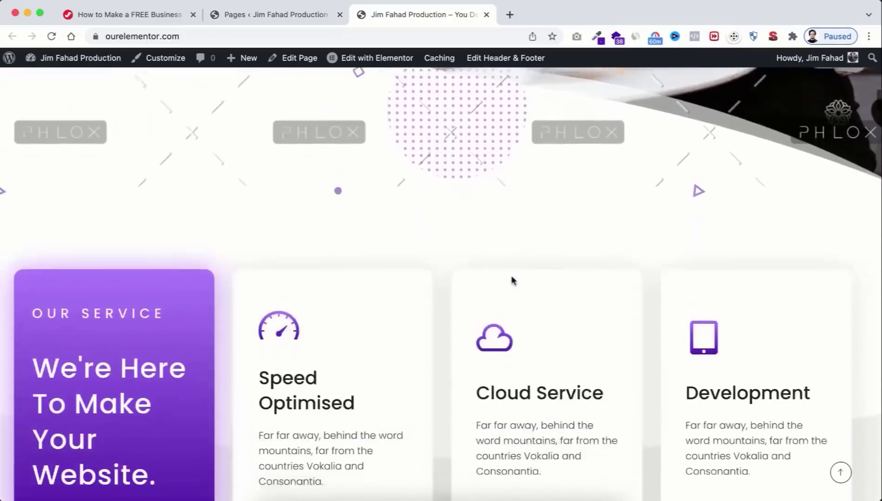
pyautogui.scroll(15, 511, 274)
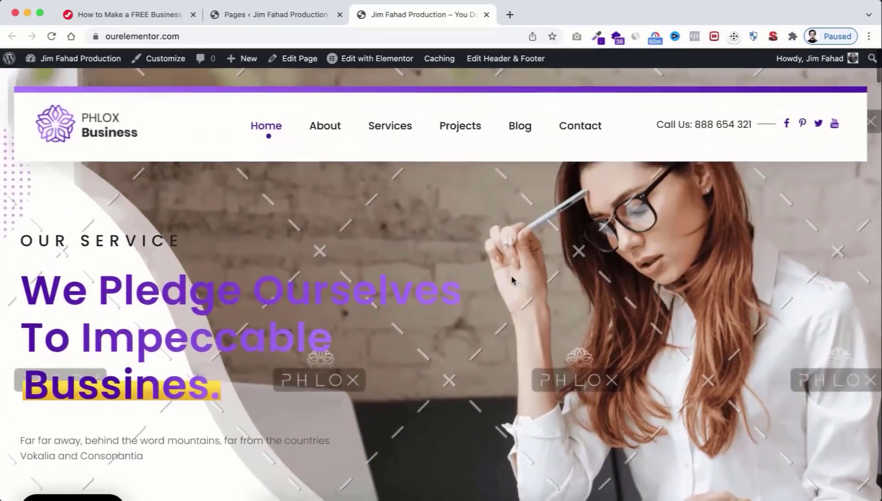
# Open the live Home page in the Elementor editor
pyautogui.click(285, 15)
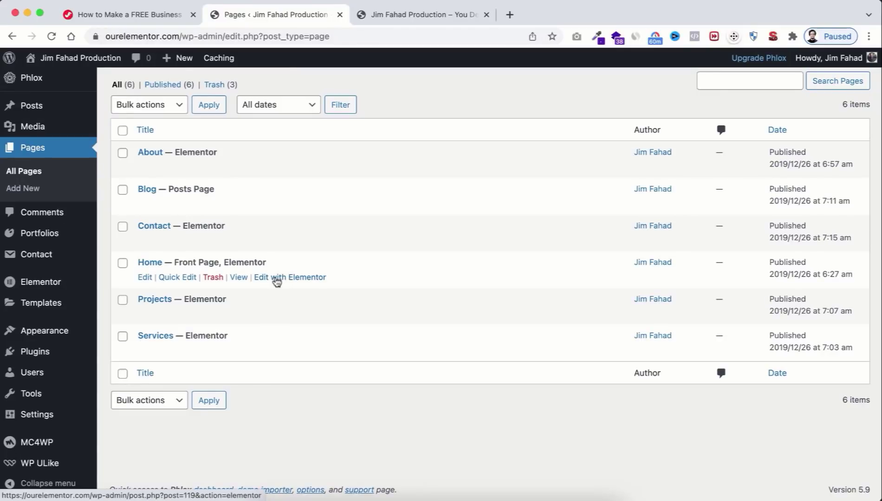
pyautogui.click(430, 16)
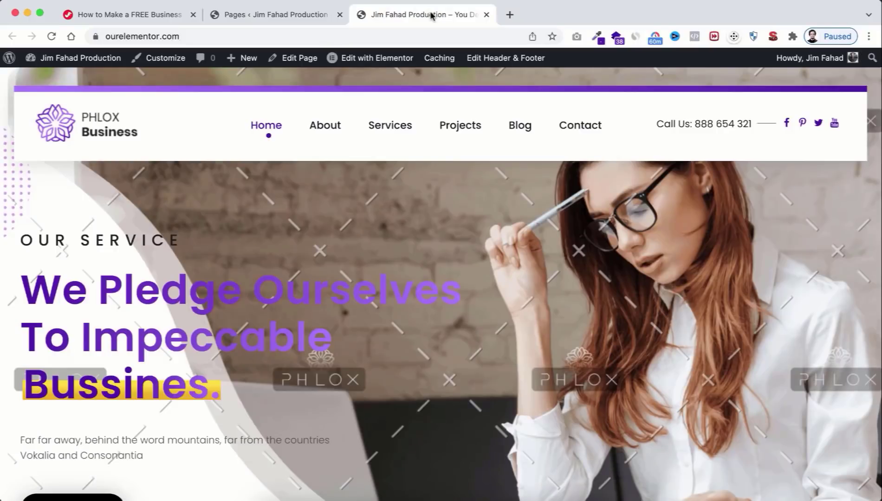
pyautogui.moveTo(364, 60)
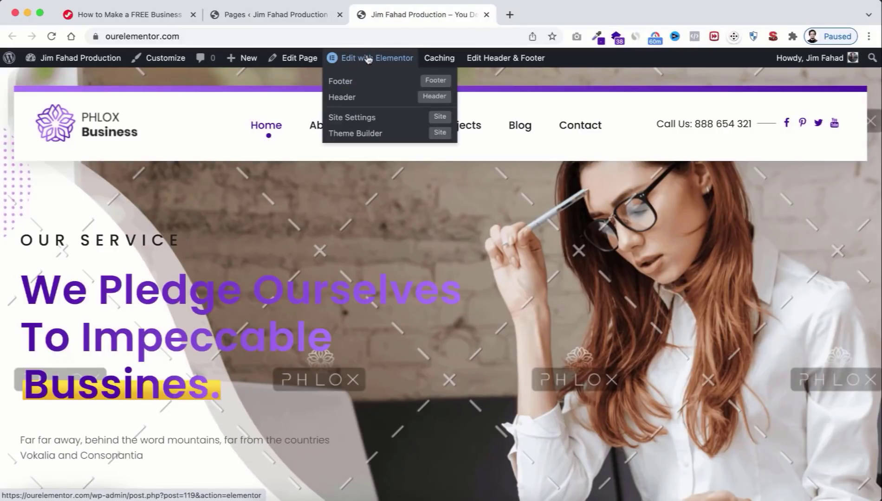
pyautogui.click(368, 59)
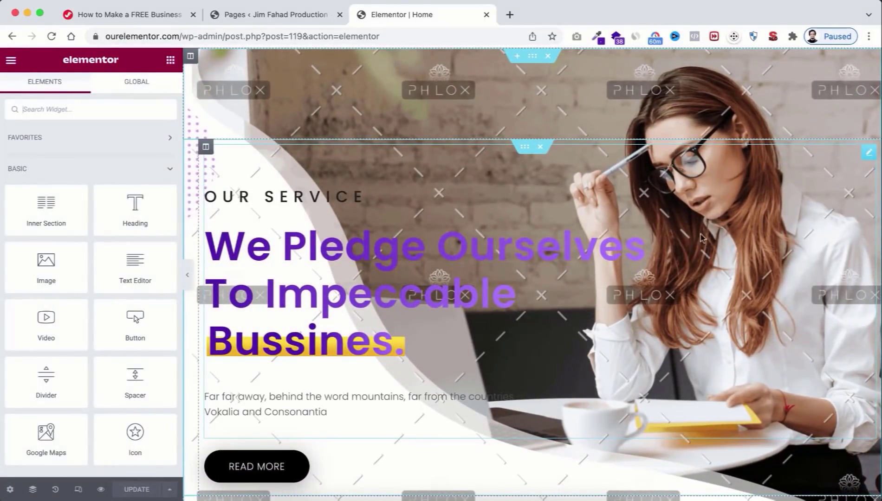
# Show the Navigator, select the hero's Advanced Image, and bring up its media library
pyautogui.rightClick(688, 183)
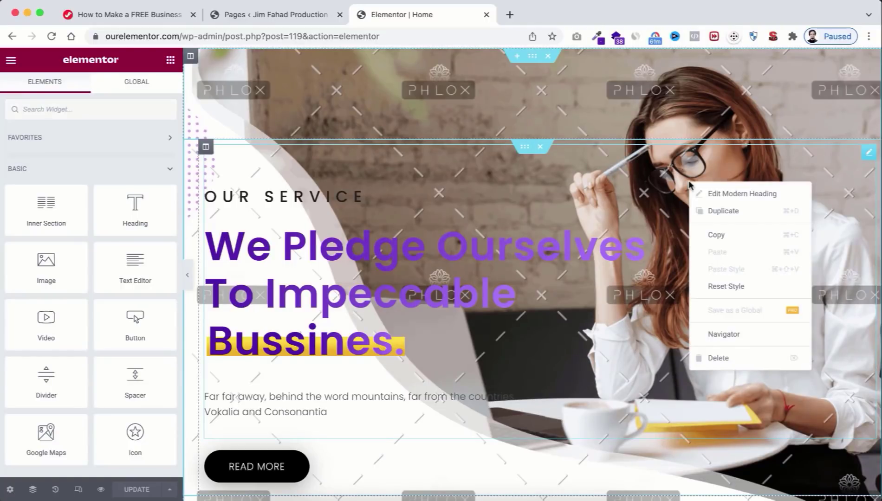
pyautogui.click(729, 338)
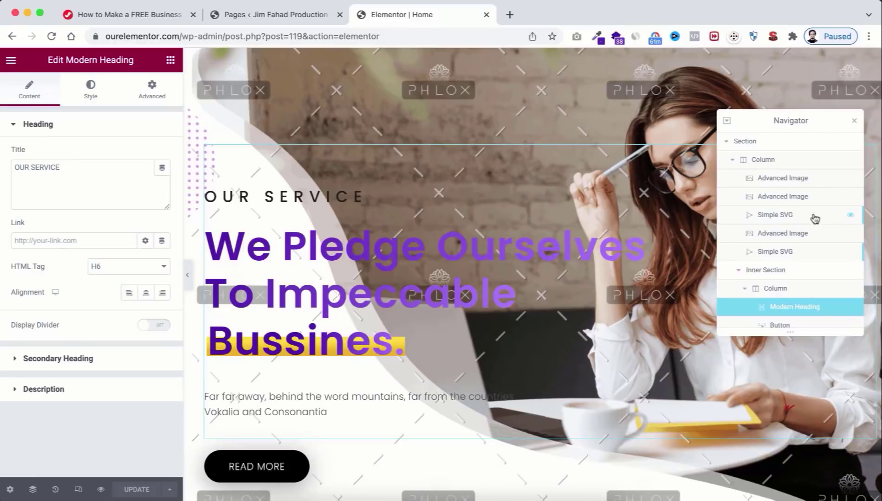
pyautogui.moveTo(760, 120); pyautogui.dragTo(398, 189)
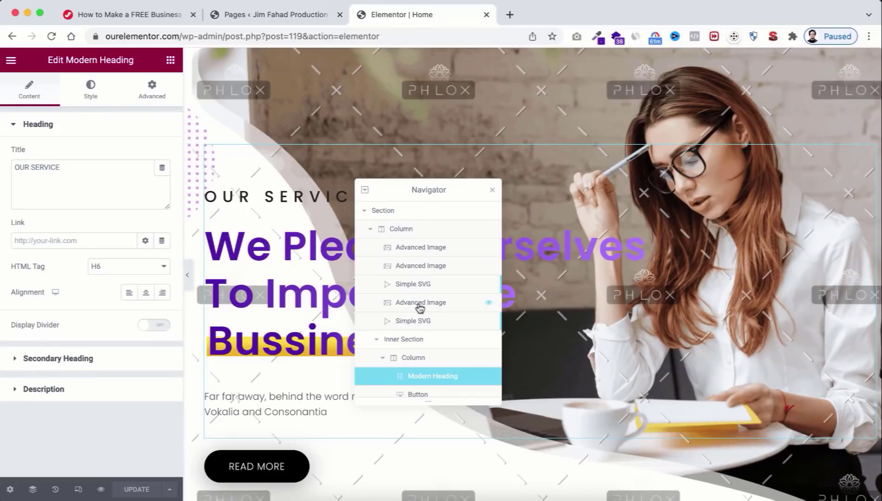
pyautogui.click(428, 306)
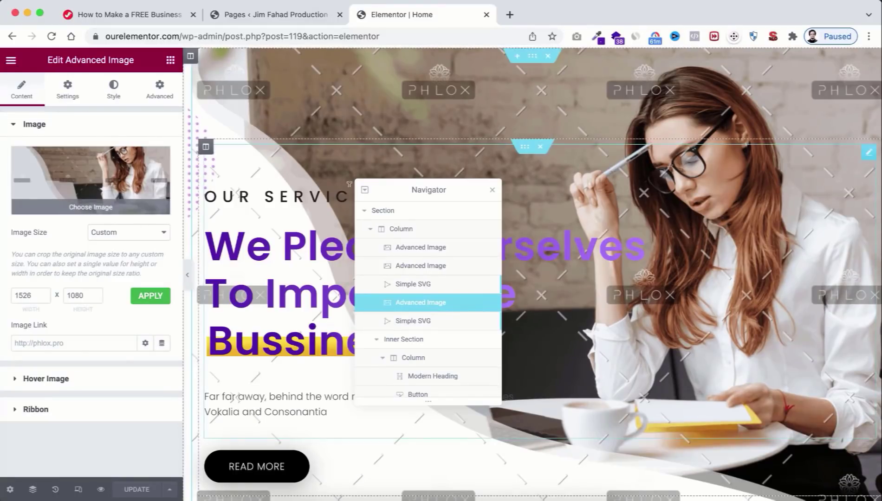
pyautogui.moveTo(389, 190); pyautogui.dragTo(758, 338)
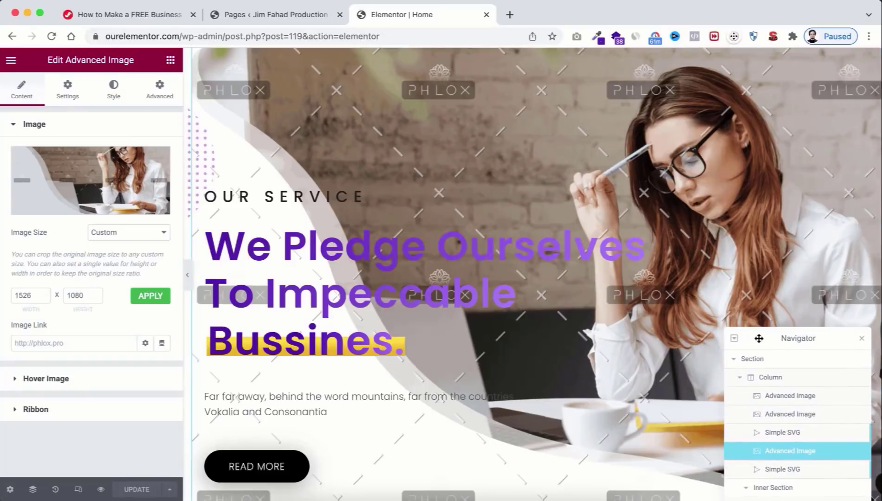
pyautogui.moveTo(100, 172)
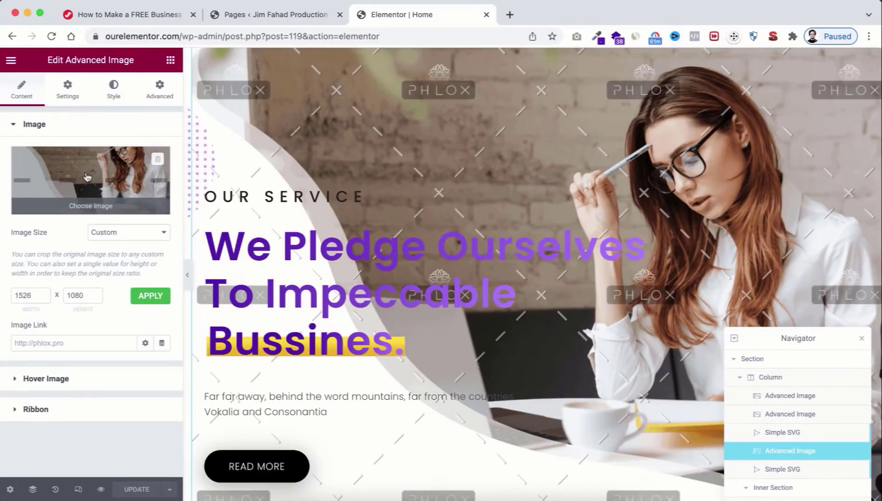
pyautogui.click(87, 177)
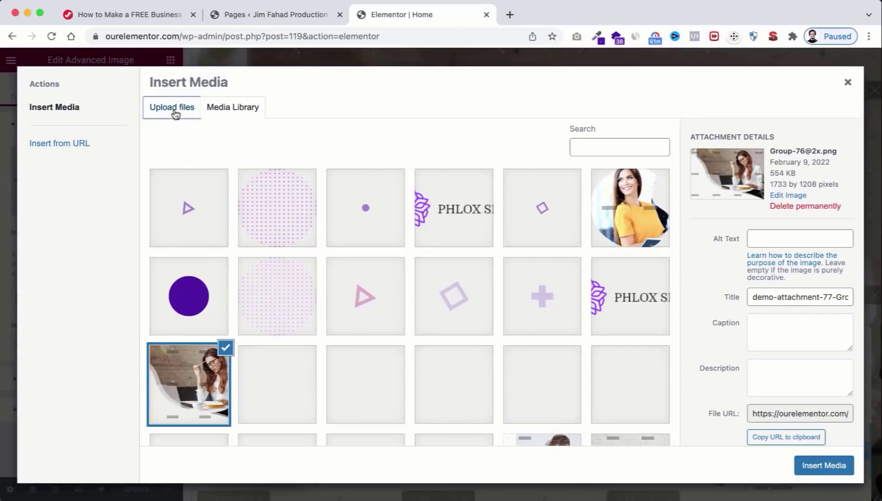
# Switch the media dialog to Upload files and go to the tutorial's download-links tab
pyautogui.click(173, 107)
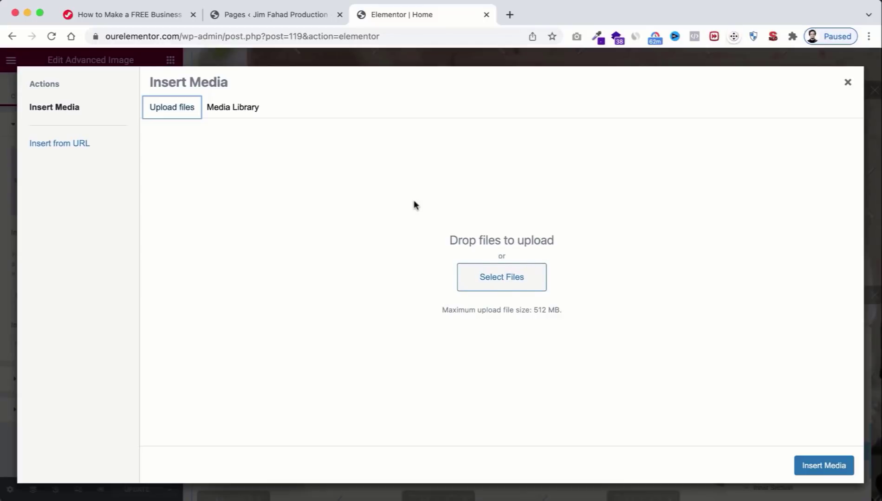
pyautogui.click(139, 16)
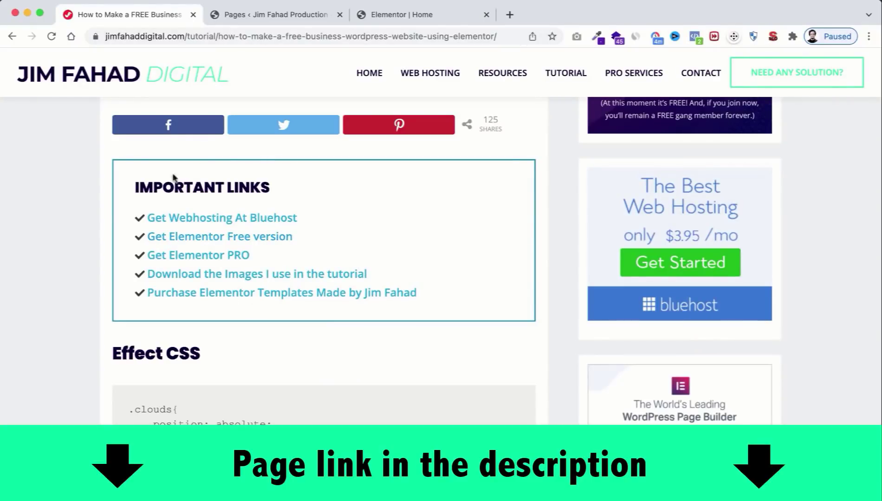
# Browse the downloaded Business Website 20222 Images folder in Finder, then return to the browser
pyautogui.scroll(-1, 336, 222)
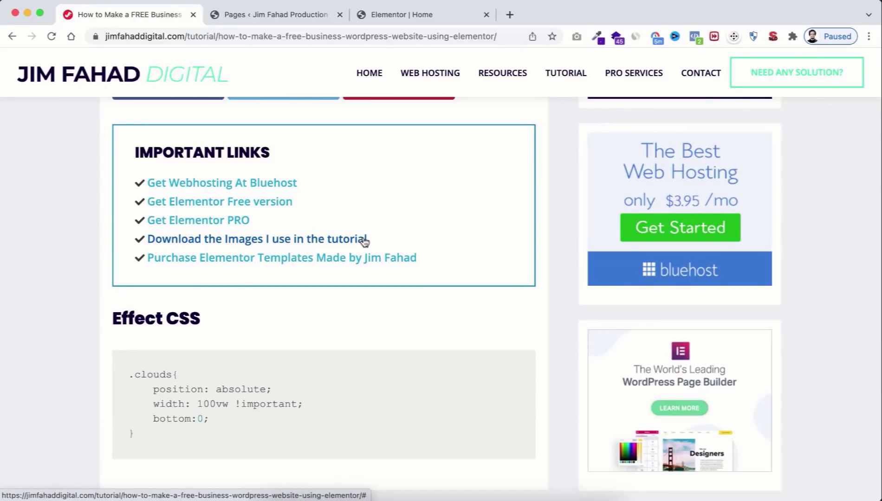
pyautogui.click(270, 495)
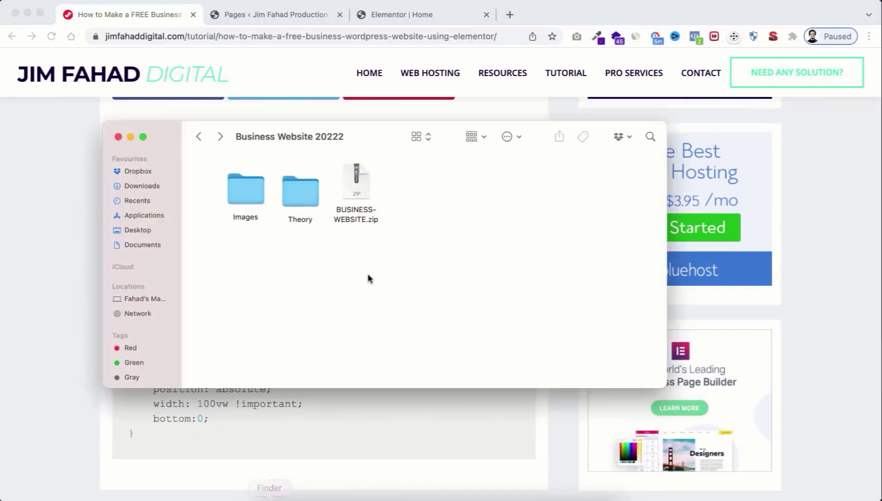
pyautogui.doubleClick(248, 199)
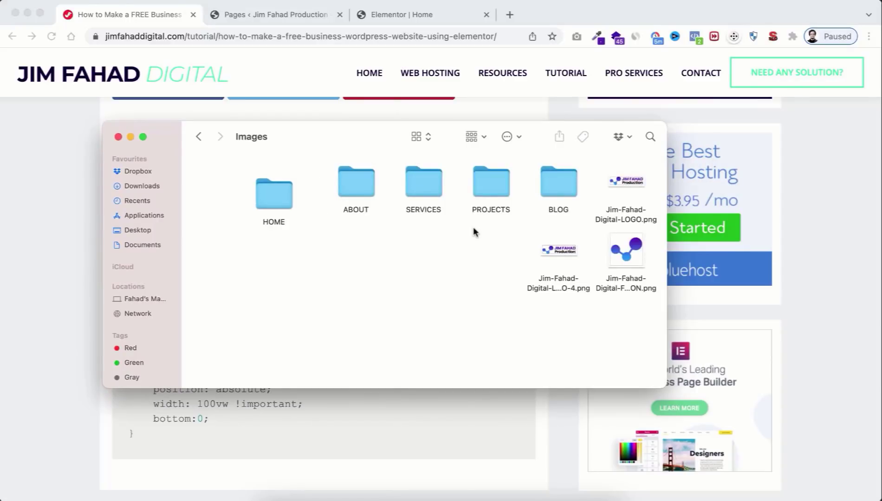
pyautogui.click(284, 15)
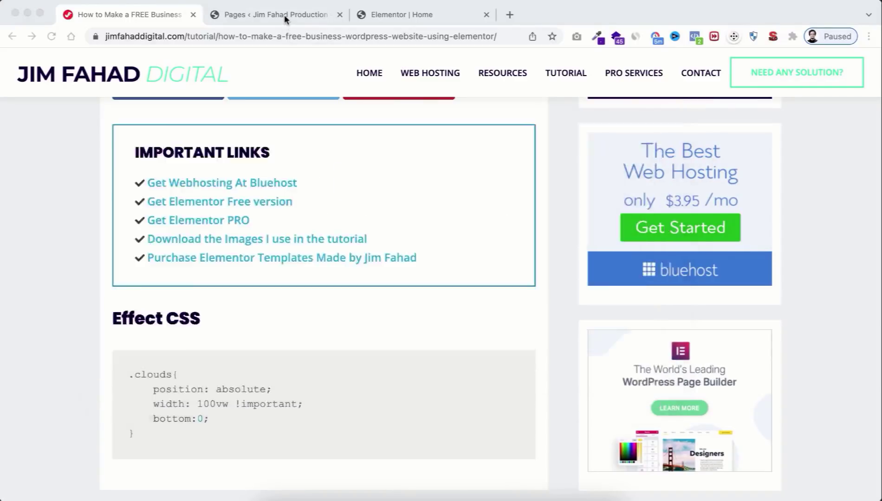
pyautogui.click(284, 14)
# Upload all eight HOME images and insert home-hero-banner-Jim-Fahad-Digital-4-1.jpg as the hero image
pyautogui.click(410, 18)
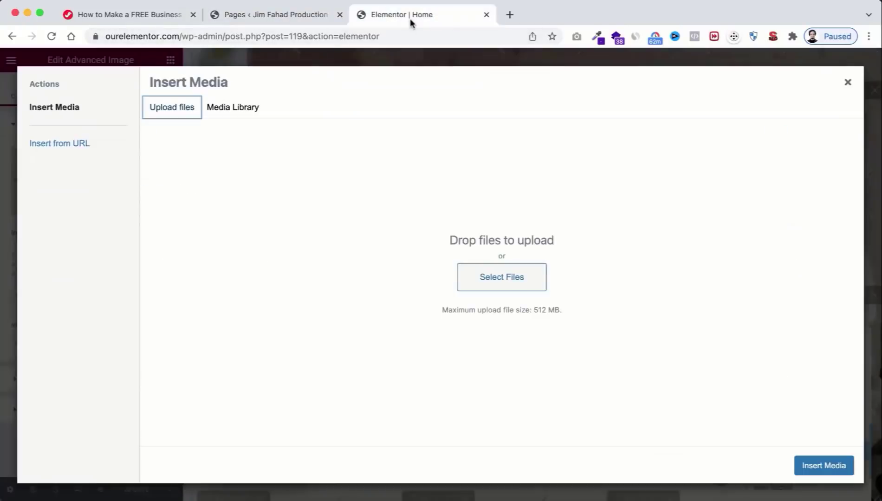
pyautogui.click(492, 283)
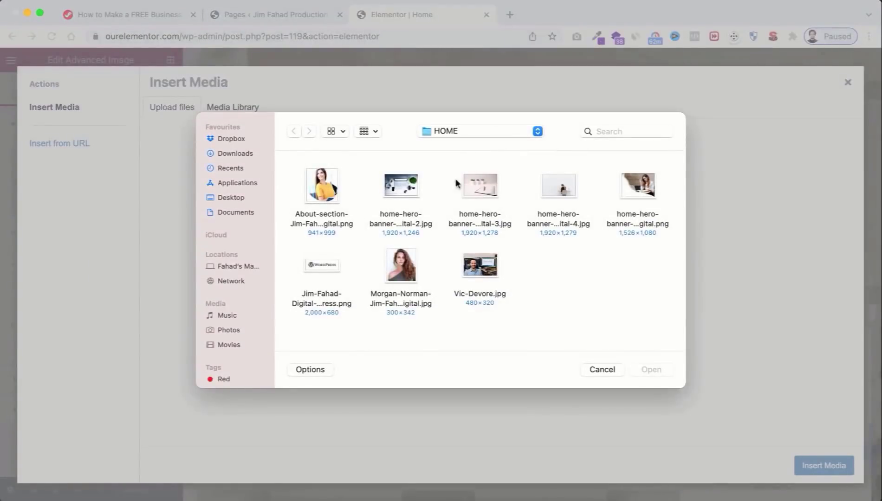
pyautogui.click(290, 179)
pyautogui.moveTo(370, 182); pyautogui.dragTo(665, 289)
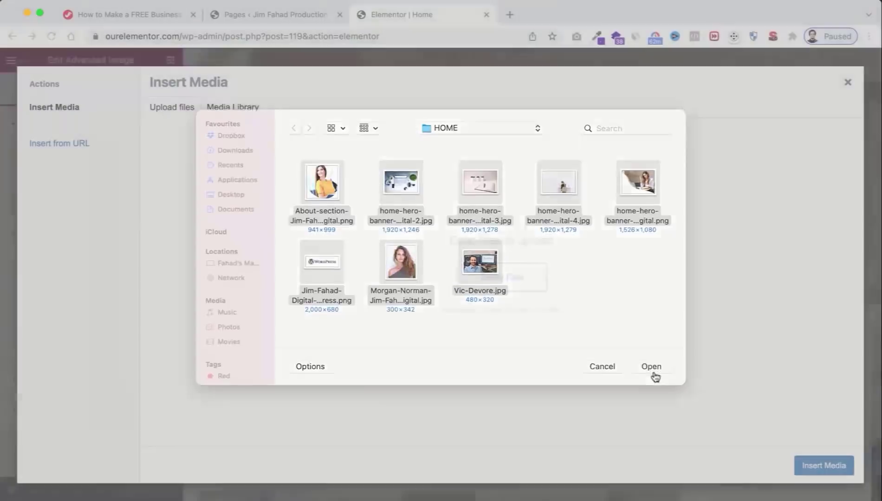
pyautogui.click(653, 372)
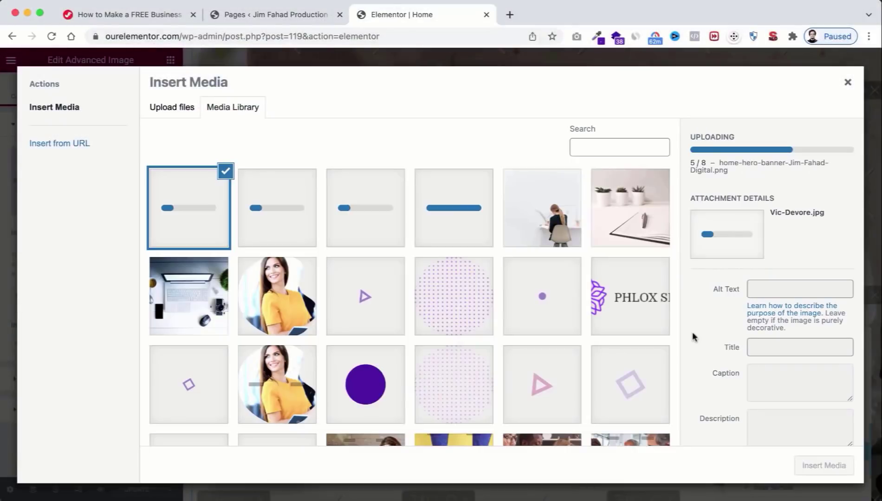
pyautogui.click(546, 211)
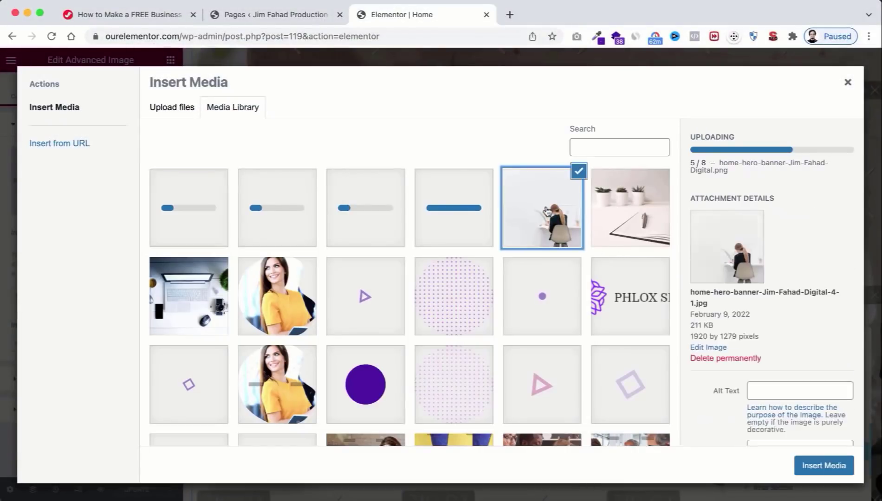
pyautogui.click(817, 468)
# Swap the hero image to home-hero-banner-Jim-Fahad-Digital.png and close the Navigator
pyautogui.scroll(-3, 620, 393)
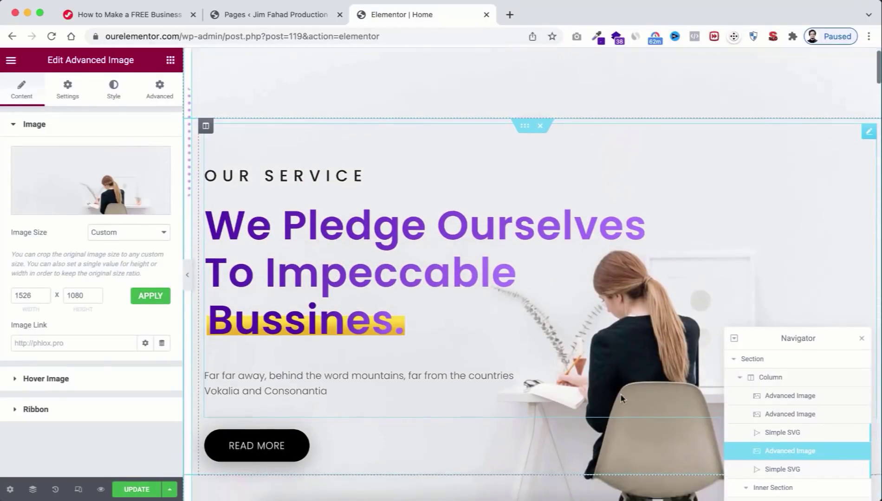
pyautogui.scroll(2, 620, 394)
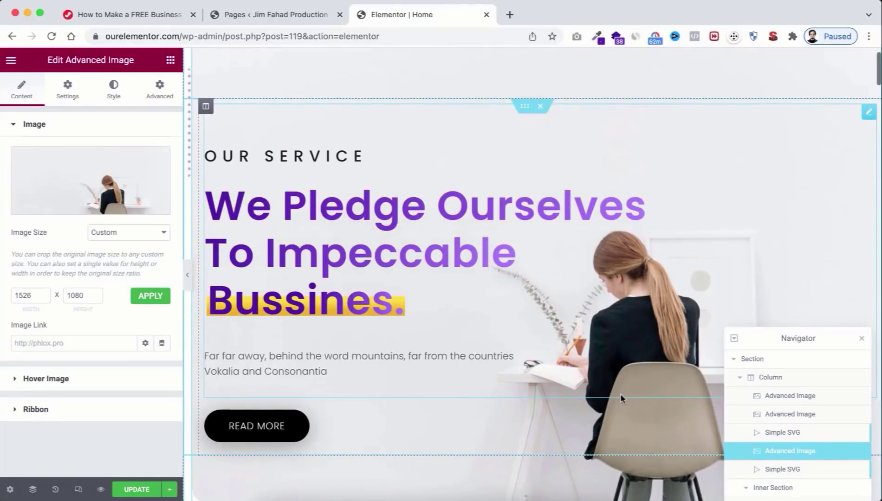
pyautogui.scroll(1, 620, 393)
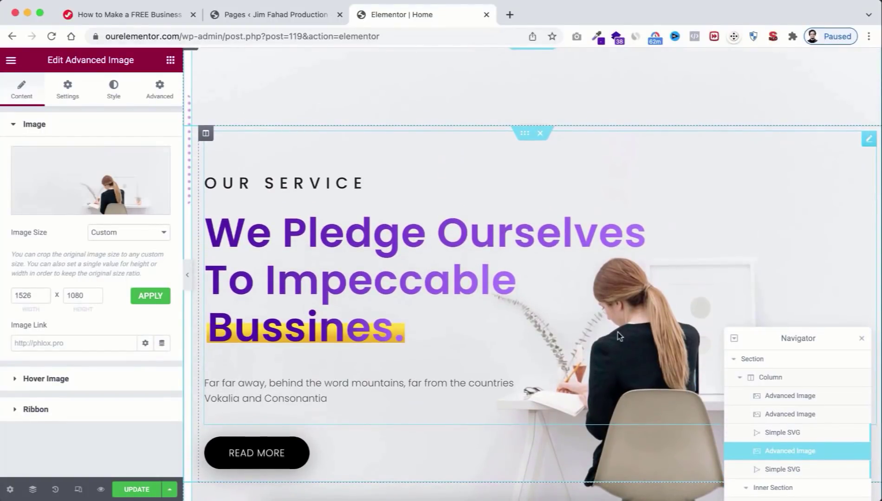
pyautogui.scroll(1, 618, 335)
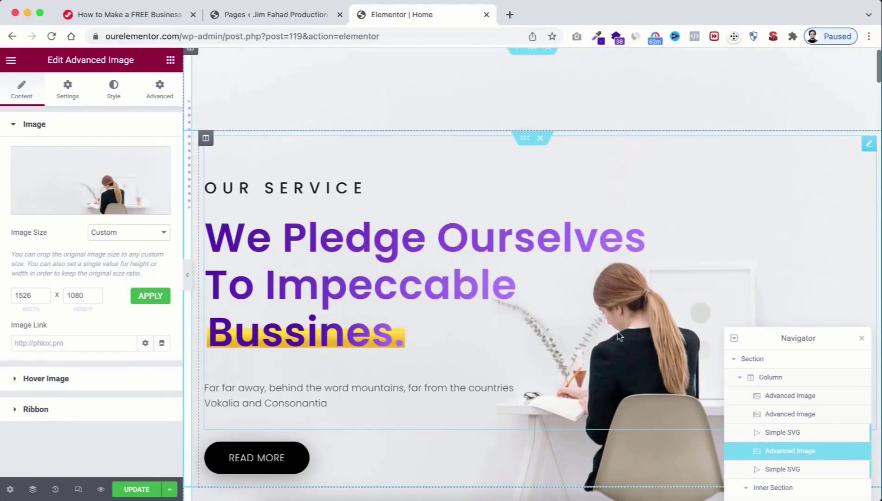
pyautogui.click(84, 179)
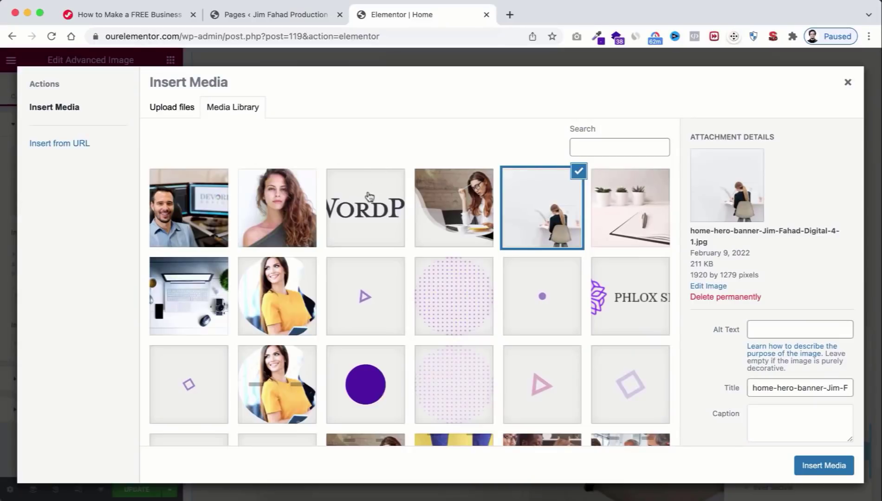
pyautogui.click(452, 209)
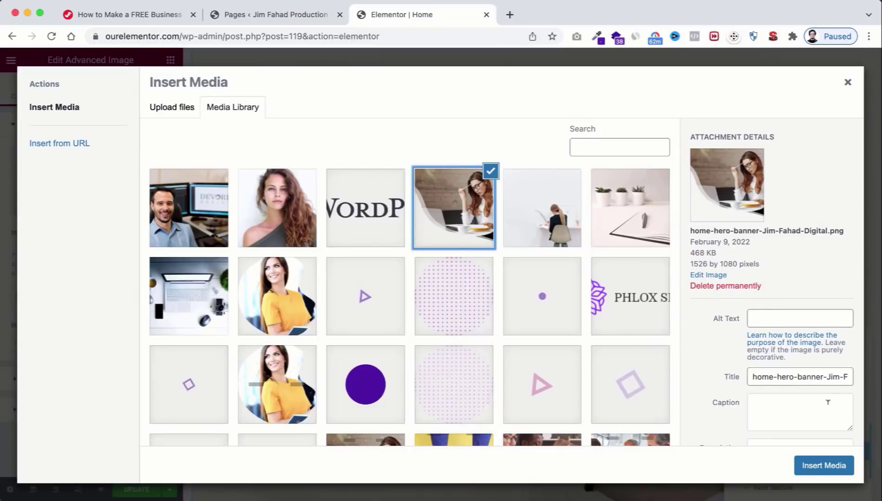
pyautogui.click(817, 468)
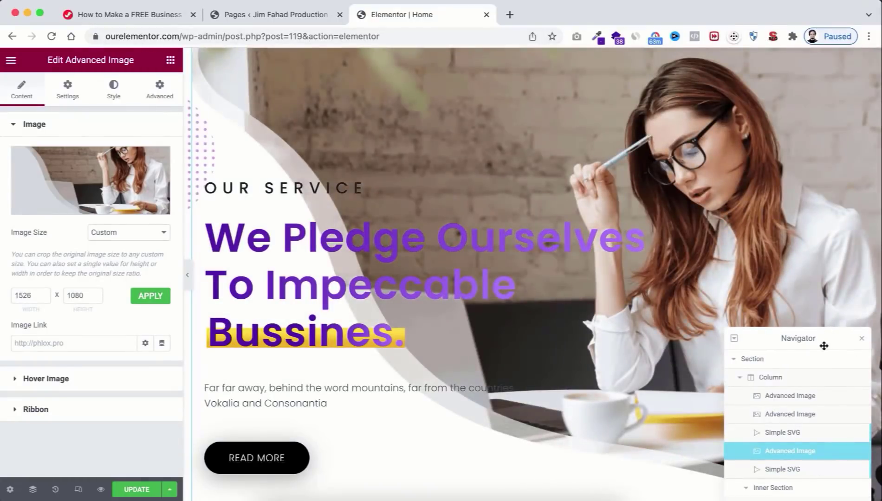
pyautogui.moveTo(822, 343); pyautogui.dragTo(734, 252)
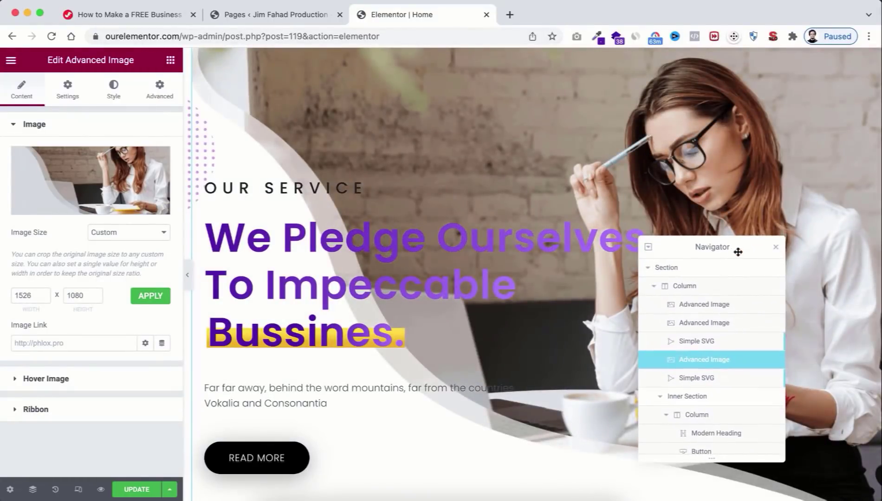
pyautogui.click(777, 251)
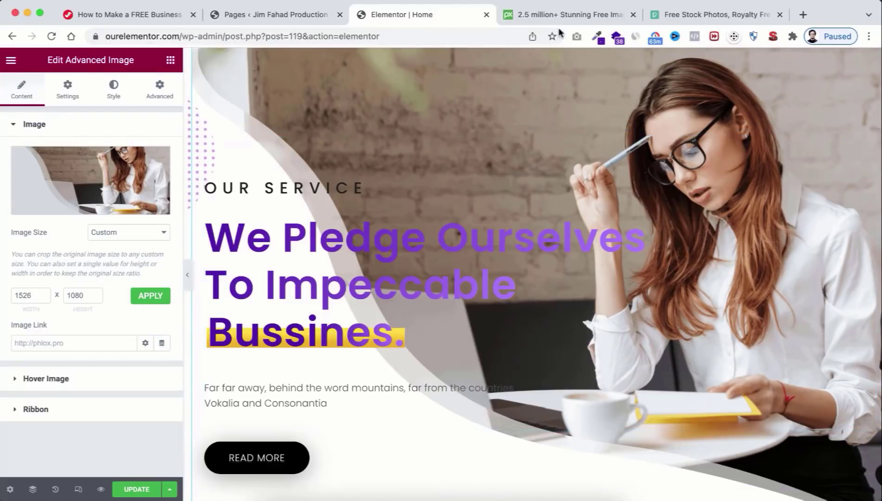
# Browse the Pixabay and Pexels stock photo sites
pyautogui.click(566, 17)
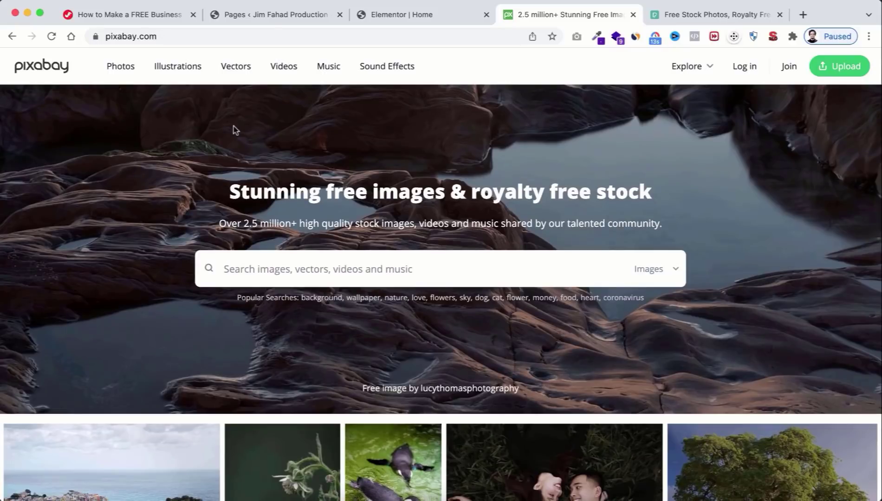
pyautogui.scroll(-15, 315, 326)
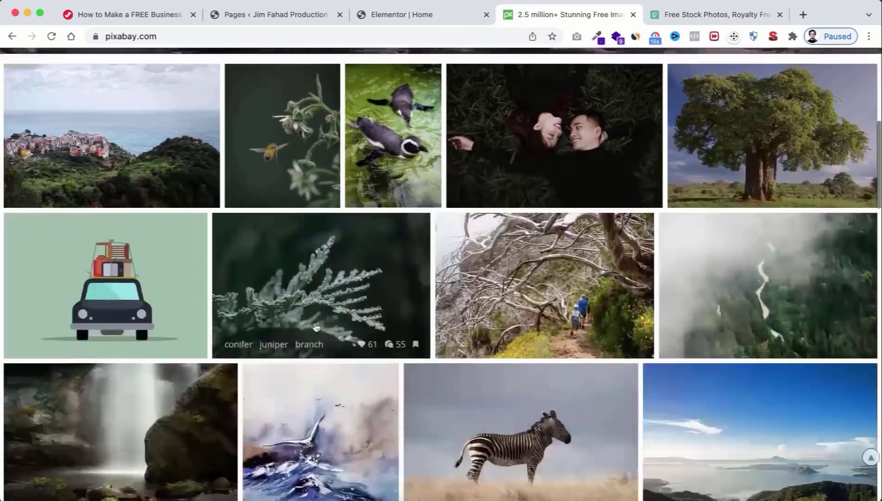
pyautogui.scroll(-6, 316, 327)
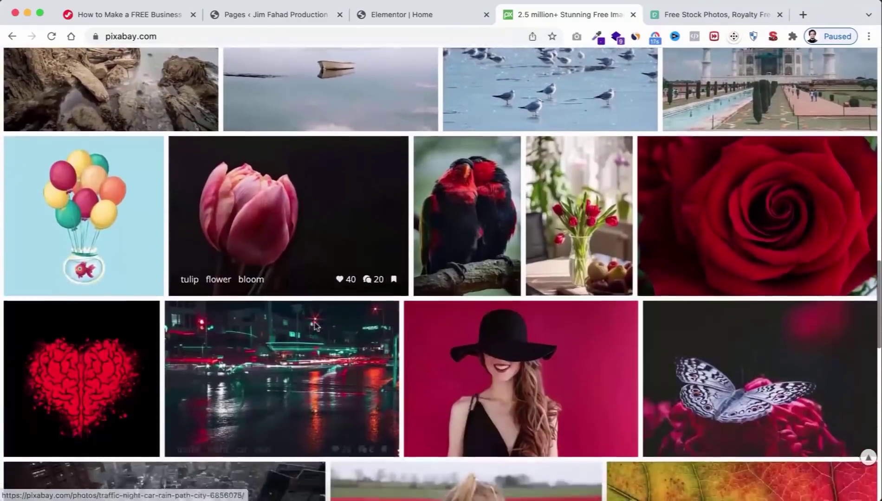
pyautogui.scroll(20, 589, 120)
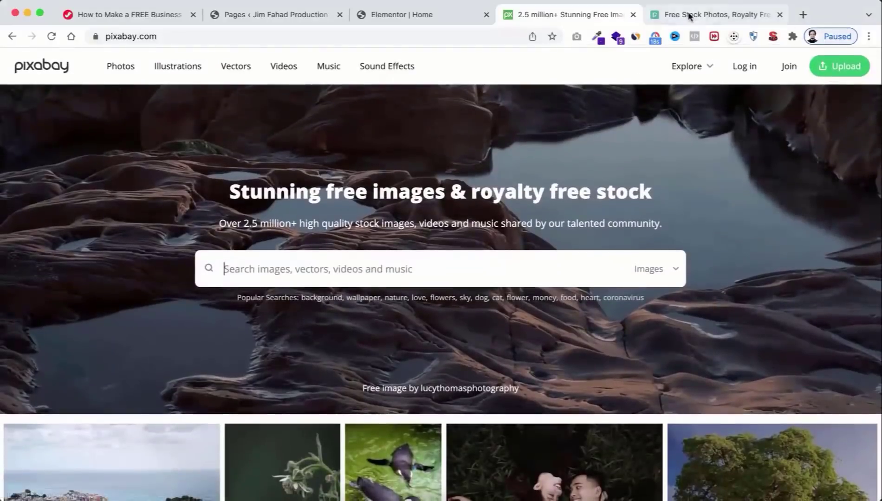
pyautogui.click(686, 14)
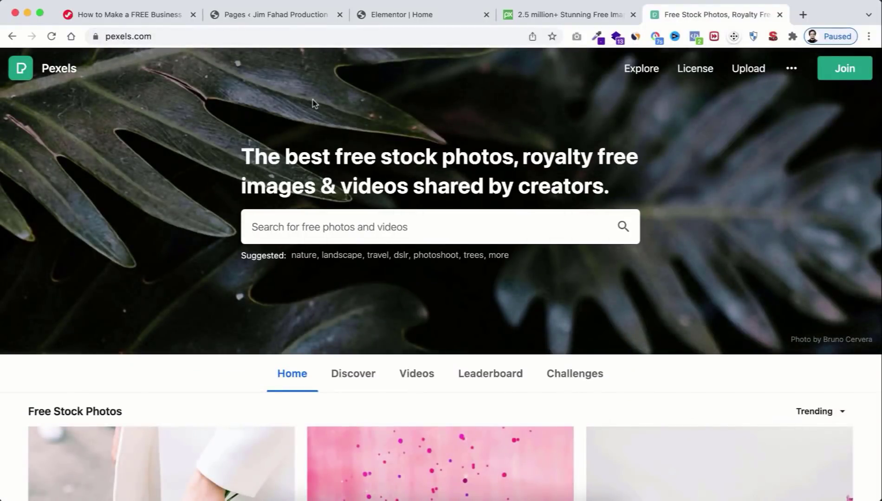
pyautogui.scroll(-10, 276, 310)
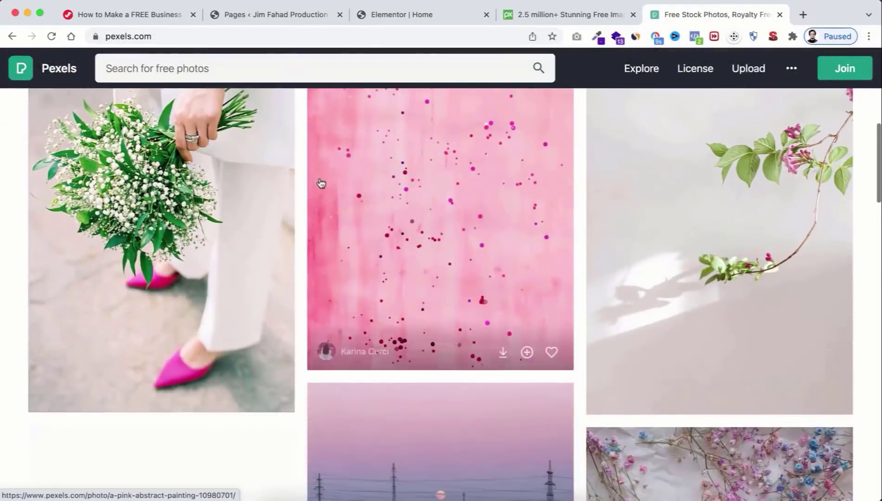
pyautogui.scroll(10, 320, 183)
# Search Pexels for 'office desk', open the white-shirt desk photo, and return to Elementor
pyautogui.click(313, 227)
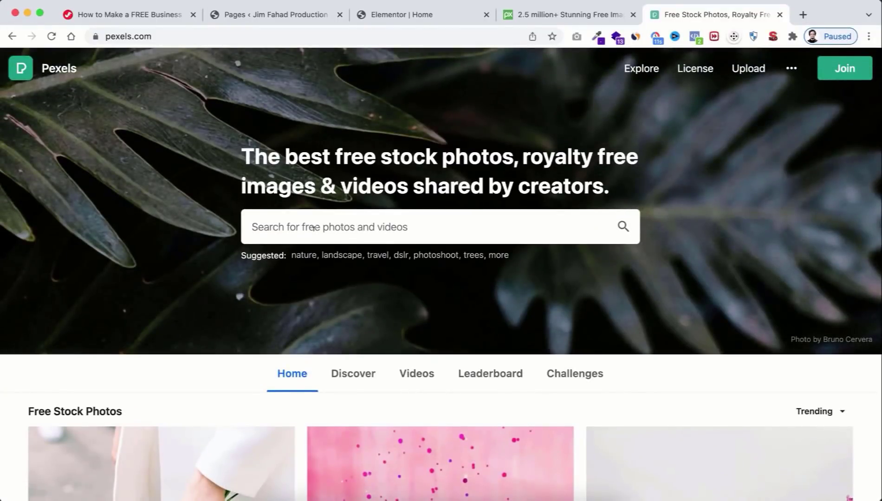
pyautogui.write('offi')
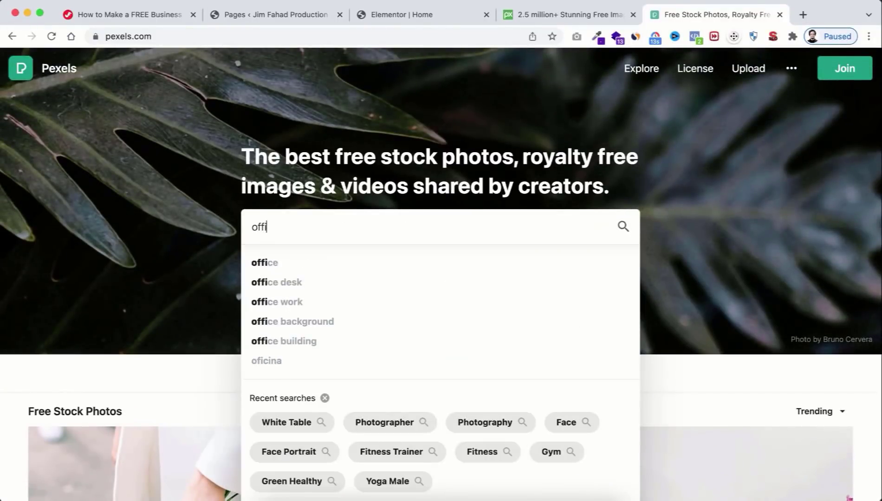
pyautogui.write('ce desk')
pyautogui.press('Return')
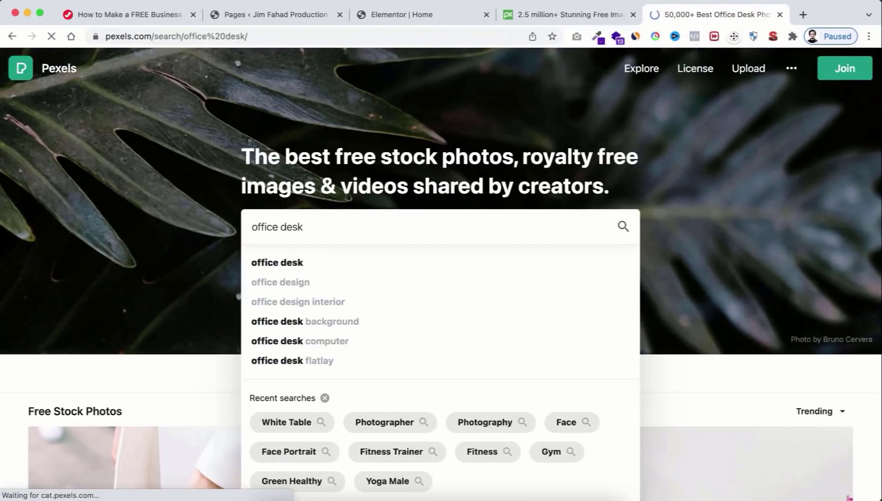
pyautogui.scroll(-7, 376, 371)
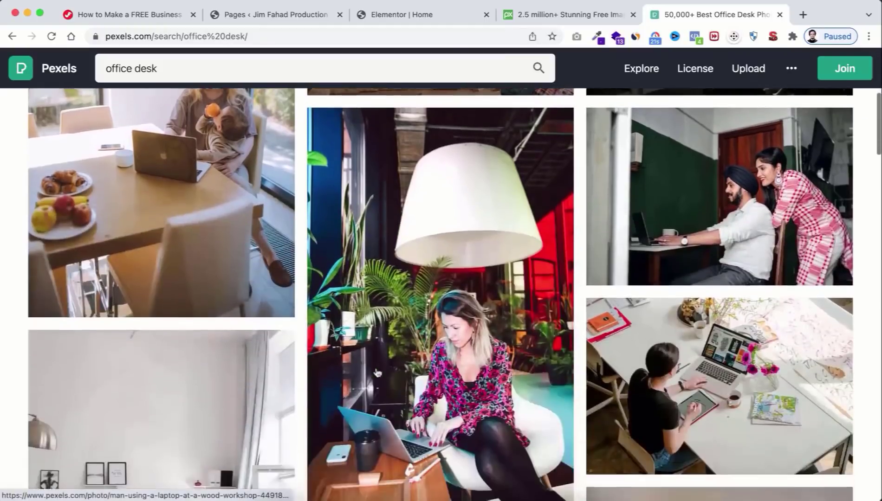
pyautogui.scroll(-5, 377, 371)
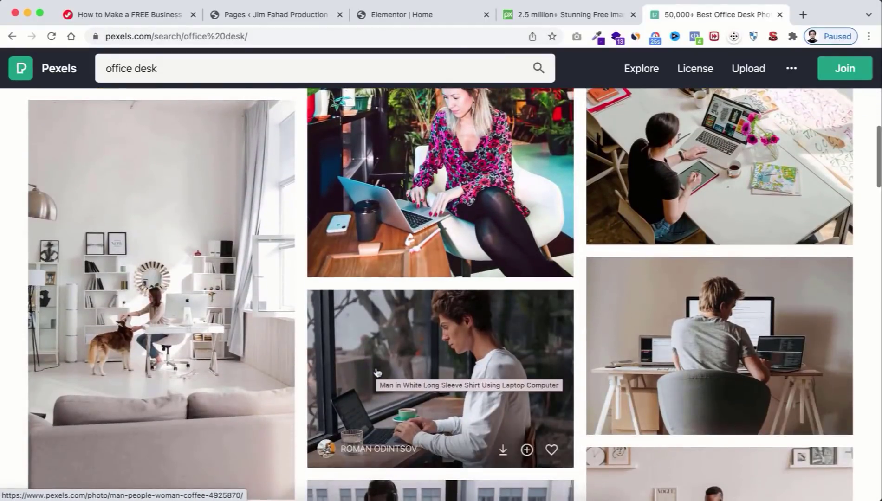
pyautogui.scroll(-12, 377, 371)
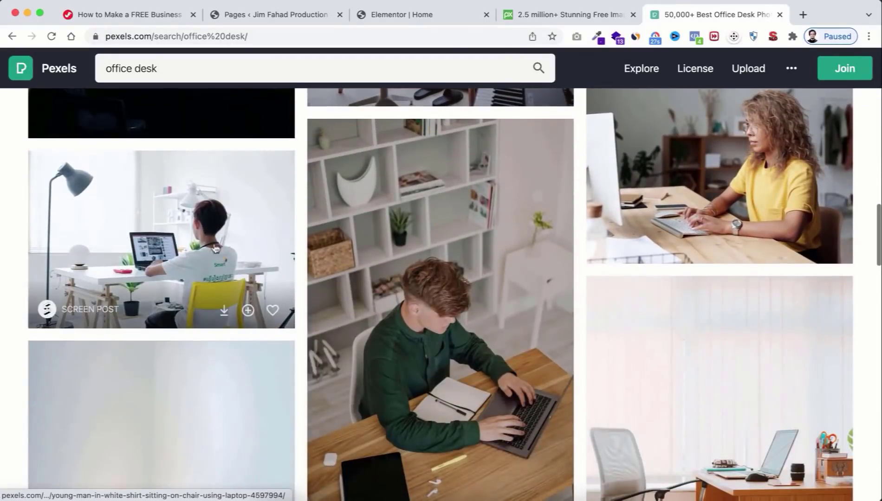
pyautogui.click(206, 230)
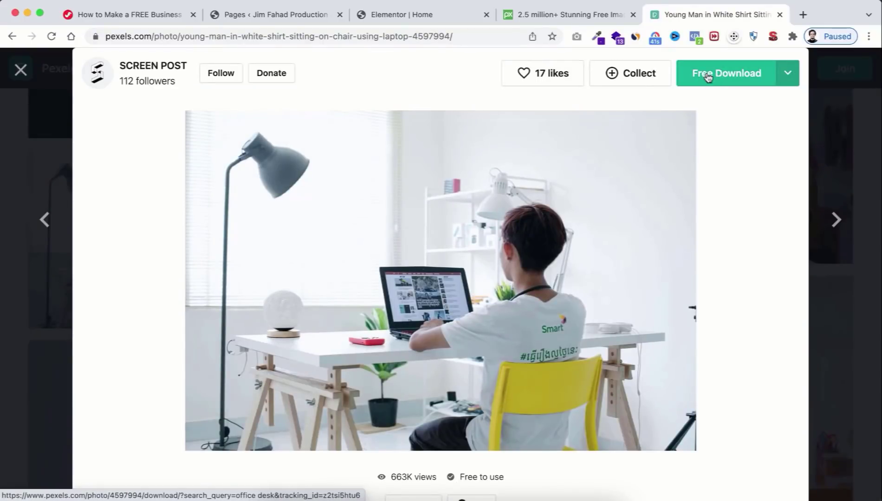
pyautogui.click(439, 19)
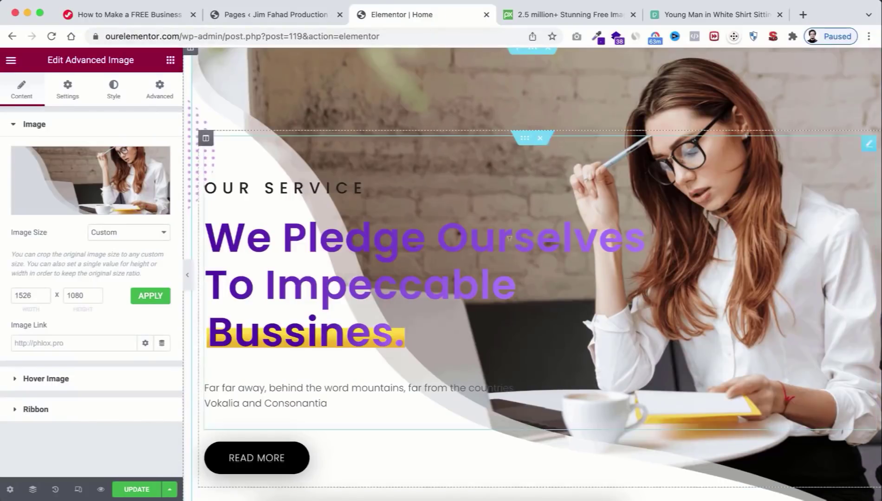
# Close the Pixabay and Pexels tabs and select the hero heading's OUR SERVICE title
pyautogui.click(633, 15)
pyautogui.click(633, 15)
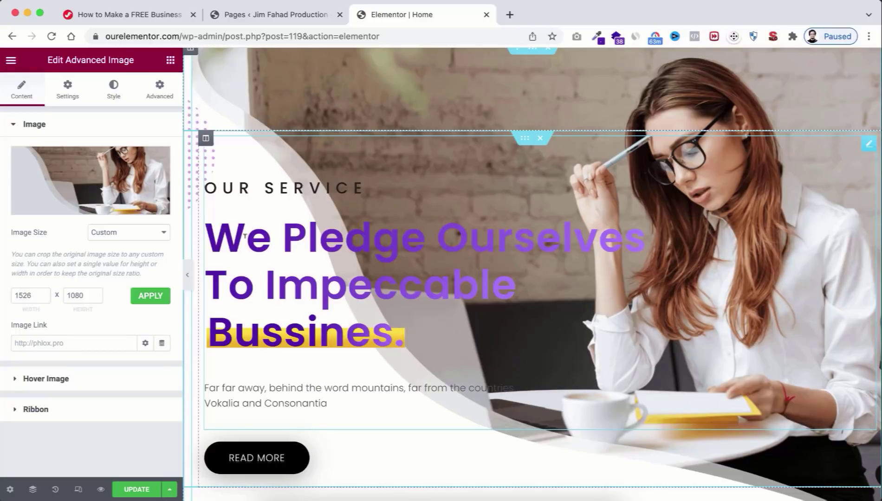
pyautogui.click(336, 240)
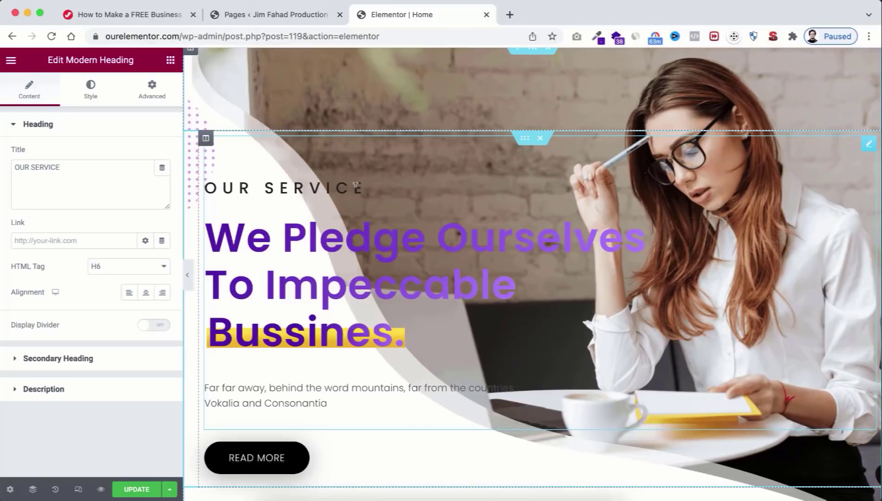
pyautogui.moveTo(60, 169); pyautogui.dragTo(5, 173)
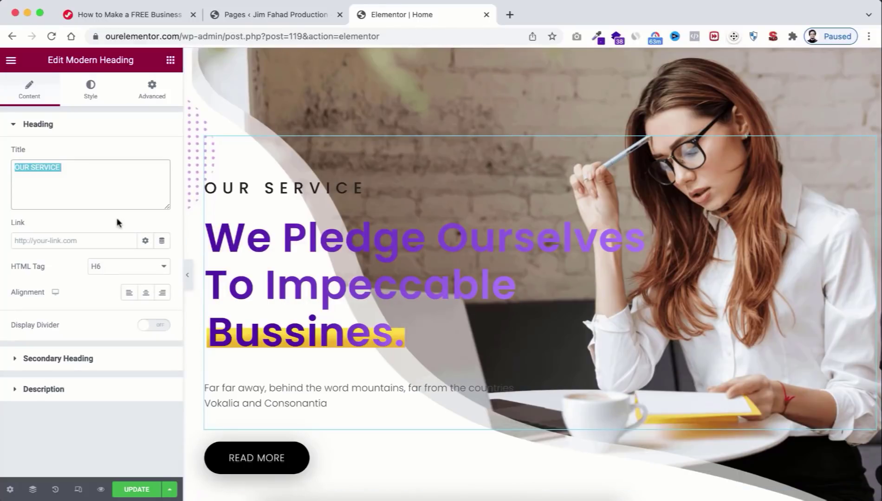
# Set the secondary heading to 'We Design' / 'Your Complete Online' / 'Presence.'
pyautogui.click(50, 359)
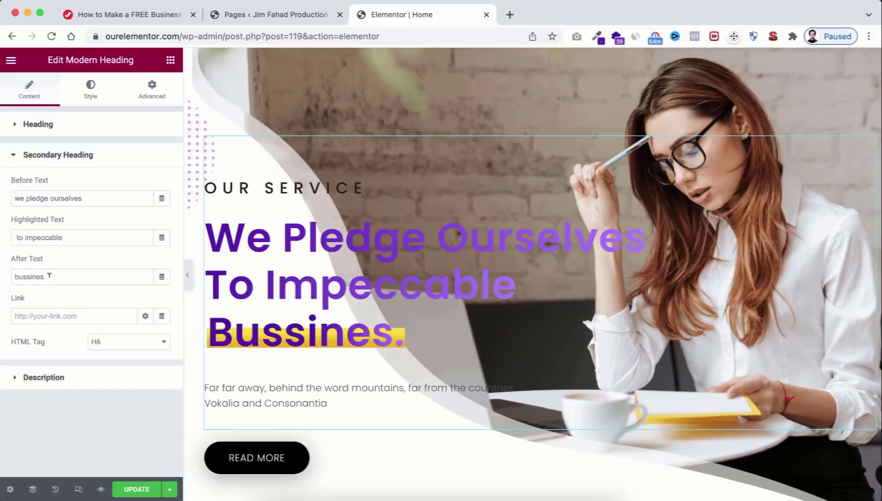
pyautogui.moveTo(87, 195); pyautogui.dragTo(2, 196)
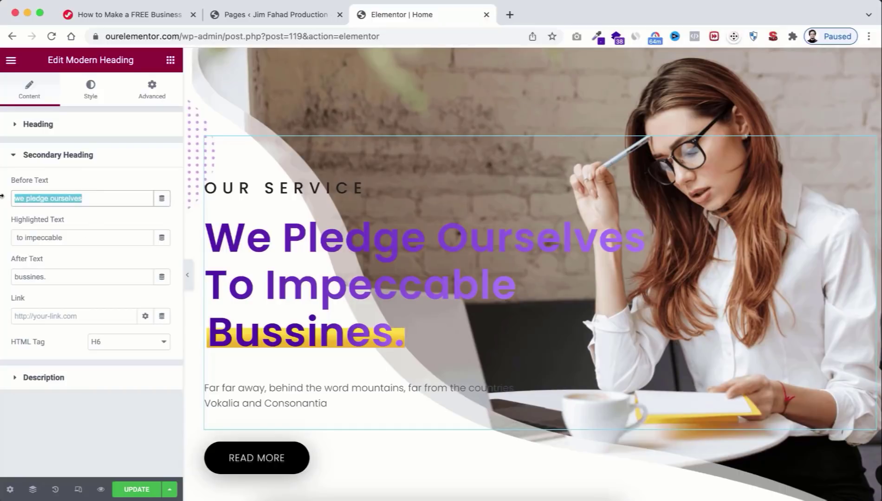
pyautogui.write('We')
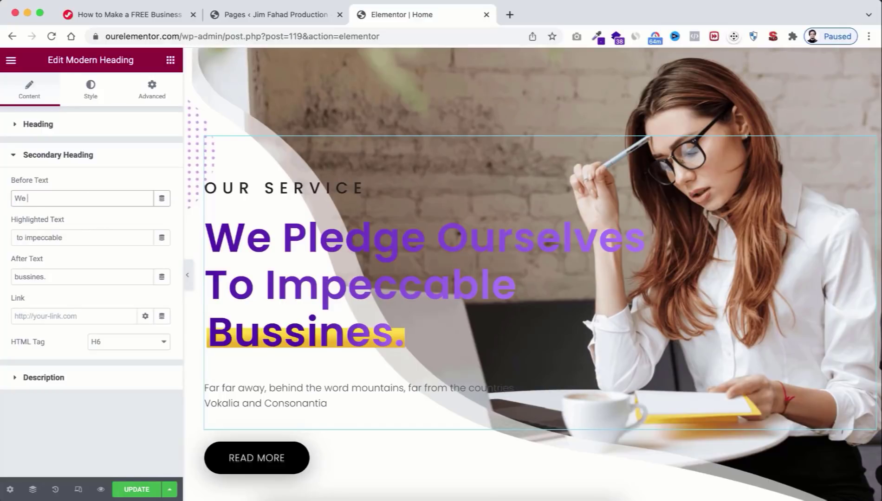
pyautogui.write(' Design')
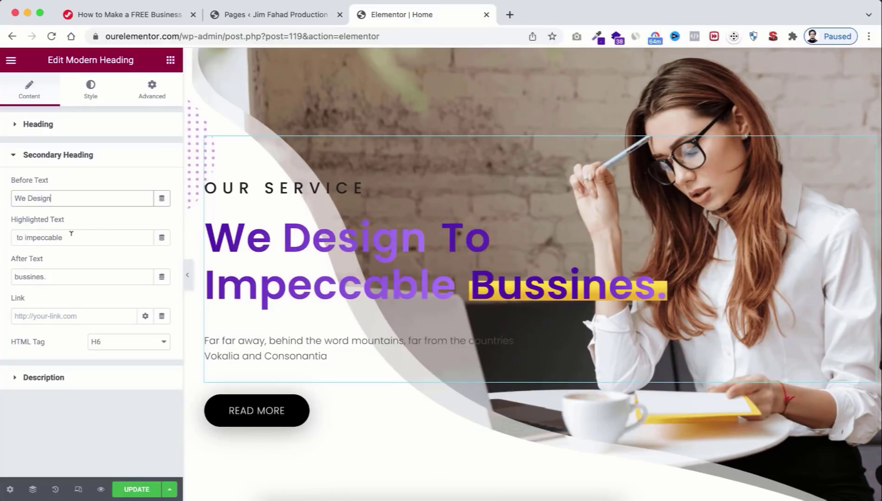
pyautogui.moveTo(71, 233); pyautogui.dragTo(4, 239)
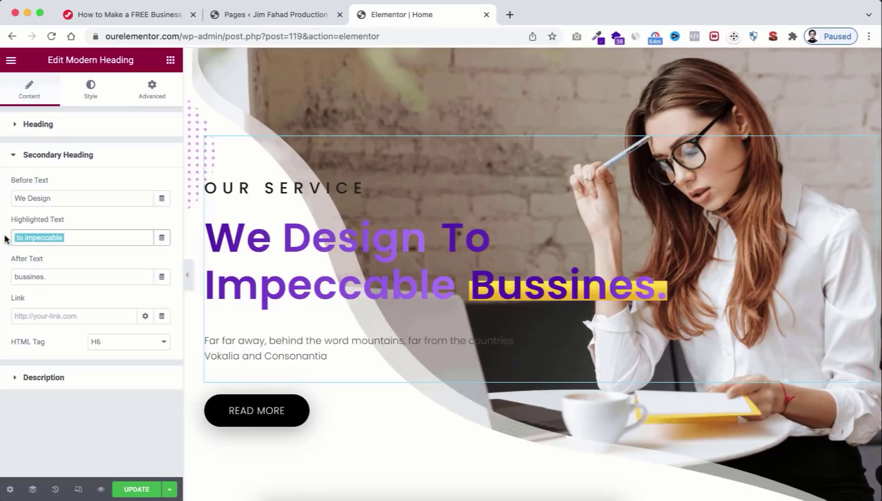
pyautogui.press('BackSpace')
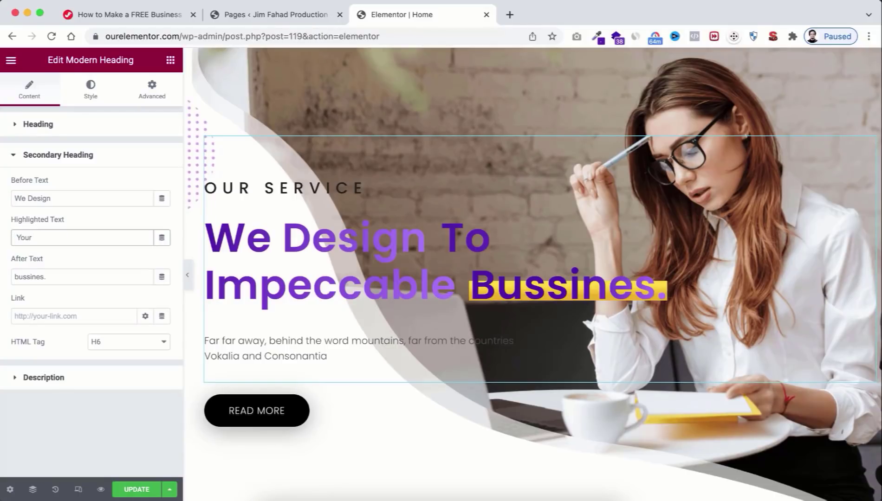
pyautogui.write('Your Complete Online')
pyautogui.moveTo(56, 274); pyautogui.dragTo(0, 276)
pyautogui.write('Pres')
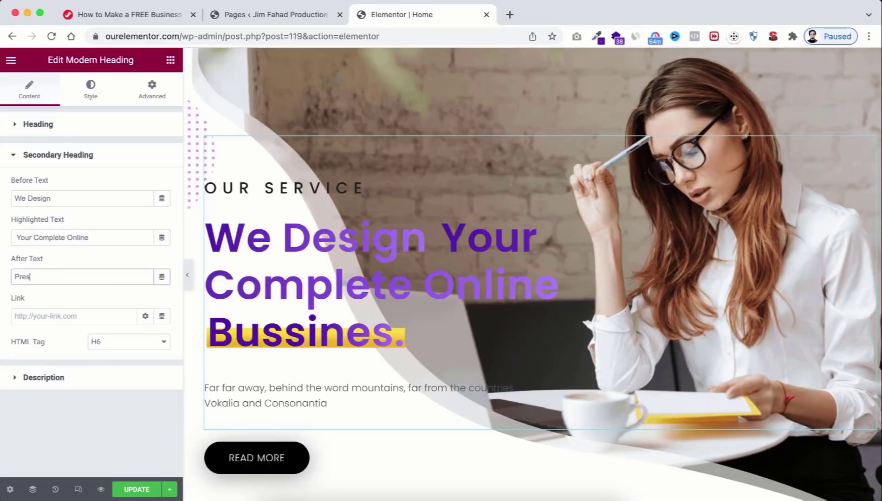
pyautogui.write('ence.')
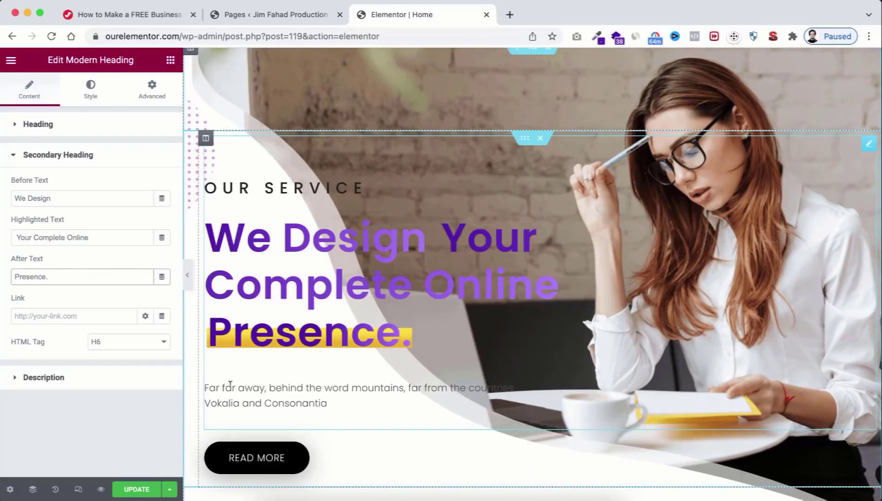
# Select the heading's placeholder description paragraph
pyautogui.click(70, 378)
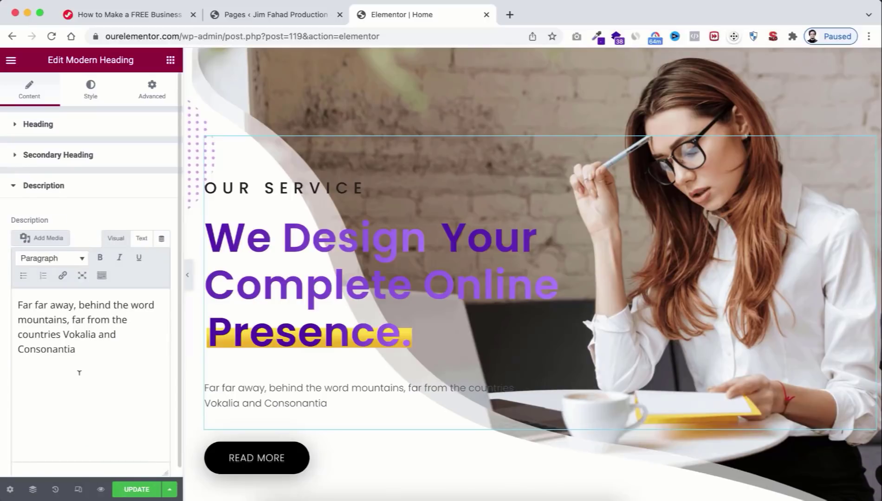
pyautogui.moveTo(83, 350); pyautogui.dragTo(18, 293)
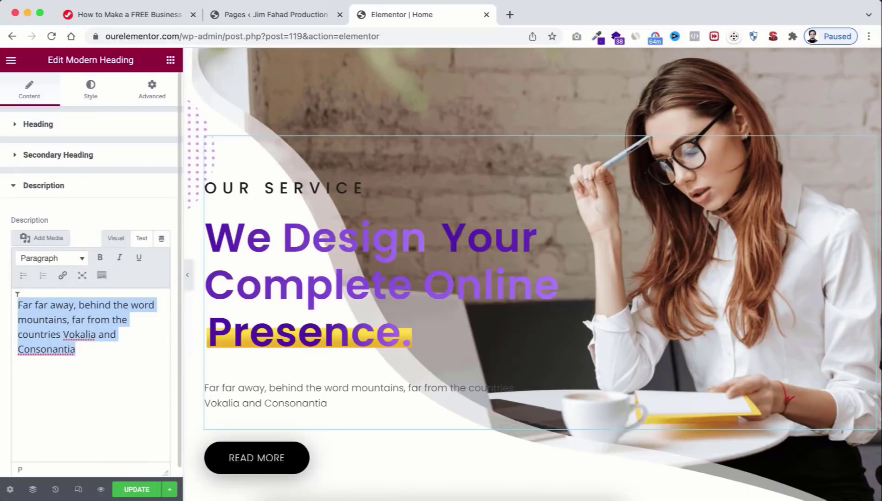
pyautogui.scroll(-3, 326, 331)
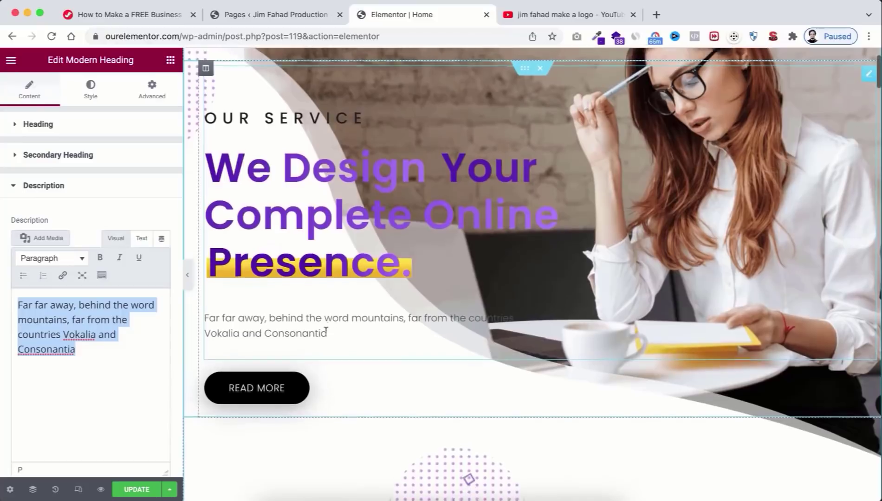
# Rename the READ MORE button to 'WATCH VIDEO' and enable Open Video in Lightbox
pyautogui.click(297, 391)
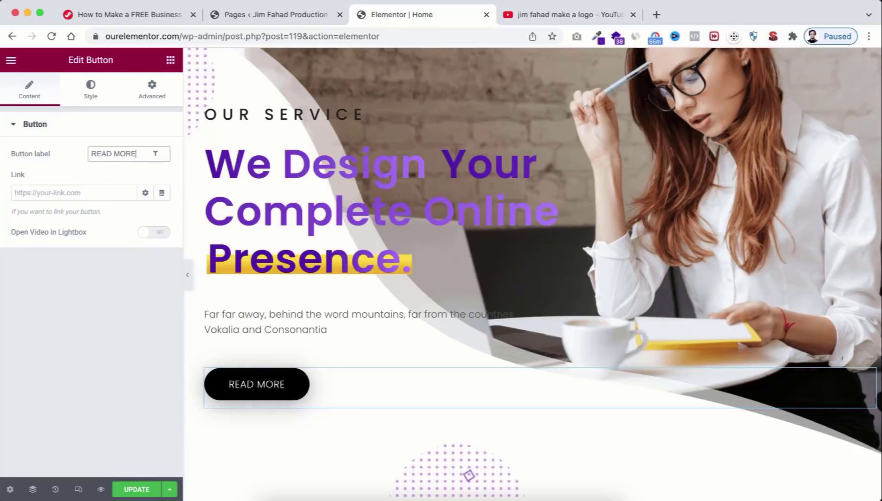
pyautogui.moveTo(140, 154); pyautogui.dragTo(60, 154)
pyautogui.write('WATCH VIDEO')
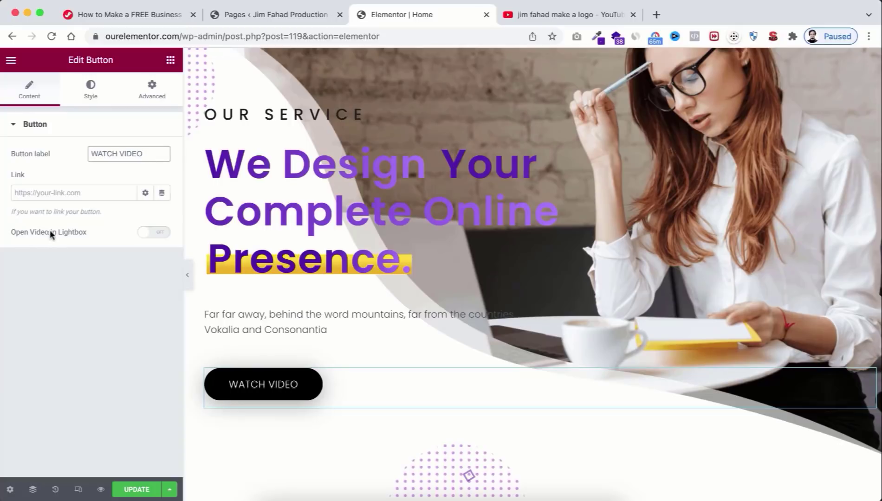
pyautogui.click(154, 232)
pyautogui.click(80, 192)
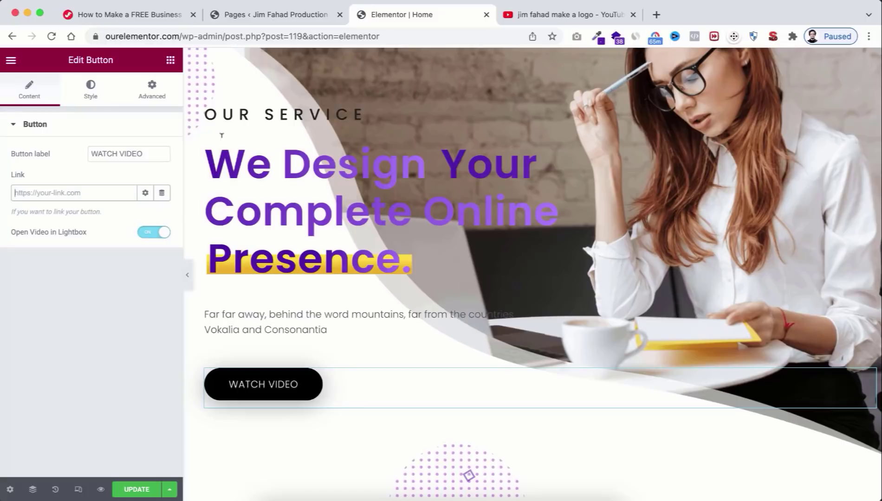
# Open the logo tutorial video on YouTube and copy its web address
pyautogui.click(552, 15)
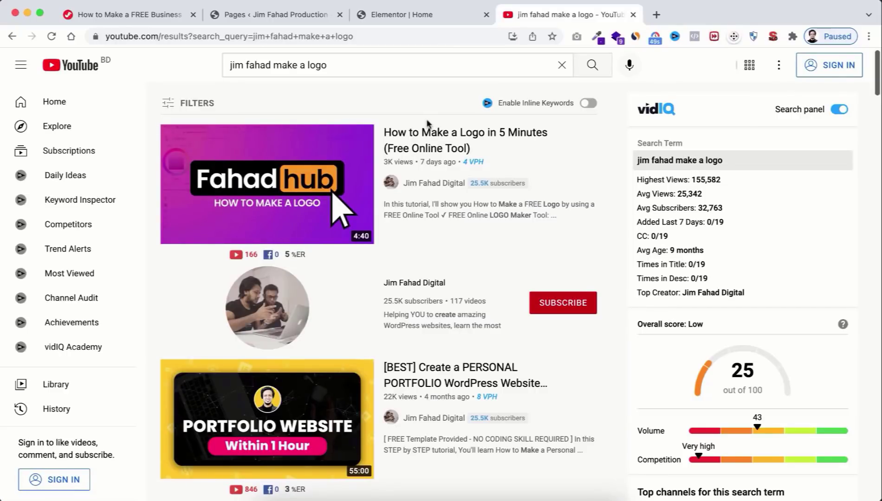
pyautogui.click(420, 138)
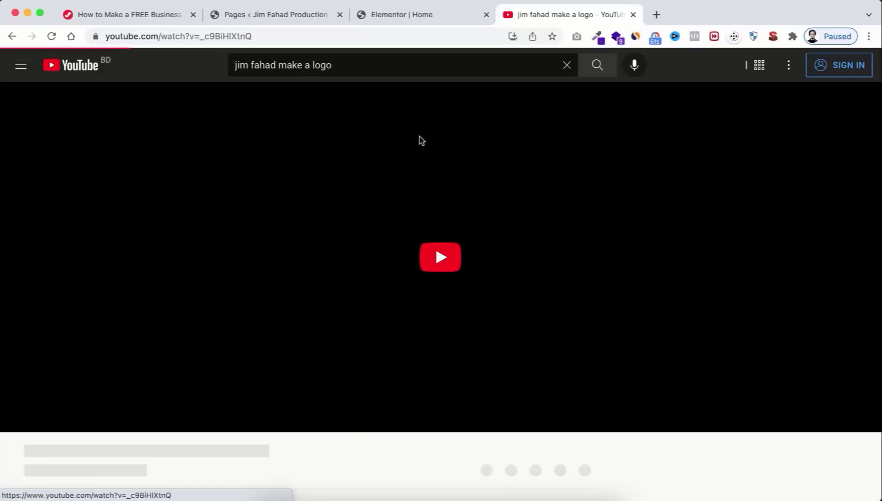
pyautogui.click(385, 176)
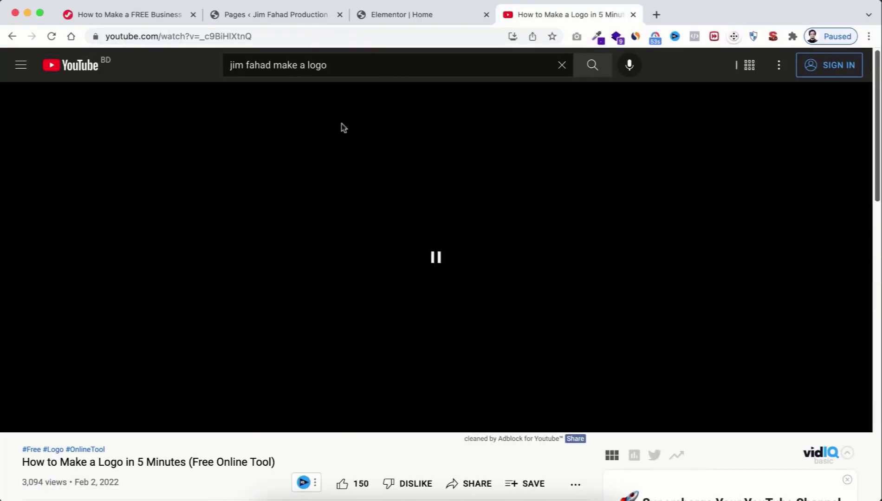
pyautogui.click(290, 34)
pyautogui.press('super+c')
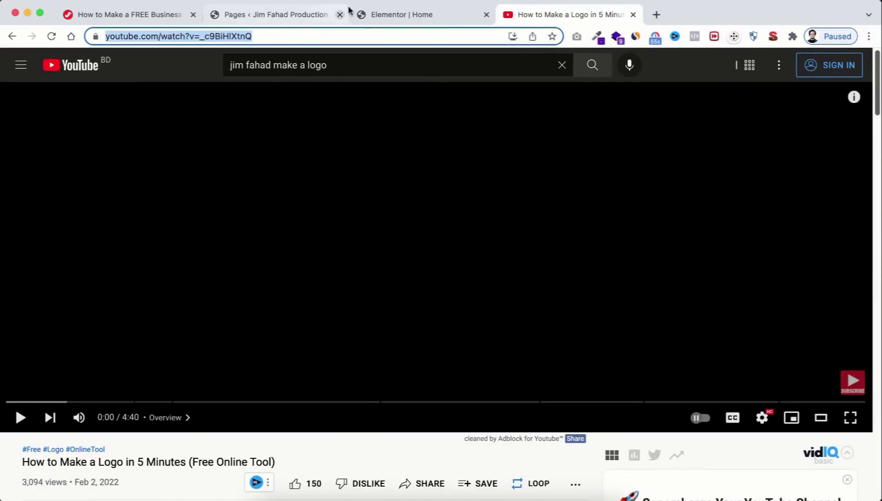
pyautogui.click(397, 13)
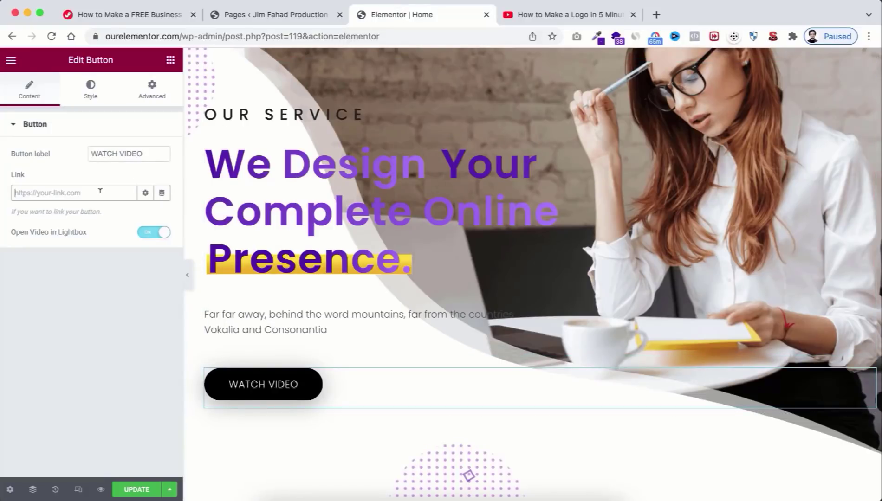
# Paste the YouTube logo tutorial address as the button link and update the page
pyautogui.press('super+v')
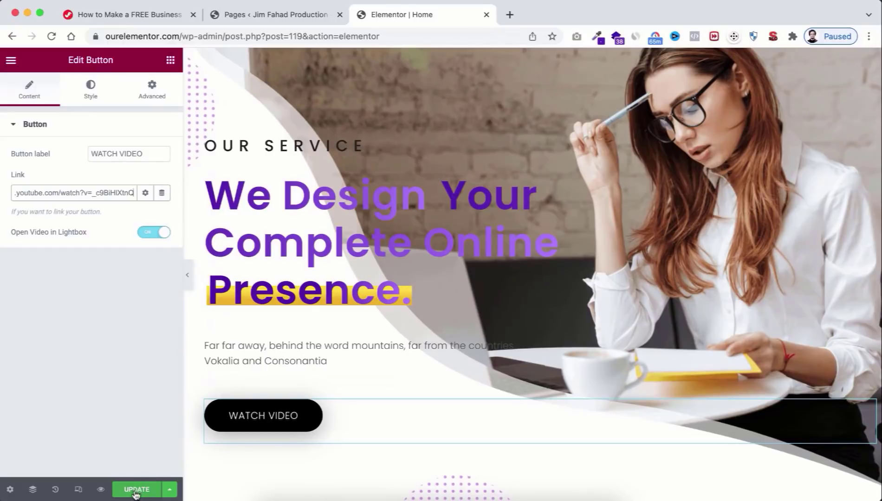
pyautogui.click(136, 490)
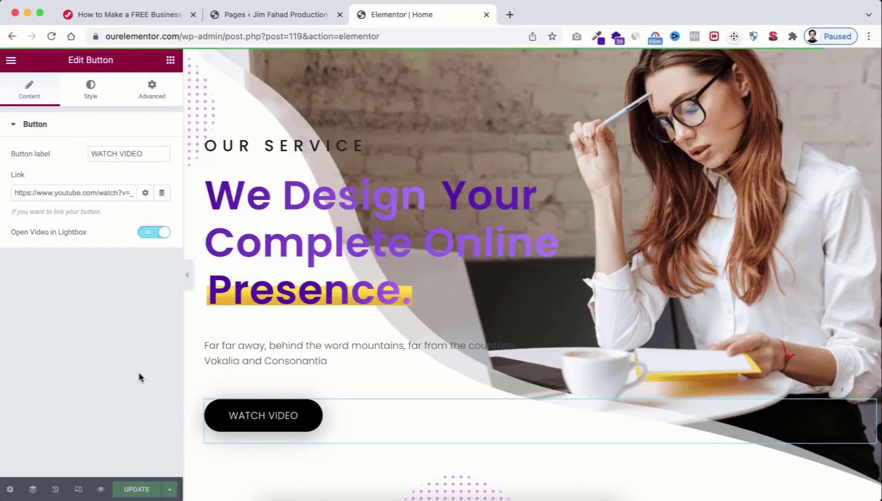
pyautogui.scroll(2, 473, 232)
pyautogui.scroll(-3, 325, 325)
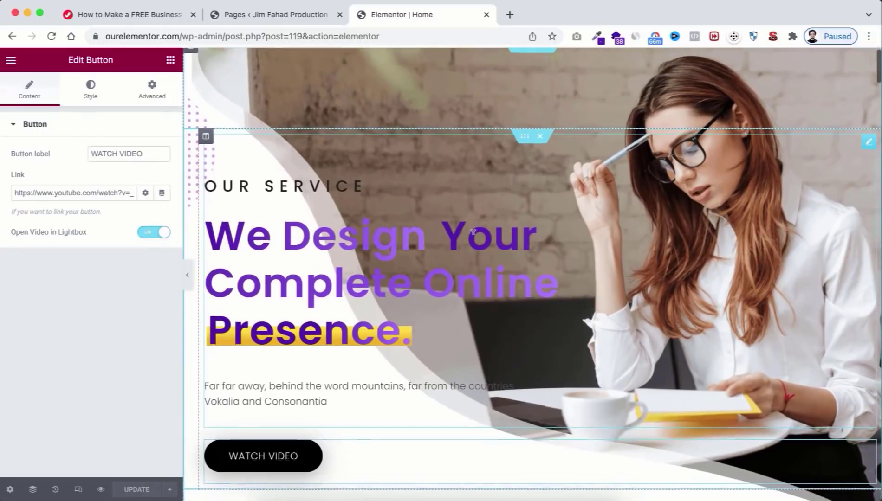
# Preview the updated Home page in a new tab to check the new hero headline
pyautogui.click(101, 491)
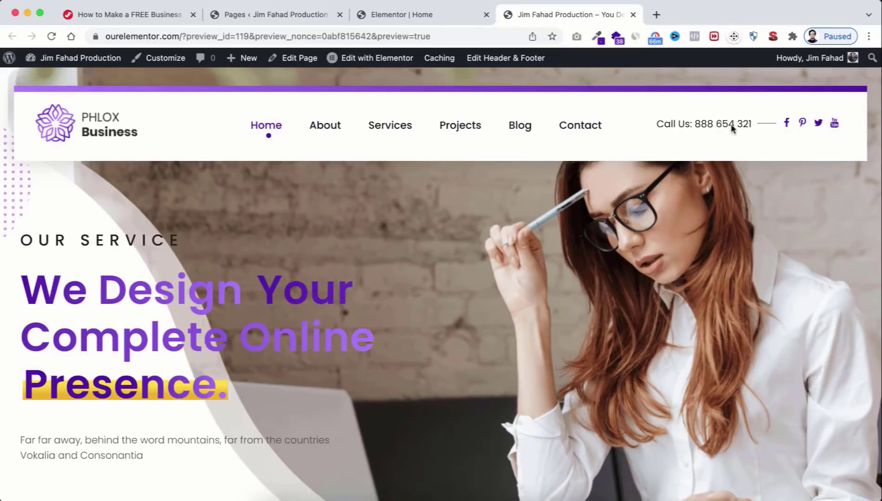
pyautogui.click(431, 14)
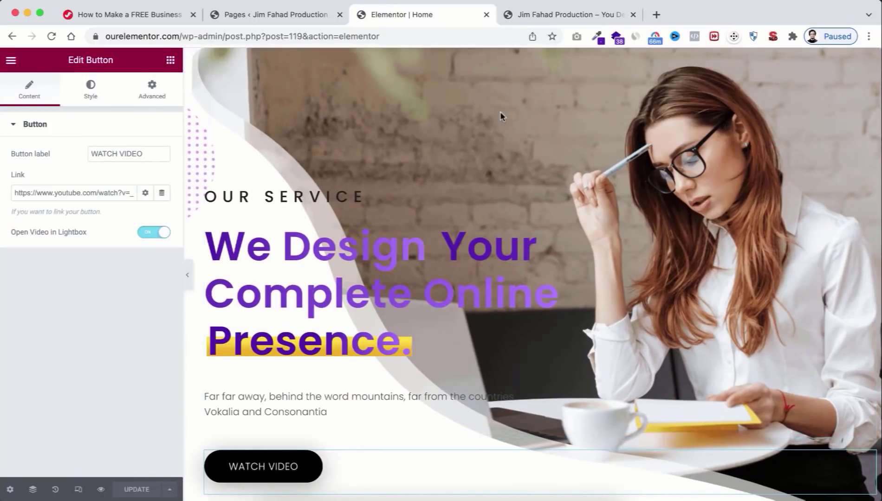
pyautogui.click(565, 19)
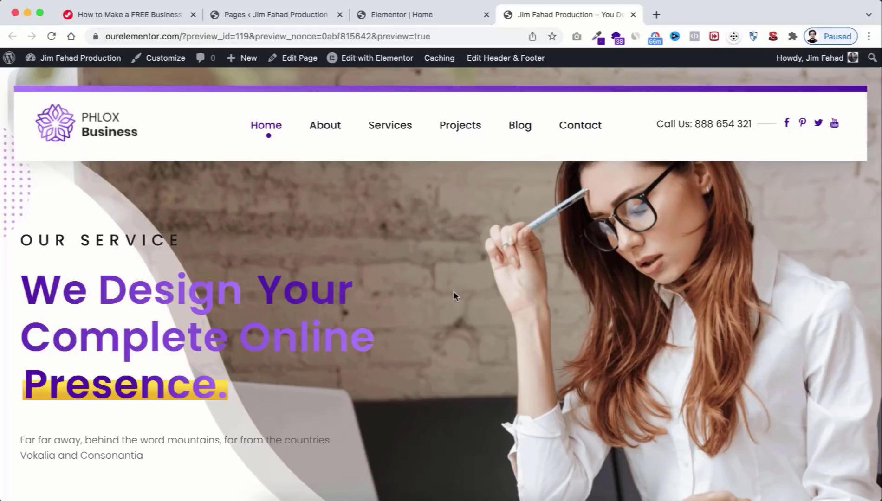
# Play and pause the Watch Video YouTube popup on the preview page, then close it
pyautogui.scroll(-6, 454, 296)
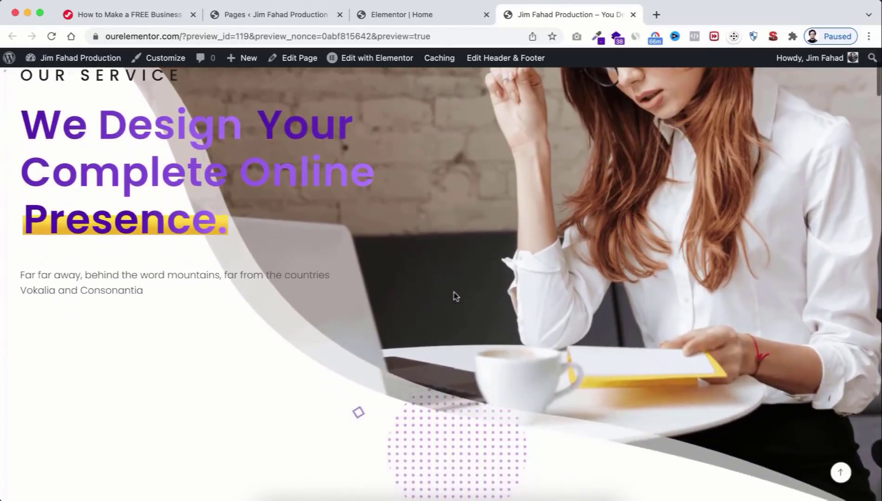
pyautogui.scroll(3, 454, 296)
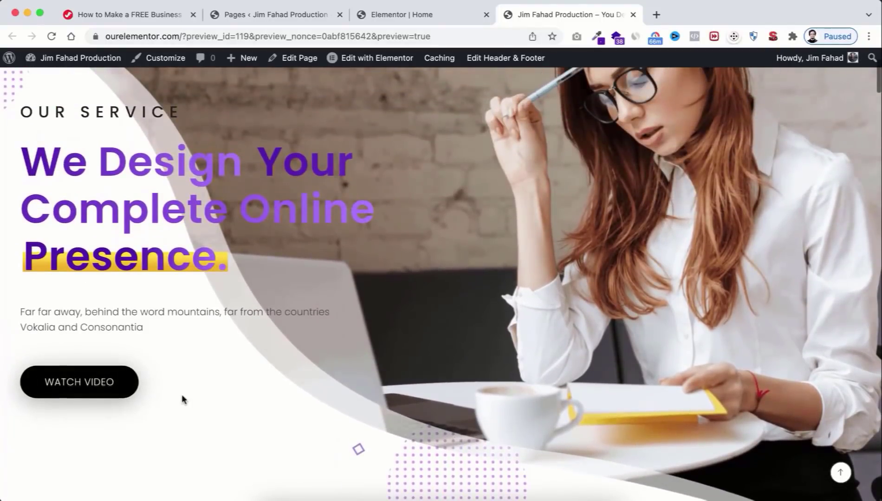
pyautogui.click(106, 384)
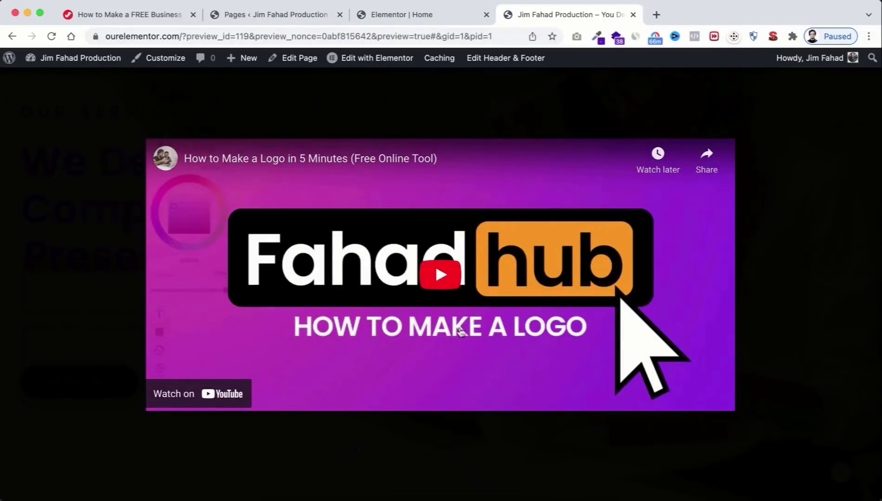
pyautogui.click(438, 273)
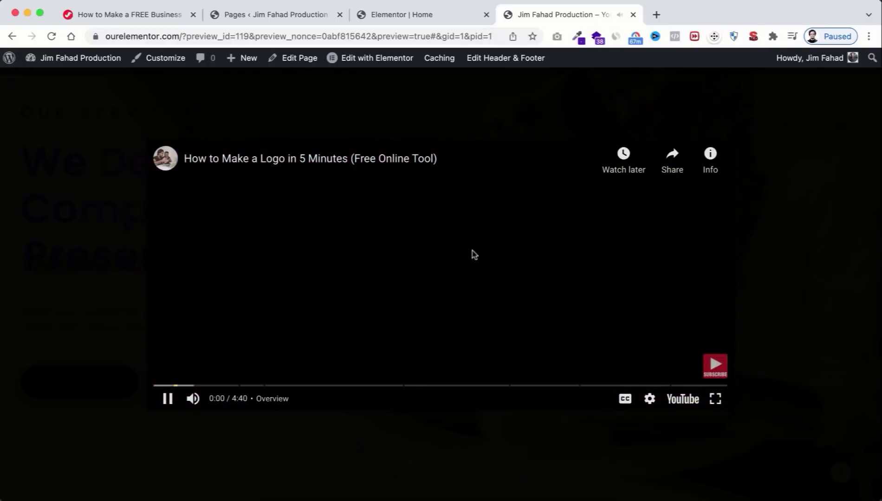
pyautogui.click(484, 246)
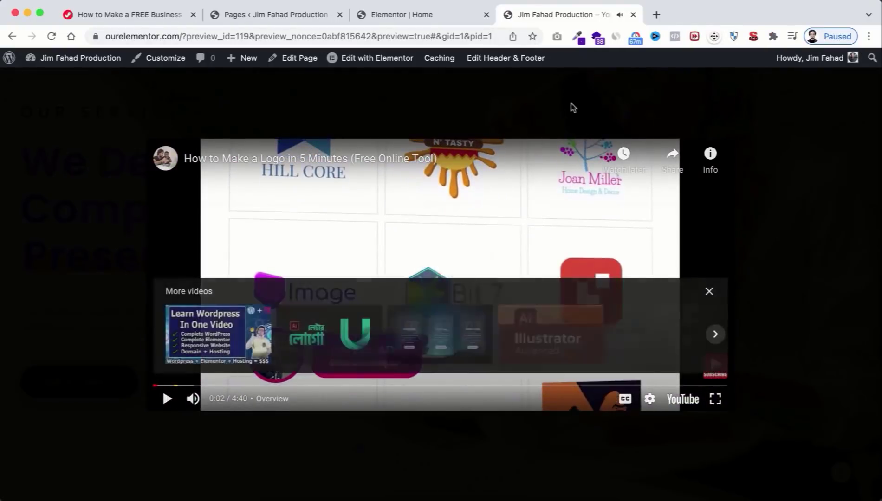
pyautogui.click(562, 107)
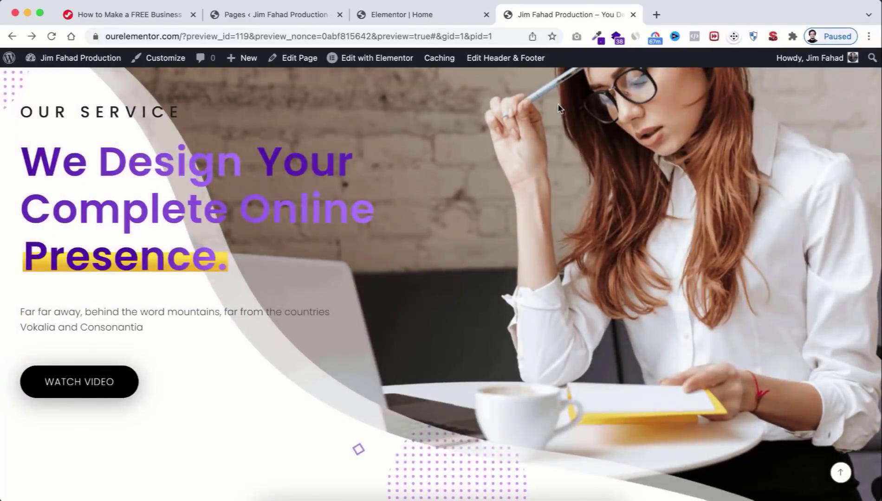
pyautogui.scroll(3, 474, 204)
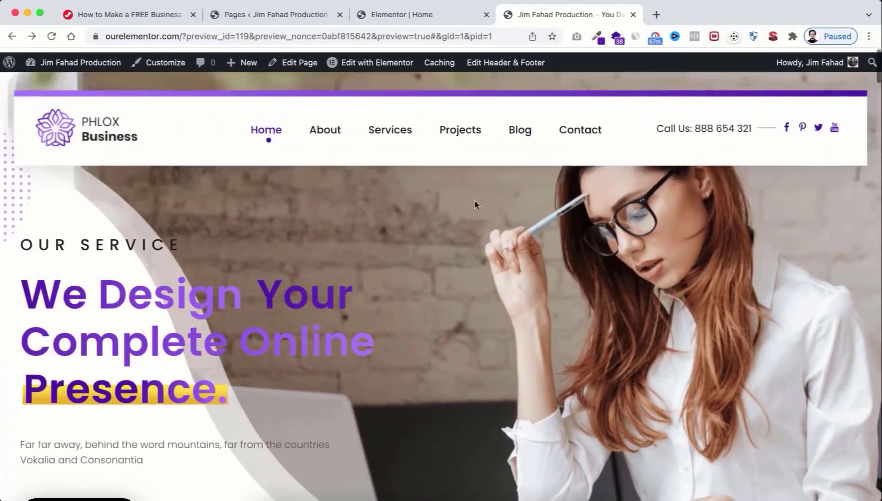
# Return to the Elementor Home editor and scroll down to the Our Service section
pyautogui.click(430, 18)
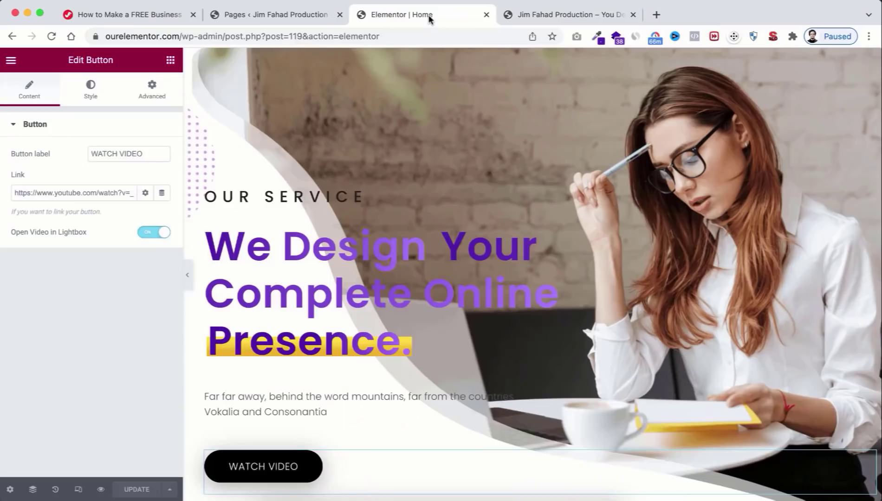
pyautogui.scroll(-2, 542, 348)
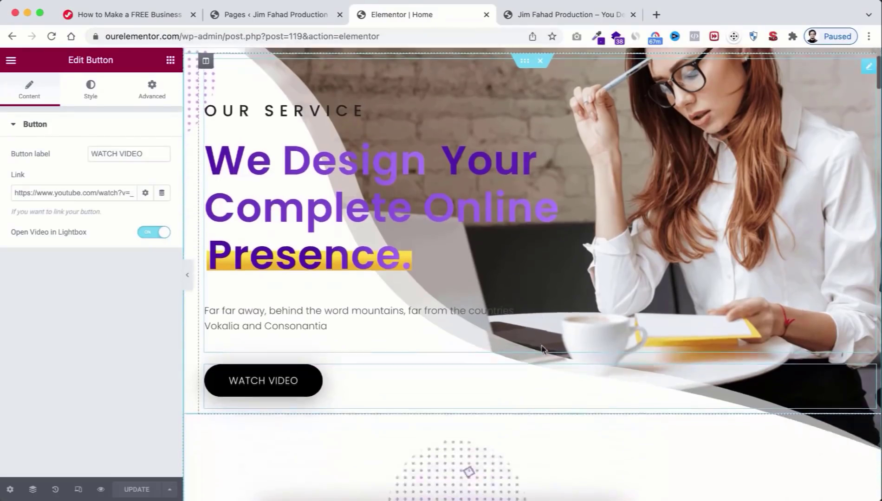
pyautogui.scroll(-8, 542, 349)
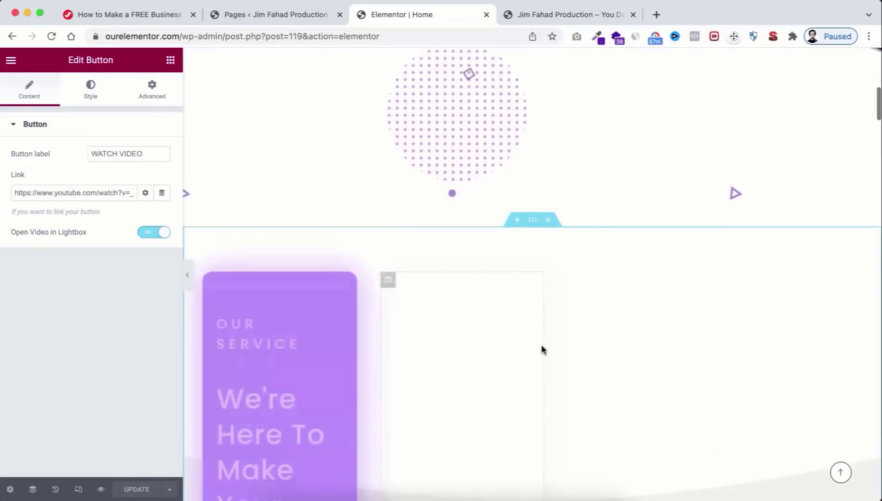
pyautogui.scroll(-4, 542, 349)
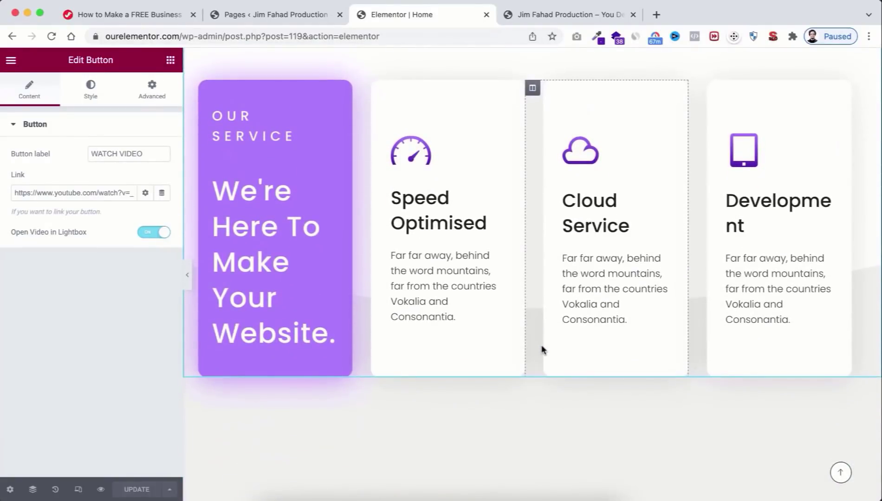
pyautogui.scroll(-2, 542, 334)
pyautogui.scroll(5, 541, 334)
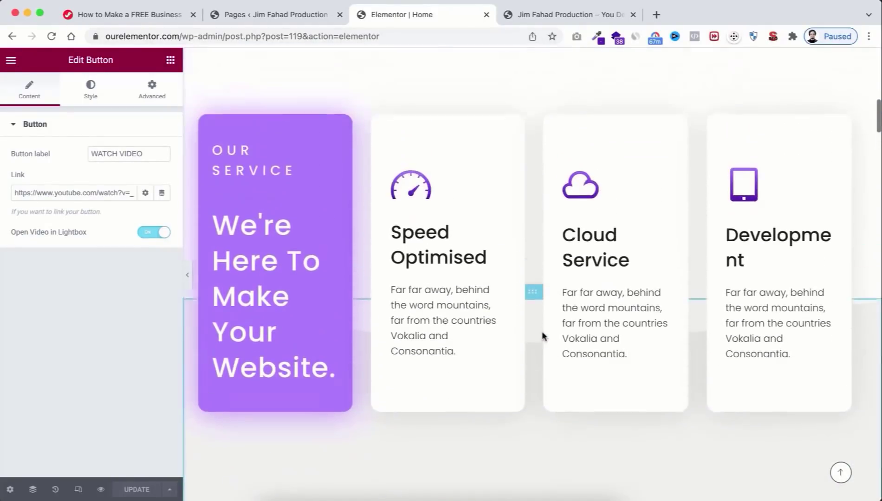
pyautogui.scroll(-1, 541, 331)
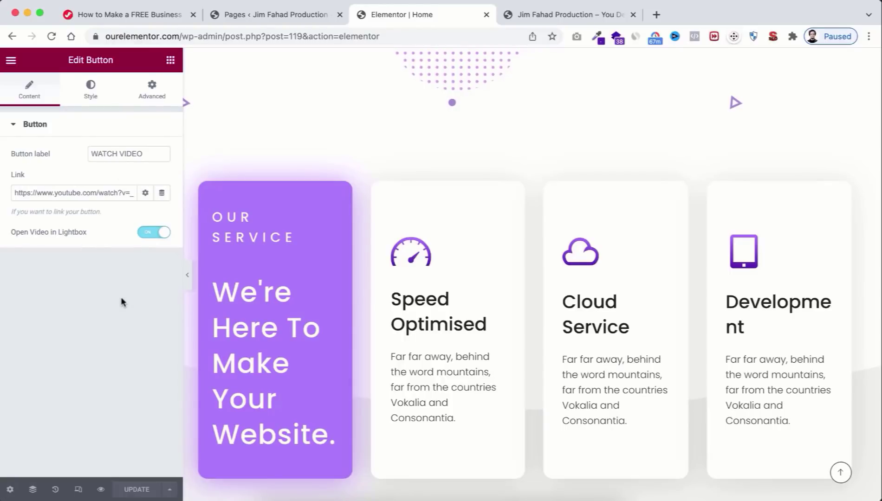
# Preview the service cards at full width, then select the Speed Optimised card for editing
pyautogui.click(188, 277)
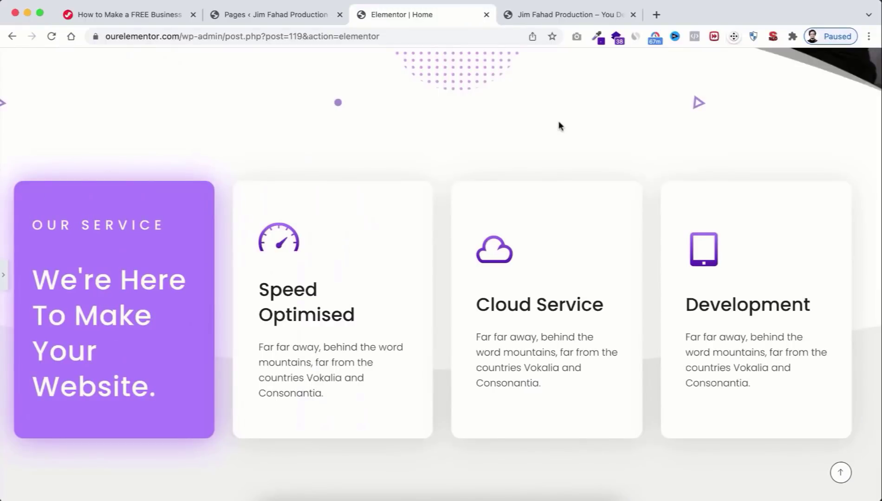
pyautogui.scroll(-2, 552, 428)
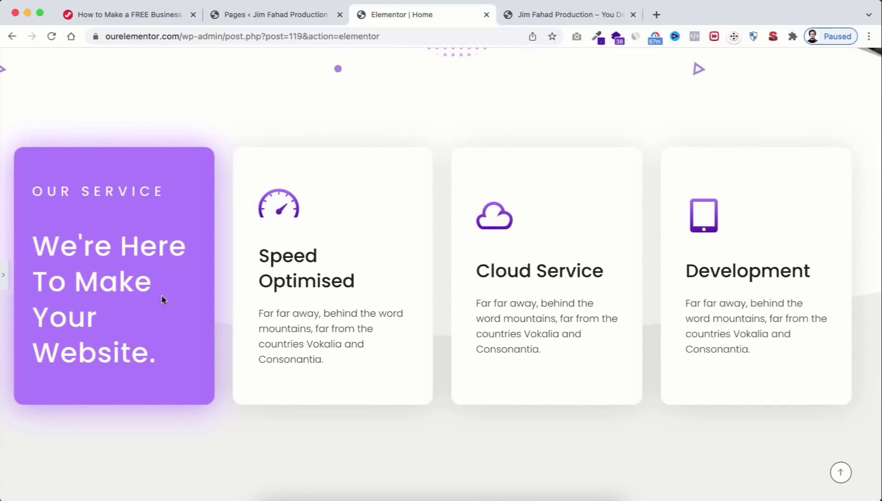
pyautogui.click(4, 275)
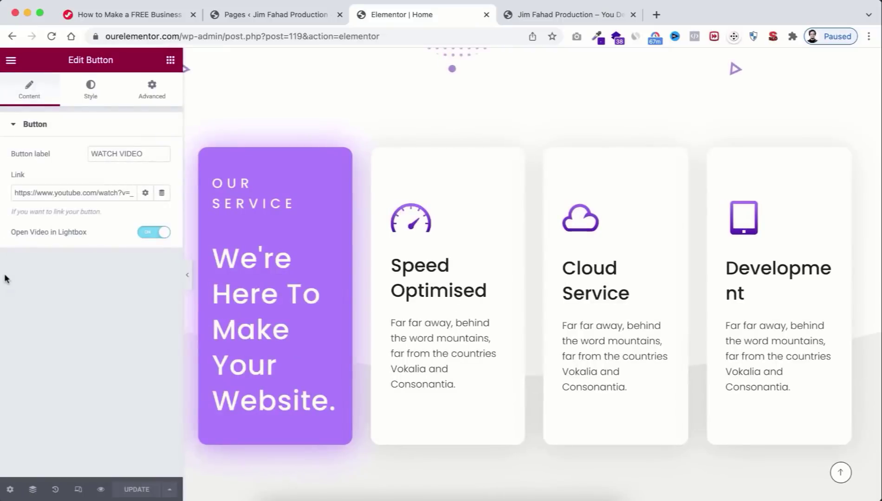
pyautogui.scroll(-1, 441, 253)
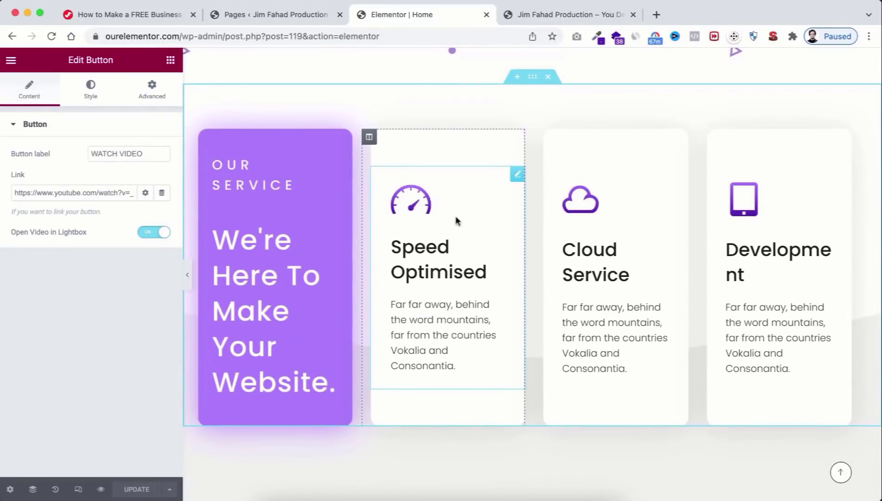
pyautogui.click(433, 247)
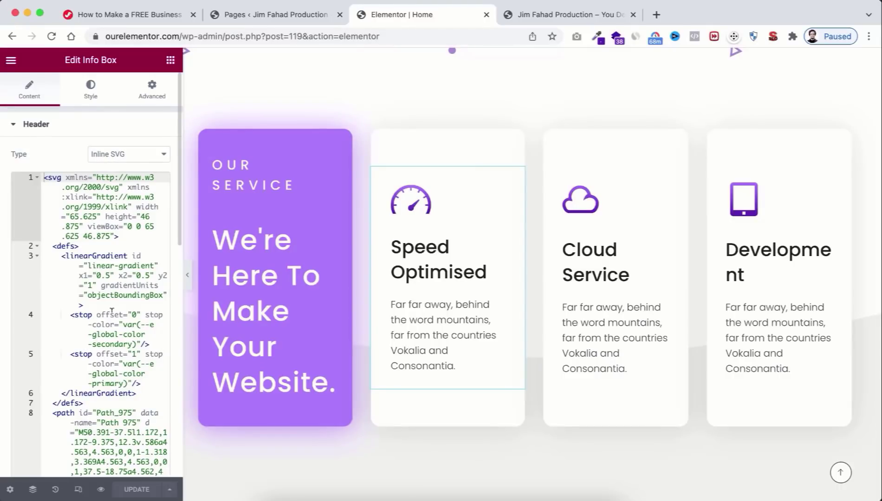
# Switch the Speed Optimised card header to Icon, using Highlight from Phlox Icons - Set 1
pyautogui.click(123, 155)
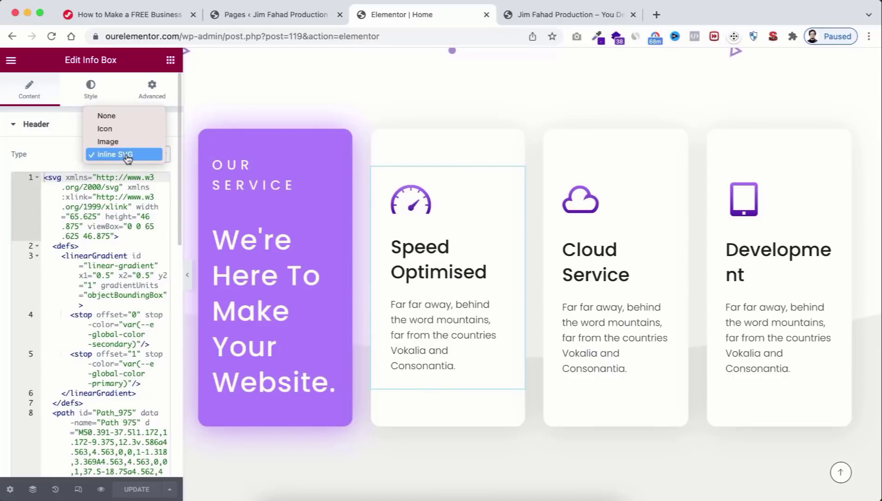
pyautogui.click(124, 128)
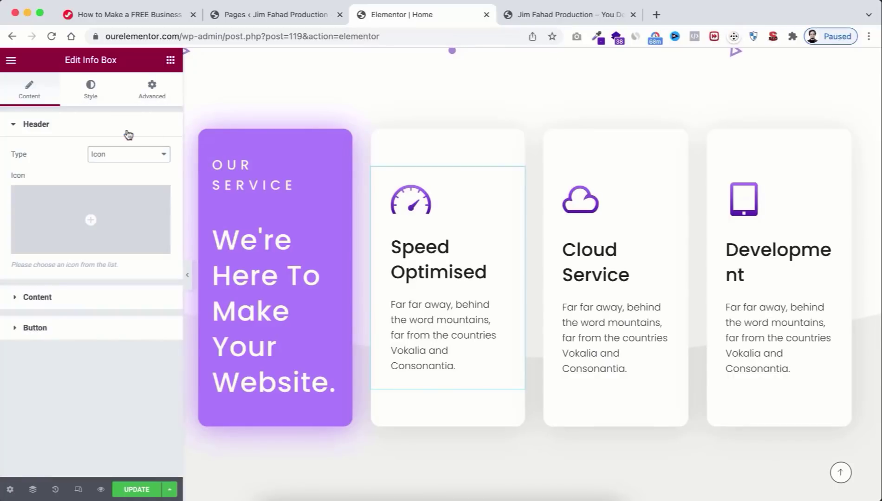
pyautogui.click(87, 221)
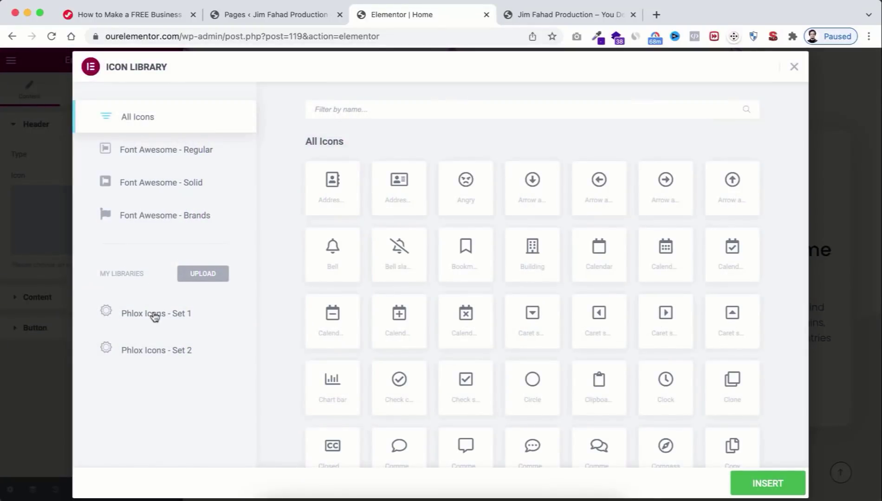
pyautogui.click(155, 317)
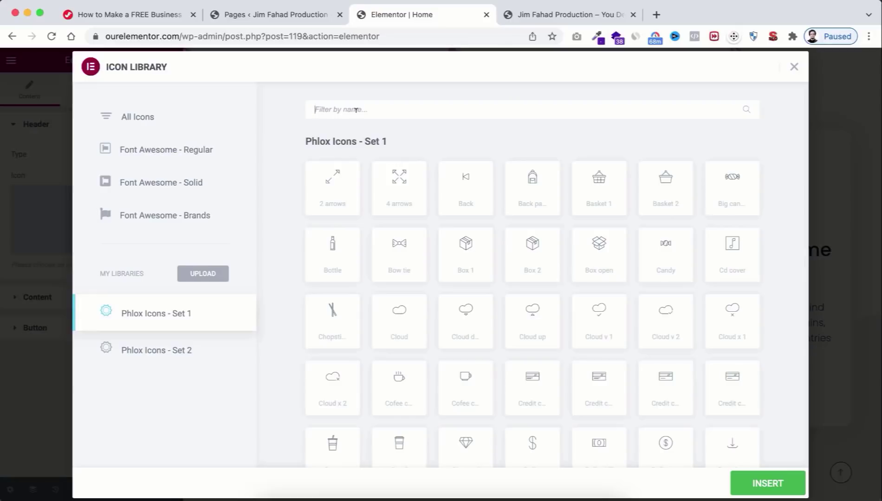
pyautogui.click(356, 110)
pyautogui.write('highl')
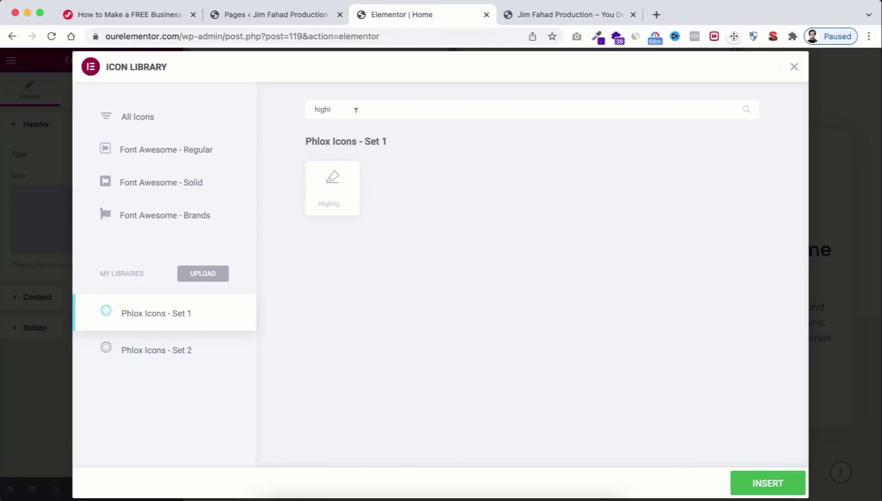
pyautogui.click(341, 182)
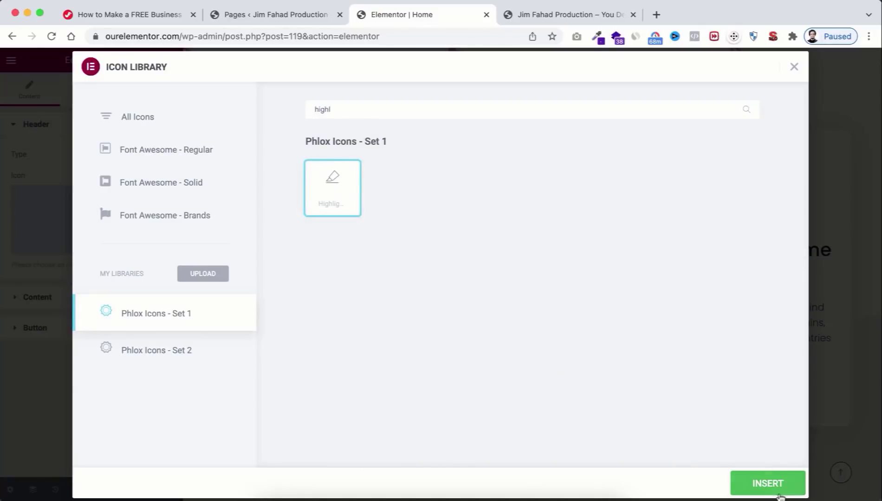
pyautogui.click(770, 484)
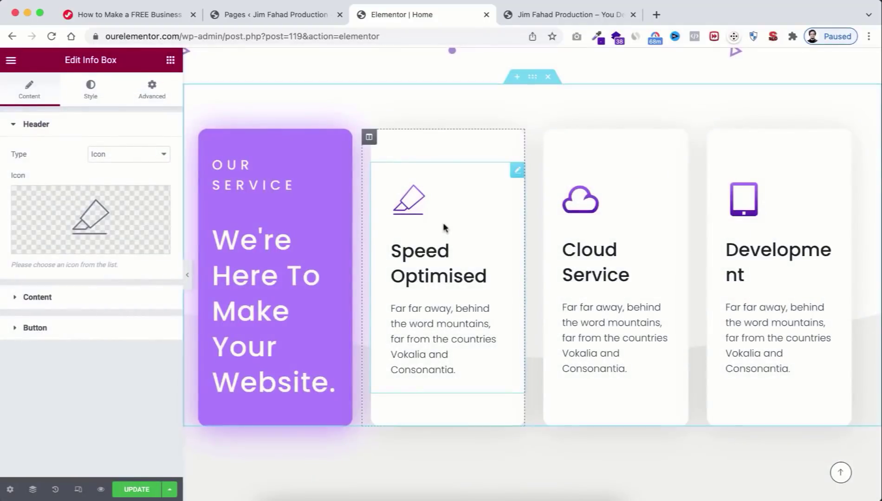
# Retitle the Speed Optimised card 'Logo Design' with a <br> line break between the words
pyautogui.click(51, 301)
pyautogui.tripleClick(125, 184)
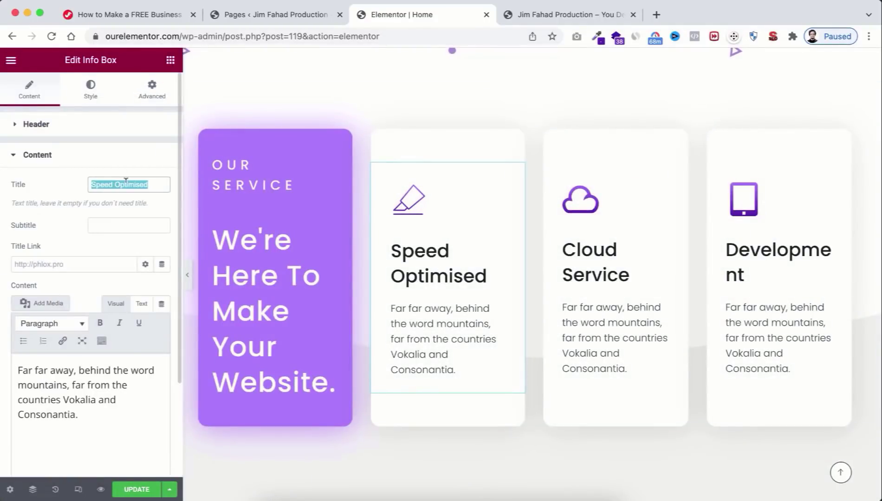
pyautogui.write('Logo Design')
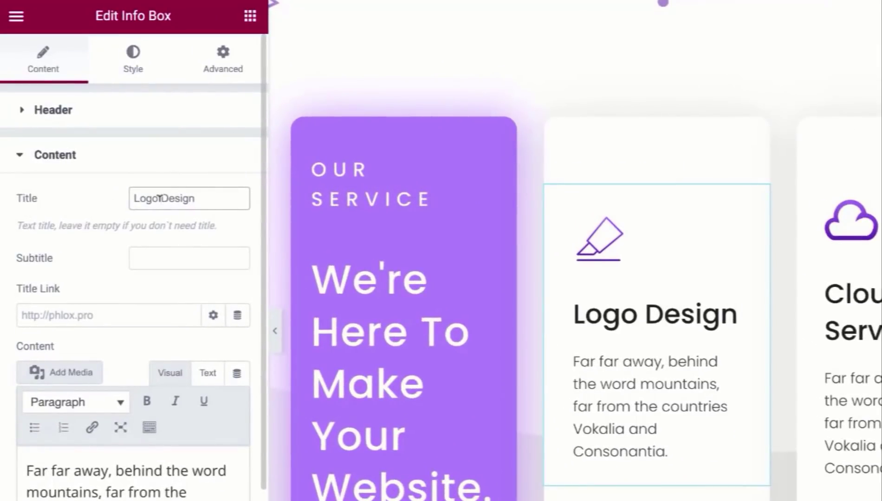
pyautogui.click(160, 199)
pyautogui.write('<>')
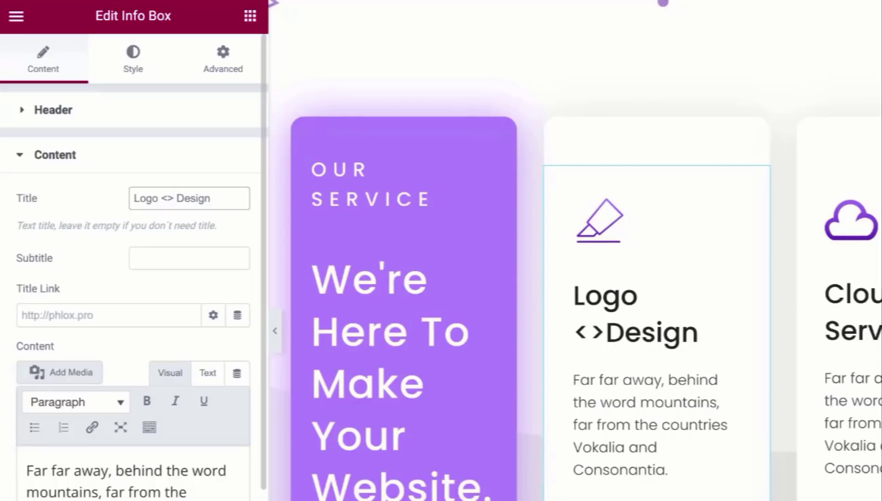
pyautogui.write('br')
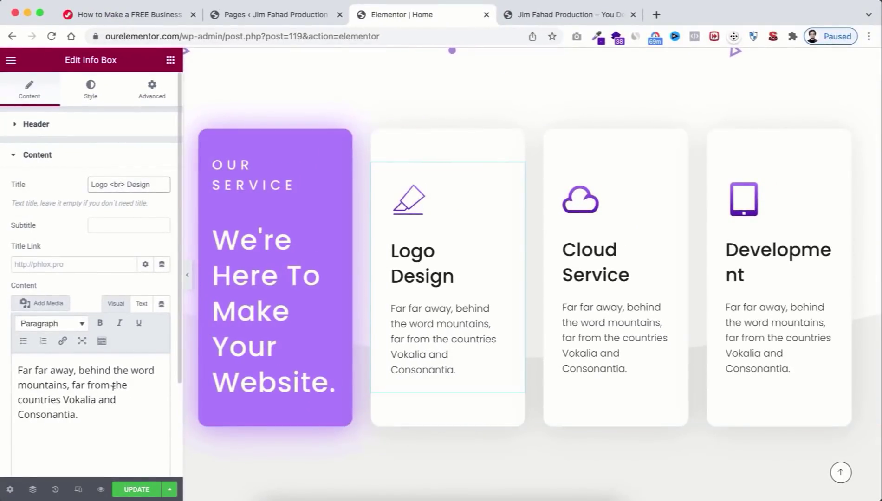
pyautogui.moveTo(79, 415); pyautogui.dragTo(17, 355)
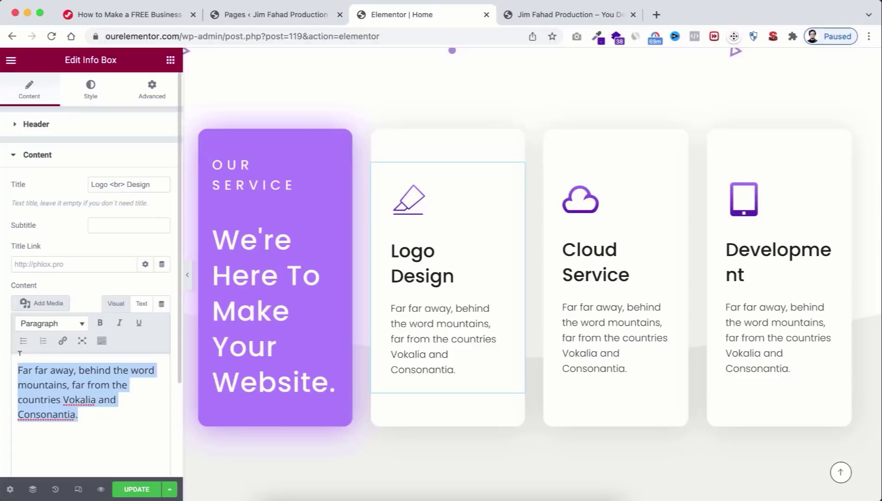
# Rename the Cloud Service card title to 'Website Design'
pyautogui.click(596, 250)
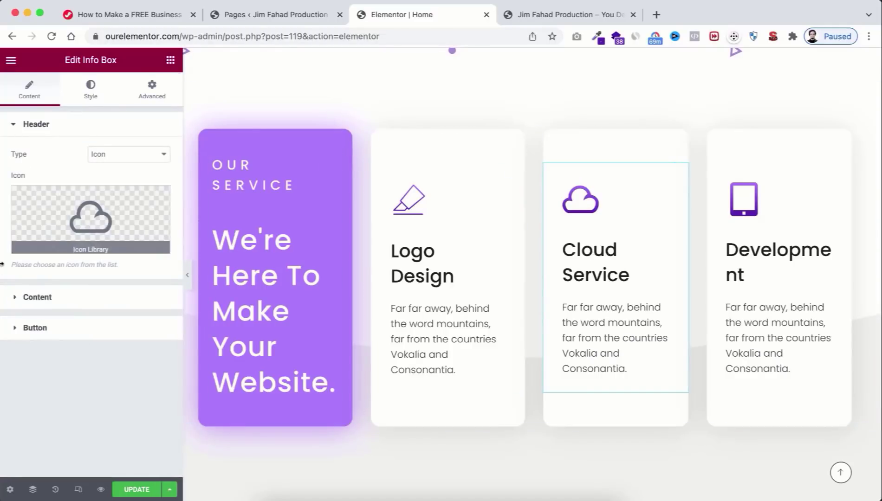
pyautogui.click(29, 300)
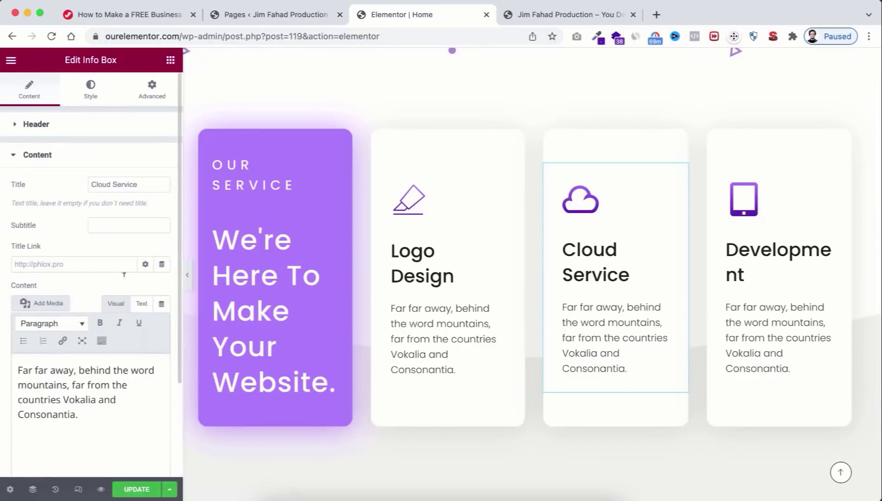
pyautogui.tripleClick(125, 185)
pyautogui.write('W')
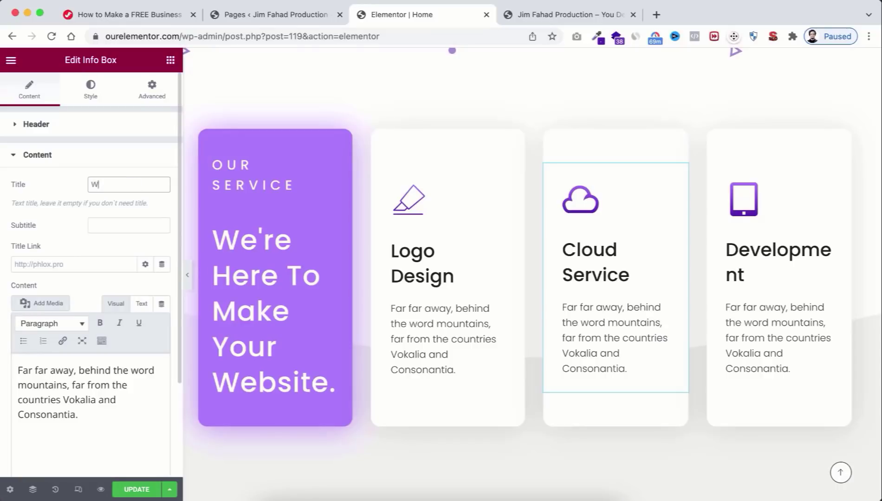
pyautogui.write('ebsite Design')
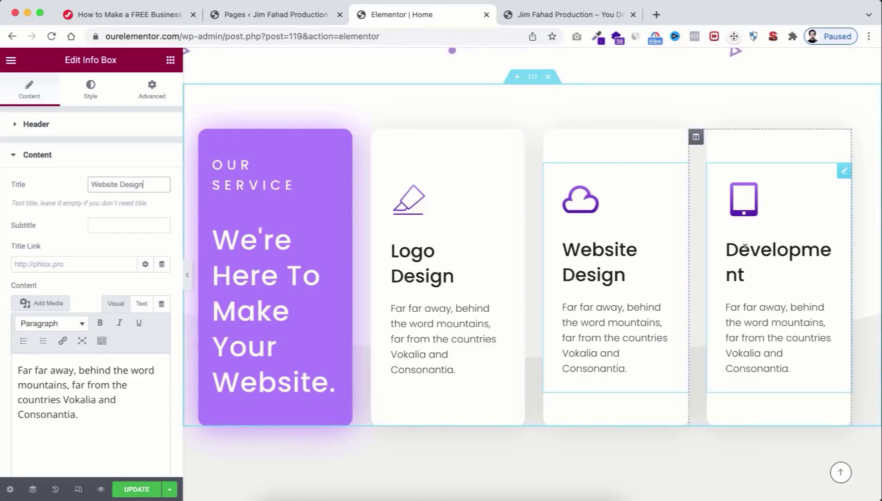
# Rename the Development card title to 'Mobile Apps'
pyautogui.click(744, 247)
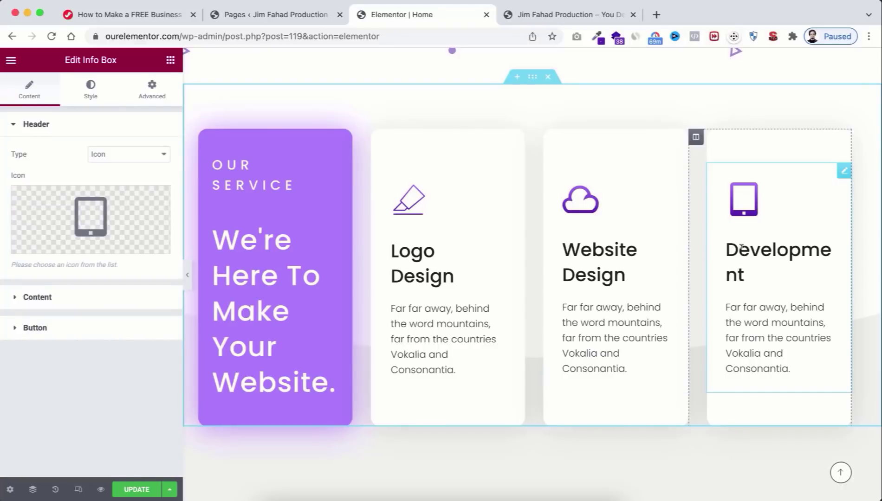
pyautogui.click(80, 299)
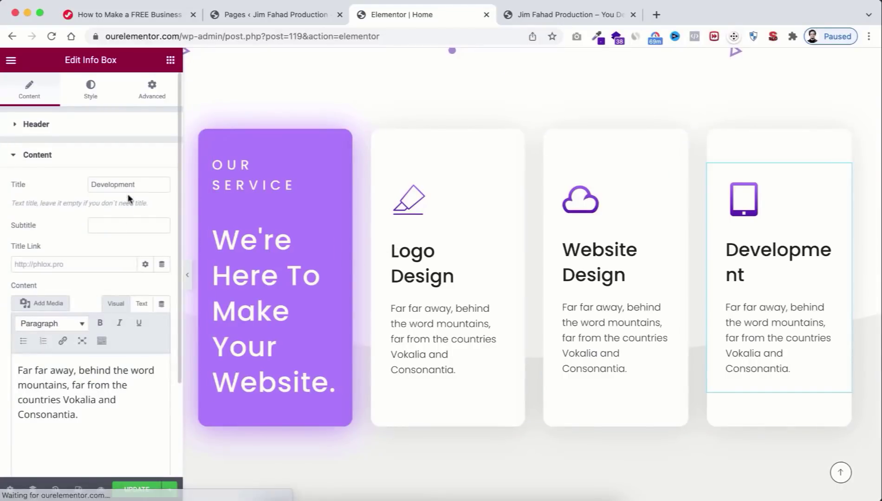
pyautogui.click(128, 184)
pyautogui.press('super+a')
pyautogui.write('M')
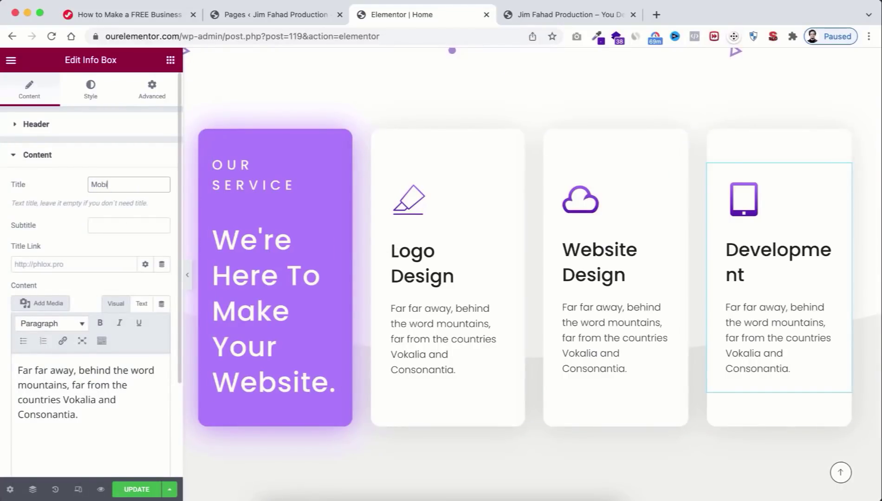
pyautogui.write('obile Apps')
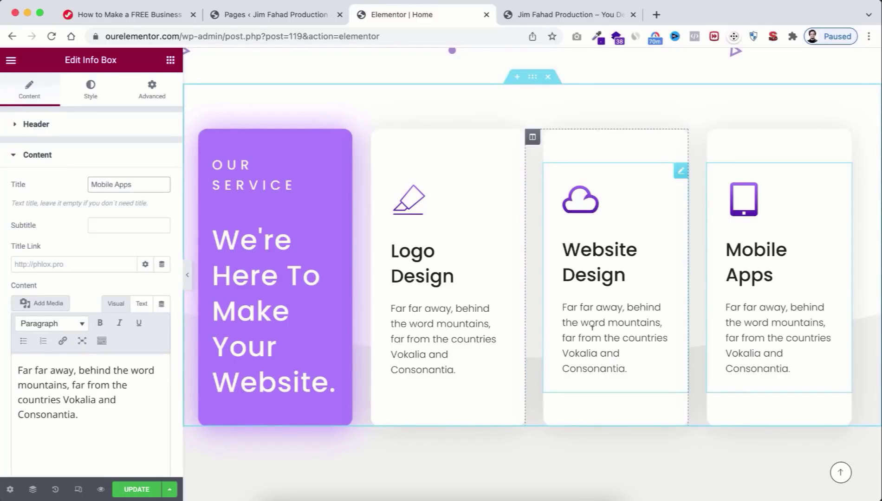
pyautogui.scroll(-3, 592, 327)
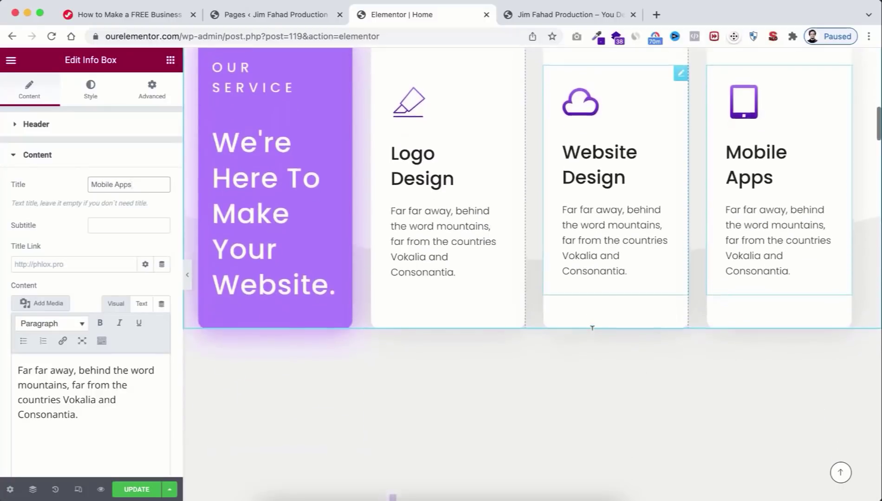
pyautogui.scroll(2, 592, 328)
pyautogui.scroll(1, 592, 328)
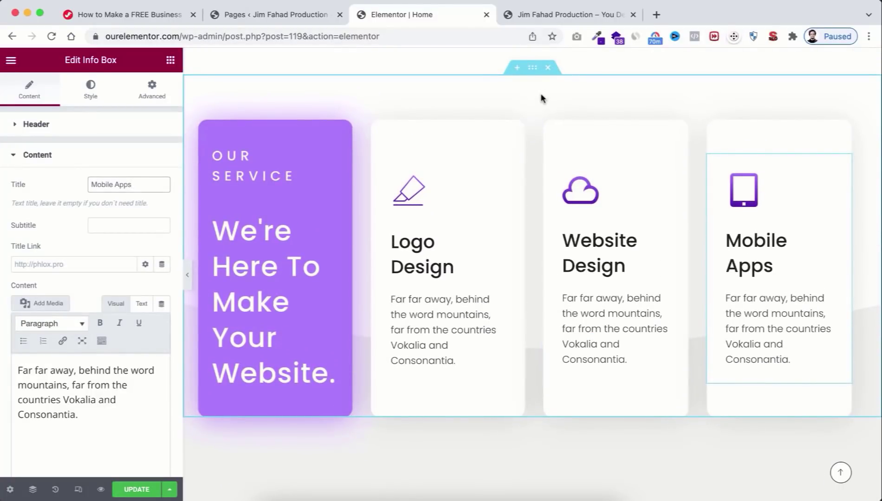
pyautogui.scroll(1, 541, 97)
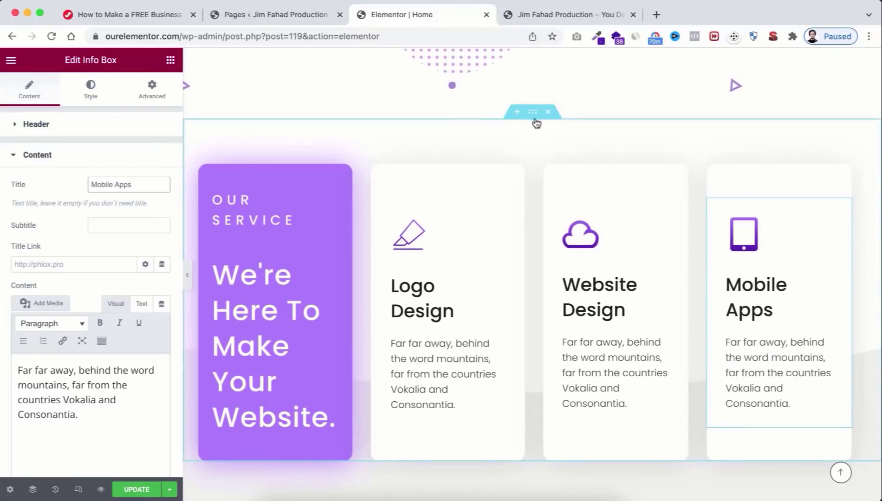
# Duplicate the service cards section
pyautogui.click(532, 116)
pyautogui.rightClick(533, 116)
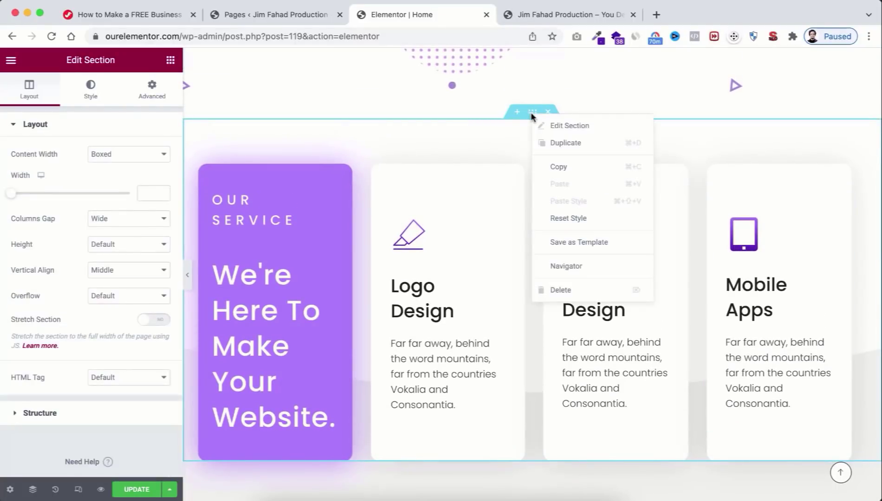
pyautogui.click(567, 147)
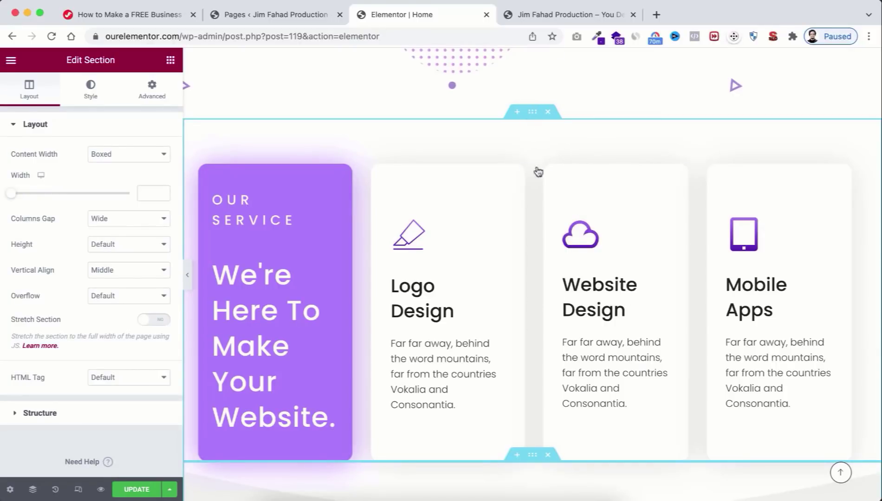
# Delete the purple OUR SERVICE column from the duplicated section
pyautogui.scroll(-2, 539, 210)
pyautogui.scroll(-5, 539, 206)
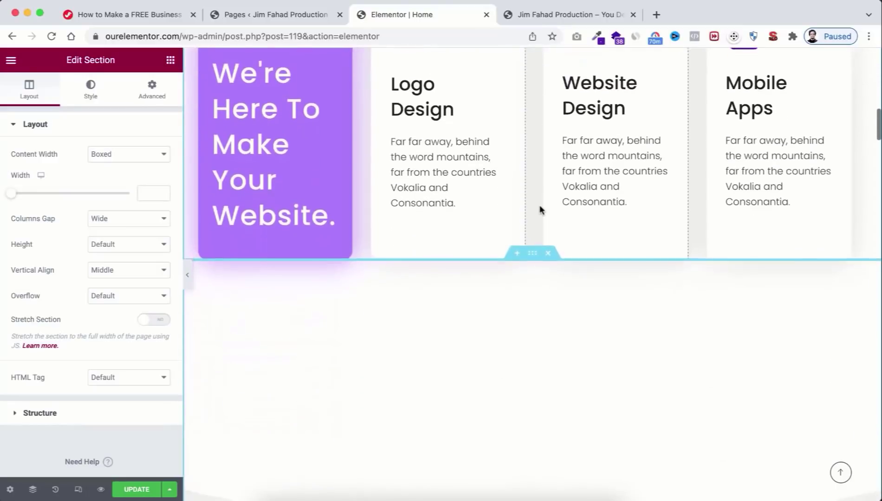
pyautogui.scroll(-2, 539, 205)
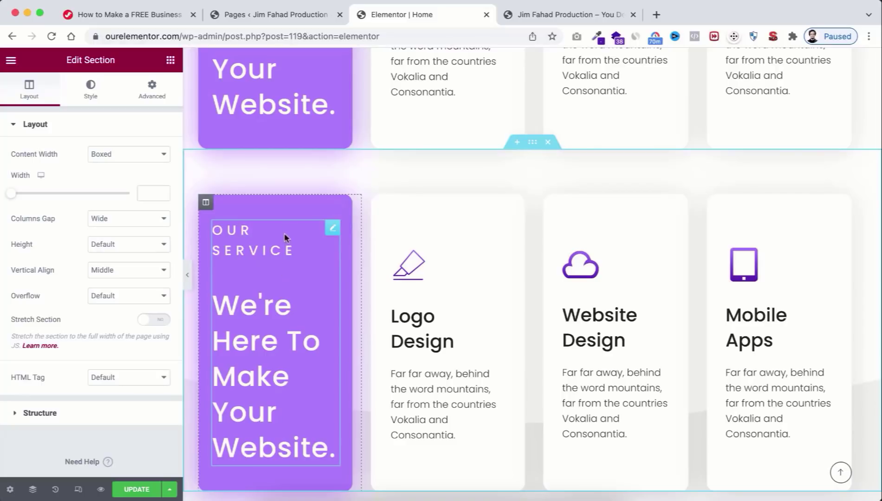
pyautogui.rightClick(207, 207)
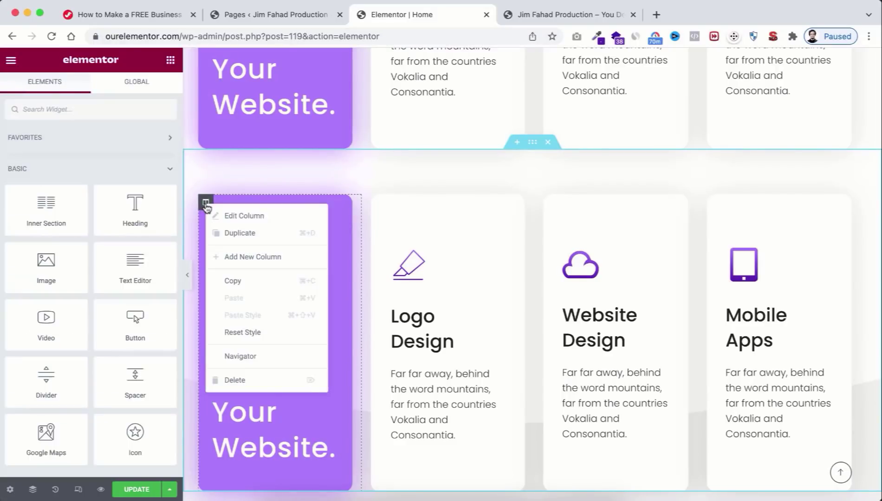
pyautogui.click(242, 385)
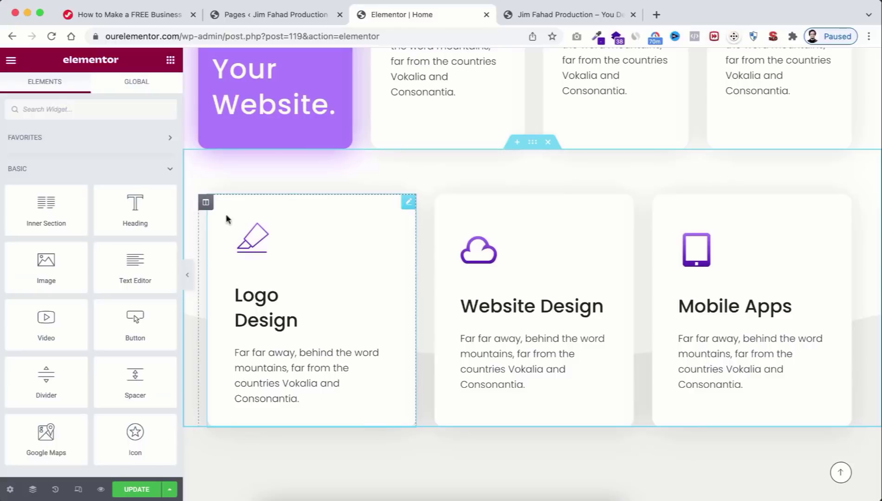
# Duplicate the Logo Design column in the copy and preview the row at full width
pyautogui.rightClick(207, 204)
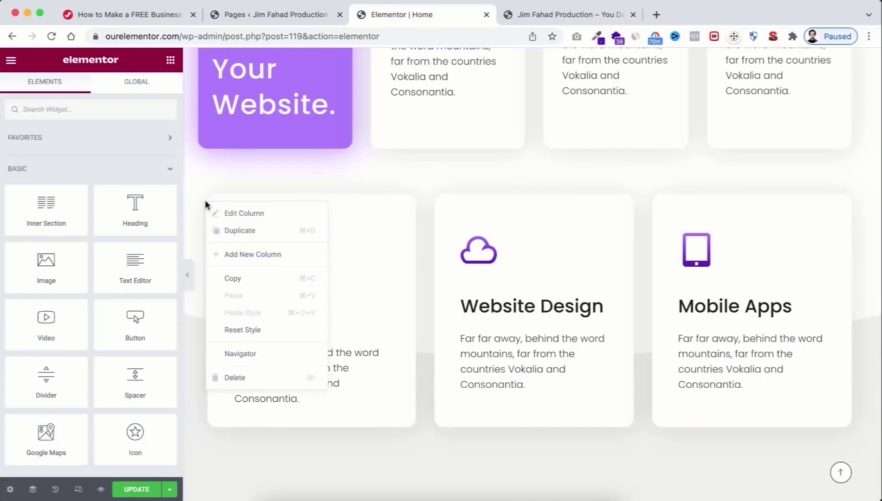
pyautogui.click(244, 232)
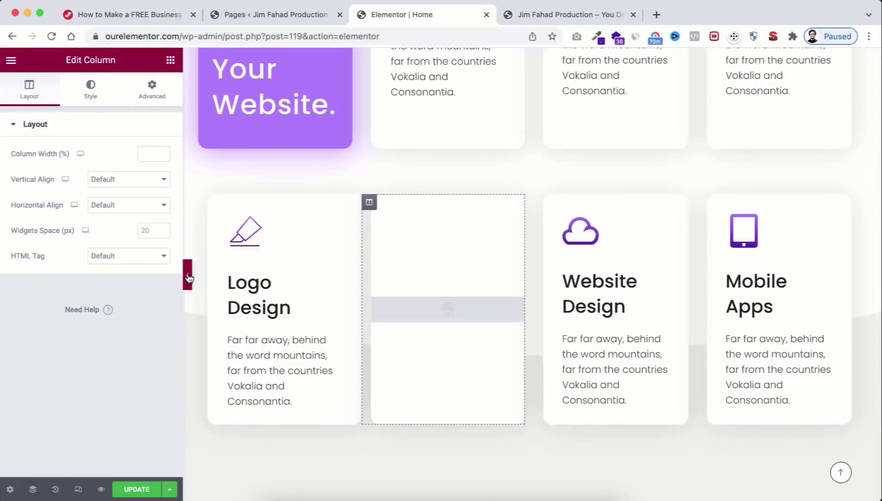
pyautogui.click(153, 275)
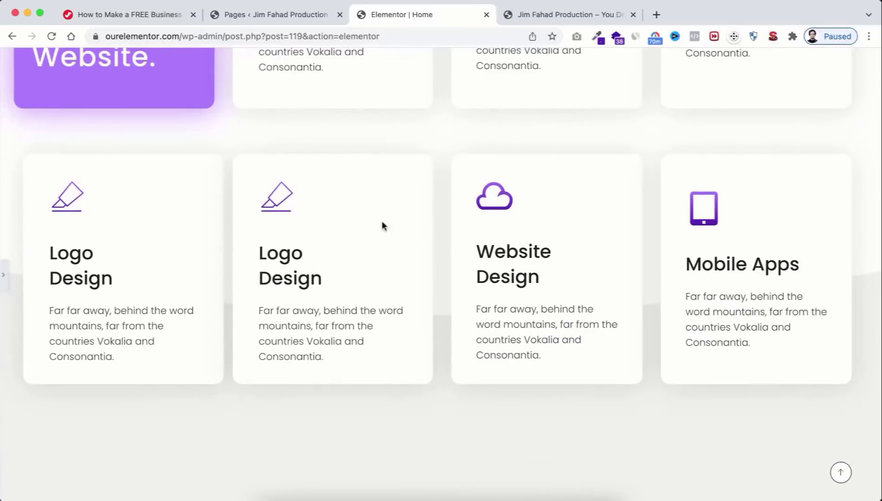
pyautogui.scroll(4, 415, 208)
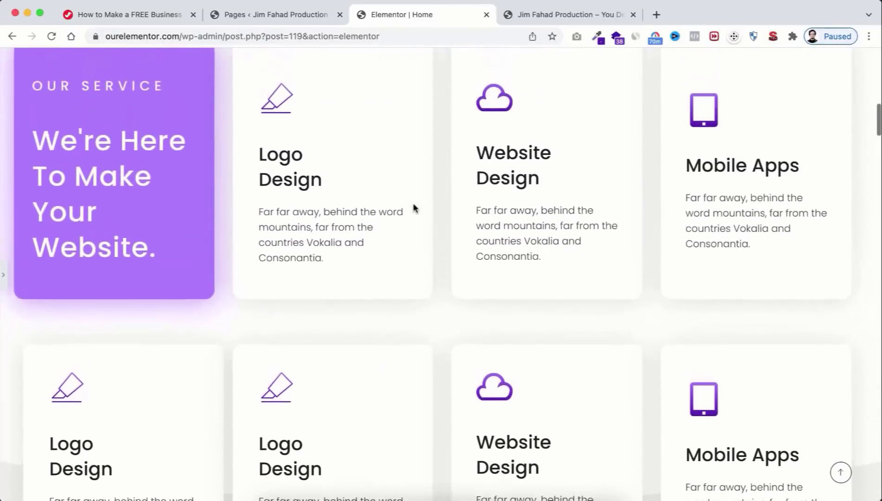
pyautogui.scroll(2, 356, 200)
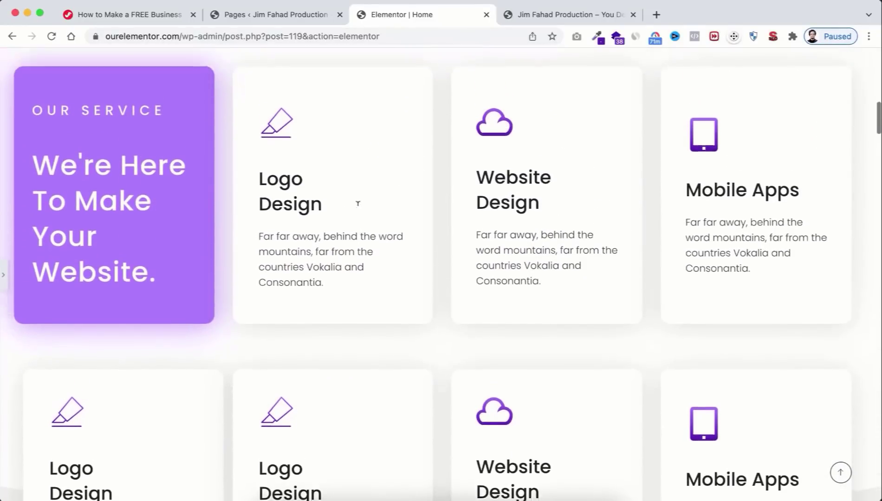
pyautogui.scroll(-4, 403, 254)
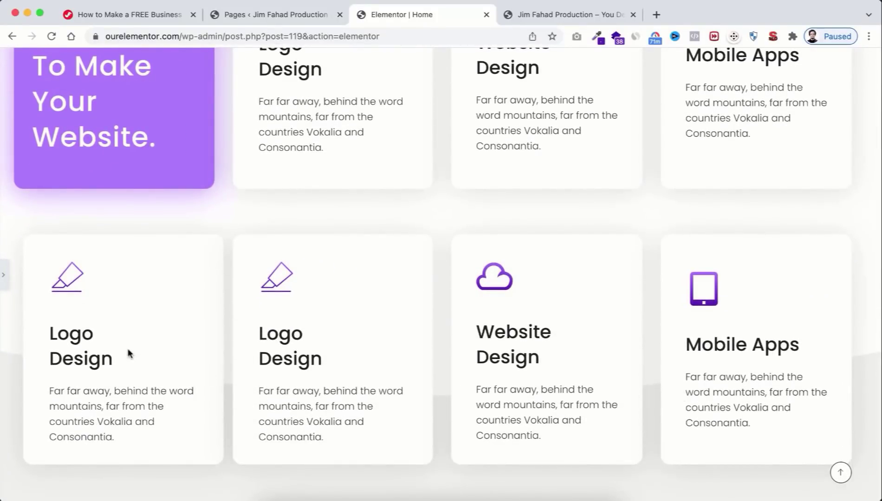
# Delete the duplicated service cards section
pyautogui.click(6, 278)
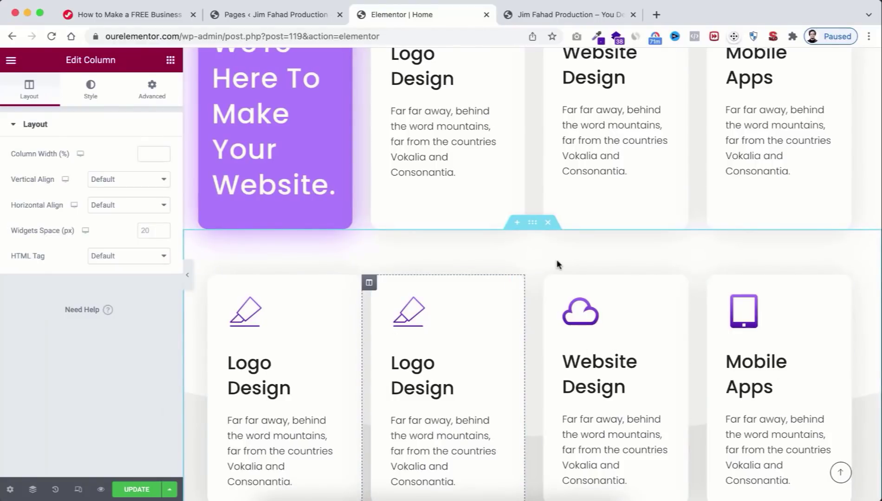
pyautogui.click(548, 225)
pyautogui.scroll(5, 543, 246)
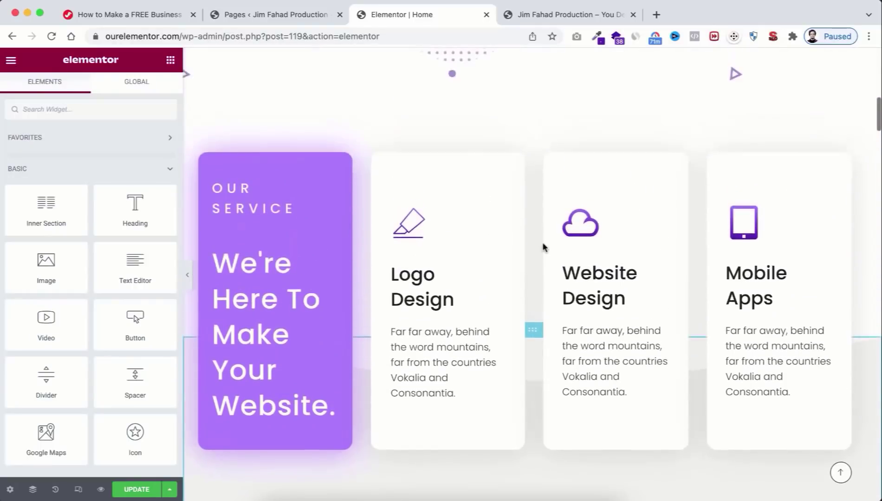
# Replace the About Us photo with the watermark-free woman-in-yellow image from the Media Library
pyautogui.scroll(-10, 544, 246)
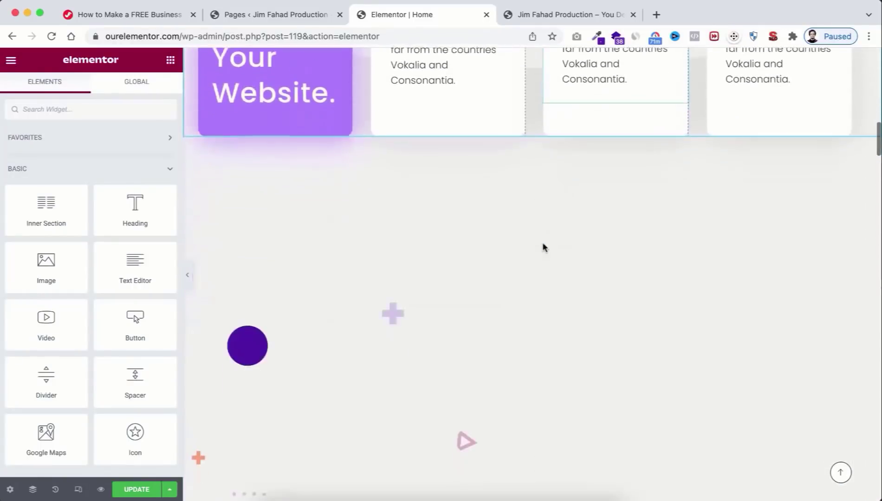
pyautogui.scroll(-2, 544, 247)
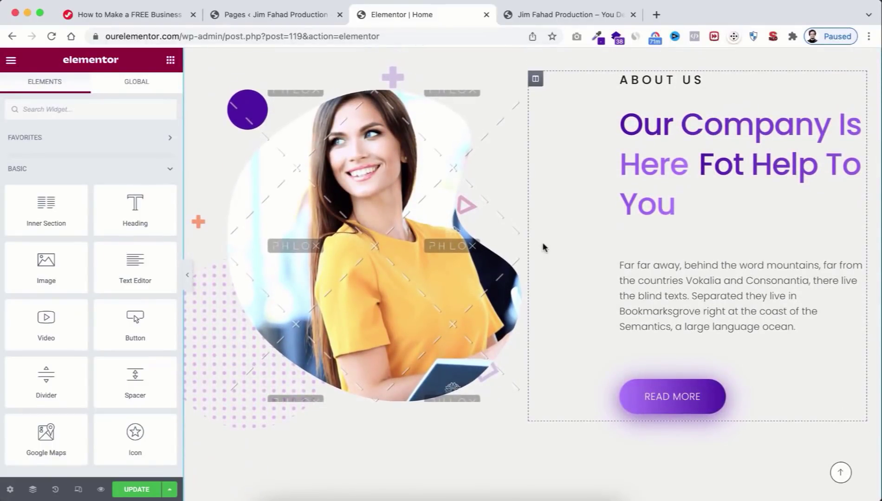
pyautogui.scroll(1, 543, 246)
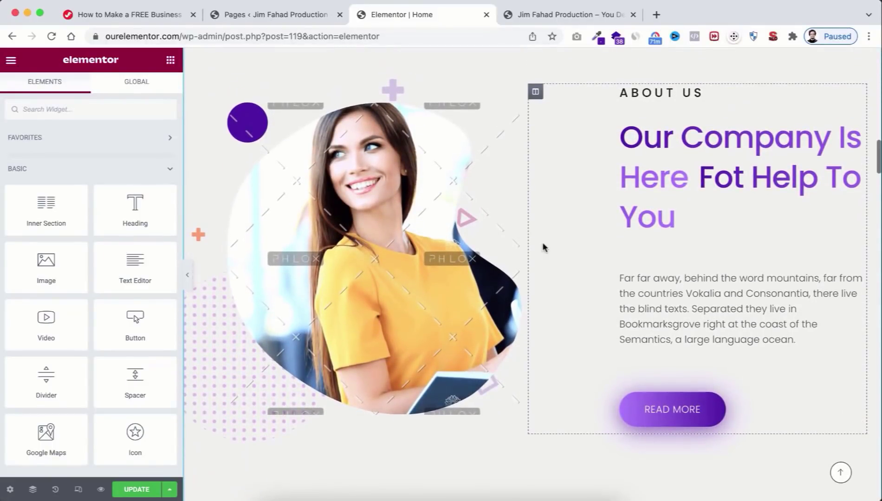
pyautogui.click(385, 250)
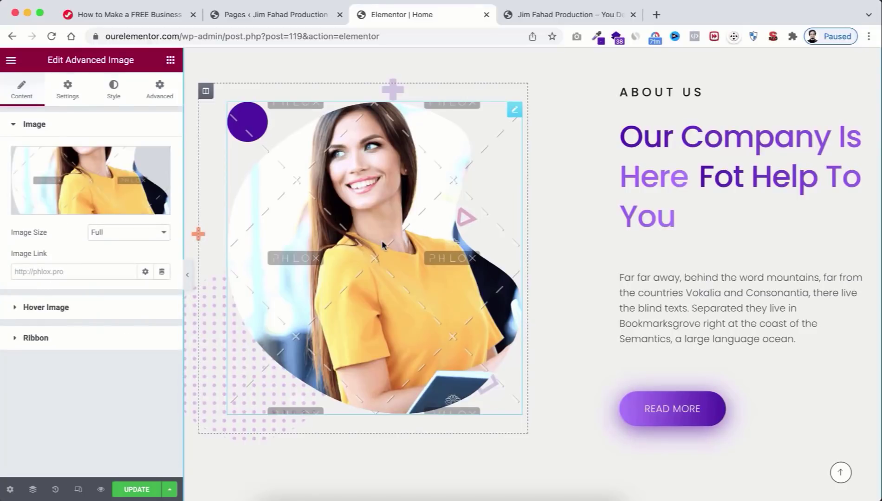
pyautogui.click(81, 171)
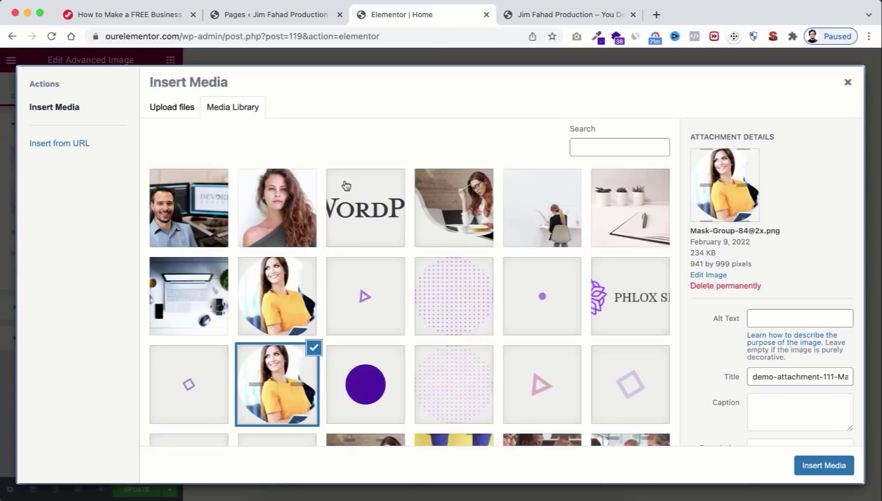
pyautogui.click(281, 297)
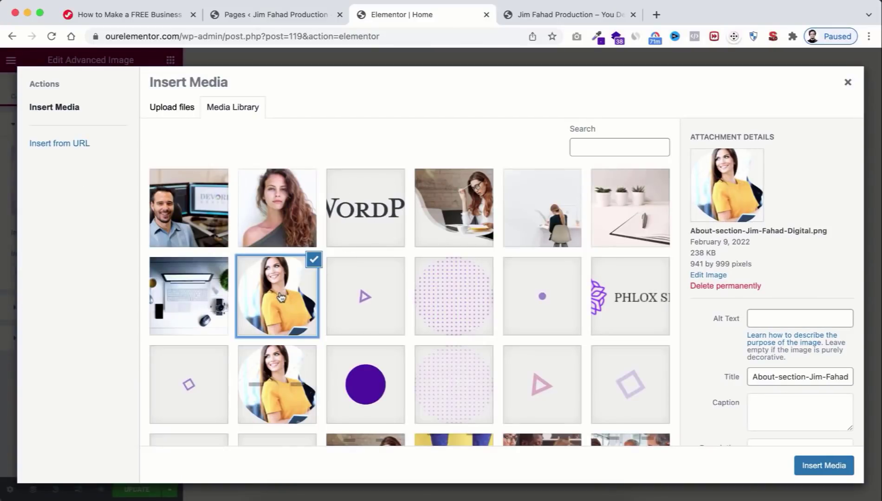
pyautogui.click(824, 466)
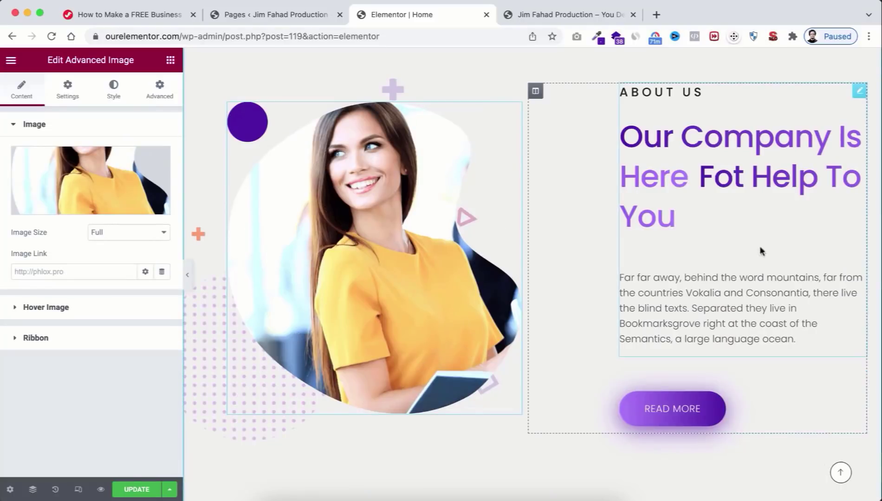
# Change the About Us heading's highlighted text to 'to help you'
pyautogui.click(692, 135)
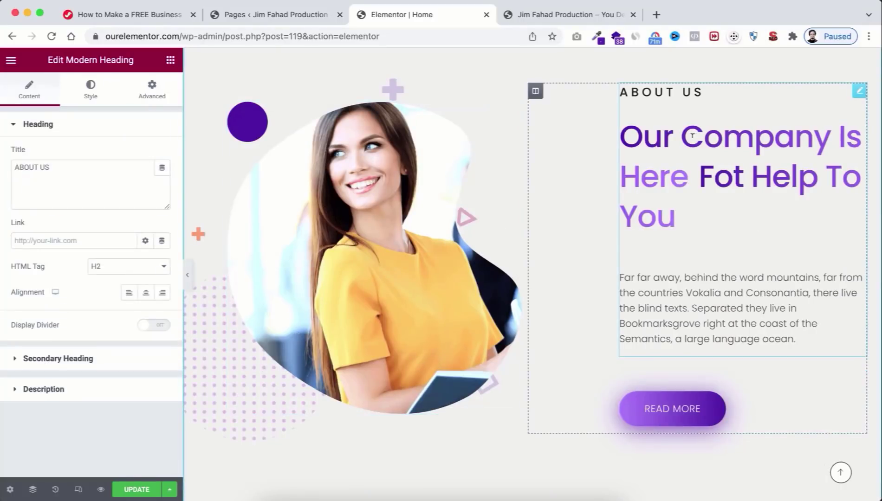
pyautogui.click(37, 359)
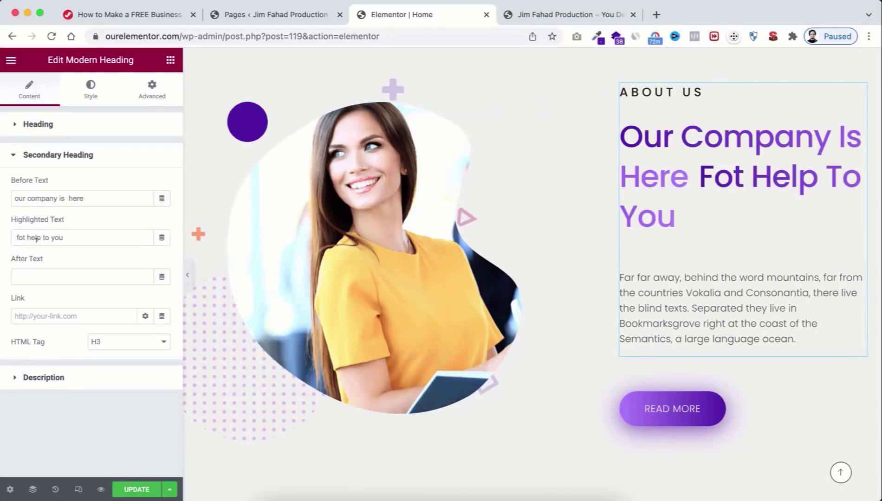
pyautogui.click(17, 237)
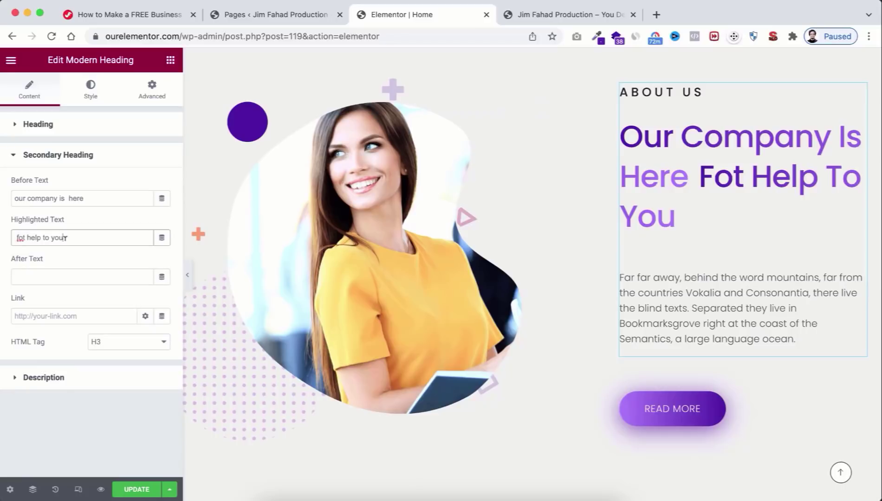
pyautogui.moveTo(70, 233); pyautogui.dragTo(23, 235)
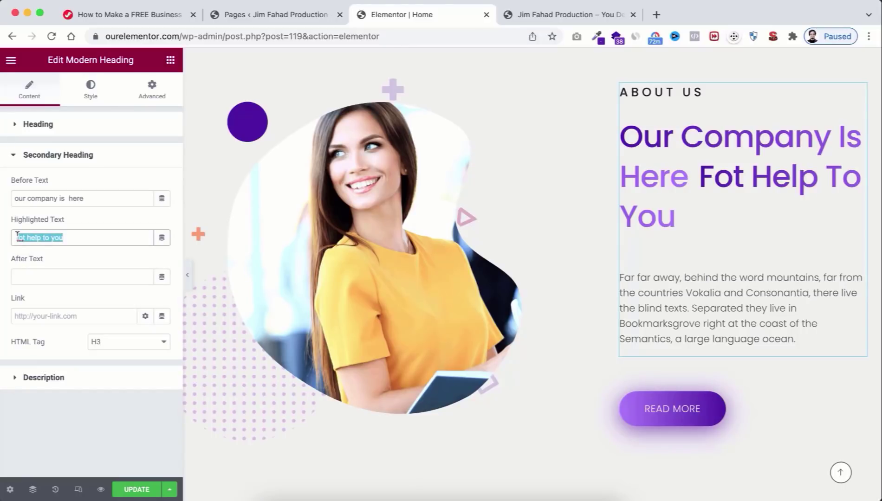
pyautogui.write('to help you')
pyautogui.scroll(1, 672, 246)
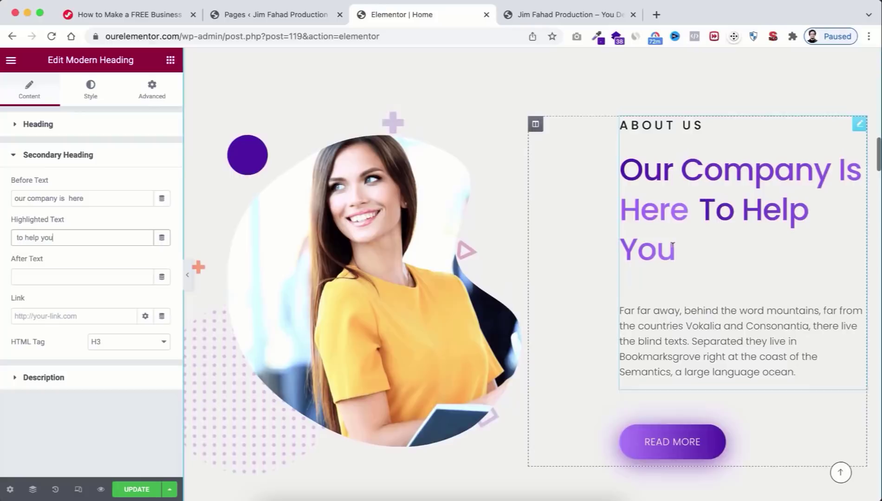
pyautogui.scroll(-1, 672, 245)
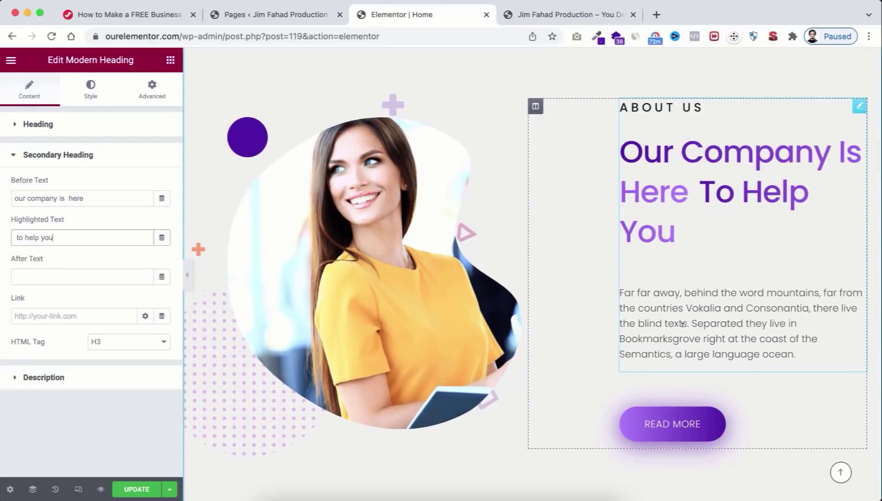
pyautogui.scroll(-2, 682, 324)
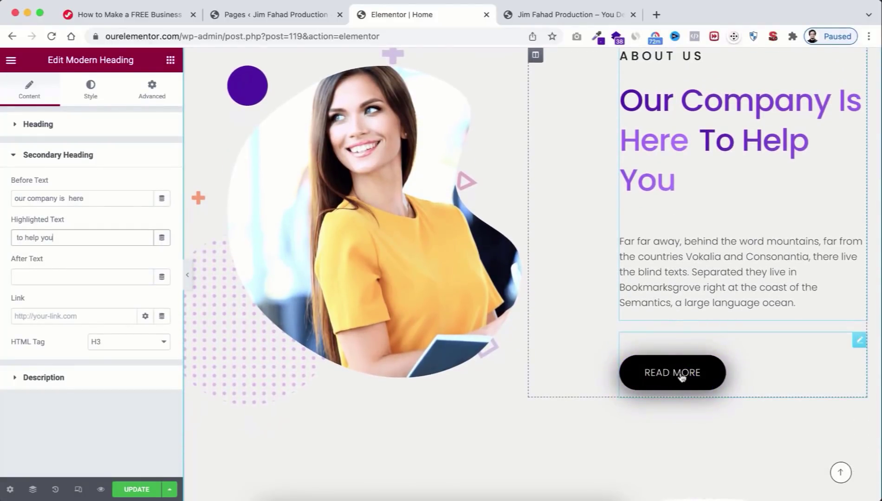
pyautogui.scroll(1, 682, 377)
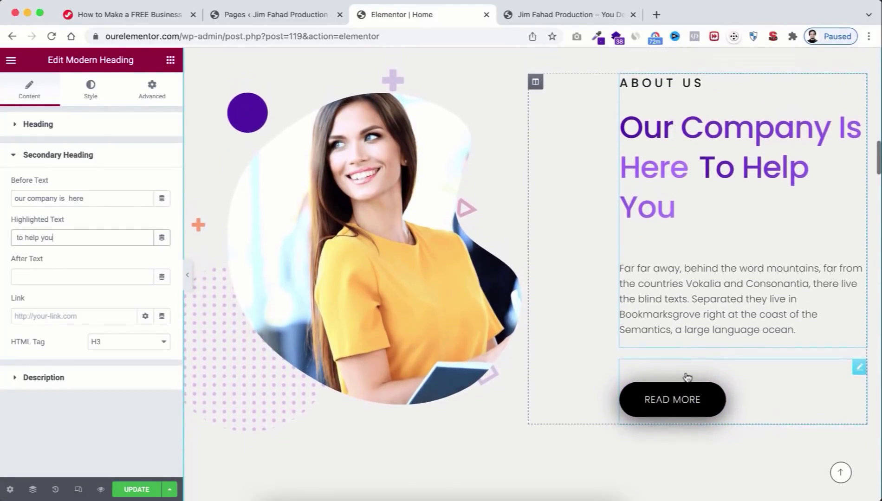
pyautogui.click(717, 399)
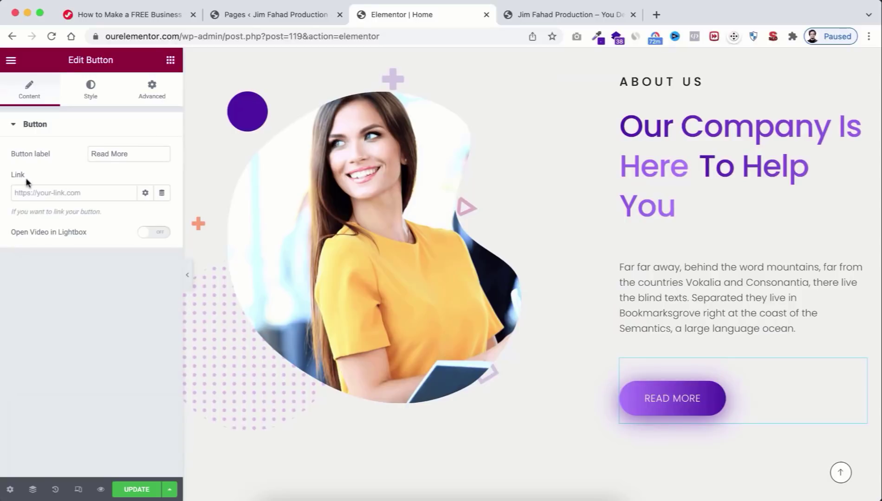
pyautogui.click(36, 191)
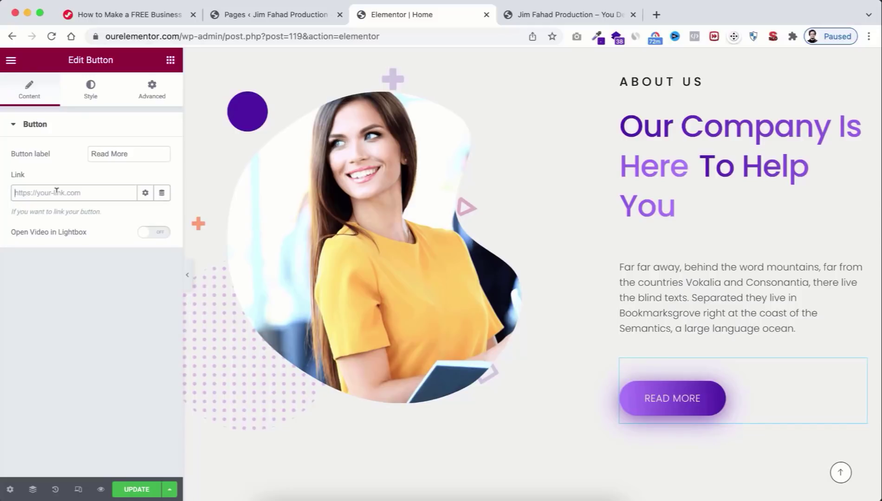
pyautogui.write('About')
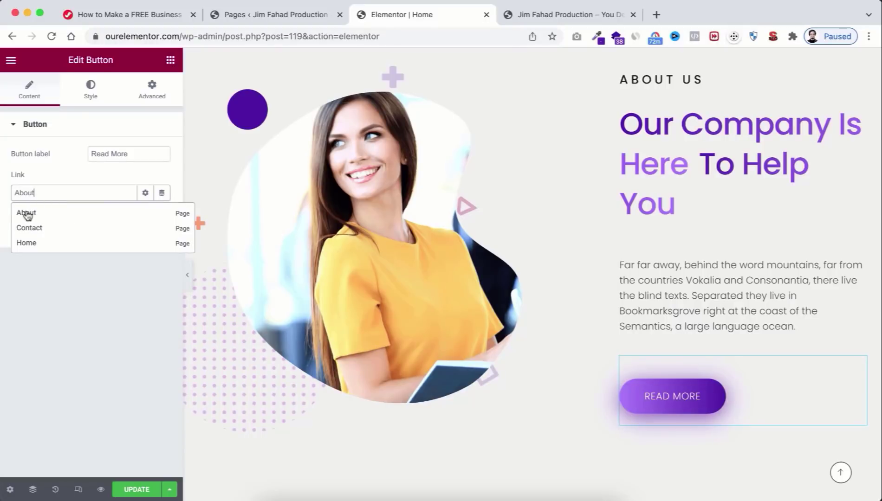
pyautogui.click(29, 211)
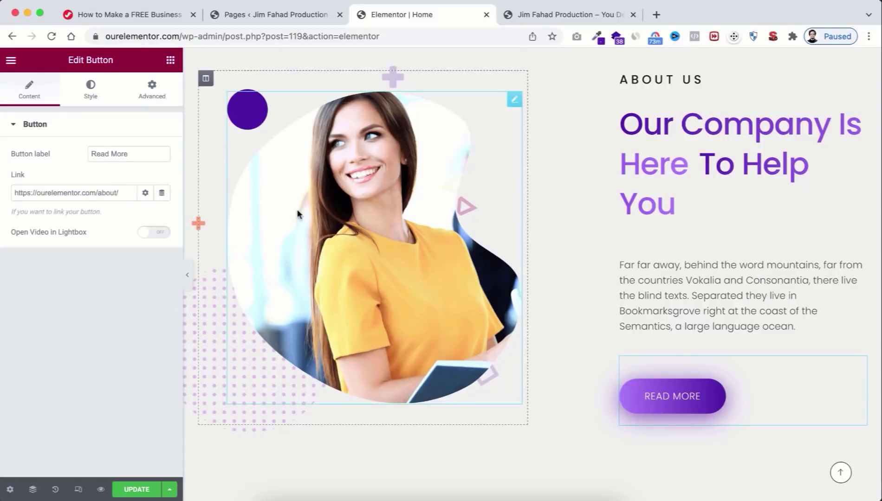
# Correct the Recent Work heading's highlighted word from 'porject' to 'Project'
pyautogui.scroll(-1, 474, 368)
pyautogui.scroll(-10, 474, 368)
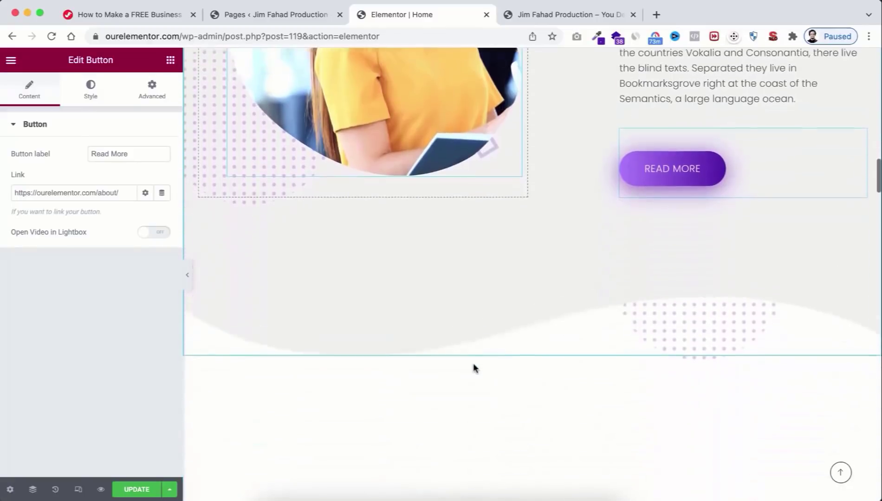
pyautogui.scroll(-7, 473, 364)
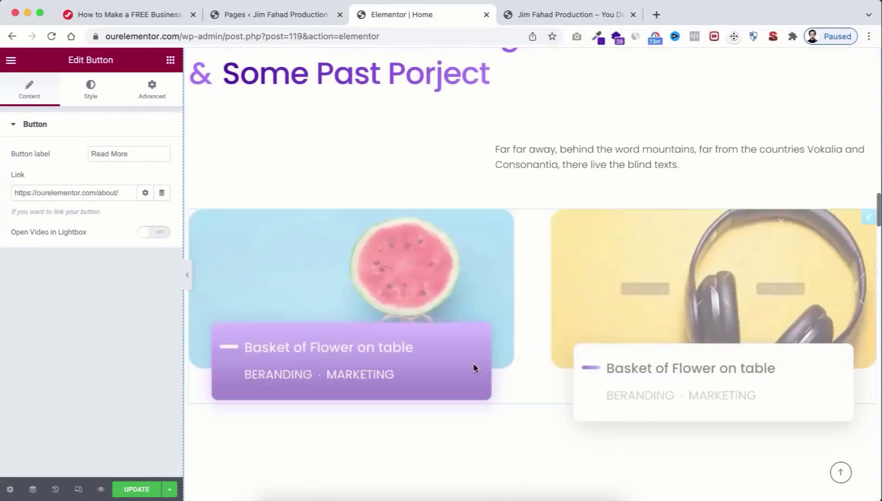
pyautogui.scroll(2, 473, 368)
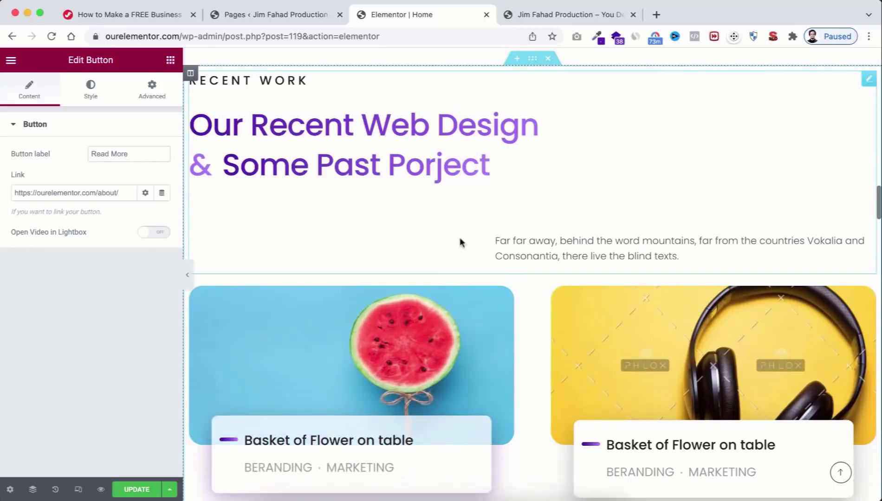
pyautogui.scroll(-1, 490, 271)
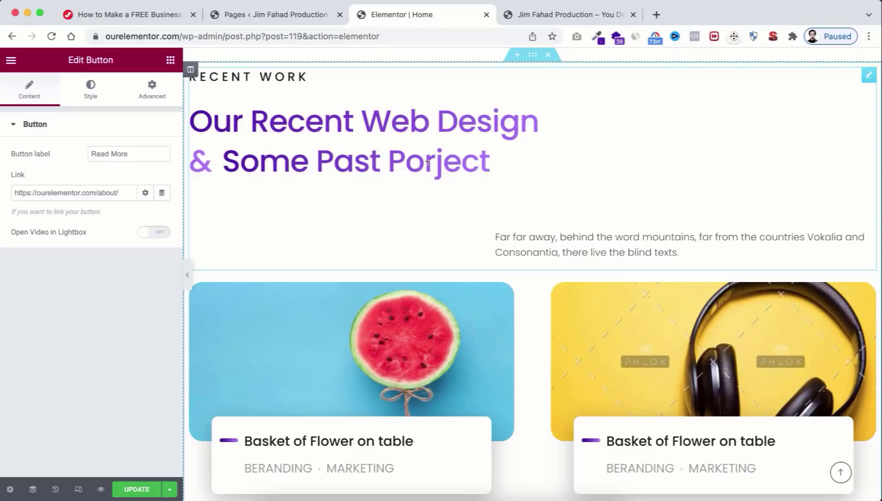
pyautogui.click(427, 163)
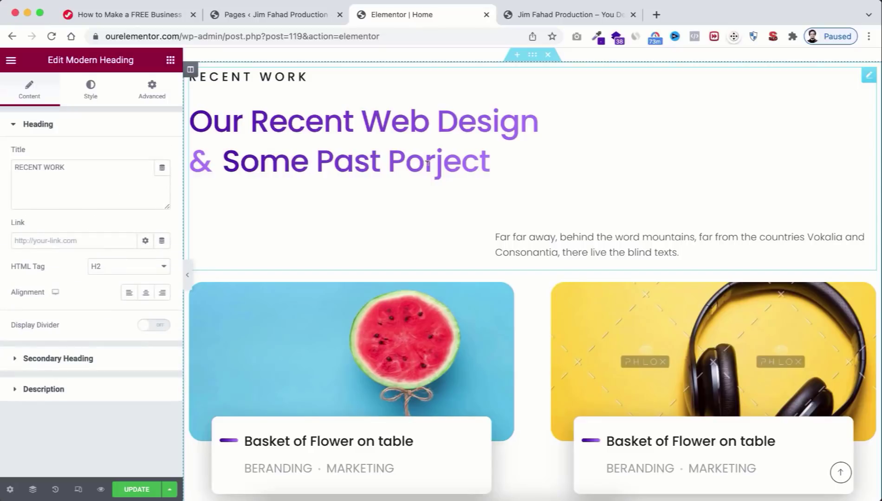
pyautogui.click(75, 360)
pyautogui.doubleClick(60, 237)
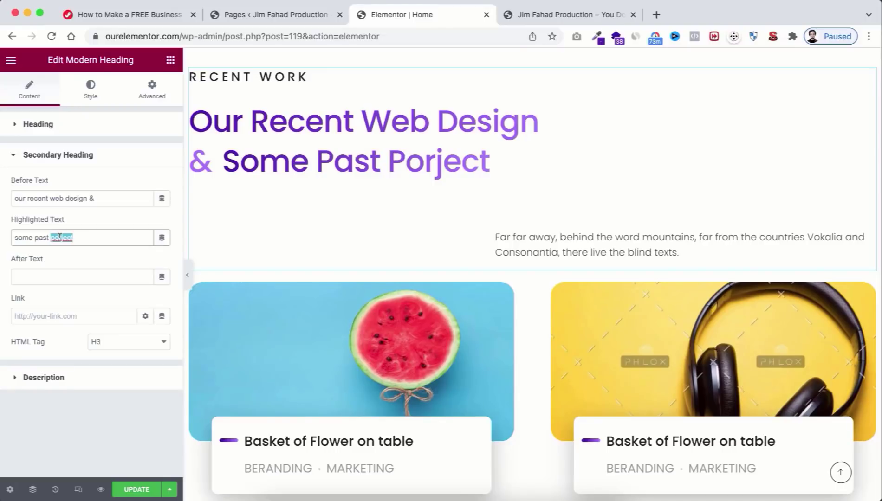
pyautogui.write('Project')
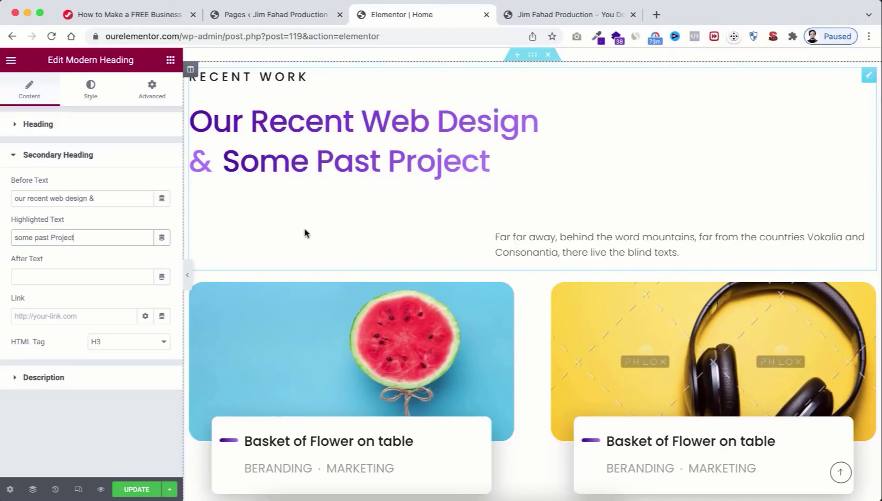
# Preview the fixed heading with the panel hidden, then restore the editing panel
pyautogui.click(187, 278)
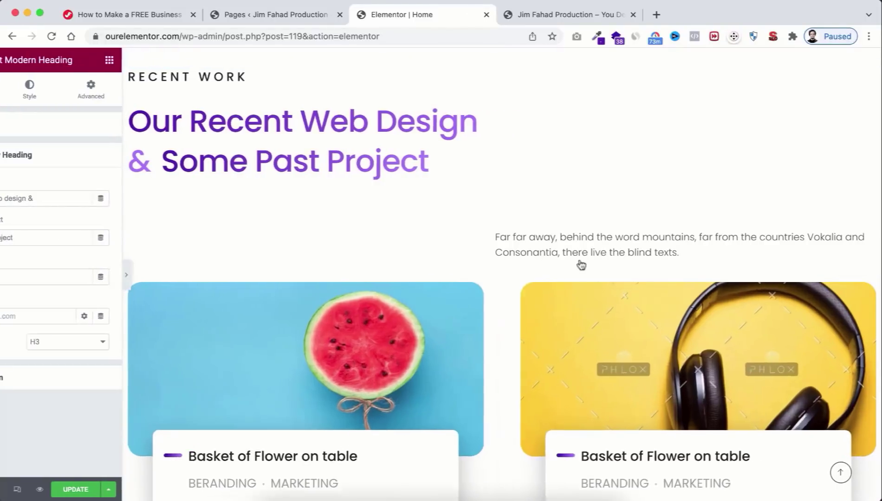
pyautogui.scroll(-1, 427, 358)
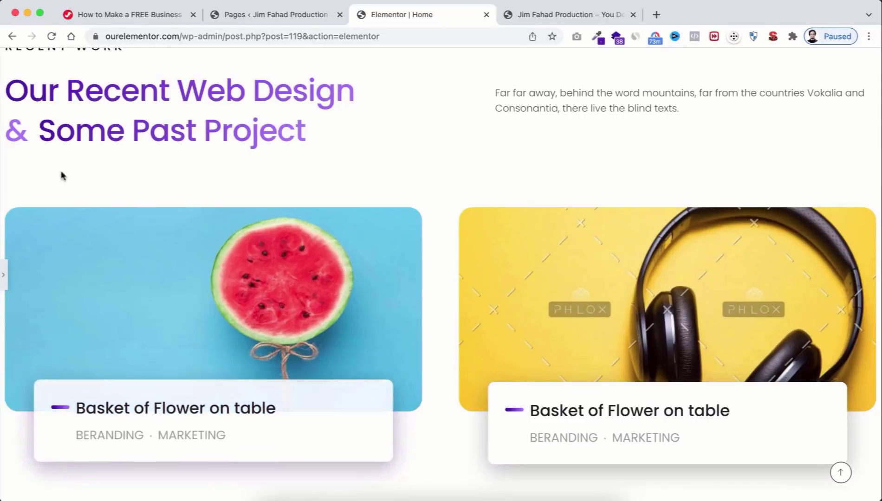
pyautogui.click(3, 278)
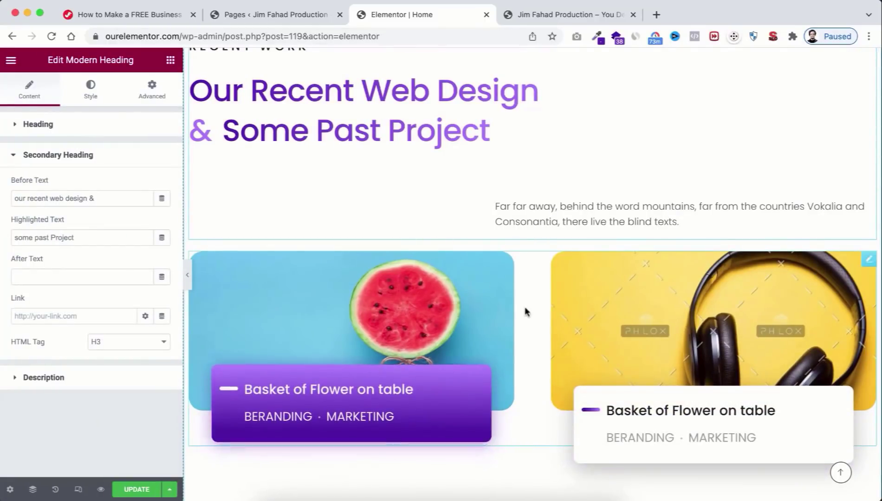
pyautogui.scroll(-8, 524, 420)
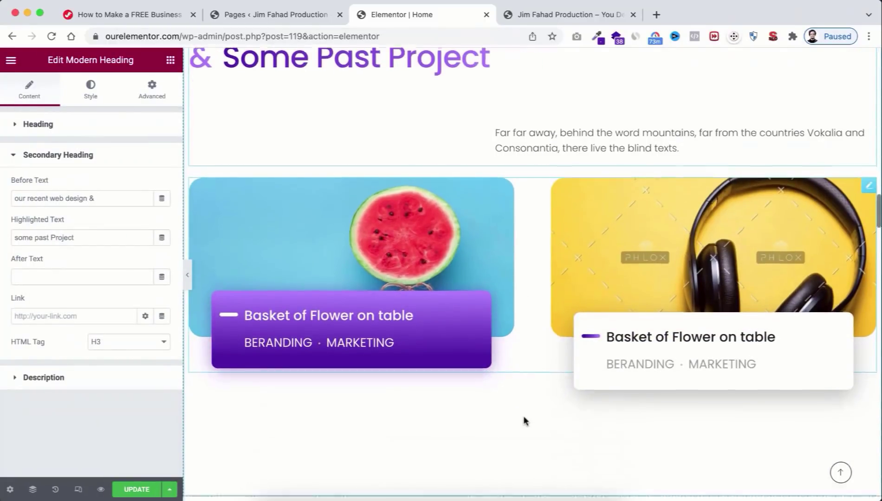
pyautogui.scroll(-3, 525, 420)
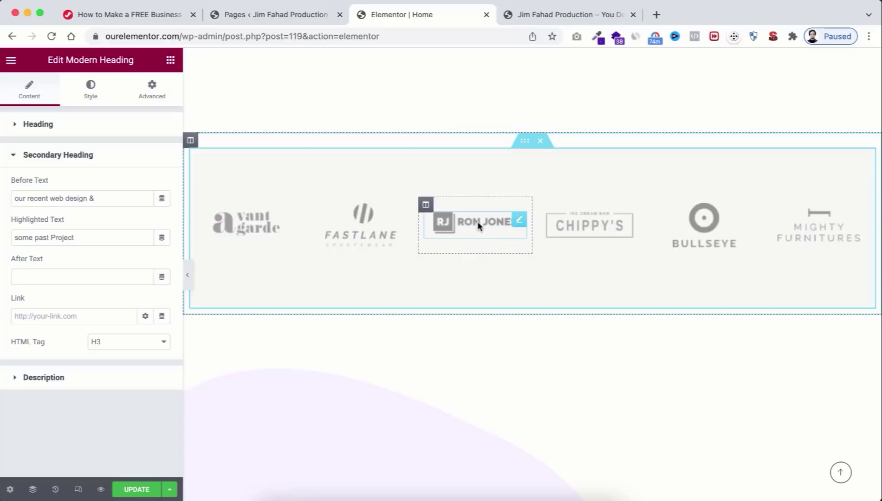
# Replace the third client logo with the WordPress logo image
pyautogui.click(469, 225)
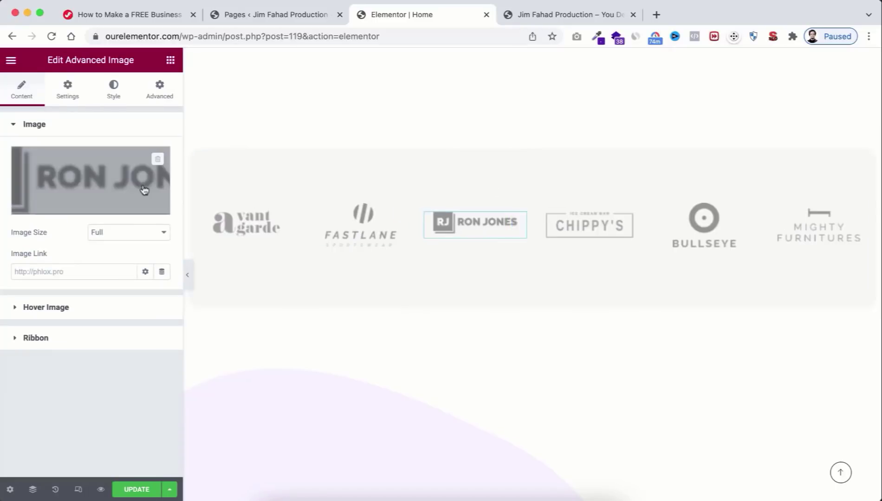
pyautogui.click(88, 180)
pyautogui.click(371, 213)
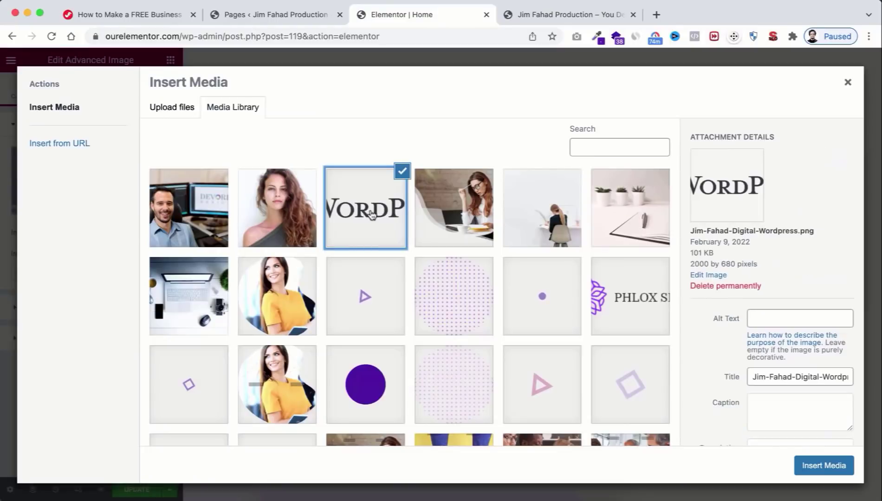
pyautogui.click(822, 465)
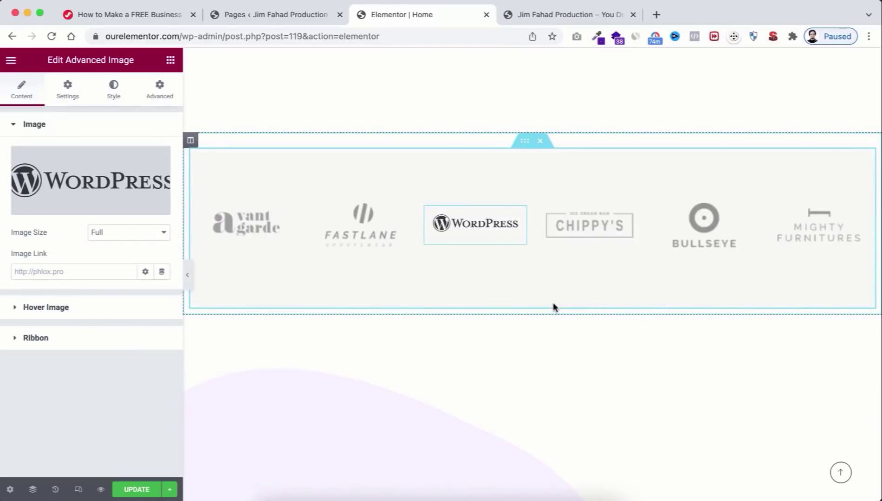
# Scroll down to the testimonial cards, including the Taylor Trelawney card
pyautogui.scroll(-4, 542, 398)
pyautogui.scroll(-5, 541, 397)
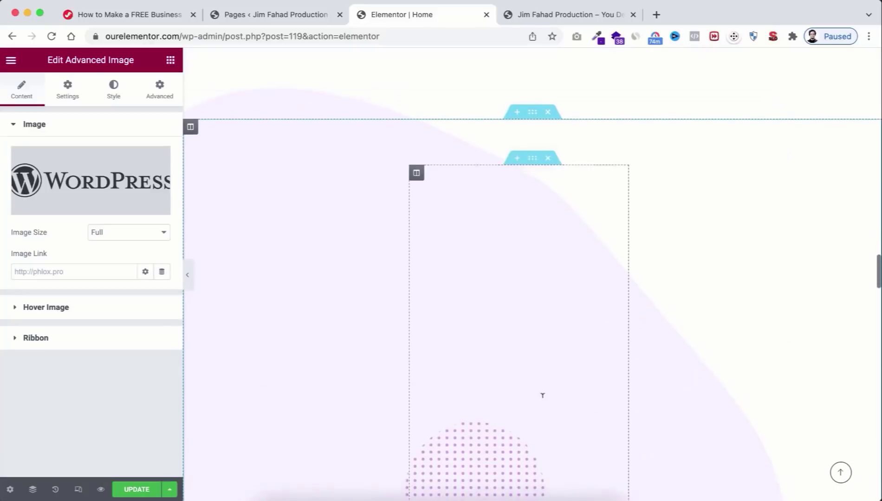
pyautogui.scroll(-3, 542, 397)
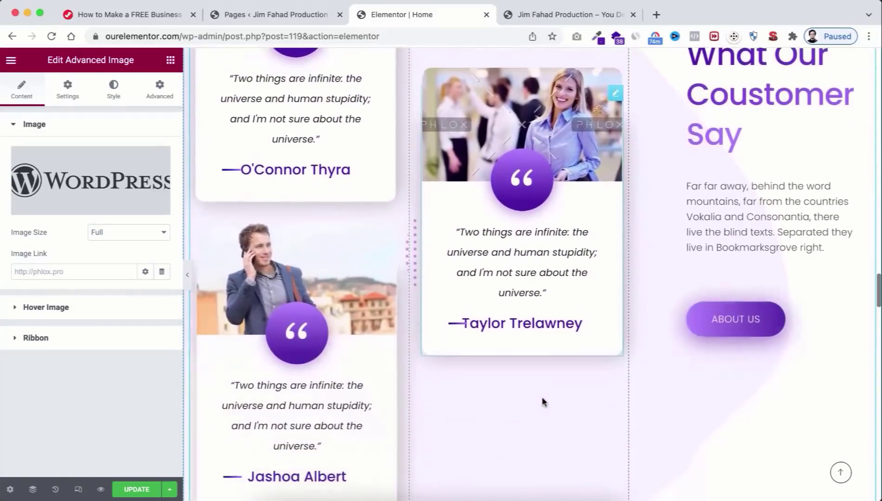
pyautogui.scroll(5, 541, 397)
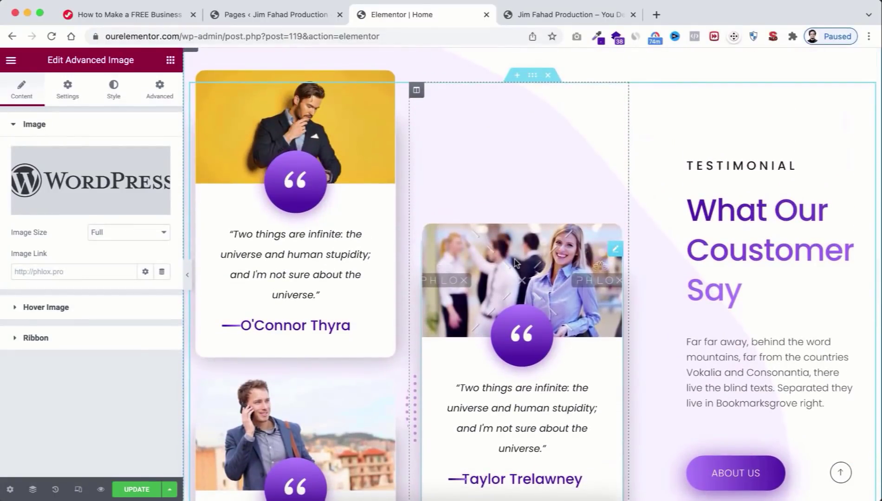
pyautogui.scroll(-2, 506, 263)
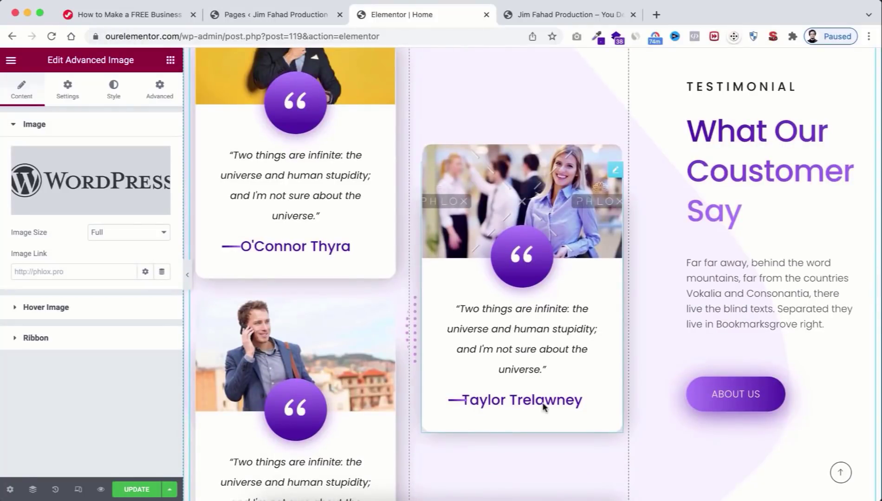
pyautogui.scroll(1, 534, 308)
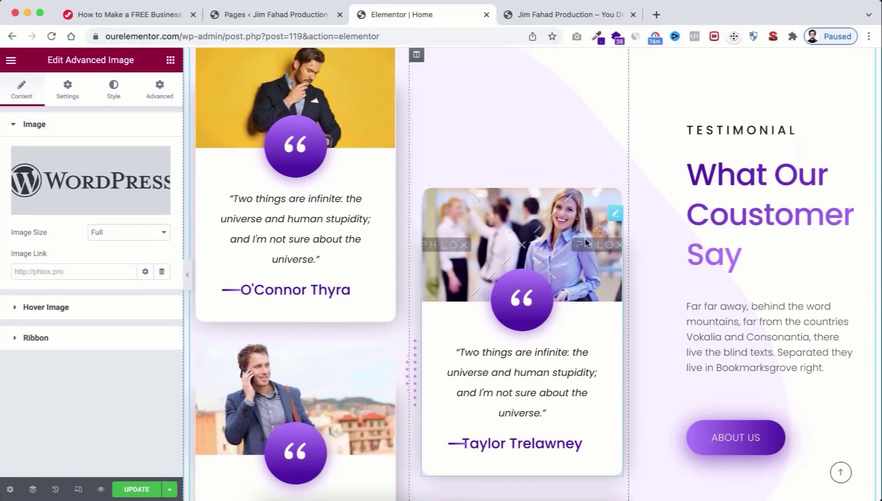
# Swap the testimonial's photo for the new customer's image from the Media Library
pyautogui.click(549, 245)
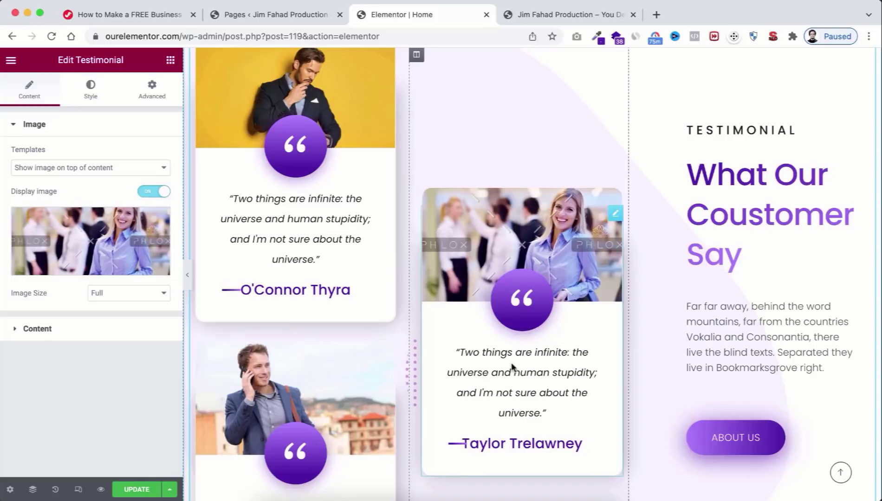
pyautogui.click(99, 237)
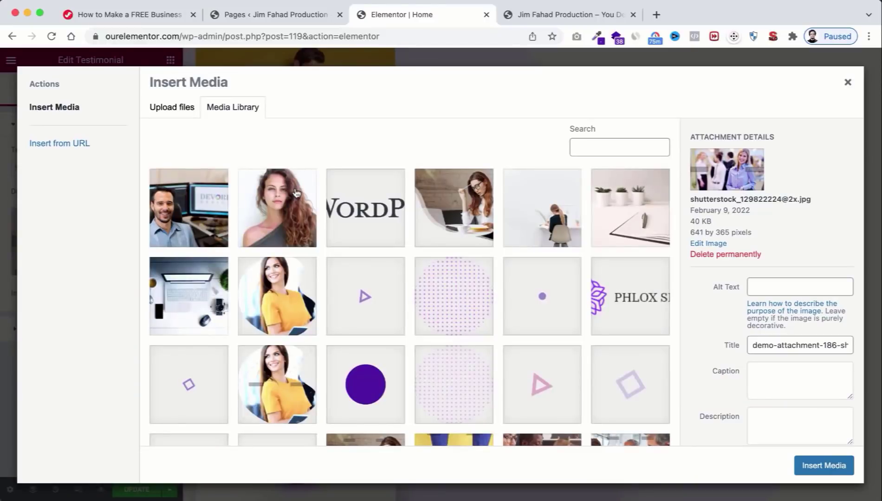
pyautogui.click(186, 215)
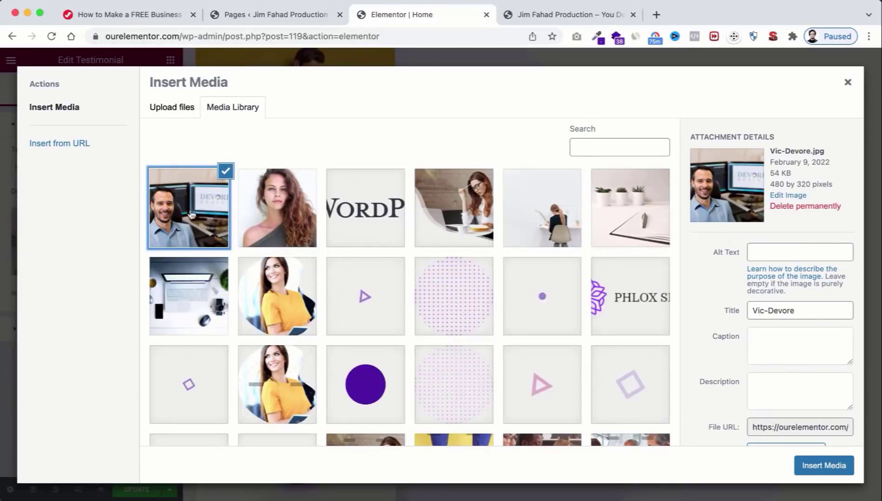
pyautogui.click(826, 466)
# Enter the new customer's name, paste the 'Great service' review, and set a 5-star rating
pyautogui.scroll(-1, 623, 441)
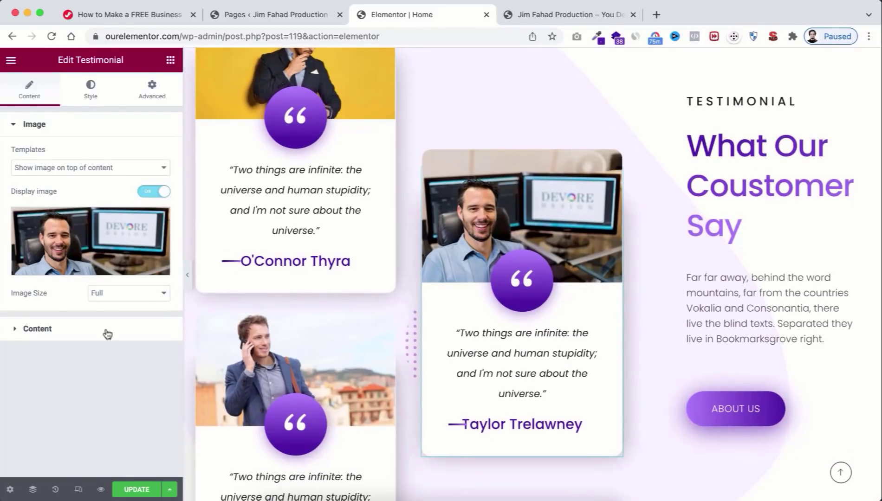
pyautogui.click(71, 330)
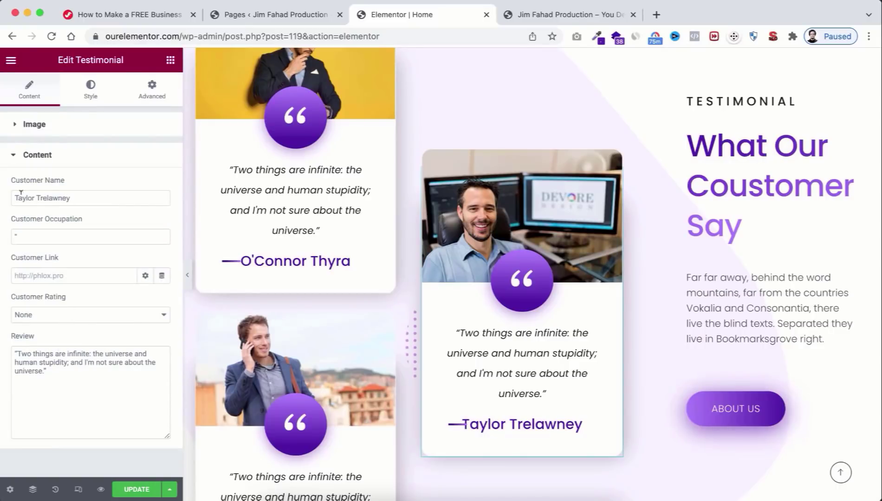
pyautogui.moveTo(75, 198); pyautogui.dragTo(1, 200)
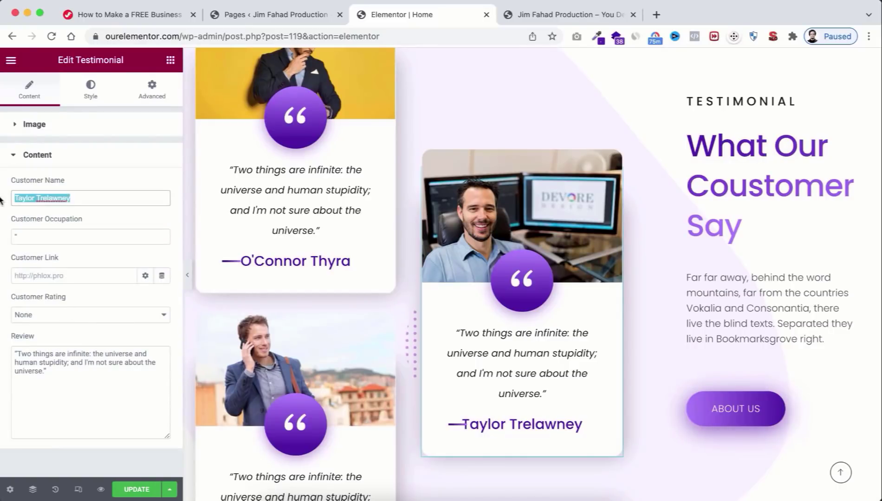
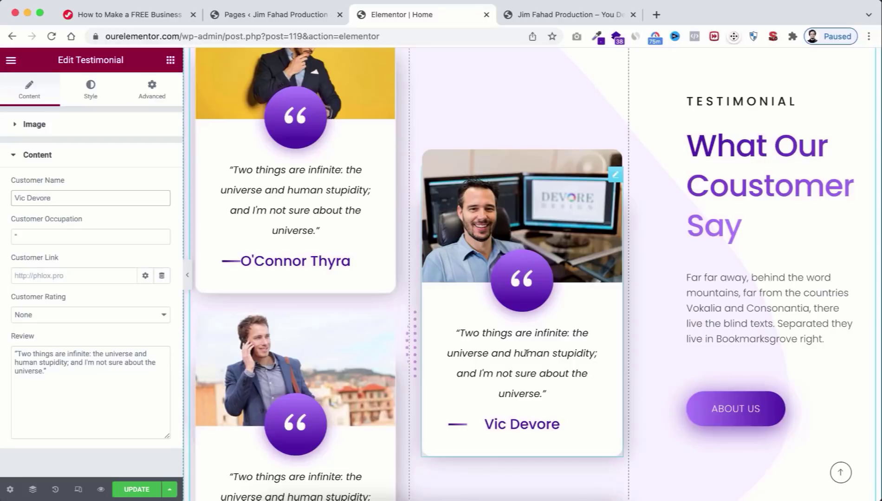
pyautogui.scroll(-1, 497, 314)
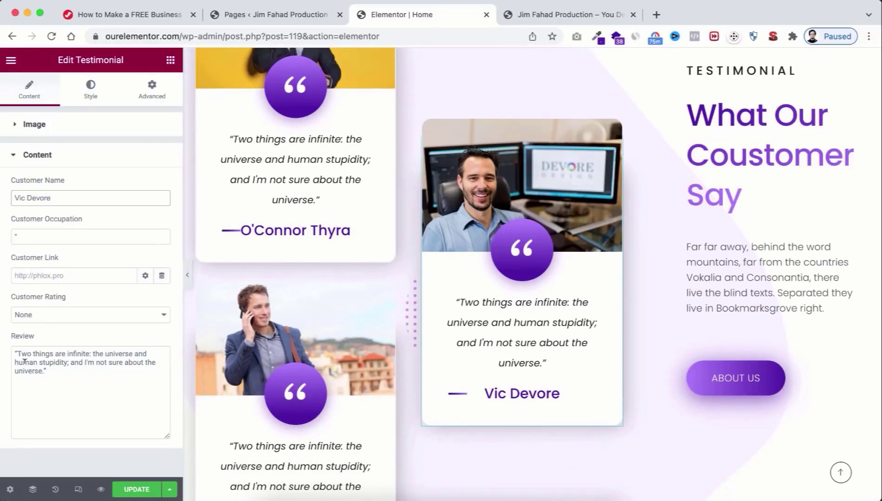
pyautogui.moveTo(17, 350); pyautogui.dragTo(39, 366)
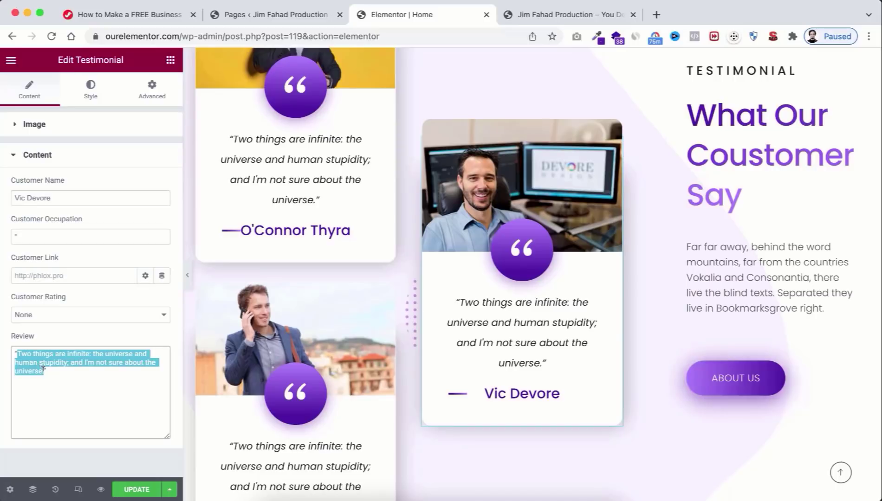
pyautogui.press('super+v')
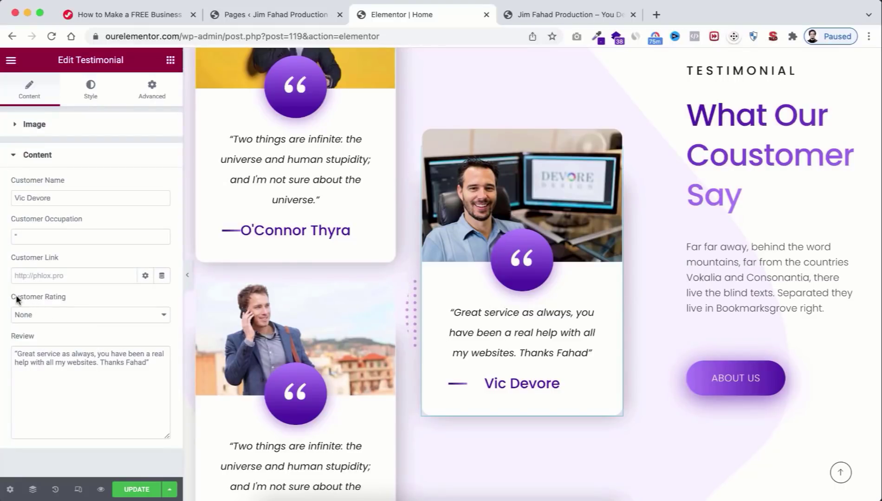
pyautogui.click(89, 315)
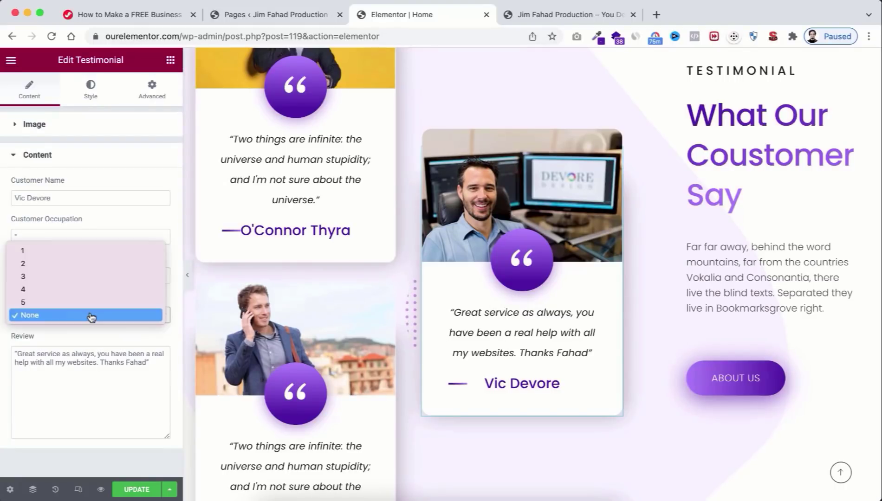
pyautogui.click(69, 303)
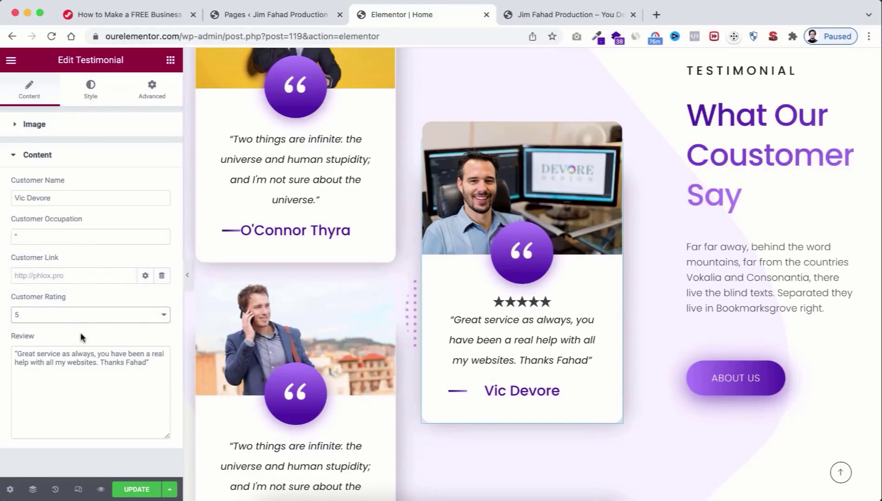
# Scroll to the Meet Our Expert Team cards and preview them full width, then restore the panel
pyautogui.scroll(3, 484, 264)
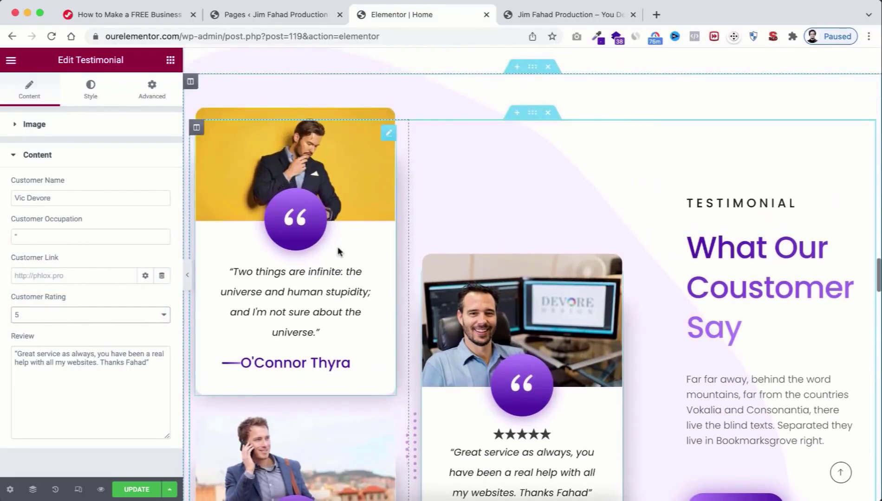
pyautogui.scroll(-5, 338, 255)
pyautogui.scroll(3, 311, 310)
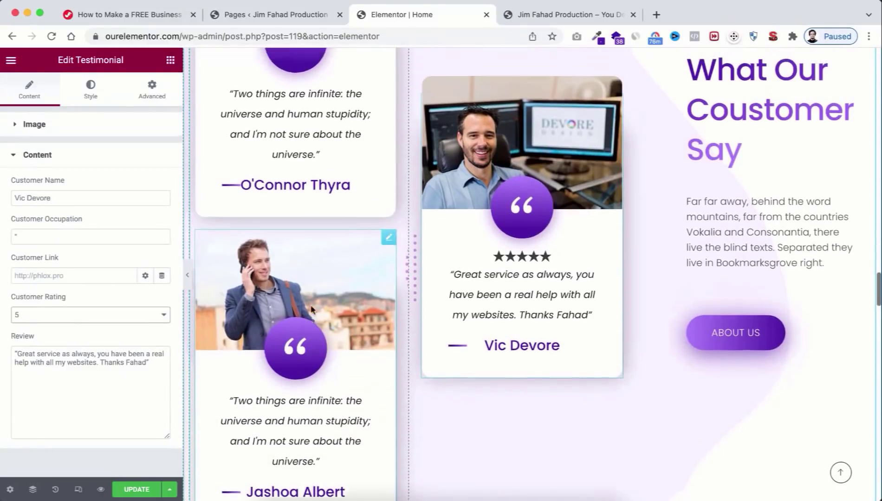
pyautogui.click(743, 223)
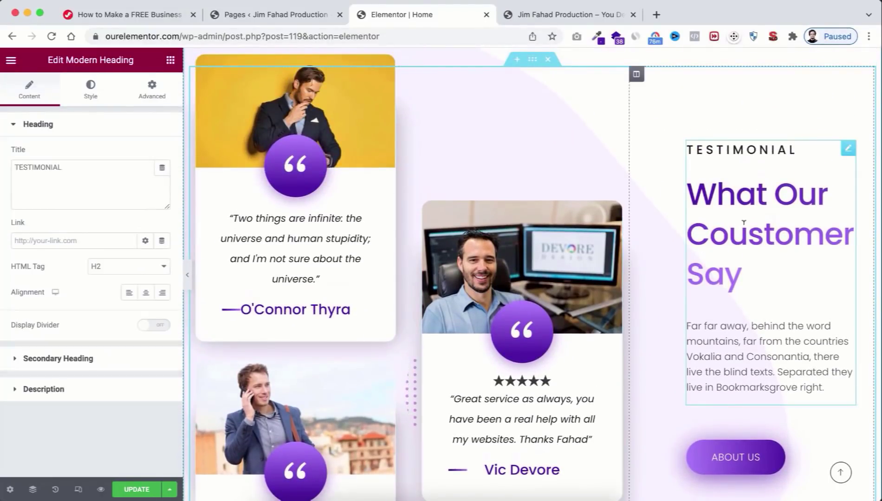
pyautogui.scroll(-4, 754, 347)
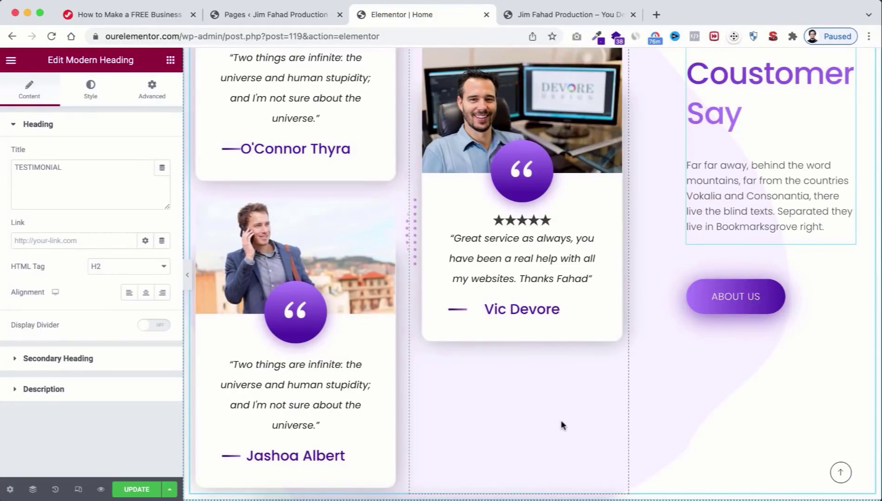
pyautogui.scroll(-8, 560, 420)
pyautogui.scroll(-8, 561, 418)
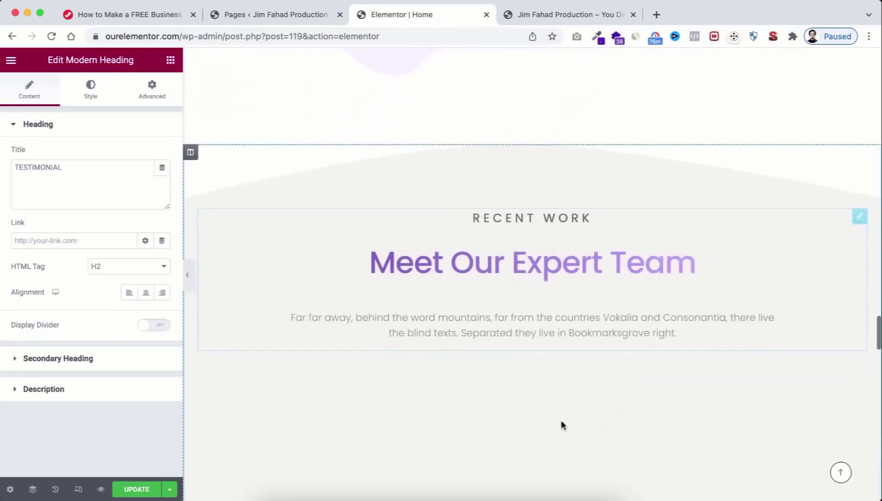
pyautogui.scroll(-3, 561, 420)
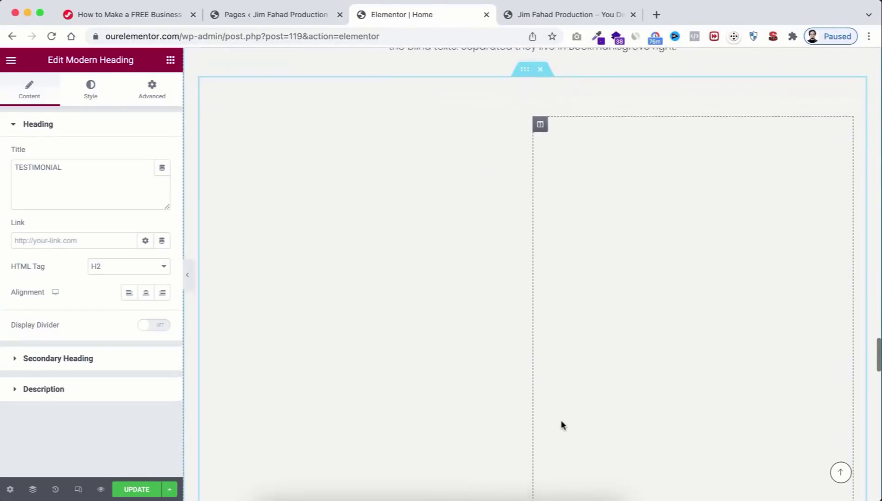
pyautogui.scroll(3, 528, 253)
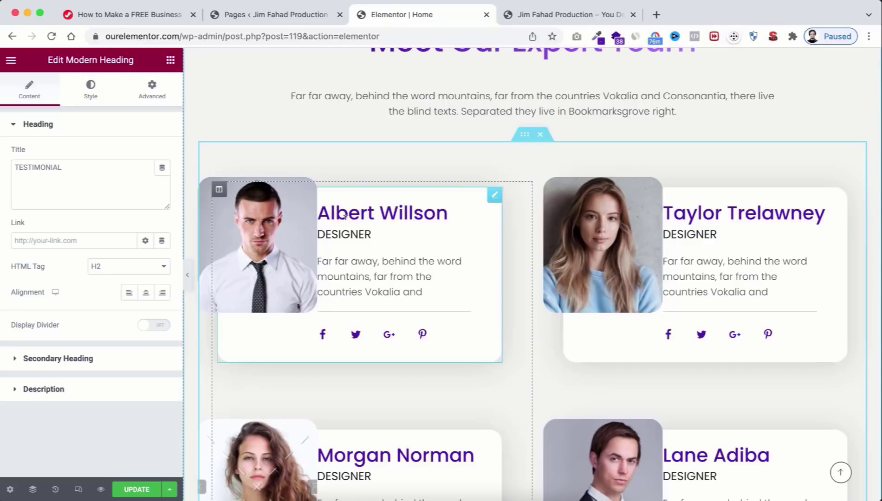
pyautogui.click(187, 275)
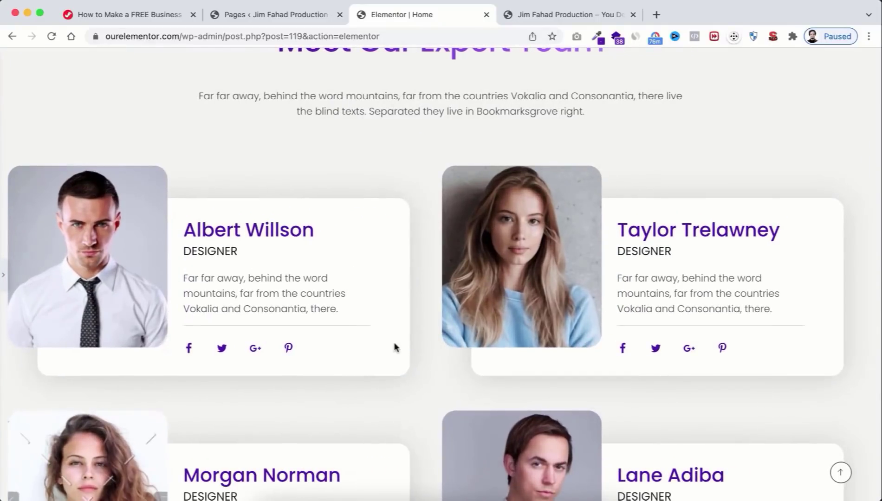
pyautogui.scroll(-5, 394, 347)
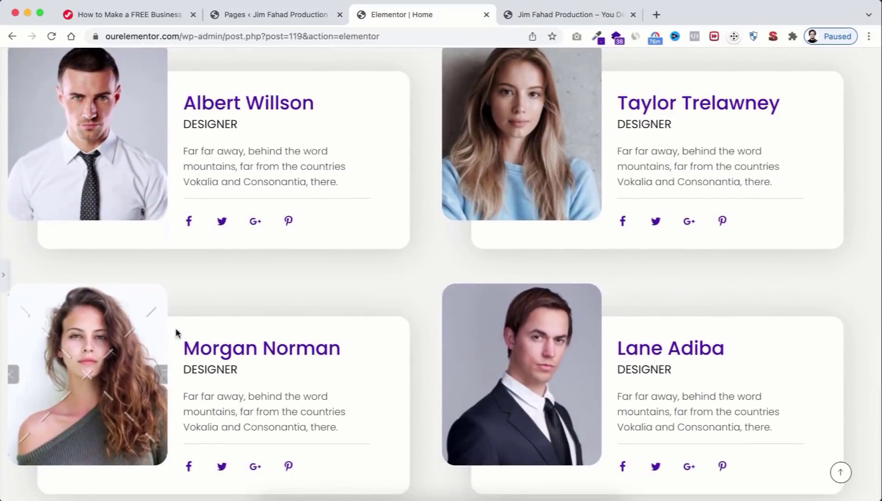
pyautogui.click(4, 276)
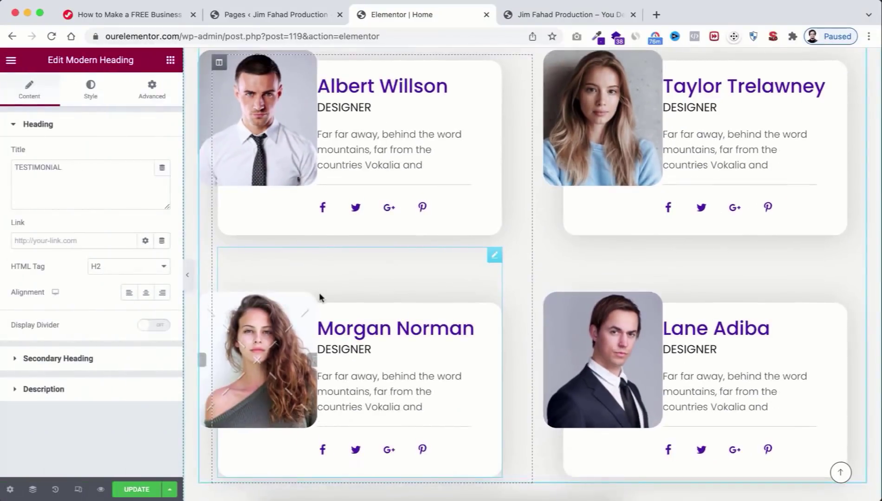
pyautogui.scroll(-4, 476, 292)
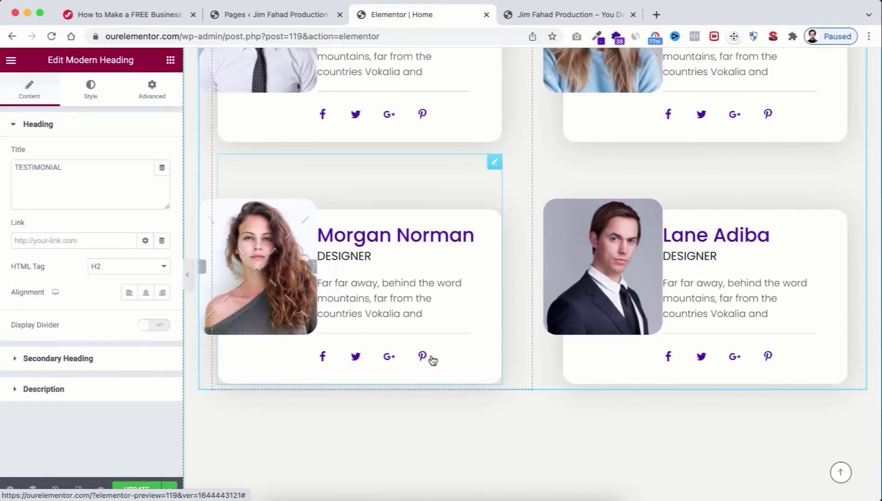
# Replace the lower-left designer card's photo with a new image from the Media Library
pyautogui.click(286, 252)
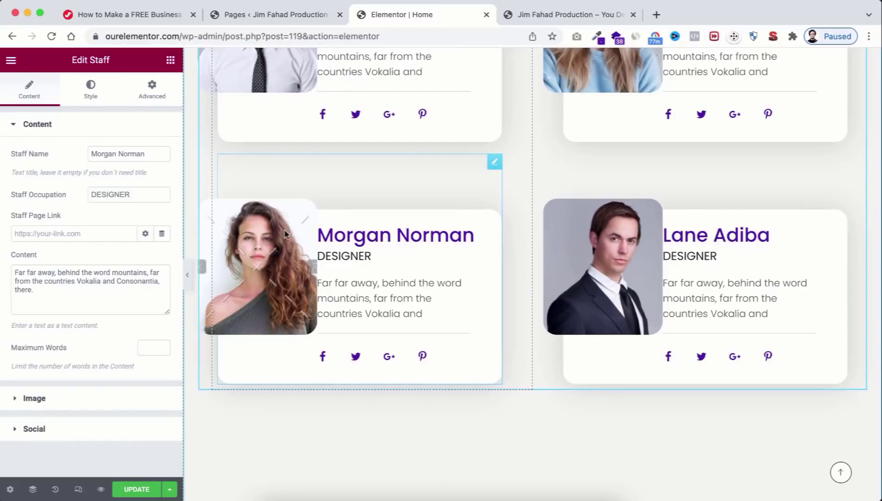
pyautogui.click(69, 400)
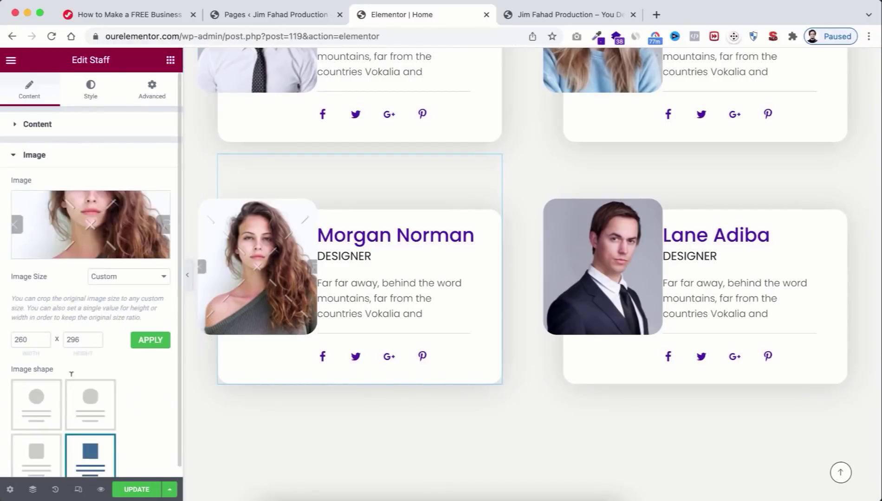
pyautogui.click(101, 216)
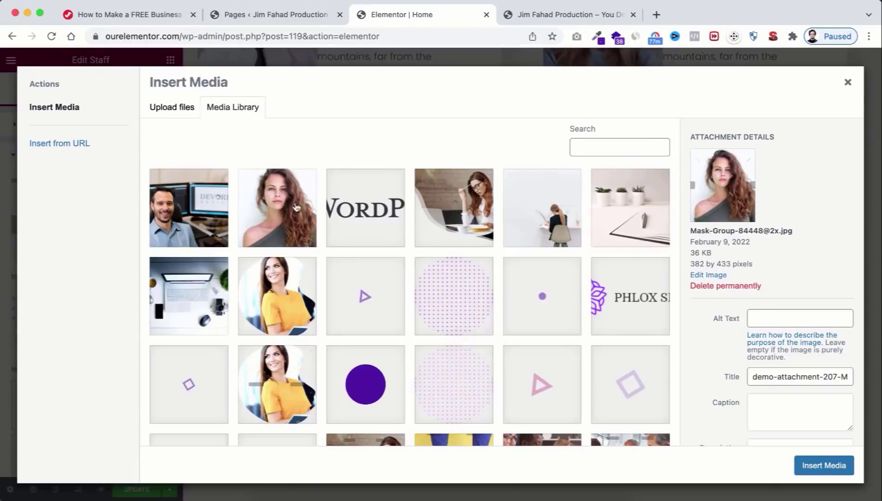
pyautogui.click(262, 212)
pyautogui.click(816, 468)
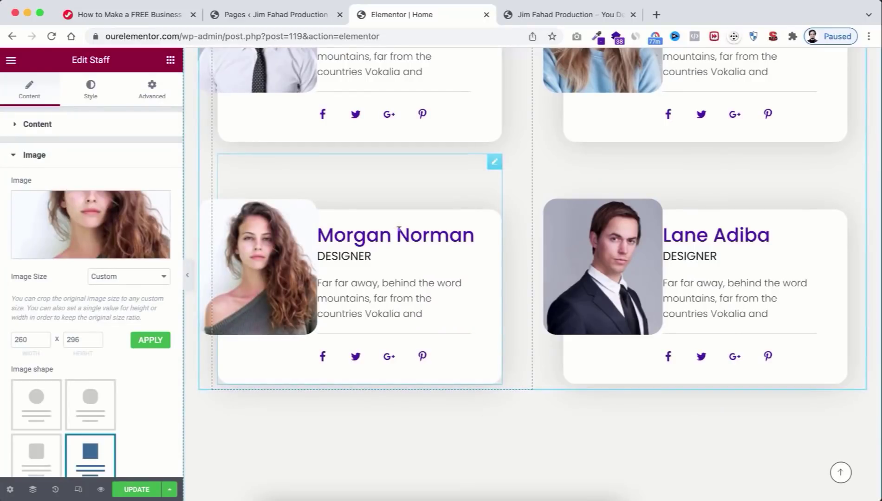
# Review the card's name, occupation and description, then open the Social section's Facebook Address
pyautogui.click(61, 125)
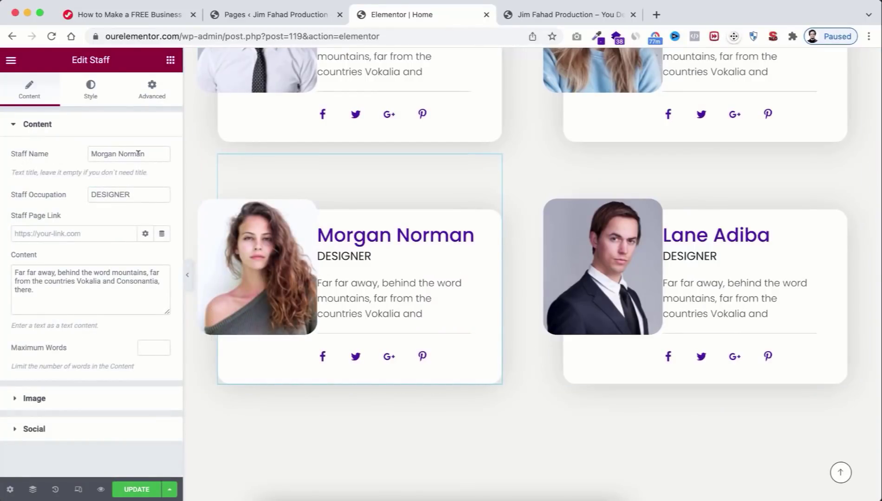
pyautogui.moveTo(144, 153); pyautogui.dragTo(72, 157)
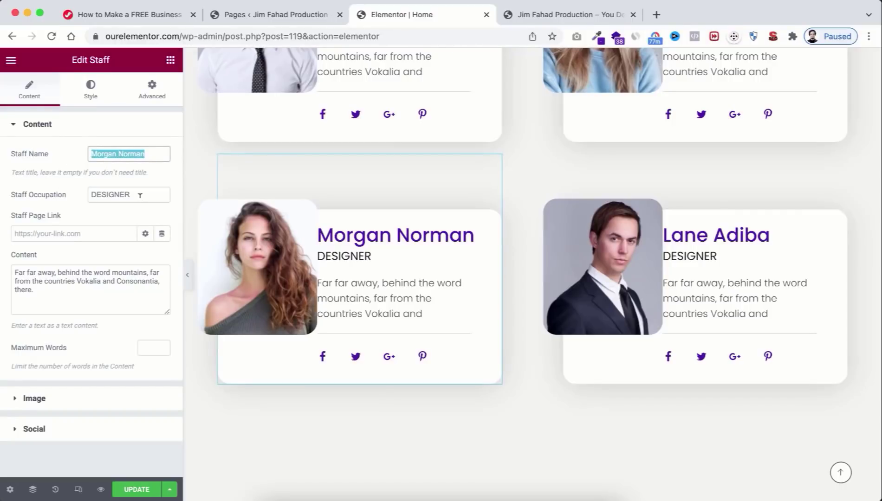
pyautogui.moveTo(140, 195); pyautogui.dragTo(65, 195)
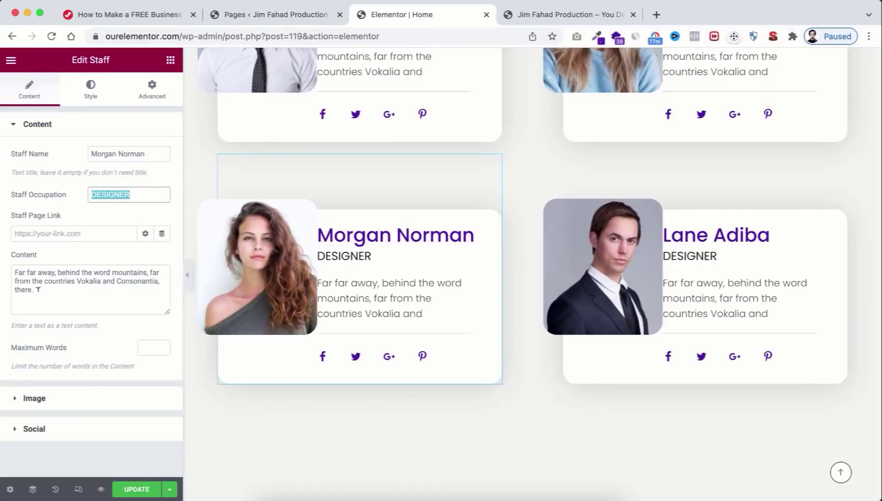
pyautogui.moveTo(37, 290); pyautogui.dragTo(3, 268)
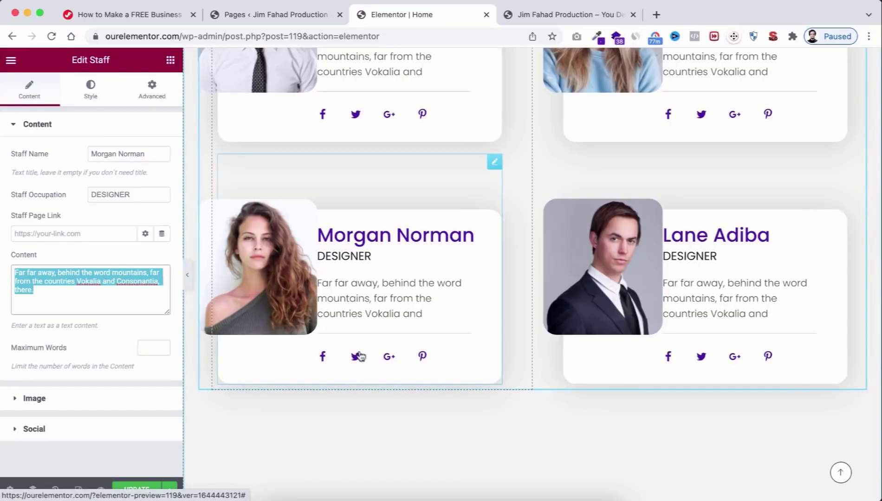
pyautogui.click(55, 431)
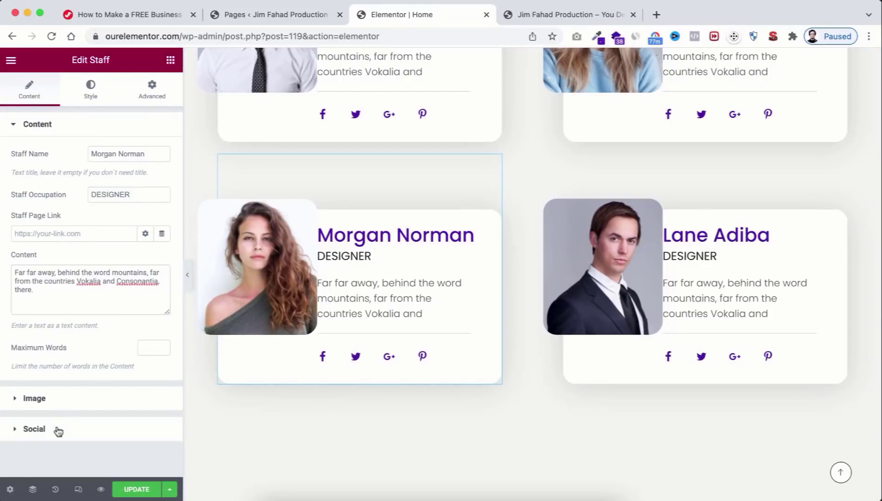
pyautogui.scroll(-3, 99, 288)
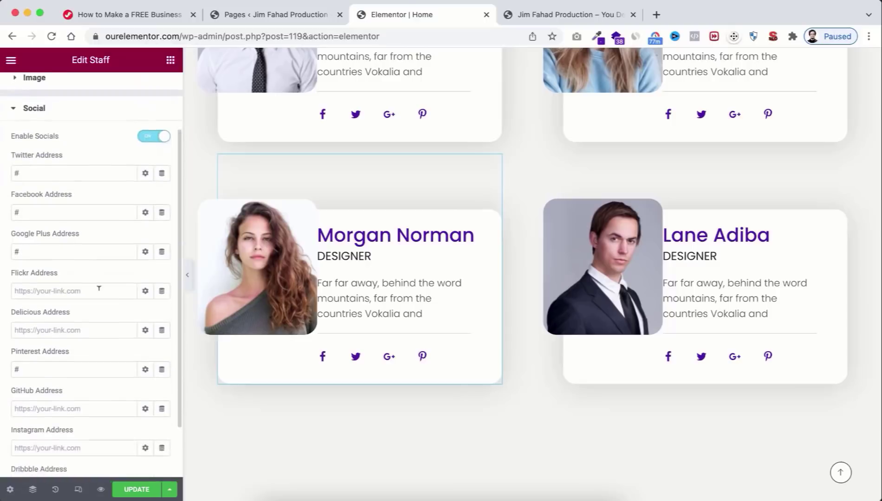
pyautogui.click(24, 203)
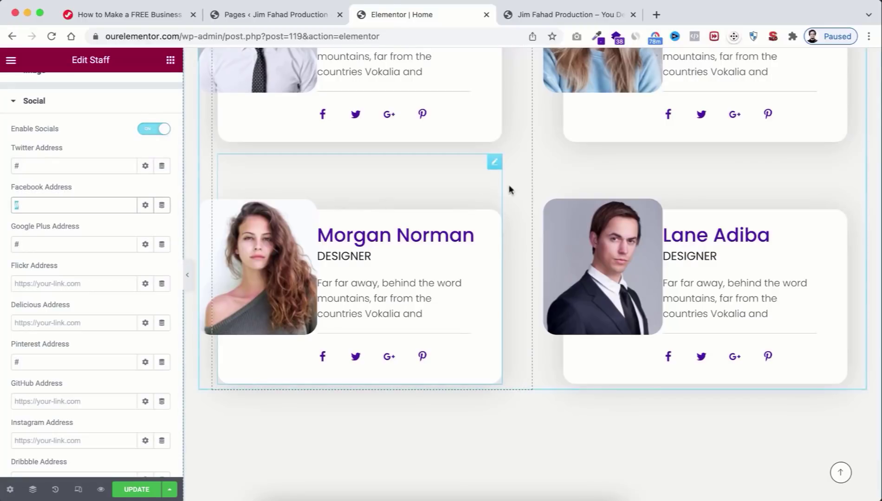
# Scroll through the Home page preview to check it, then save it with UPDATE
pyautogui.scroll(6, 555, 132)
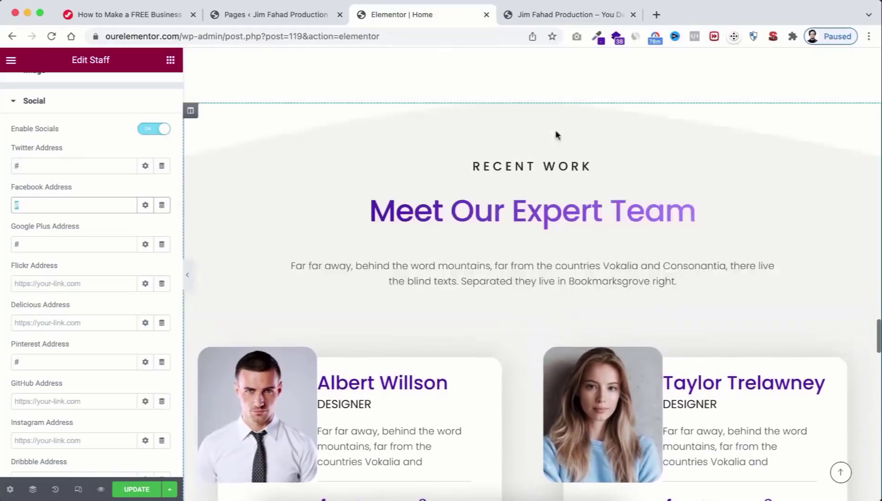
pyautogui.scroll(-6, 555, 130)
pyautogui.scroll(-10, 521, 342)
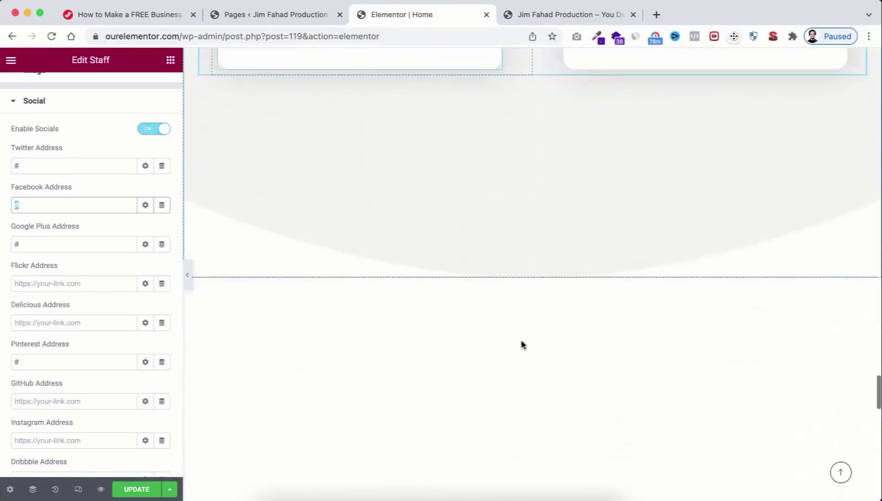
pyautogui.scroll(-1, 521, 341)
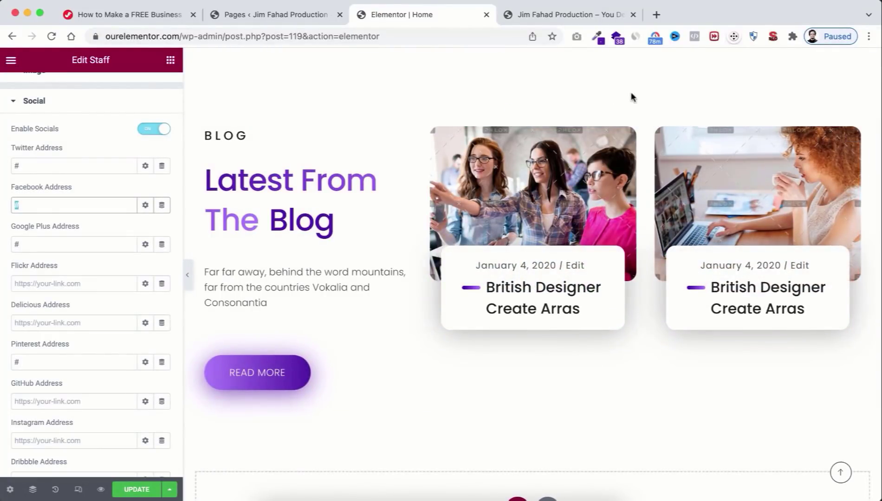
pyautogui.scroll(1, 631, 95)
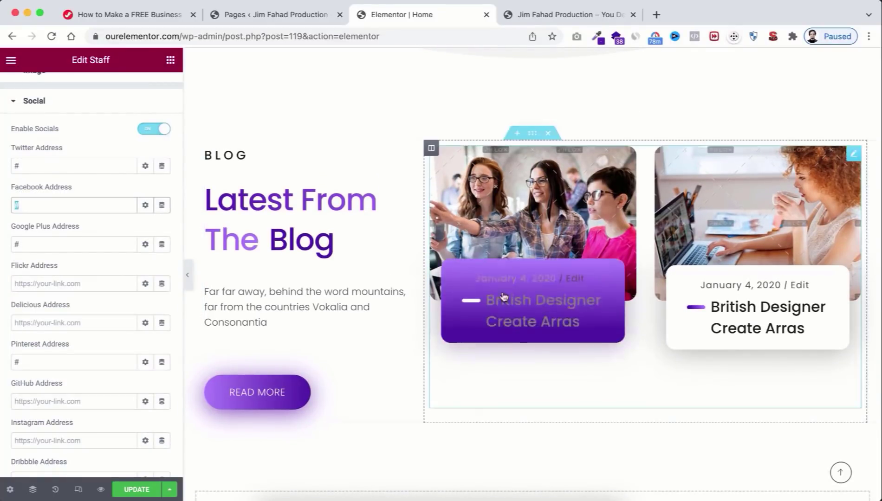
pyautogui.scroll(-5, 468, 430)
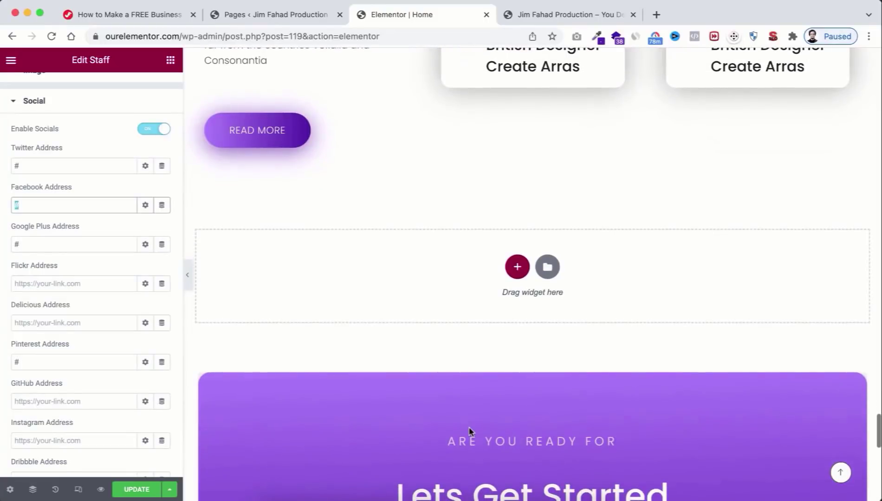
pyautogui.scroll(3, 489, 348)
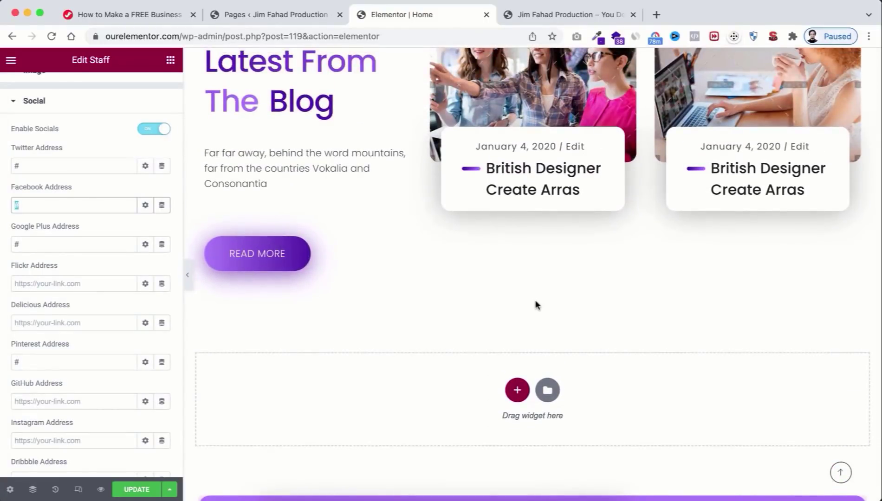
pyautogui.scroll(-2, 534, 306)
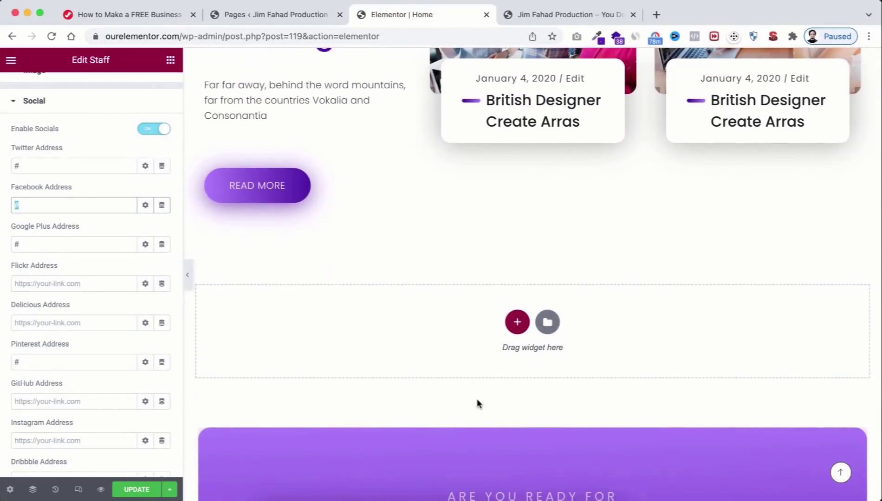
pyautogui.scroll(-4, 476, 399)
pyautogui.scroll(-4, 525, 366)
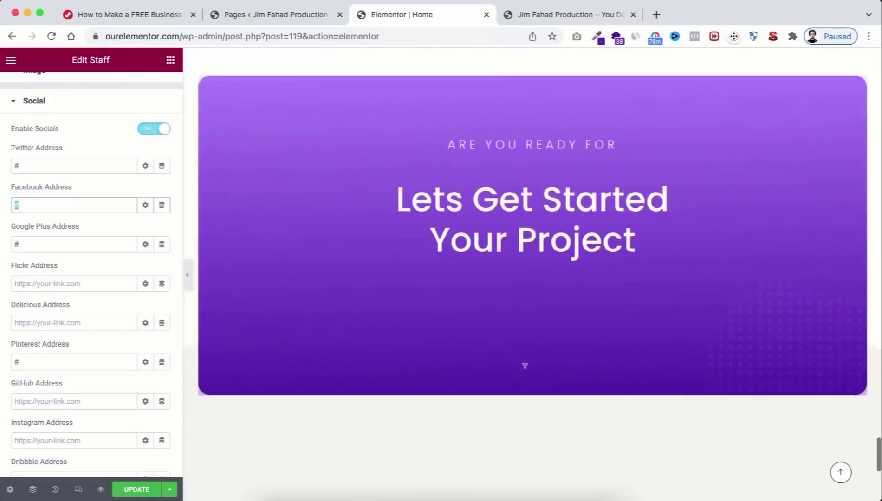
pyautogui.scroll(-9, 526, 372)
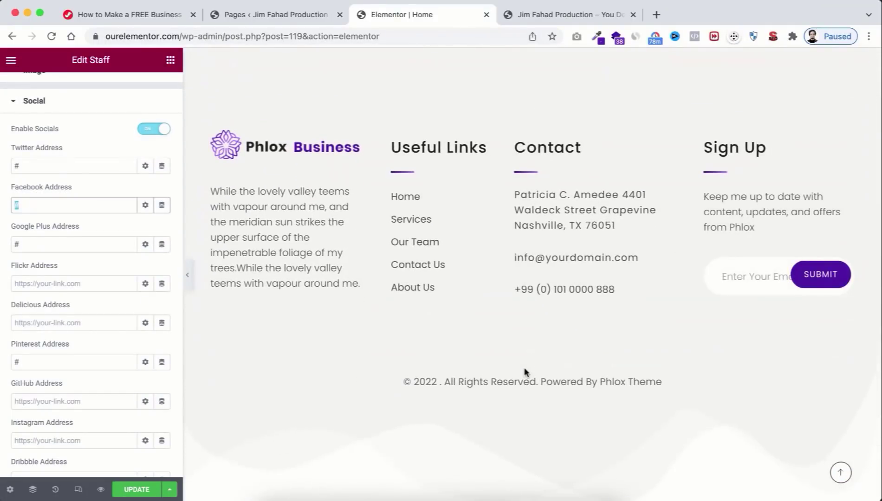
pyautogui.scroll(1, 523, 369)
pyautogui.scroll(-1, 520, 366)
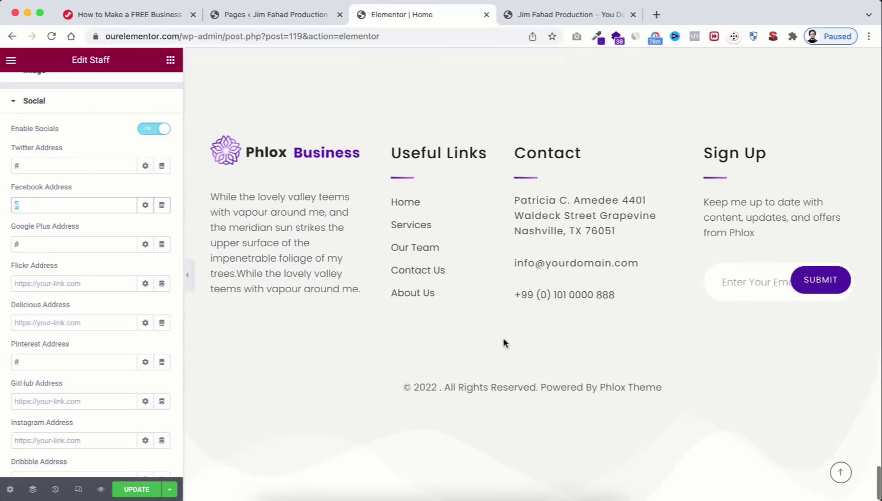
pyautogui.scroll(3, 506, 316)
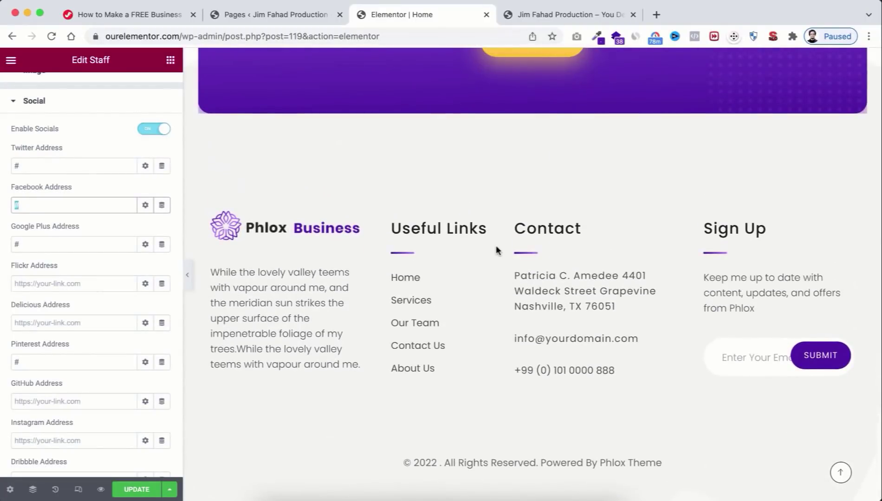
pyautogui.scroll(10, 495, 250)
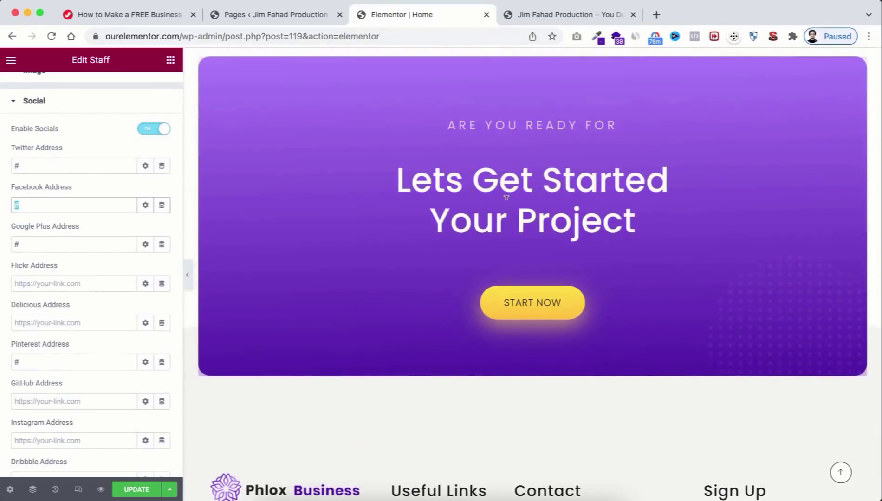
pyautogui.scroll(10, 506, 197)
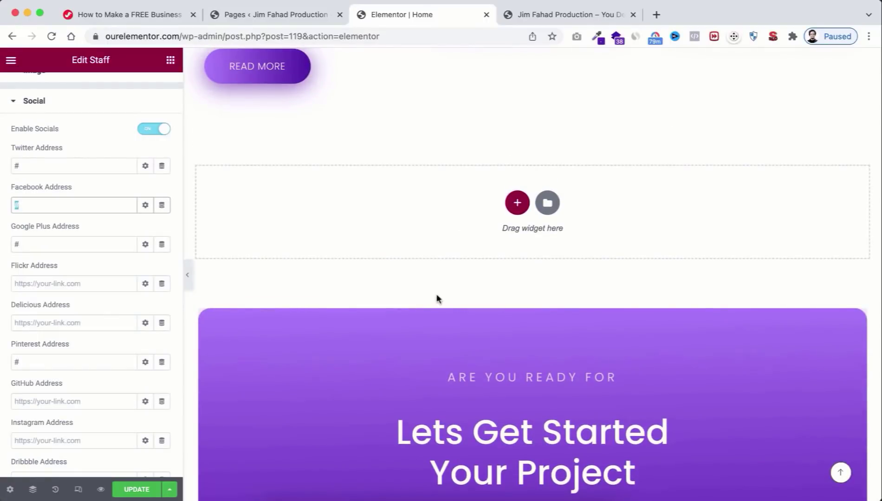
pyautogui.scroll(-20, 437, 297)
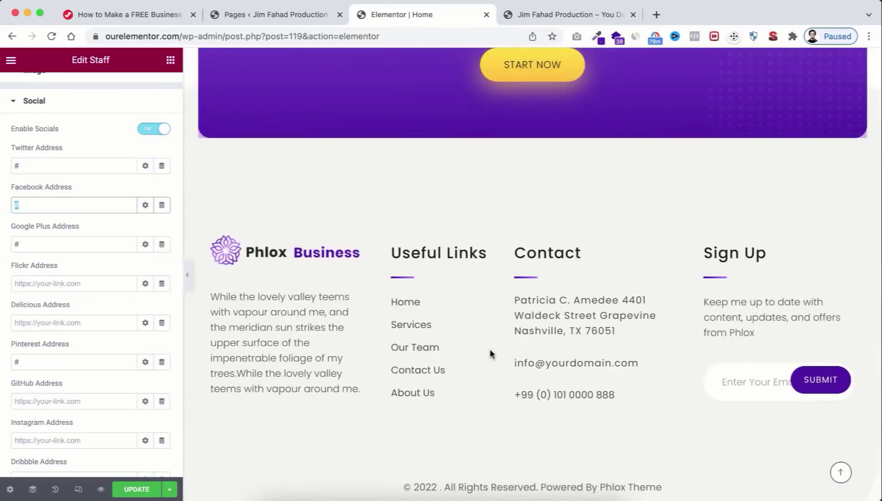
pyautogui.scroll(5, 505, 295)
pyautogui.scroll(7, 492, 233)
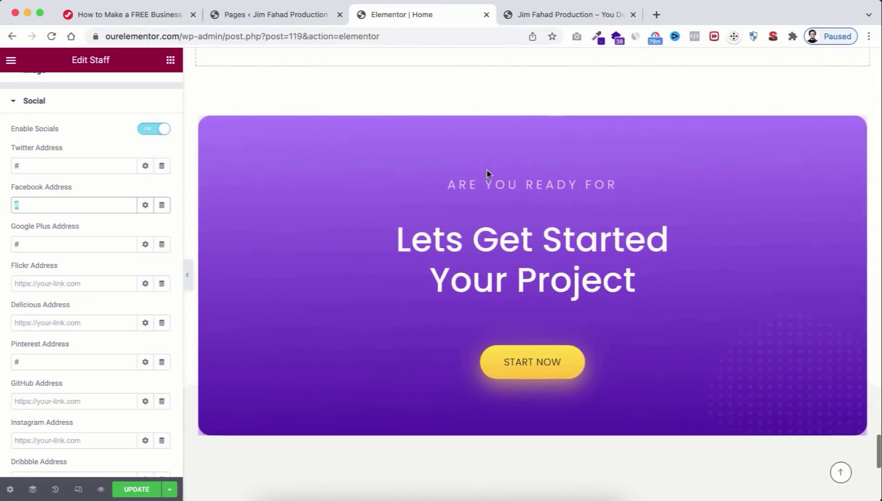
pyautogui.scroll(20, 488, 173)
pyautogui.scroll(20, 487, 172)
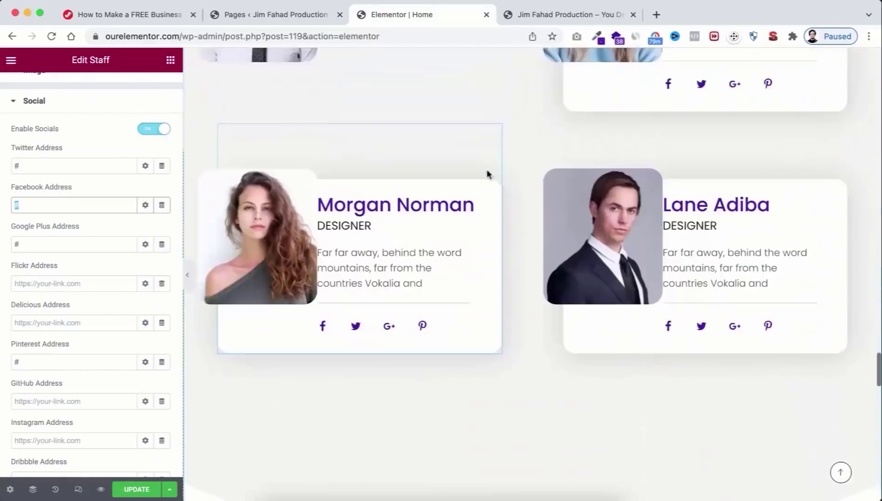
pyautogui.scroll(20, 486, 169)
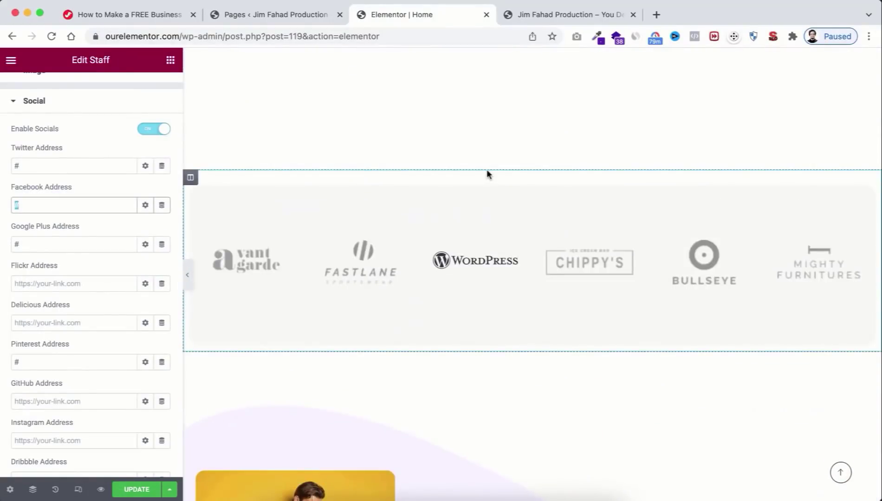
pyautogui.scroll(20, 487, 173)
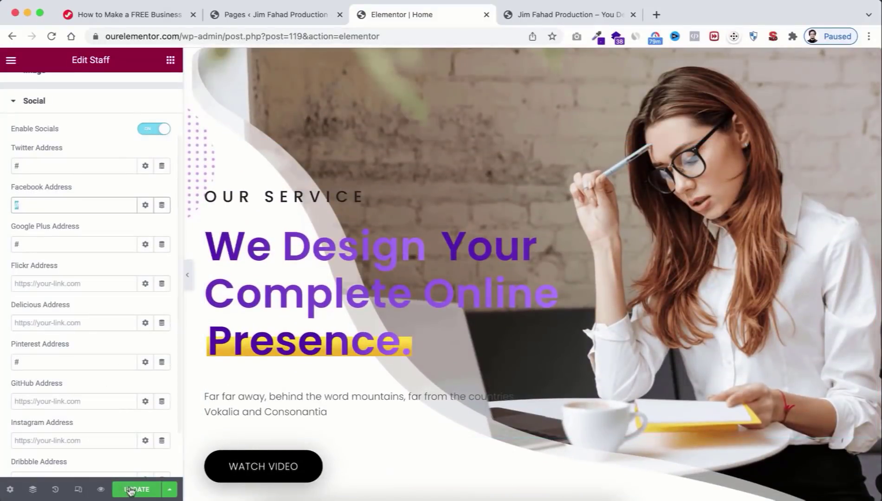
pyautogui.click(138, 490)
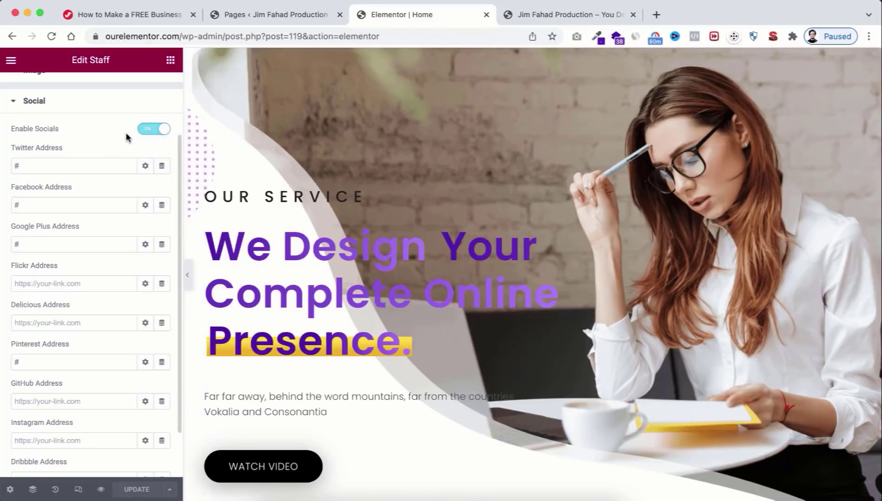
# Exit to the dashboard, go to All Pages, and open About's Elementor editor in a new tab
pyautogui.scroll(3, 126, 134)
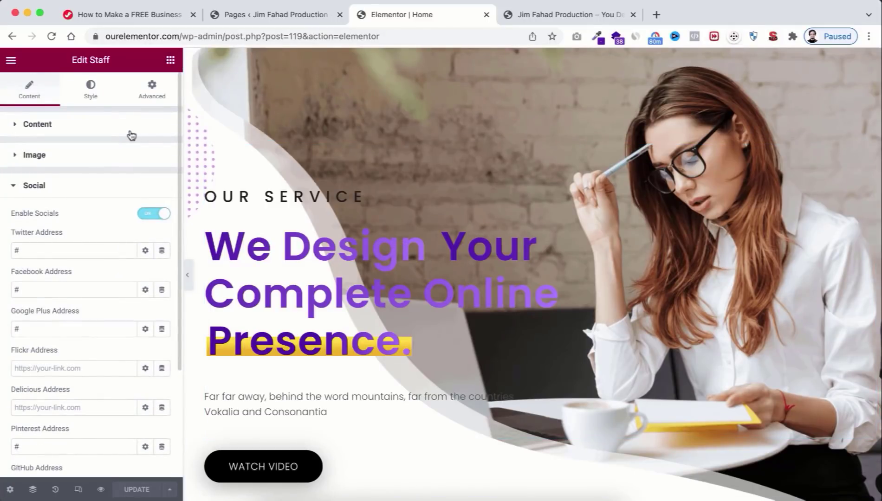
pyautogui.click(11, 62)
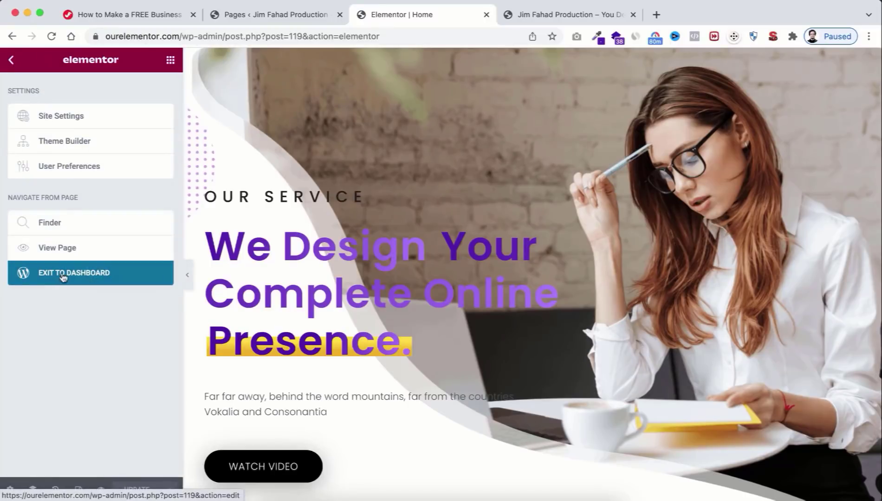
pyautogui.click(97, 277)
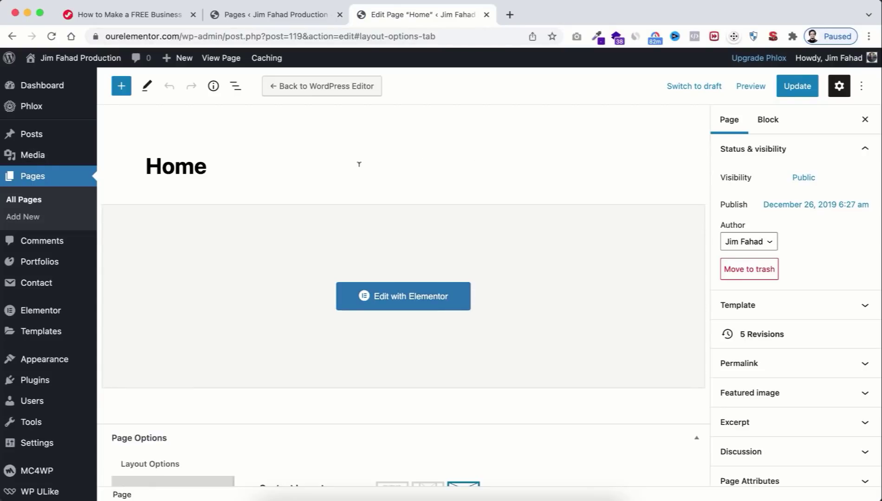
pyautogui.click(26, 205)
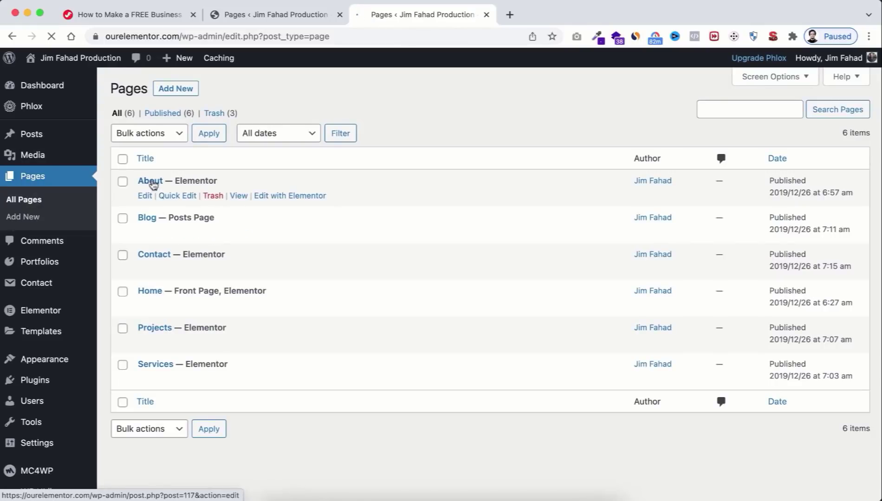
pyautogui.rightClick(286, 197)
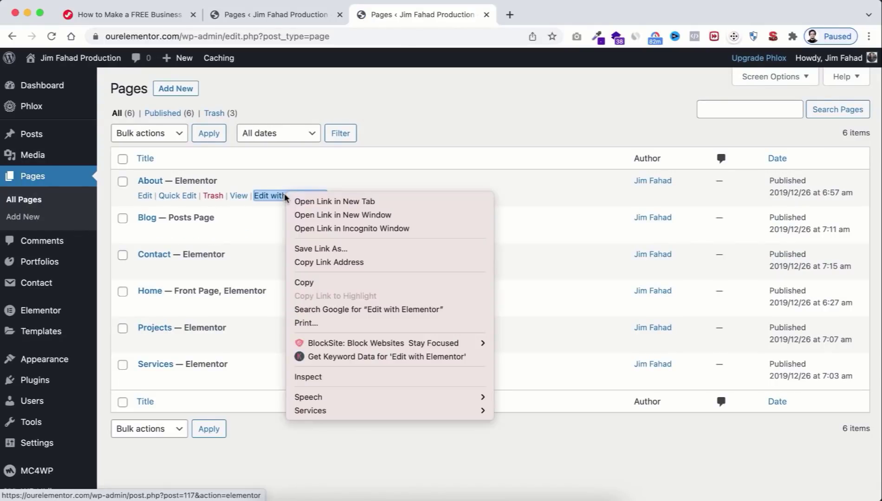
pyautogui.click(306, 201)
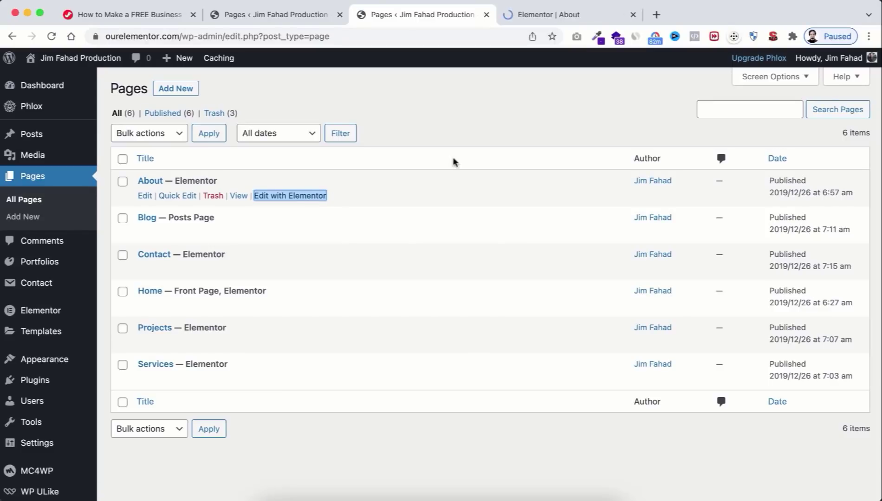
pyautogui.click(554, 14)
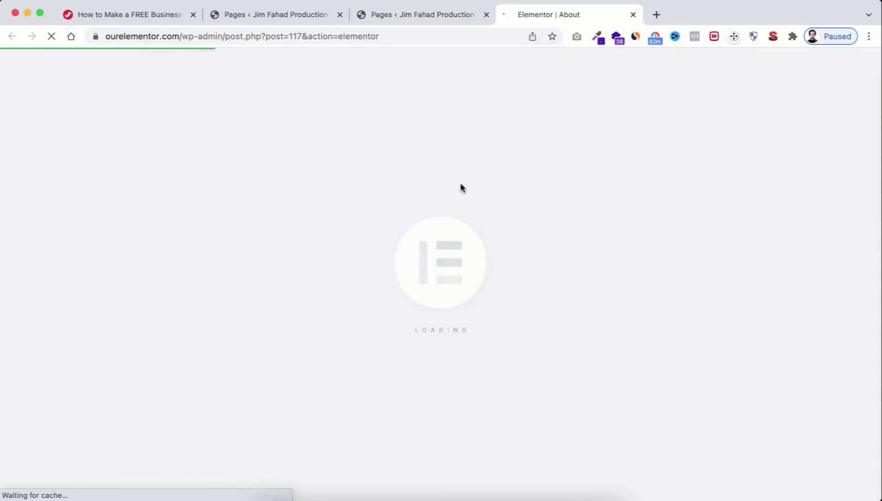
# Retitle the first info box from 'First Working Prosses' to 'Fast Working Process'
pyautogui.scroll(-8, 435, 370)
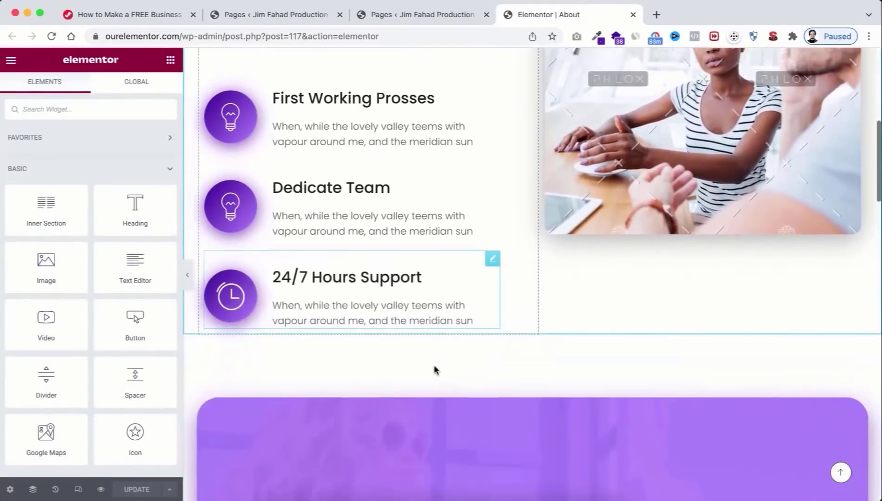
pyautogui.scroll(2, 435, 370)
pyautogui.scroll(3, 420, 201)
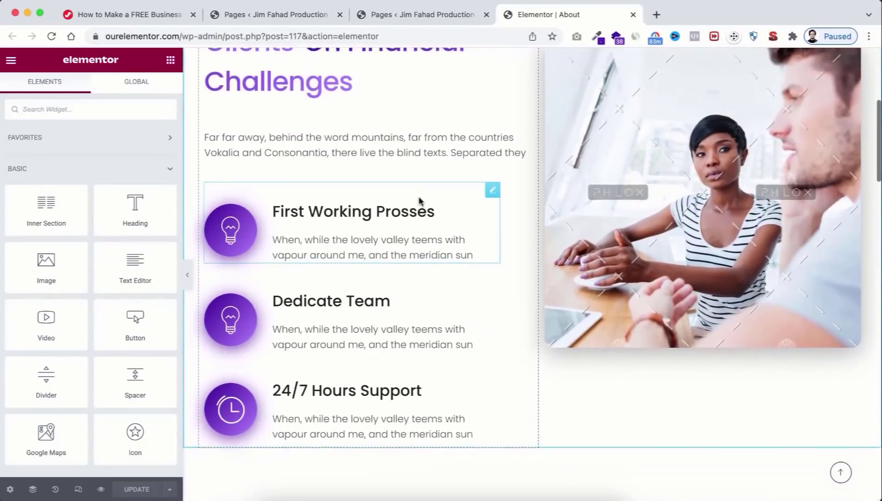
pyautogui.scroll(1, 420, 201)
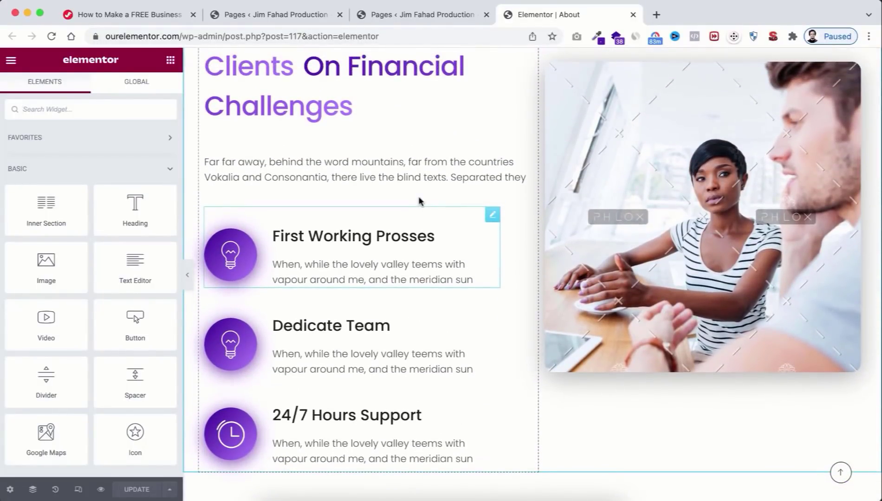
pyautogui.scroll(-1, 420, 201)
pyautogui.scroll(2, 420, 201)
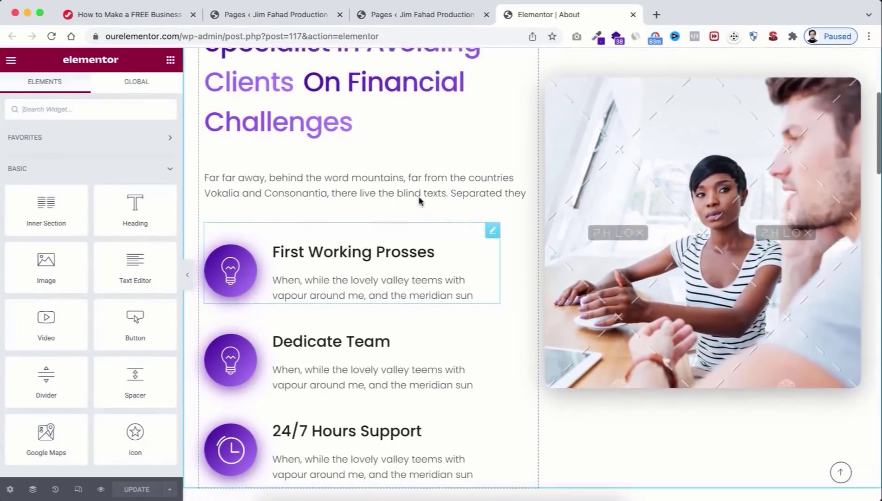
pyautogui.scroll(-1, 418, 199)
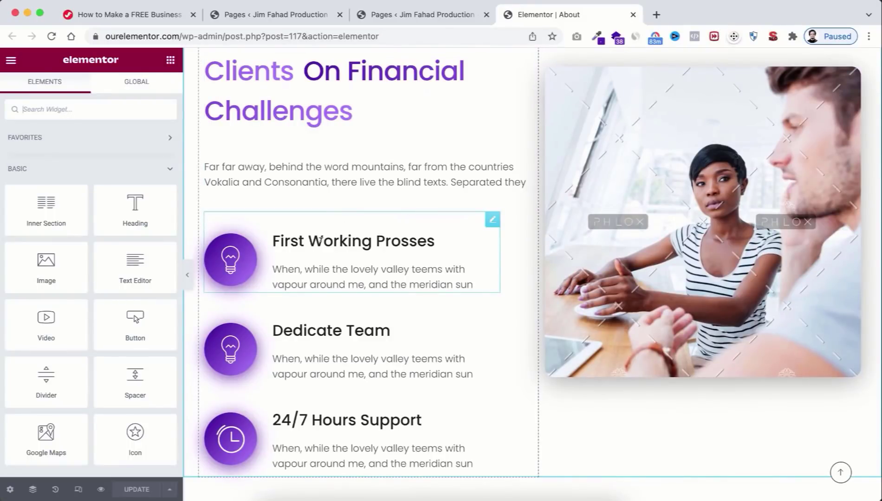
pyautogui.click(326, 239)
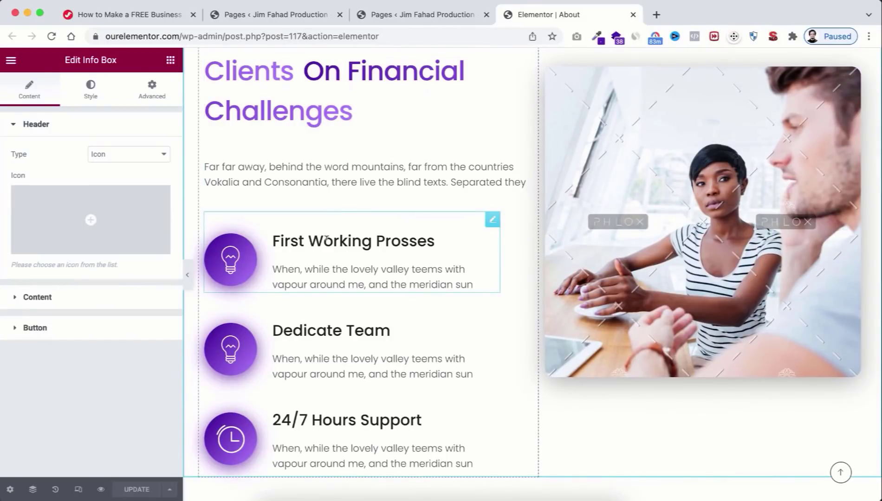
pyautogui.click(80, 298)
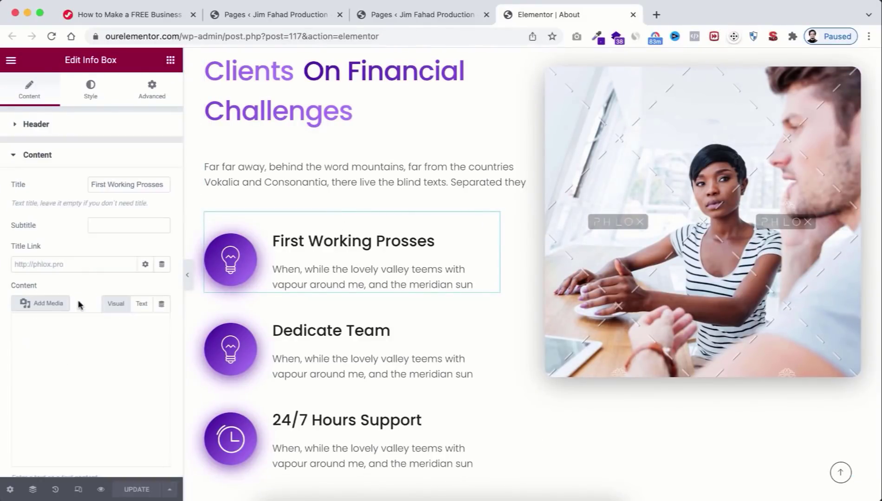
pyautogui.doubleClick(105, 184)
pyautogui.write('Fast')
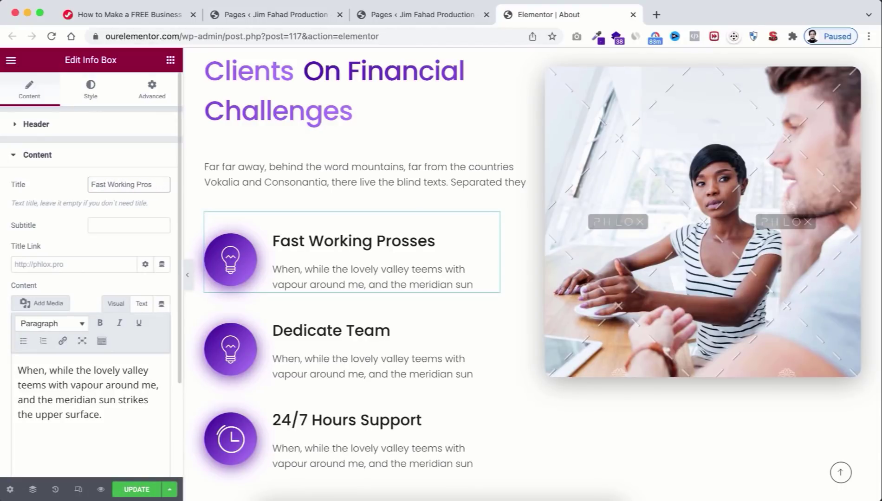
pyautogui.write('ocess')
# Open the Dedicate Team box's title to add the missing 'd' for 'Dedicated Team'
pyautogui.scroll(-1, 299, 319)
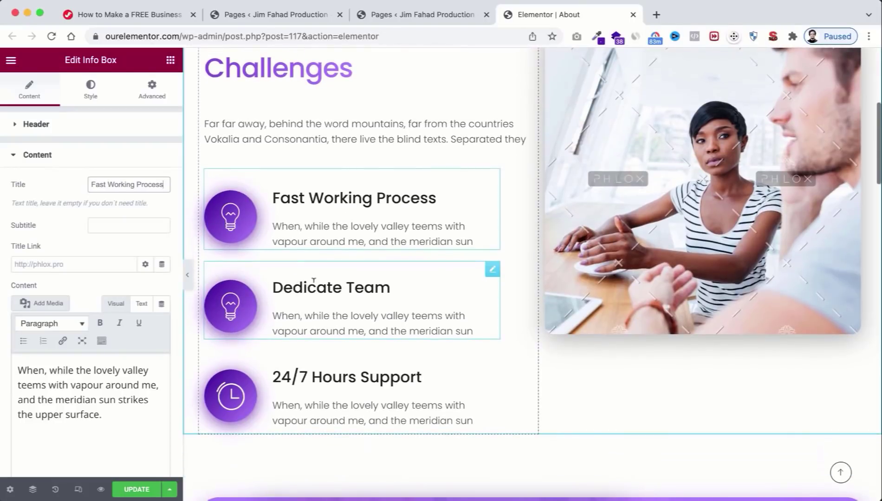
pyautogui.click(310, 285)
pyautogui.click(43, 295)
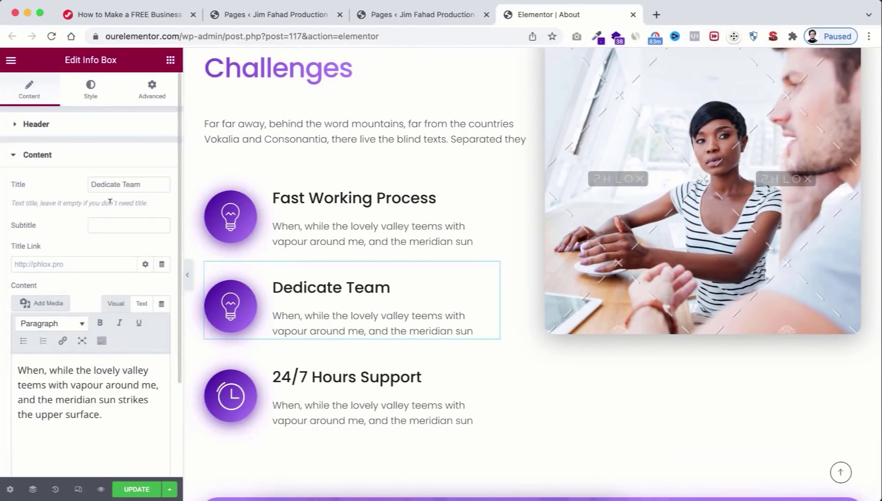
pyautogui.click(119, 184)
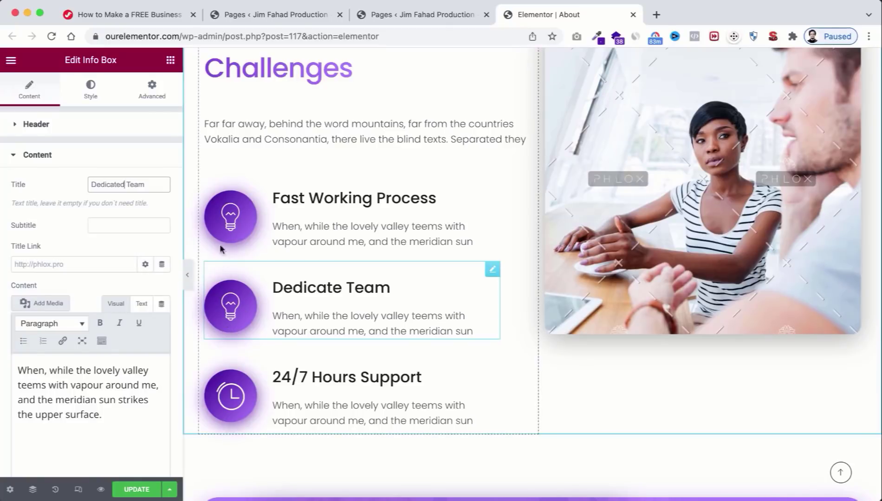
# Keep the header type as Icon and insert the trophy Award icon found by searching 'awar'
pyautogui.click(36, 125)
pyautogui.click(103, 154)
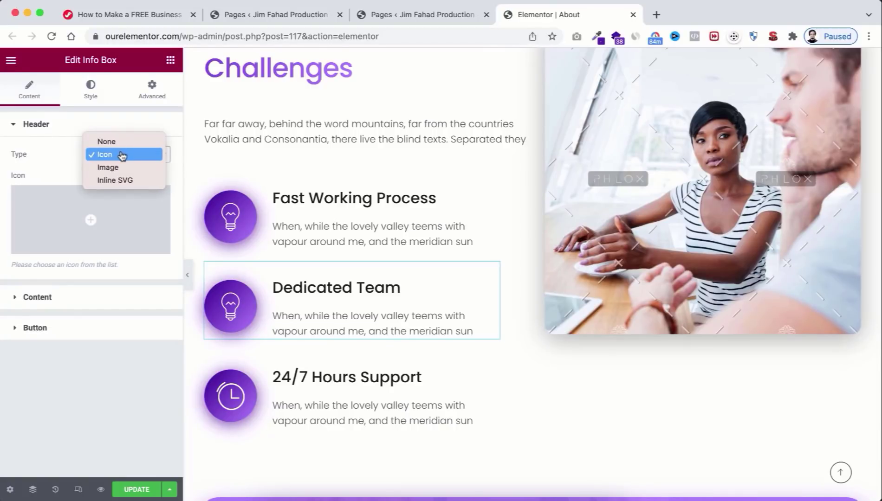
pyautogui.click(122, 155)
pyautogui.click(74, 218)
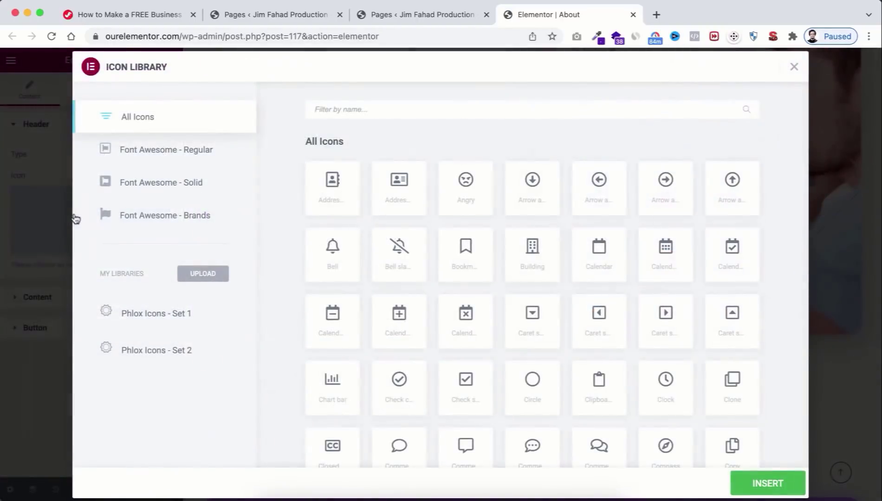
pyautogui.click(332, 109)
pyautogui.write('award')
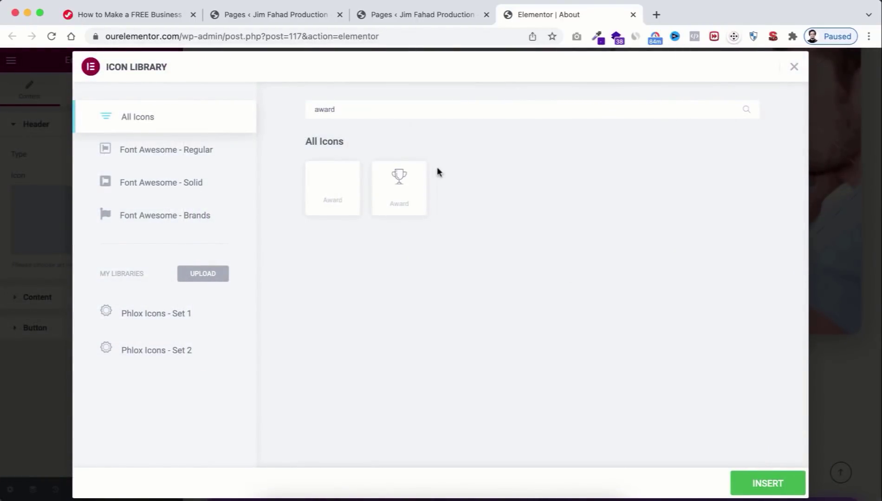
pyautogui.click(408, 182)
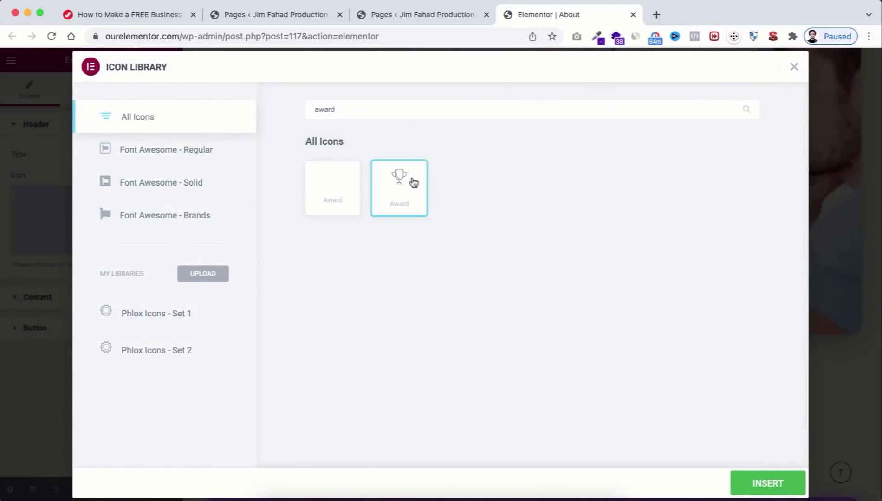
pyautogui.click(778, 482)
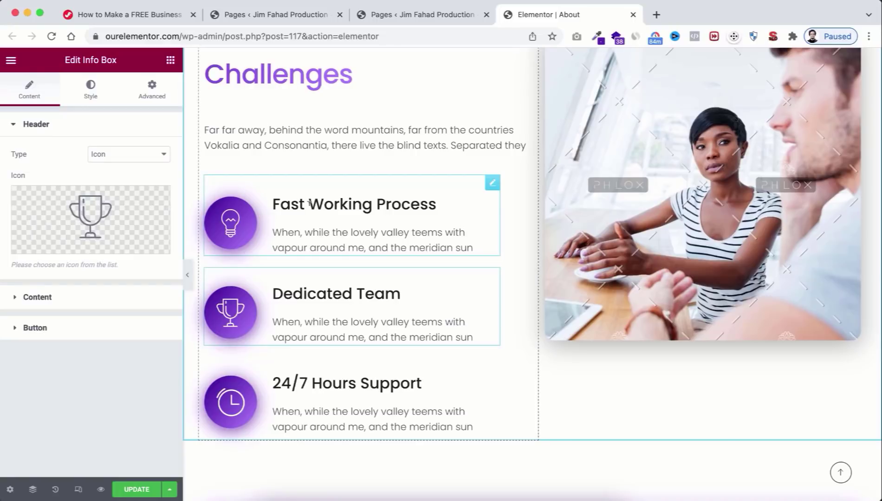
pyautogui.scroll(3, 309, 203)
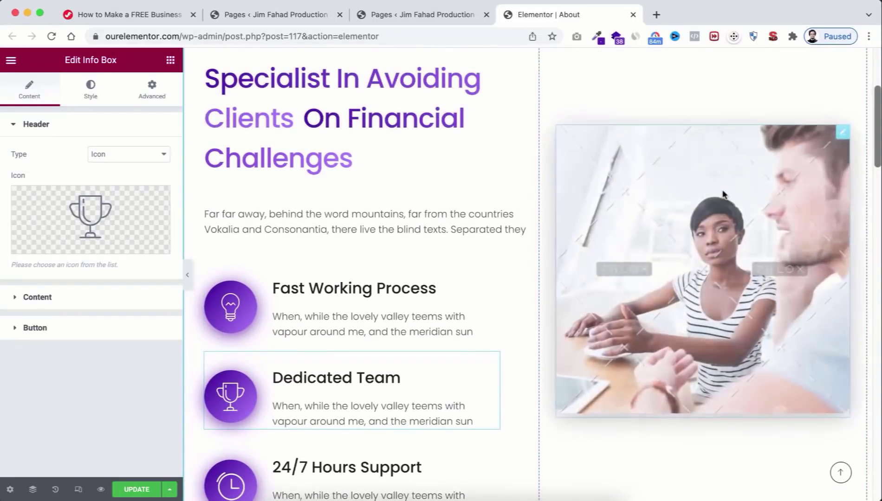
# Upload the image from the ABOUT folder and place it in the Why Choose Us image widget
pyautogui.click(723, 194)
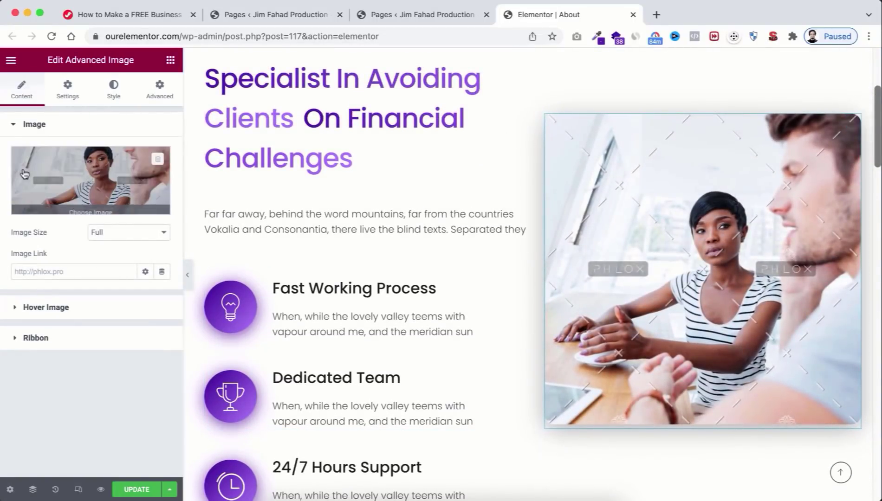
pyautogui.click(52, 173)
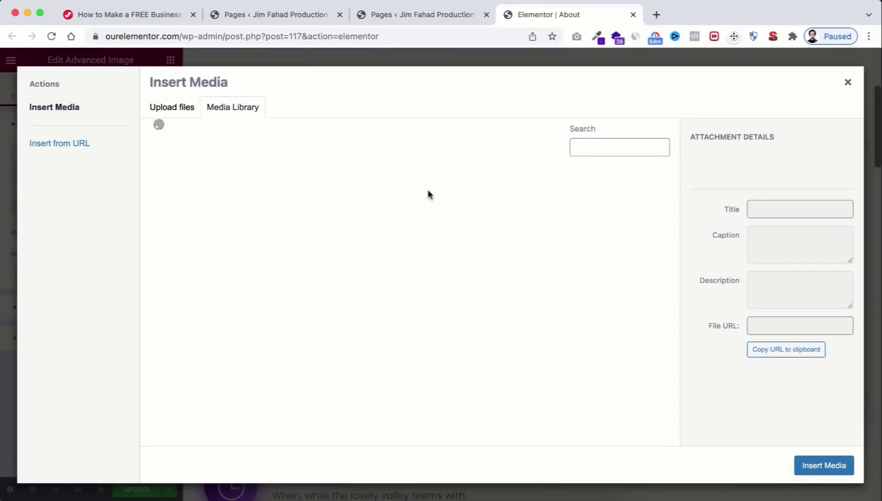
pyautogui.click(178, 105)
pyautogui.click(478, 276)
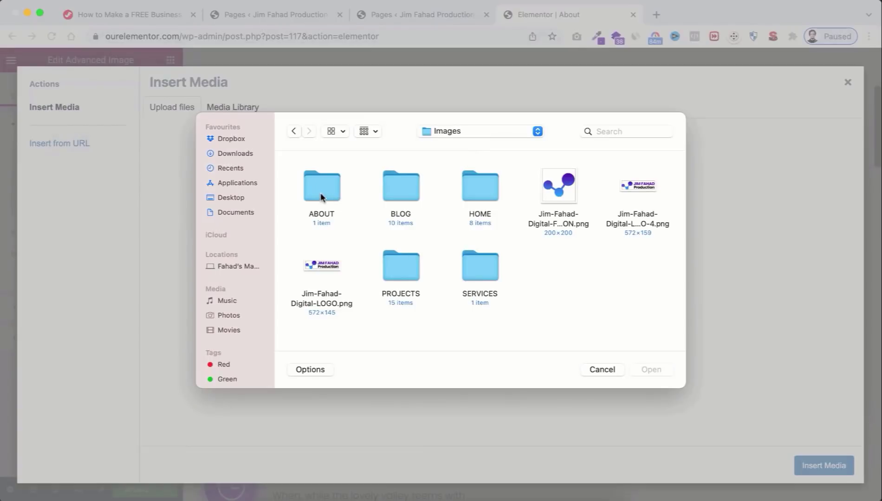
pyautogui.doubleClick(320, 197)
pyautogui.click(318, 191)
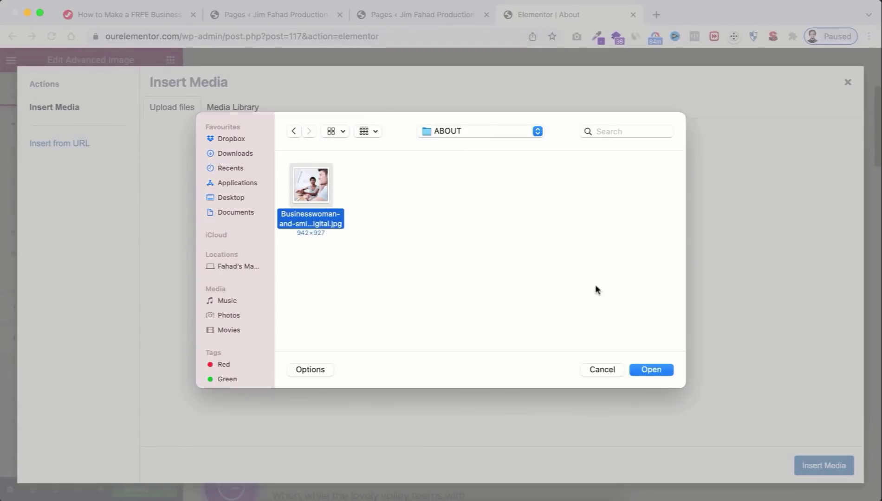
pyautogui.click(649, 370)
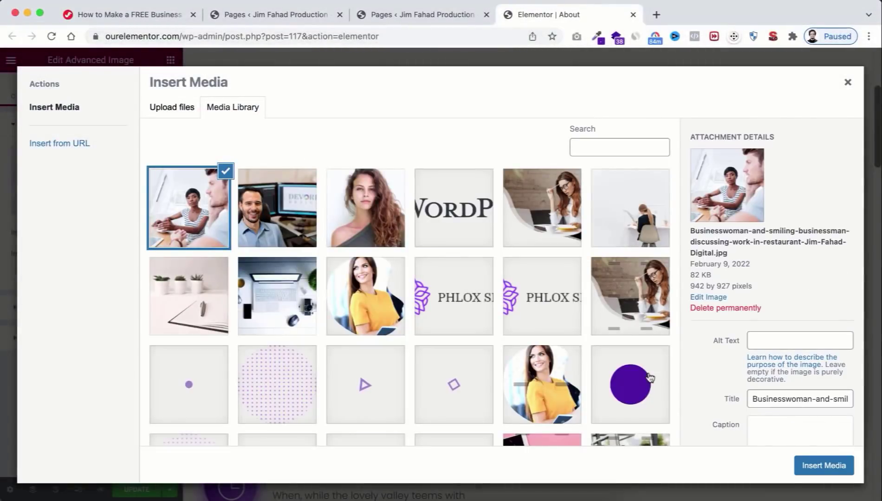
pyautogui.click(816, 466)
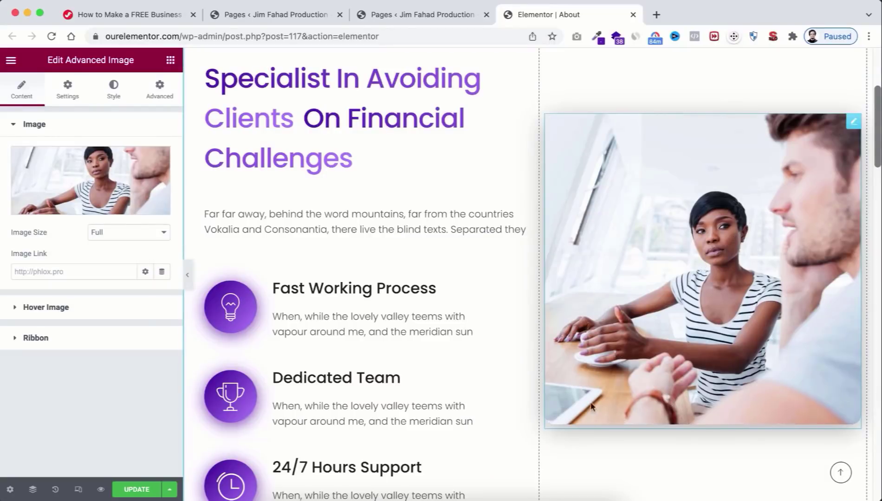
pyautogui.scroll(-2, 538, 384)
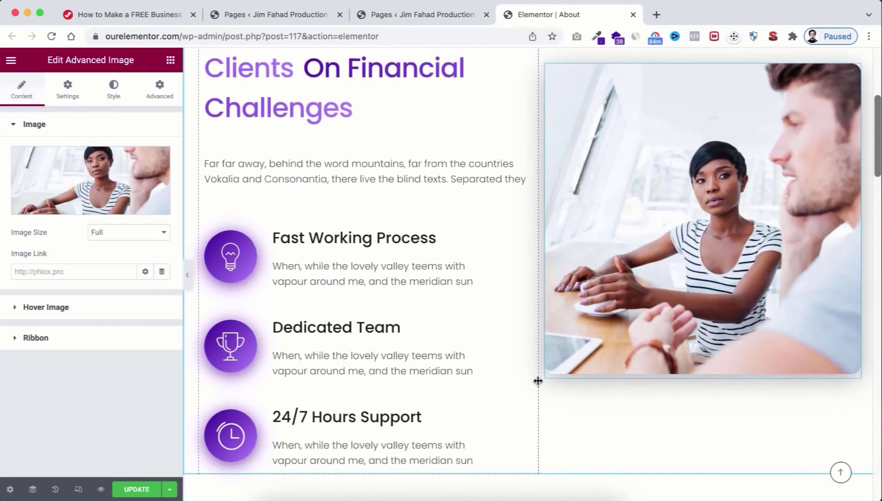
pyautogui.scroll(2, 538, 382)
pyautogui.scroll(3, 537, 380)
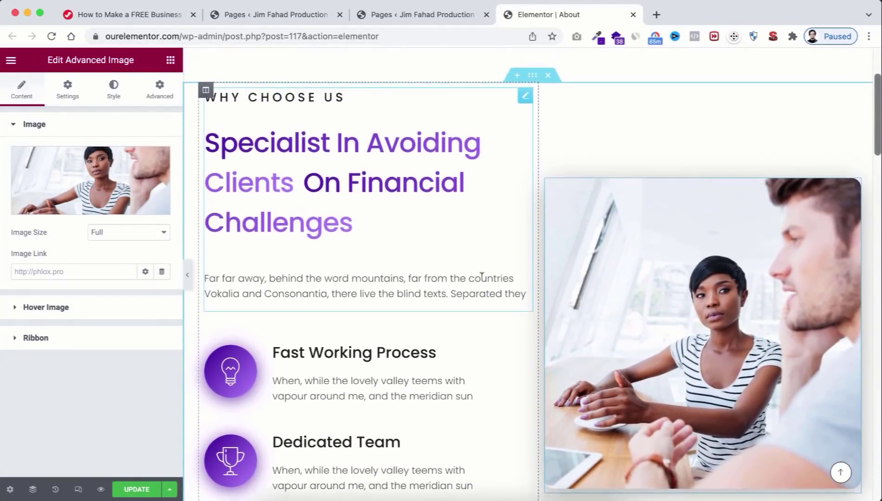
# Open the Fast Working Process box settings and enable editing handles in User Preferences
pyautogui.scroll(-2, 481, 278)
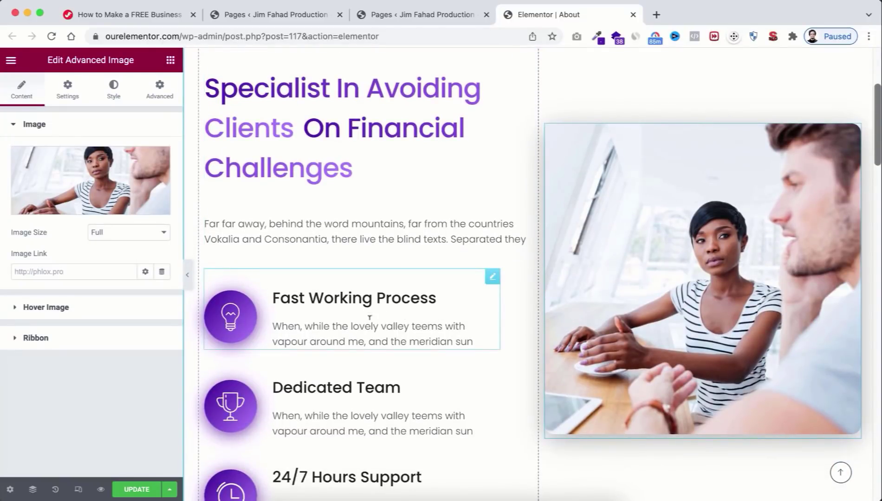
pyautogui.rightClick(493, 278)
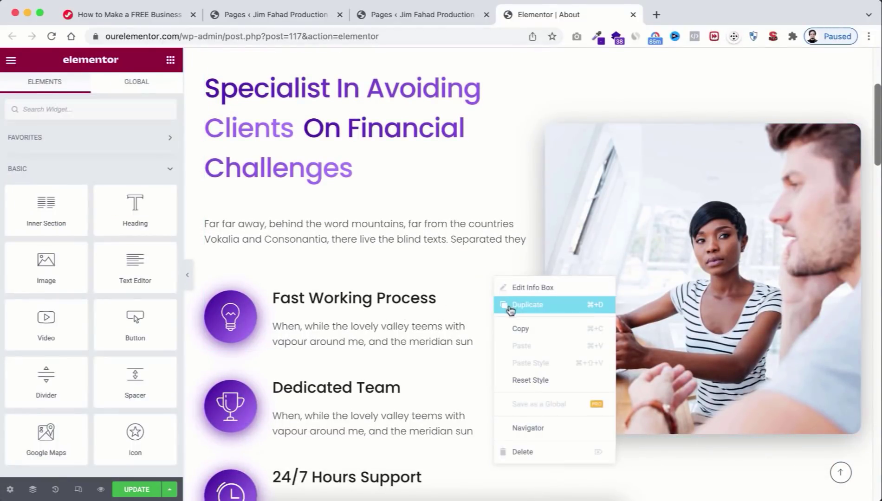
pyautogui.click(468, 308)
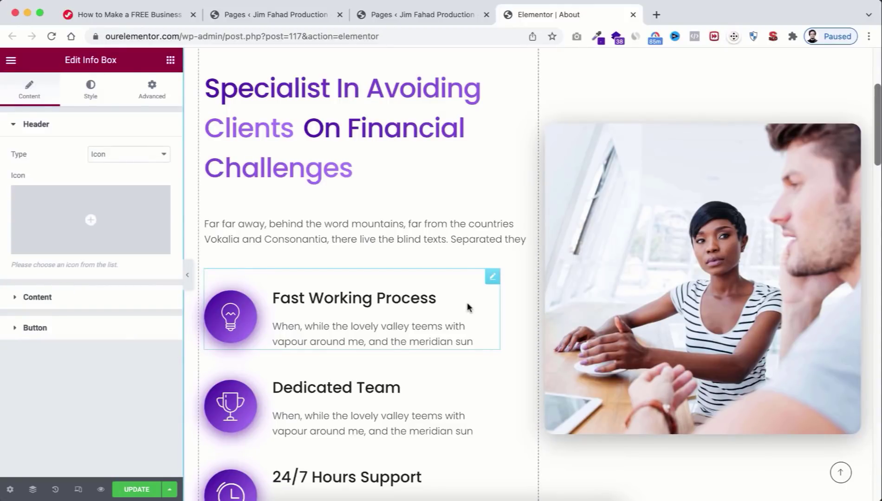
pyautogui.click(10, 63)
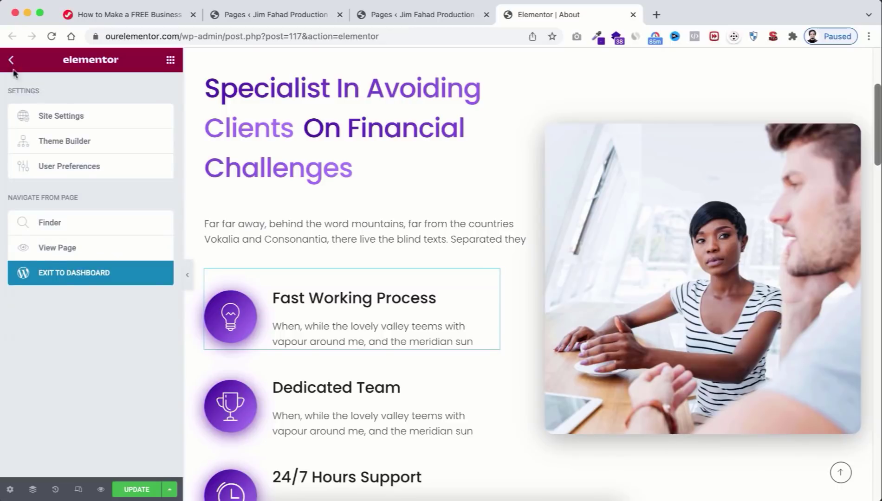
pyautogui.click(76, 171)
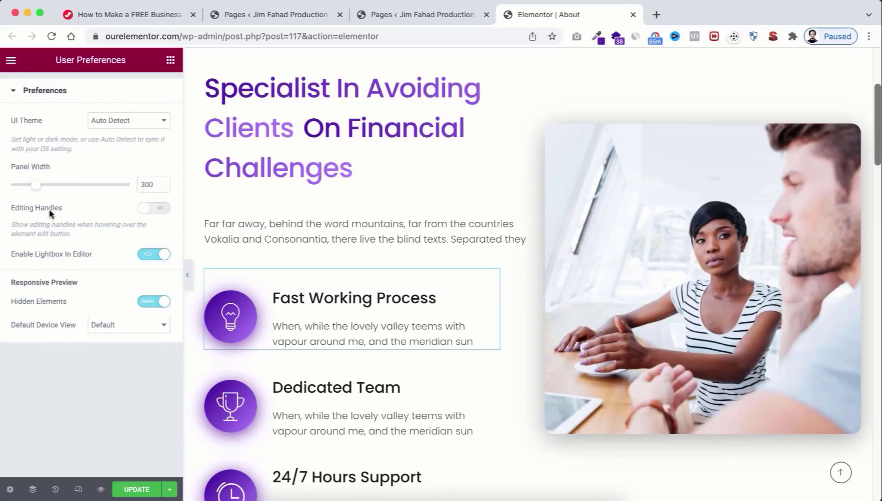
pyautogui.click(157, 209)
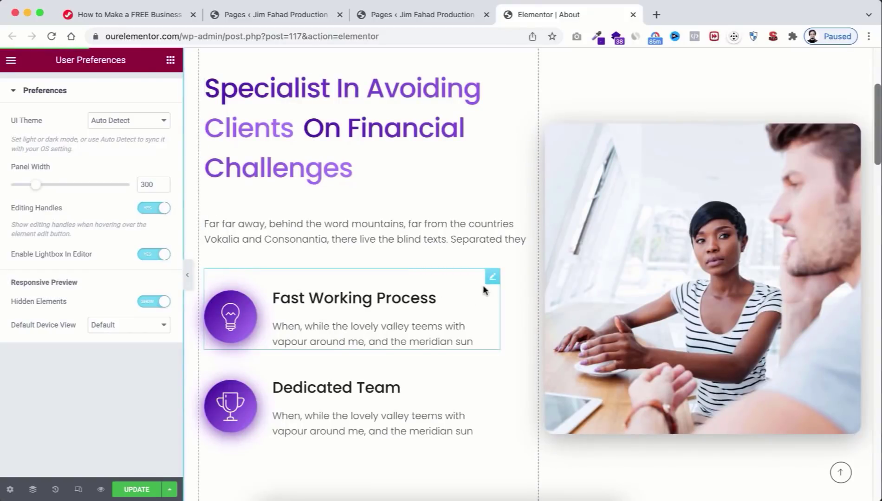
# Scroll down to the purple banner and open the CONTACT US button's settings
pyautogui.moveTo(494, 278)
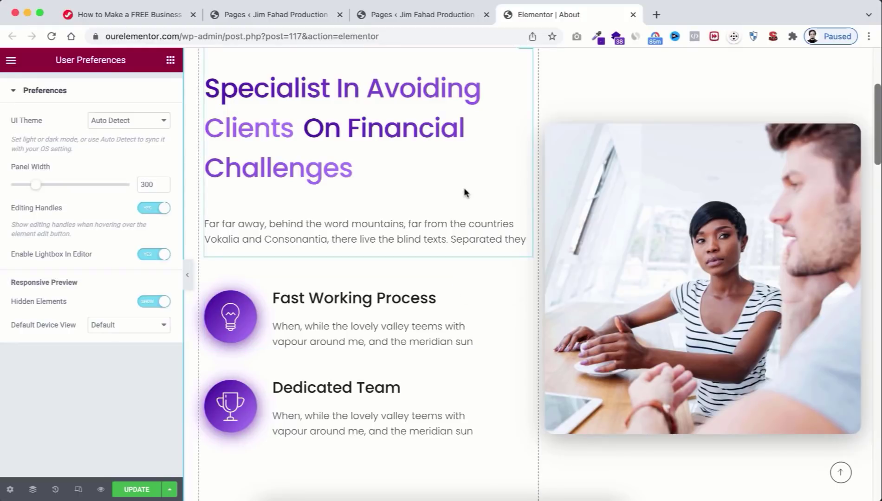
pyautogui.scroll(3, 464, 187)
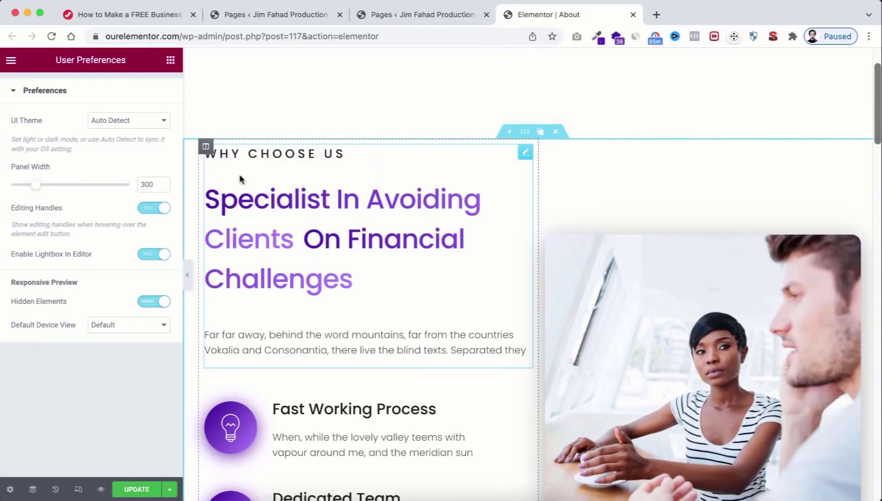
pyautogui.moveTo(205, 147)
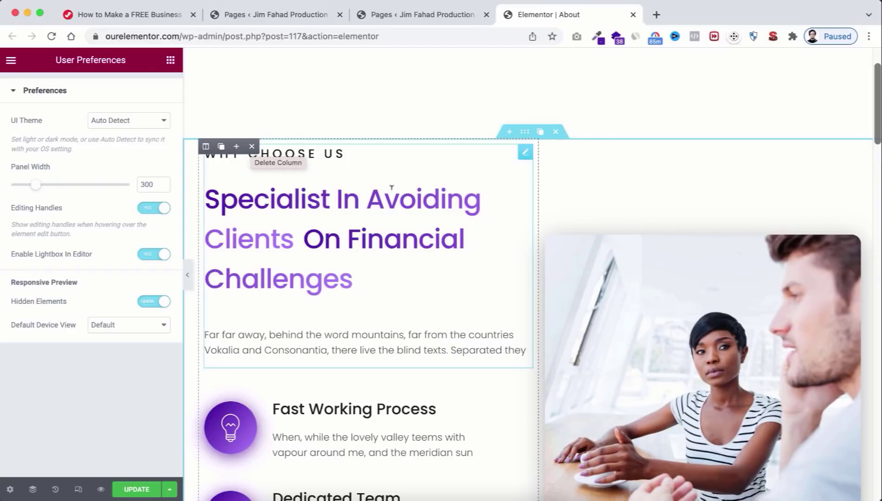
pyautogui.scroll(-5, 491, 345)
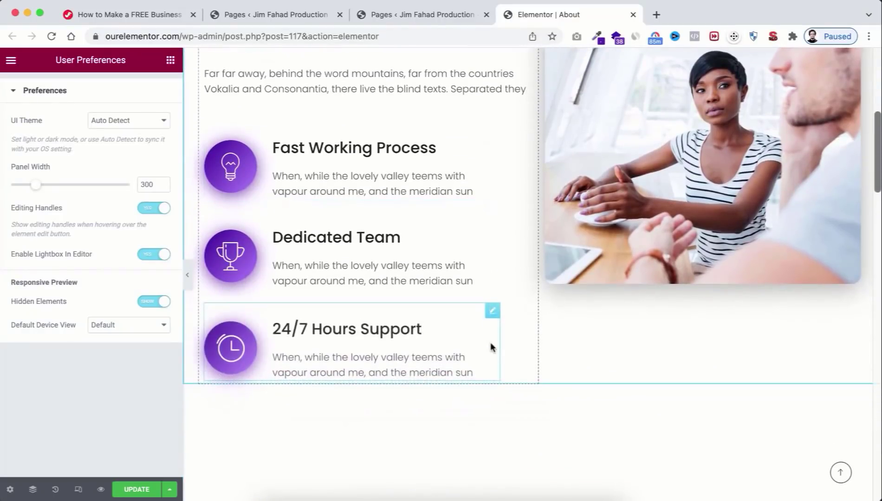
pyautogui.scroll(-5, 560, 430)
pyautogui.scroll(-2, 560, 435)
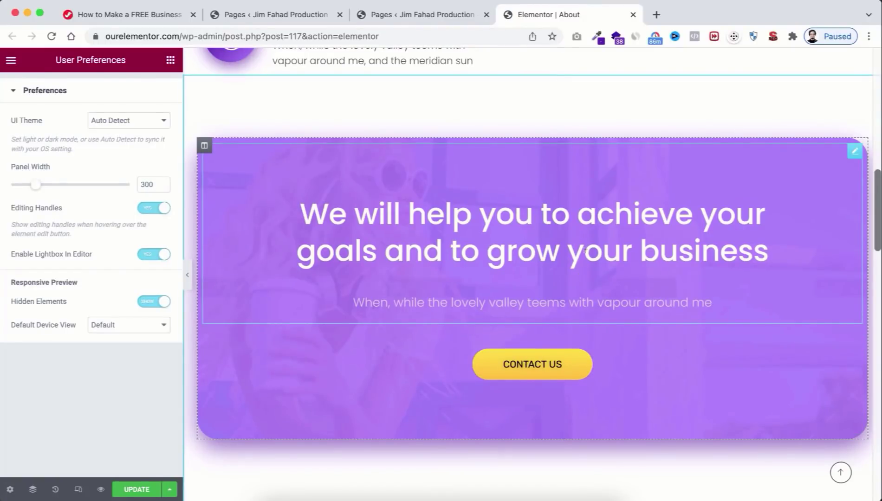
pyautogui.click(584, 367)
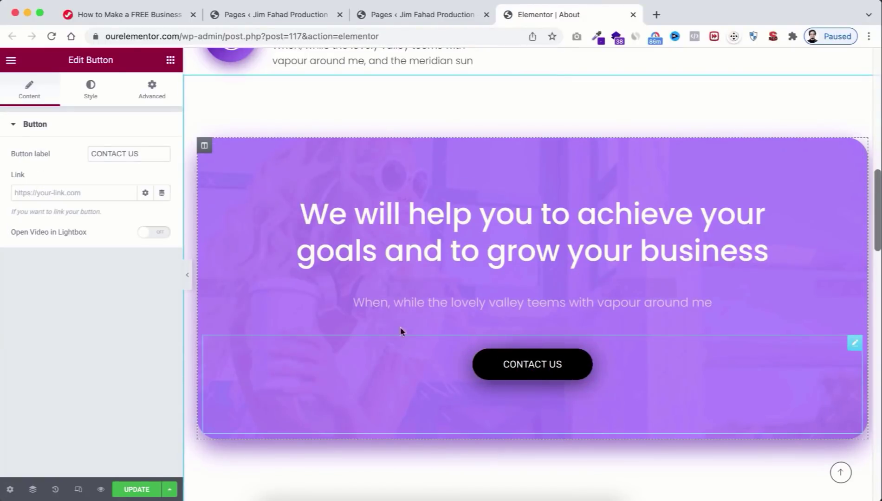
pyautogui.click(83, 192)
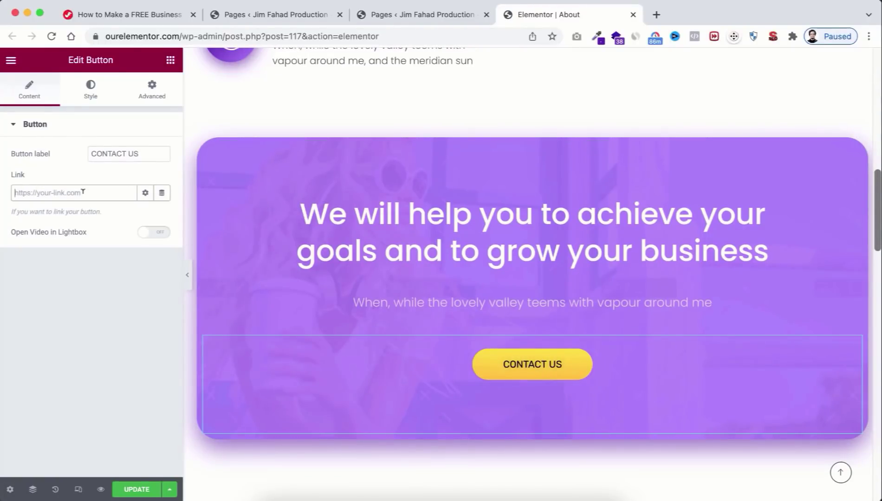
pyautogui.write('C')
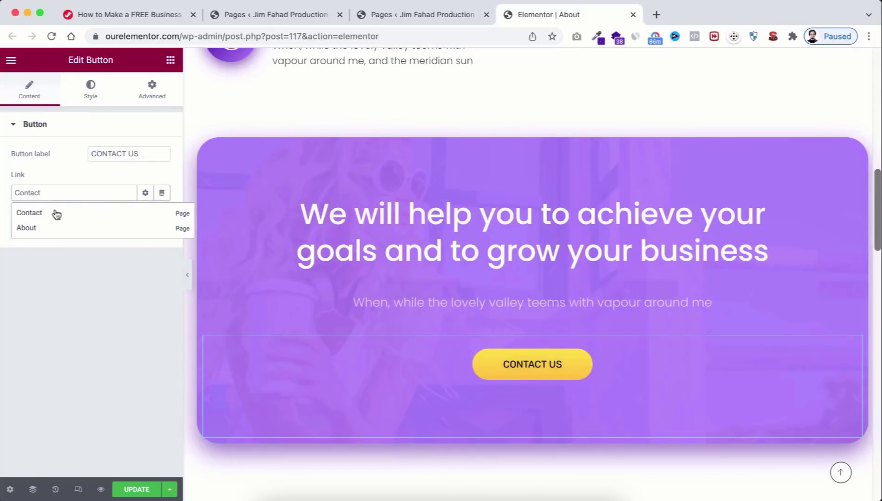
pyautogui.write('ontact')
pyautogui.click(35, 214)
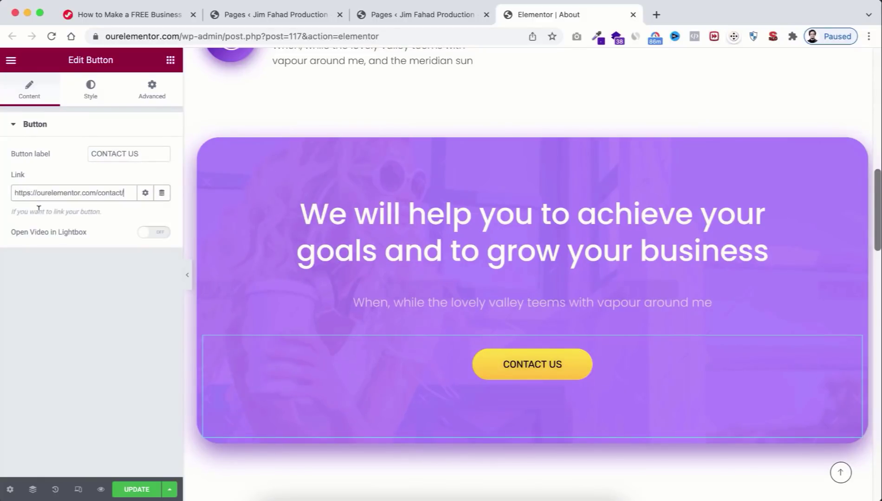
pyautogui.scroll(-10, 492, 377)
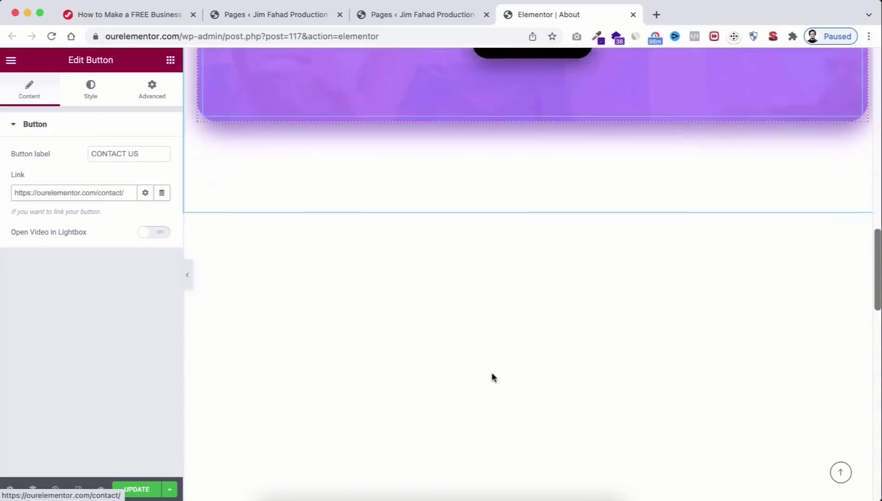
pyautogui.scroll(-2, 491, 372)
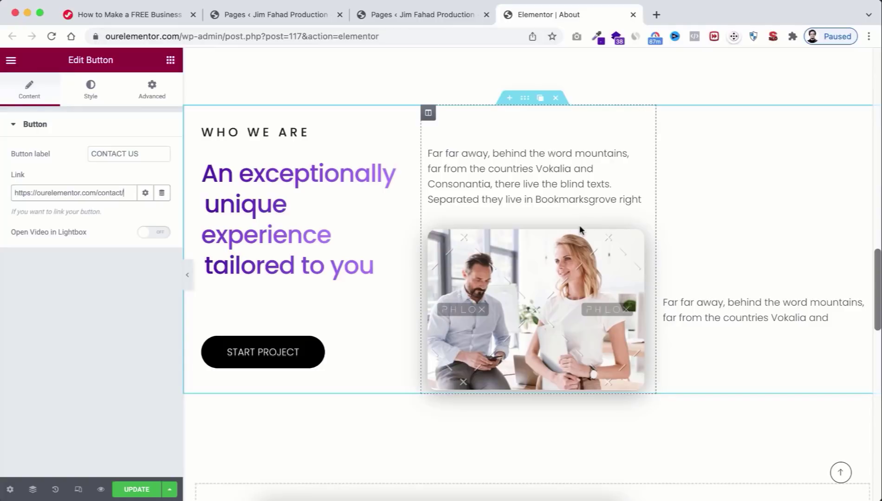
# Save the About page changes with UPDATE
pyautogui.scroll(15, 537, 209)
pyautogui.scroll(6, 538, 209)
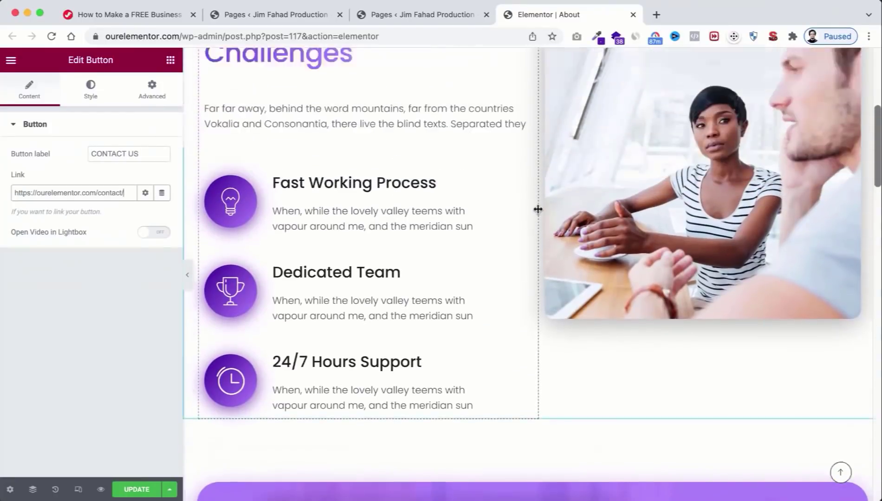
pyautogui.scroll(-6, 538, 209)
pyautogui.click(137, 493)
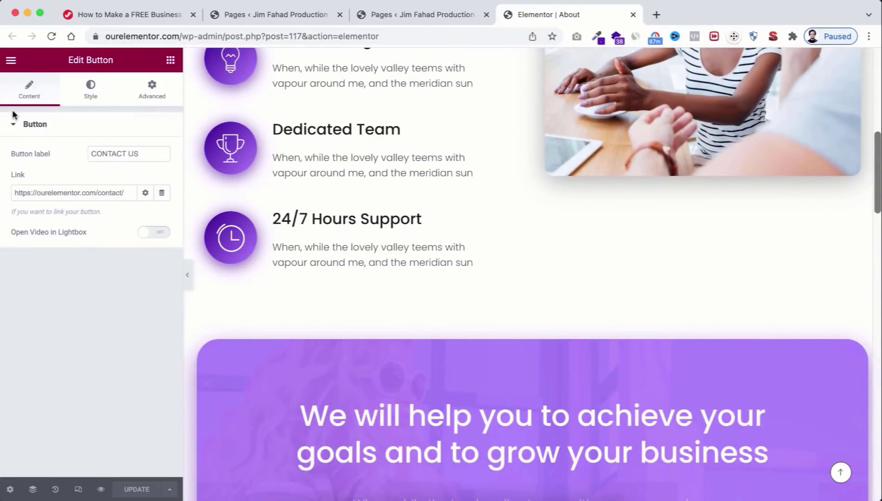
pyautogui.click(11, 59)
# Exit the About page editor and open the Home page with Elementor from All Pages
pyautogui.click(87, 275)
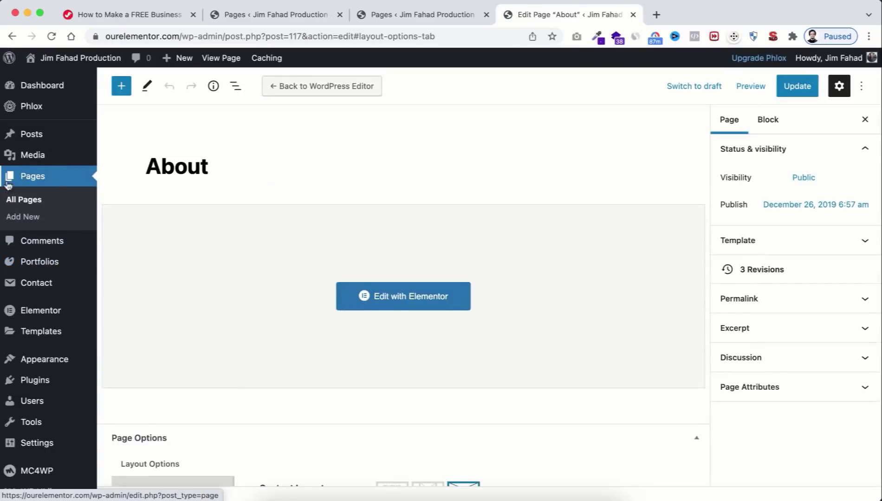
pyautogui.click(27, 203)
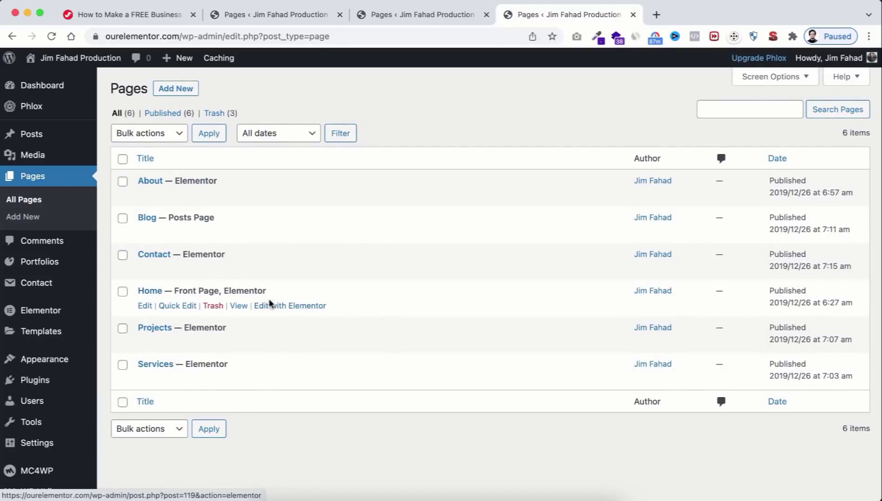
pyautogui.click(277, 308)
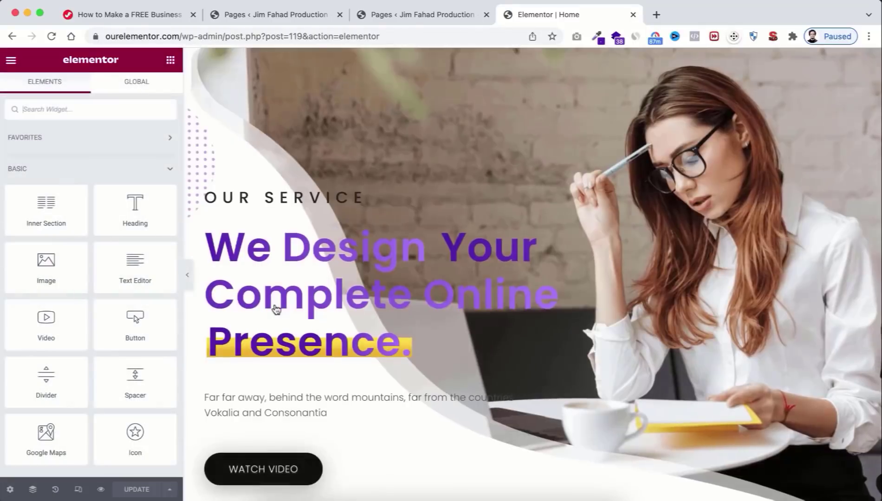
# Scroll to the Meet Our Expert Team column and open the Navigator from its context menu
pyautogui.scroll(-15, 534, 373)
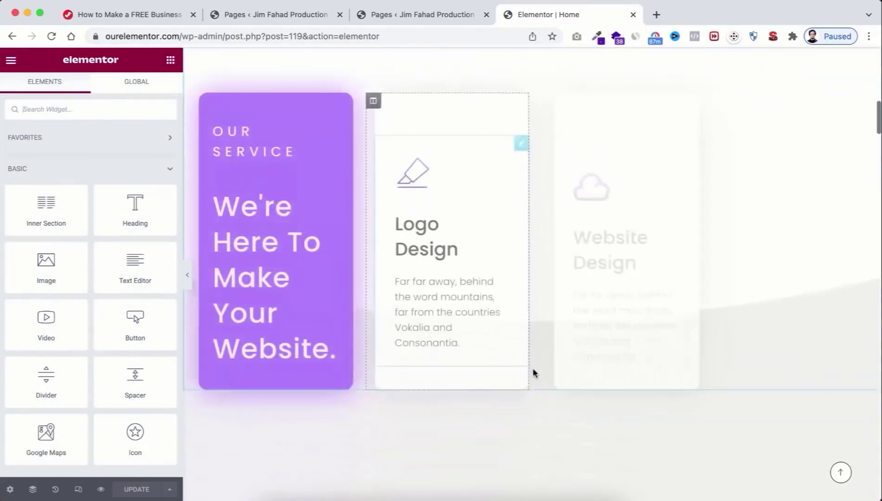
pyautogui.scroll(-20, 534, 373)
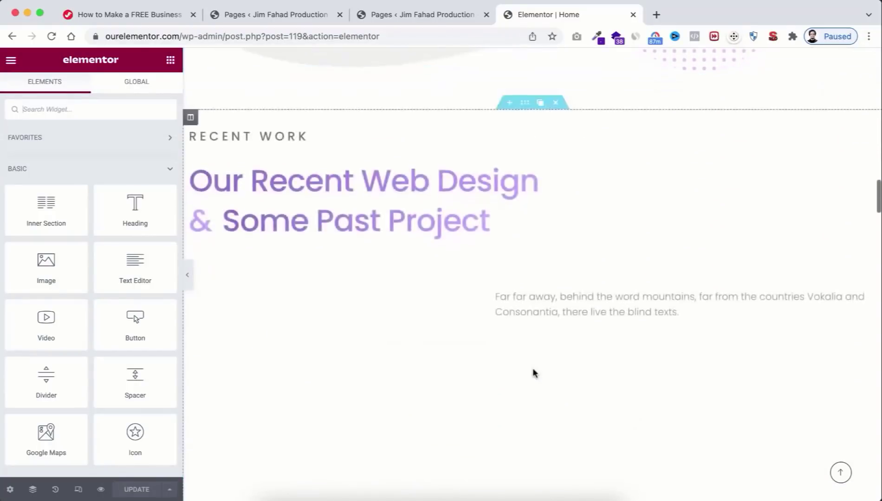
pyautogui.scroll(-20, 534, 373)
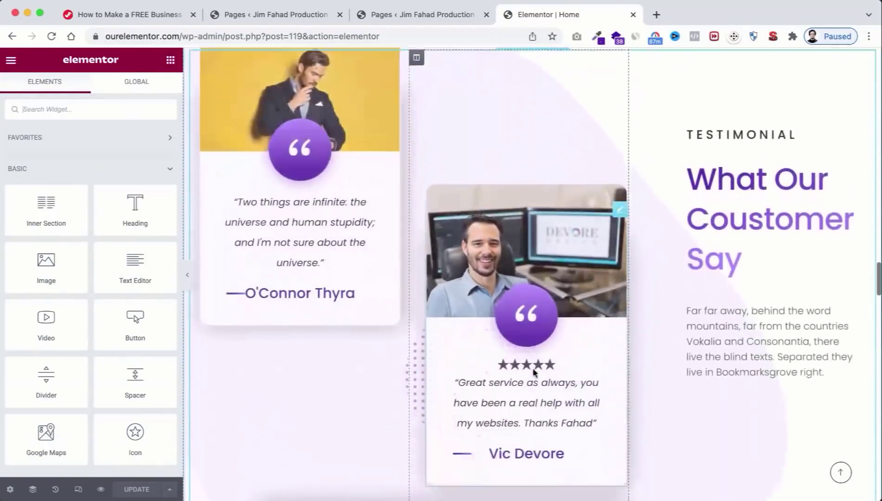
pyautogui.scroll(8, 533, 373)
pyautogui.scroll(-4, 531, 368)
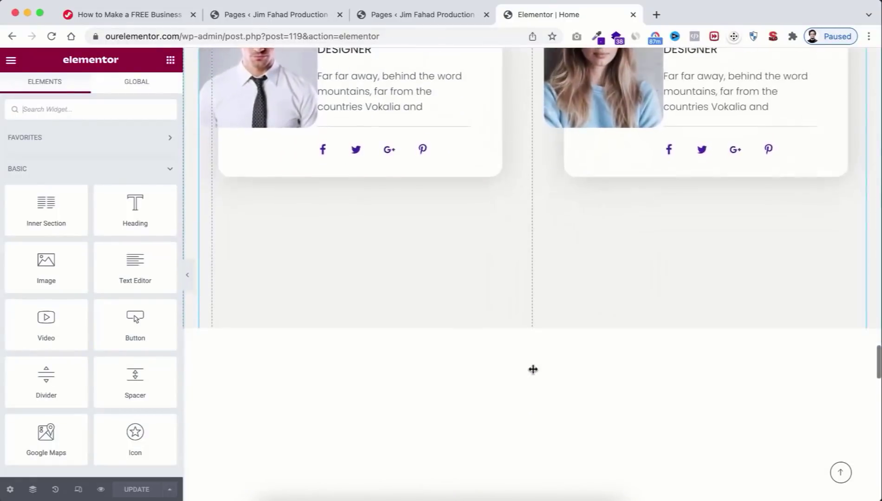
pyautogui.scroll(3, 531, 368)
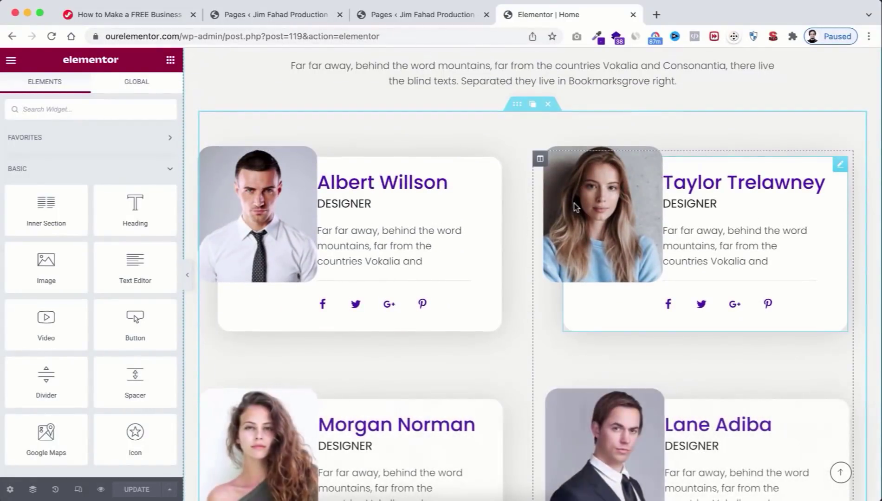
pyautogui.scroll(6, 627, 132)
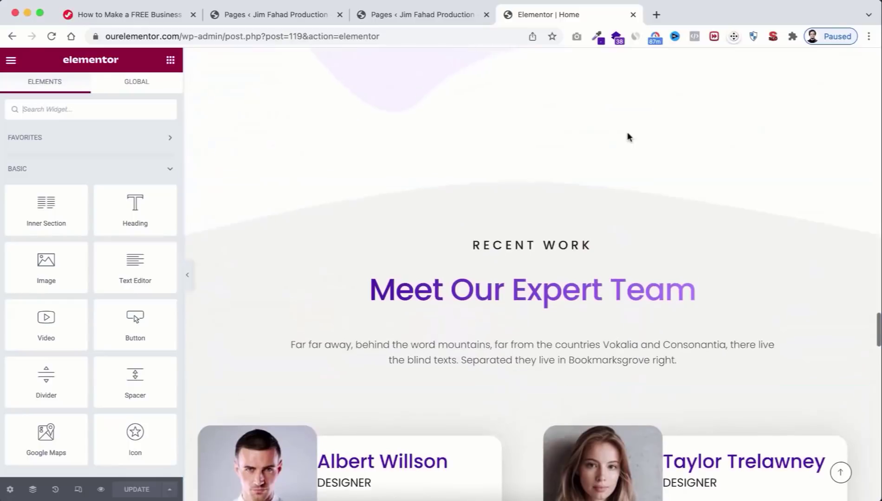
pyautogui.scroll(-1, 629, 154)
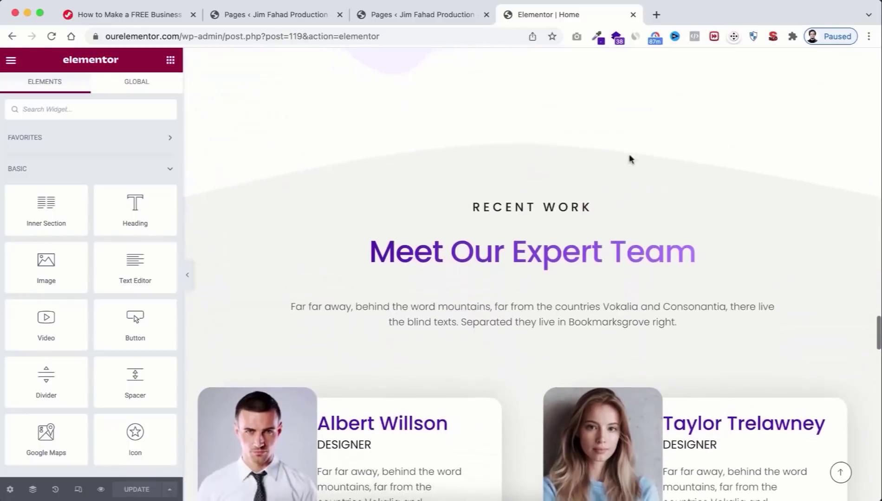
pyautogui.rightClick(645, 181)
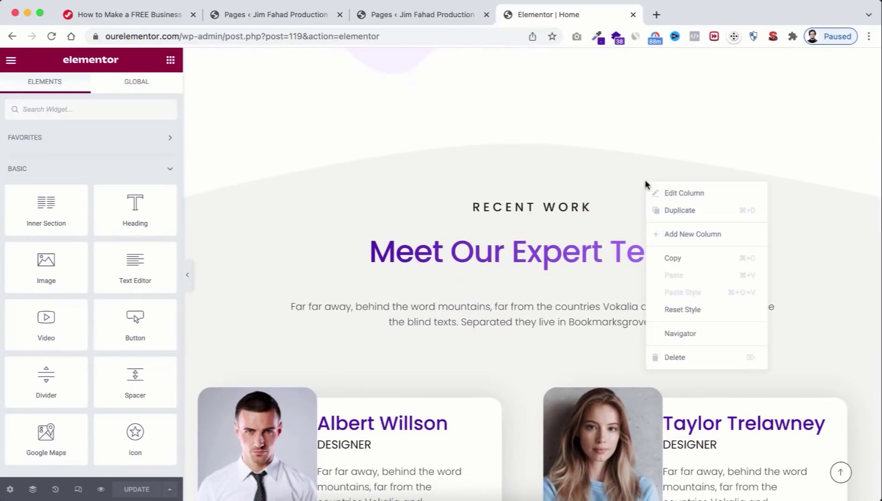
pyautogui.click(683, 338)
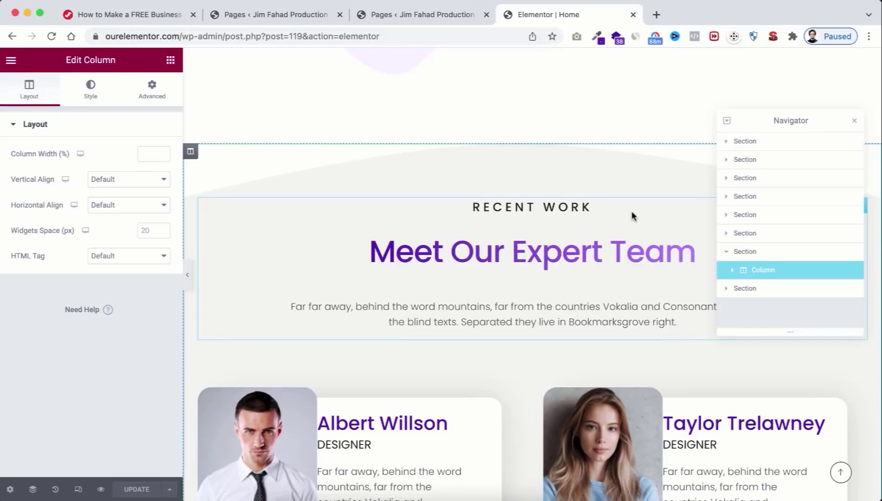
# Select the parent Meet Our Expert Team section in the Navigator and open its context menu
pyautogui.click(744, 252)
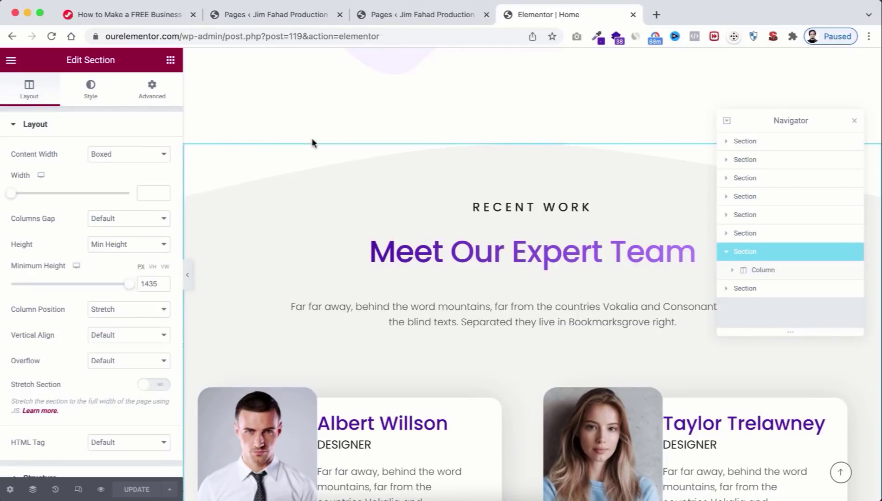
pyautogui.scroll(-10, 259, 288)
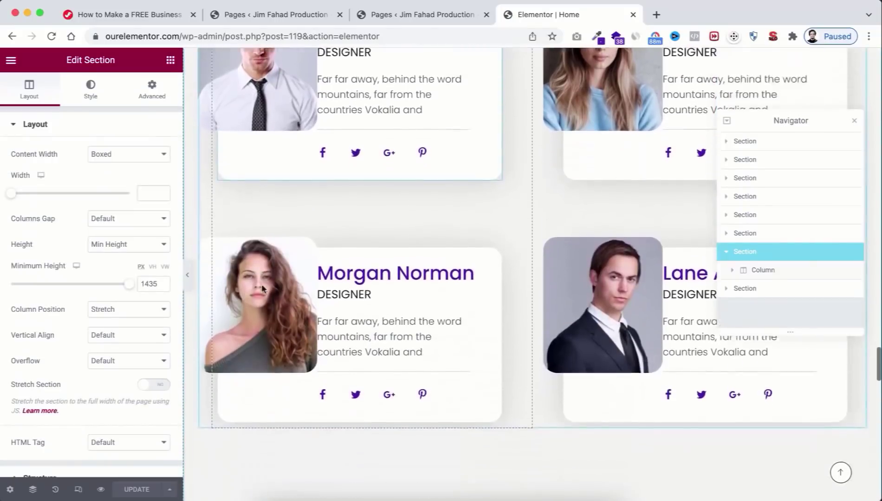
pyautogui.scroll(3, 229, 394)
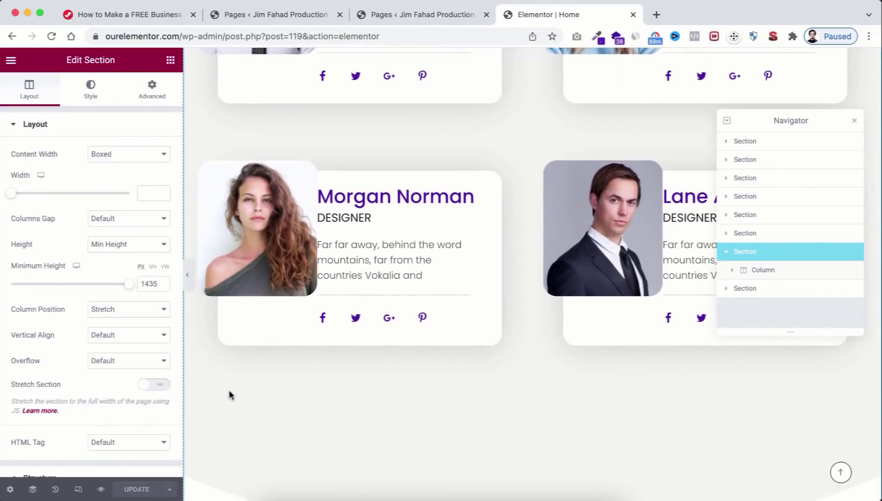
pyautogui.scroll(7, 229, 393)
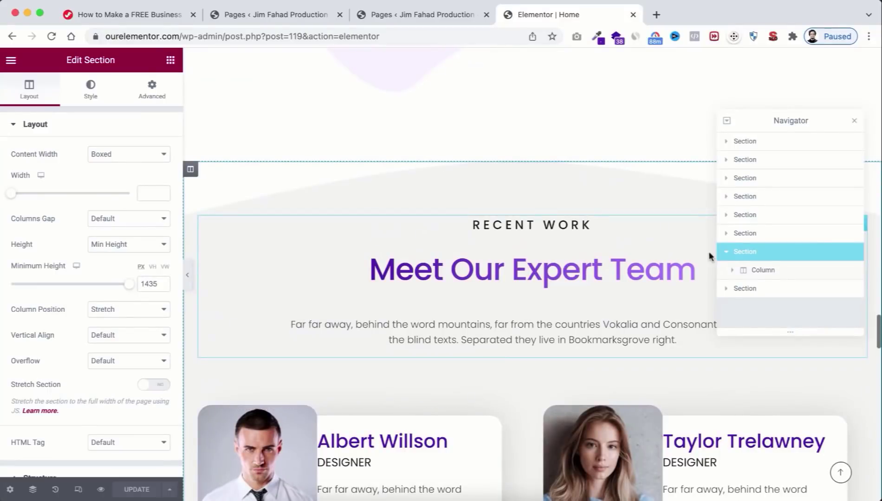
pyautogui.rightClick(751, 253)
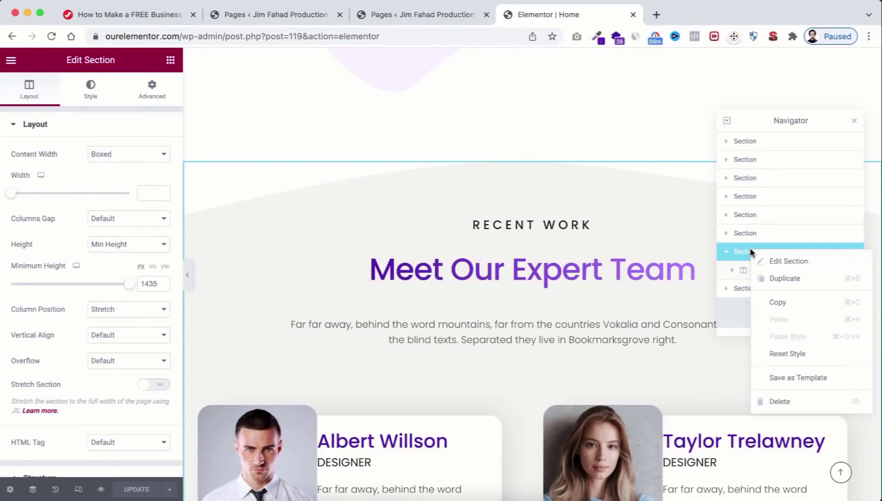
# Save the team section to the library as the template 'Our Team Member Section'
pyautogui.click(793, 380)
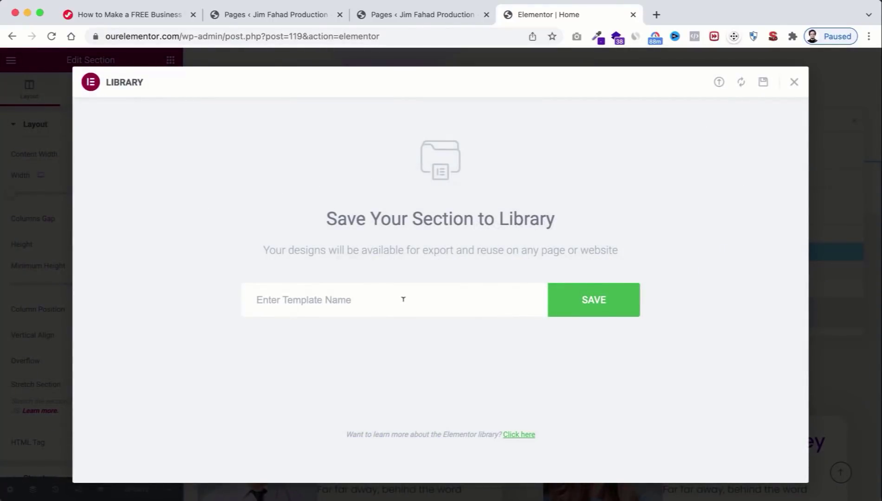
pyautogui.write('Our Team Member Section')
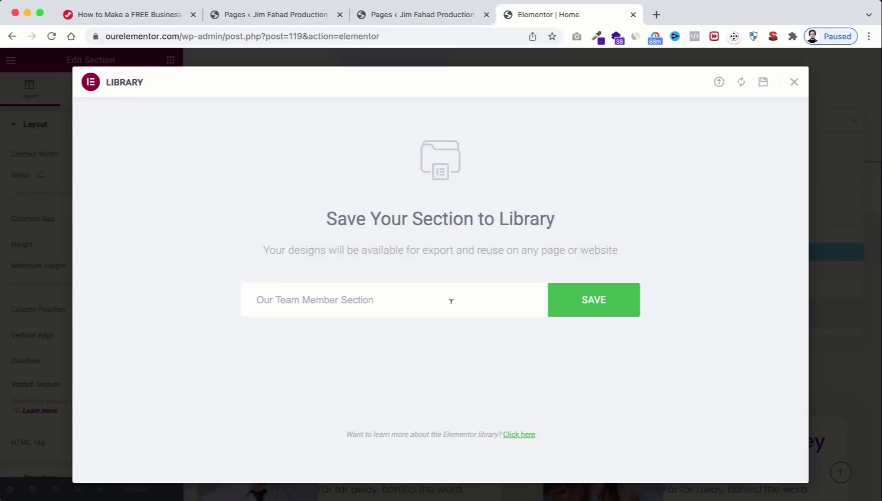
pyautogui.click(607, 300)
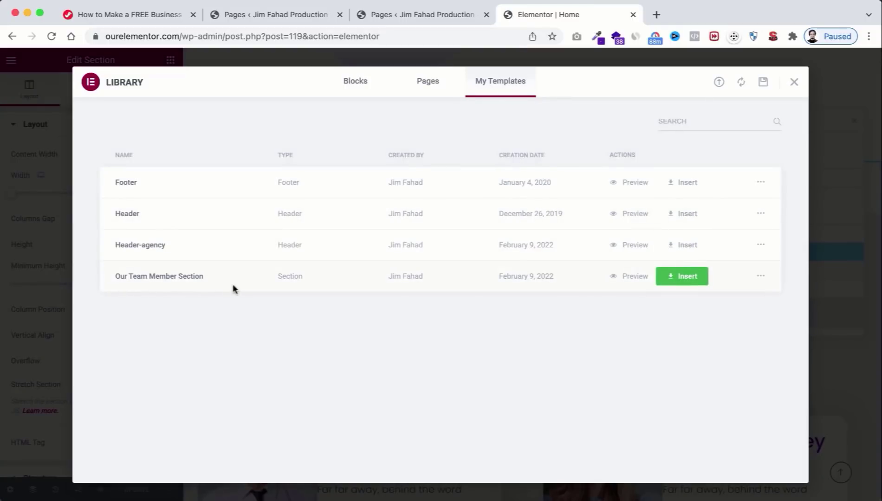
pyautogui.click(793, 82)
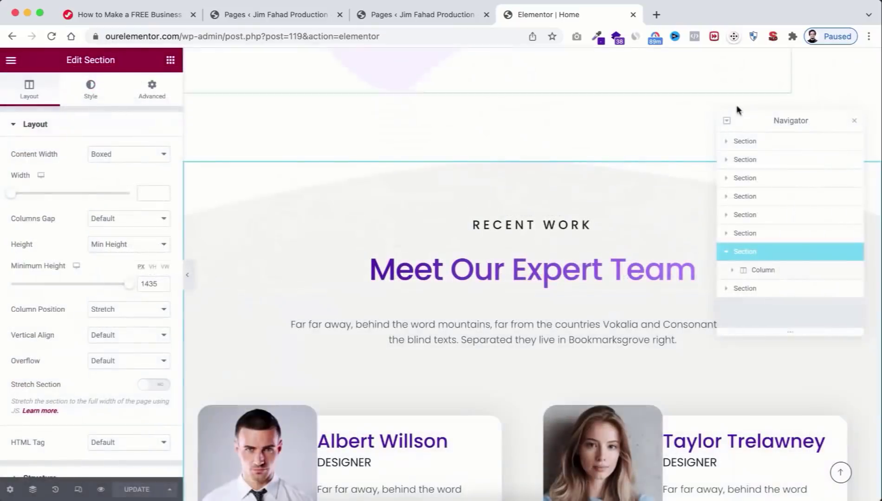
pyautogui.click(10, 61)
# Return to the dashboard and open the About page in Elementor via All Pages
pyautogui.click(72, 274)
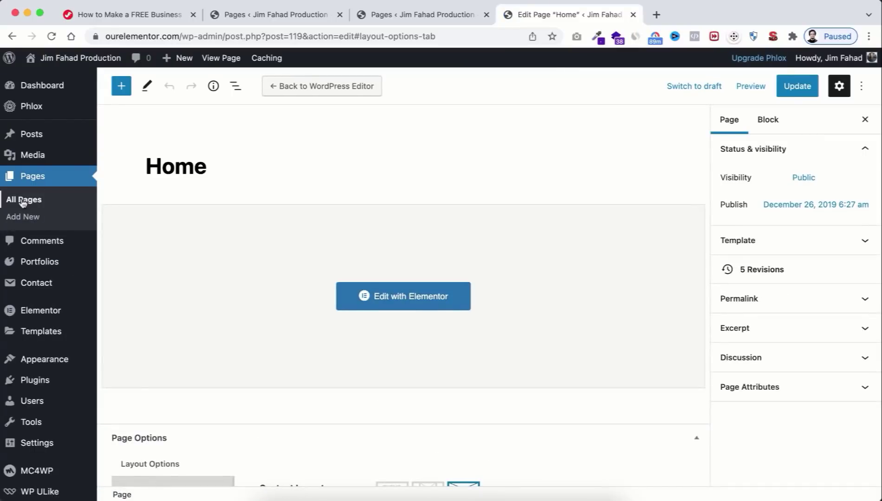
pyautogui.click(22, 201)
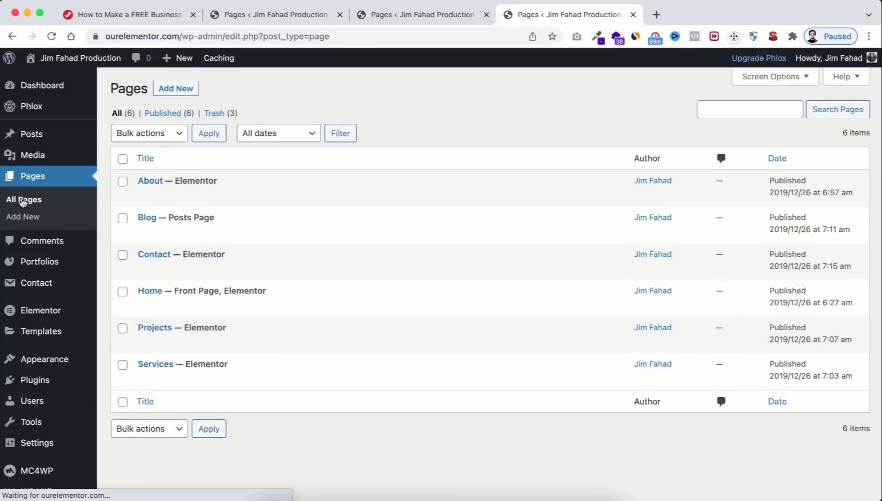
pyautogui.moveTo(148, 183)
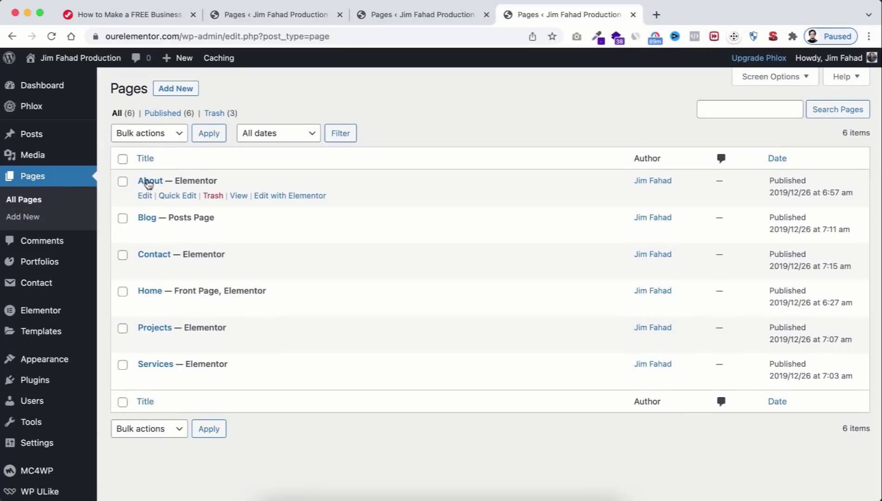
pyautogui.click(280, 196)
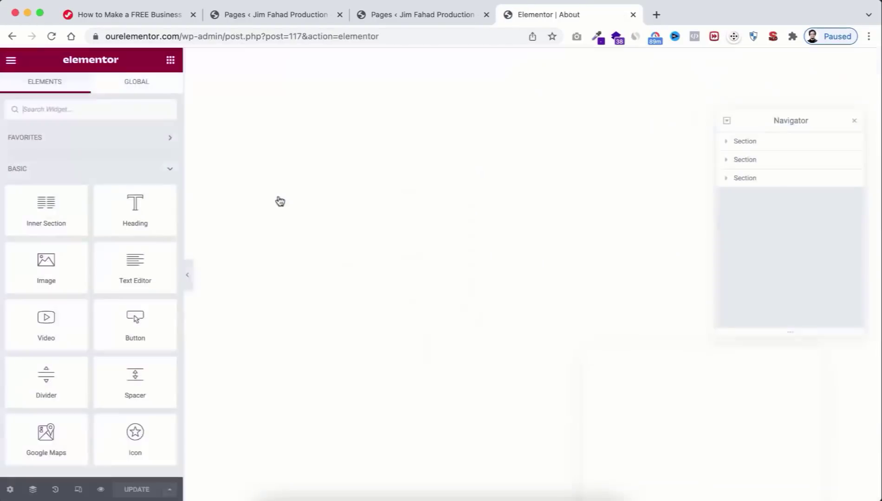
pyautogui.click(855, 122)
# Delete the WHO WE ARE section from the About page
pyautogui.scroll(-10, 467, 376)
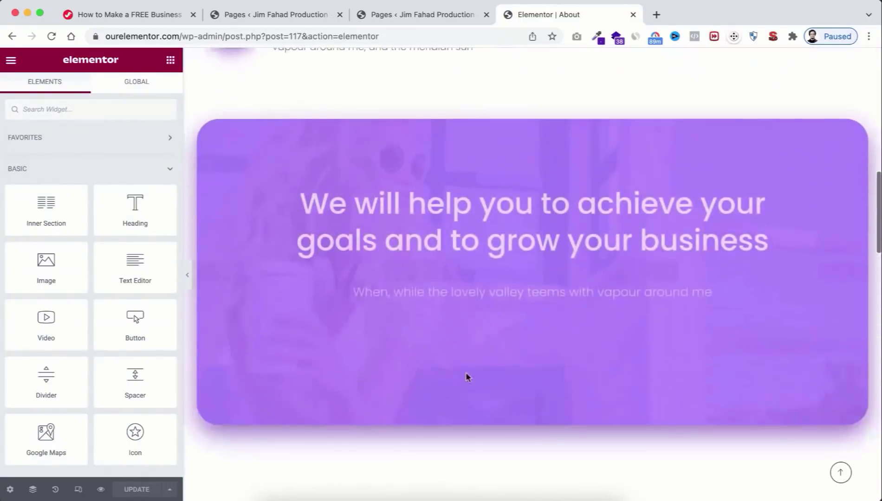
pyautogui.scroll(-8, 466, 377)
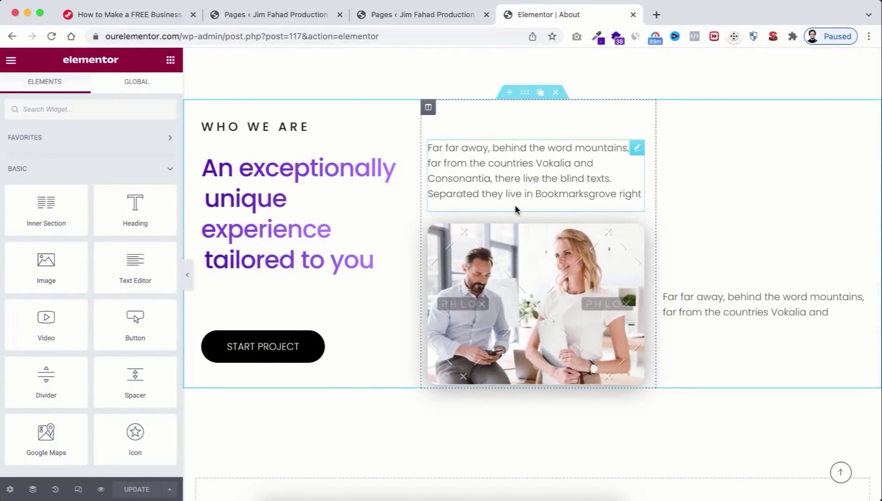
pyautogui.scroll(1, 529, 191)
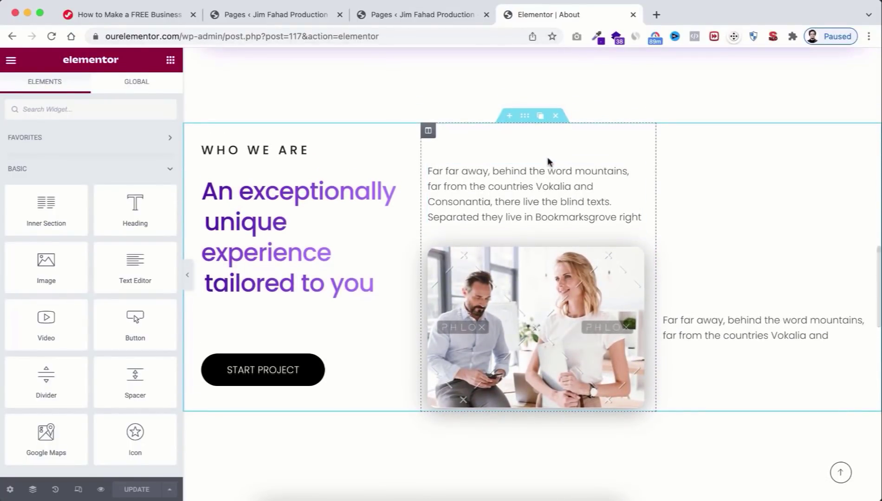
pyautogui.click(555, 116)
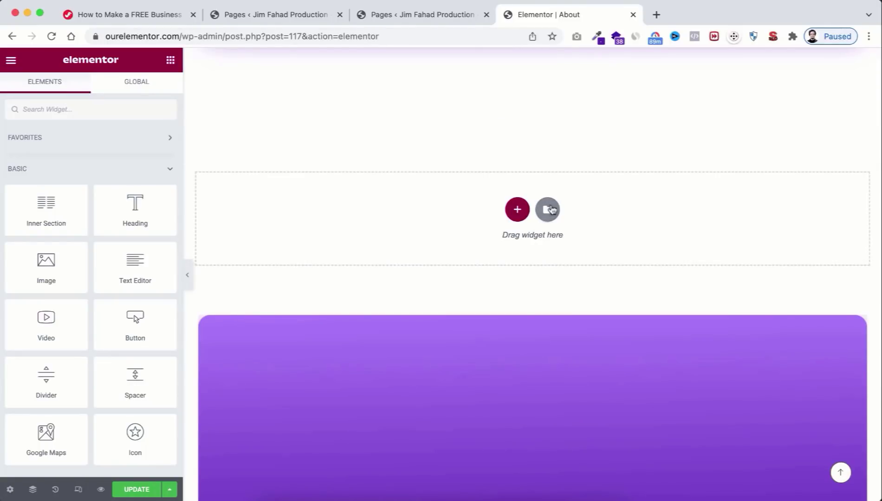
# Insert the 'Our Team Member Section' template from My Templates
pyautogui.click(548, 211)
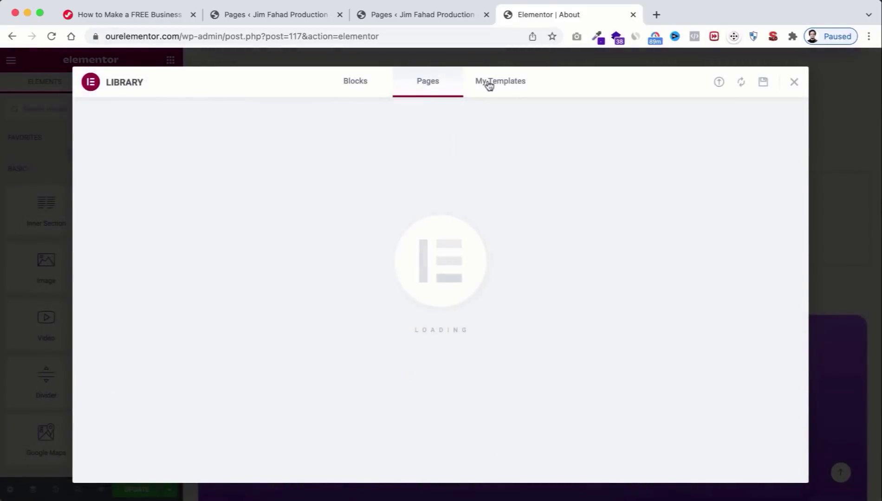
pyautogui.click(496, 83)
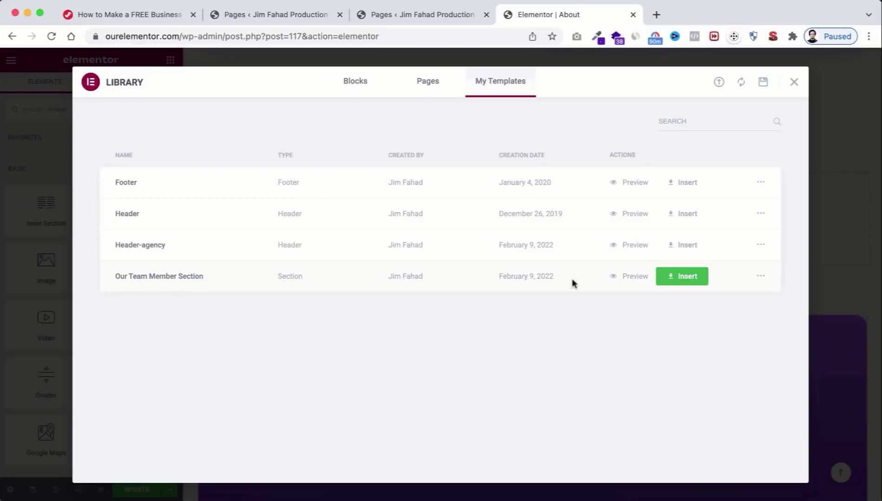
pyautogui.click(682, 276)
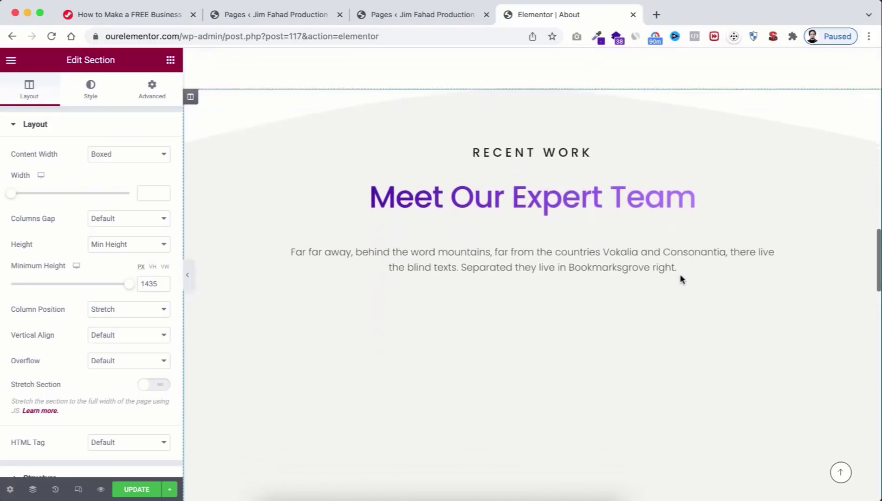
pyautogui.scroll(-5, 682, 278)
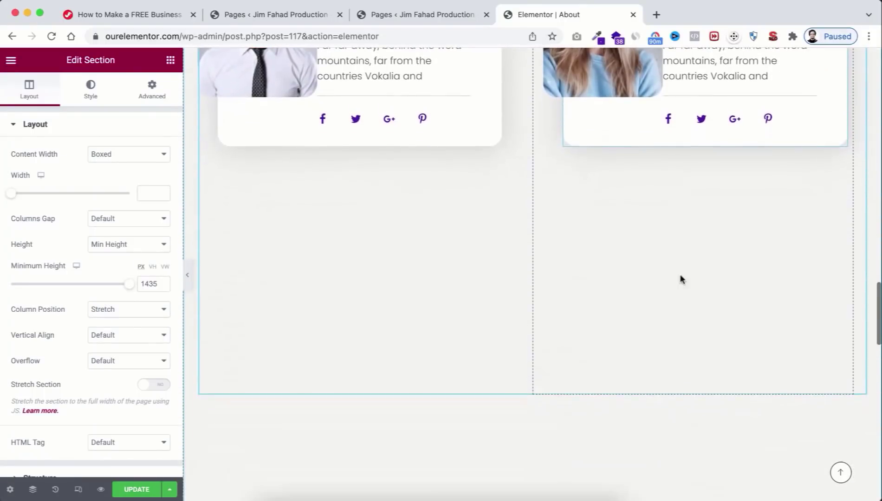
pyautogui.scroll(8, 680, 277)
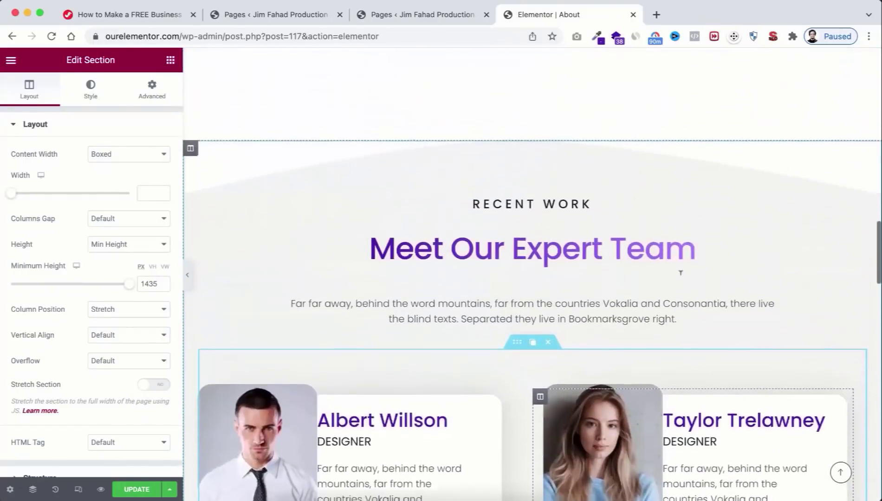
pyautogui.scroll(4, 680, 277)
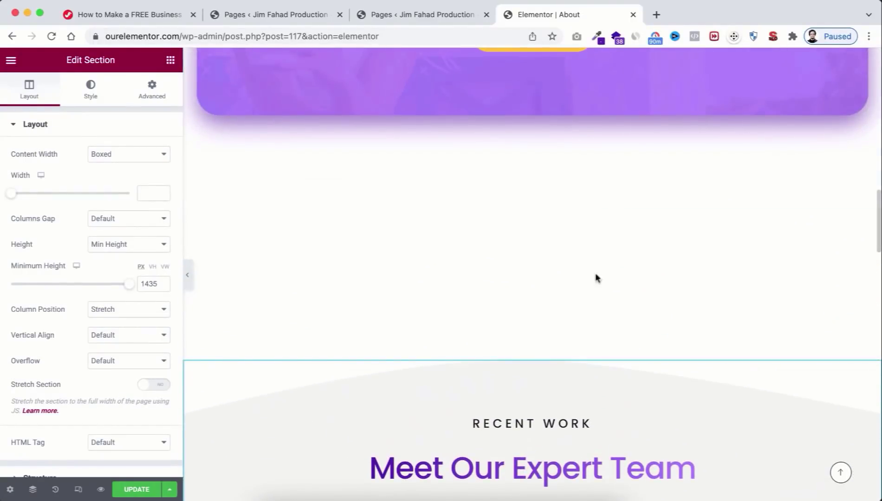
pyautogui.scroll(-4, 532, 236)
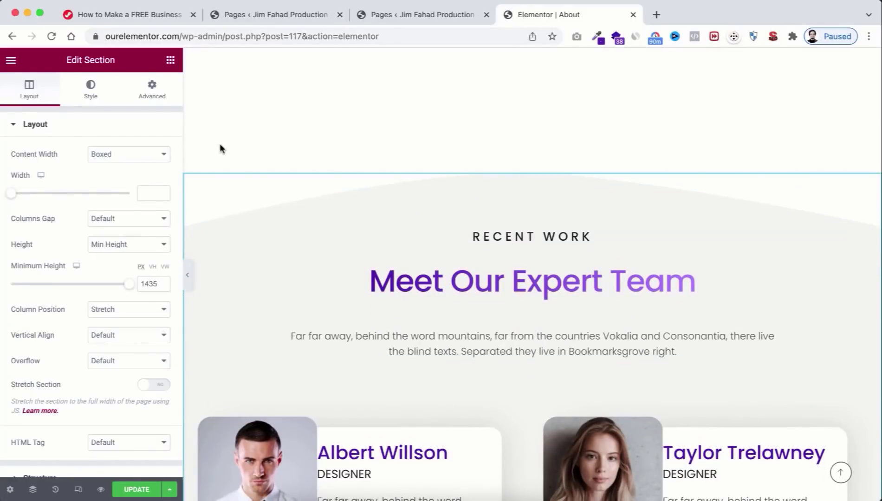
# Change the Meet Our Expert Team section's Advanced Margin Top from 250 to 0
pyautogui.click(152, 93)
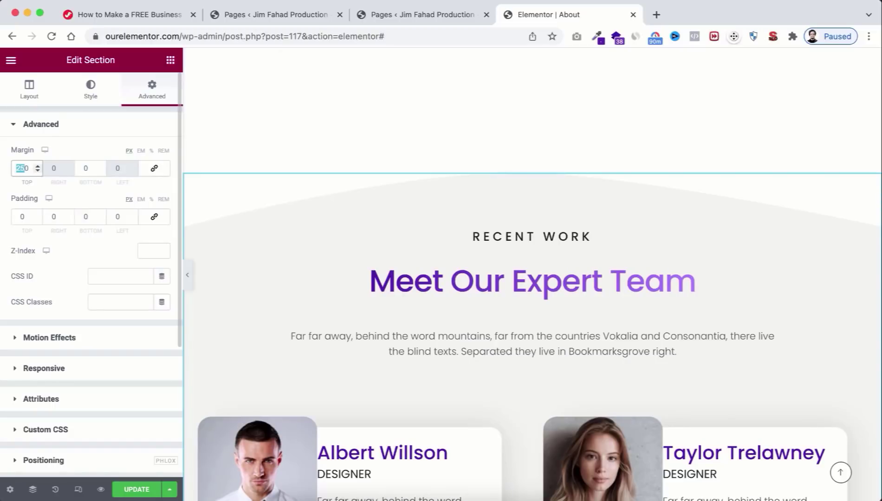
pyautogui.write('0')
pyautogui.scroll(6, 418, 217)
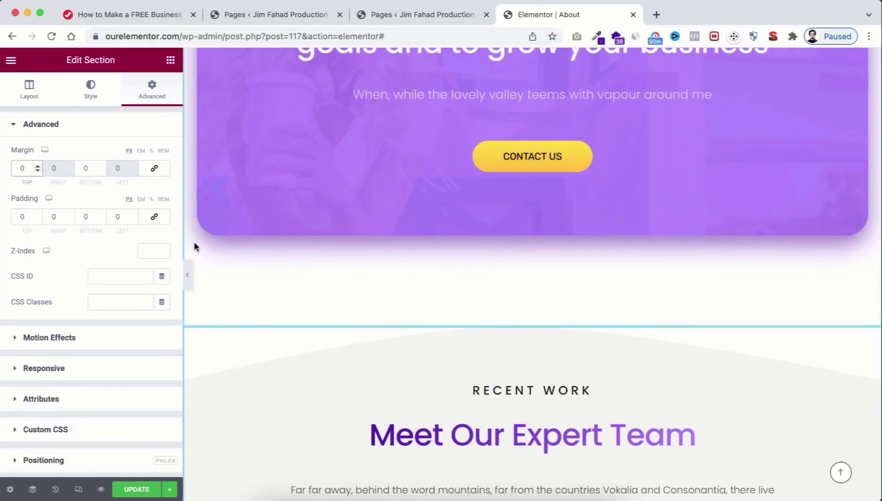
# Preview the whole About page full-width down to the footer, then save it with Update
pyautogui.click(190, 276)
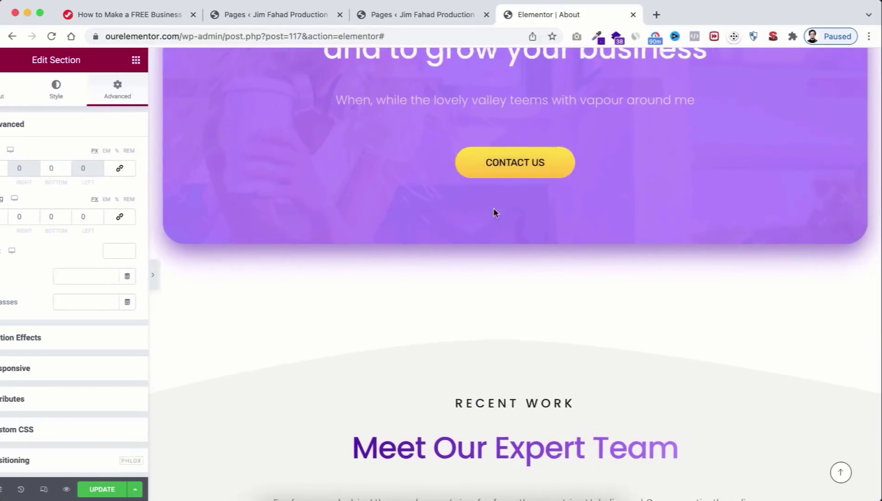
pyautogui.scroll(7, 516, 186)
pyautogui.scroll(10, 515, 186)
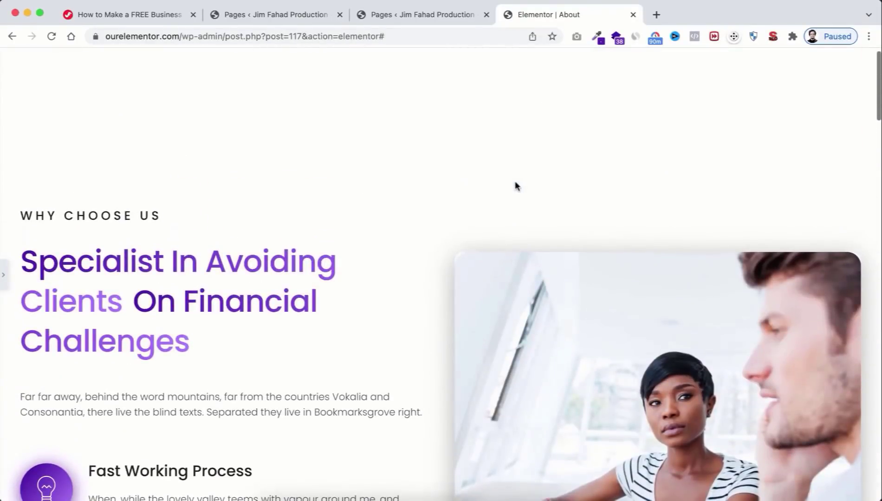
pyautogui.scroll(-7, 516, 187)
pyautogui.scroll(-15, 515, 185)
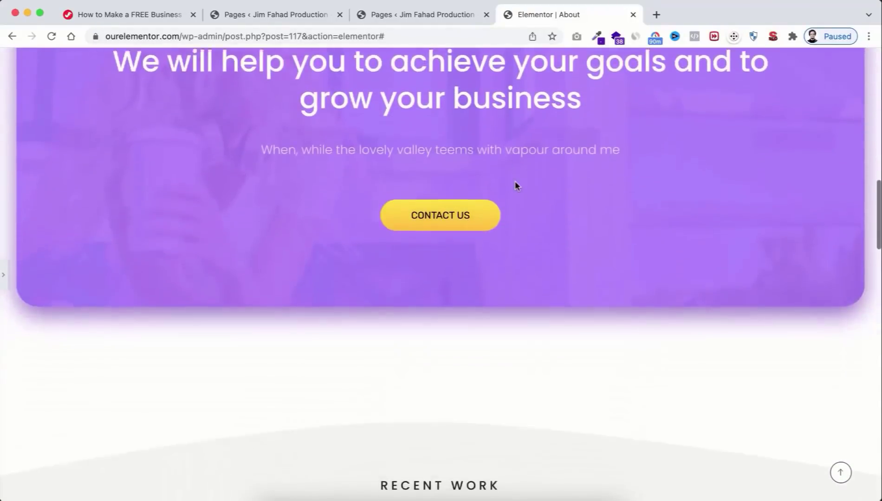
pyautogui.scroll(-10, 515, 186)
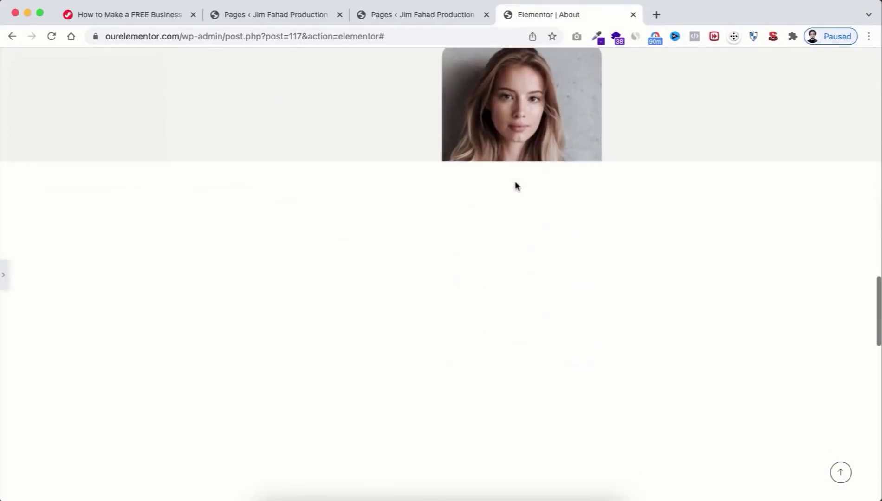
pyautogui.scroll(-12, 515, 184)
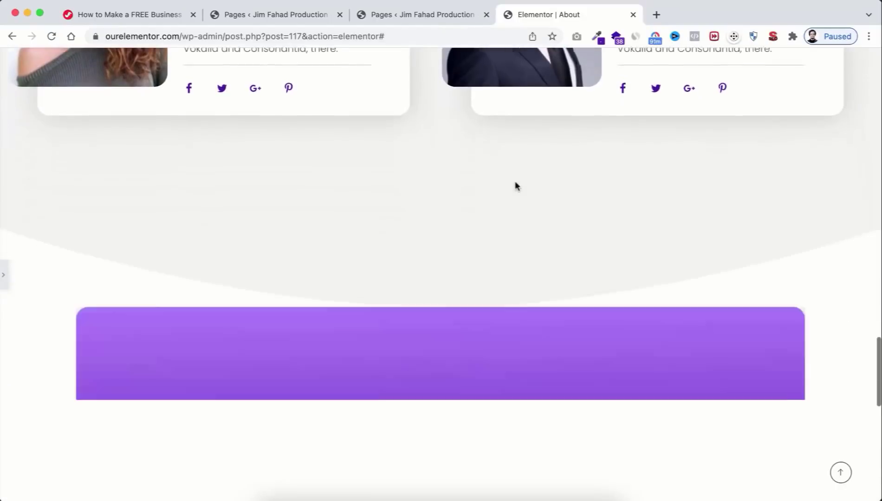
pyautogui.scroll(-3, 516, 186)
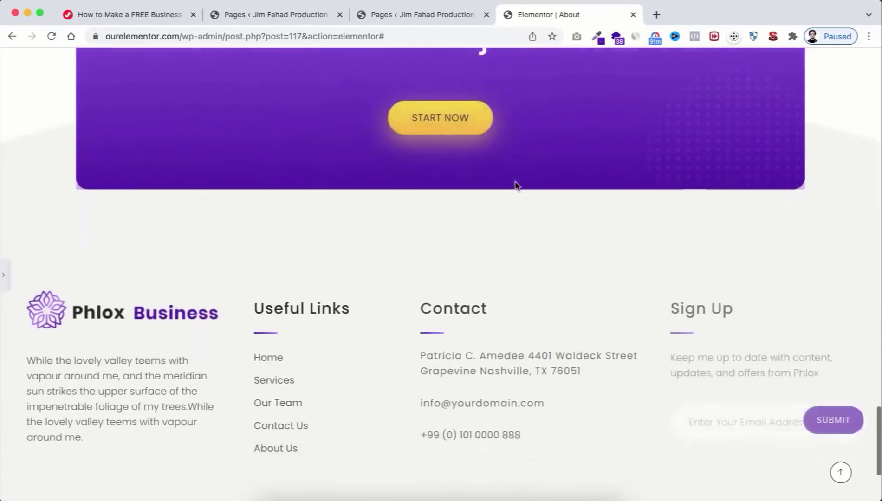
pyautogui.scroll(8, 517, 186)
pyautogui.scroll(15, 516, 186)
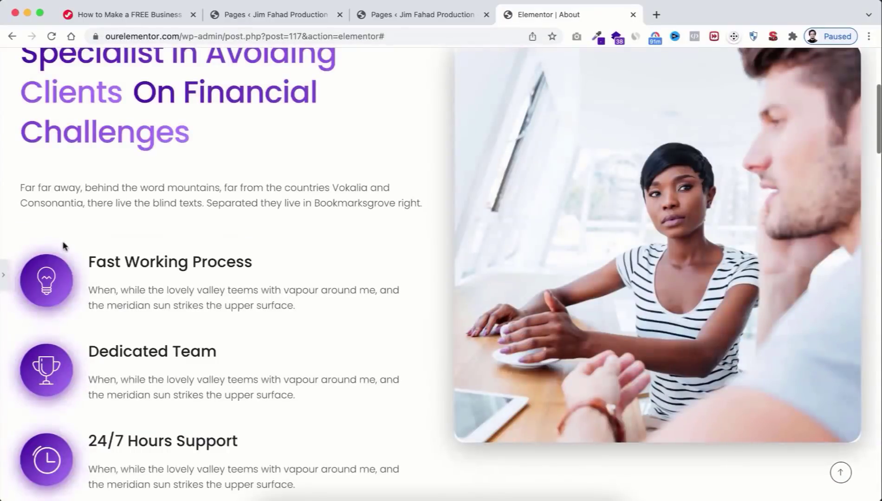
pyautogui.click(4, 274)
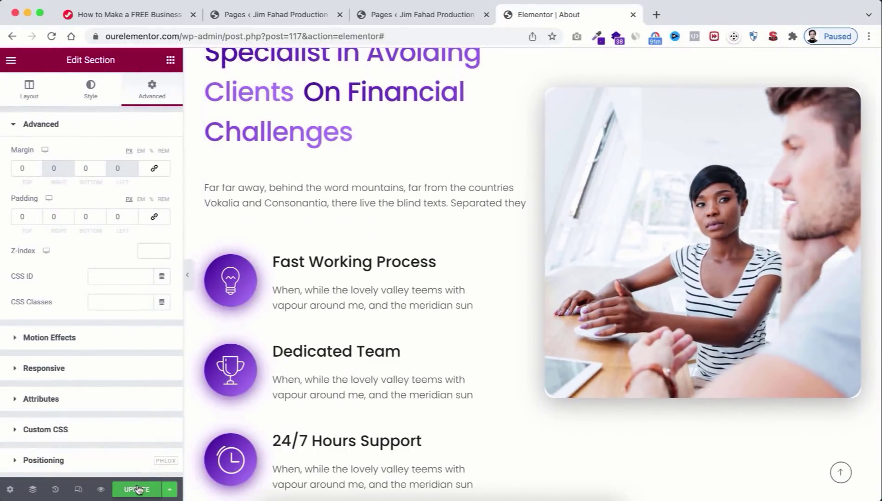
pyautogui.click(138, 486)
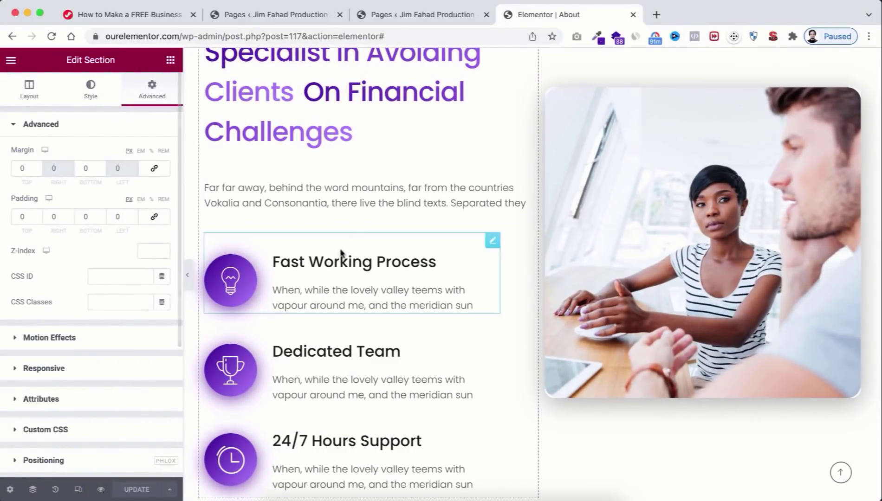
# Open the Services page in Elementor in a new browser tab from the Pages list
pyautogui.click(421, 17)
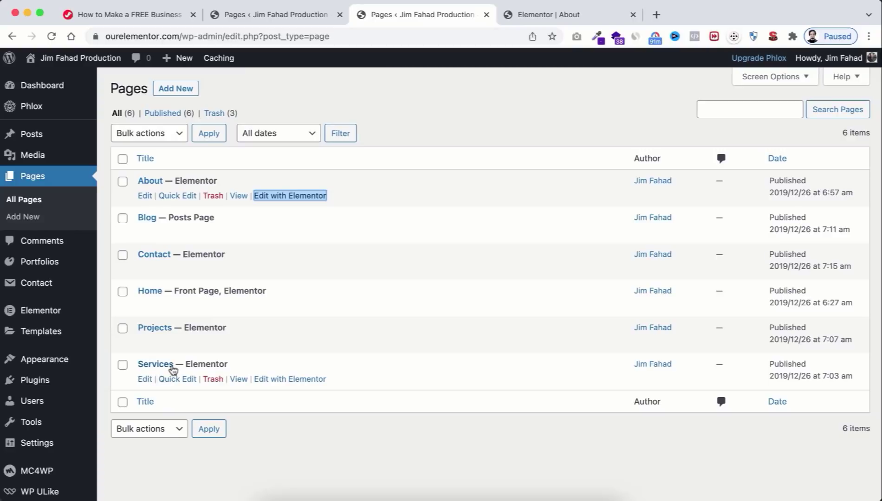
pyautogui.rightClick(277, 382)
pyautogui.click(315, 282)
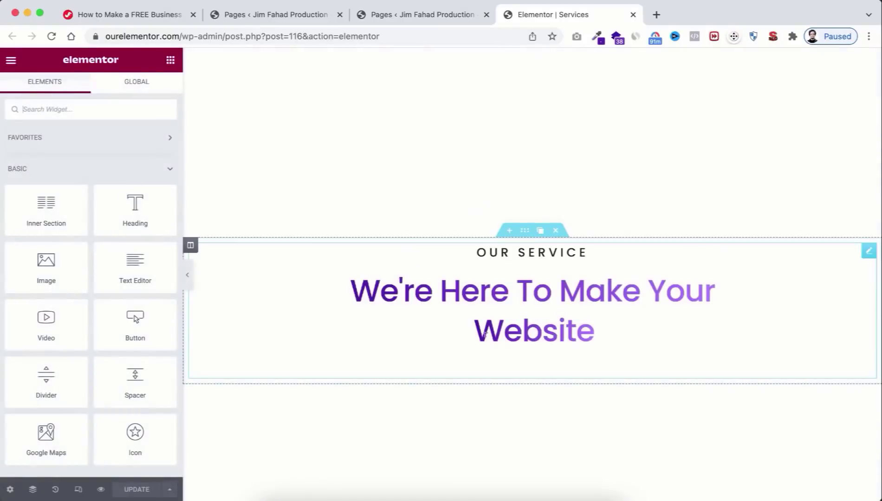
pyautogui.scroll(-3, 482, 344)
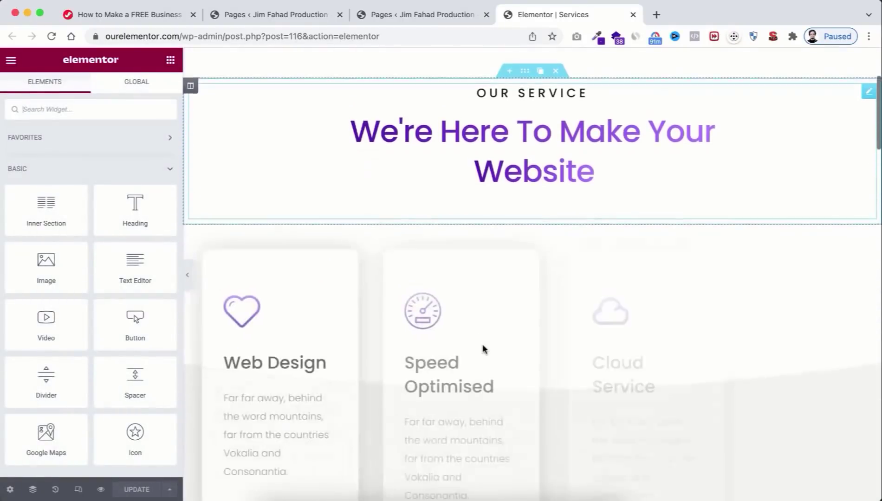
pyautogui.scroll(-1, 482, 344)
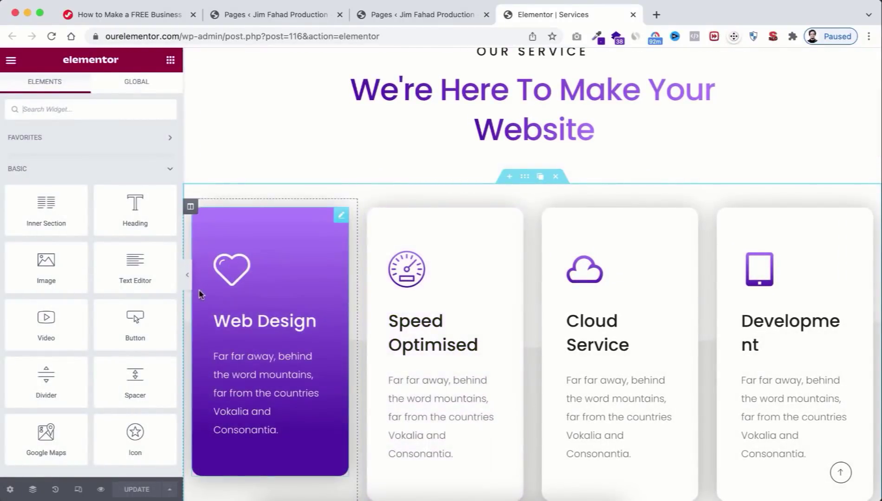
# Preview the eight service cards full-width down to the Our Approach section
pyautogui.click(187, 275)
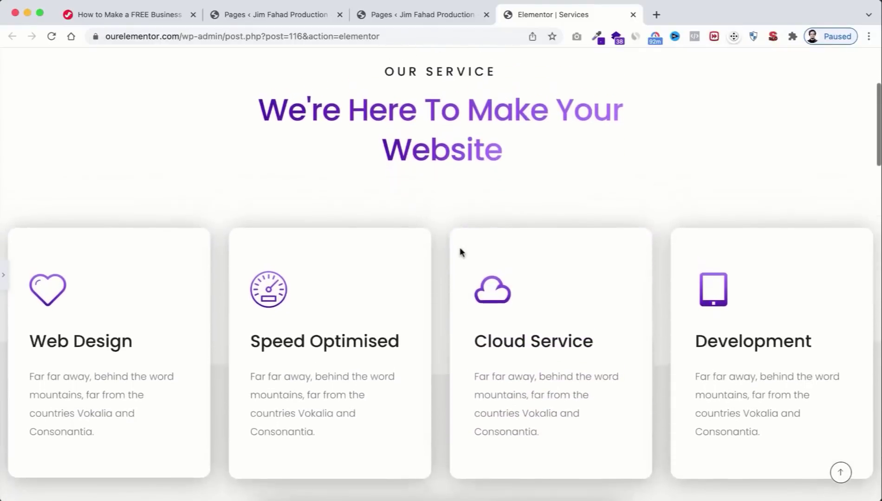
pyautogui.scroll(-2, 460, 249)
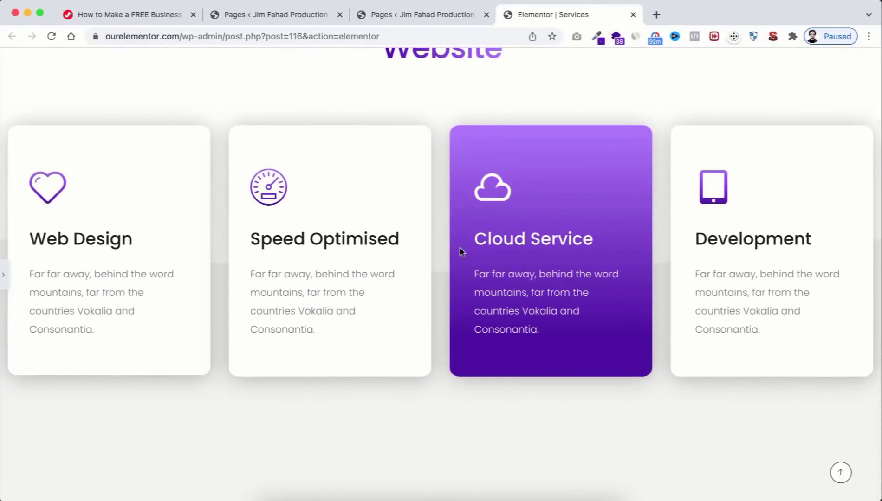
pyautogui.scroll(-5, 459, 251)
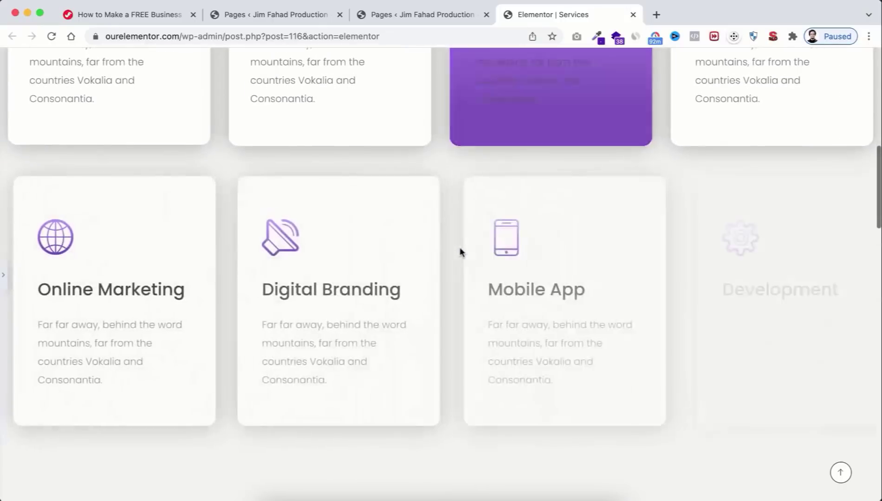
pyautogui.scroll(1, 461, 252)
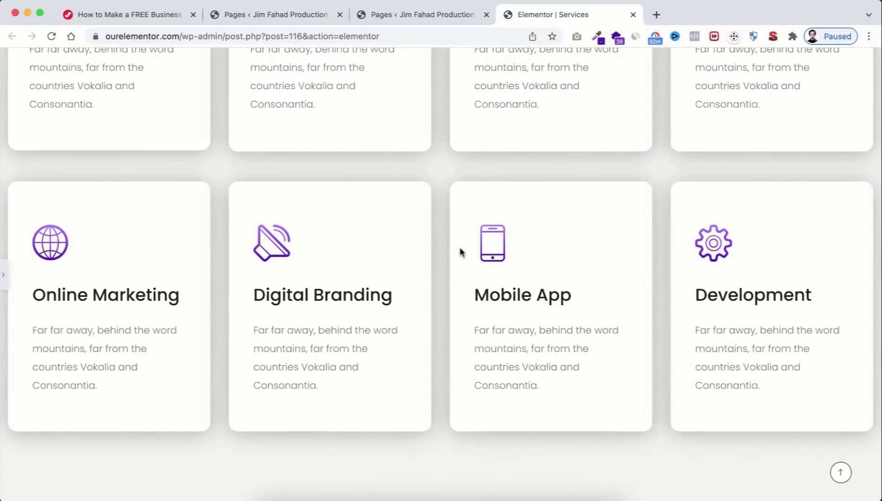
pyautogui.scroll(2, 461, 252)
pyautogui.scroll(2, 459, 252)
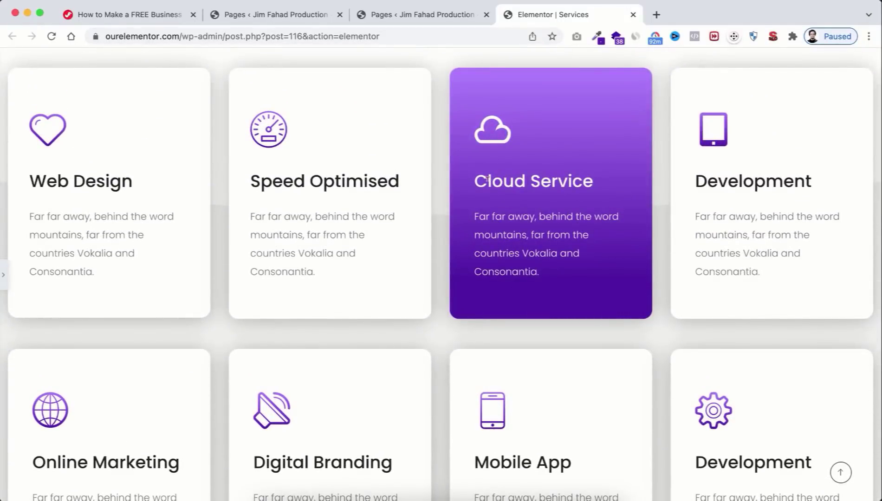
pyautogui.scroll(-4, 521, 286)
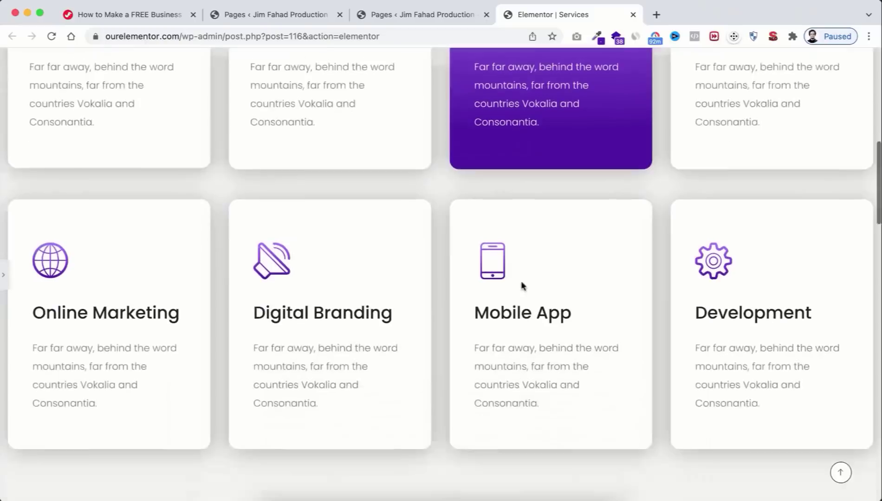
pyautogui.scroll(4, 492, 293)
pyautogui.scroll(2, 493, 292)
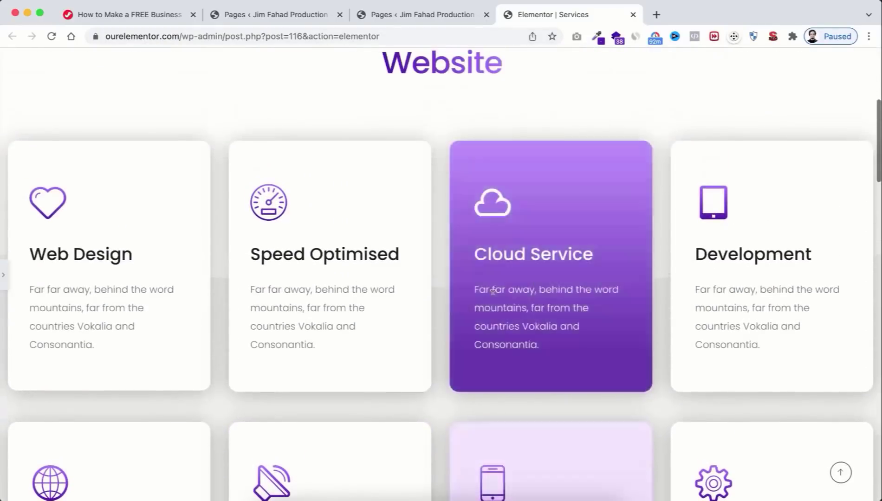
pyautogui.scroll(-2, 493, 292)
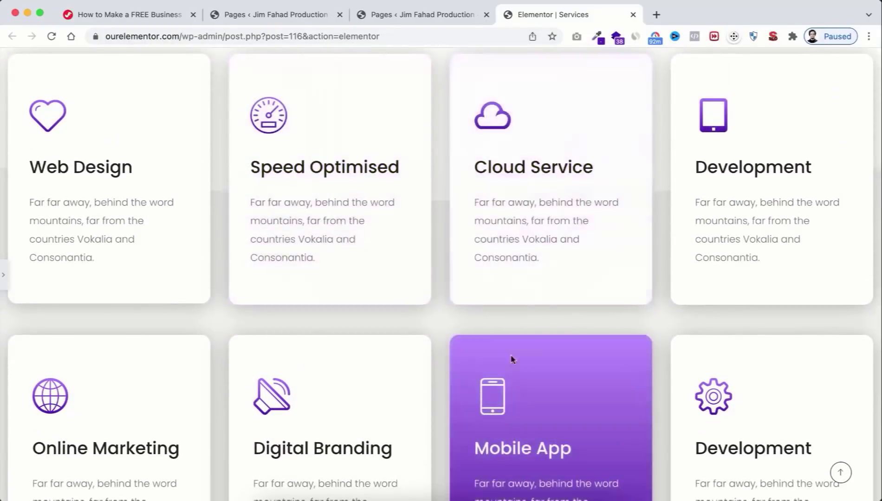
pyautogui.scroll(-10, 531, 369)
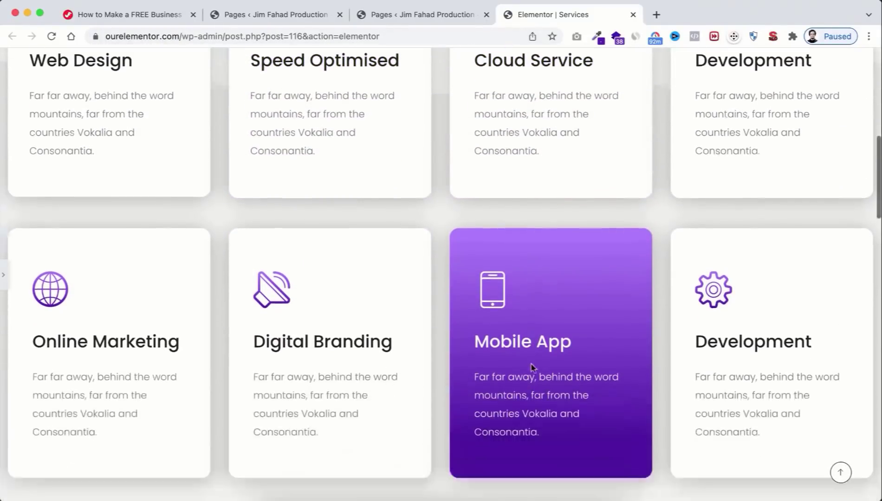
pyautogui.scroll(-3, 531, 367)
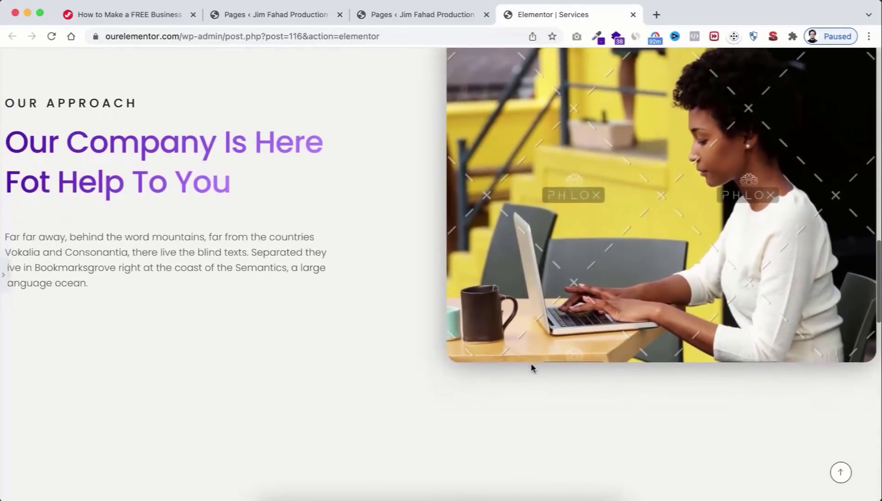
pyautogui.scroll(2, 531, 367)
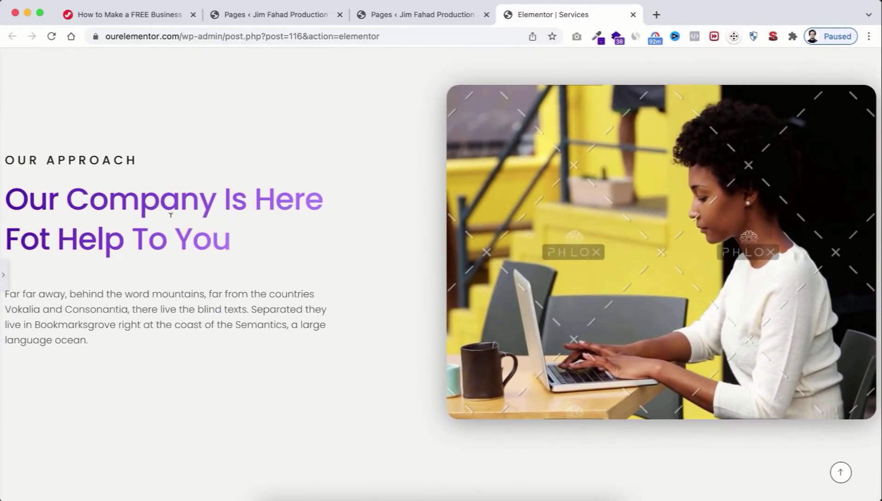
# Swap the Our Approach photo for the woman-with-laptop JPG uploaded from the SERVICES folder
pyautogui.click(4, 277)
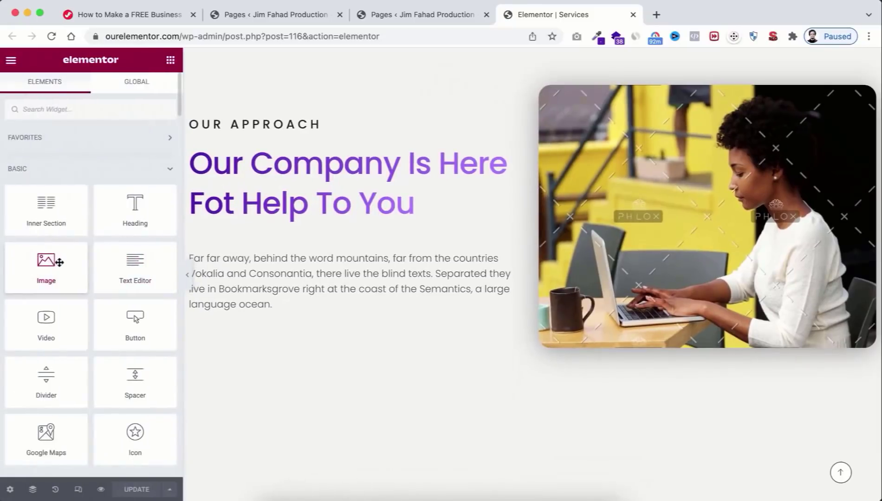
pyautogui.click(705, 224)
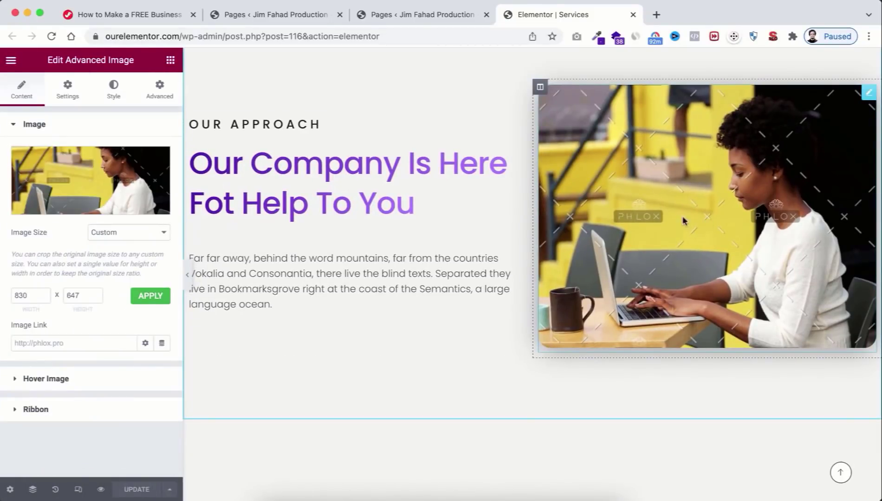
pyautogui.click(67, 181)
pyautogui.click(169, 110)
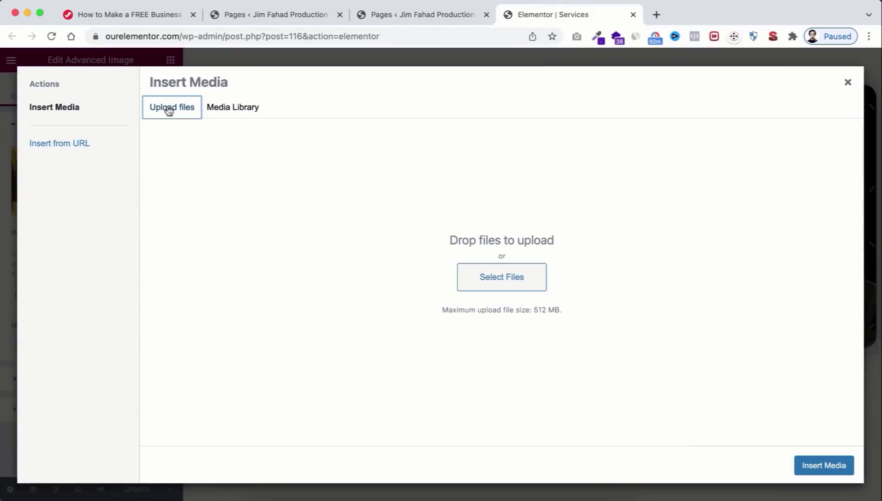
pyautogui.click(511, 283)
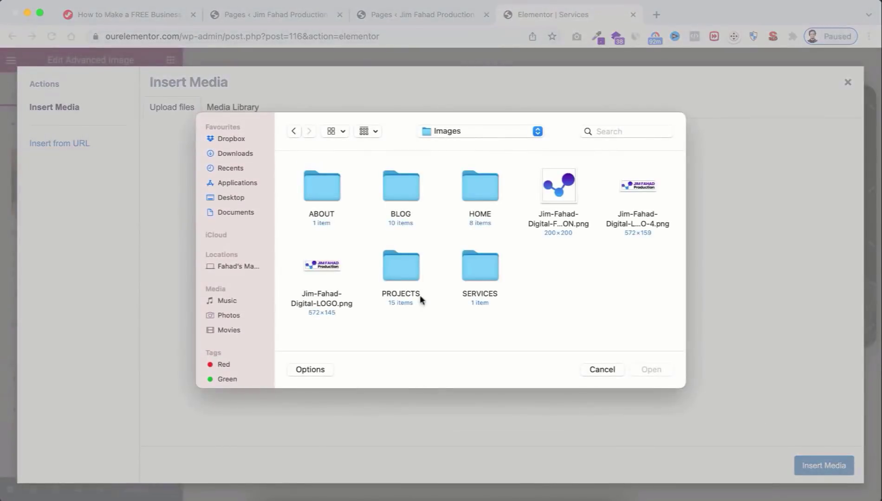
pyautogui.doubleClick(469, 265)
pyautogui.press('Down')
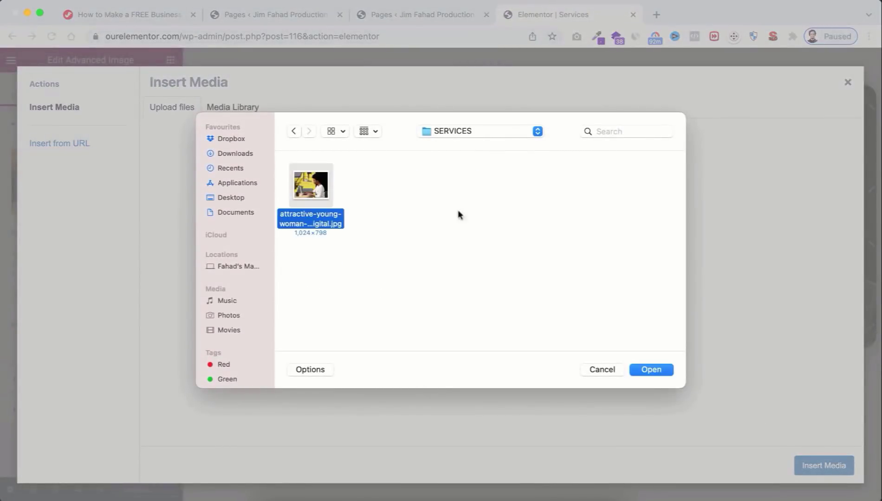
pyautogui.click(649, 369)
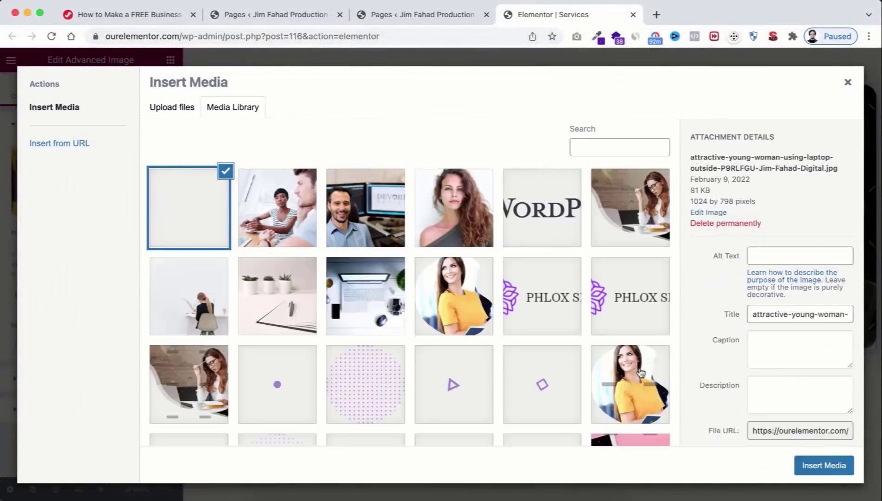
pyautogui.click(823, 465)
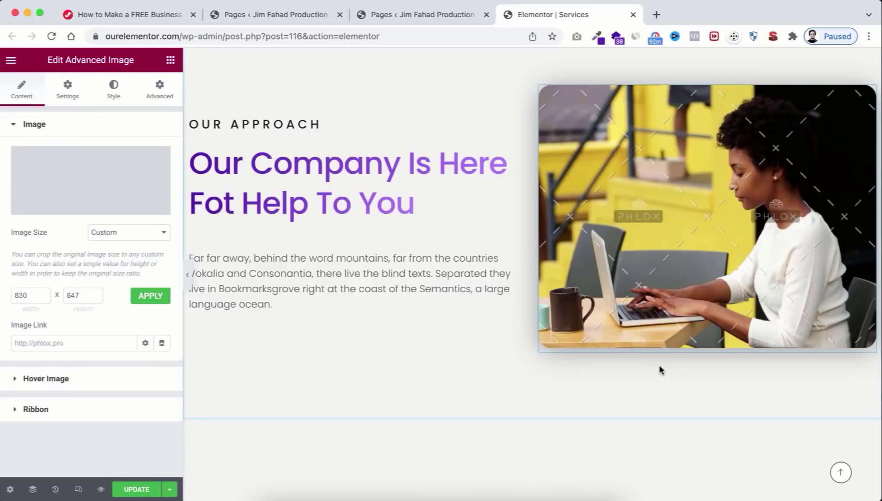
# Replace the Our Approach heading's highlighted secondary text with 'to help you'
pyautogui.click(288, 190)
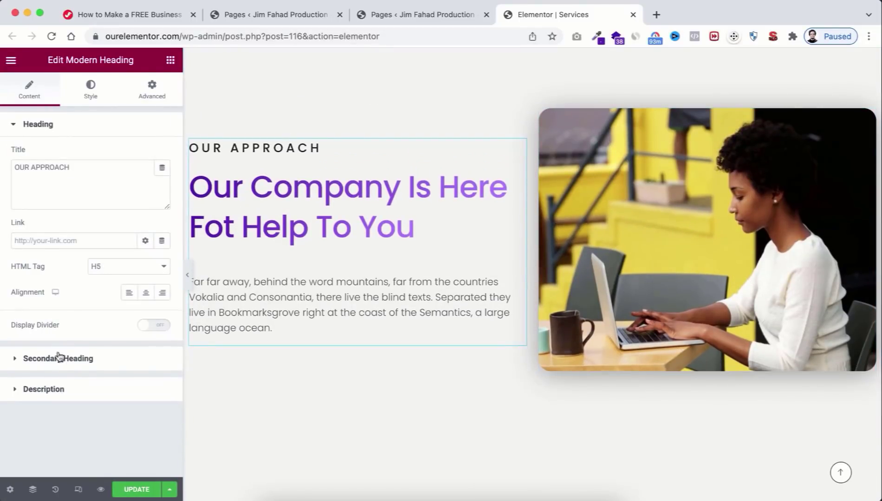
pyautogui.click(82, 360)
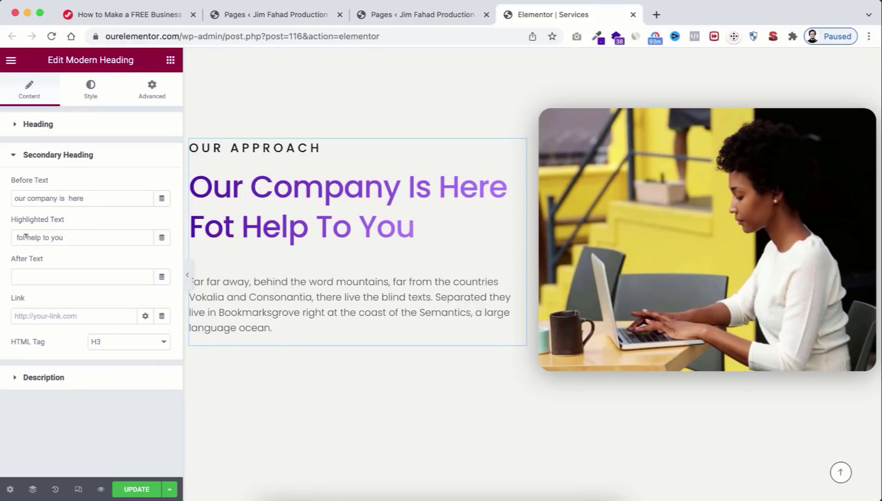
pyautogui.moveTo(17, 235); pyautogui.dragTo(39, 235)
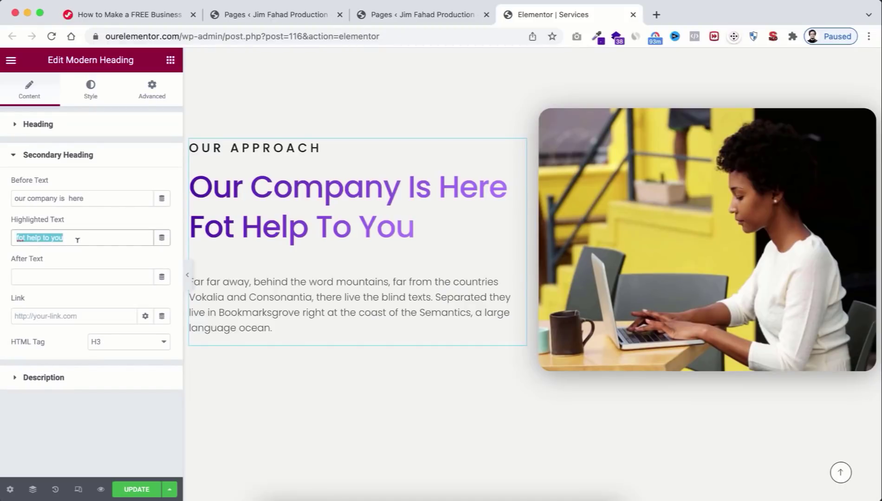
pyautogui.write('to')
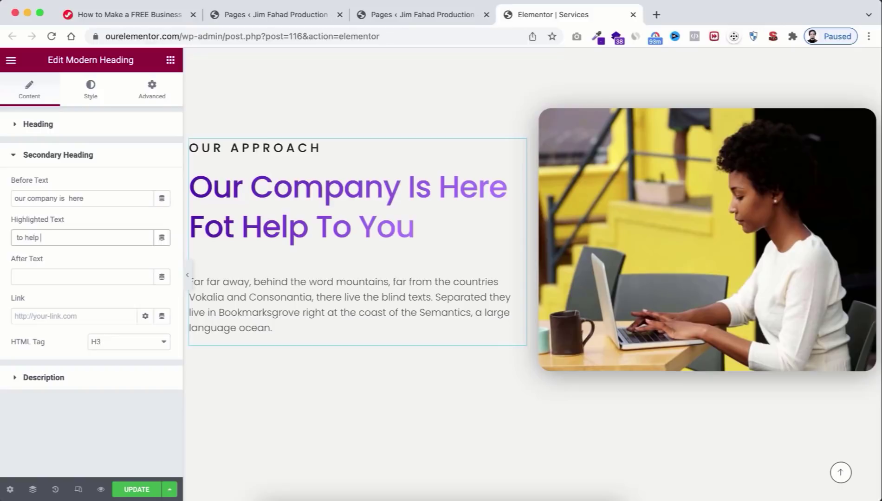
# Save the Services page and return to the WordPress Pages list
pyautogui.scroll(-6, 553, 384)
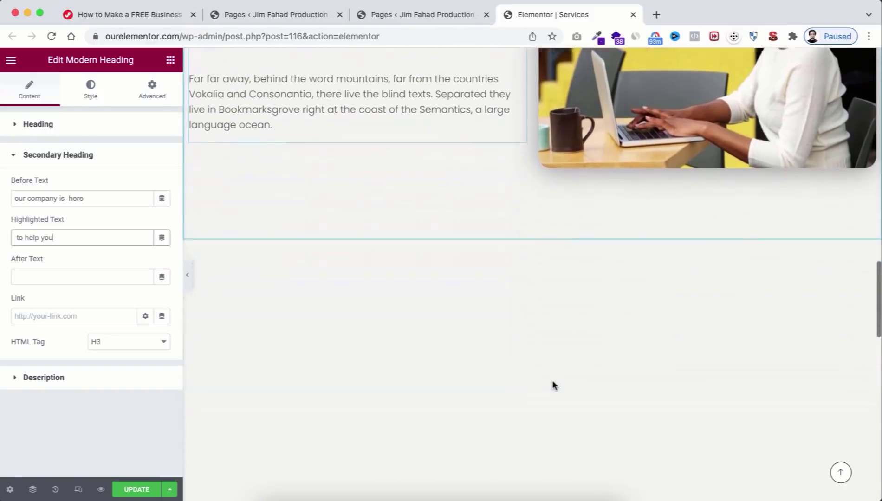
pyautogui.scroll(-1, 553, 385)
pyautogui.scroll(1, 553, 386)
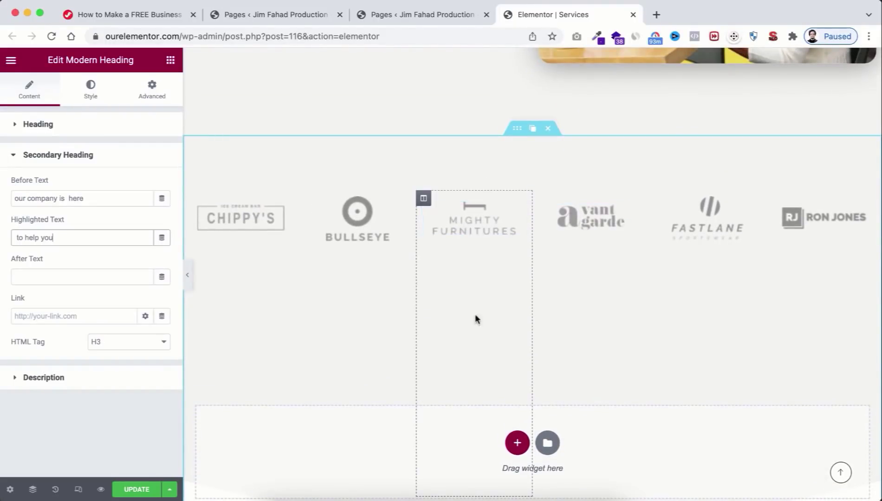
pyautogui.scroll(-10, 474, 350)
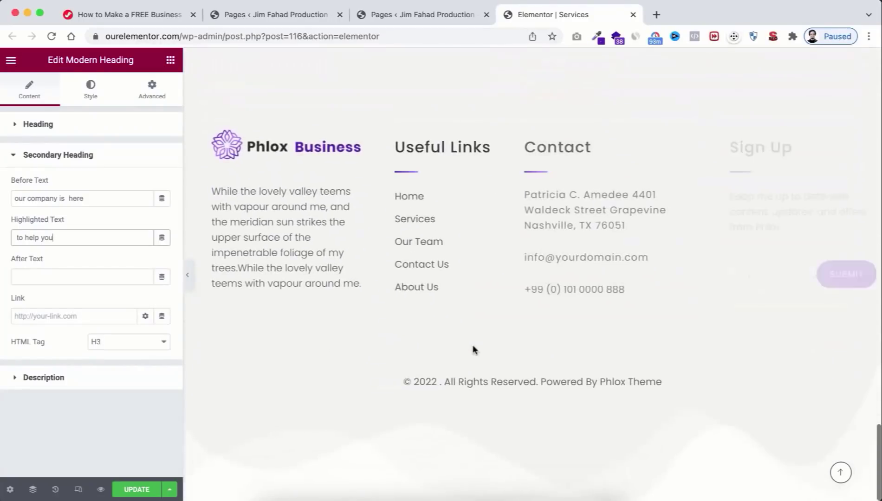
pyautogui.scroll(10, 474, 349)
pyautogui.scroll(10, 473, 349)
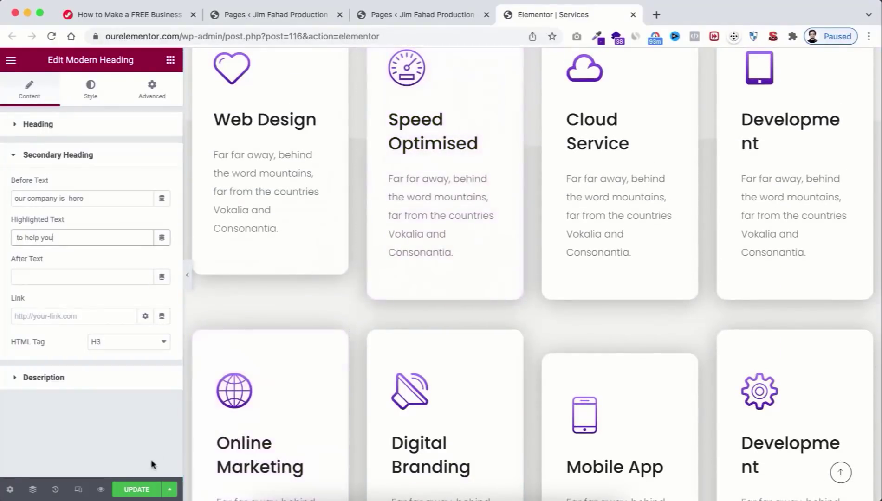
pyautogui.click(137, 491)
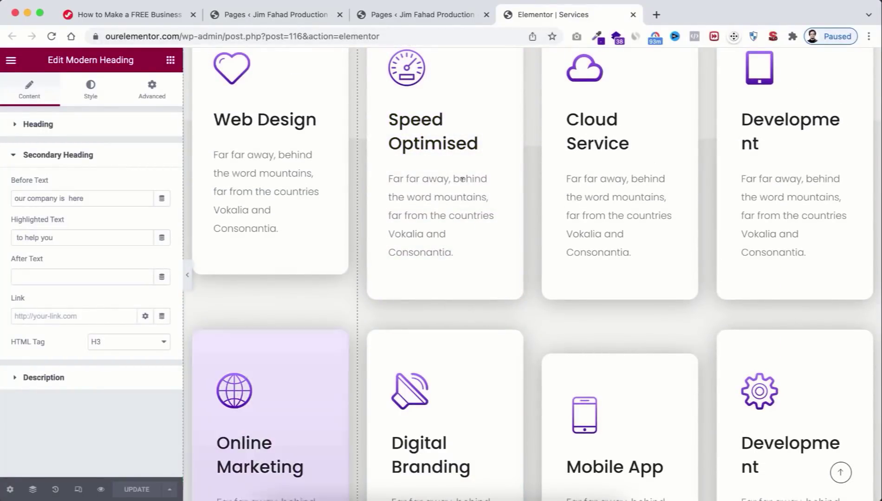
pyautogui.click(426, 14)
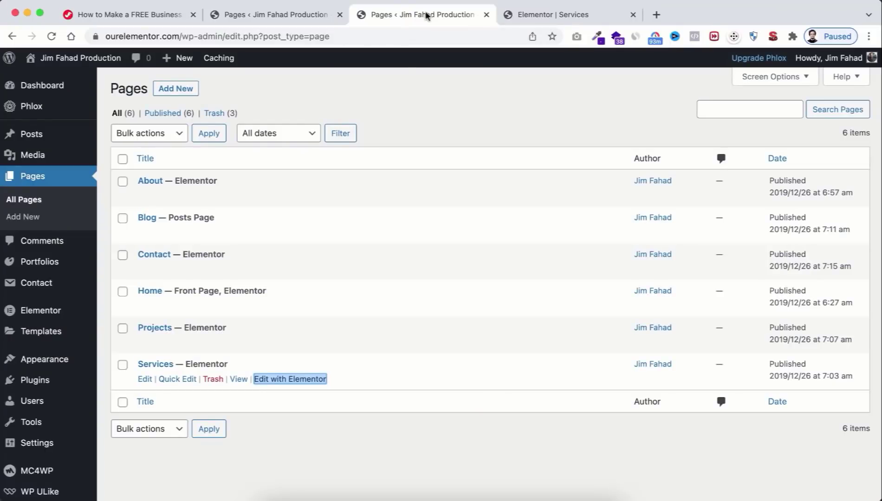
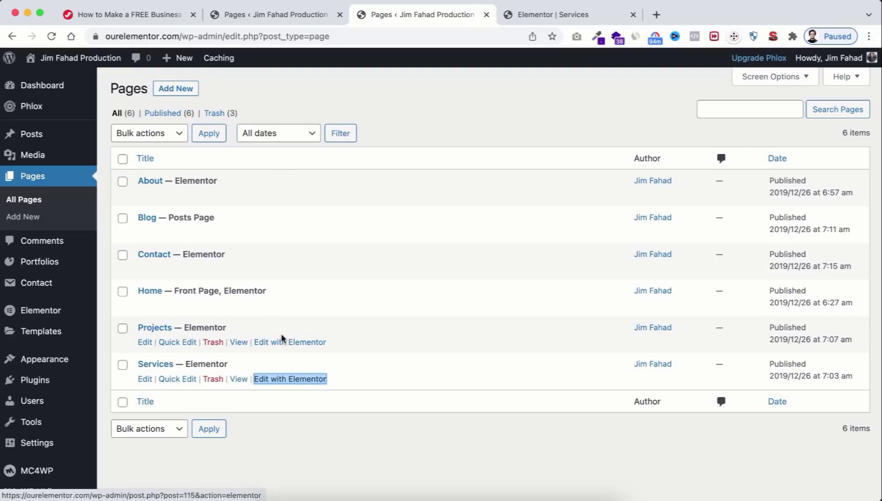
# Open the live Projects page in a new tab and scroll through its portfolio grid
pyautogui.rightClick(238, 343)
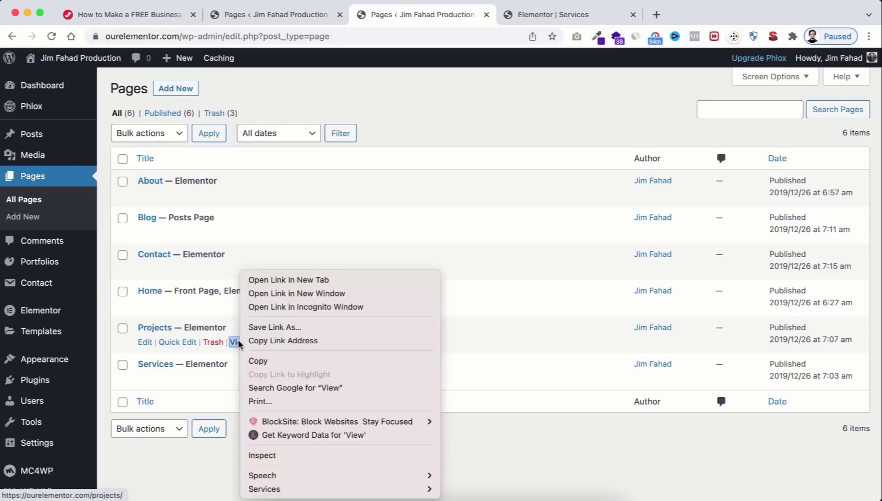
pyautogui.click(283, 280)
pyautogui.hotkey('ctrl', 'Tab')
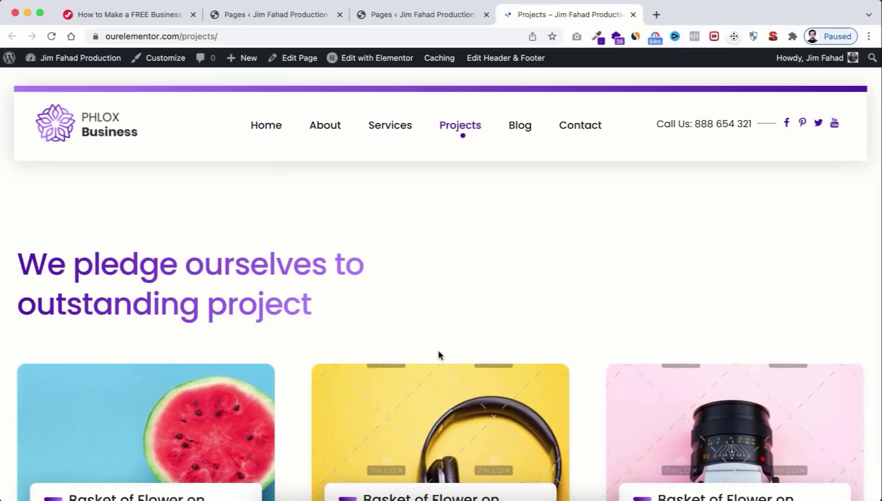
pyautogui.scroll(-2, 440, 356)
pyautogui.scroll(-2, 440, 355)
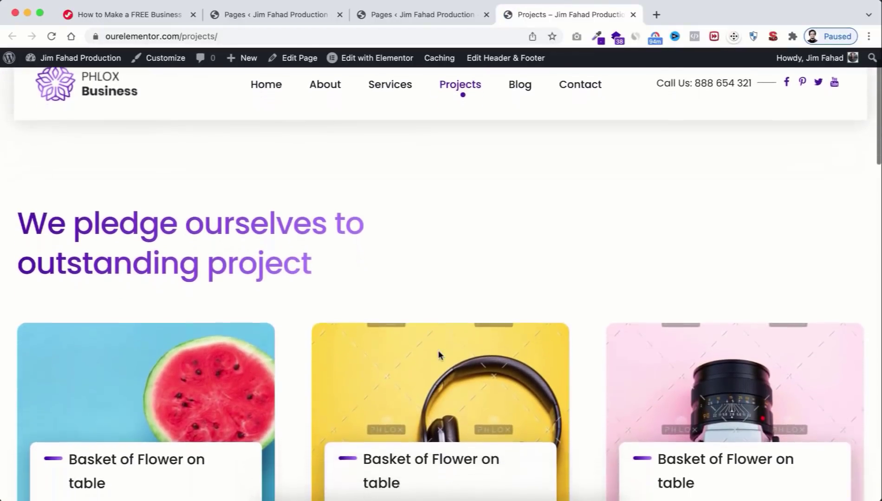
pyautogui.scroll(-8, 440, 355)
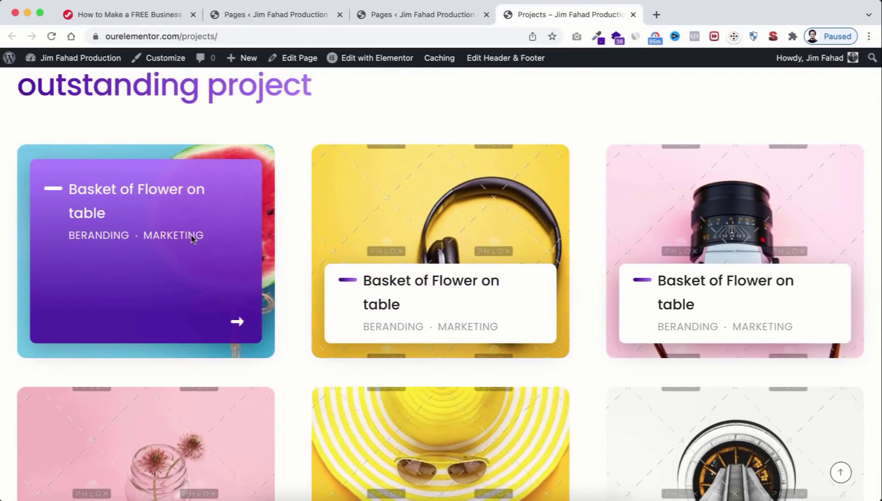
pyautogui.scroll(-12, 475, 377)
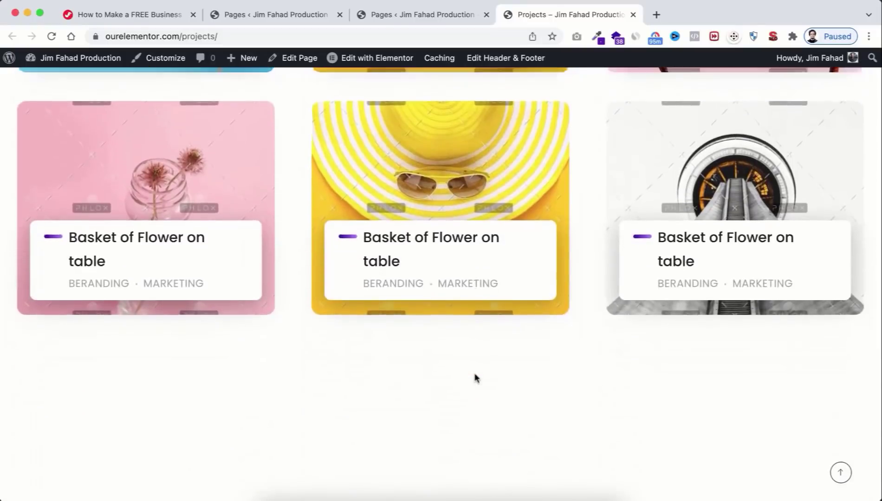
pyautogui.scroll(-18, 474, 376)
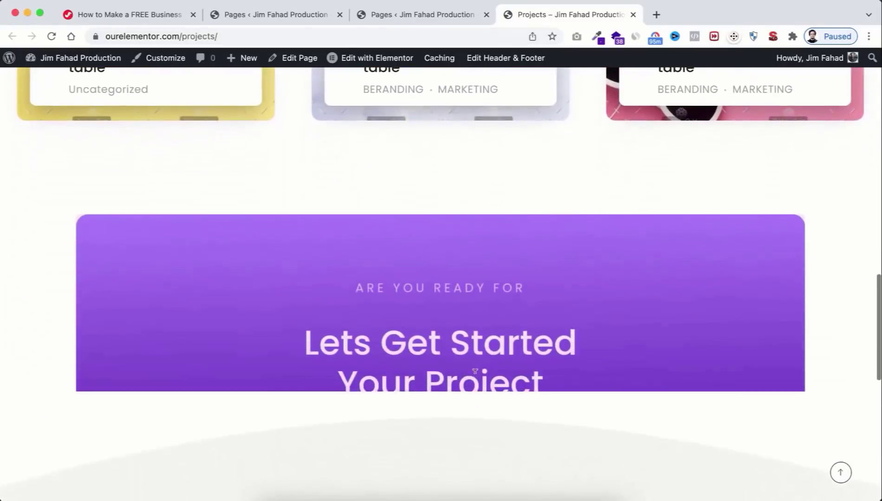
pyautogui.scroll(15, 490, 287)
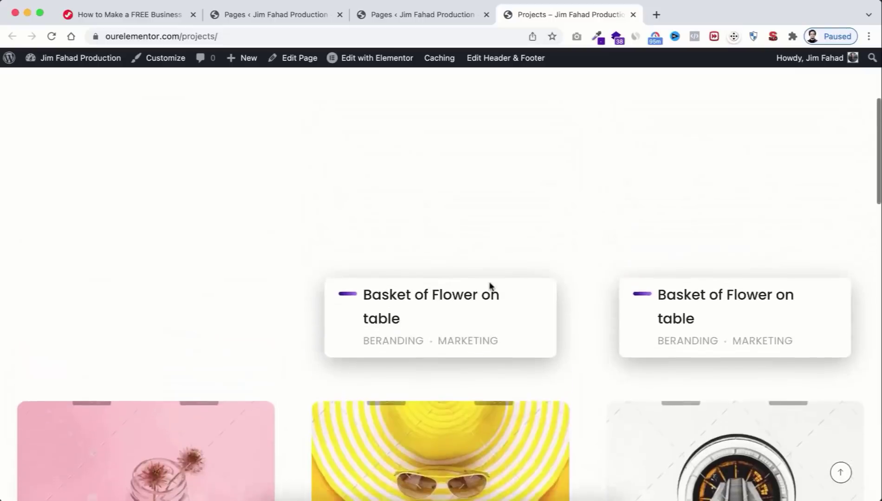
pyautogui.scroll(3, 491, 287)
pyautogui.scroll(-2, 418, 302)
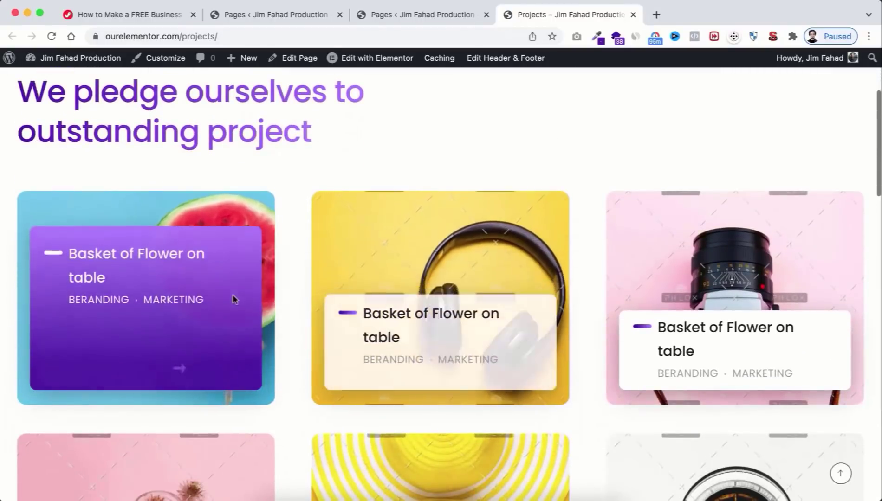
# View the watermelon project's detail page, then go back to the Projects grid
pyautogui.click(237, 371)
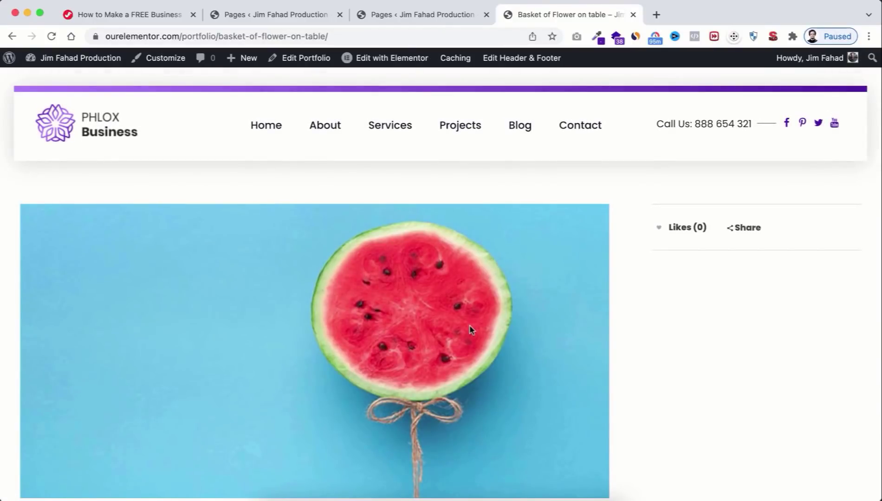
pyautogui.scroll(-6, 470, 329)
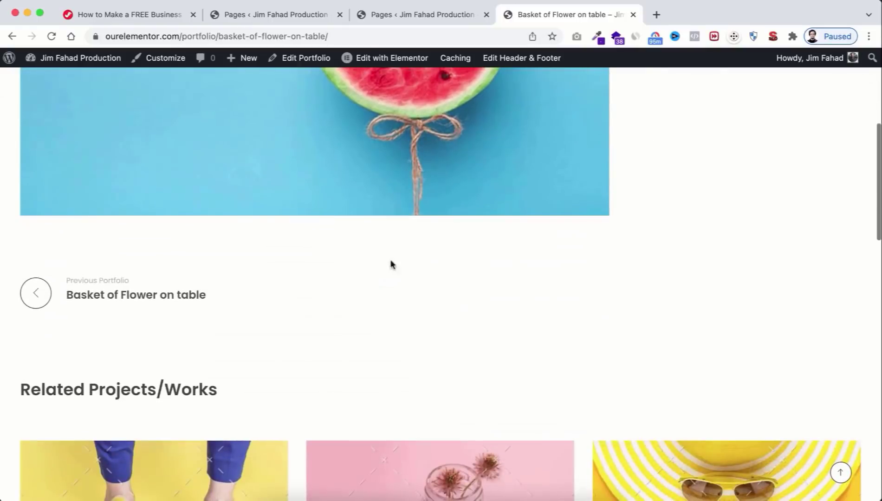
pyautogui.scroll(6, 466, 263)
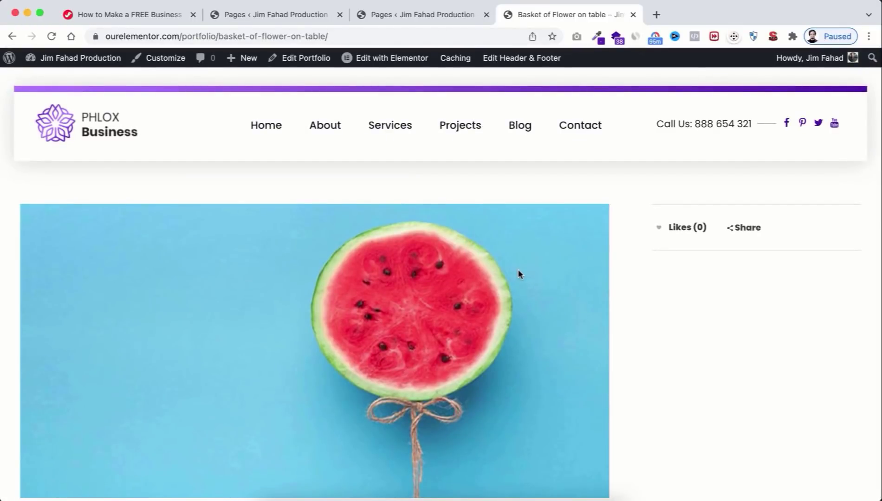
pyautogui.click(12, 35)
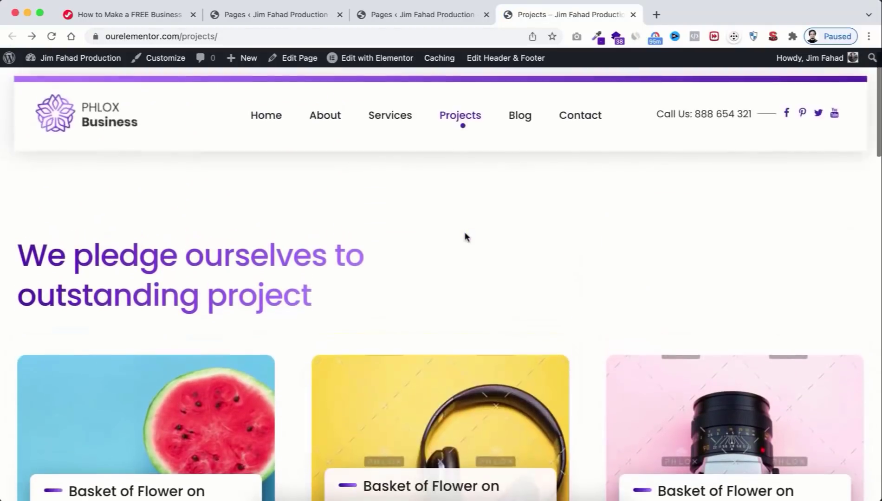
pyautogui.scroll(-4, 466, 237)
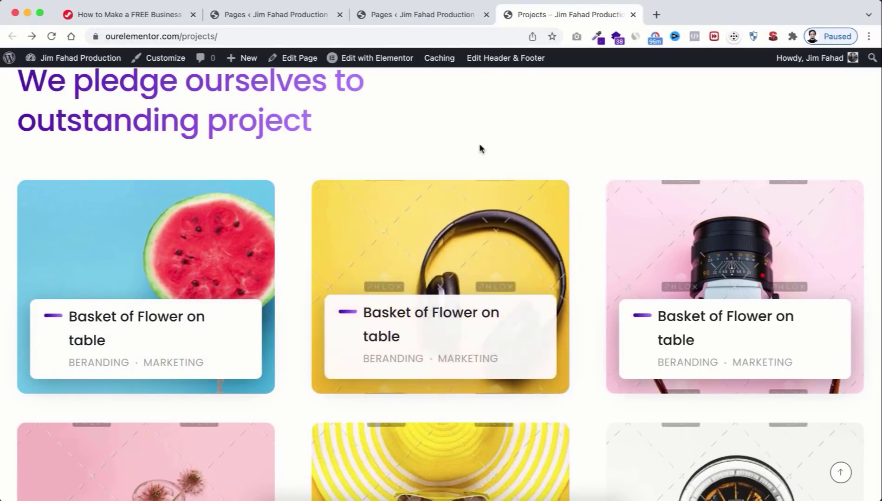
# Open All Portfolios in the admin, listing nine 'Basket of Flower on table' items
pyautogui.click(429, 15)
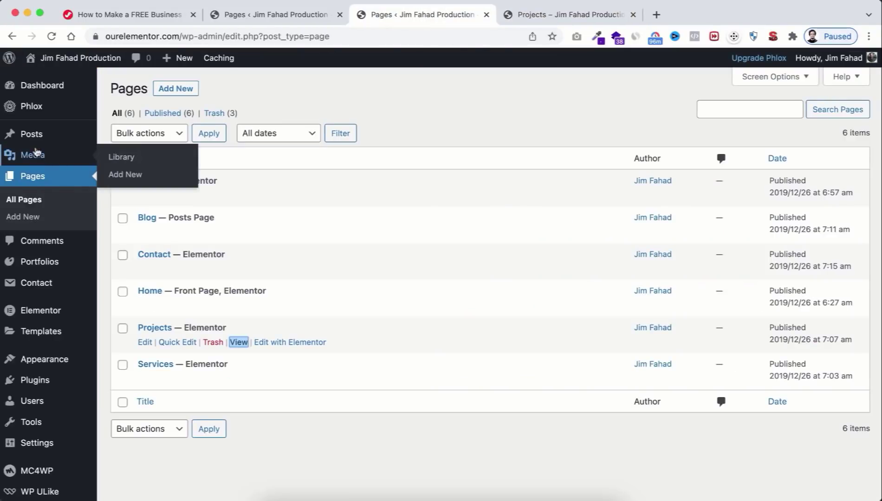
pyautogui.moveTo(41, 261)
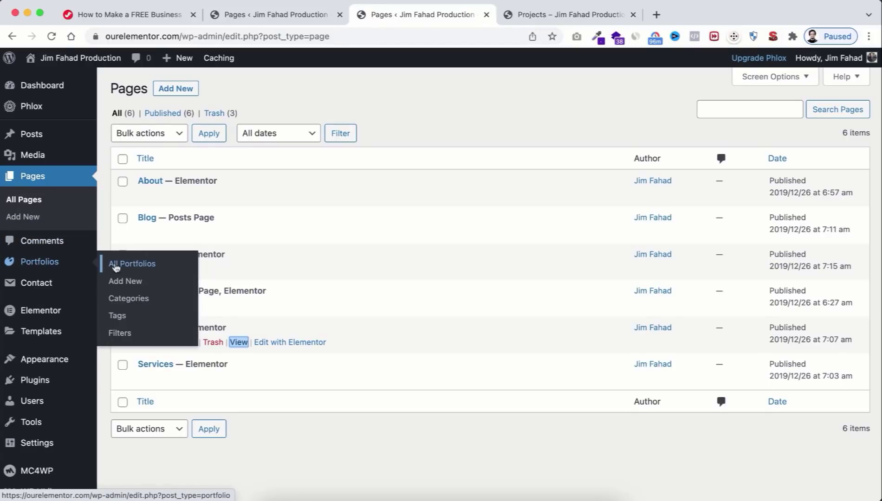
pyautogui.click(139, 264)
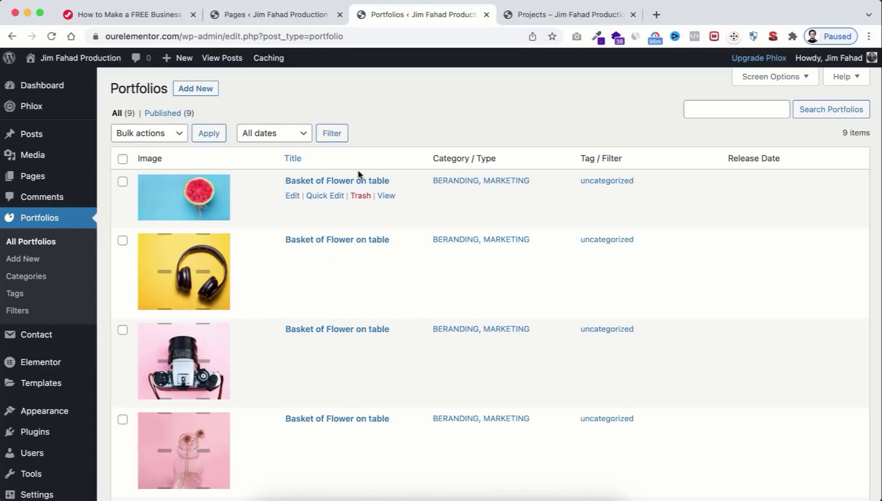
pyautogui.scroll(-10, 324, 212)
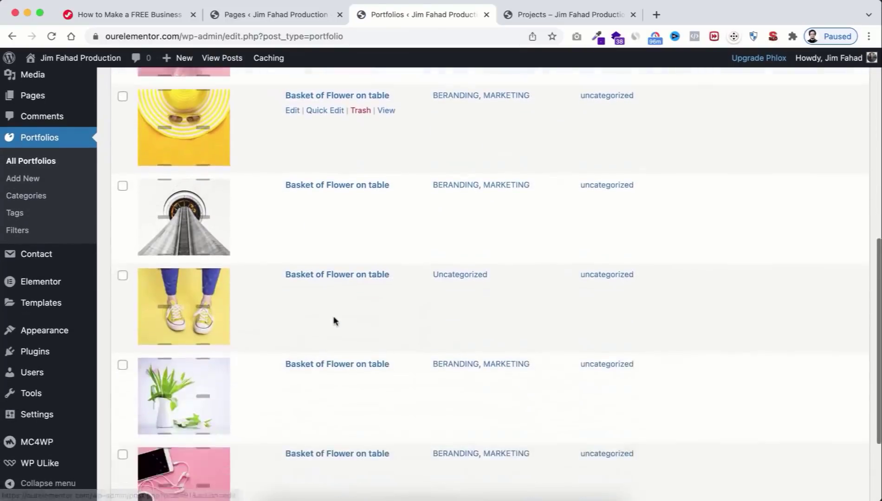
pyautogui.scroll(10, 314, 183)
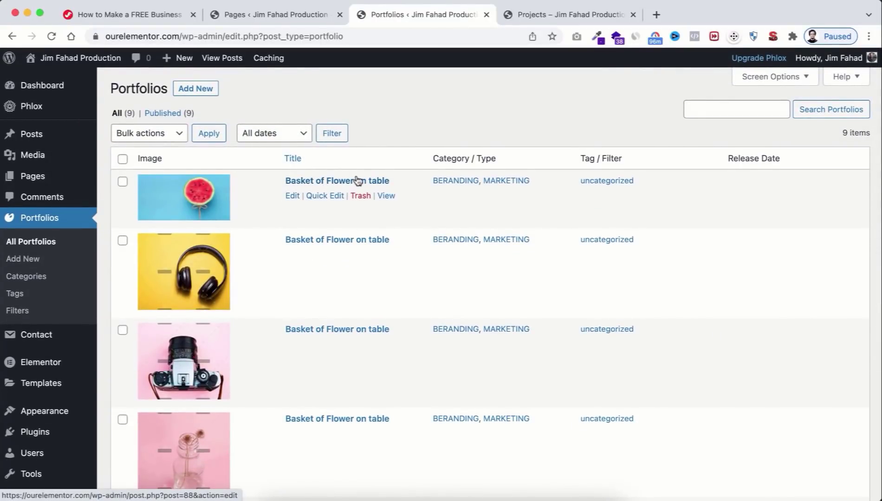
# Edit the first portfolio item and replace its title with 'Shopbolt Web App'
pyautogui.click(293, 196)
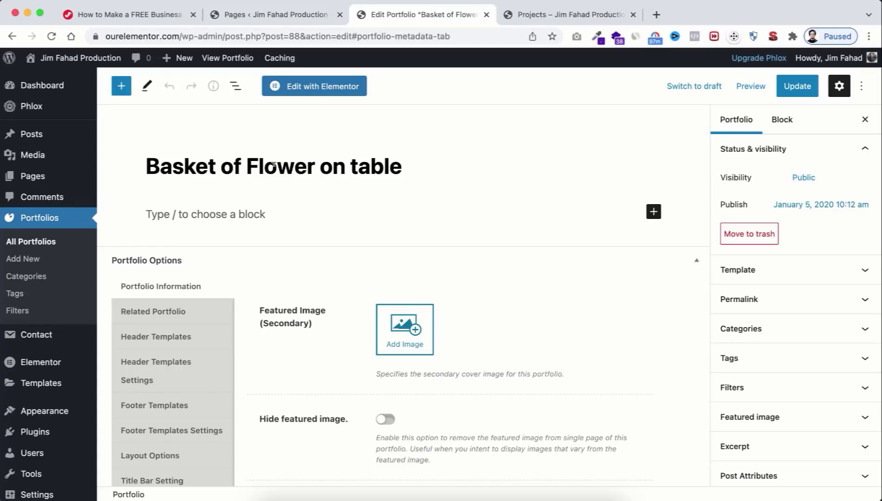
pyautogui.tripleClick(264, 165)
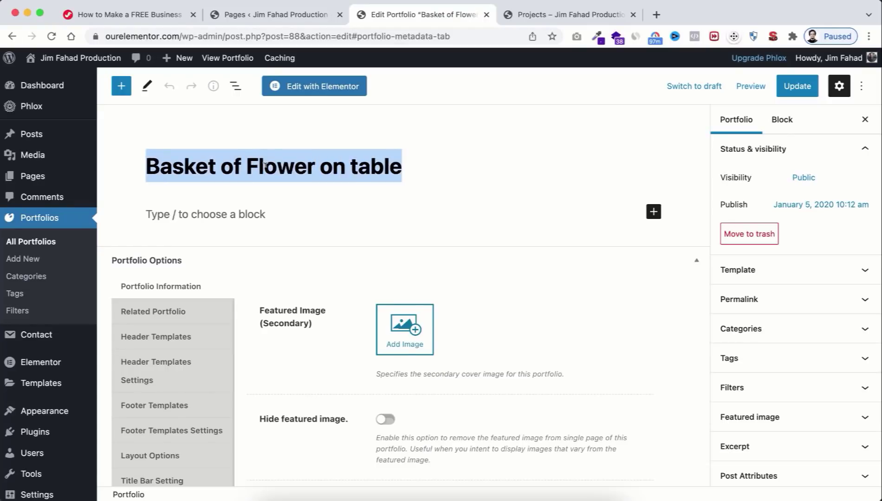
pyautogui.write('Shopbolt ')
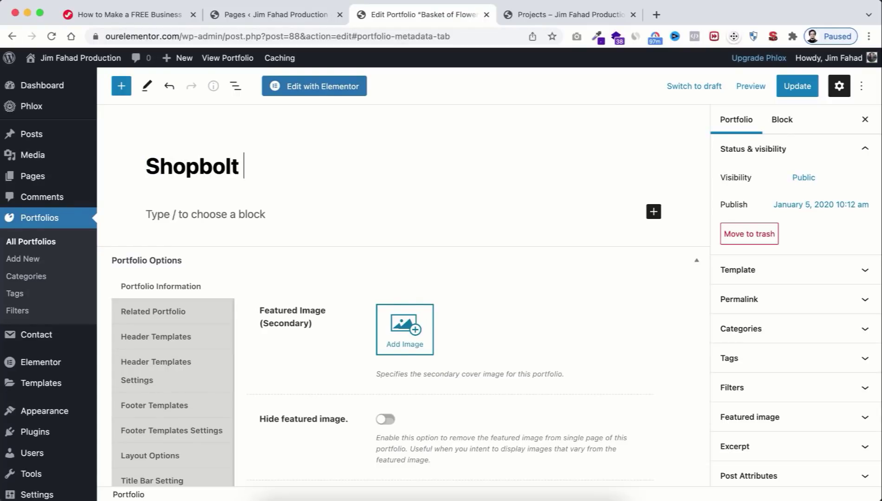
pyautogui.write('Web App')
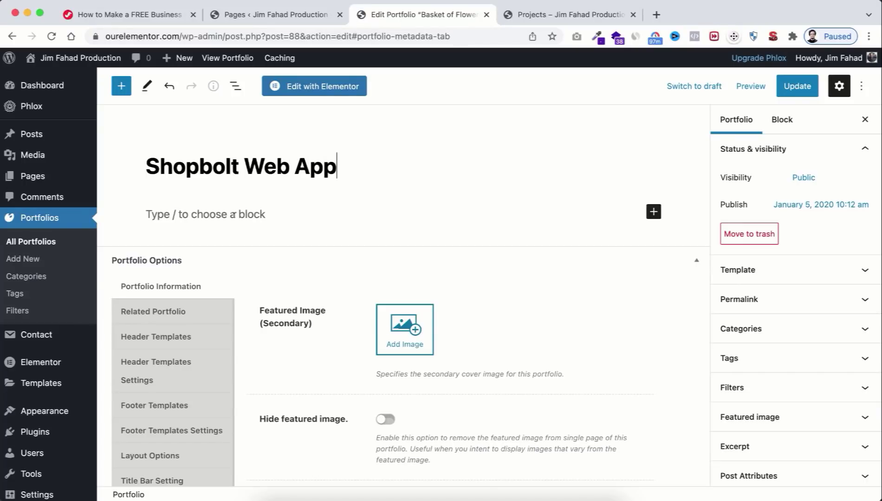
pyautogui.click(228, 213)
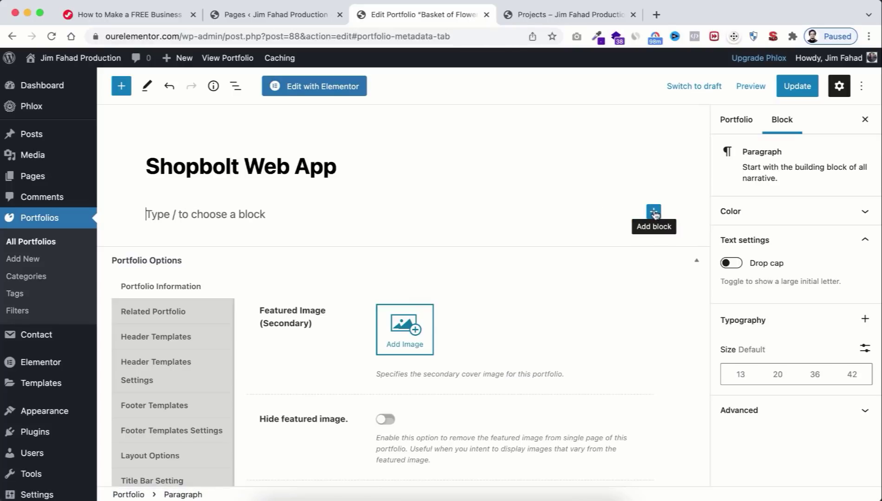
# Add an H2 heading reading 'SHOPBOLT CASE STUDY' below the title
pyautogui.click(654, 212)
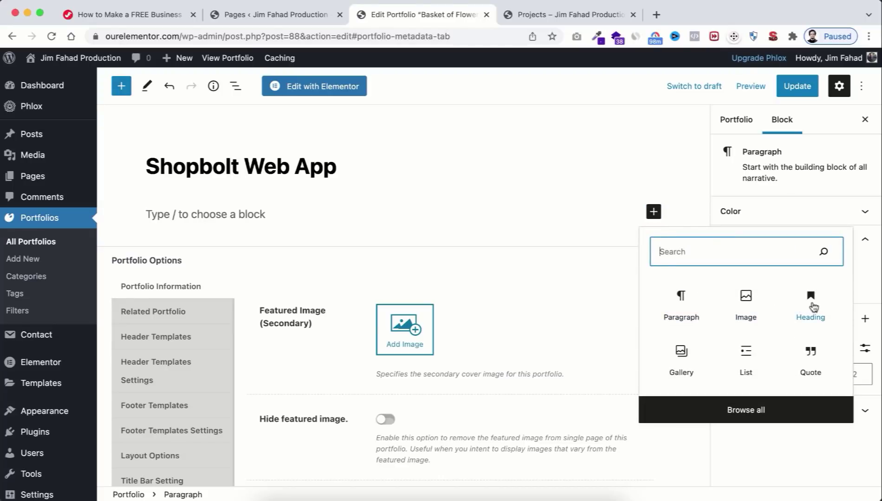
pyautogui.click(811, 304)
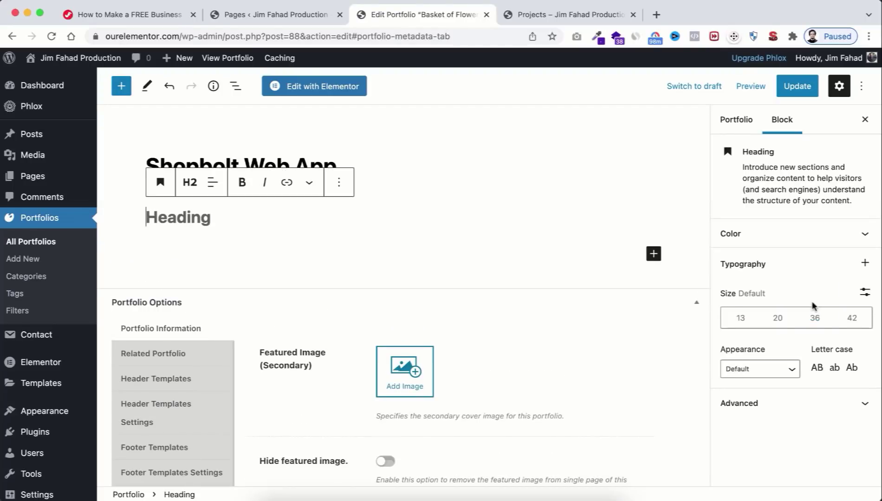
pyautogui.write('SHOPBOL')
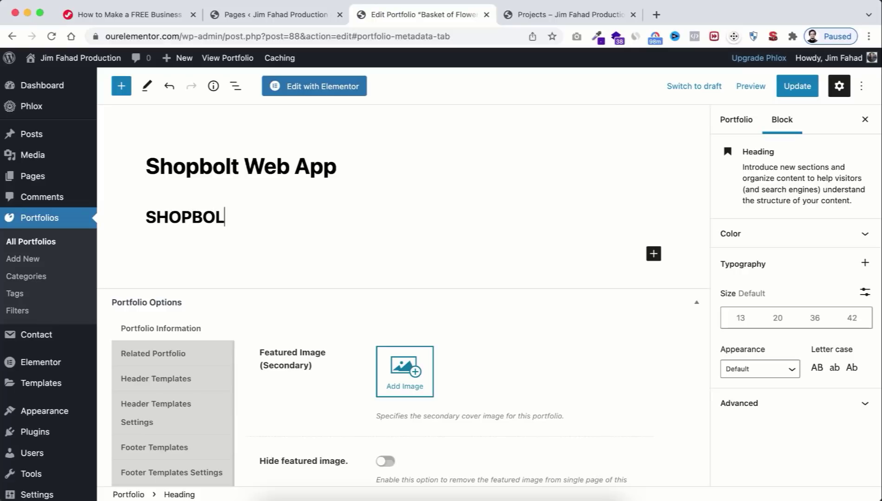
pyautogui.write('T CASE STUDY')
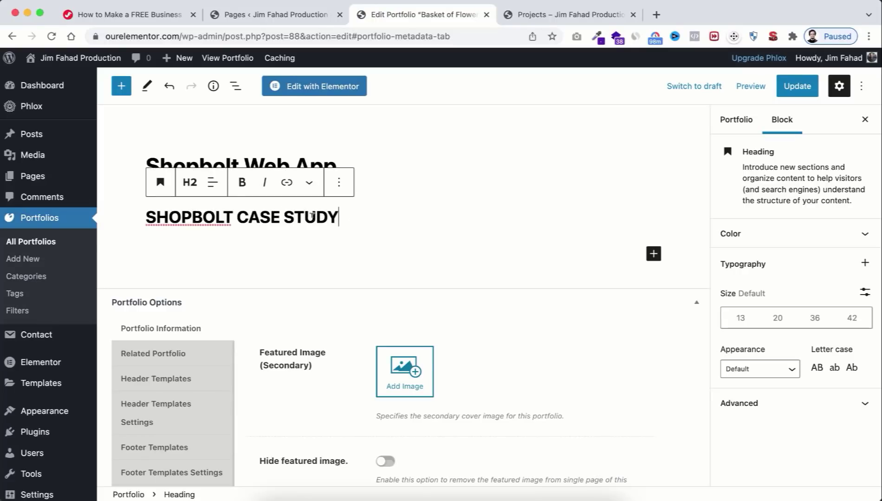
pyautogui.click(190, 184)
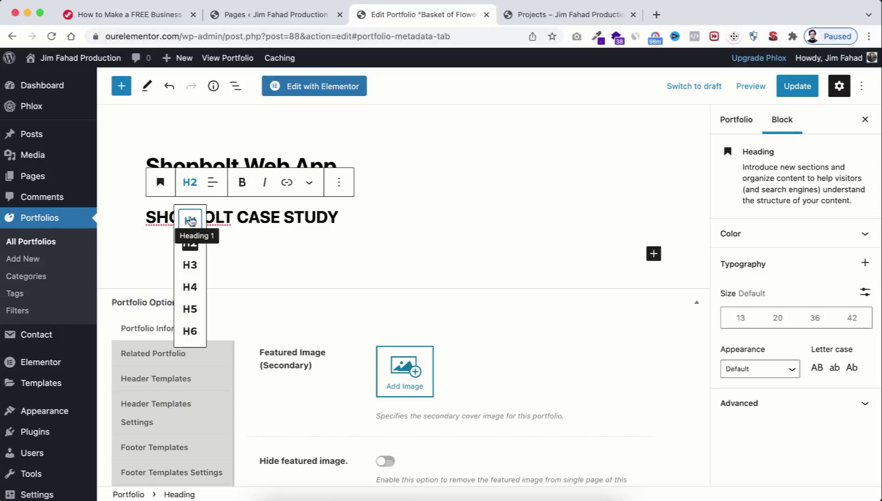
pyautogui.click(190, 242)
pyautogui.click(350, 215)
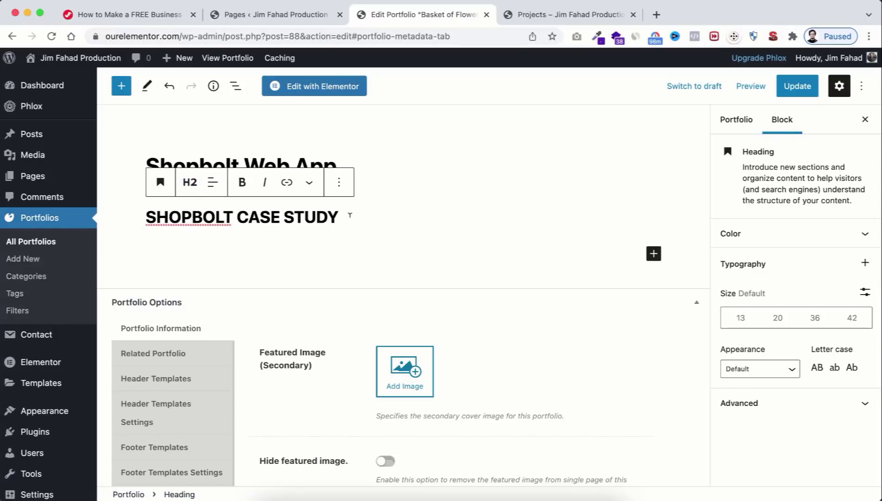
# Paste the three case-study paragraphs, ending 'Results? Sales increase of 70%.', below the heading
pyautogui.press('Return')
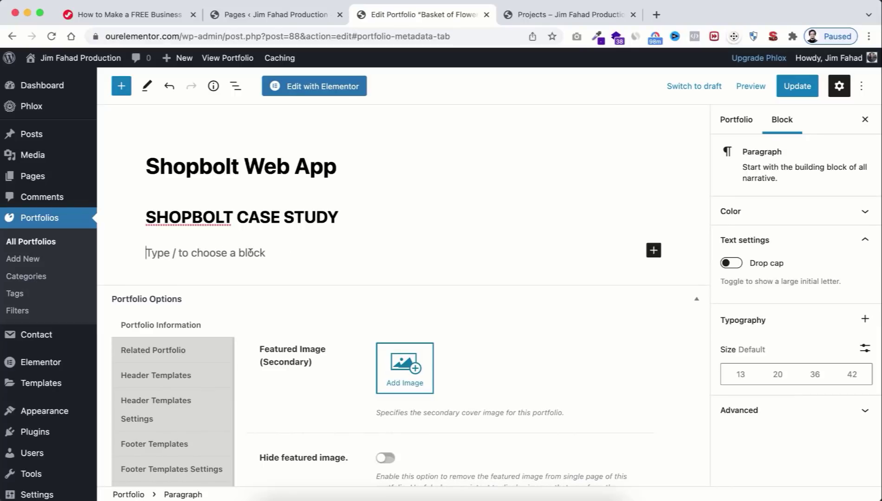
pyautogui.write('jijsdsdjh jshdjkshdkjhs')
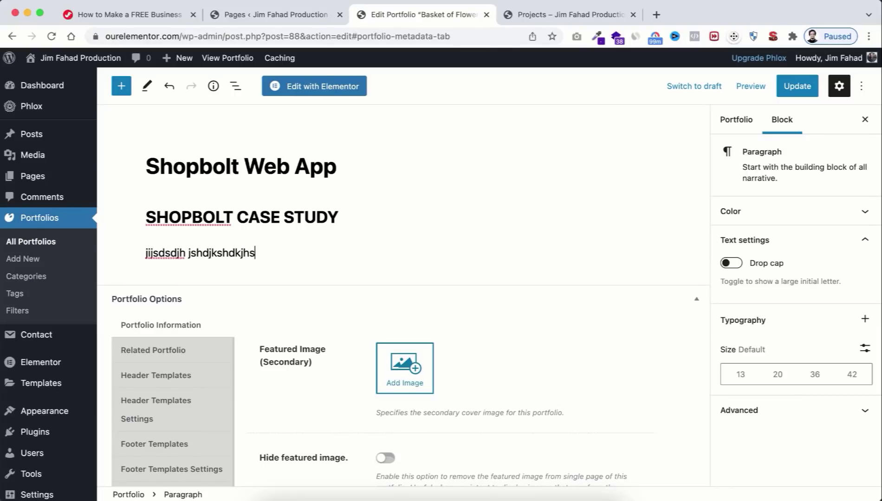
pyautogui.press('BackSpace')
pyautogui.press('BackSpace')
pyautogui.press('BackSpace')
pyautogui.press('BackSpace')
pyautogui.press('BackSpace')
pyautogui.press('BackSpace')
pyautogui.press('BackSpace')
pyautogui.press('BackSpace')
pyautogui.press('BackSpace')
pyautogui.press('BackSpace')
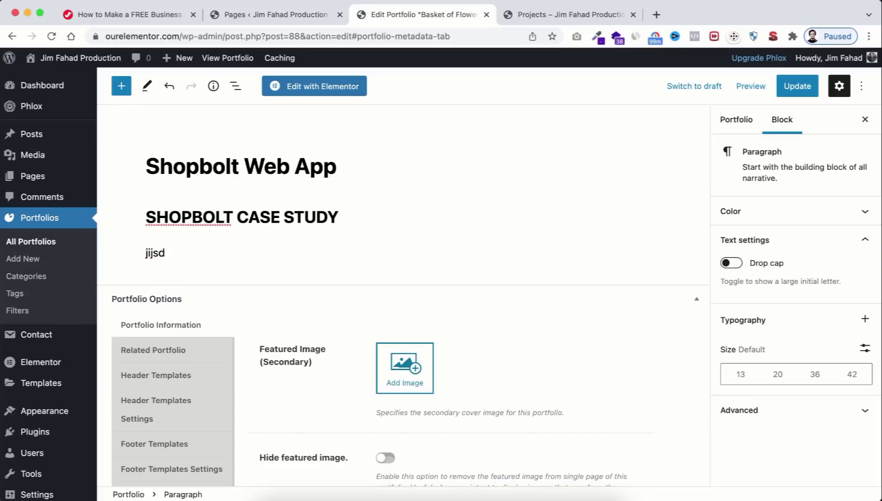
pyautogui.press('BackSpace')
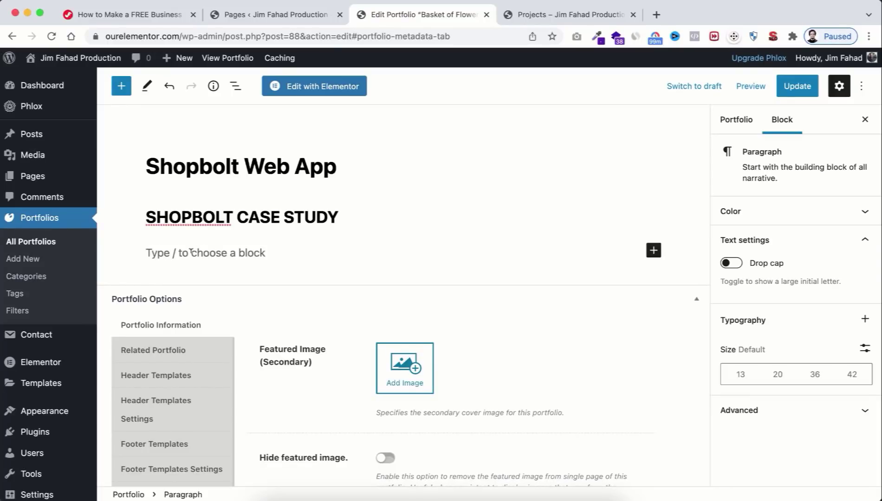
pyautogui.press('super+v')
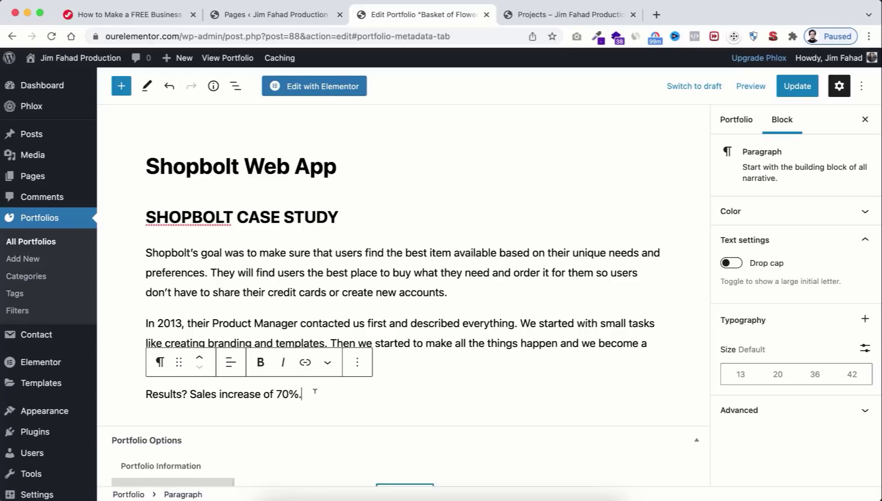
pyautogui.press('Return')
pyautogui.press('Return')
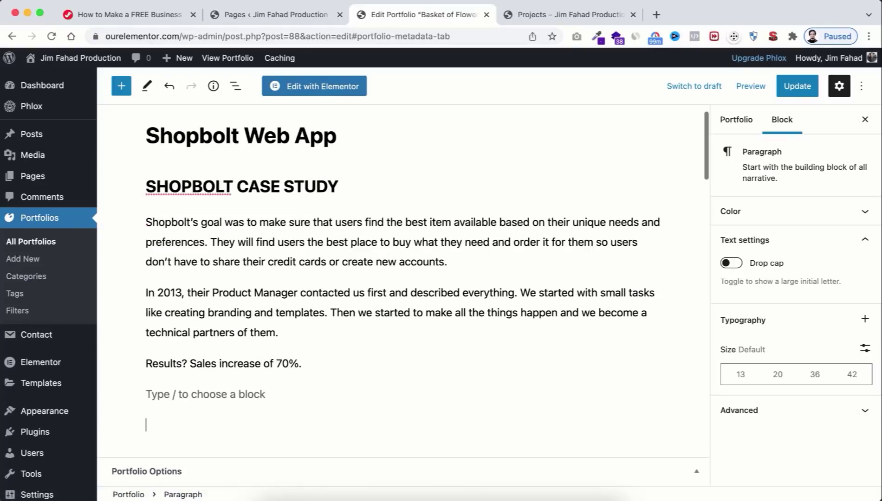
pyautogui.scroll(-1, 277, 448)
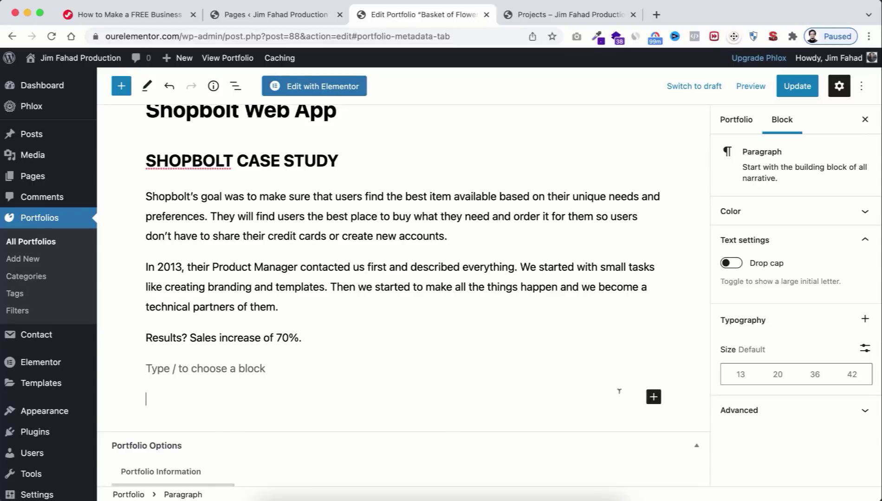
# Insert an image block with the SINGLE-portfolio screenshot uploaded from the PROJECTS folder
pyautogui.click(653, 397)
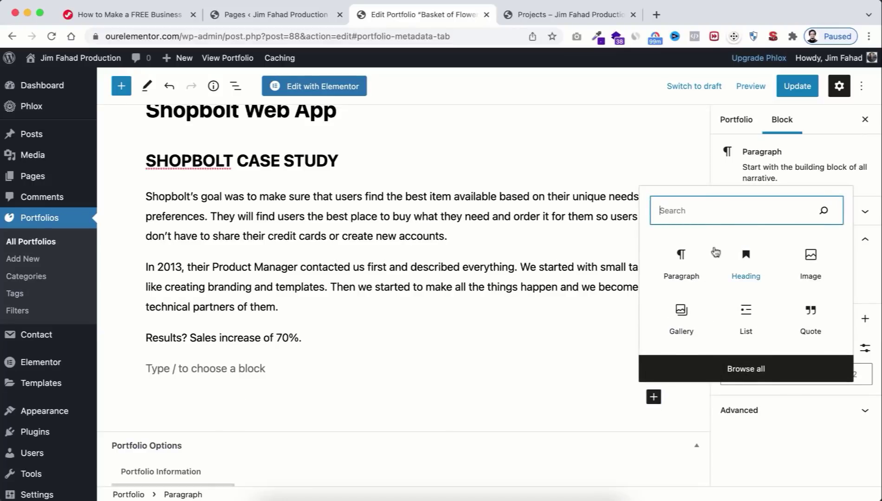
pyautogui.click(813, 261)
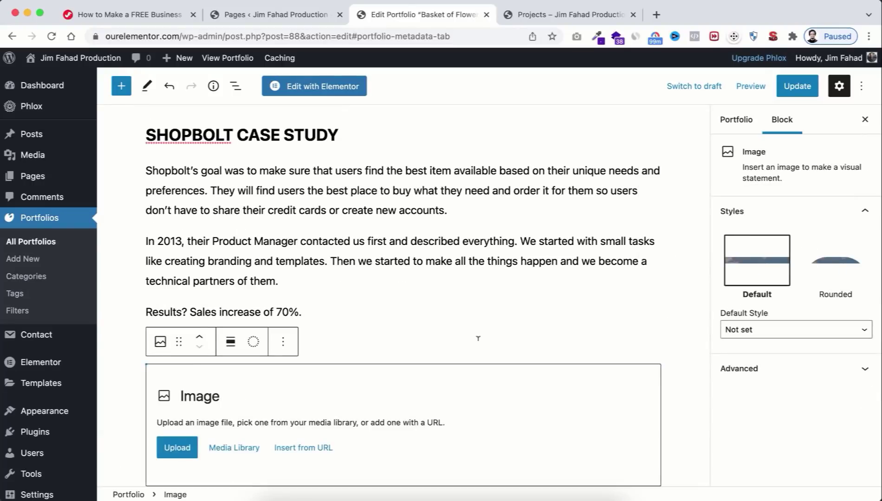
pyautogui.scroll(-3, 478, 338)
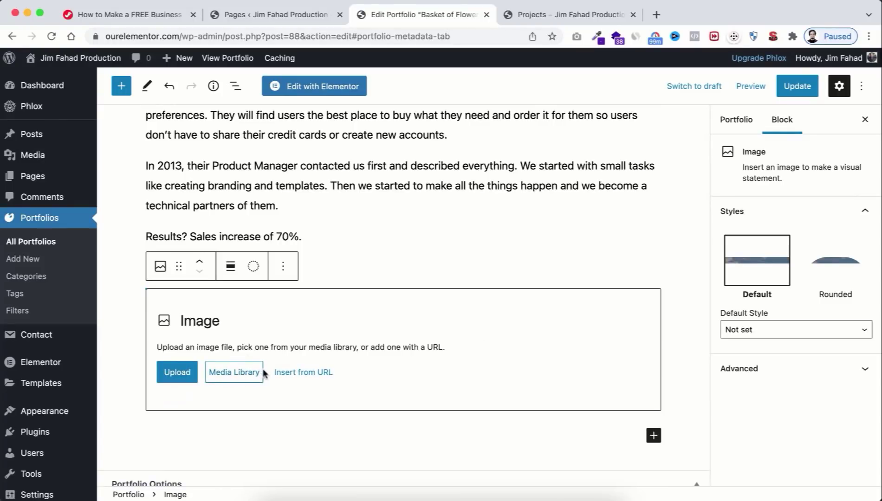
pyautogui.click(177, 377)
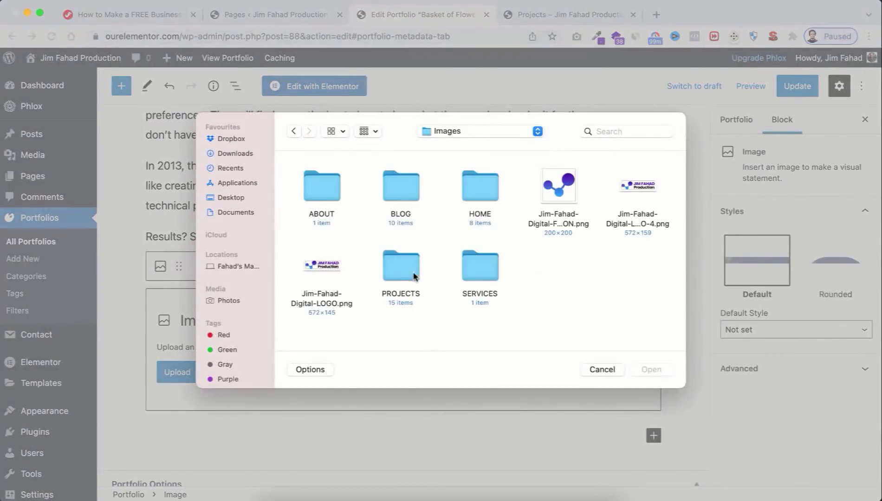
pyautogui.doubleClick(401, 269)
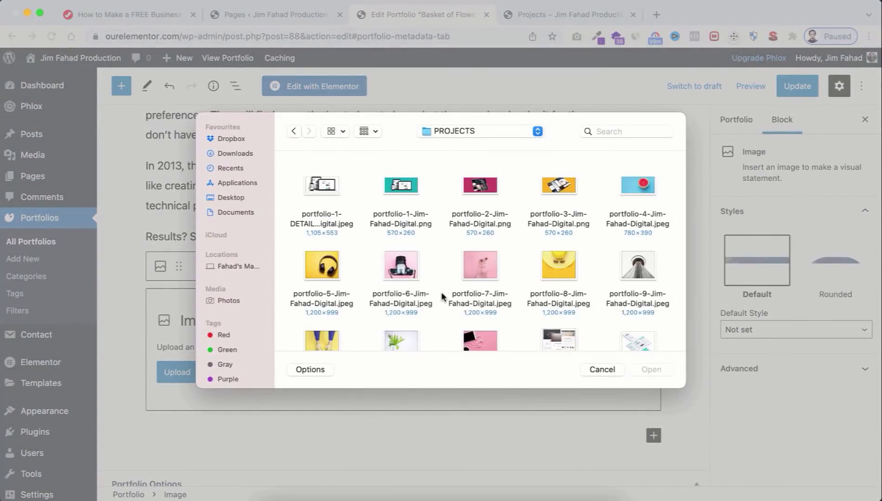
pyautogui.scroll(-3, 441, 296)
pyautogui.click(562, 297)
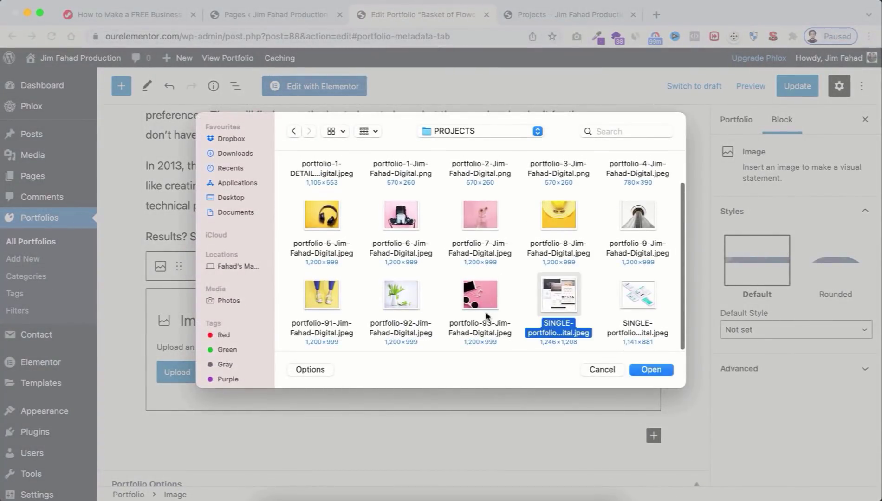
pyautogui.click(650, 370)
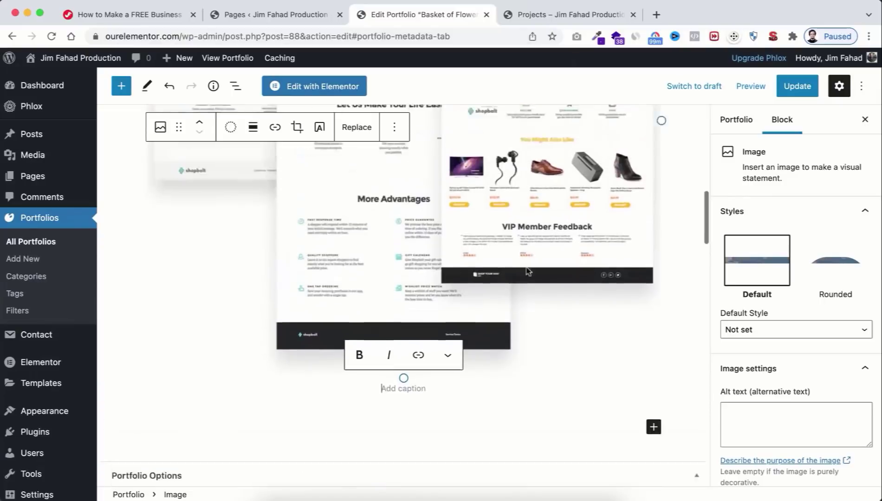
pyautogui.scroll(5, 526, 270)
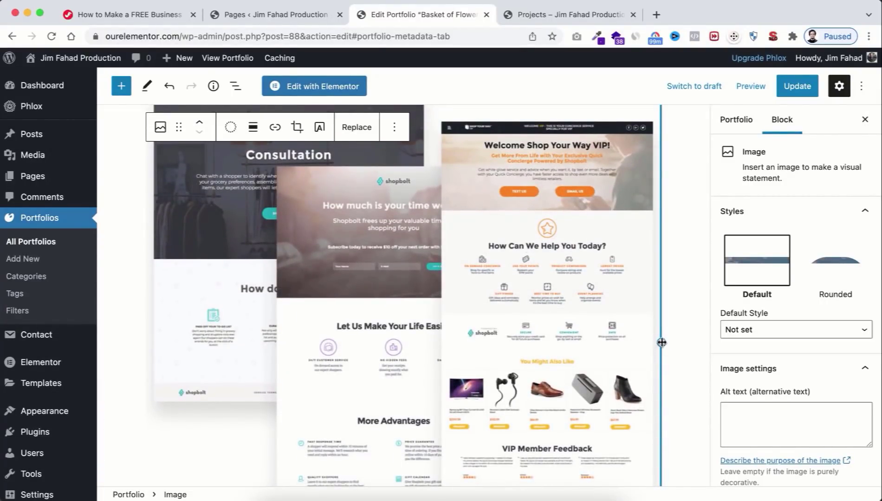
# Shrink the Shopbolt mockup image to a narrower width and centre-align it
pyautogui.moveTo(661, 342); pyautogui.dragTo(504, 287)
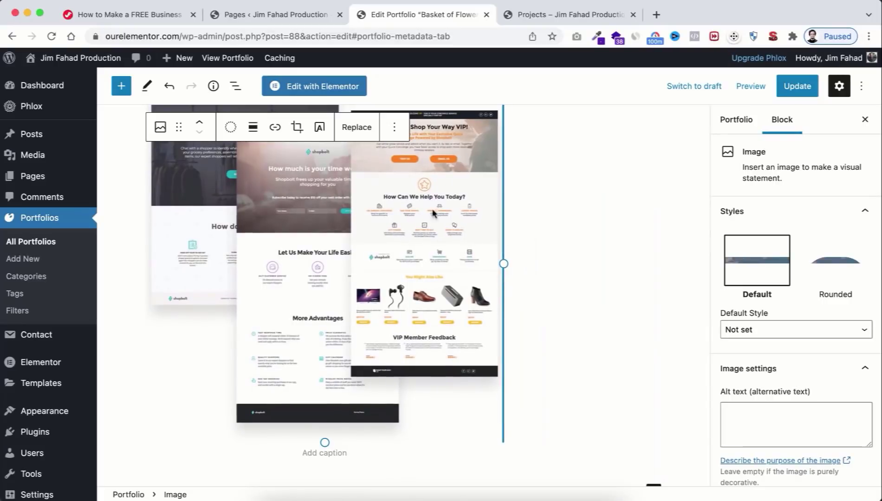
pyautogui.click(253, 130)
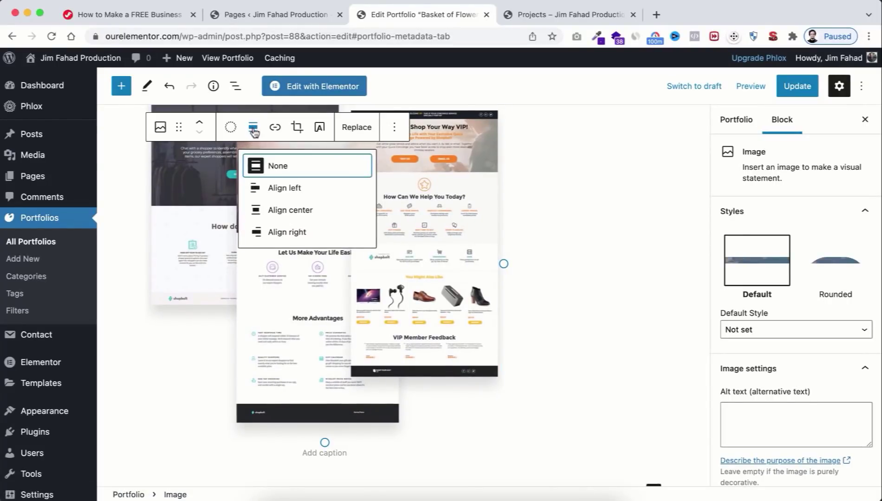
pyautogui.click(290, 210)
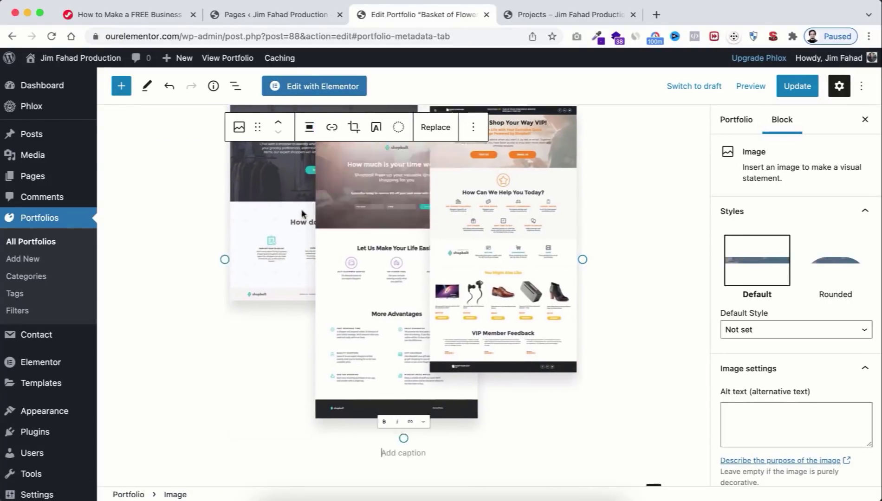
pyautogui.scroll(3, 390, 248)
pyautogui.scroll(-5, 390, 248)
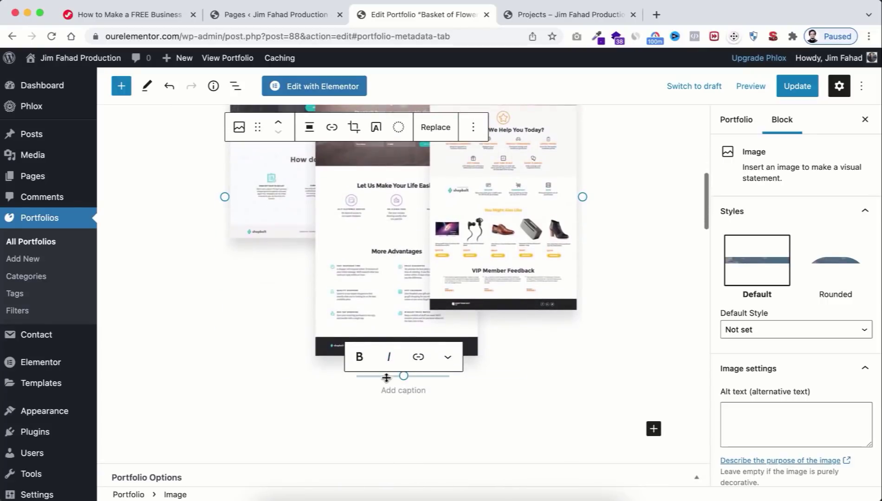
# Paste the 'CUSTOM DESIGN WE KNOW WHAT MATTERS' heading and paragraphs below the image
pyautogui.press('Return')
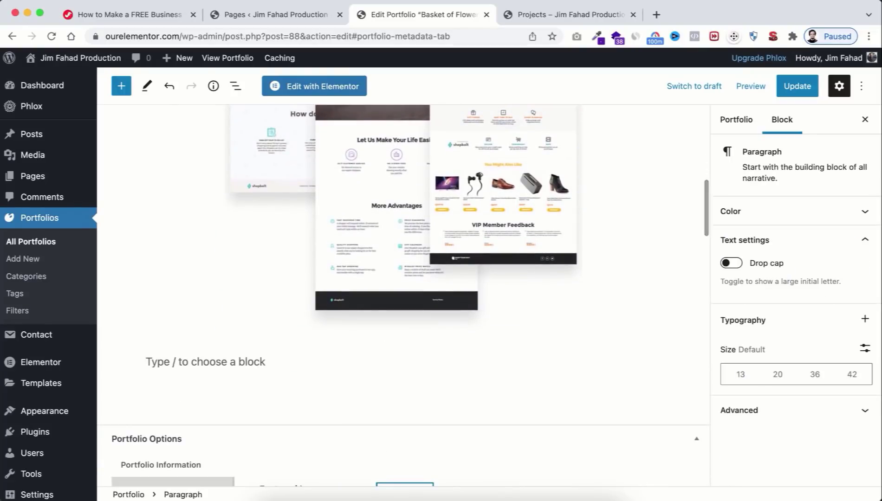
pyautogui.press('Return')
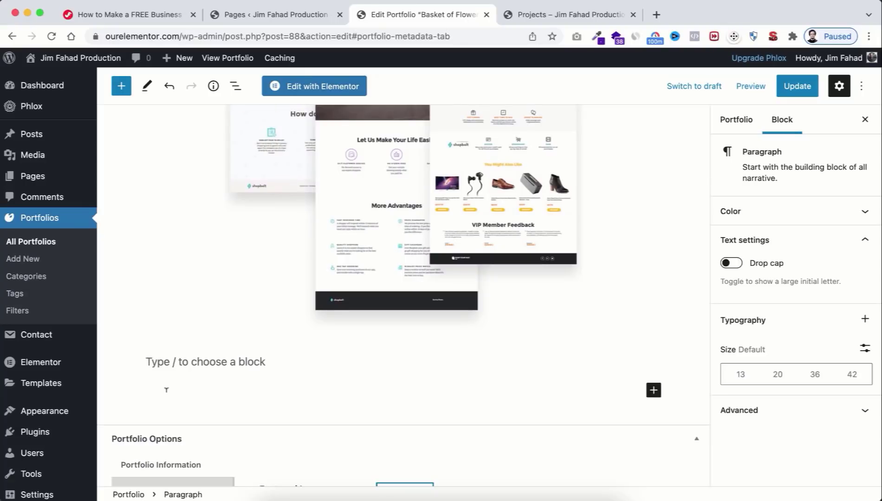
pyautogui.press('super+v')
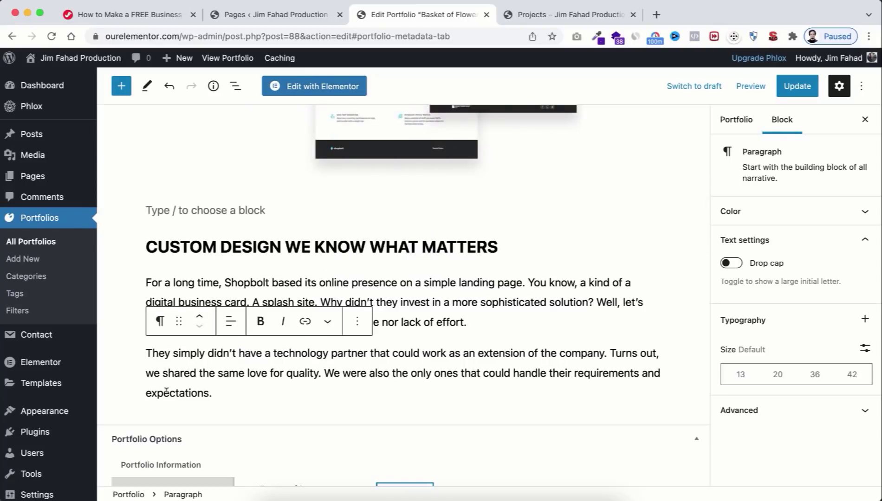
pyautogui.press('Return')
pyautogui.press('Return')
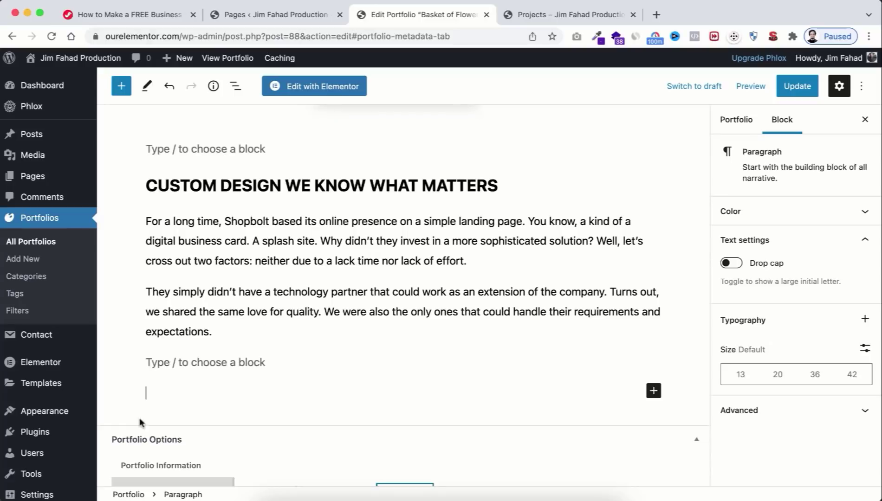
# Add an image block with the uploaded phone-mockup portfolio image
pyautogui.click(653, 391)
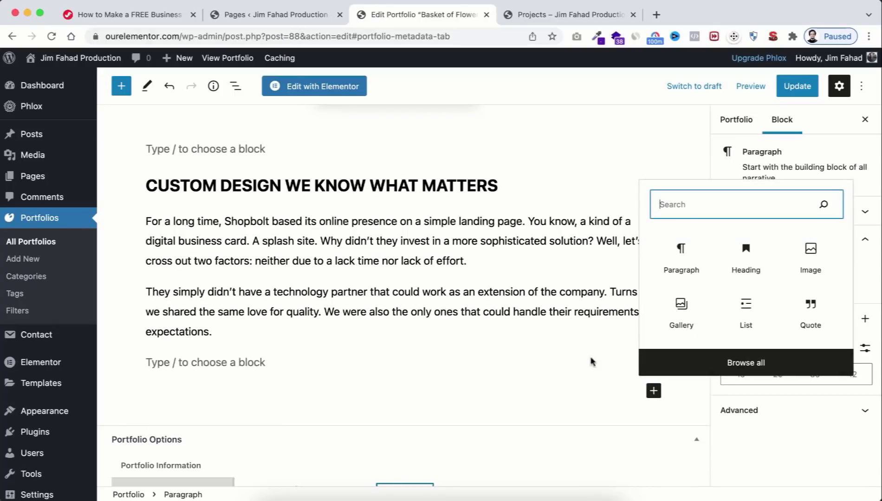
pyautogui.click(817, 260)
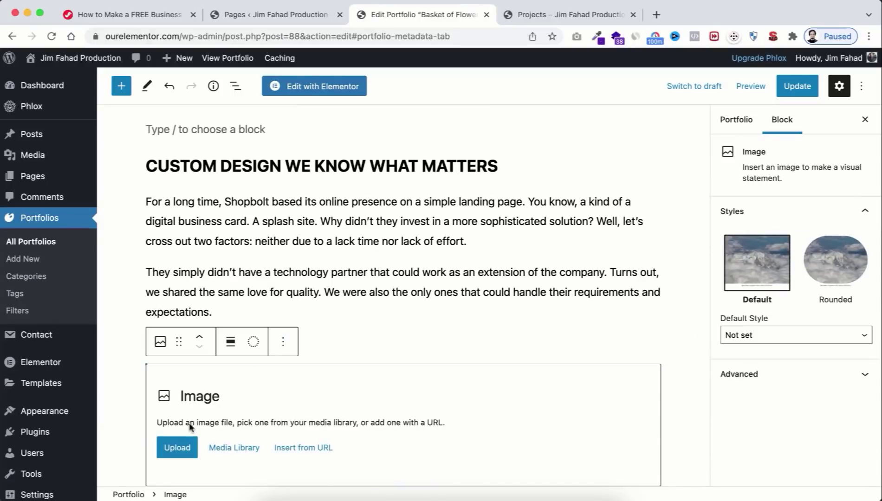
pyautogui.click(178, 447)
pyautogui.scroll(-3, 548, 301)
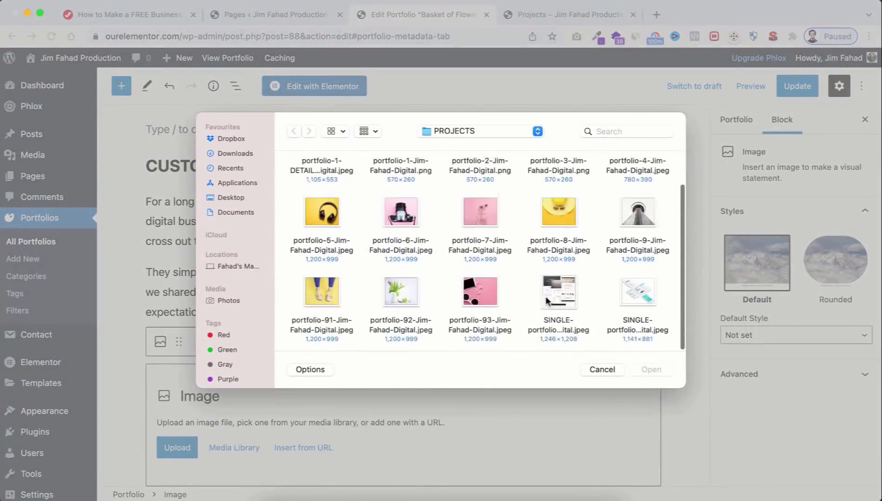
pyautogui.click(648, 301)
pyautogui.click(650, 370)
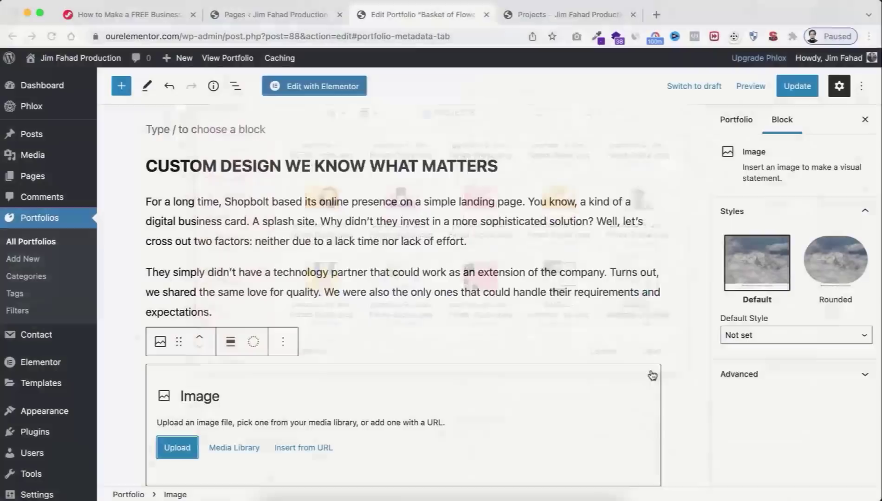
pyautogui.scroll(5, 559, 290)
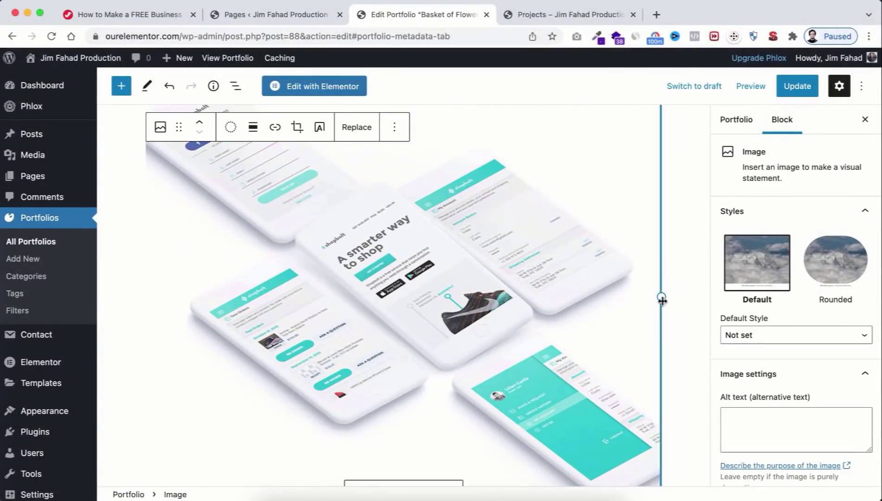
# Shrink the phone-mockup image and centre-align it in the content
pyautogui.moveTo(660, 297); pyautogui.dragTo(464, 266)
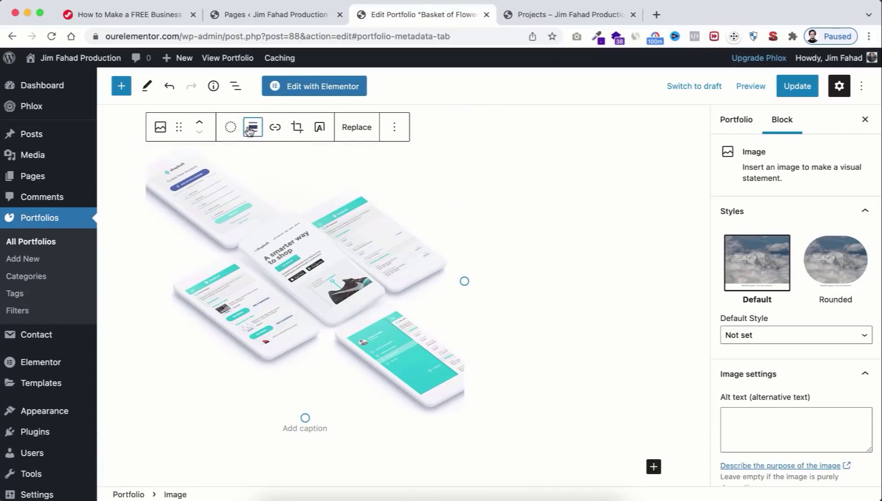
pyautogui.click(252, 127)
pyautogui.click(293, 209)
pyautogui.click(404, 433)
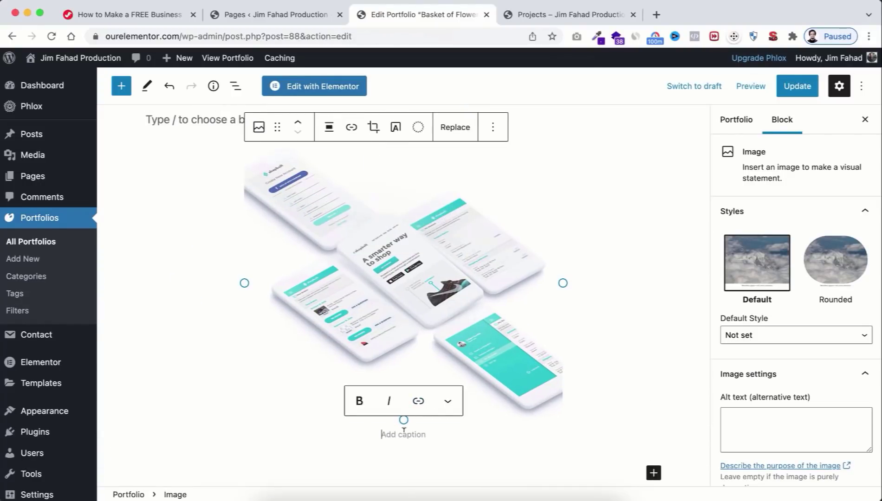
pyautogui.scroll(-1, 396, 436)
# Paste the 'GOLDEN REDESIGN THIS IS HOW WE DID IT' heading and usability-audit paragraph below the phone image
pyautogui.press('Return')
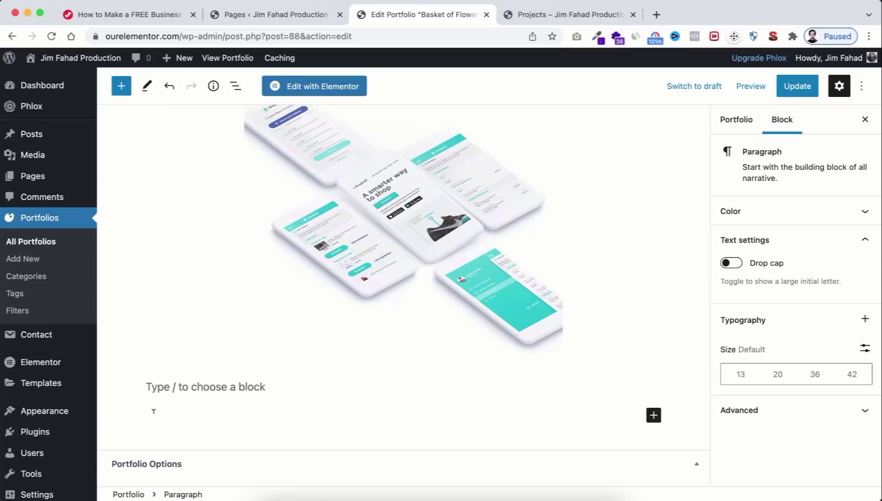
pyautogui.write('HOW WE DID IT Usability audits are the foundation of everything we do. Recognizing key areas for content and making them more accessible resulted in longer on-site visitor browsing times. The entire interface is setup as a flat, intuitive, and always visible navigation panel, which allows users to switch between sections easily.')
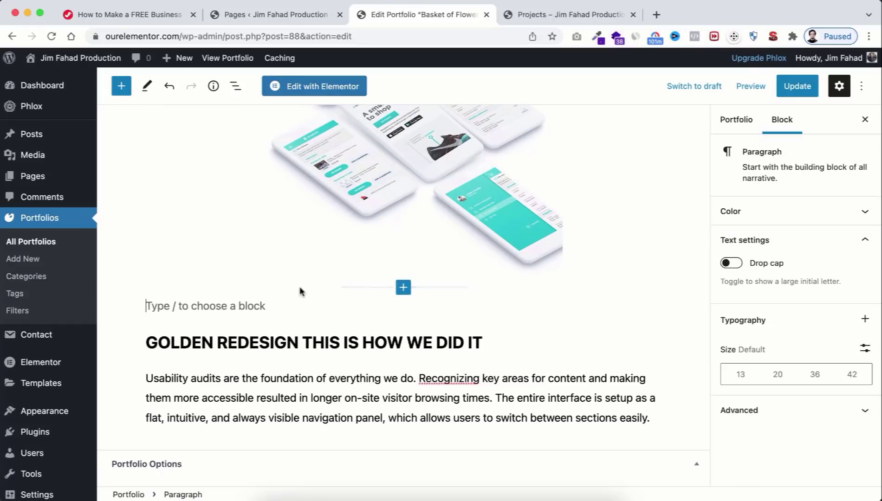
pyautogui.scroll(4, 298, 292)
pyautogui.scroll(7, 298, 292)
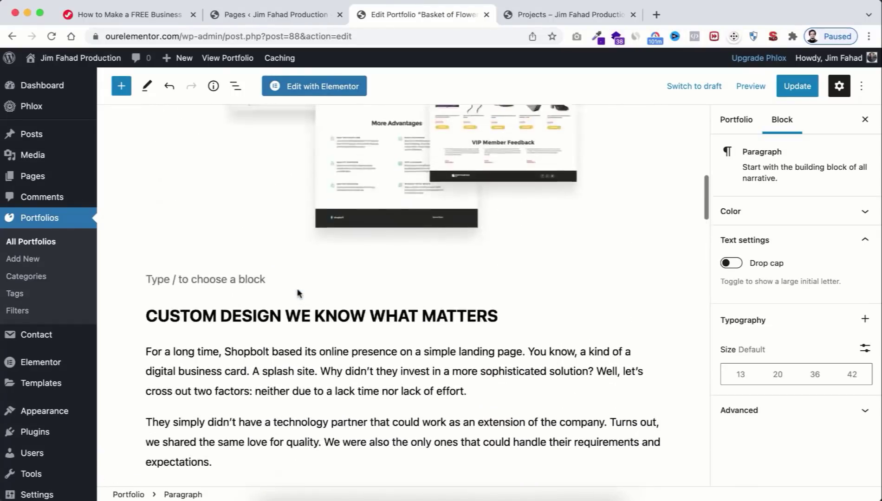
pyautogui.scroll(10, 297, 294)
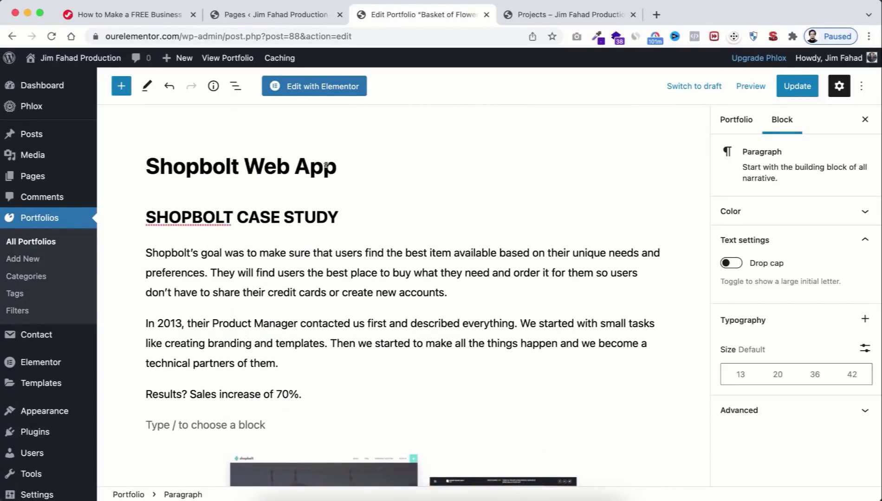
pyautogui.scroll(-15, 309, 295)
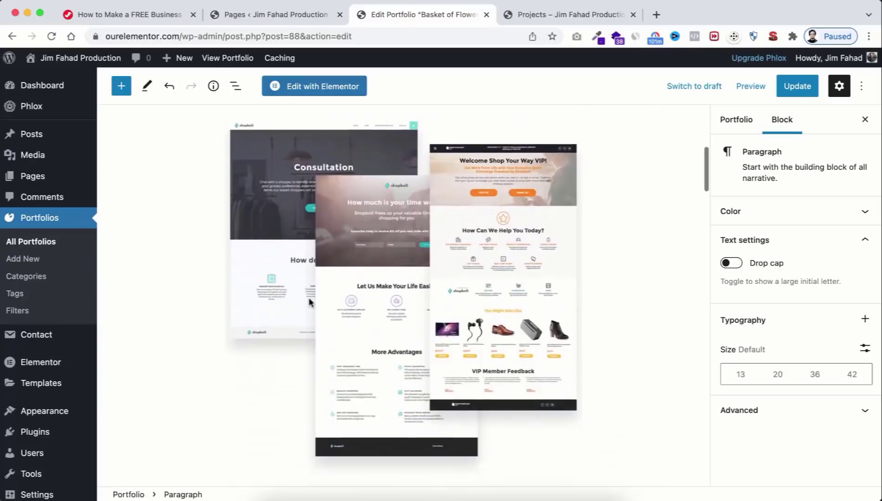
pyautogui.scroll(-5, 308, 301)
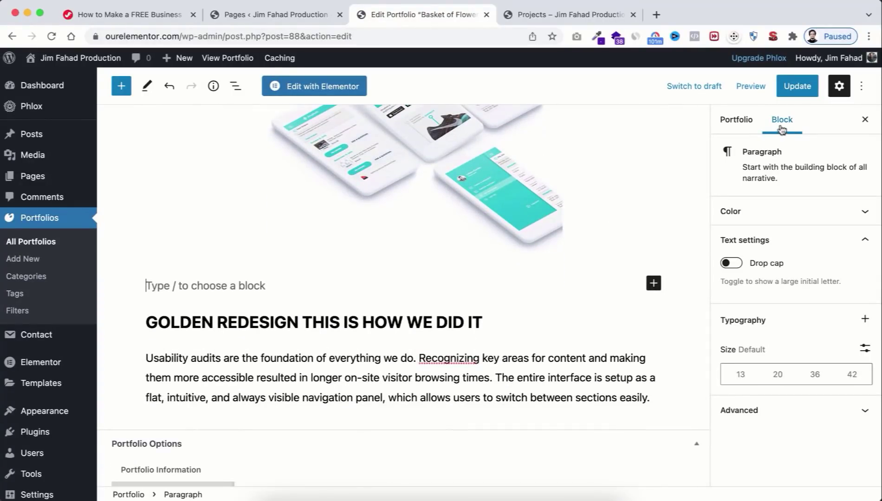
# Upload all the project images and set the teal portfolio-1 mockup as the featured image
pyautogui.click(737, 123)
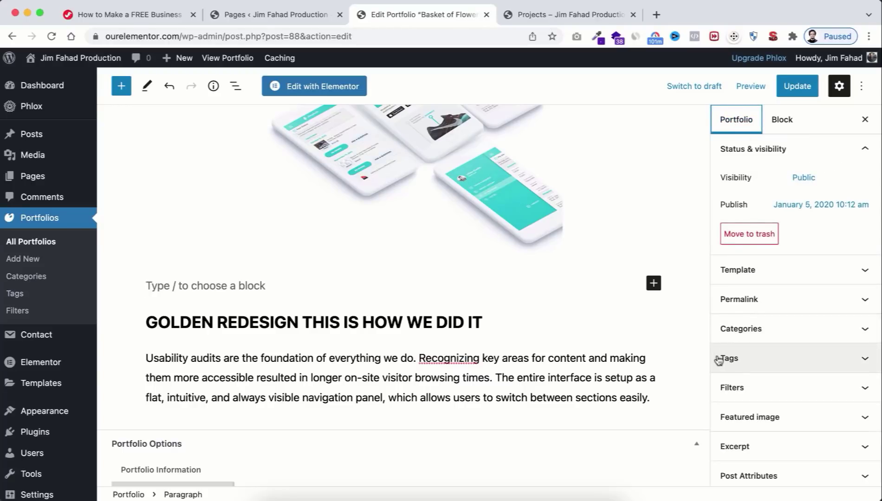
pyautogui.scroll(-1, 773, 356)
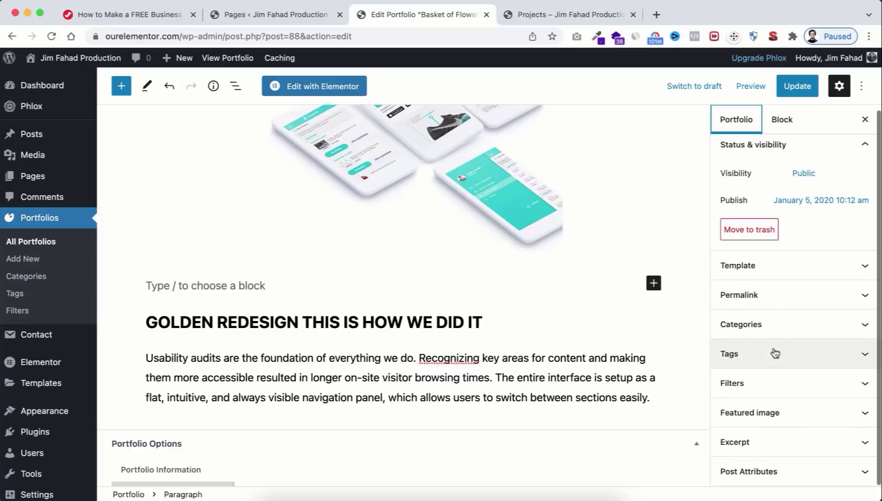
pyautogui.click(773, 414)
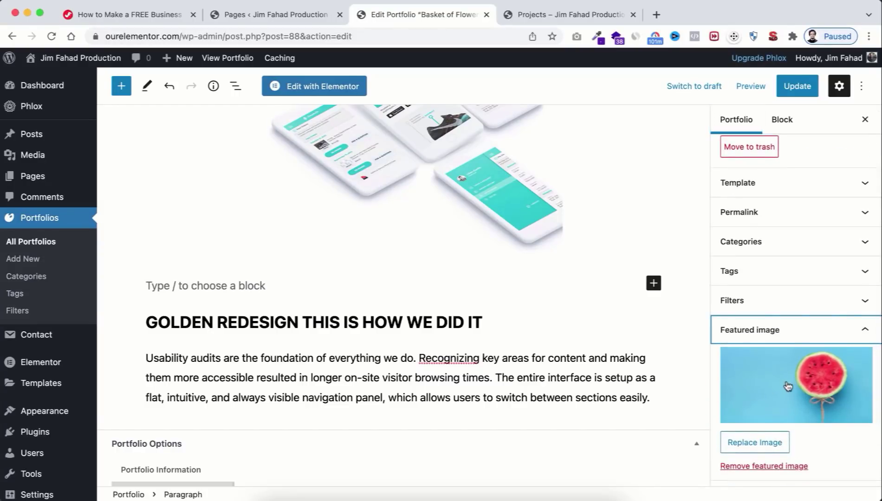
pyautogui.click(788, 386)
pyautogui.click(50, 109)
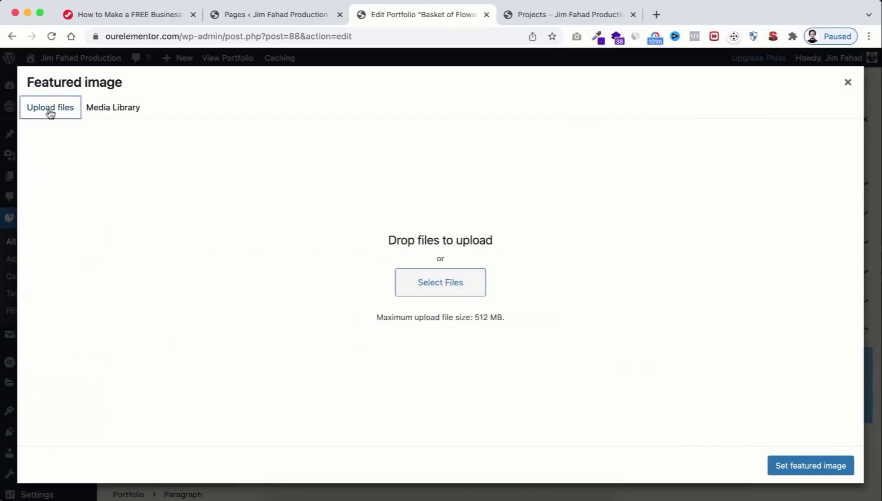
pyautogui.click(441, 282)
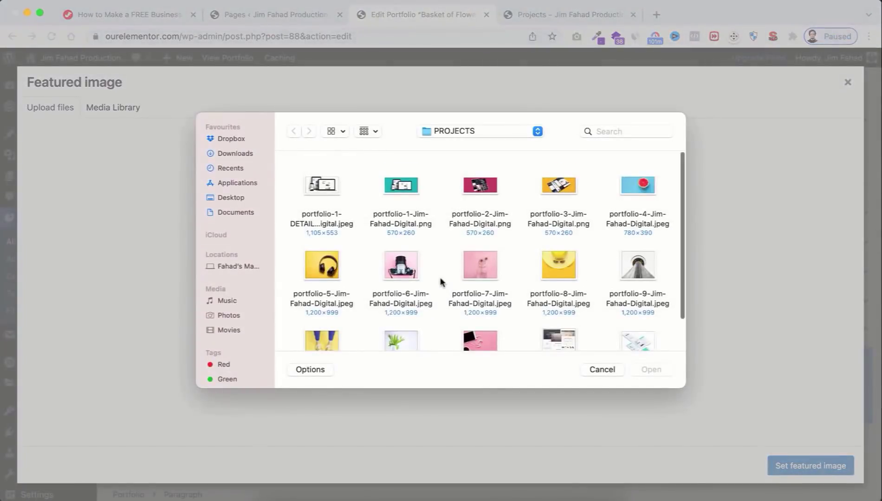
pyautogui.scroll(-3, 441, 284)
pyautogui.scroll(3, 388, 187)
pyautogui.moveTo(294, 179); pyautogui.dragTo(660, 340)
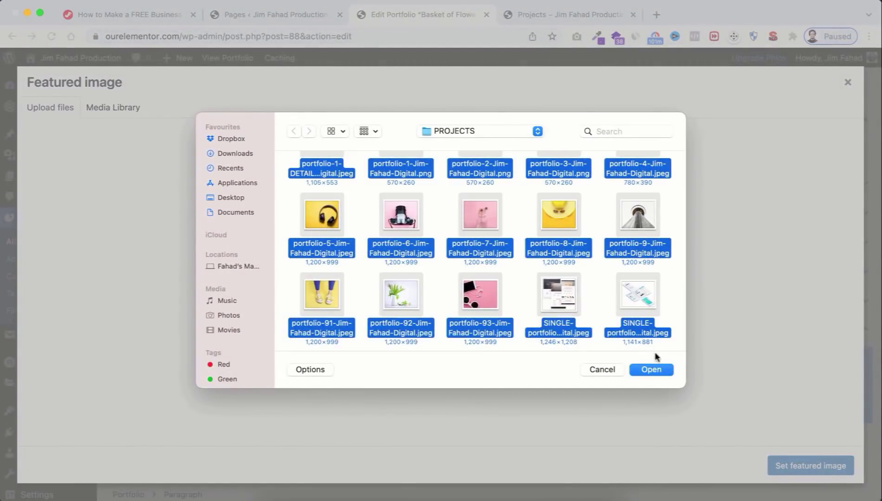
pyautogui.click(652, 369)
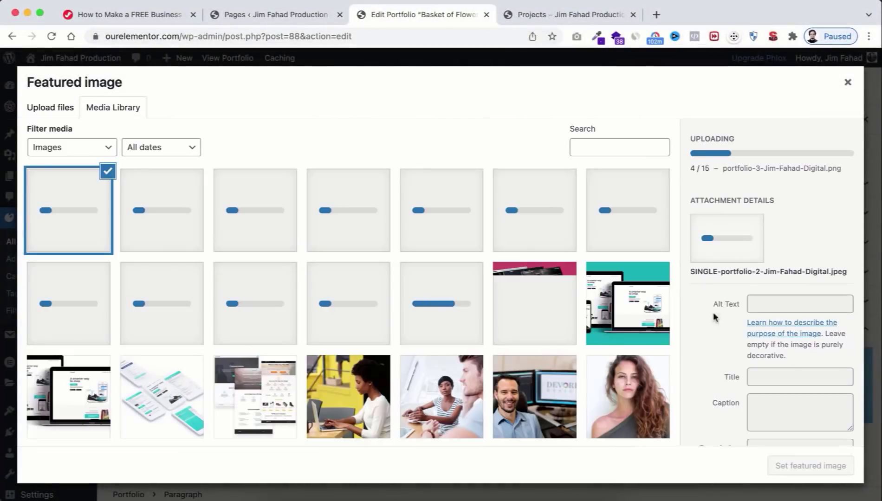
pyautogui.click(637, 307)
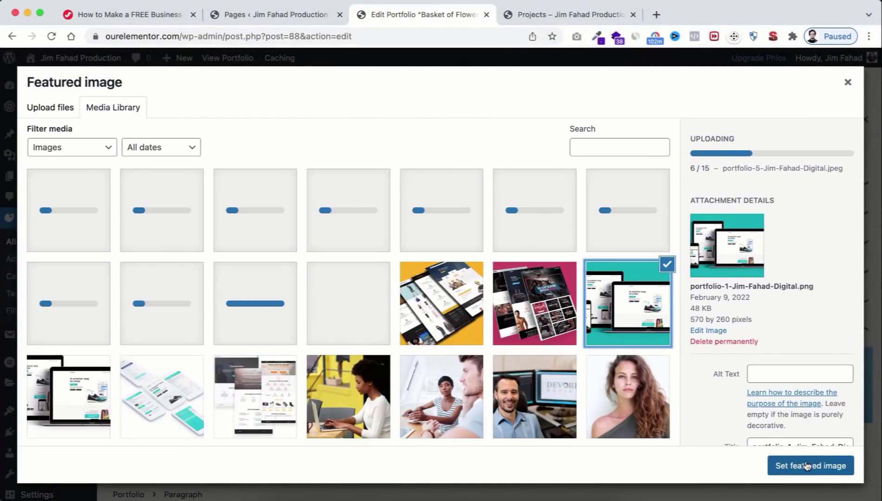
pyautogui.click(796, 472)
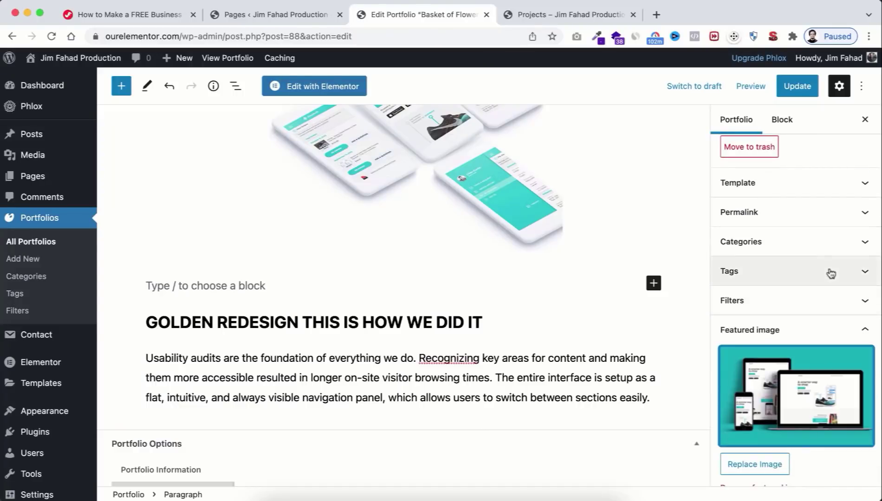
# Create and tick a new MOBILE APP portfolio category
pyautogui.click(778, 247)
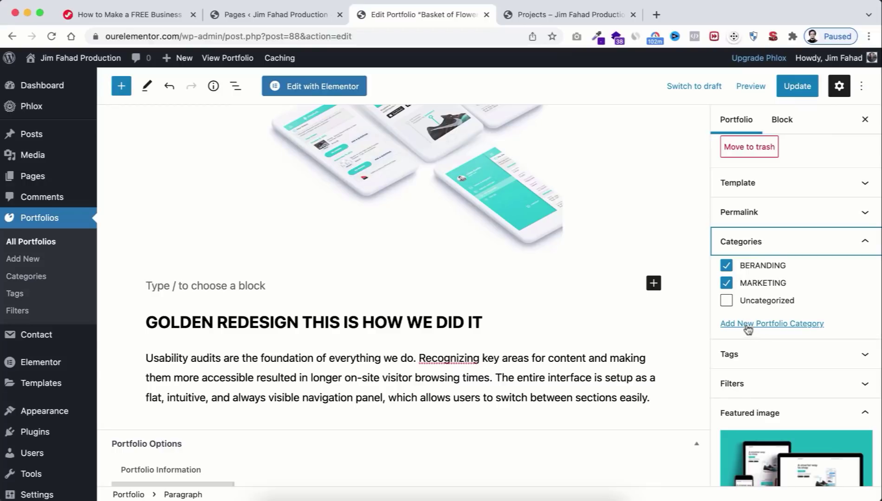
pyautogui.click(780, 325)
pyautogui.click(758, 351)
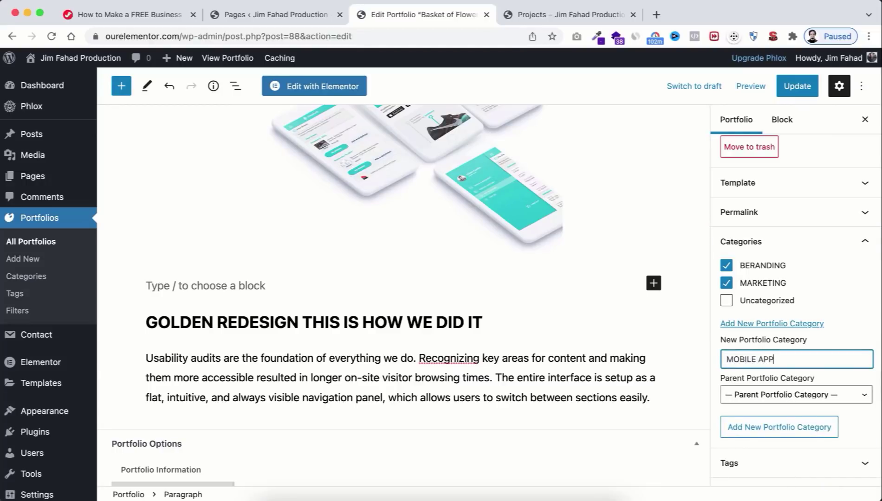
pyautogui.click(736, 429)
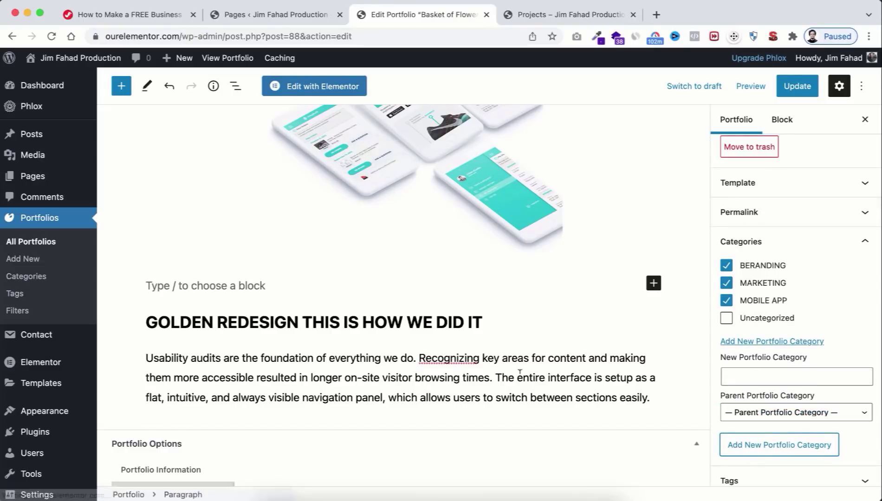
pyautogui.scroll(-6, 492, 423)
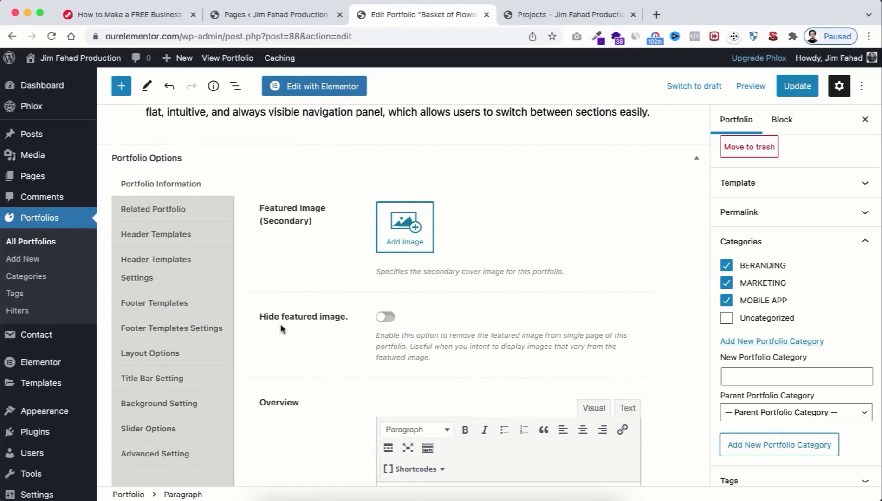
# Switch on Hide featured image and choose the image-on-top Info Layout
pyautogui.click(385, 319)
pyautogui.scroll(-10, 368, 377)
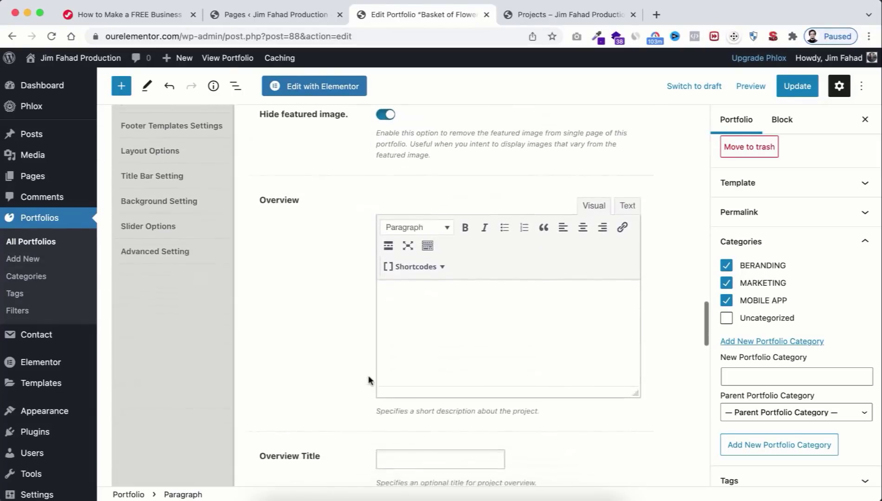
pyautogui.scroll(-5, 368, 378)
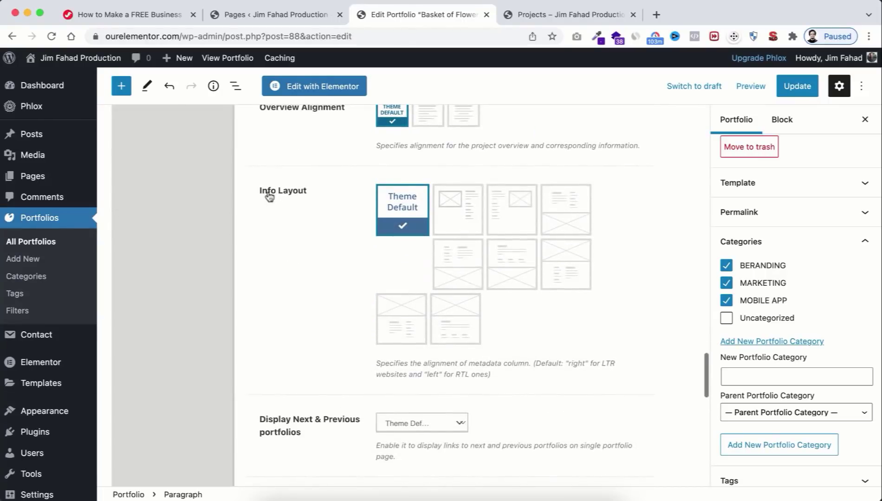
pyautogui.click(408, 321)
pyautogui.scroll(2, 407, 321)
pyautogui.scroll(-12, 399, 334)
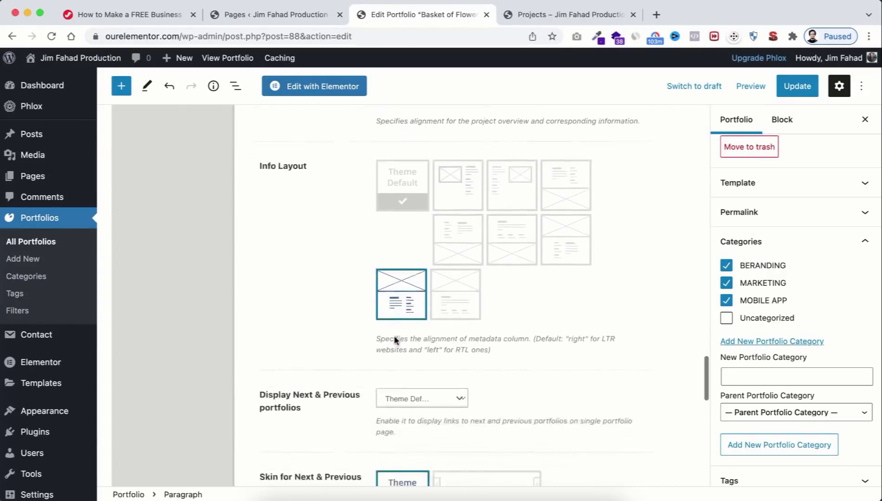
pyautogui.scroll(-2, 396, 342)
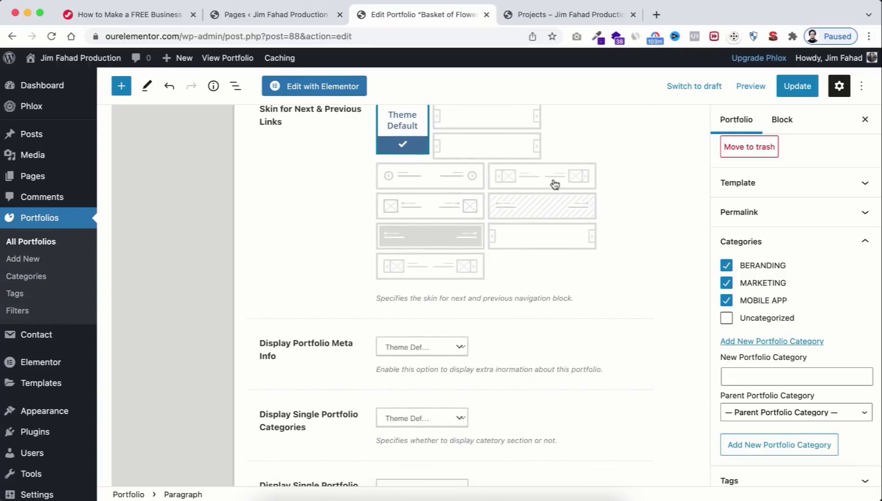
pyautogui.scroll(15, 555, 183)
pyautogui.scroll(10, 563, 177)
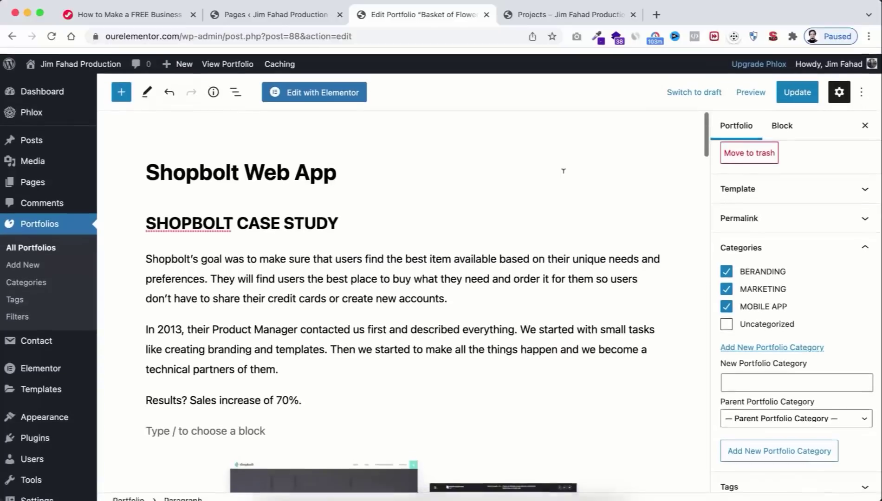
# Update the Shopbolt portfolio and open its live page in a new tab
pyautogui.click(797, 86)
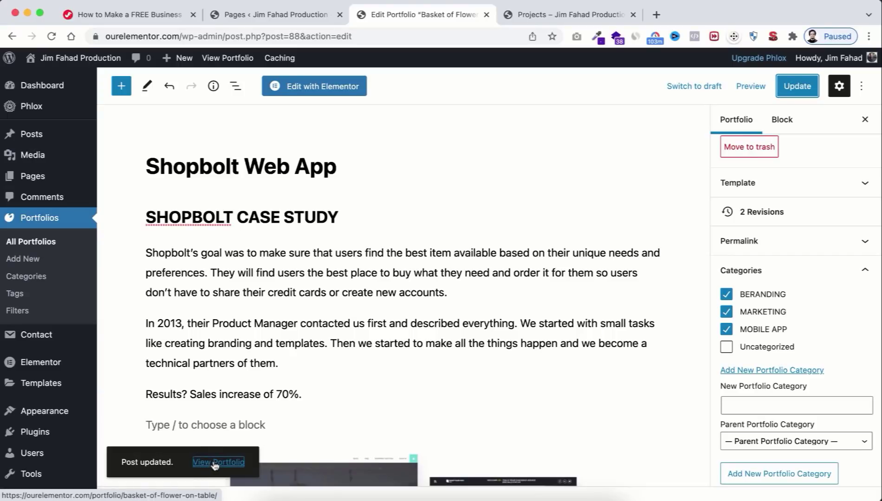
pyautogui.rightClick(213, 461)
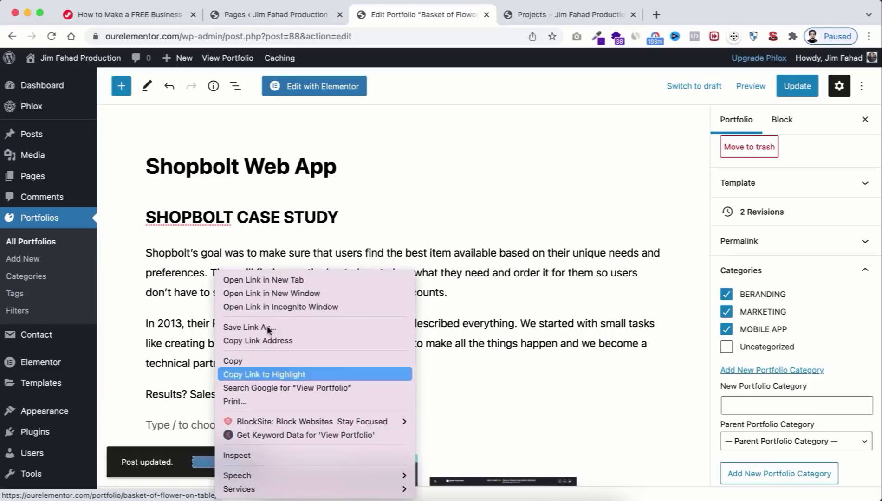
pyautogui.click(265, 278)
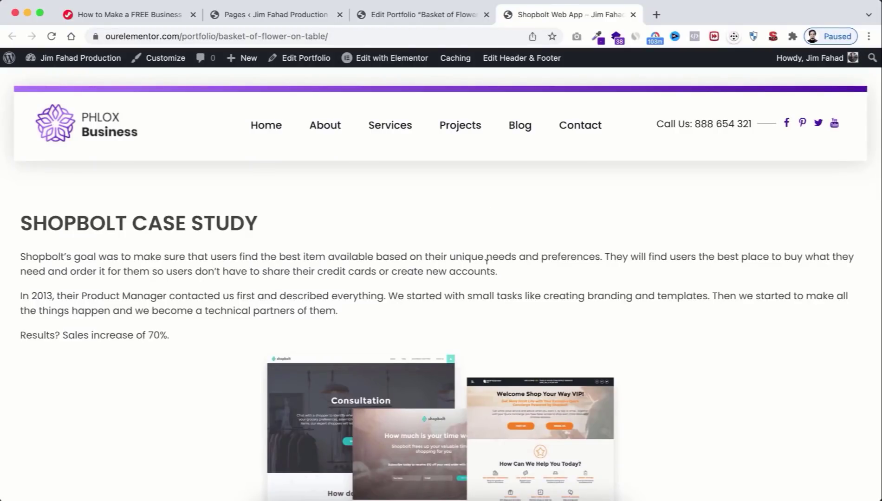
# Review the live Shopbolt case study page, selecting and then deselecting its first paragraph
pyautogui.scroll(-10, 492, 311)
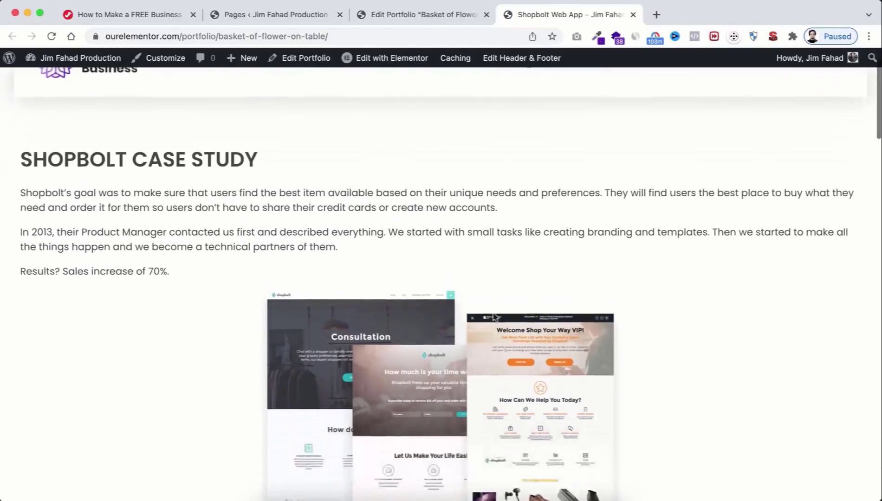
pyautogui.scroll(-10, 493, 316)
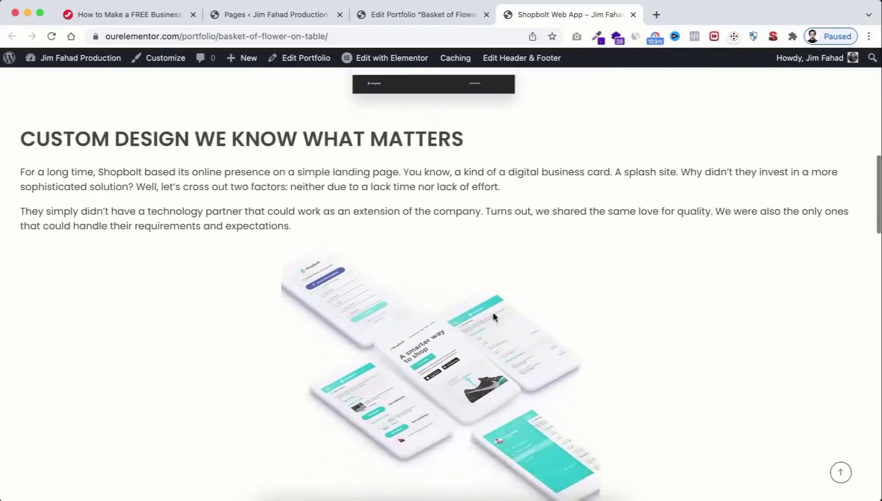
pyautogui.scroll(15, 493, 317)
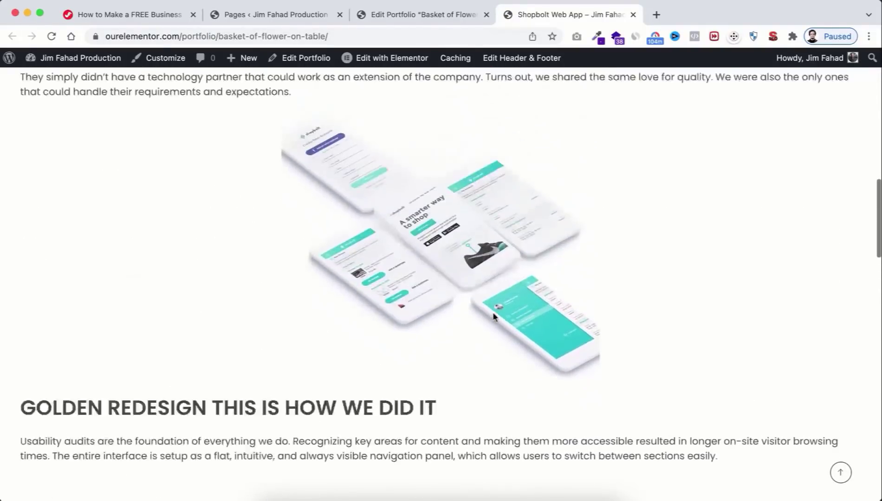
pyautogui.scroll(2, 493, 317)
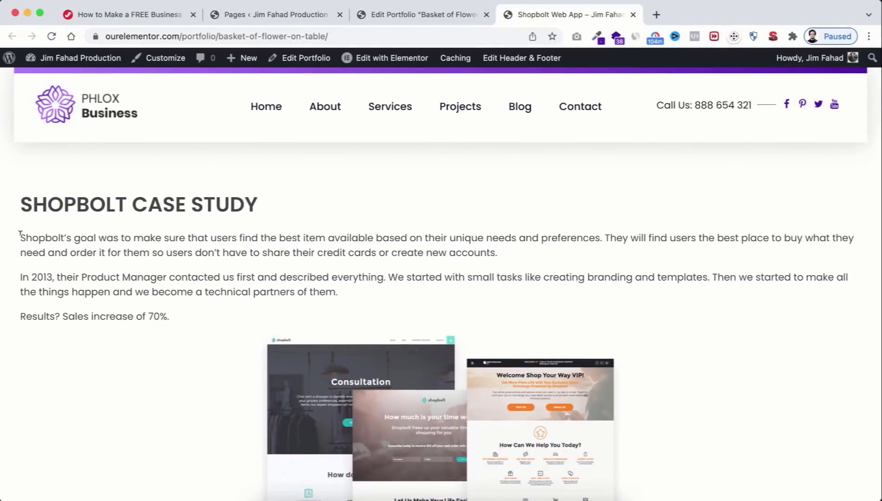
pyautogui.moveTo(20, 234); pyautogui.dragTo(860, 245)
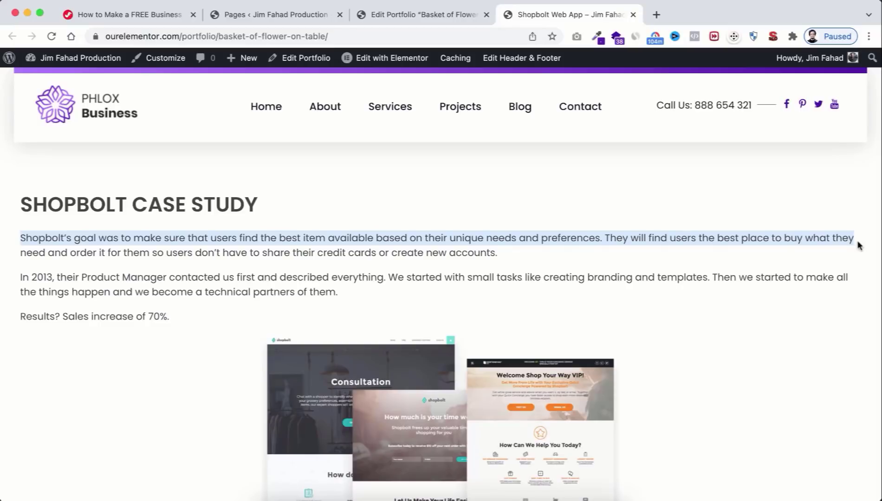
pyautogui.click(638, 277)
pyautogui.scroll(-3, 605, 276)
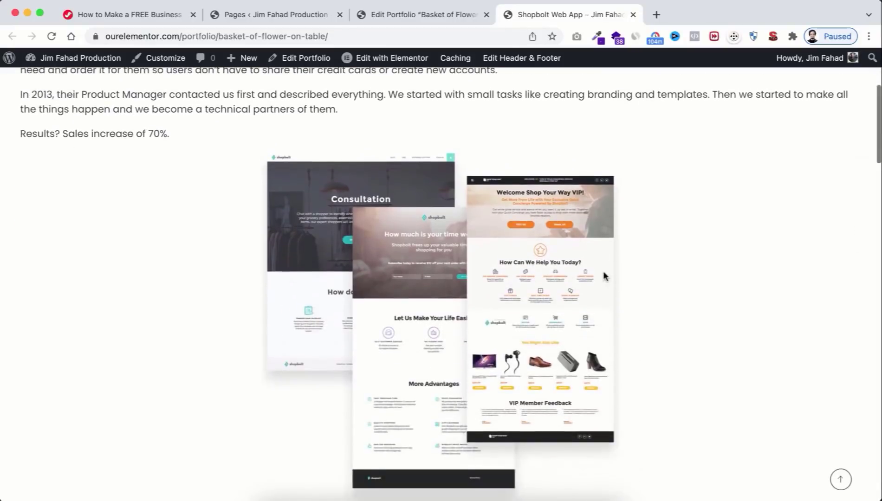
pyautogui.scroll(3, 605, 276)
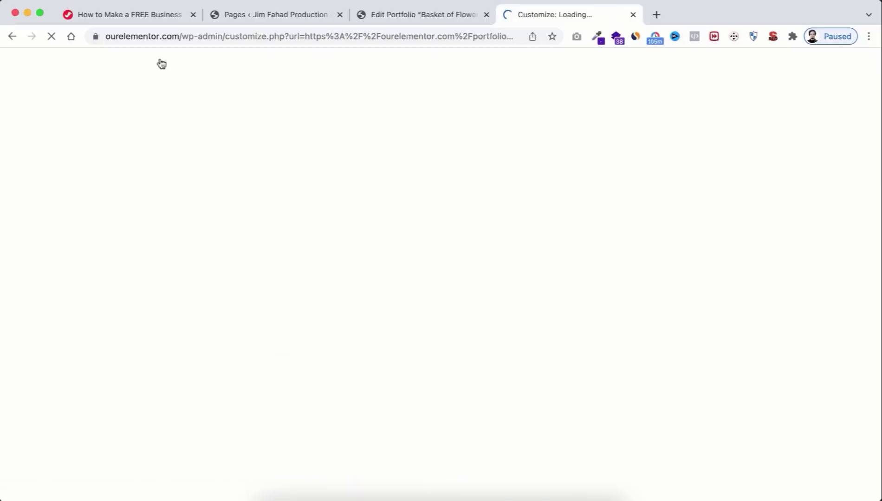
# Set the Single Portfolio Custom Max Width to 1000 Pixels
pyautogui.scroll(-5, 375, 301)
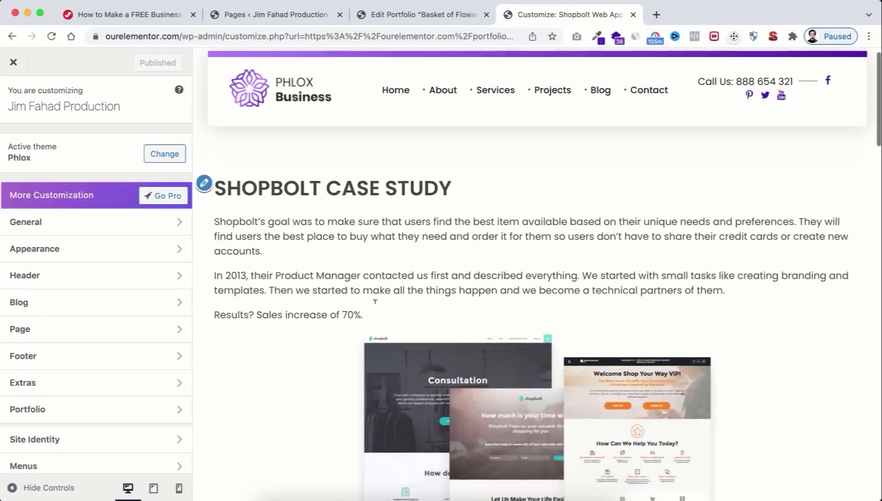
pyautogui.scroll(5, 375, 302)
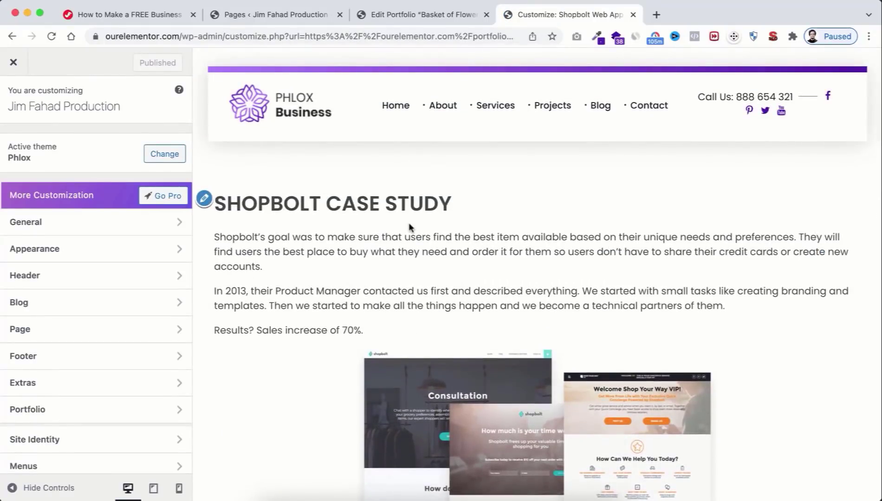
pyautogui.click(205, 200)
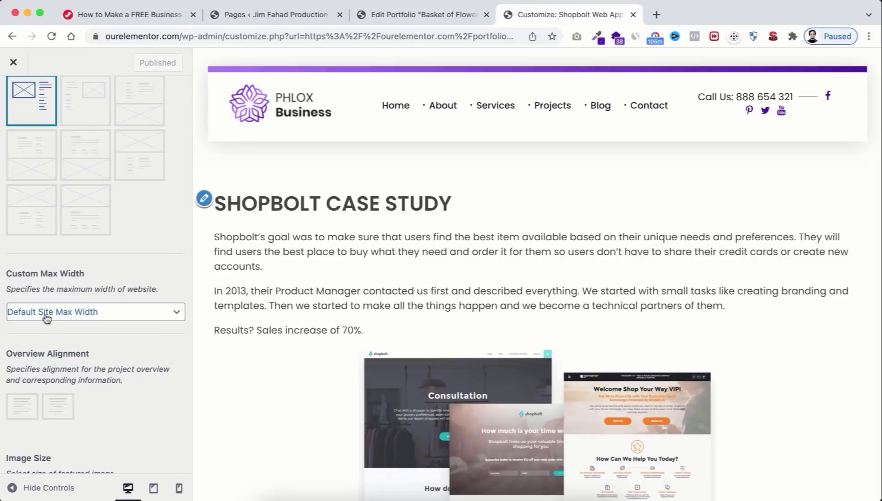
pyautogui.click(100, 316)
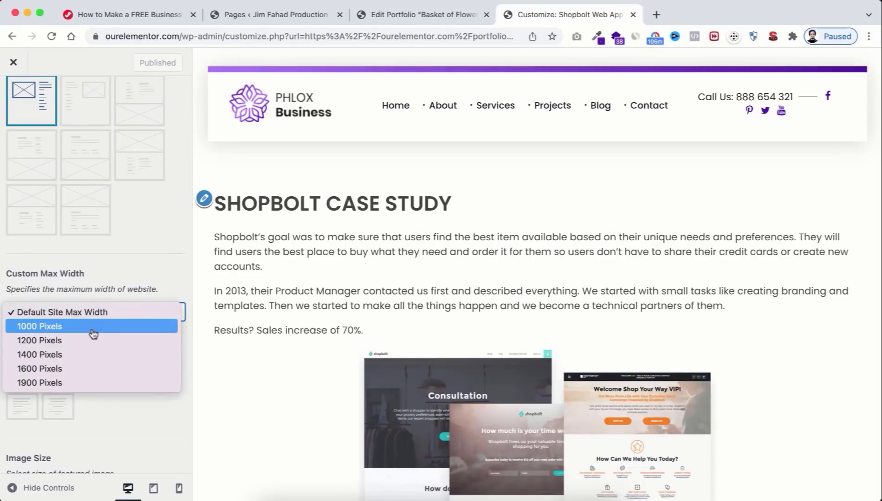
pyautogui.click(92, 328)
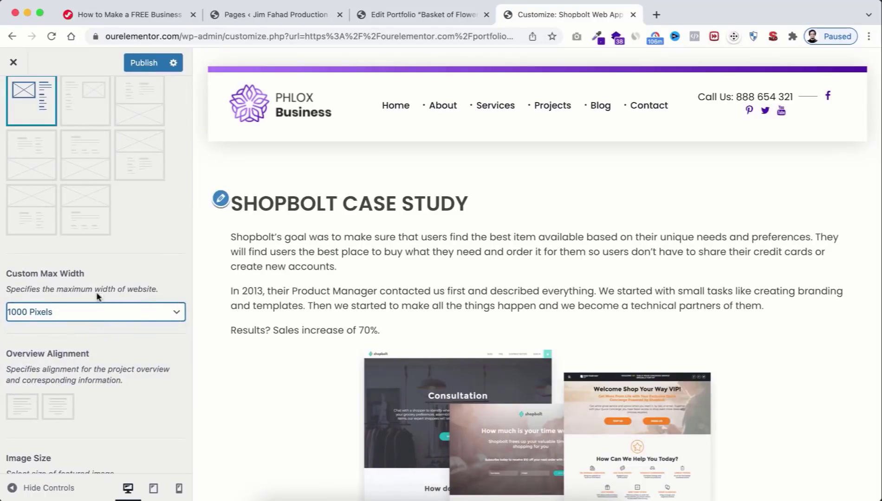
# Preview the page with the Customizer controls hidden, then close the Customizer
pyautogui.click(13, 488)
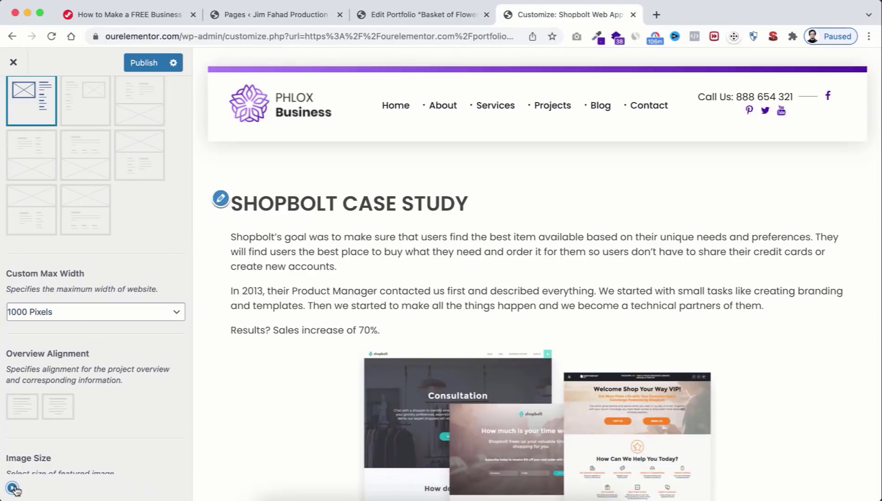
pyautogui.scroll(-15, 329, 393)
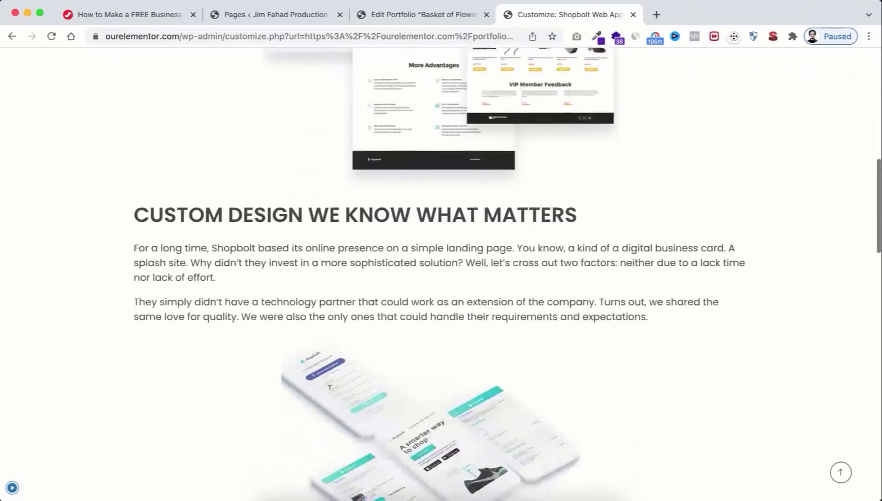
pyautogui.click(12, 488)
pyautogui.scroll(3, 129, 222)
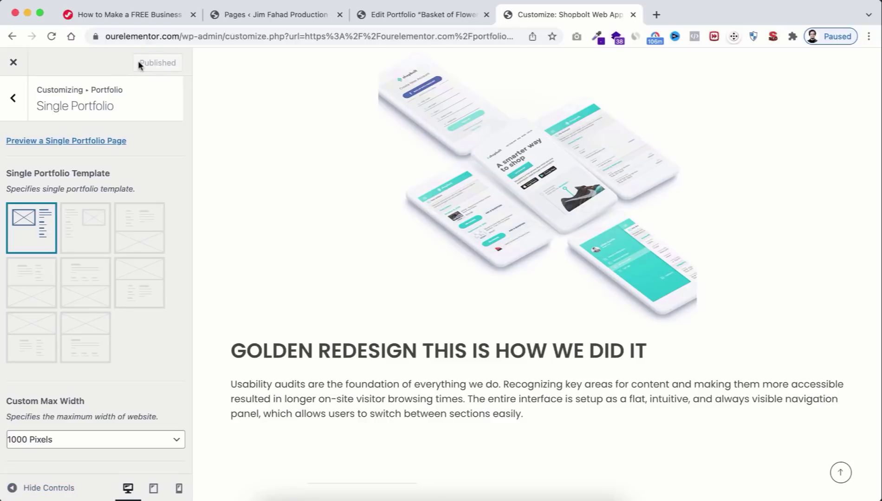
pyautogui.click(13, 64)
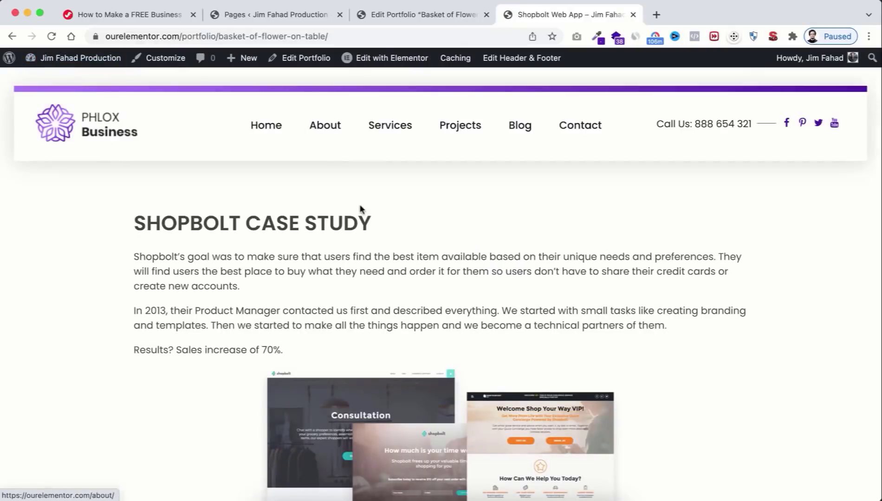
# Like the Shopbolt item, show its share icons, and return to the Edit Portfolio tab
pyautogui.scroll(-15, 403, 302)
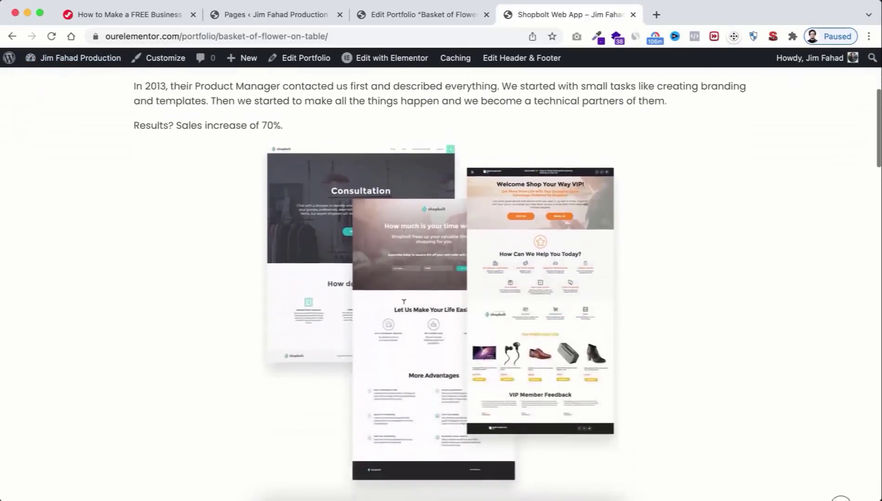
pyautogui.scroll(-3, 405, 301)
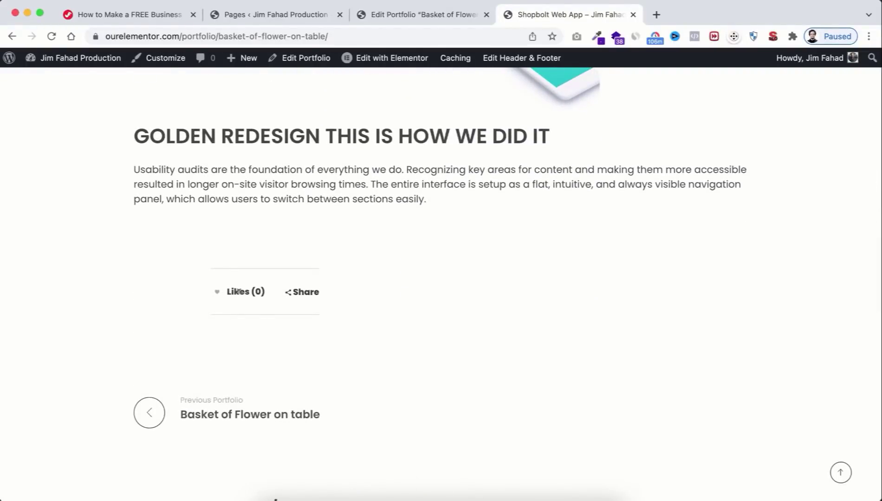
pyautogui.click(220, 294)
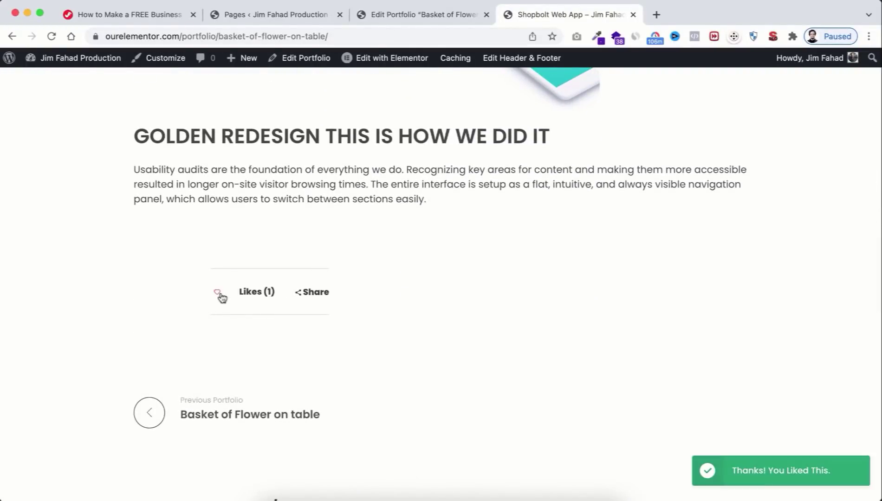
pyautogui.click(310, 298)
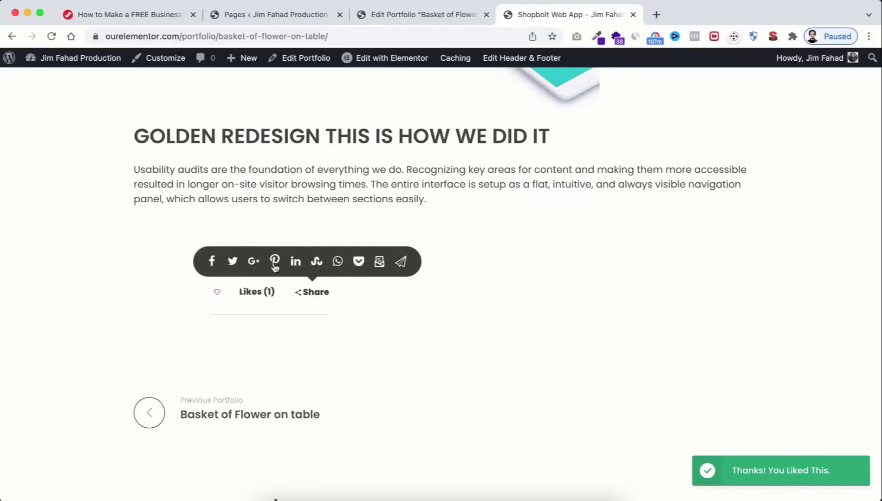
pyautogui.scroll(20, 450, 156)
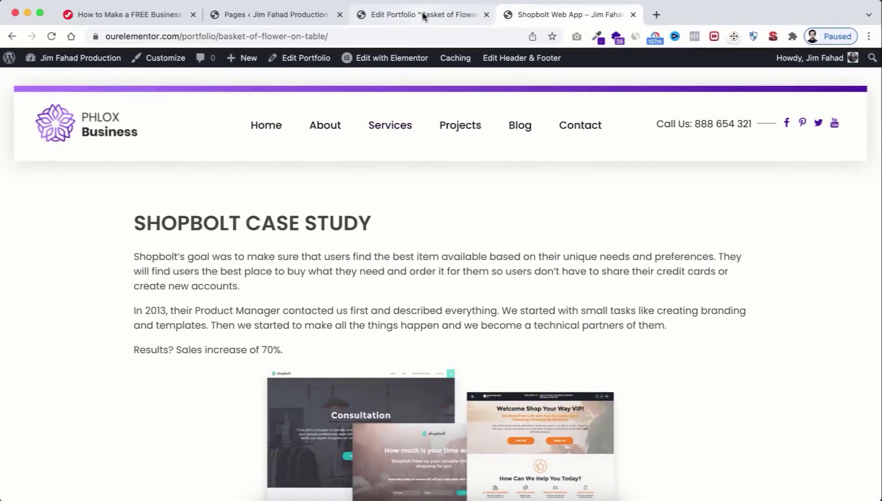
pyautogui.click(424, 15)
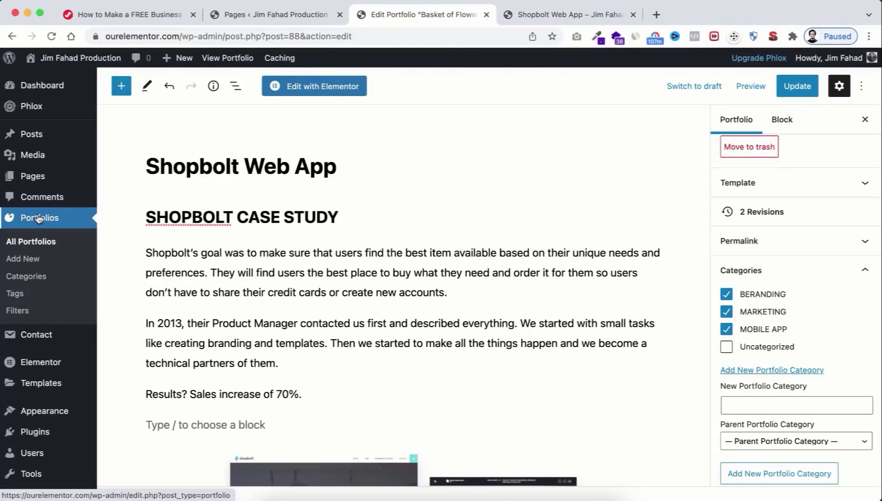
# Browse the Portfolios list, with Shopbolt Web App at the top
pyautogui.click(37, 244)
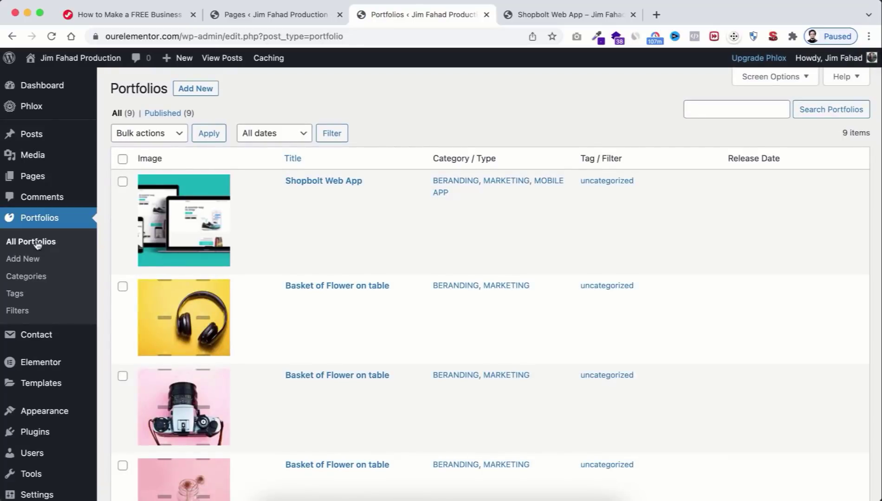
pyautogui.moveTo(229, 229)
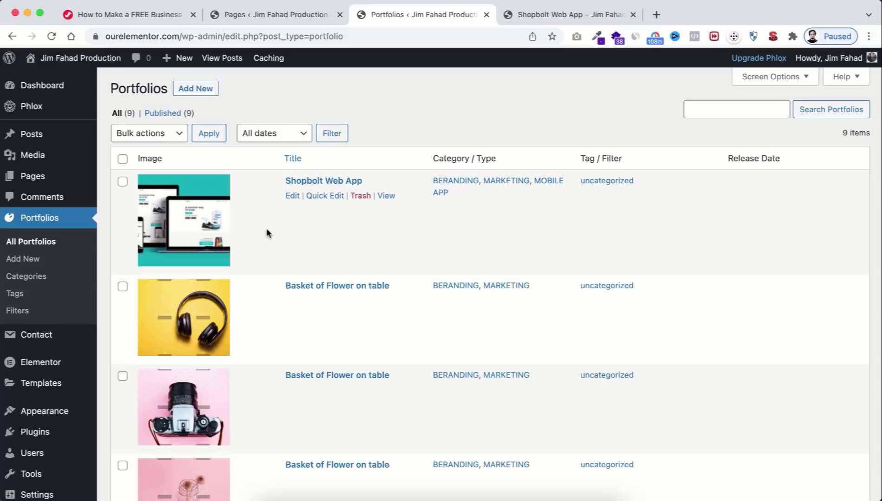
pyautogui.moveTo(296, 283)
pyautogui.moveTo(37, 432)
pyautogui.scroll(-2, 39, 434)
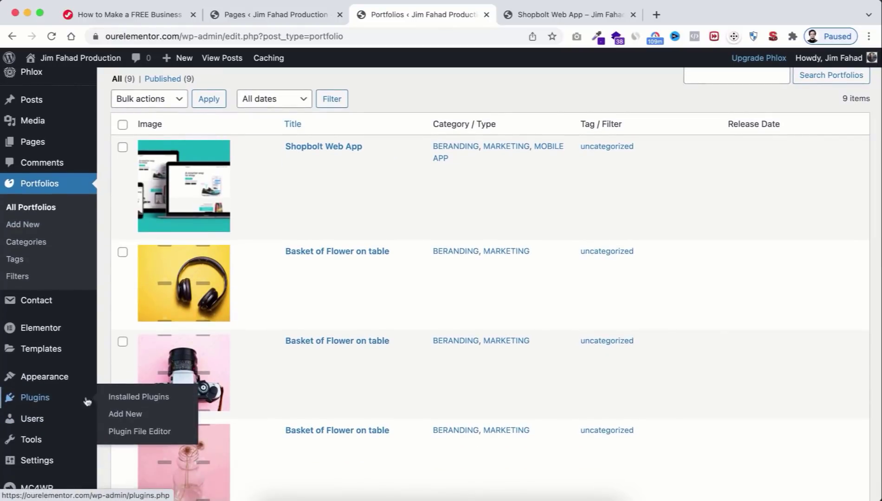
# Search plugins for 'duplicate post', then install and activate Duplicate Page
pyautogui.click(123, 415)
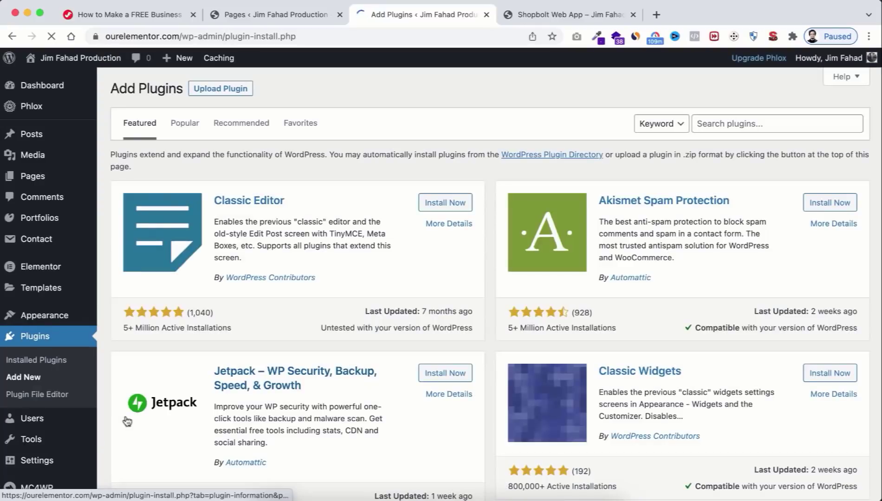
pyautogui.click(731, 123)
pyautogui.write('duplicate')
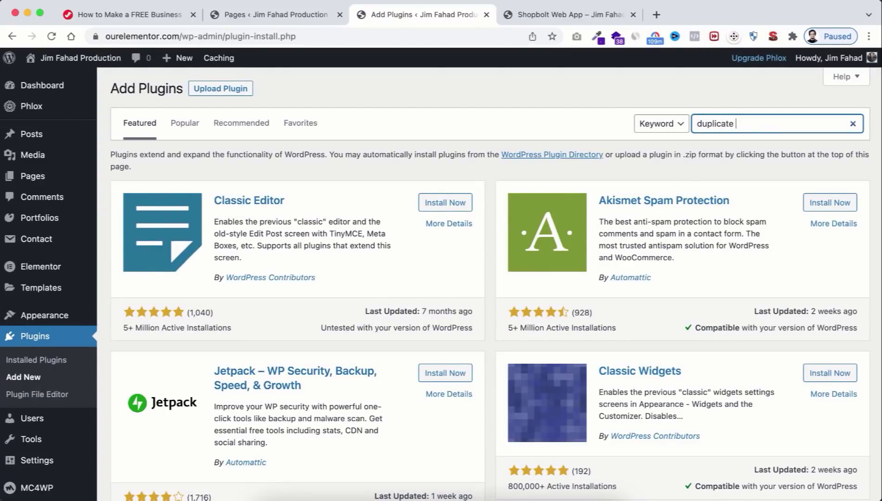
pyautogui.write(' post')
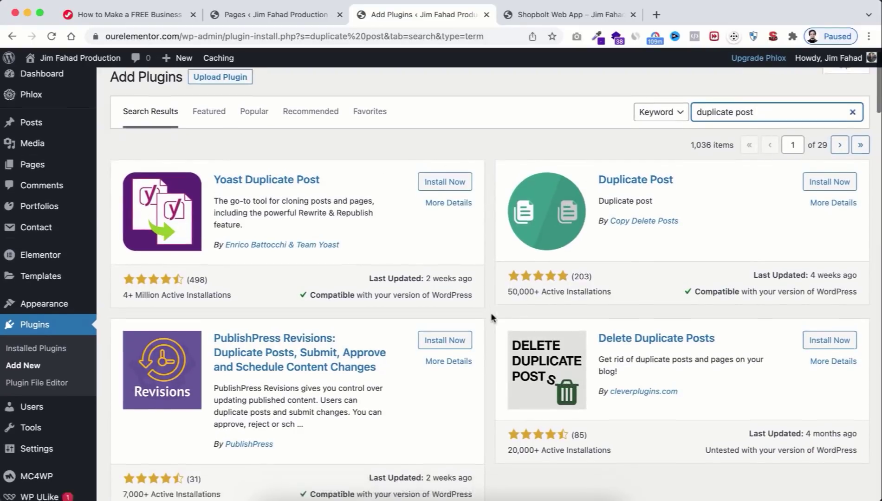
pyautogui.scroll(-5, 493, 318)
pyautogui.scroll(-6, 493, 318)
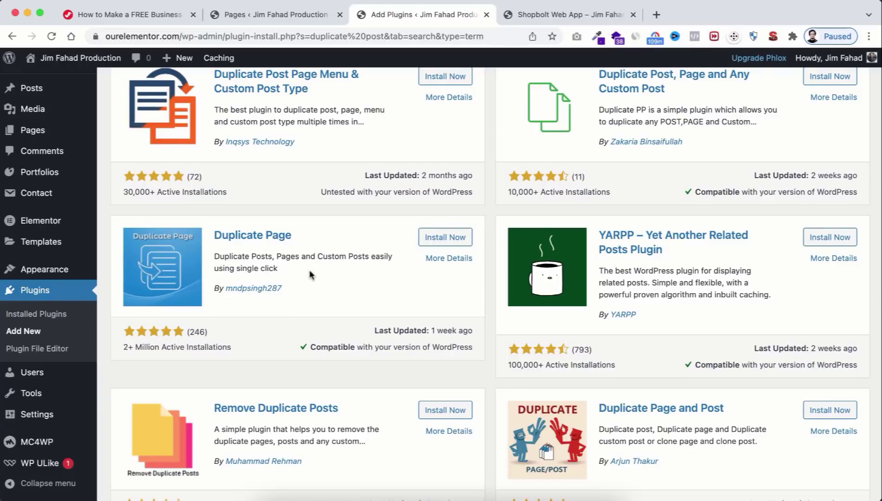
pyautogui.scroll(1, 311, 270)
pyautogui.click(438, 266)
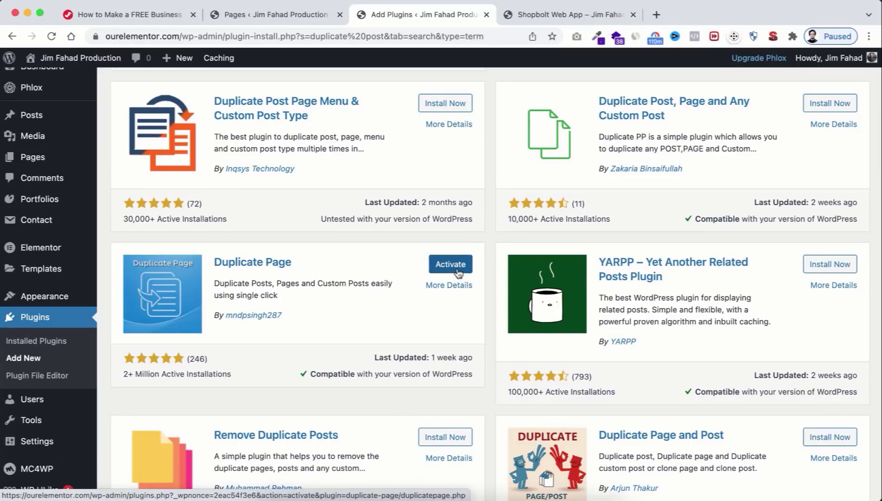
pyautogui.click(450, 265)
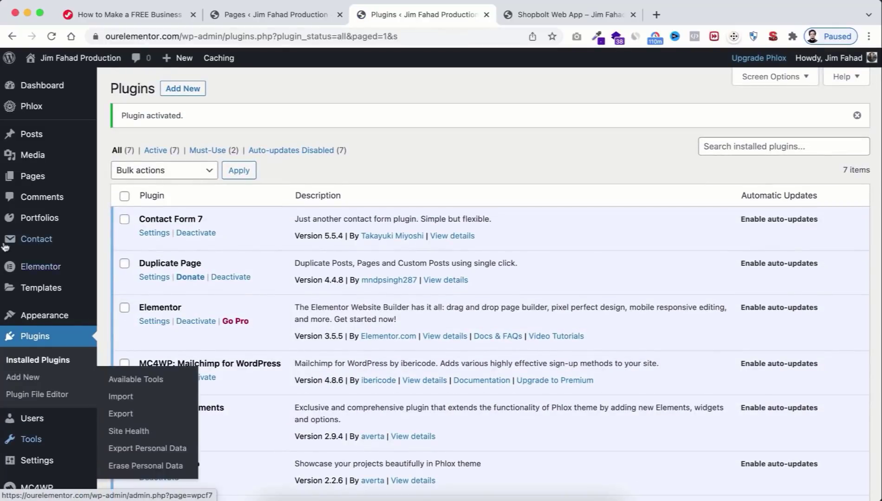
# Duplicate Shopbolt Web App from All Portfolios and open the new draft for editing
pyautogui.moveTo(16, 220)
pyautogui.click(134, 220)
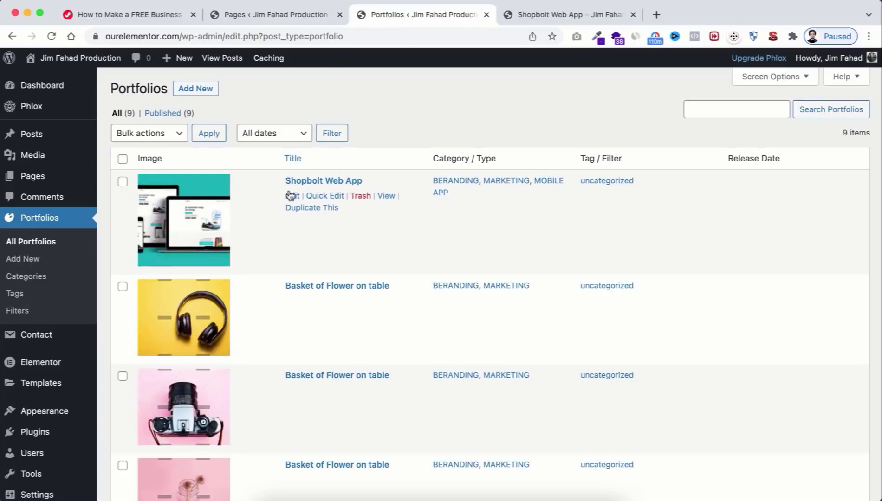
pyautogui.moveTo(253, 204)
pyautogui.click(310, 208)
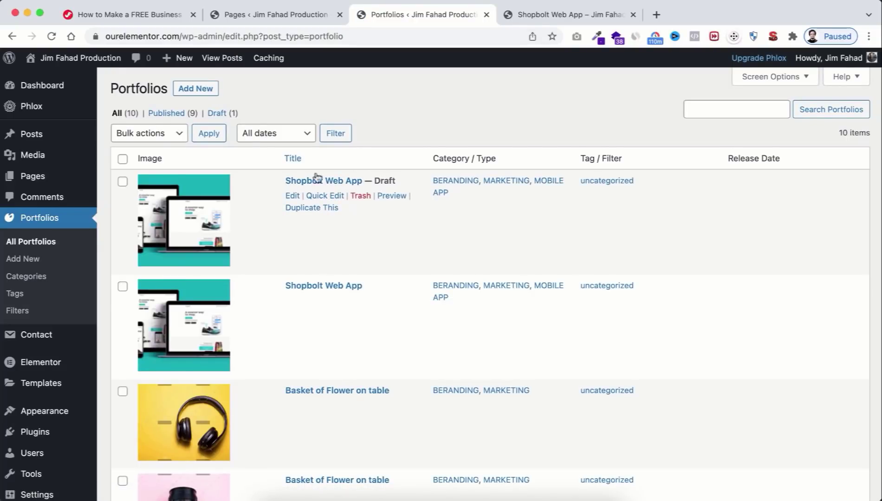
pyautogui.click(293, 196)
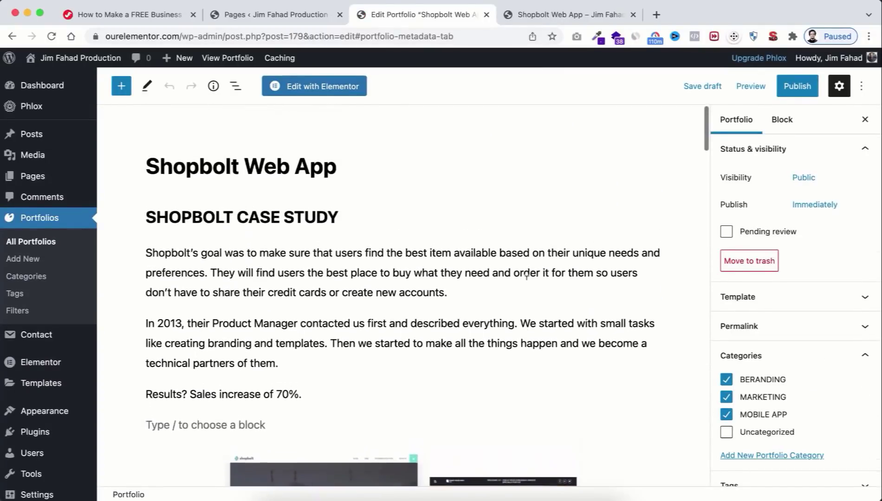
# Retitle the copy to 'Skipper Web Design', correcting a typo in the name
pyautogui.scroll(-5, 770, 386)
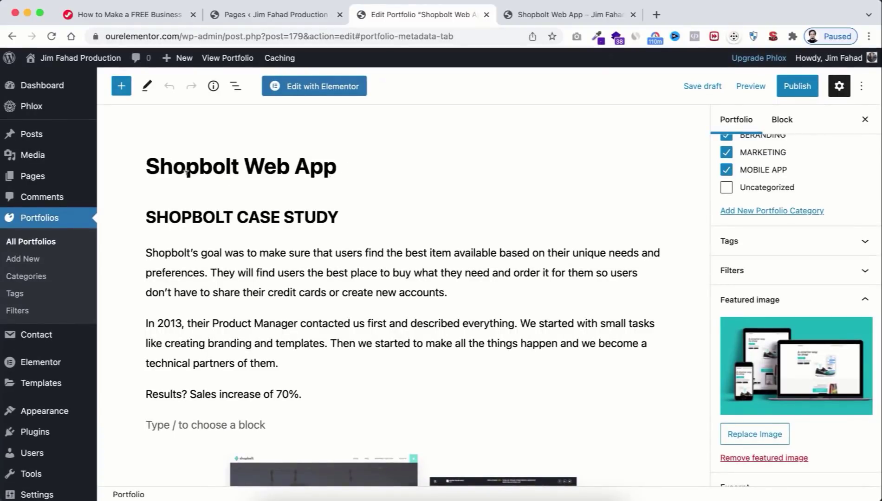
pyautogui.tripleClick(212, 168)
pyautogui.write('S')
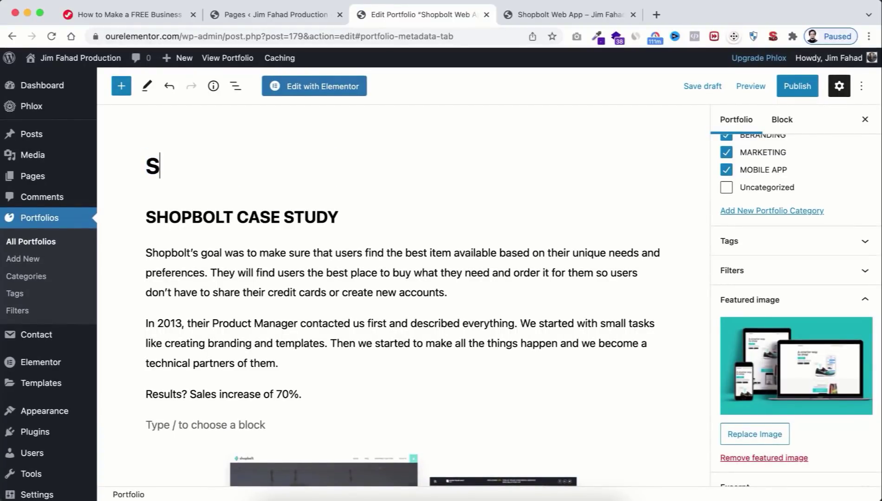
pyautogui.write('kipeer Web Design')
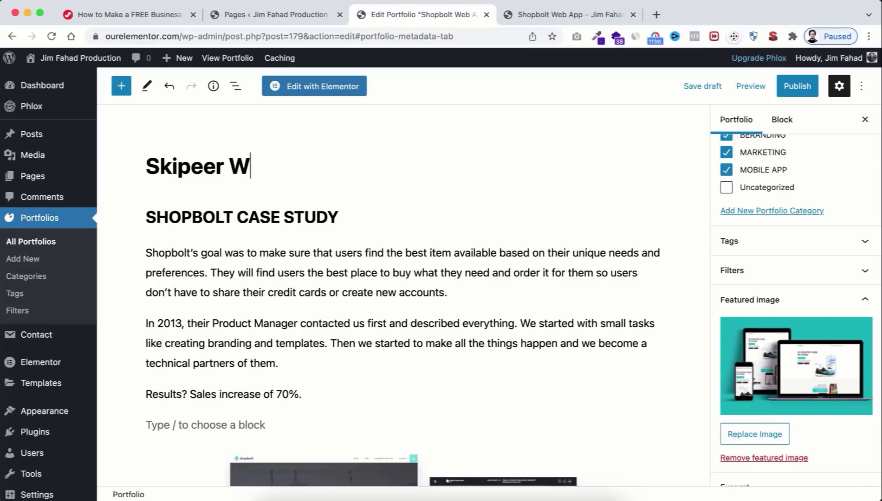
pyautogui.click(197, 167)
pyautogui.press('BackSpace')
pyautogui.write('p')
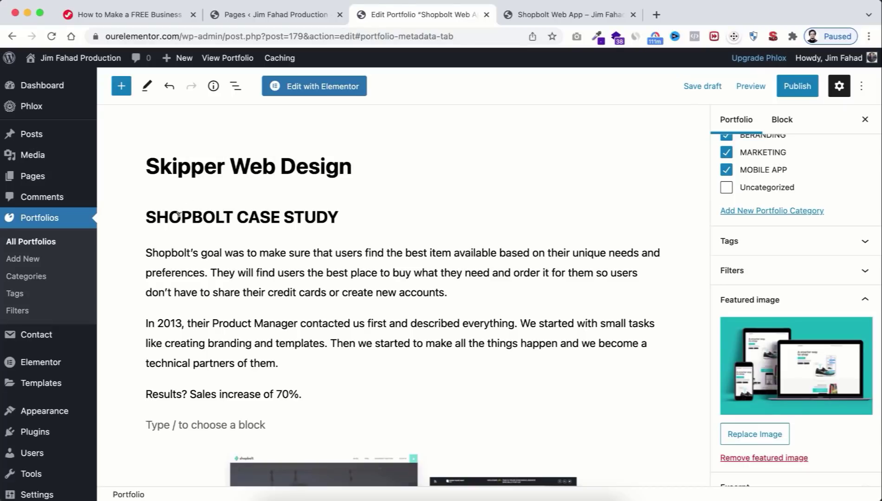
# Change SHOPBOLT in the heading to SKIPPER, making it 'SKIPPER CASE STUDY'
pyautogui.doubleClick(179, 214)
pyautogui.write('SKIPPER')
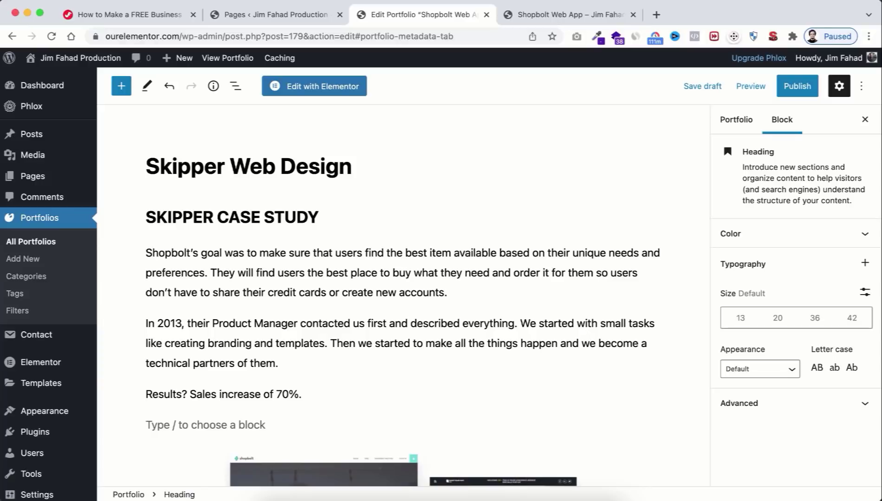
pyautogui.scroll(-4, 312, 292)
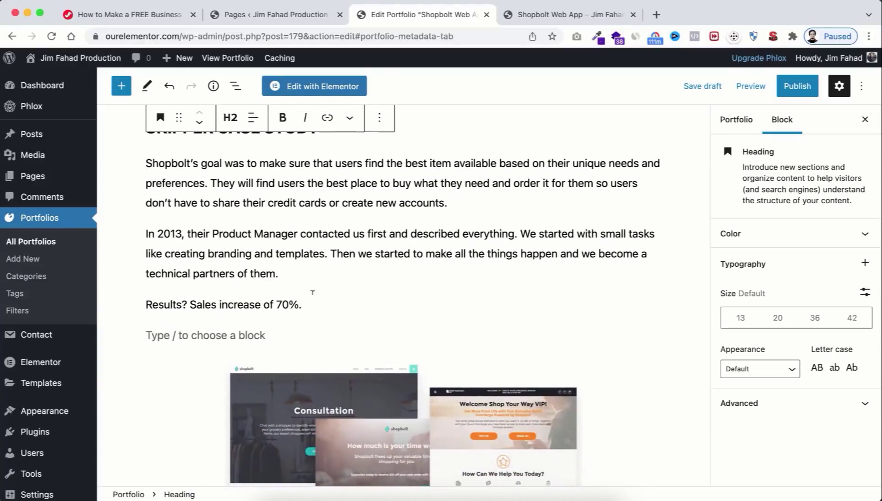
pyautogui.scroll(-20, 365, 343)
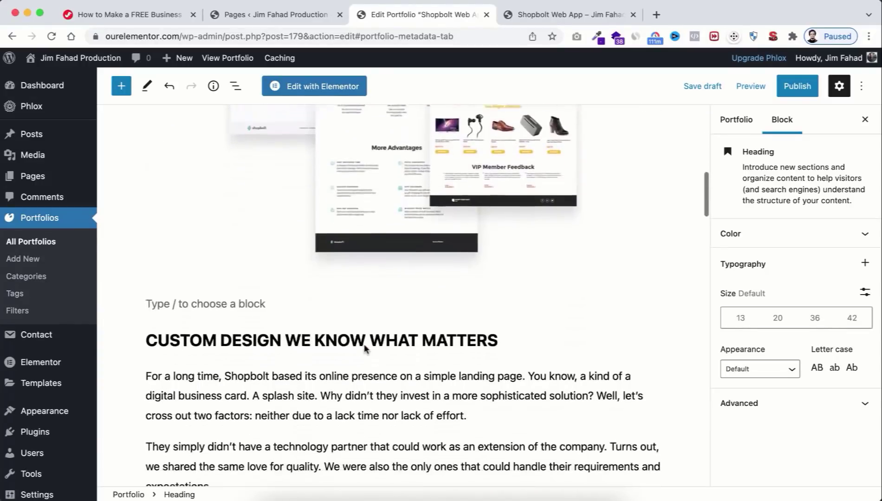
pyautogui.scroll(-15, 365, 348)
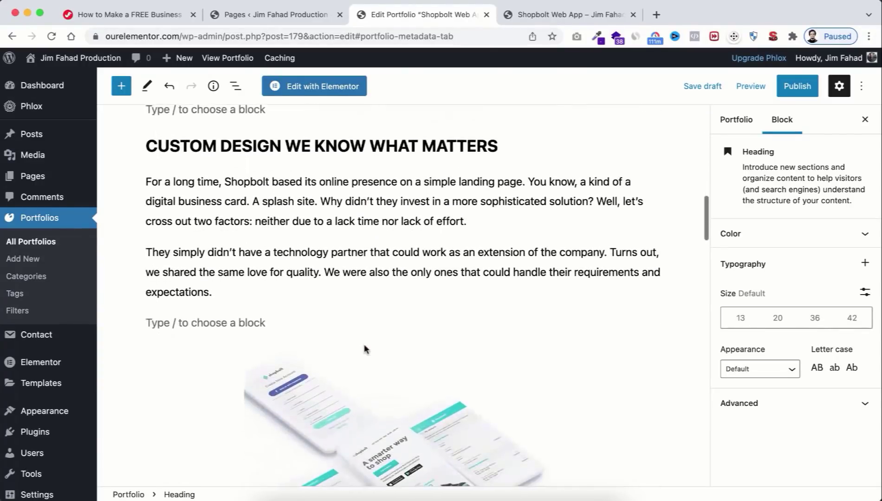
pyautogui.scroll(-5, 364, 349)
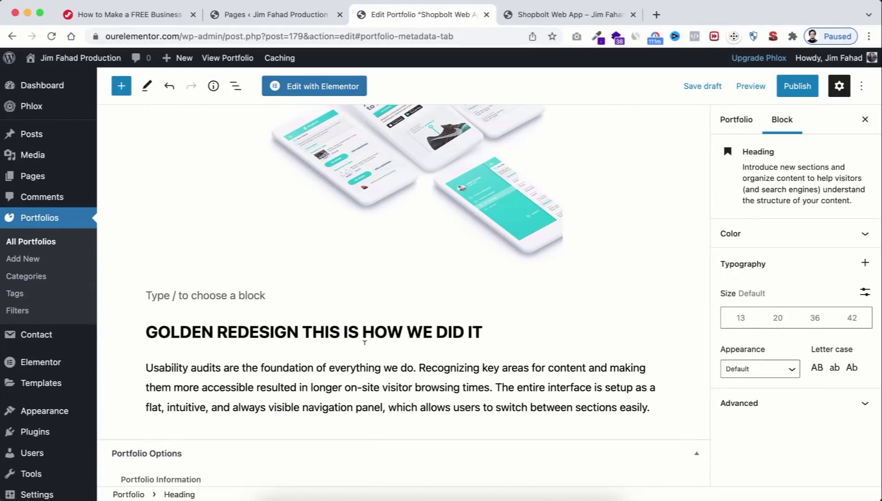
pyautogui.scroll(10, 365, 343)
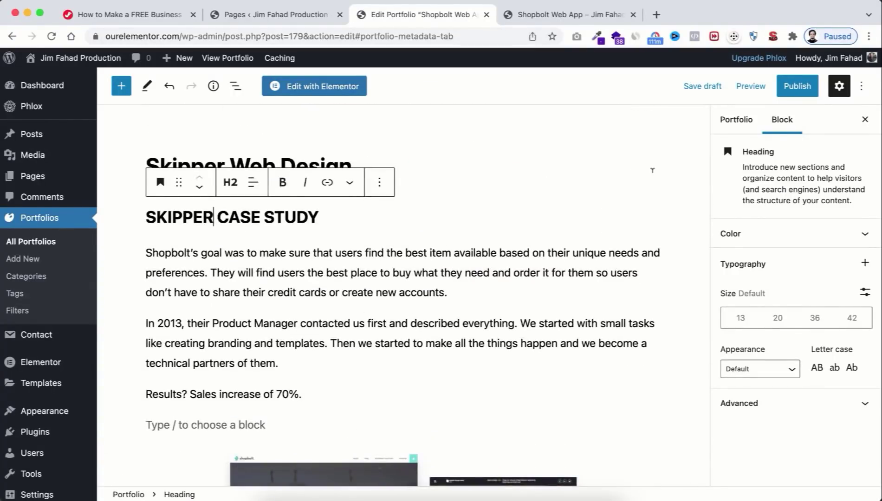
pyautogui.click(736, 120)
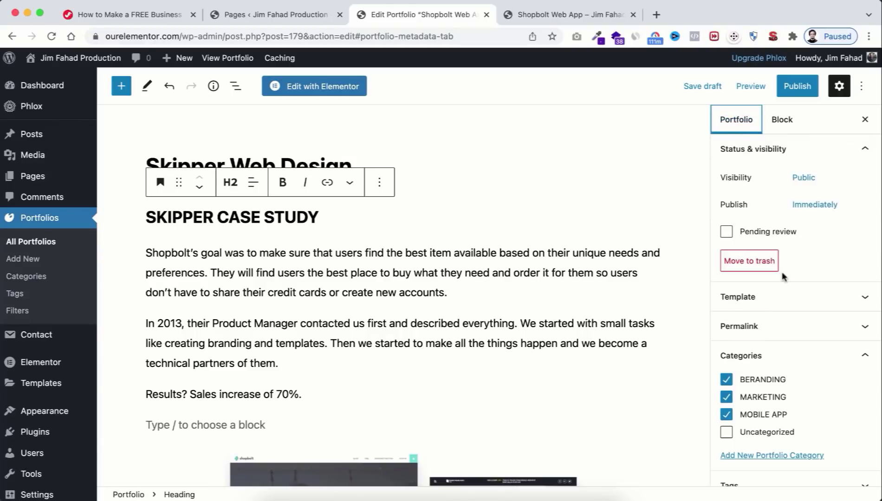
# Set the yellow portfolio-3 image as the featured image
pyautogui.scroll(-6, 781, 277)
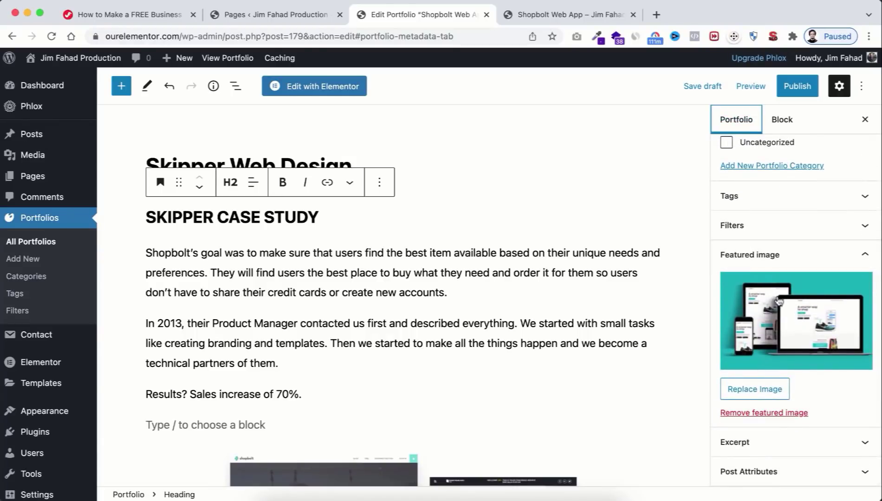
pyautogui.click(766, 312)
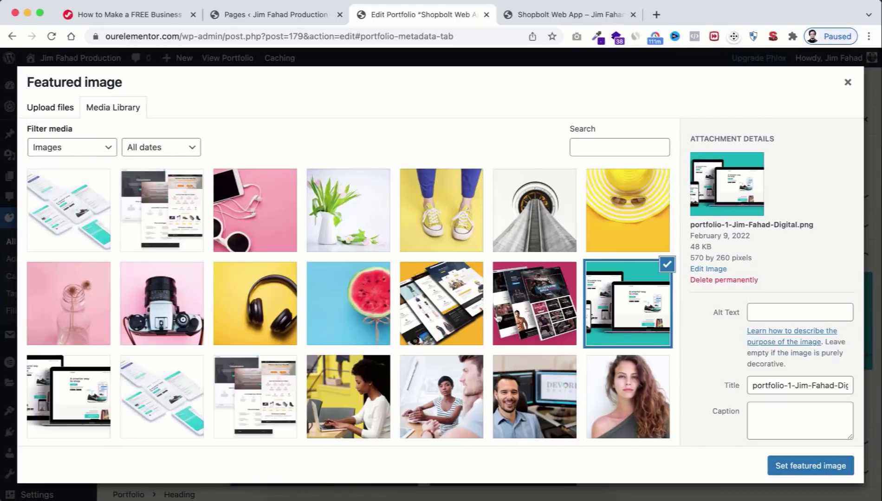
pyautogui.click(448, 303)
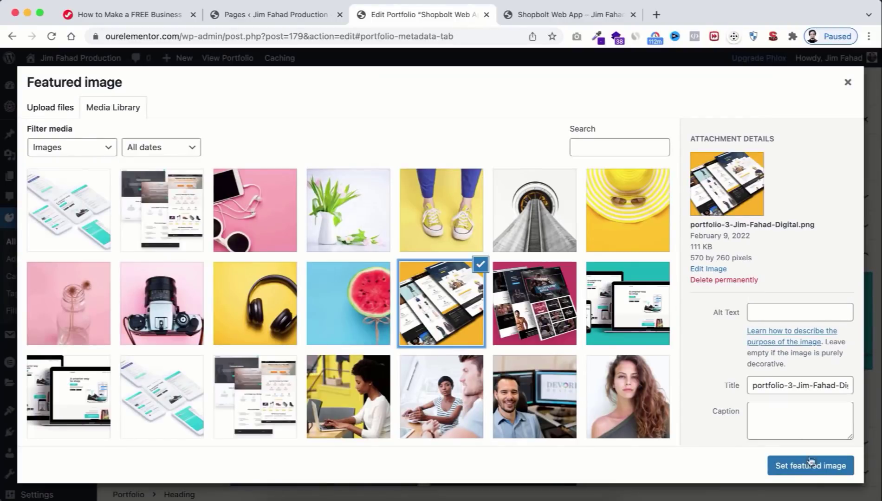
pyautogui.click(807, 472)
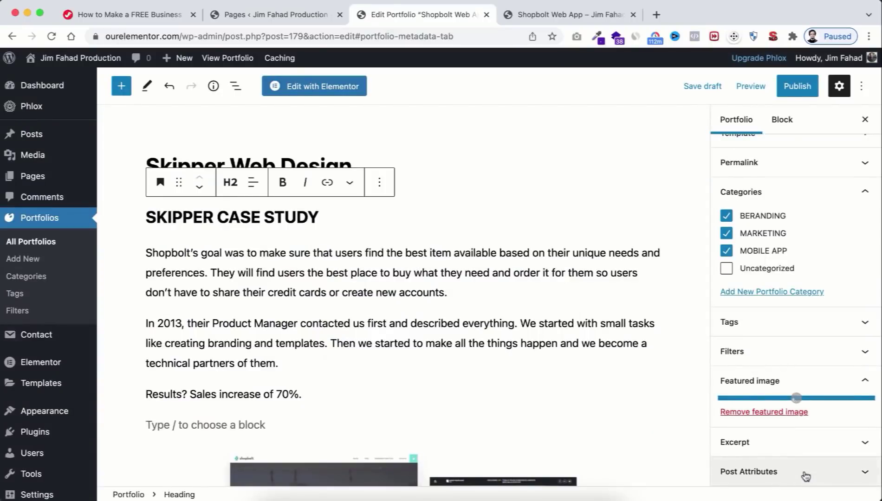
# Publish Skipper Web Design and return to All Portfolios
pyautogui.click(795, 86)
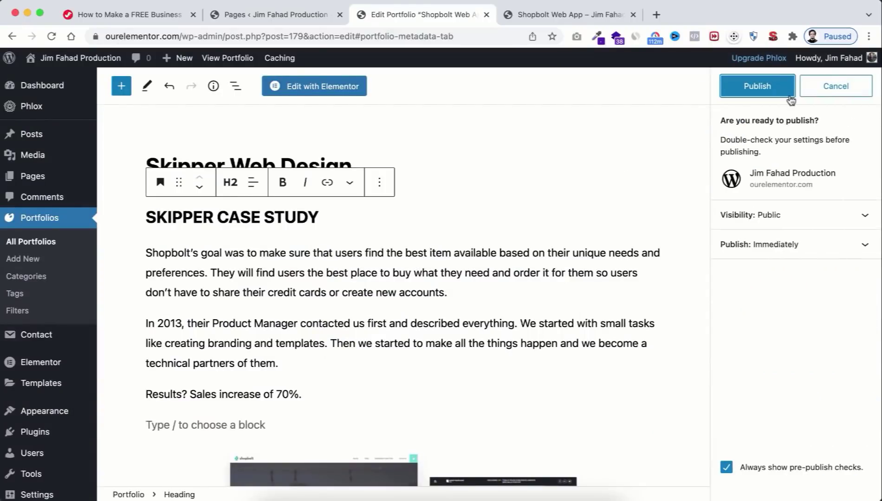
pyautogui.click(742, 90)
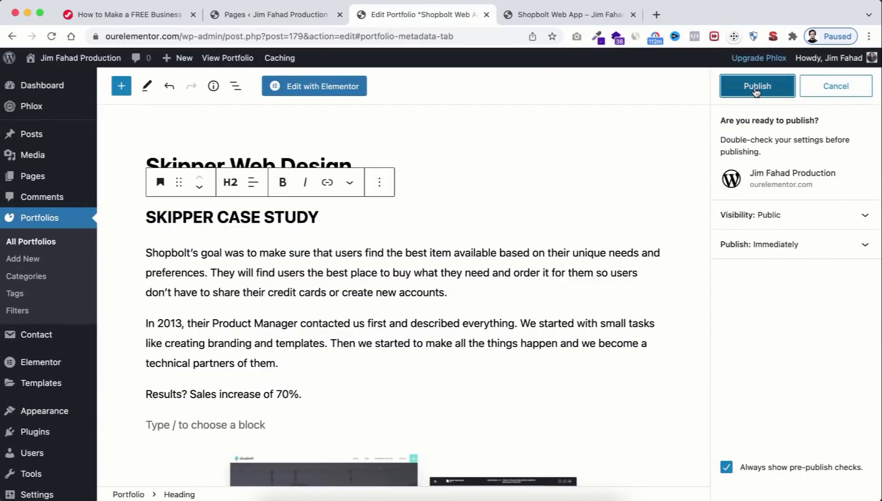
pyautogui.click(38, 245)
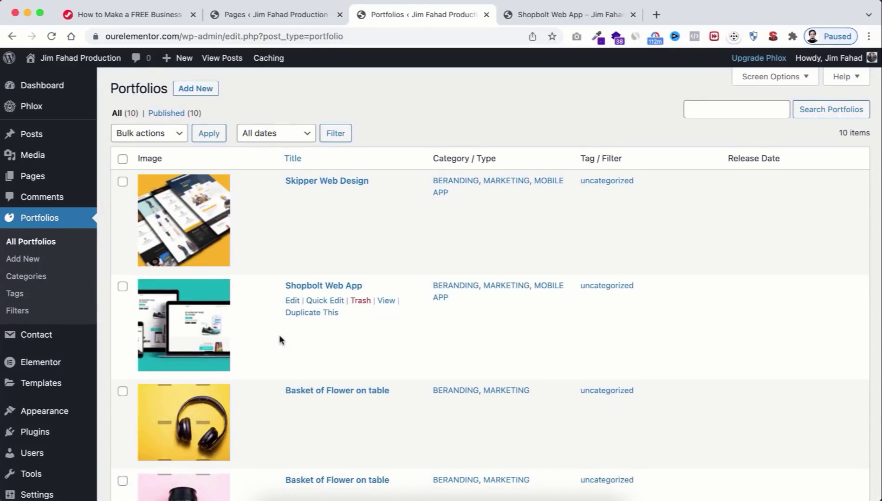
# Duplicate Skipper Web Design and open the new draft for editing
pyautogui.scroll(-12, 280, 339)
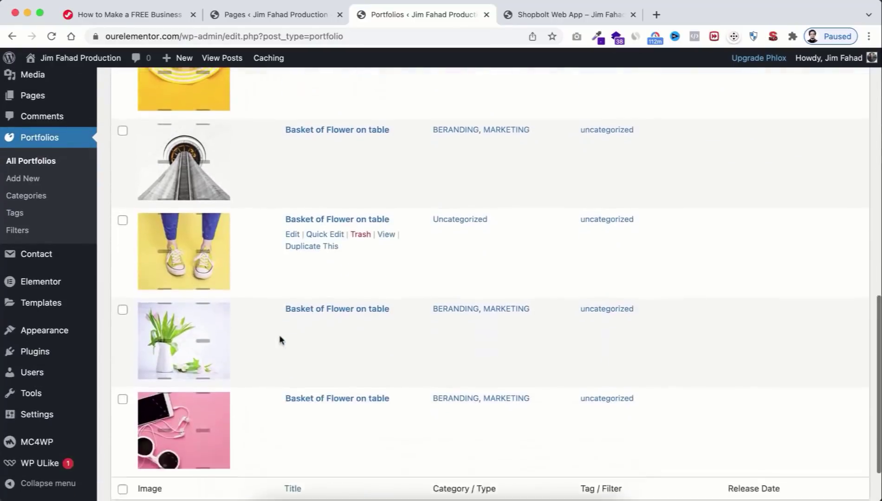
pyautogui.scroll(-2, 280, 339)
pyautogui.scroll(14, 280, 340)
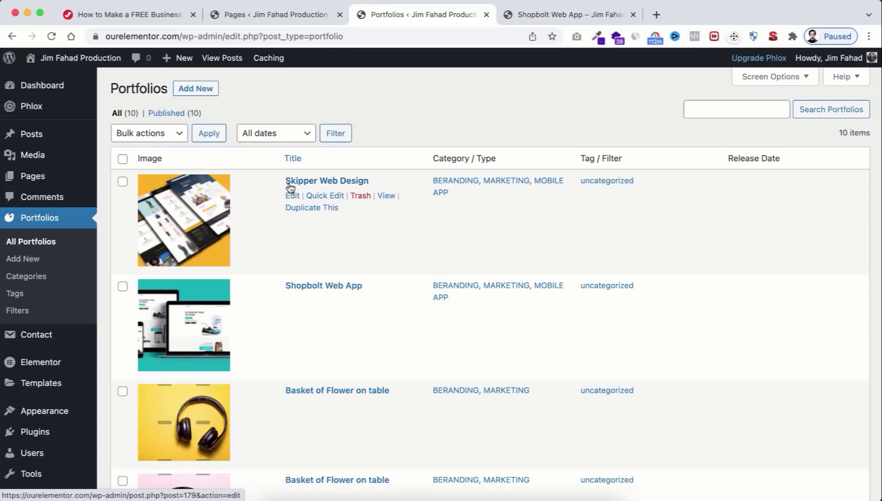
pyautogui.click(308, 208)
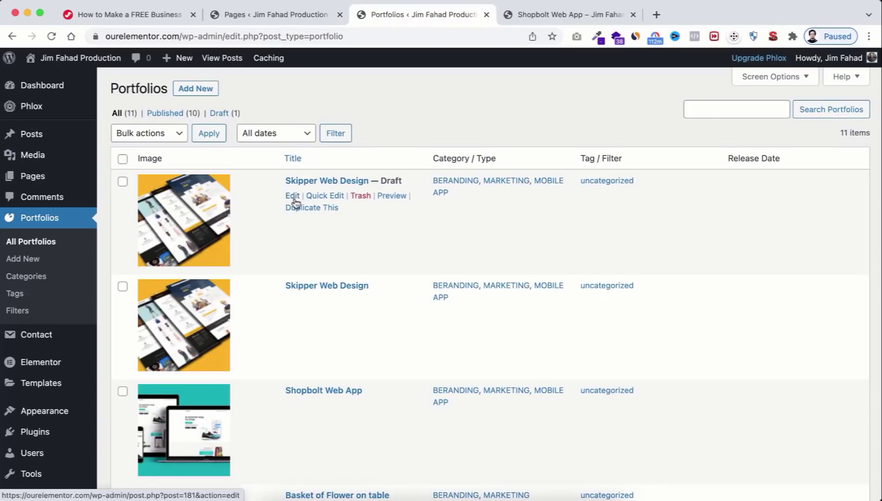
pyautogui.click(292, 197)
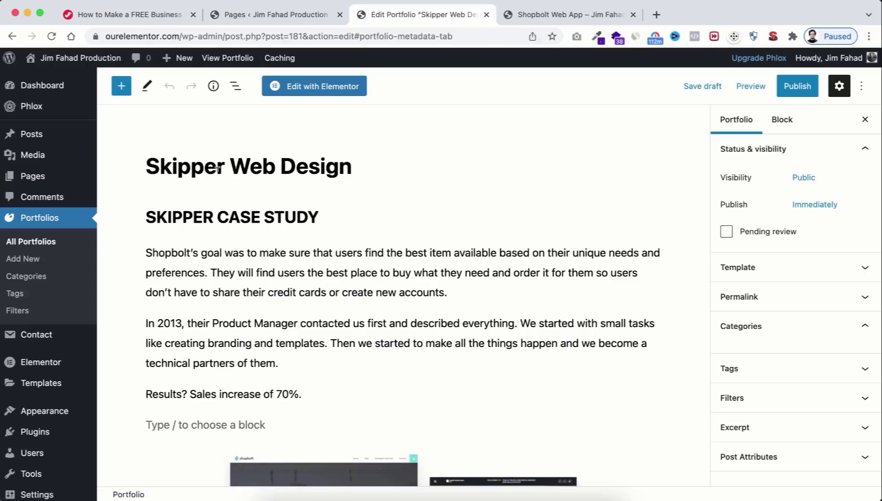
# Retitle the copy to 'Vshred Landing Pages' and change the heading to VSHRED CASE STUDY
pyautogui.tripleClick(242, 163)
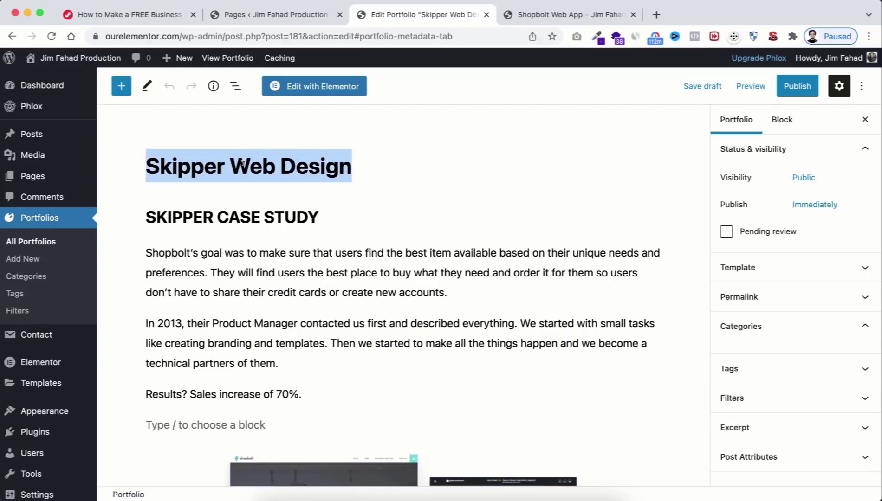
pyautogui.write('Vsg')
pyautogui.press('BackSpace')
pyautogui.write('h')
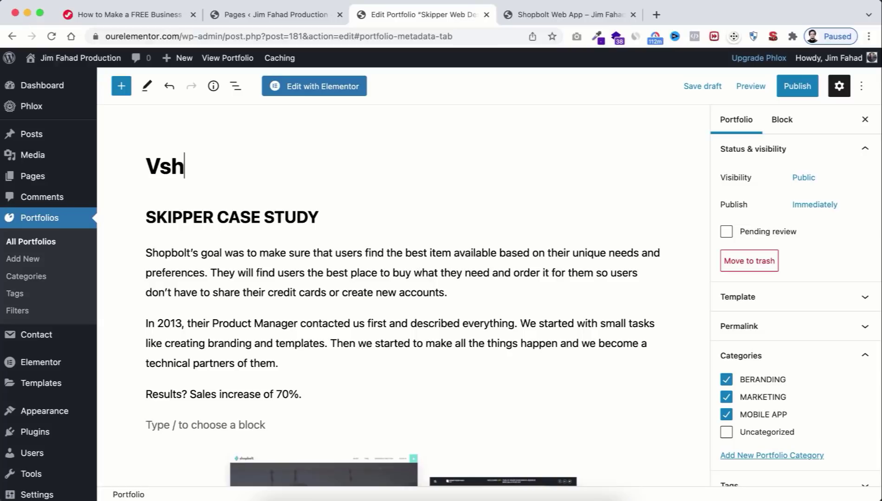
pyautogui.write('red Landing Pages')
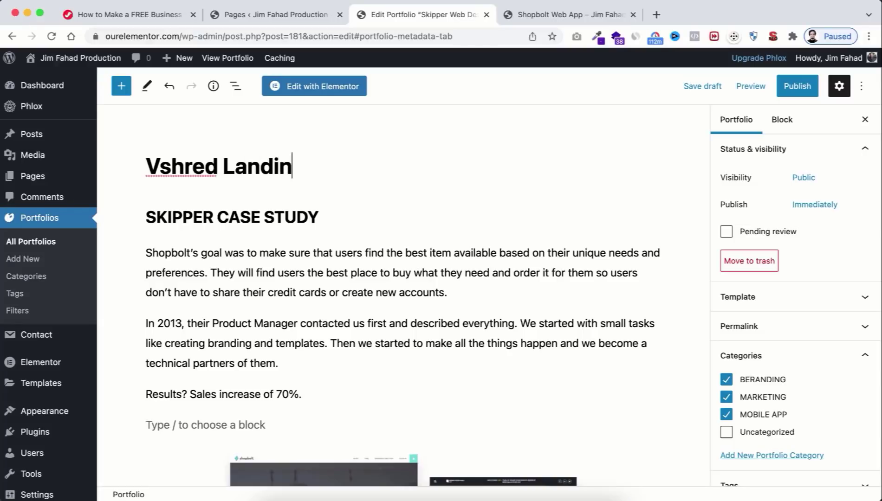
pyautogui.doubleClick(168, 215)
pyautogui.write('VSHRED')
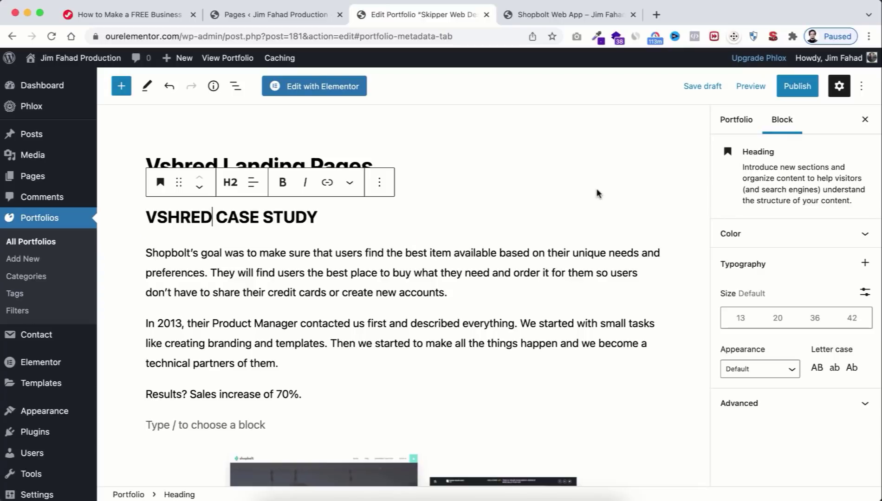
# Set the magenta portfolio image as the featured image and publish
pyautogui.click(744, 122)
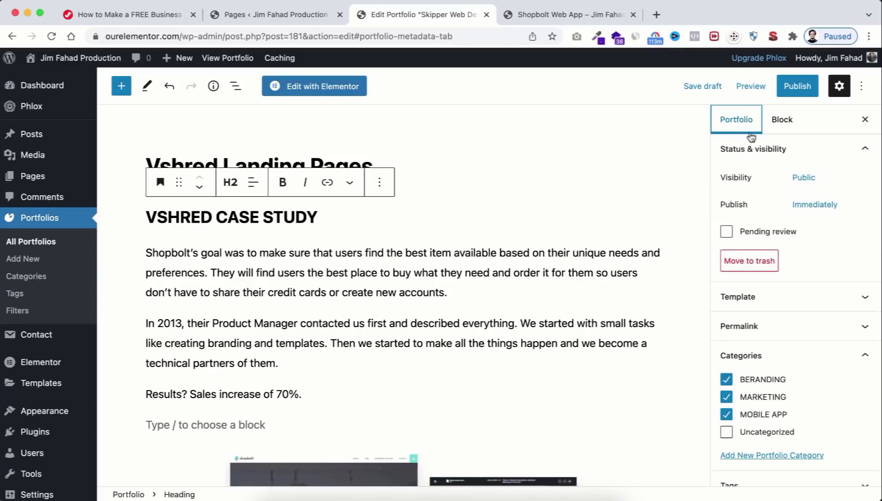
pyautogui.scroll(-6, 798, 330)
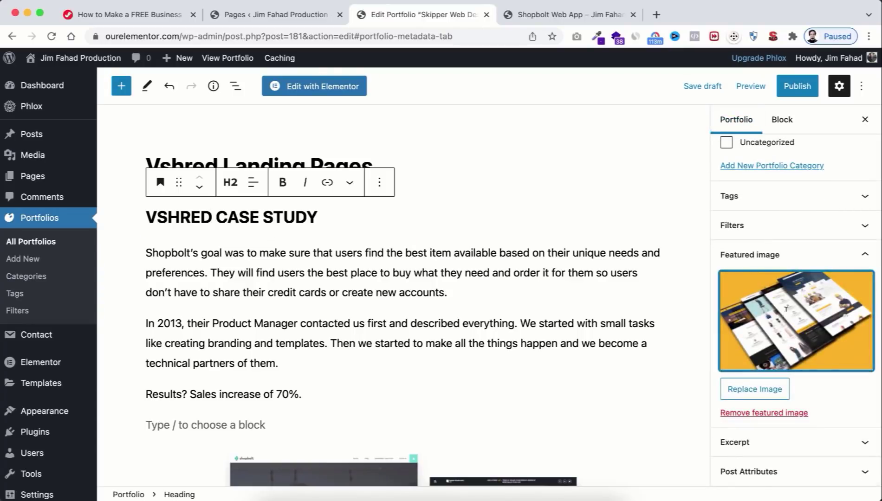
pyautogui.click(785, 322)
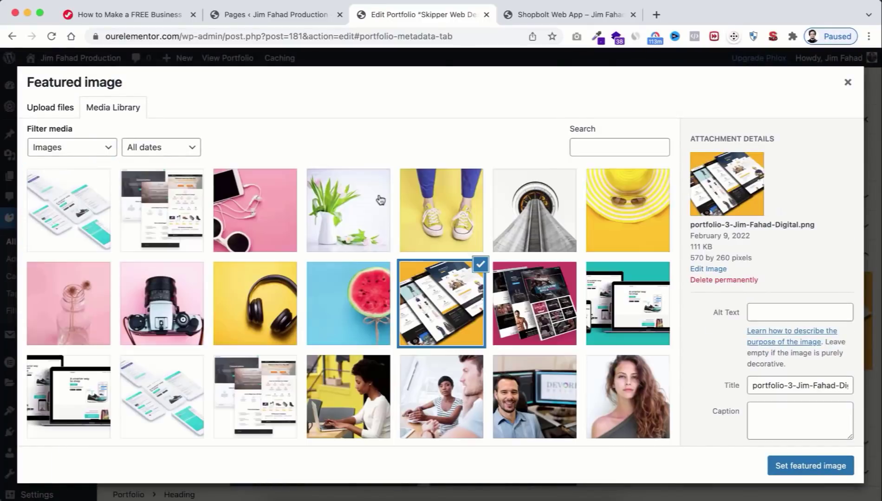
pyautogui.click(529, 285)
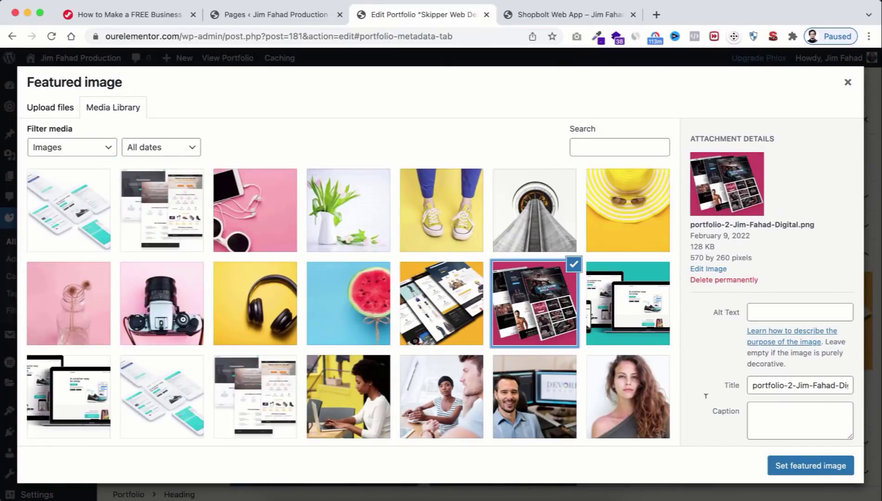
pyautogui.click(822, 466)
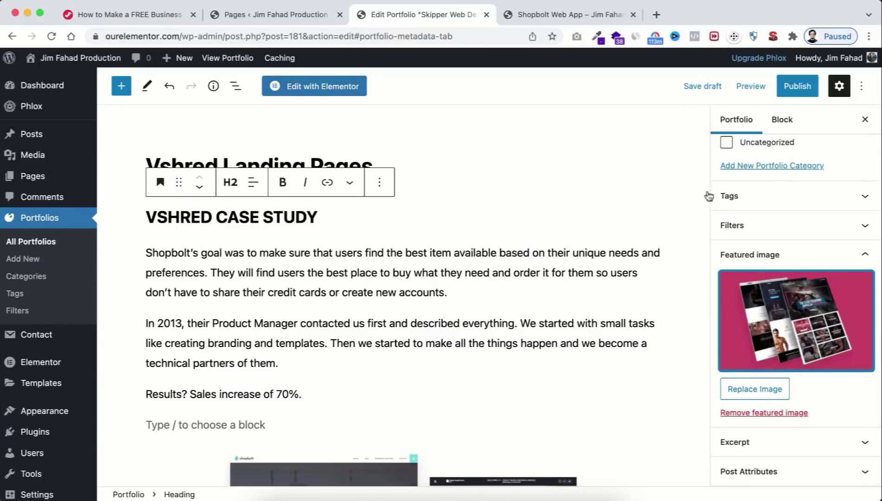
pyautogui.click(797, 91)
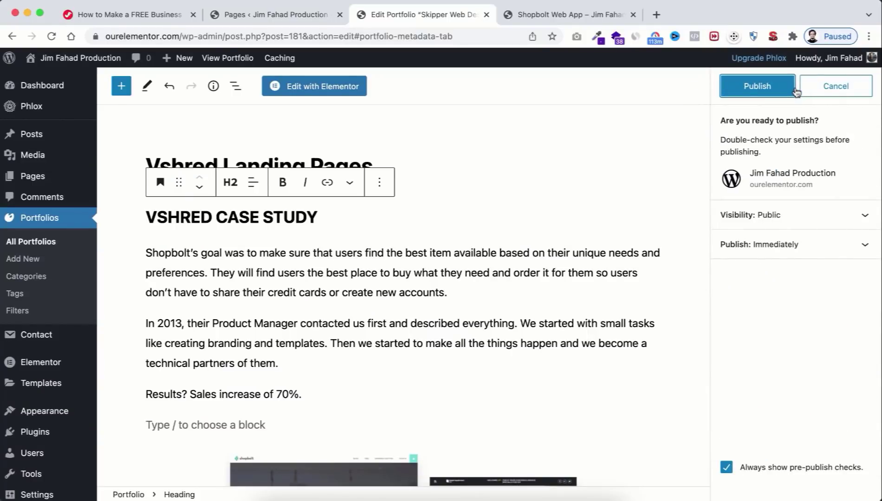
pyautogui.click(757, 90)
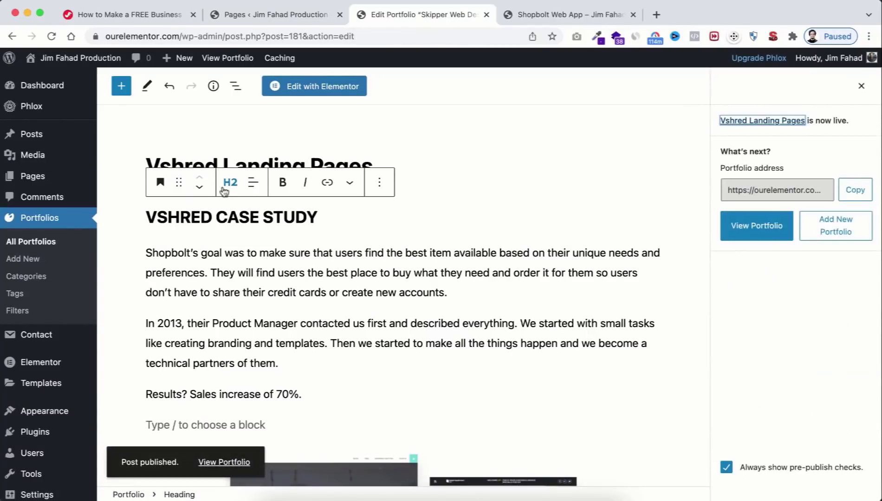
# Open the Projects page with Elementor in a new browser tab
pyautogui.moveTo(28, 180)
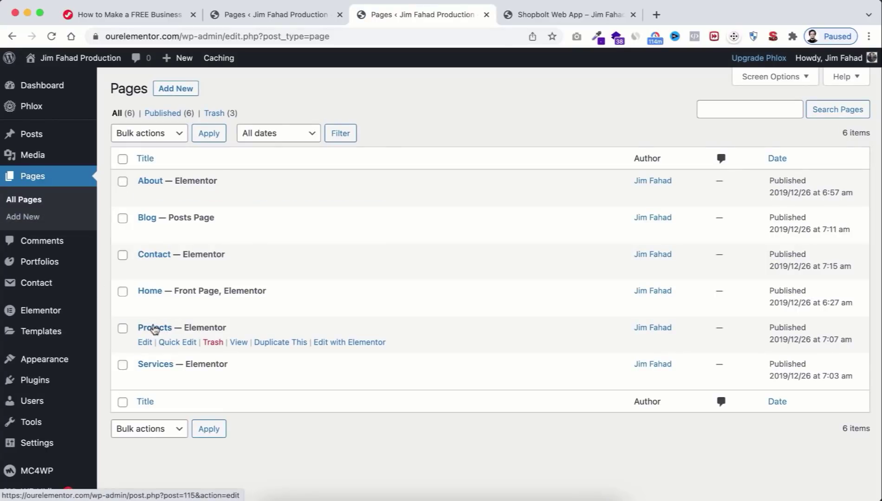
pyautogui.rightClick(337, 343)
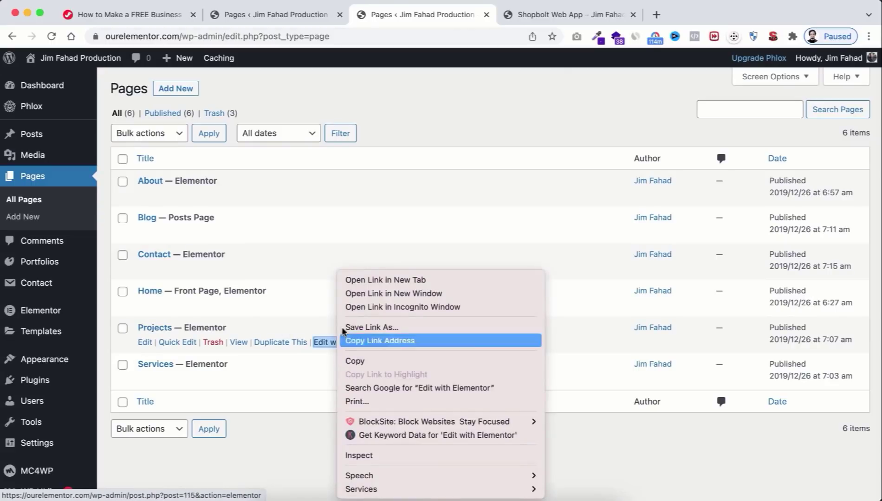
pyautogui.click(371, 279)
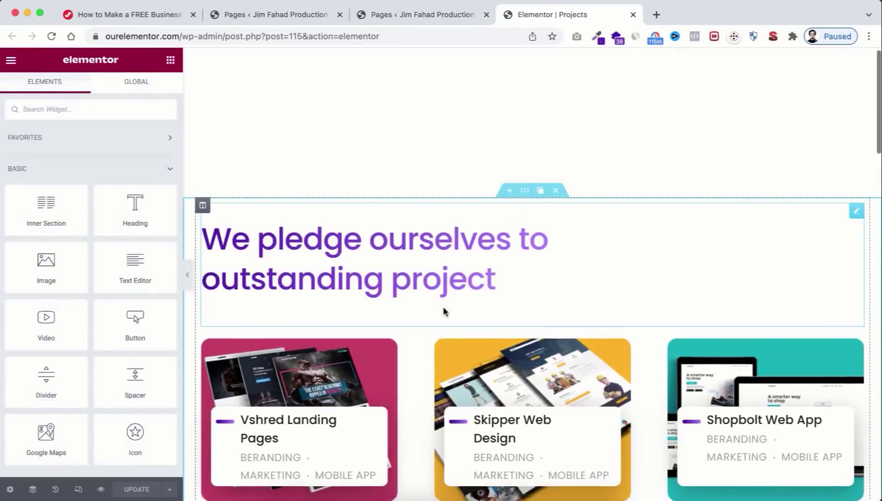
# Preview the portfolio grid with the panel hidden, then bring up the grid's settings
pyautogui.scroll(-3, 441, 308)
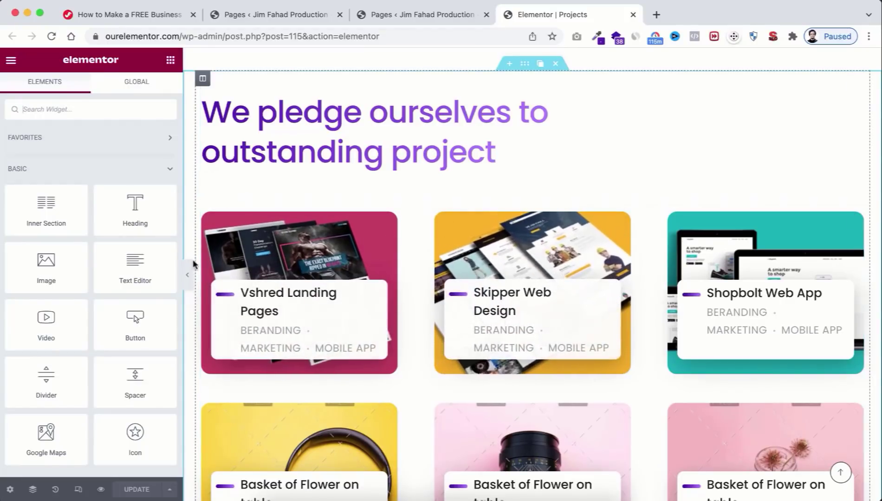
pyautogui.click(187, 275)
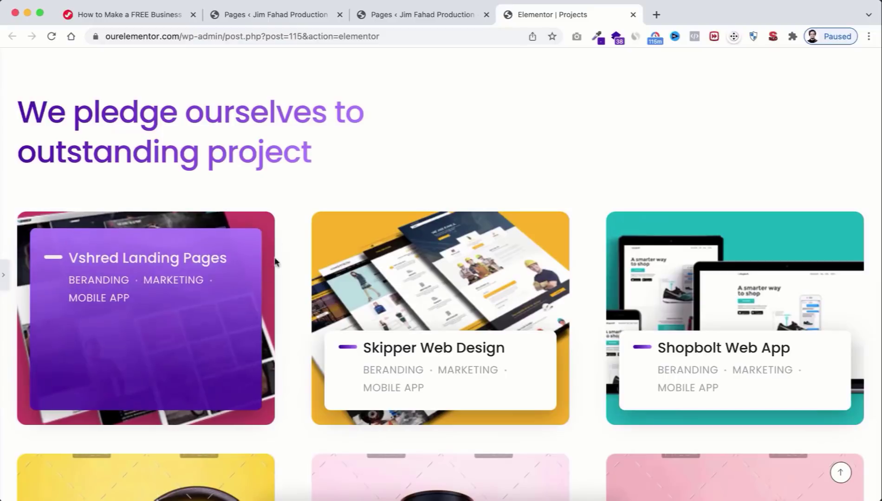
pyautogui.scroll(-2, 297, 223)
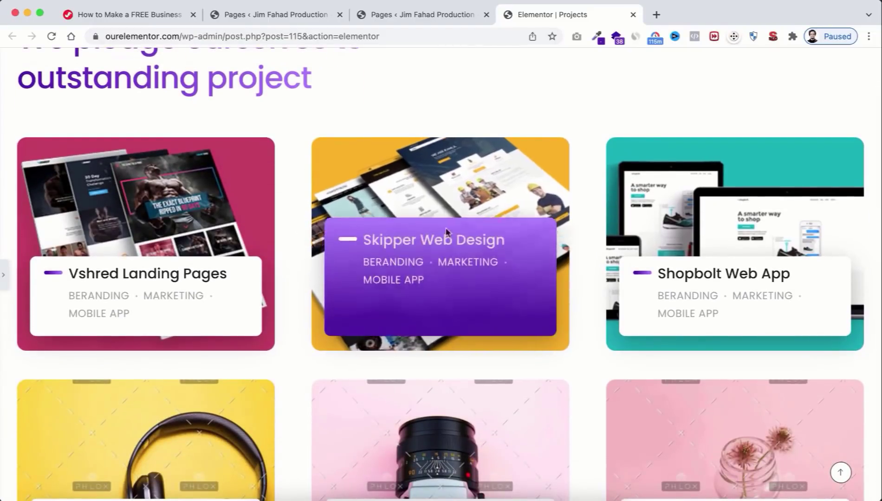
pyautogui.scroll(-10, 311, 418)
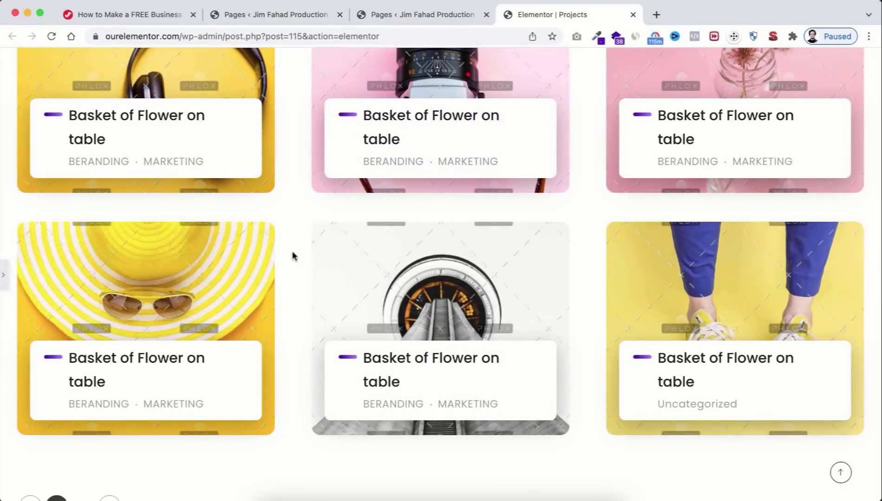
pyautogui.scroll(15, 292, 255)
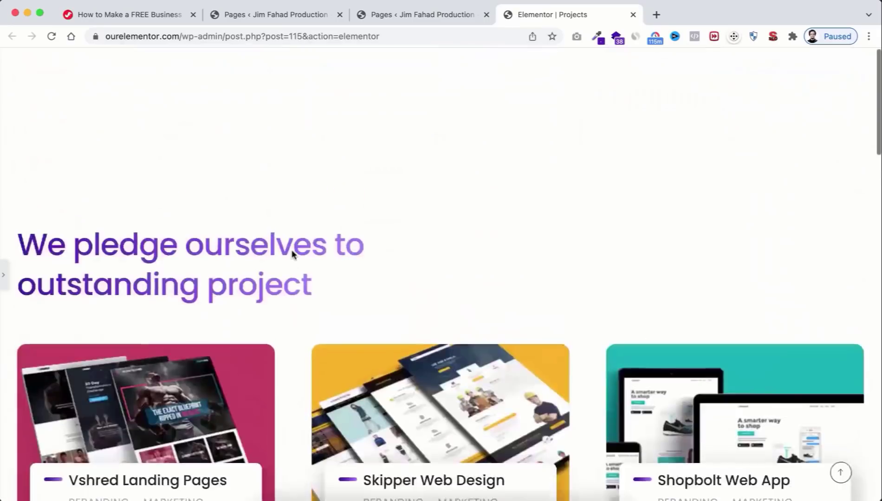
pyautogui.click(4, 277)
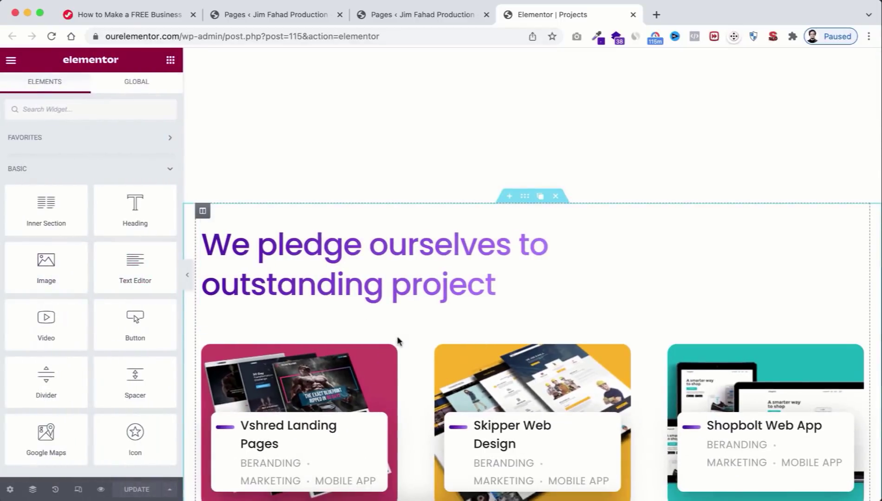
pyautogui.scroll(-5, 398, 341)
pyautogui.scroll(1, 422, 309)
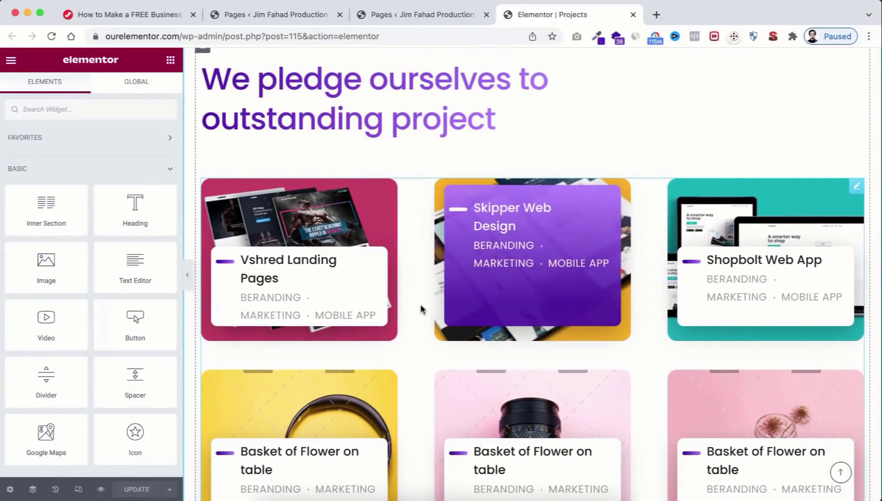
pyautogui.scroll(-1, 420, 309)
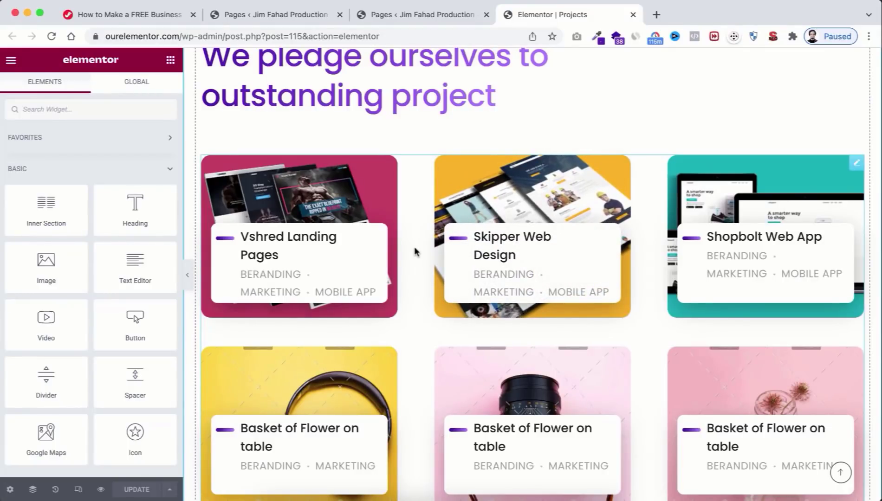
pyautogui.click(856, 165)
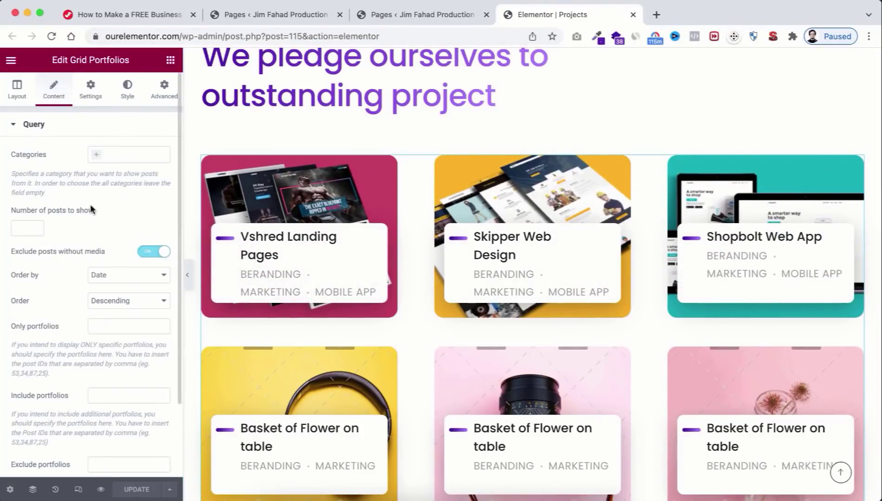
# Review the portfolio grid limited to 6 posts, then clear the Number of posts to show value
pyautogui.scroll(-5, 417, 362)
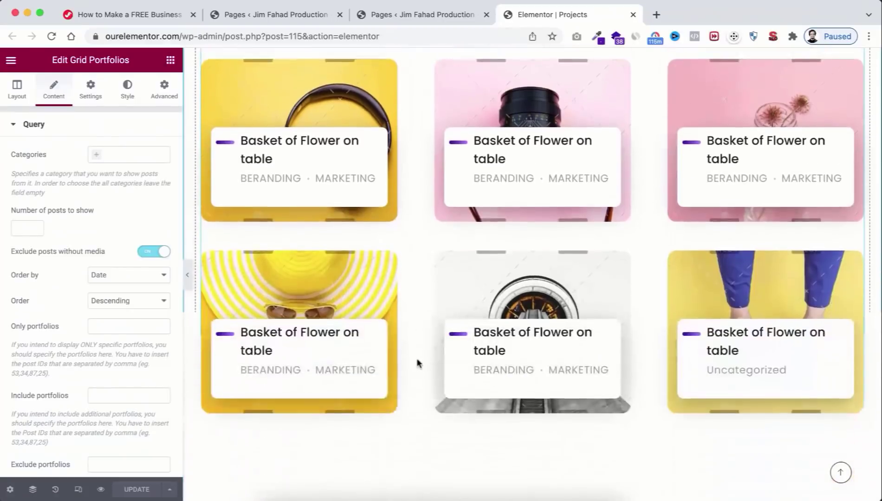
pyautogui.scroll(-3, 417, 363)
pyautogui.scroll(4, 417, 362)
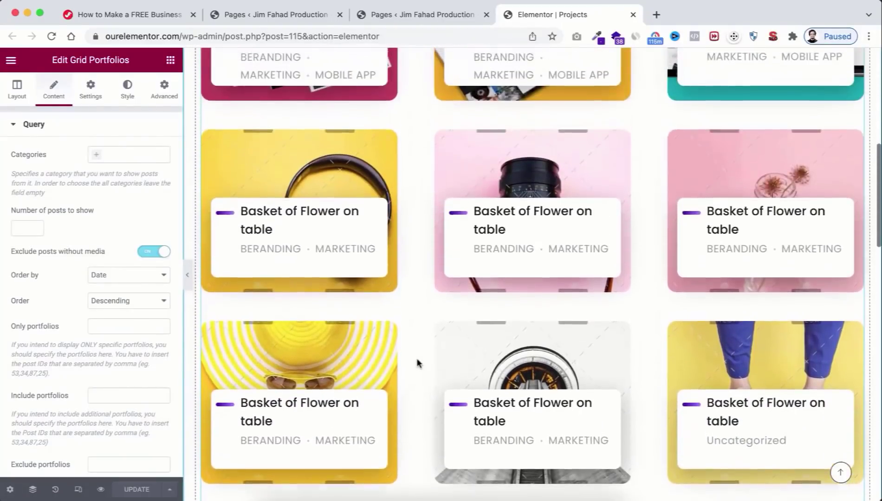
pyautogui.scroll(4, 417, 363)
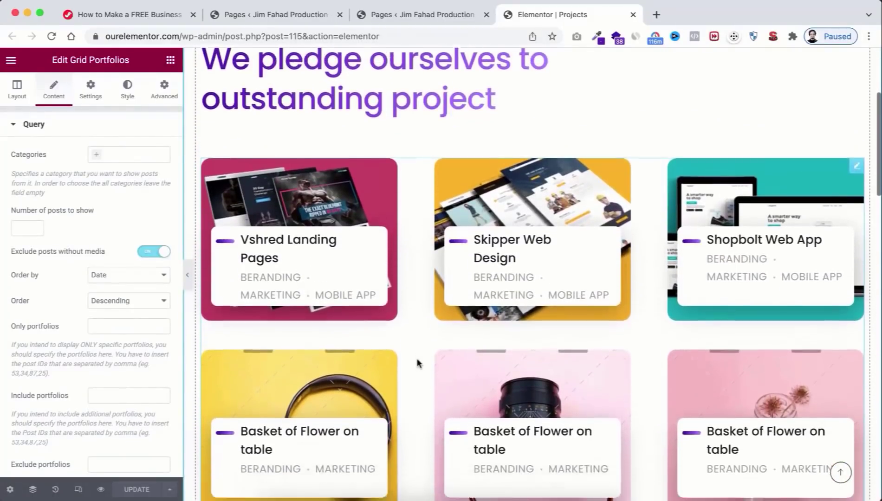
pyautogui.scroll(-2, 417, 362)
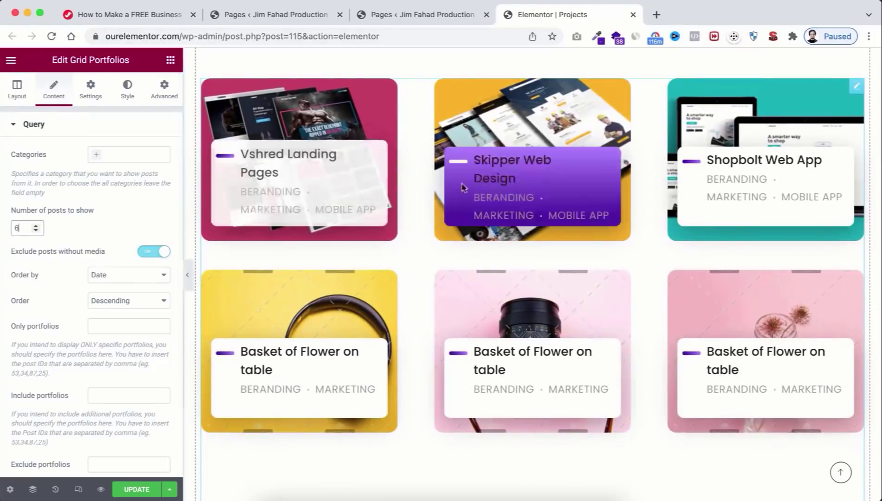
pyautogui.scroll(-5, 412, 184)
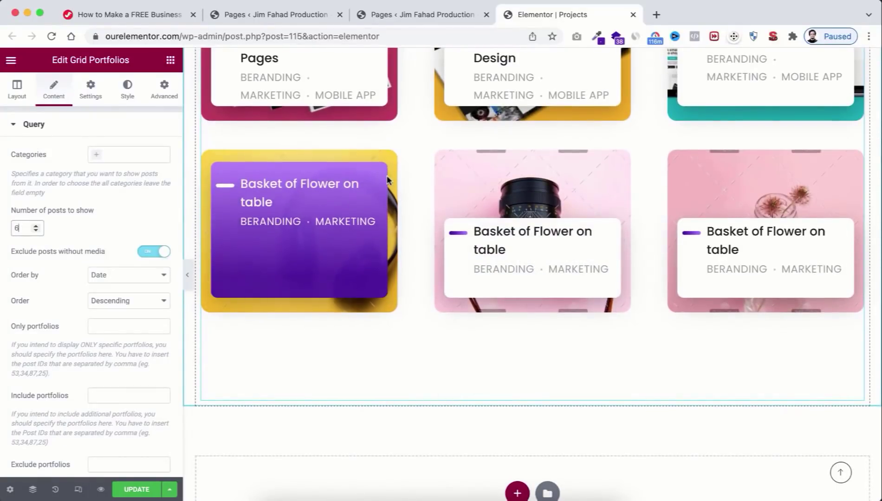
pyautogui.scroll(1, 388, 180)
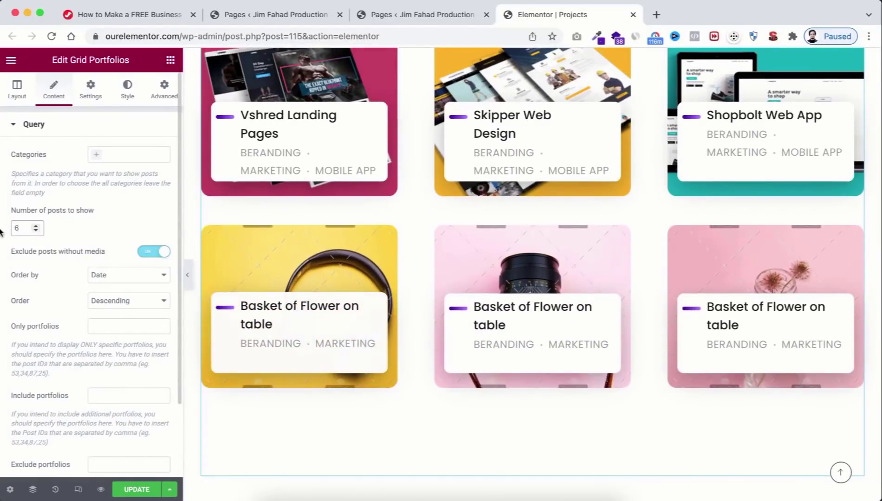
pyautogui.press('BackSpace')
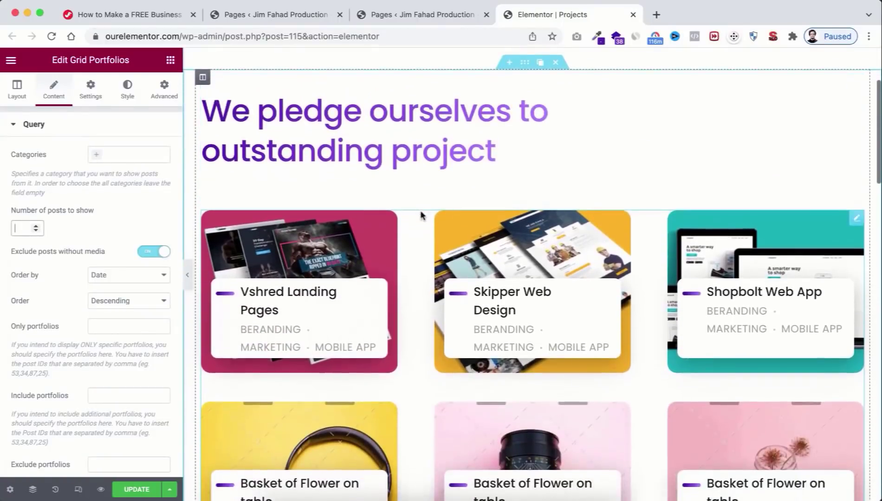
pyautogui.click(17, 97)
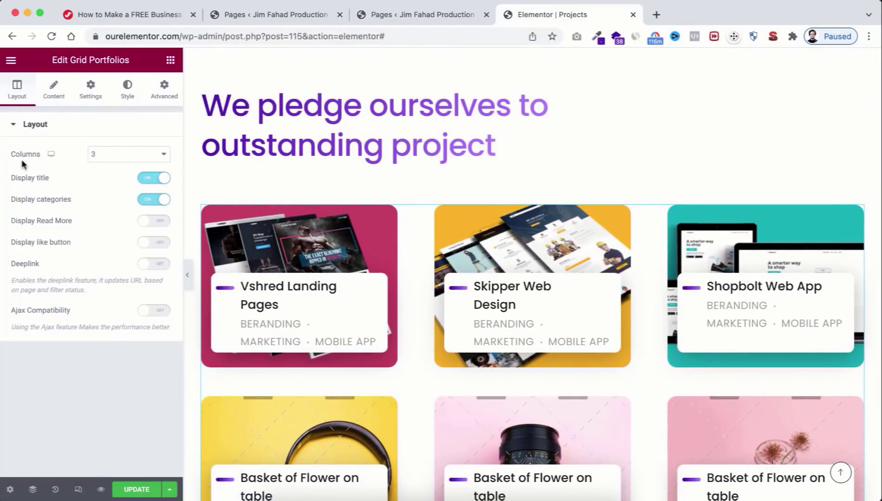
pyautogui.click(116, 158)
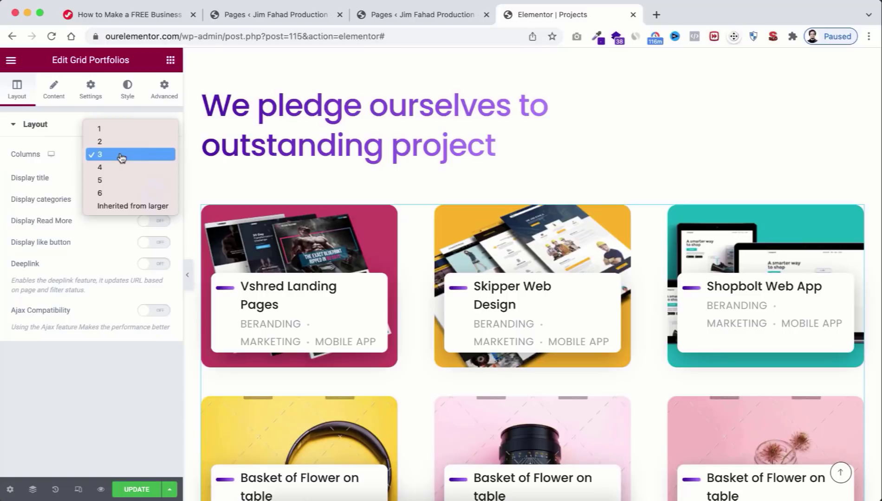
pyautogui.click(115, 143)
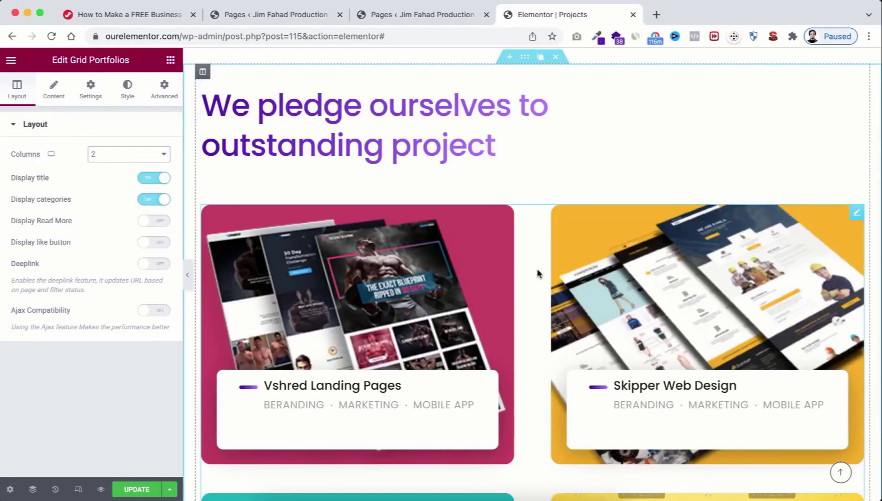
pyautogui.scroll(-3, 537, 273)
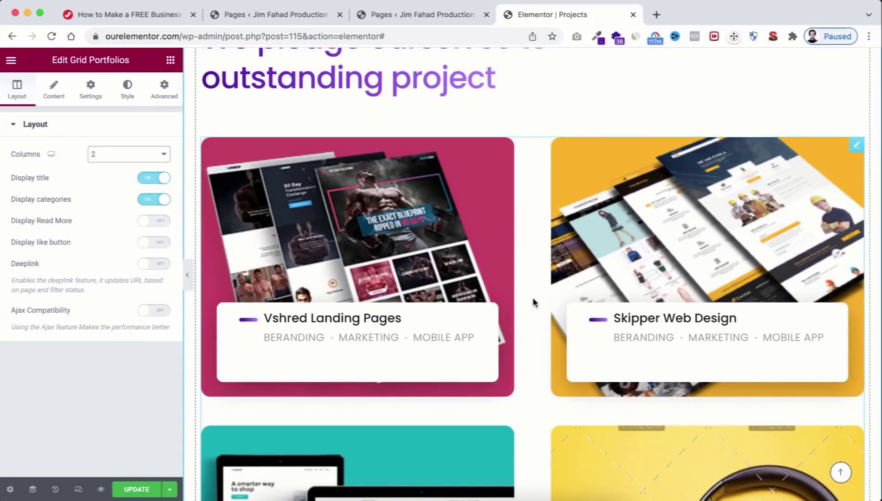
pyautogui.click(148, 155)
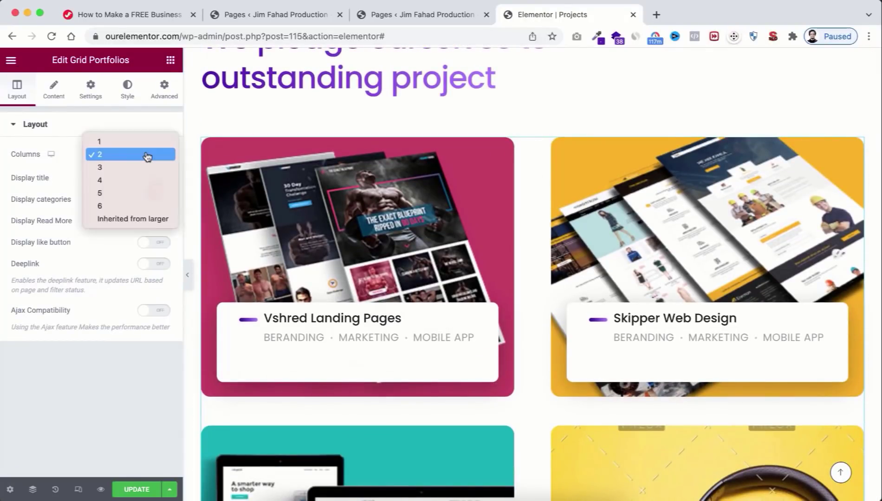
pyautogui.click(127, 172)
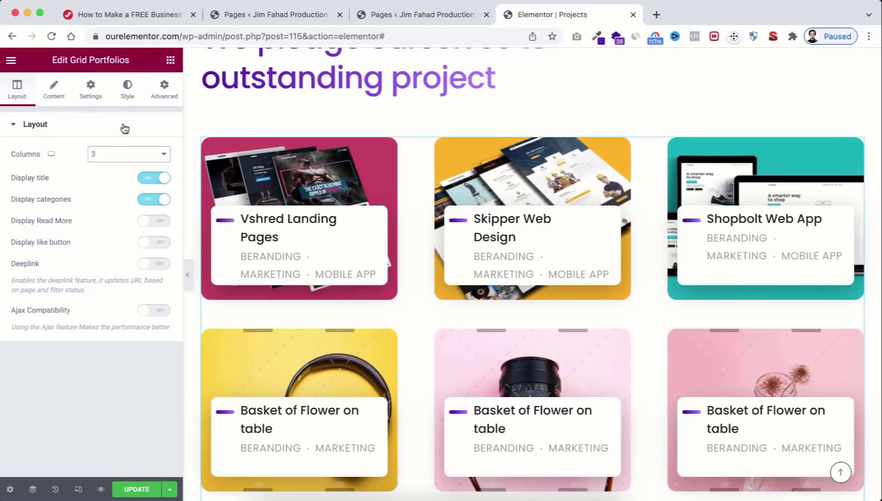
pyautogui.click(93, 92)
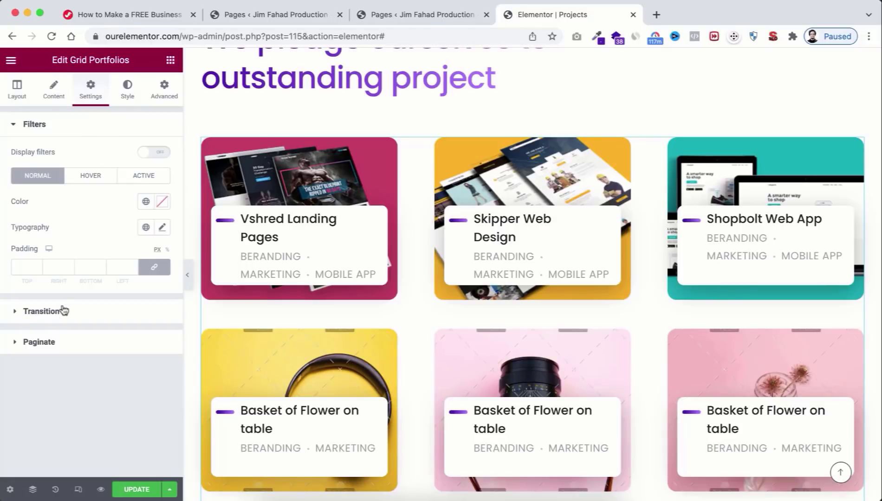
# Turn on pagination for the portfolio grid with 6 items per page
pyautogui.click(80, 346)
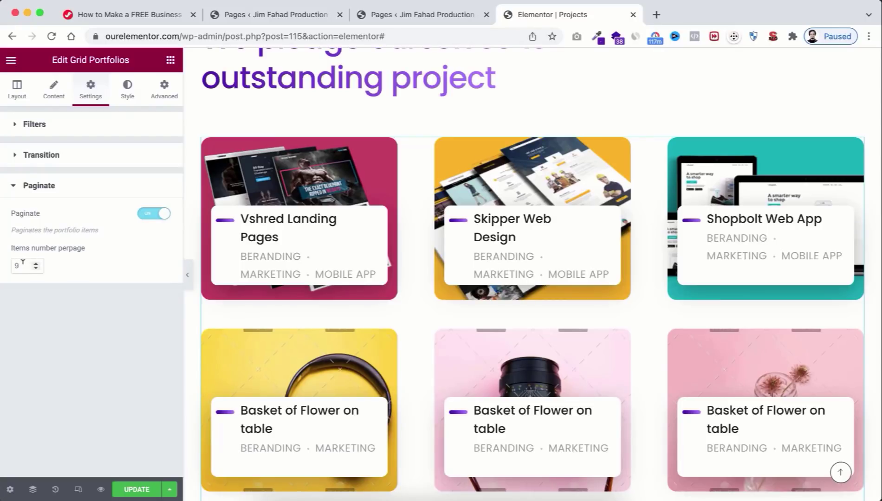
pyautogui.write('6')
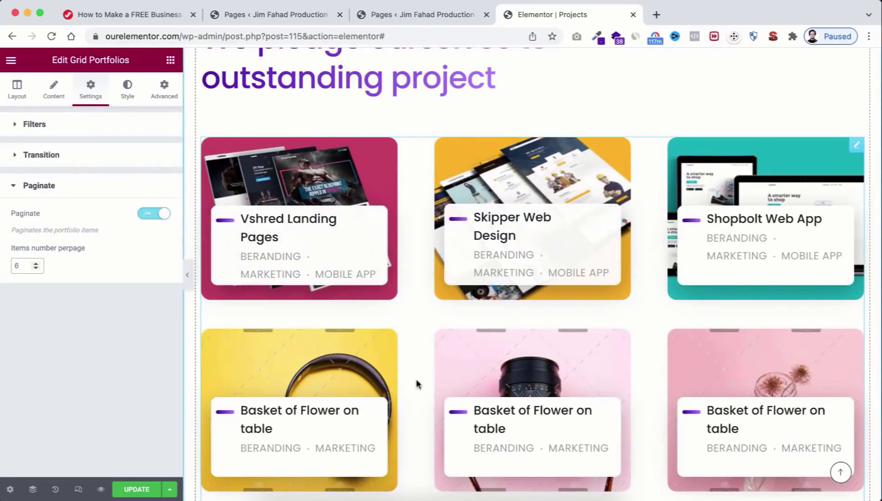
pyautogui.scroll(-3, 416, 383)
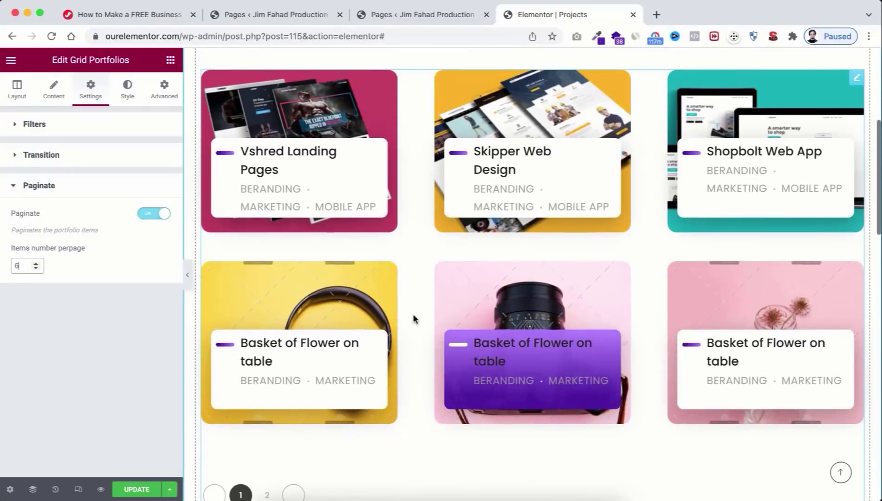
pyautogui.scroll(-1, 414, 394)
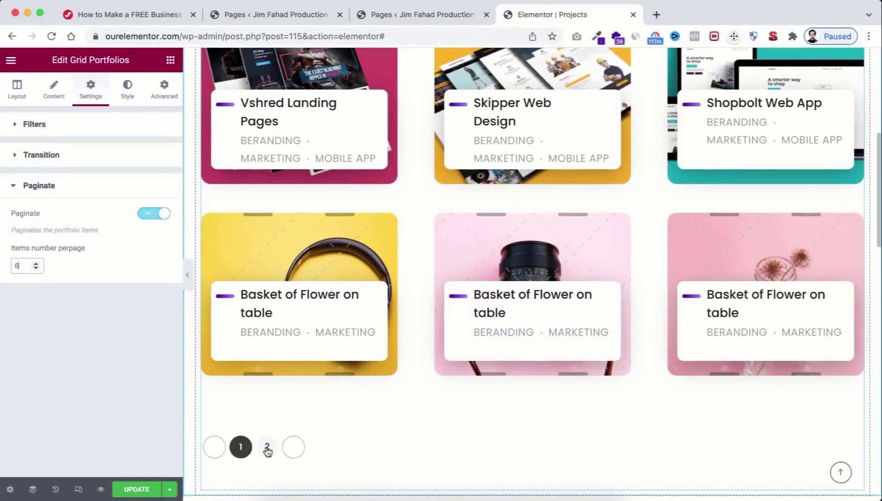
# Check pagination pages 2 and 1 in the canvas, then preview the Projects page in a new tab
pyautogui.click(267, 448)
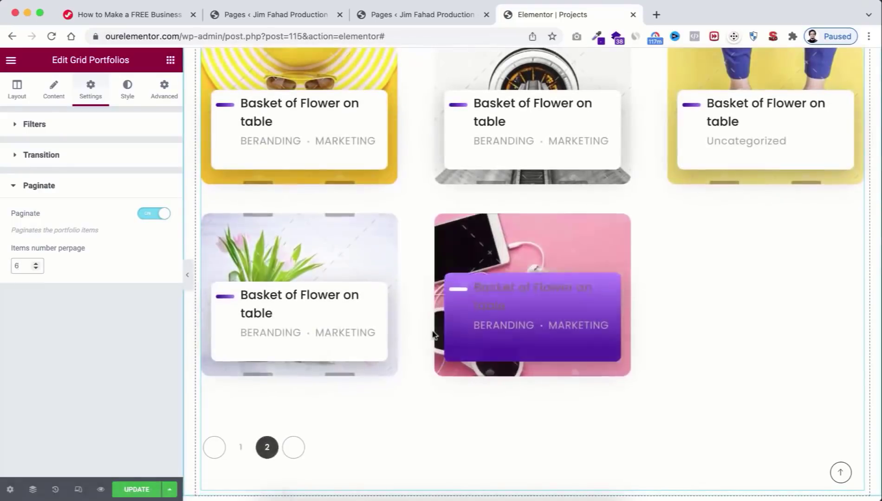
pyautogui.scroll(3, 432, 334)
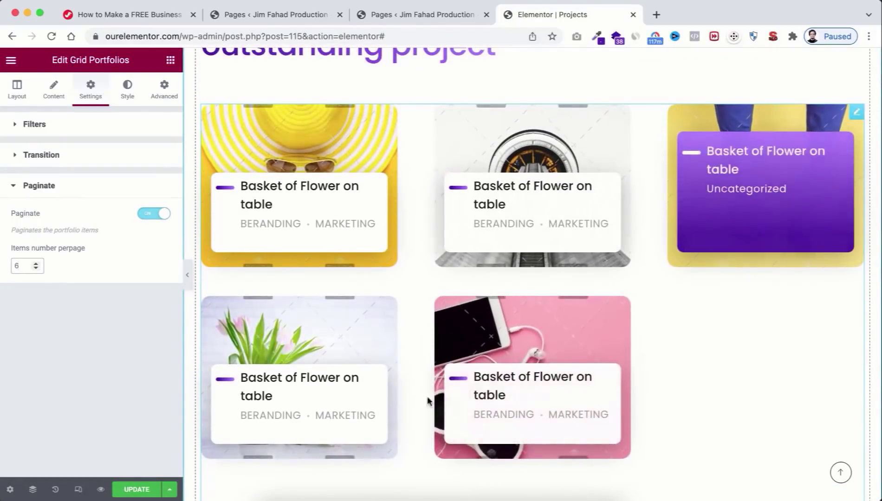
pyautogui.scroll(-3, 417, 276)
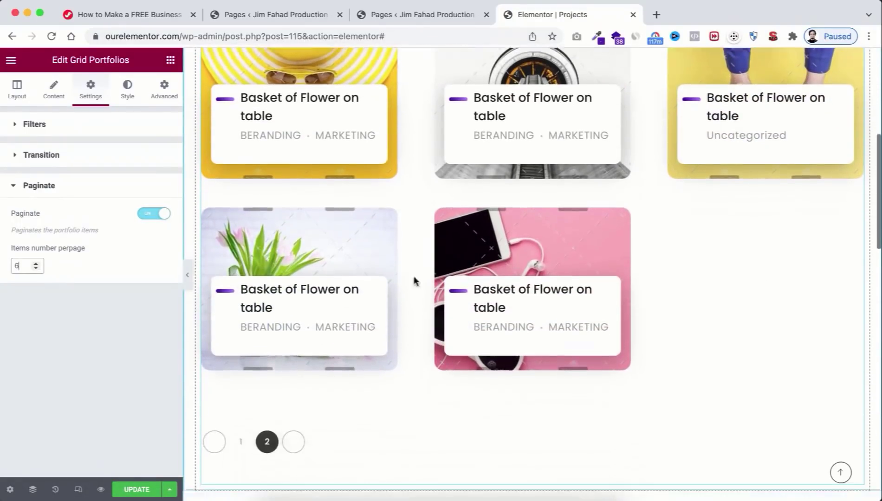
pyautogui.click(241, 430)
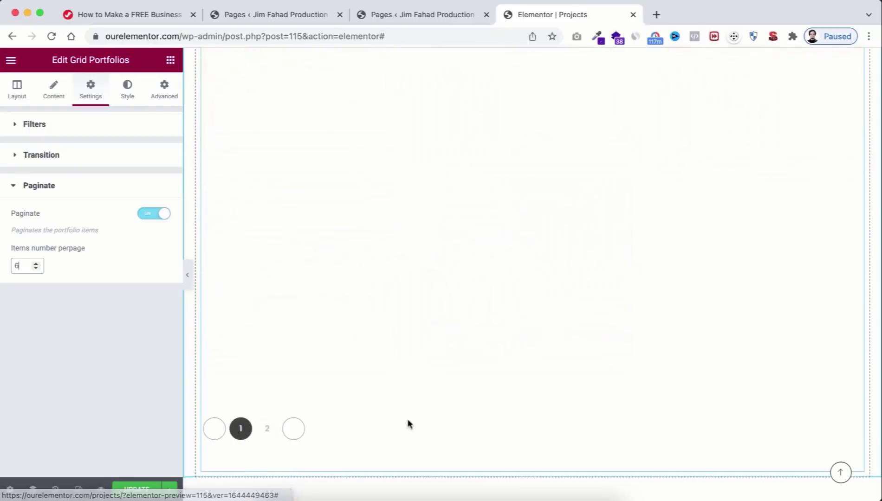
pyautogui.scroll(5, 418, 287)
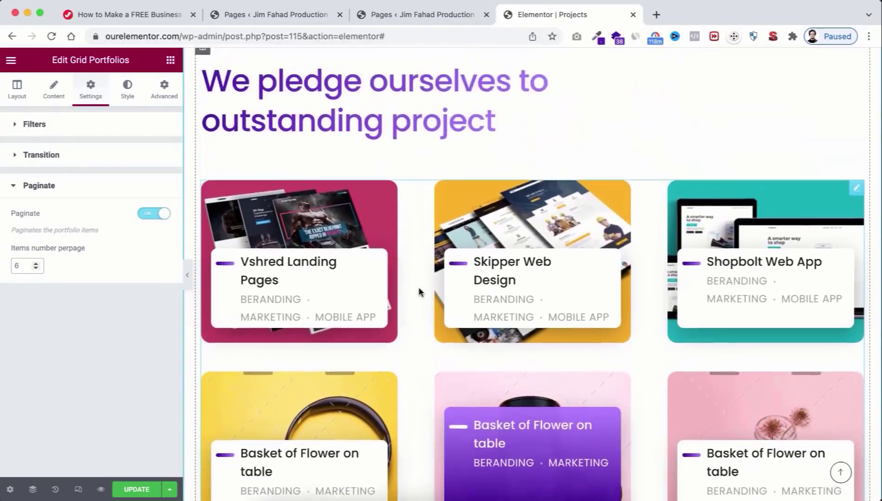
pyautogui.scroll(-2, 423, 245)
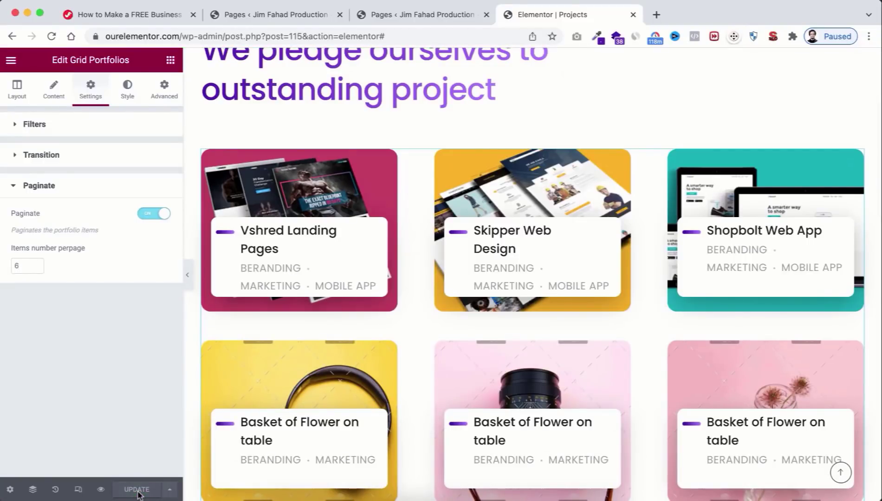
pyautogui.click(100, 490)
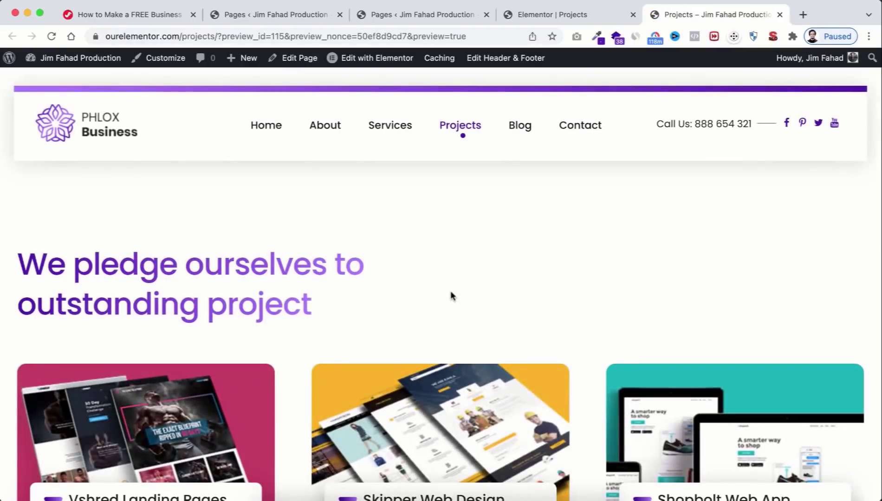
# Check pages 2 and 1 of the projects in the live preview
pyautogui.scroll(-3, 450, 295)
pyautogui.scroll(-12, 451, 295)
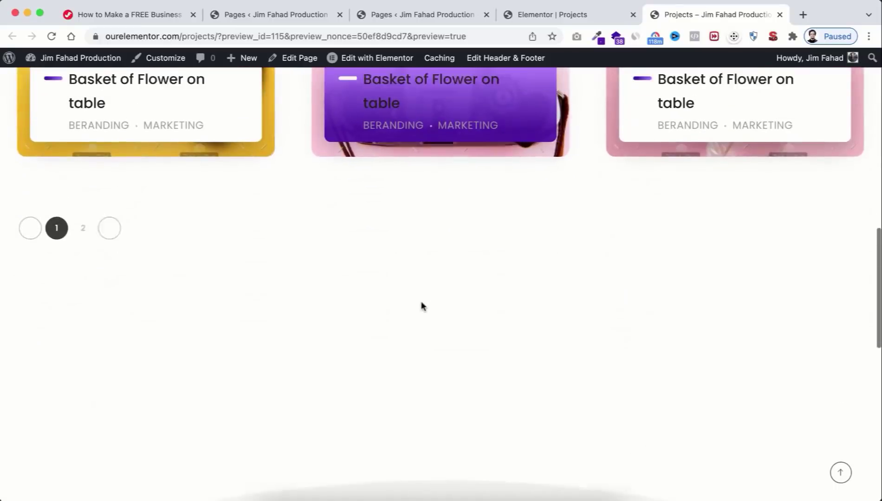
pyautogui.scroll(2, 119, 338)
pyautogui.click(83, 319)
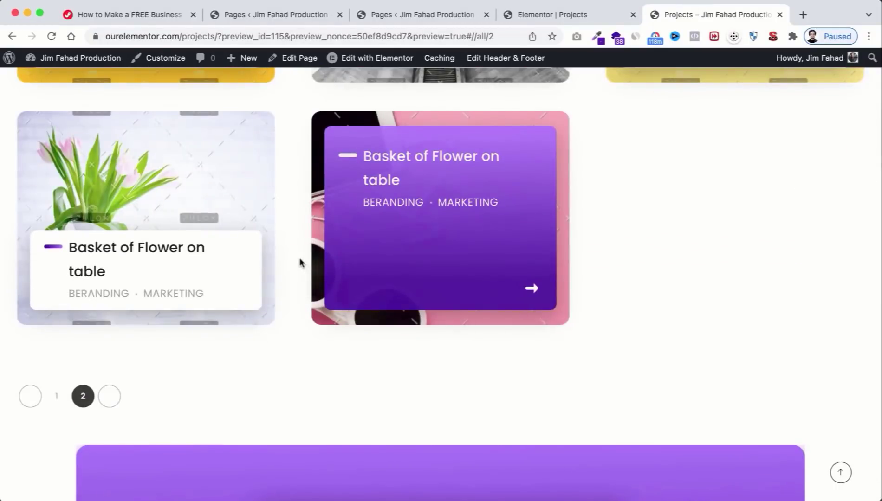
pyautogui.scroll(4, 300, 258)
pyautogui.scroll(-4, 300, 260)
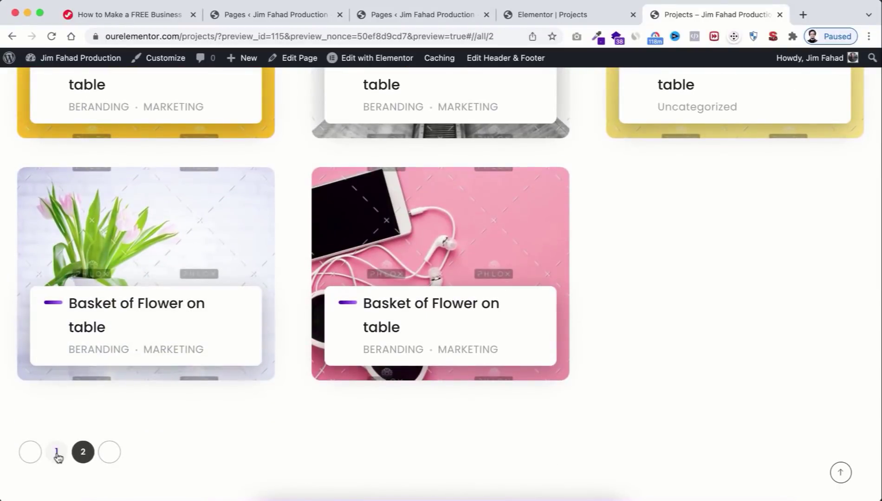
pyautogui.click(57, 454)
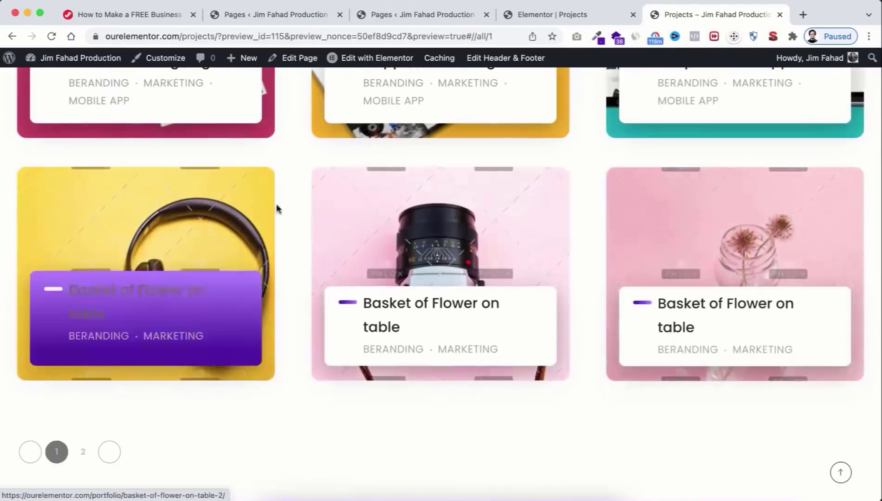
# Open the Shopbolt Web App case study from its portfolio card
pyautogui.scroll(5, 283, 195)
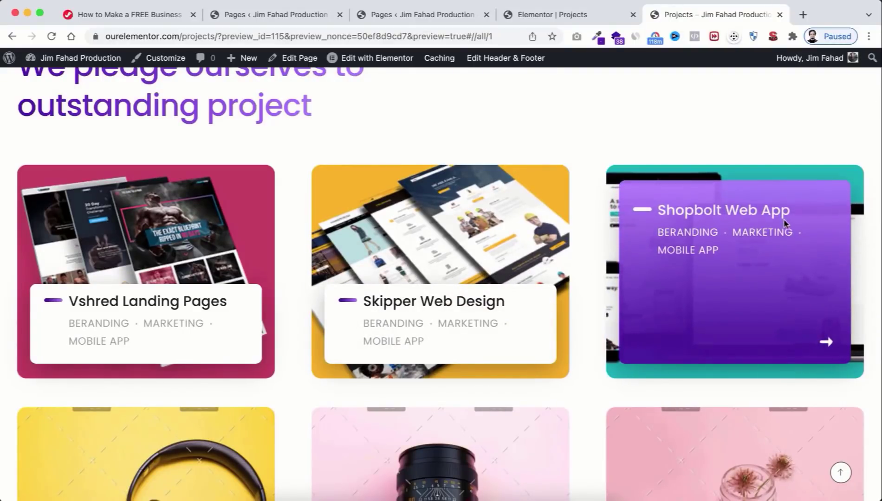
pyautogui.click(830, 344)
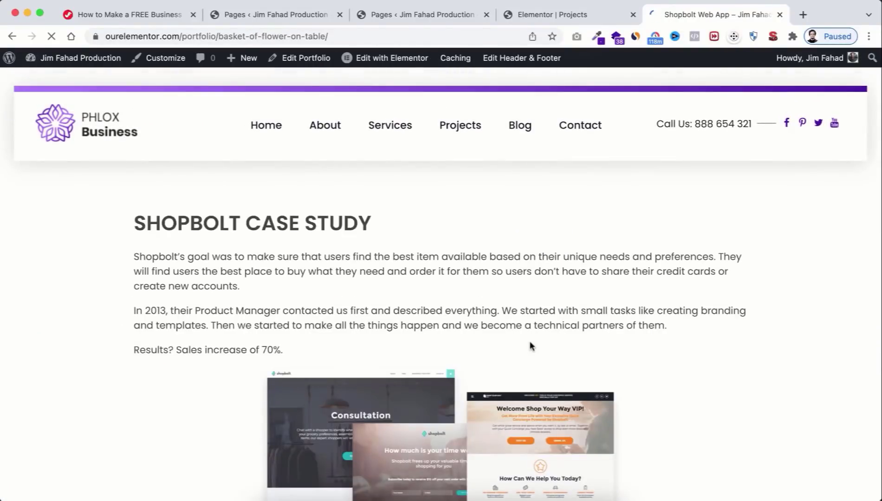
pyautogui.scroll(-20, 530, 346)
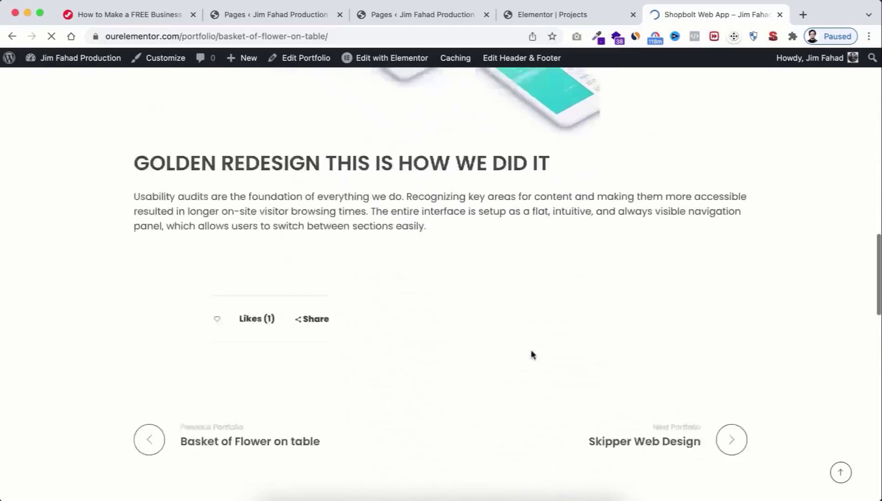
pyautogui.scroll(-8, 531, 354)
pyautogui.scroll(20, 530, 354)
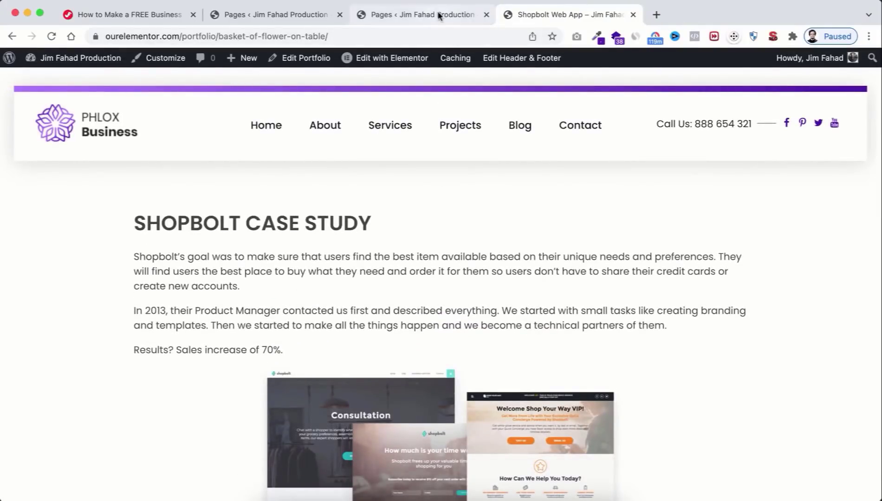
# From the Pages list, open Contact's 'Edit with Elementor' link in a new tab
pyautogui.click(431, 12)
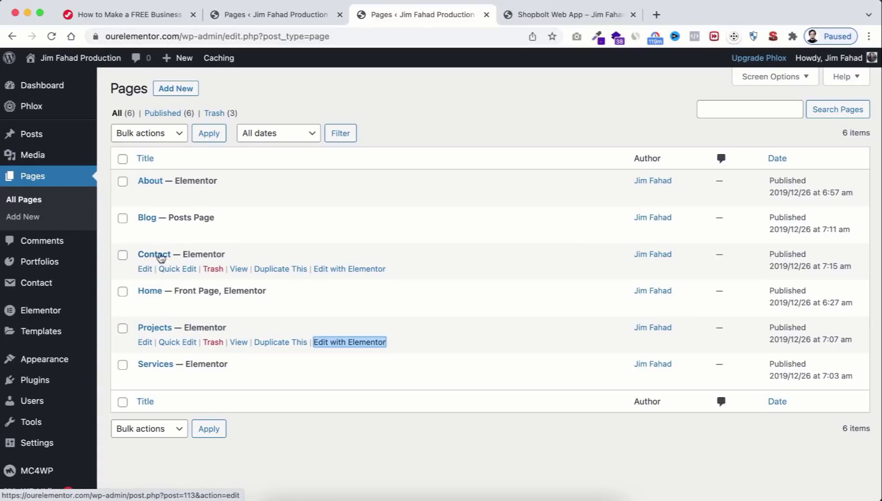
pyautogui.rightClick(338, 270)
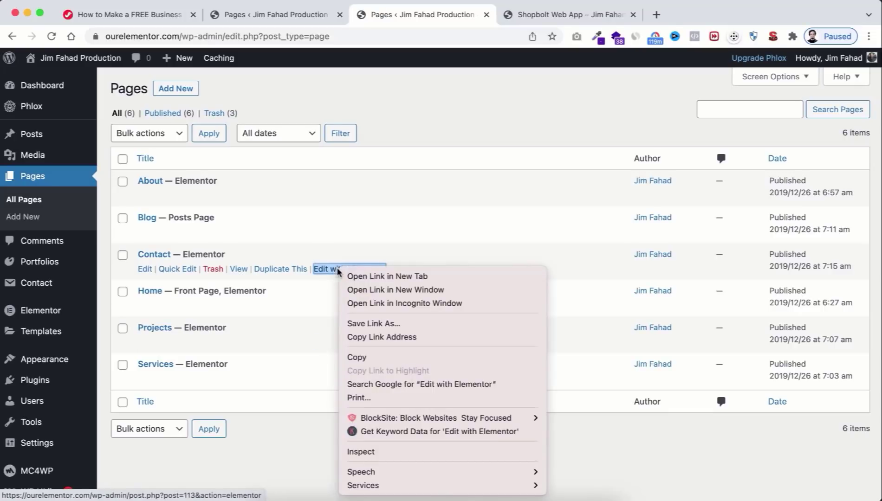
pyautogui.click(366, 275)
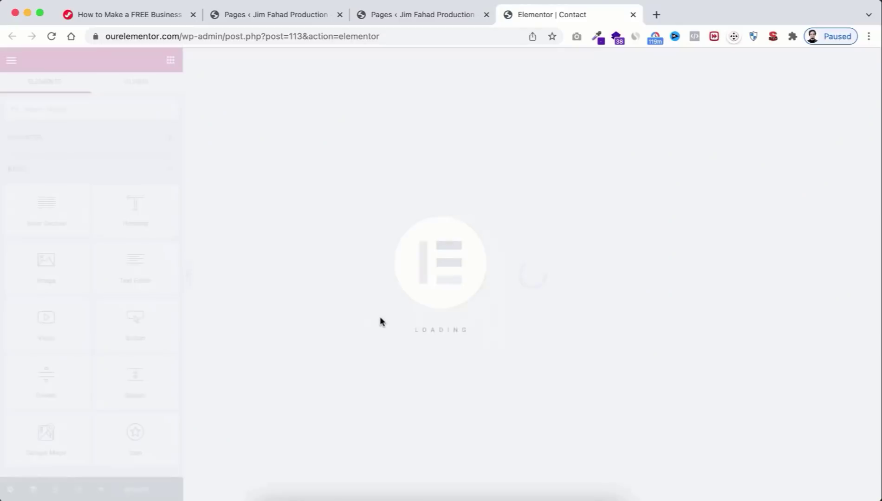
pyautogui.scroll(-3, 452, 344)
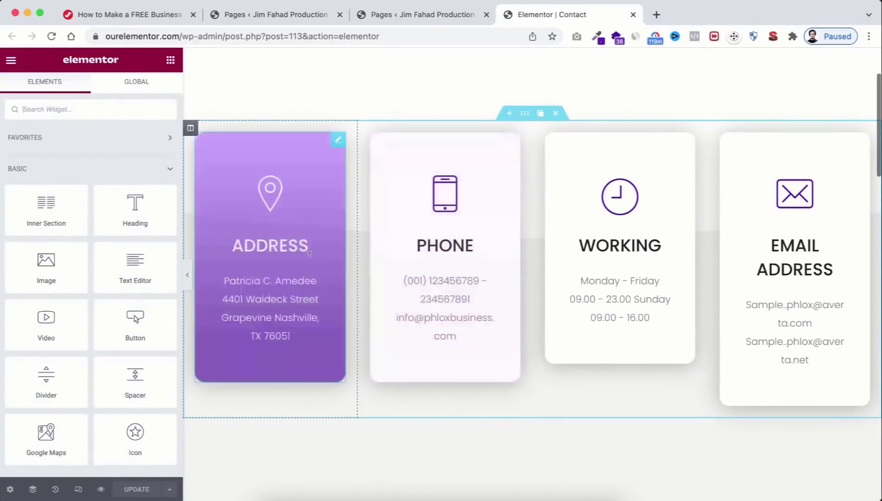
# Reopen the Elementor sidebar and select the Phone info box for editing
pyautogui.click(188, 278)
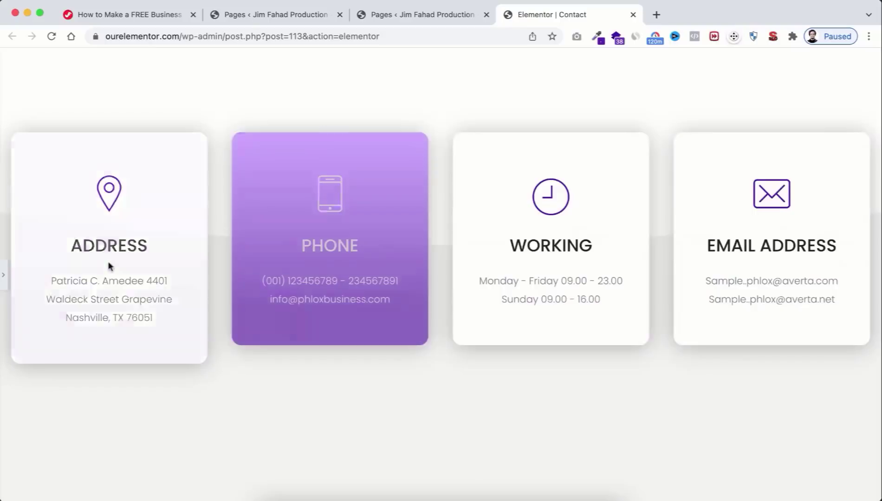
pyautogui.click(4, 277)
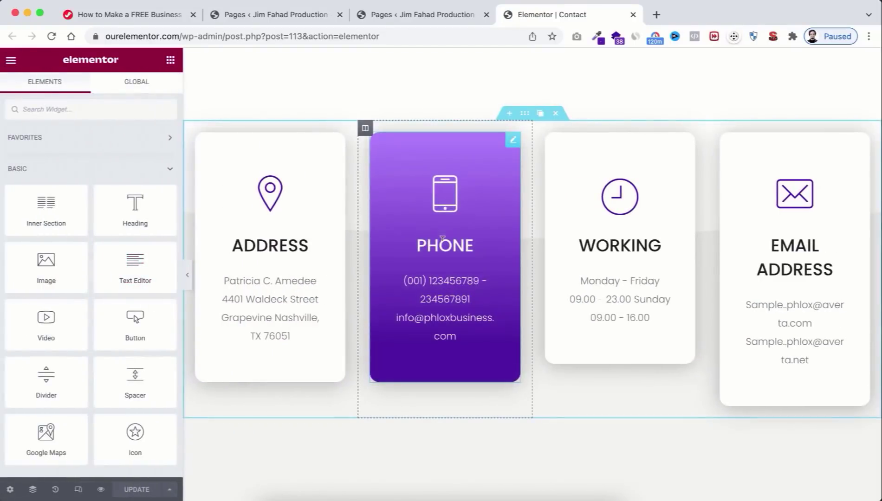
pyautogui.click(442, 241)
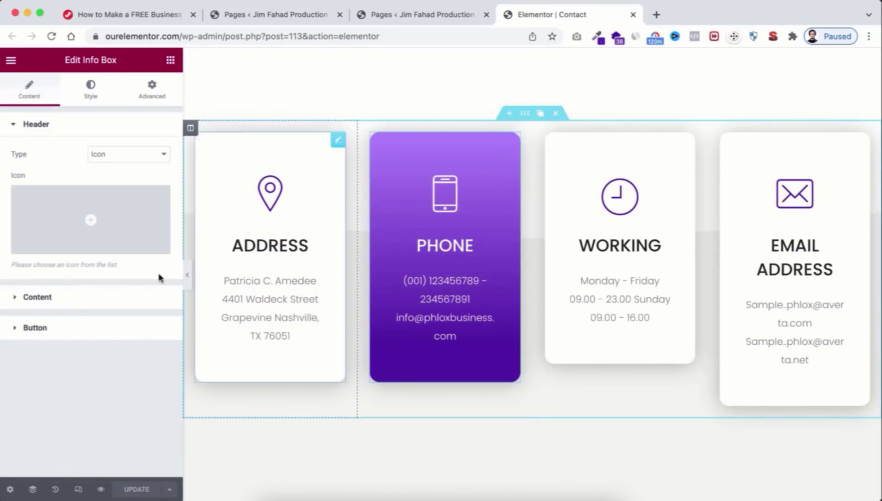
# In the Phone info box content, replace the second-line sample email with the owner's e-mail address
pyautogui.click(95, 298)
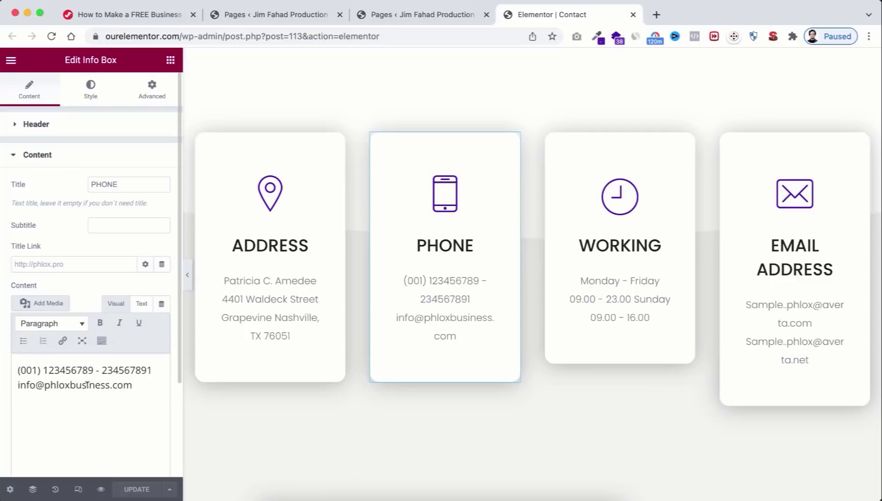
pyautogui.moveTo(138, 384); pyautogui.dragTo(16, 385)
pyautogui.press('BackSpace')
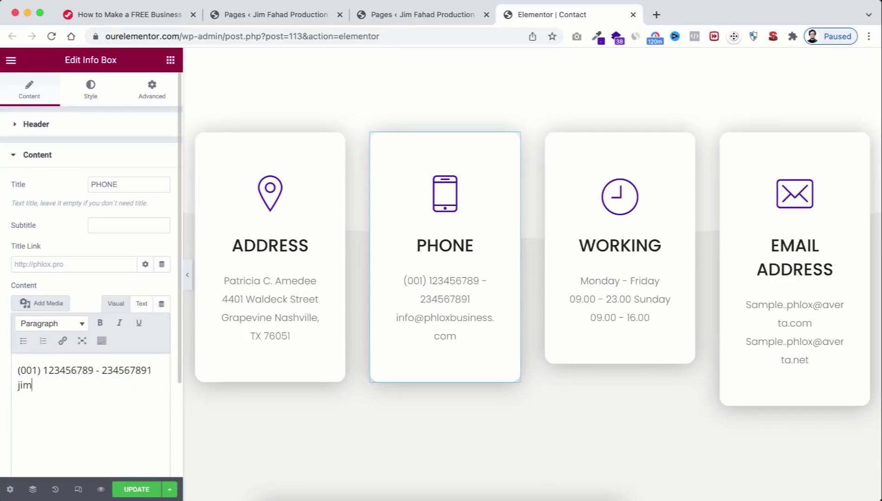
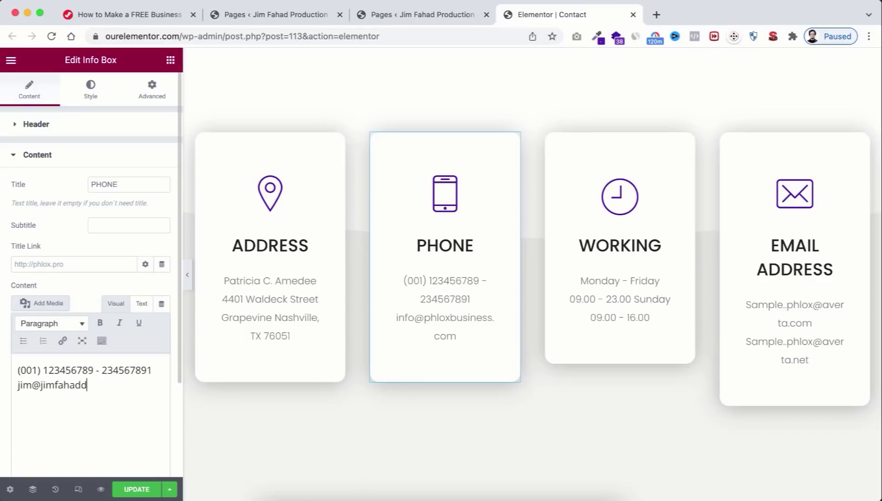
pyautogui.scroll(-8, 538, 426)
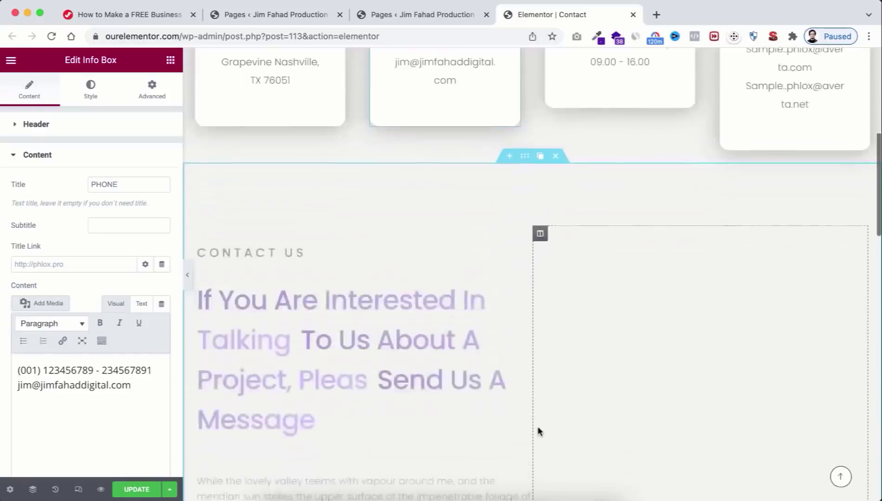
pyautogui.scroll(2, 538, 432)
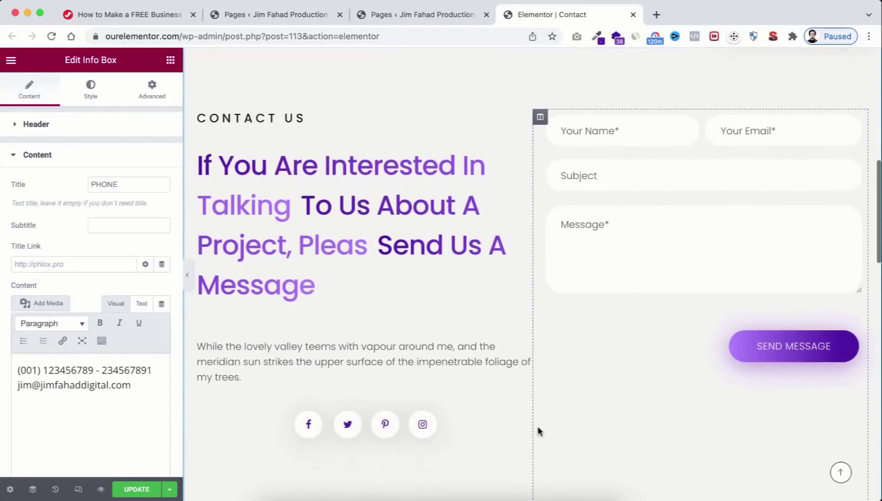
pyautogui.scroll(-1, 538, 431)
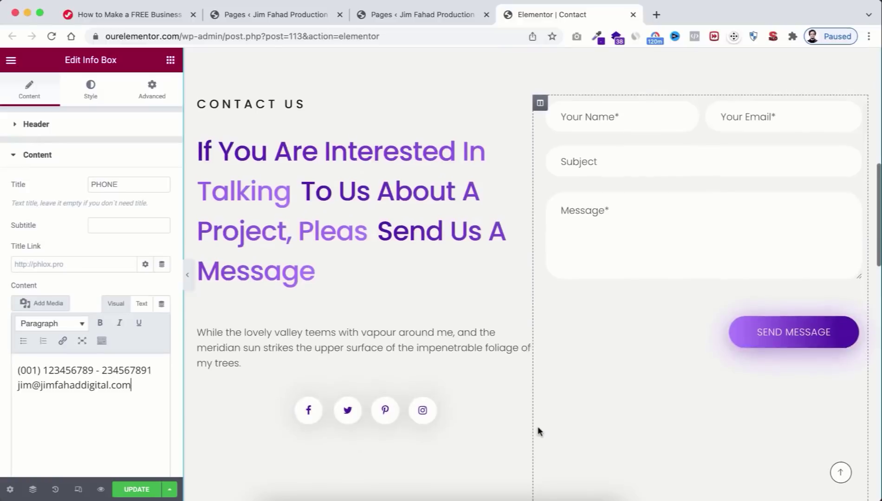
pyautogui.scroll(1, 539, 432)
pyautogui.scroll(-1, 537, 427)
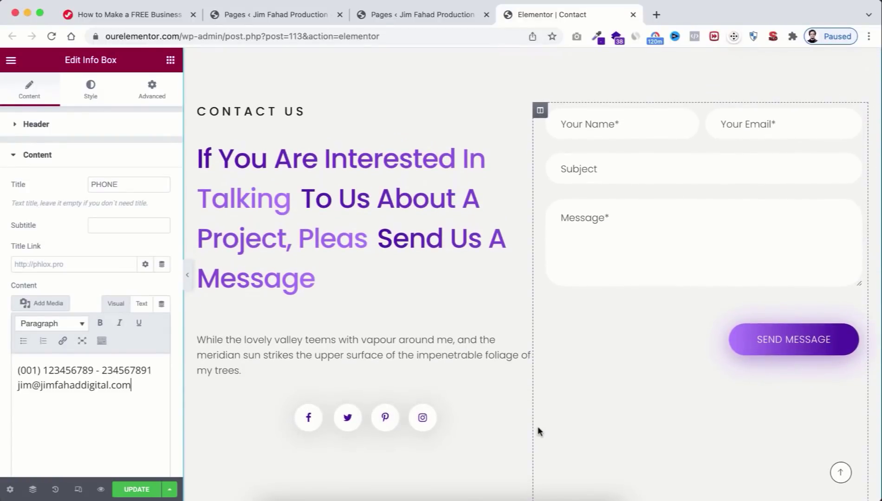
# Correct the Modern Heading's highlighted text from 'pleas' to 'please'
pyautogui.click(339, 240)
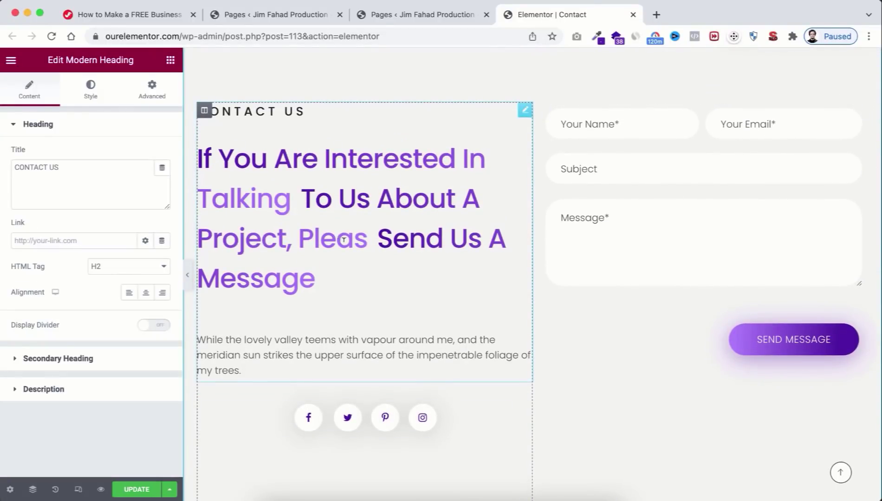
pyautogui.click(93, 357)
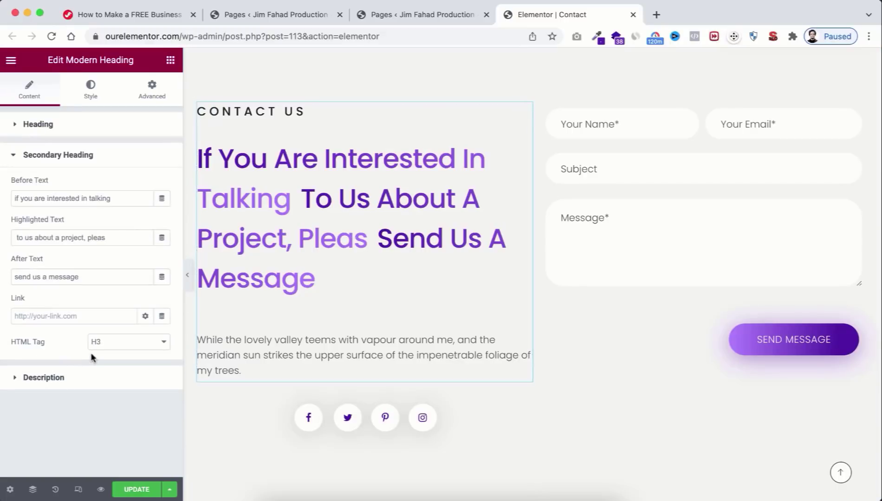
pyautogui.click(124, 236)
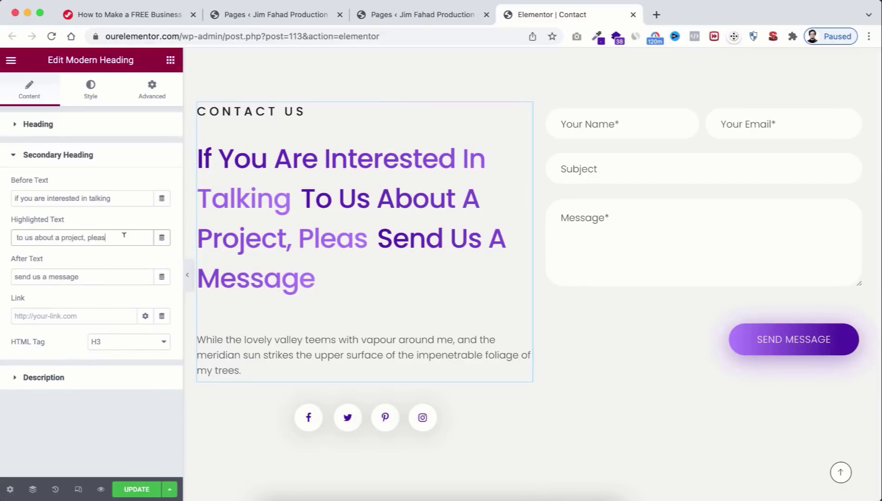
pyautogui.write('e')
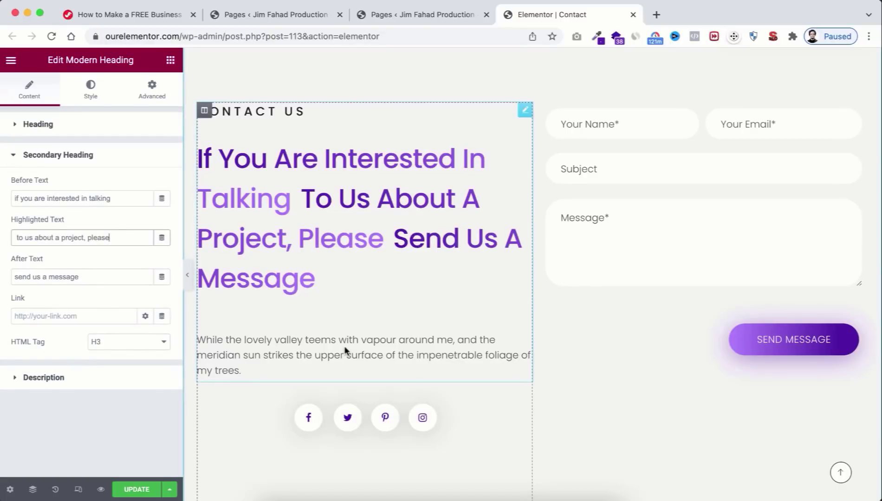
pyautogui.scroll(-1, 344, 348)
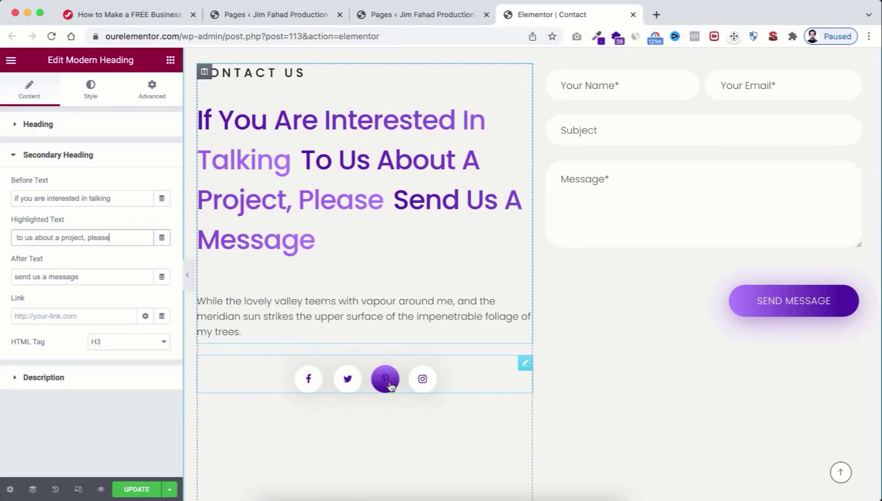
# Open the social icons Flexible List settings and expand Item #1 and Item #2
pyautogui.click(527, 365)
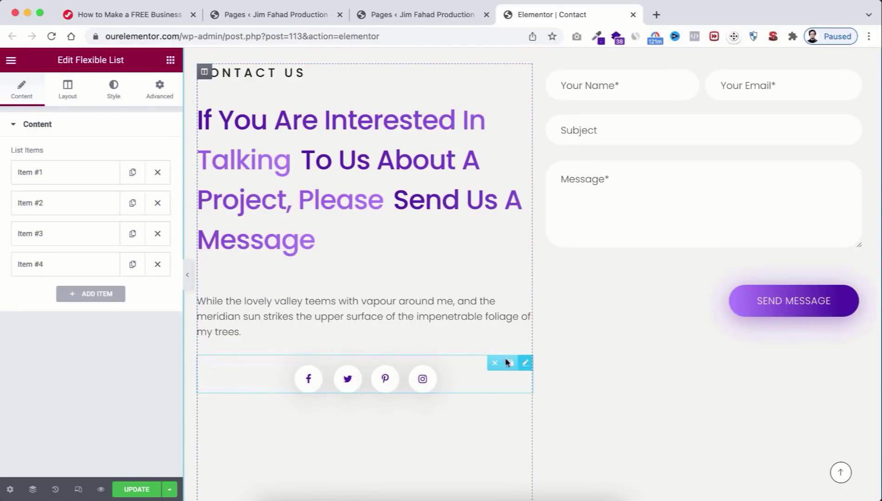
pyautogui.click(70, 175)
pyautogui.scroll(-2, 72, 330)
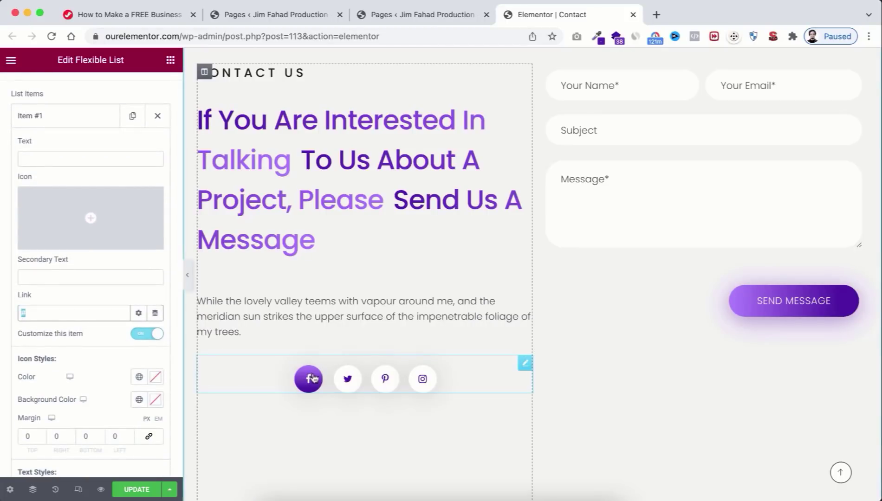
pyautogui.scroll(-5, 59, 315)
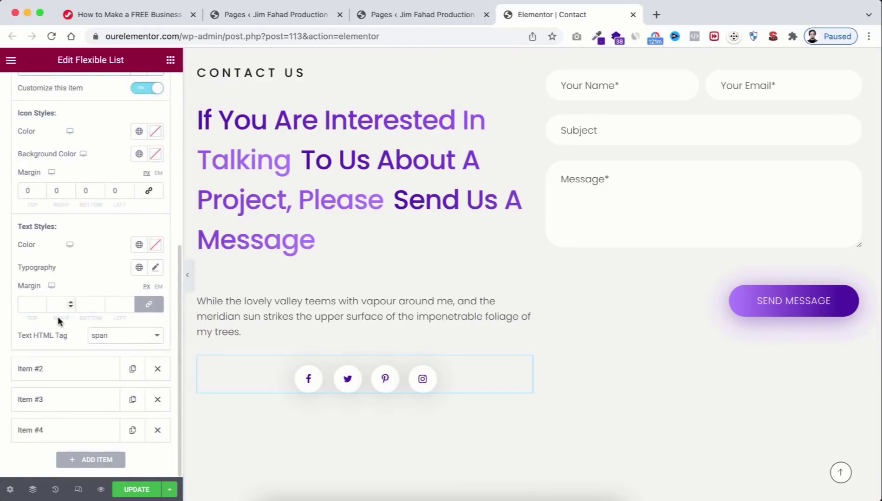
pyautogui.click(47, 372)
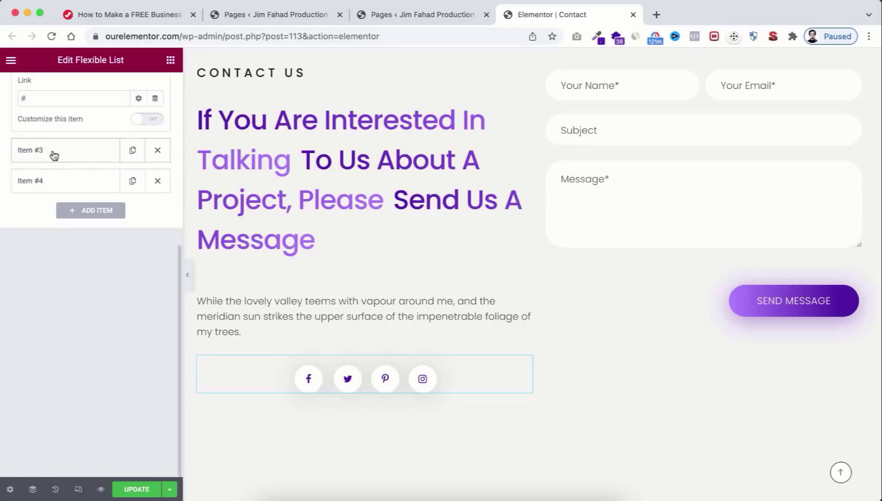
pyautogui.scroll(6, 50, 255)
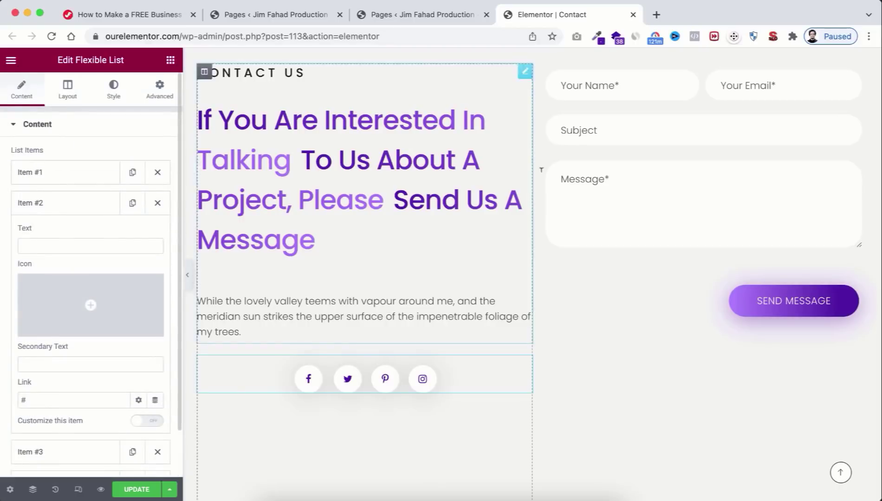
pyautogui.scroll(2, 549, 173)
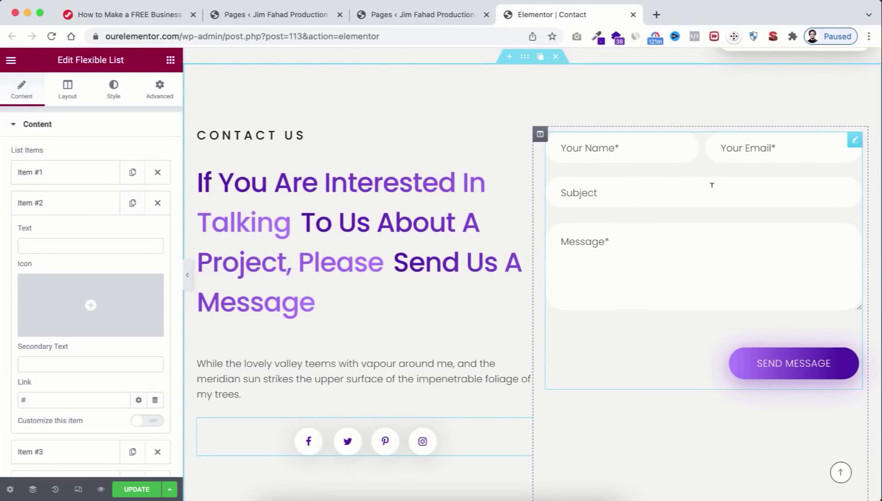
# Set the Contact Form widget's form type to Phlox Contact Form
pyautogui.moveTo(857, 146)
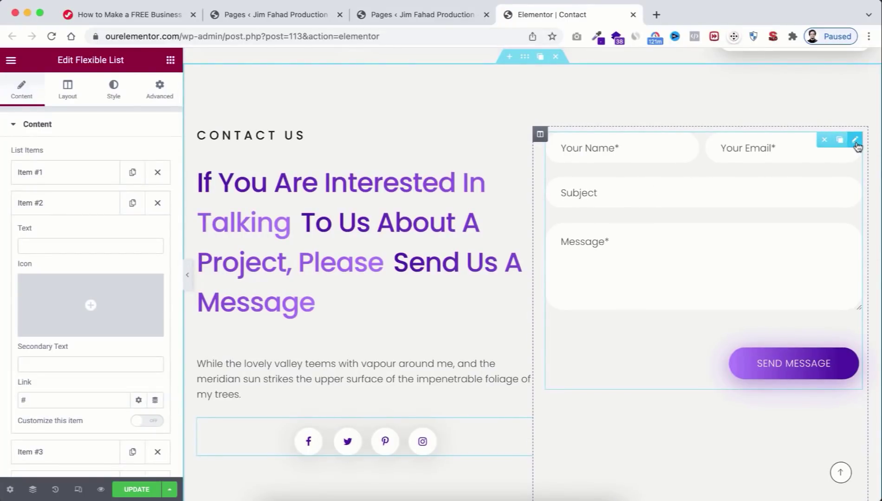
pyautogui.click(855, 141)
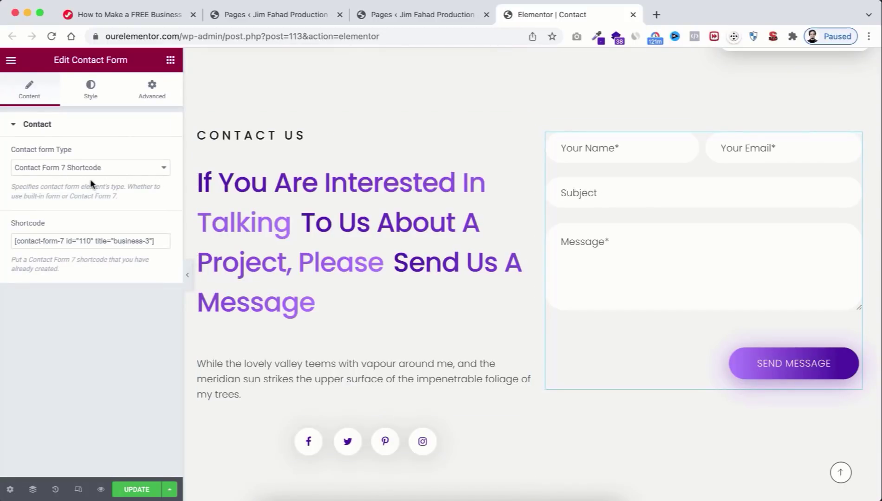
pyautogui.click(114, 170)
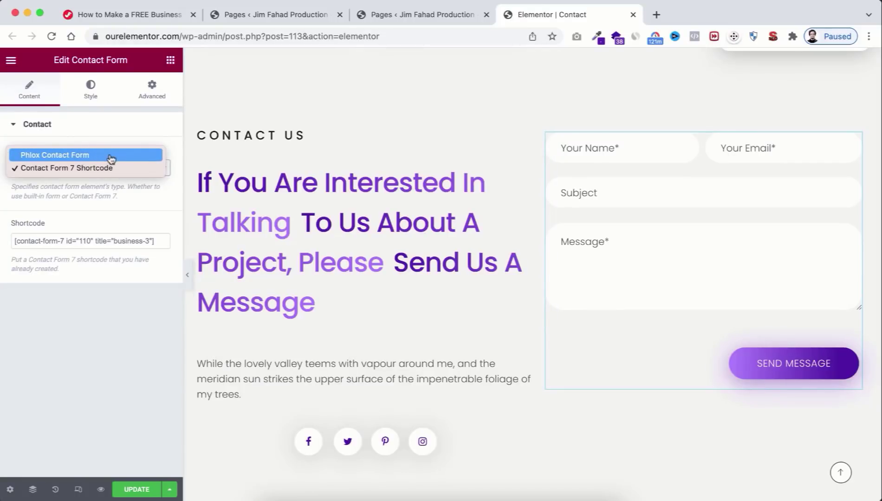
pyautogui.click(110, 159)
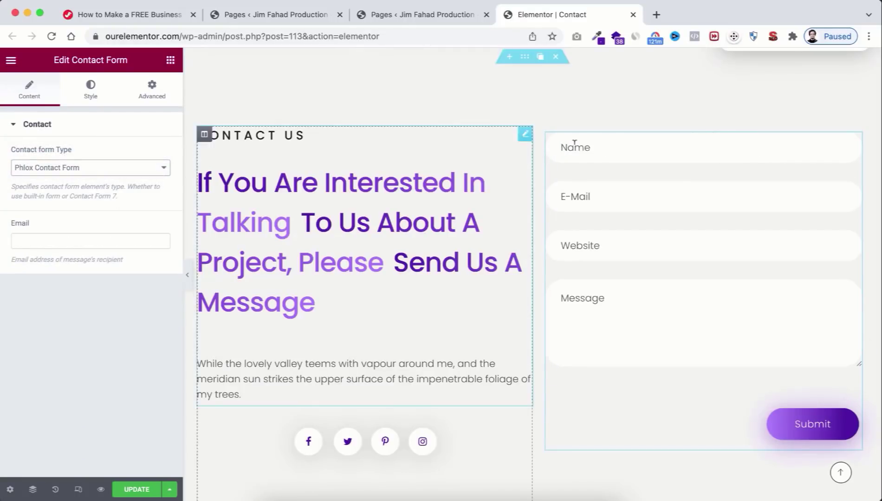
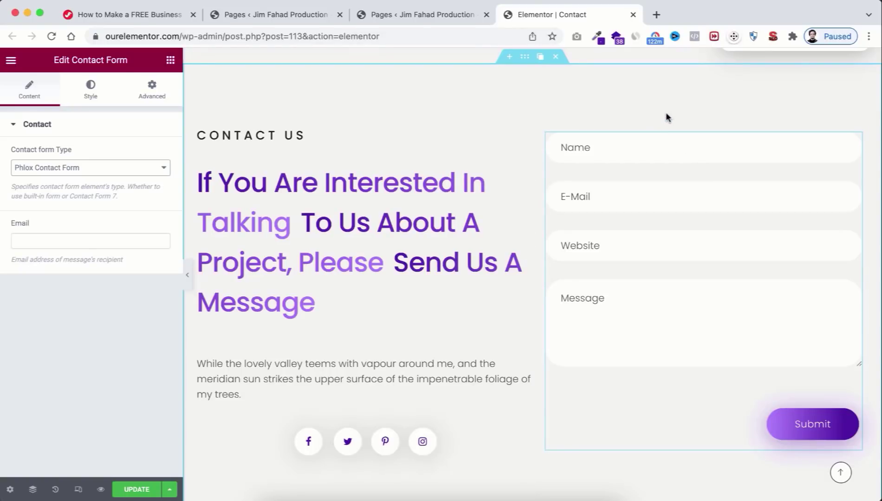
# Enter the recipient e-mail address in the Phlox contact form's Email field
pyautogui.click(50, 238)
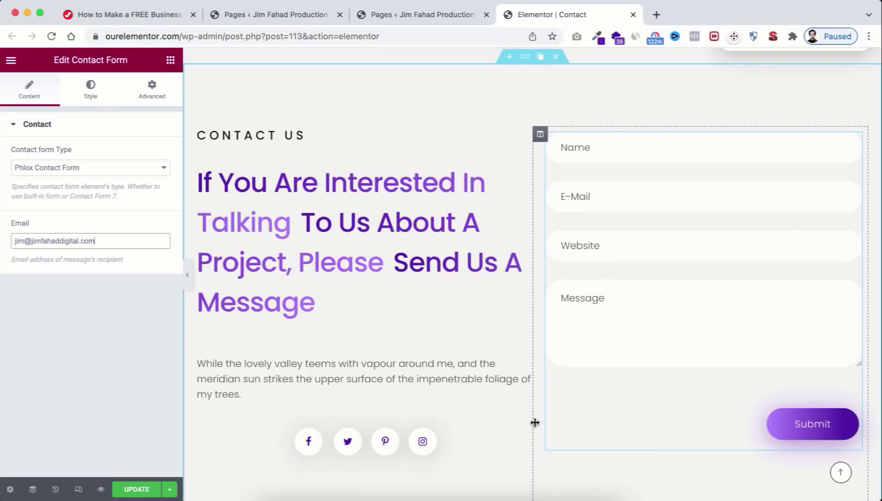
pyautogui.scroll(-5, 525, 424)
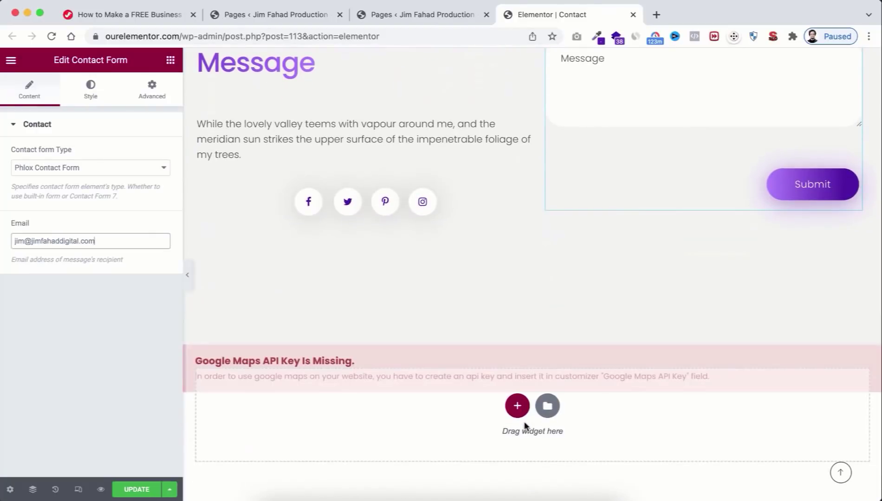
pyautogui.scroll(-2, 526, 425)
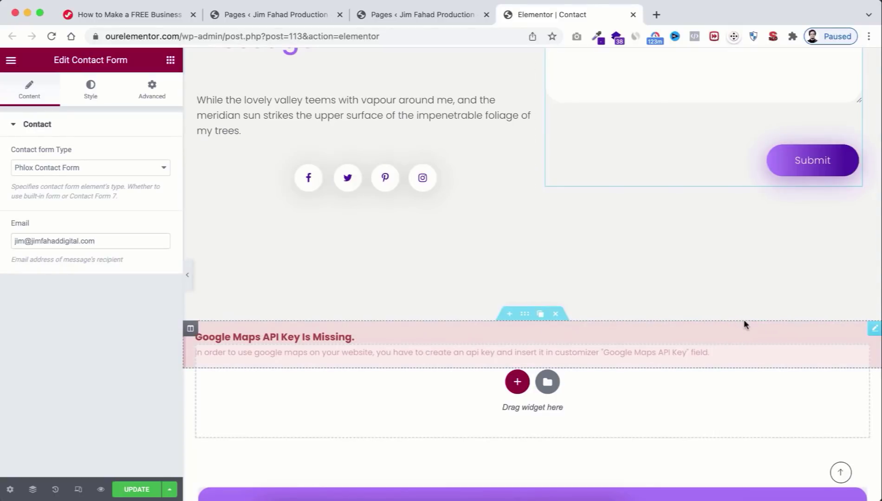
# Delete the broken Phlox map and drop a Google Maps widget, found by searching 'map', into the empty section
pyautogui.click(874, 330)
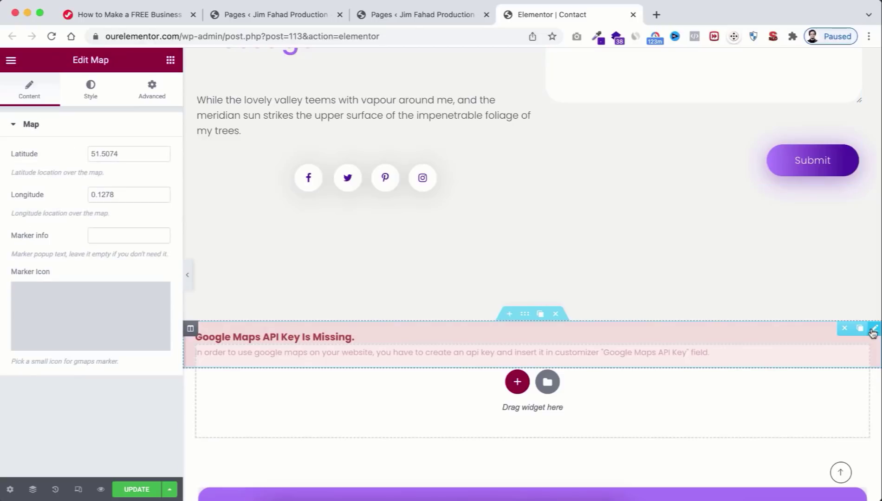
pyautogui.click(845, 330)
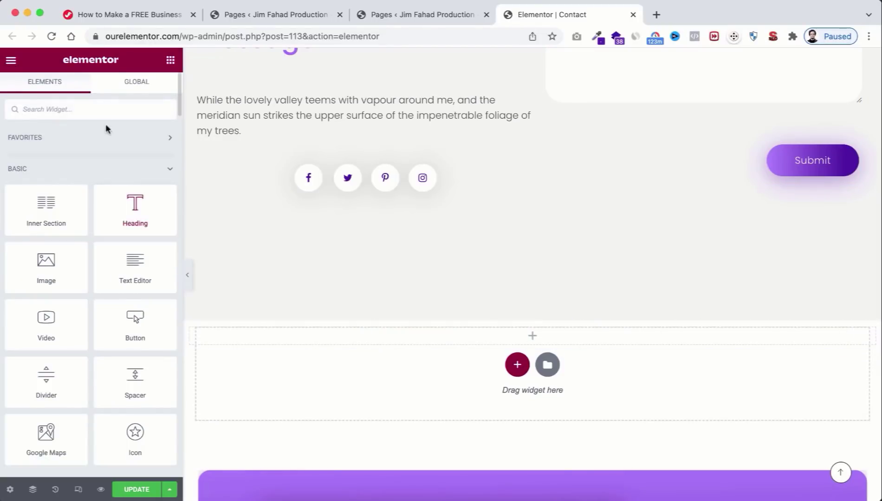
pyautogui.click(65, 109)
pyautogui.write('map')
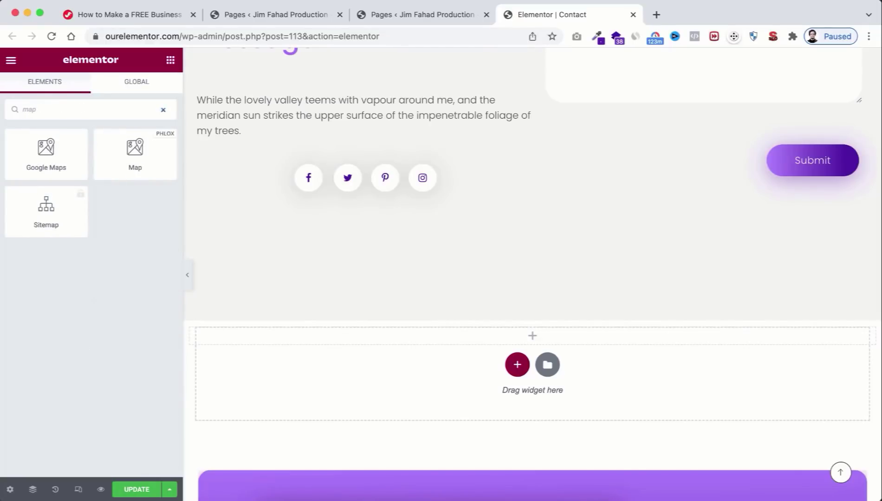
pyautogui.moveTo(47, 154); pyautogui.dragTo(534, 337)
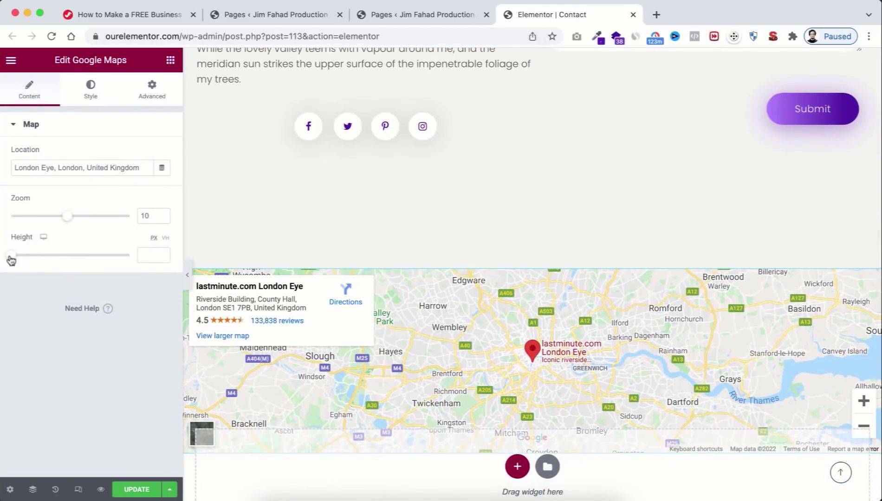
# Give the Google map a 380 px height and zoom level 12, and check its London Eye location
pyautogui.moveTo(11, 257); pyautogui.dragTo(45, 256)
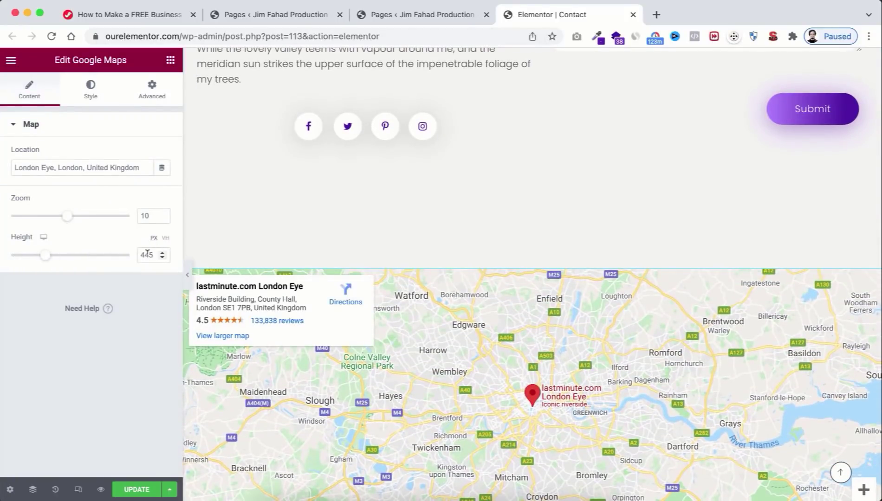
pyautogui.doubleClick(147, 255)
pyautogui.write('380')
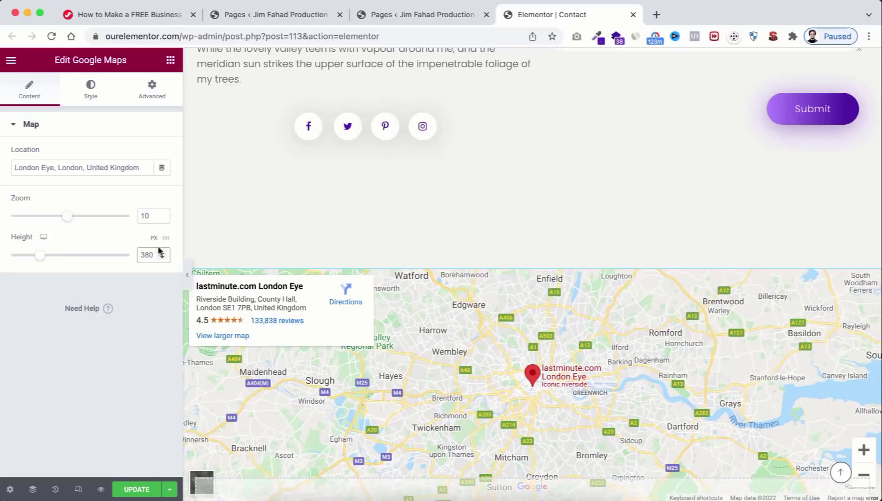
pyautogui.scroll(-2, 288, 216)
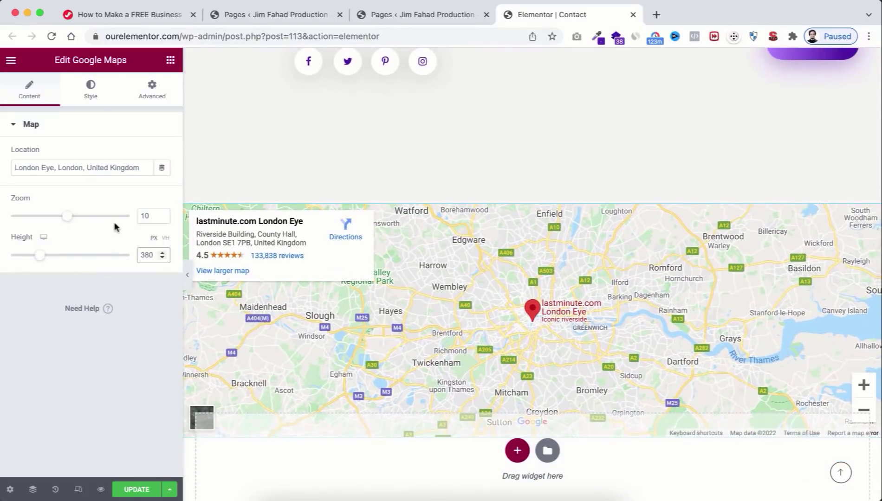
pyautogui.click(161, 216)
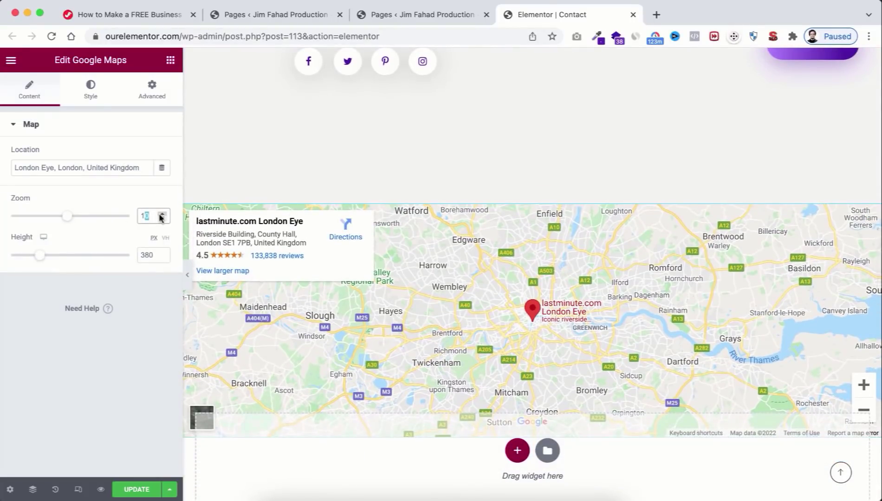
pyautogui.write('2')
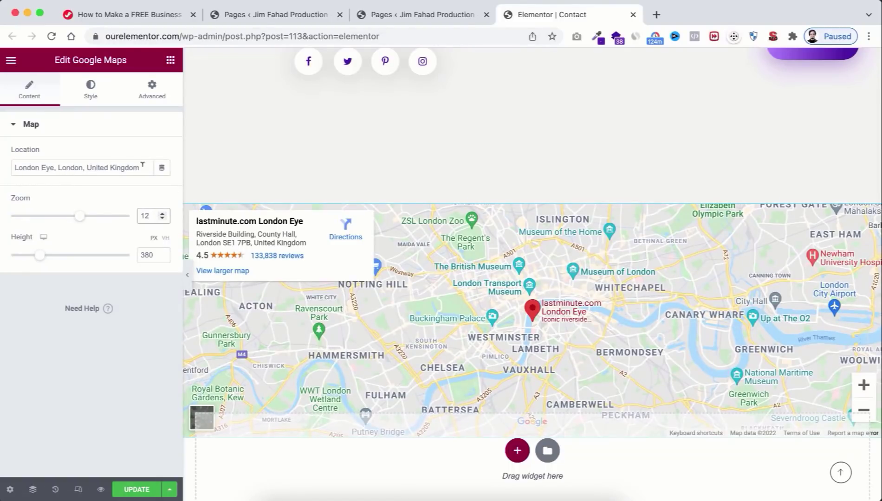
pyautogui.moveTo(142, 166); pyautogui.dragTo(7, 161)
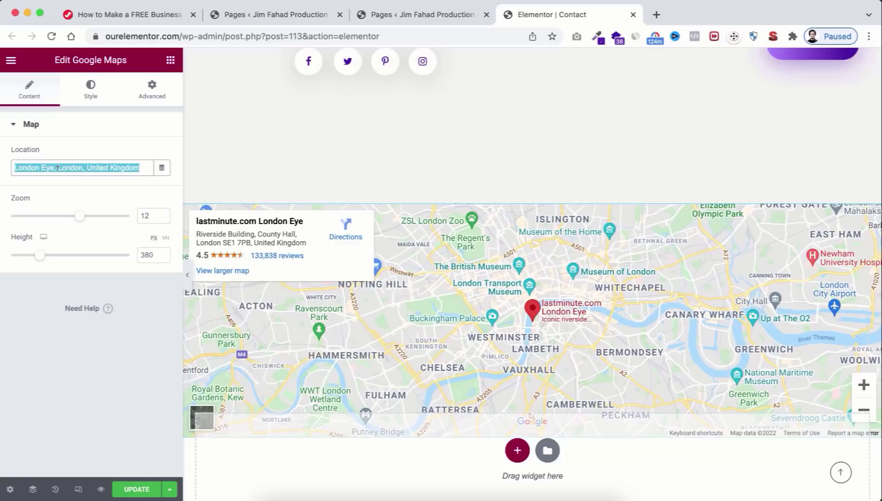
pyautogui.click(98, 132)
pyautogui.click(91, 120)
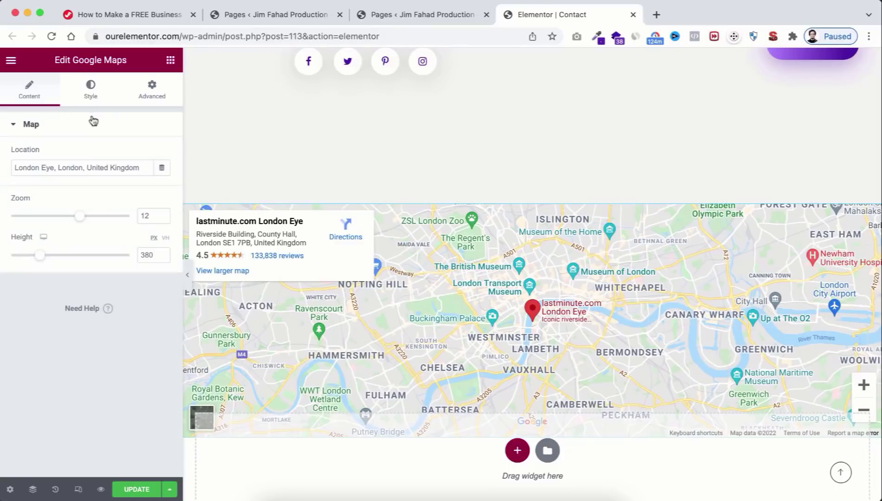
pyautogui.click(91, 90)
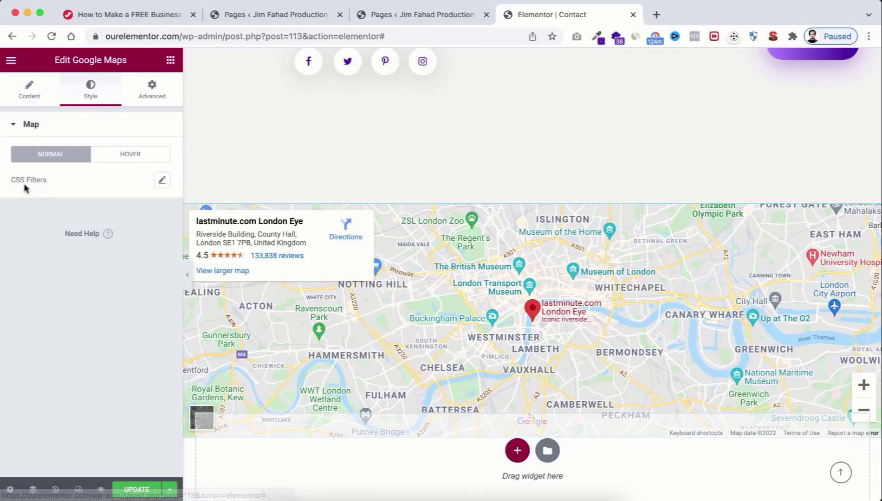
# Apply CSS filters to the map: contrast 110, saturation 75 and hue 120
pyautogui.click(162, 181)
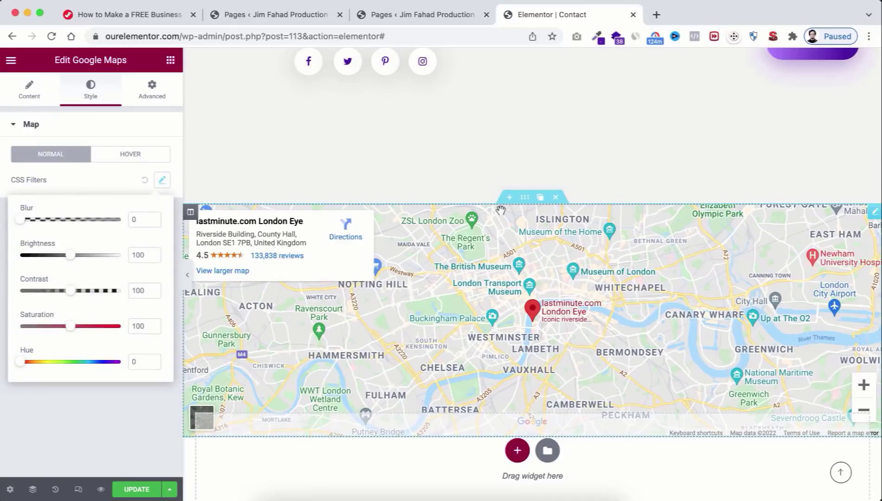
pyautogui.scroll(10, 508, 146)
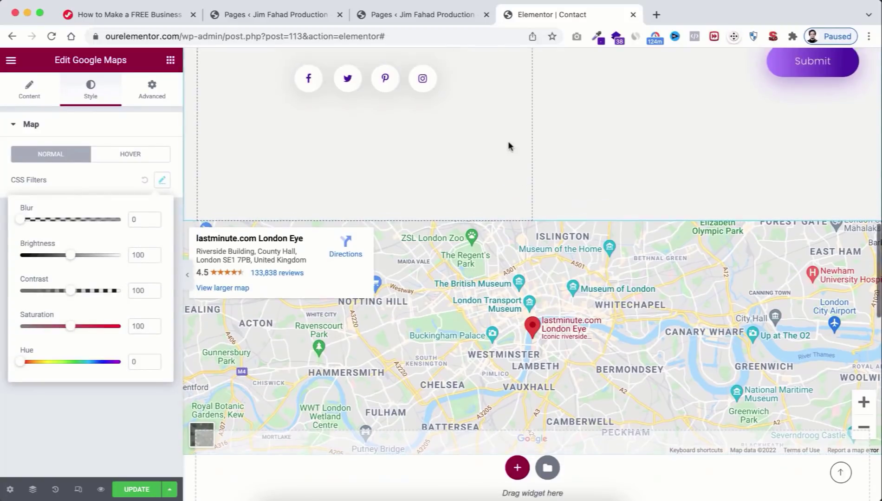
pyautogui.scroll(-1, 464, 167)
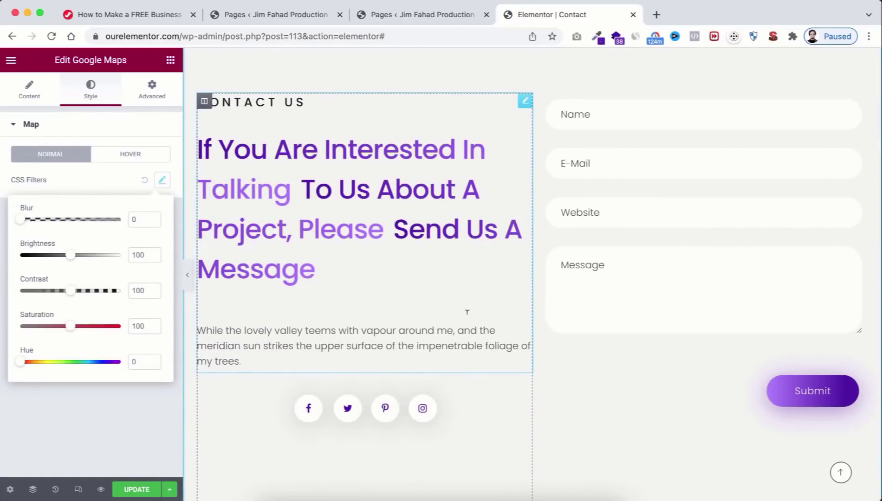
pyautogui.scroll(-7, 471, 409)
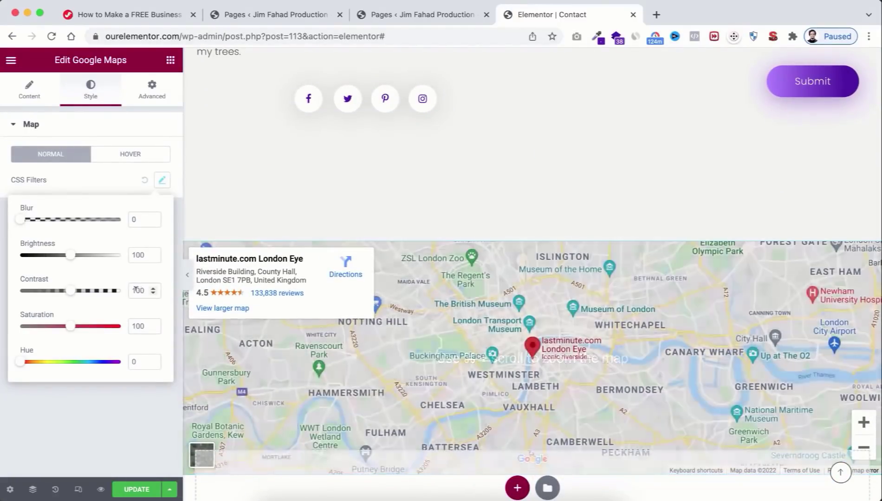
pyautogui.doubleClick(138, 290)
pyautogui.write('110')
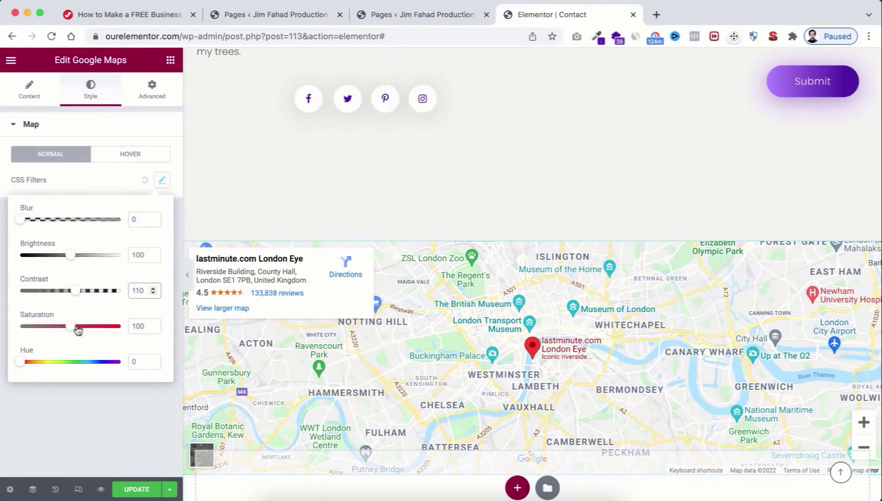
pyautogui.doubleClick(153, 329)
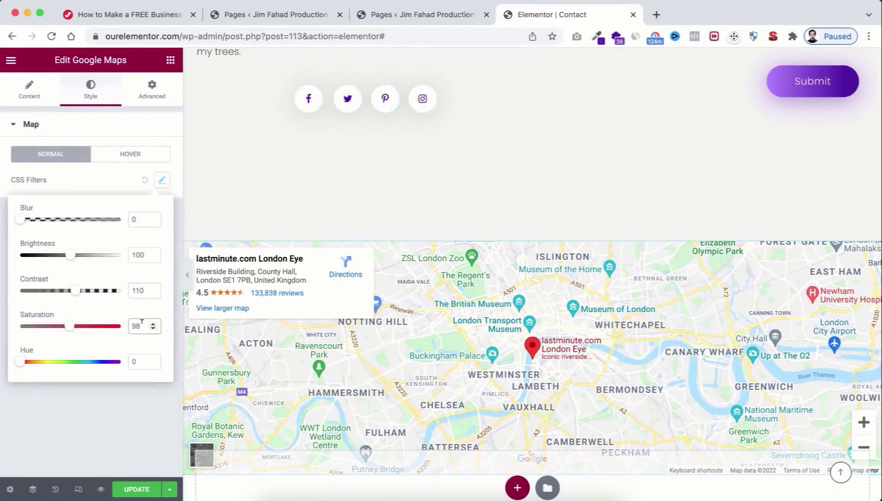
pyautogui.moveTo(142, 321); pyautogui.dragTo(118, 328)
pyautogui.write('5')
pyautogui.click(134, 360)
pyautogui.write('12')
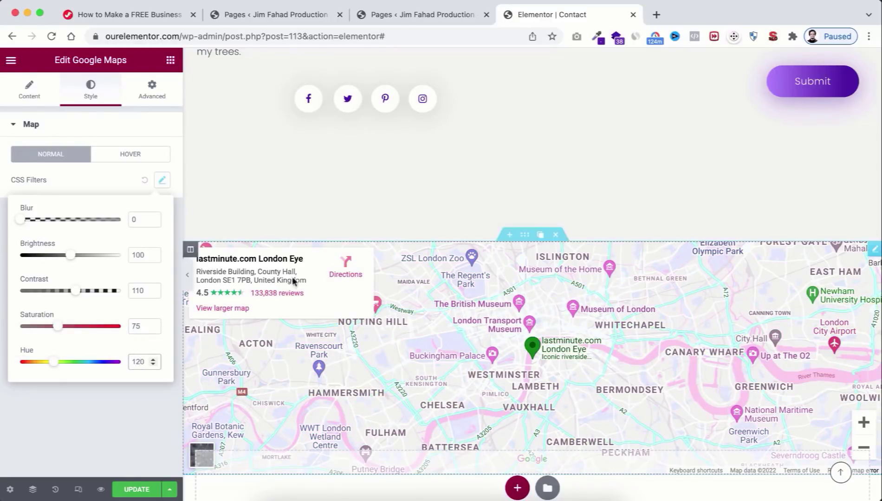
pyautogui.scroll(-3, 526, 290)
pyautogui.scroll(-4, 525, 290)
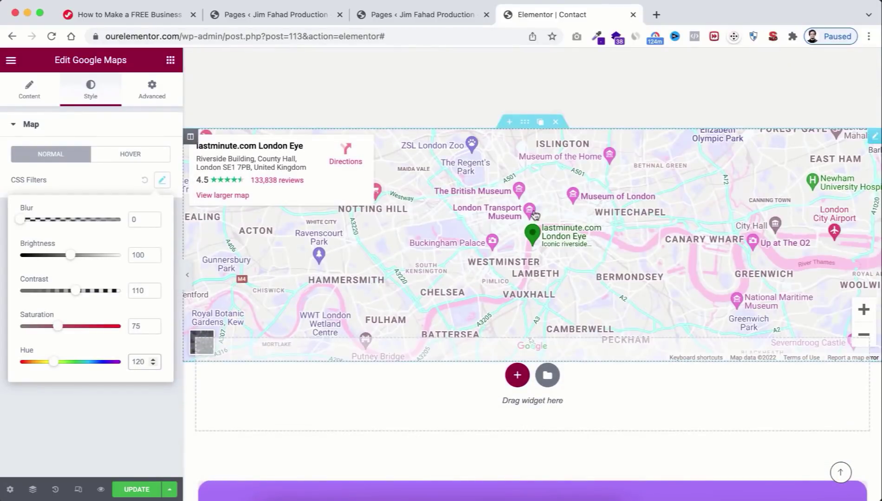
pyautogui.scroll(2, 529, 195)
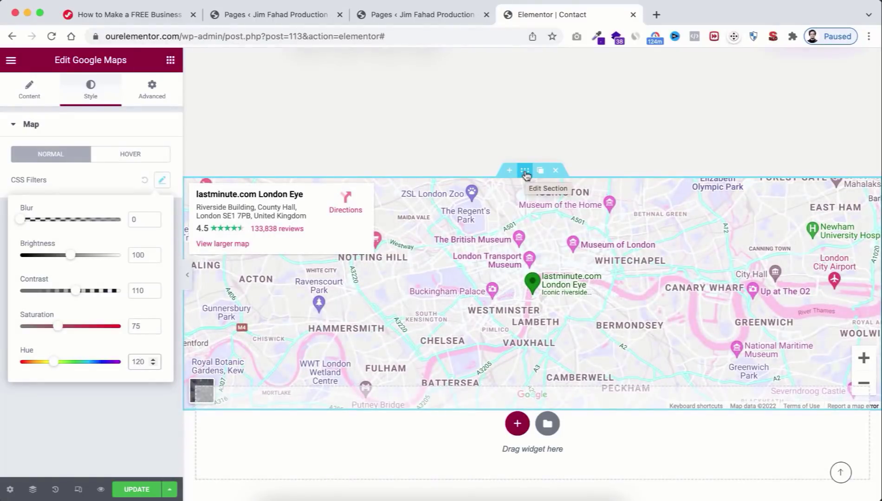
# Change the map section's bottom margin from -120 to 0
pyautogui.click(525, 173)
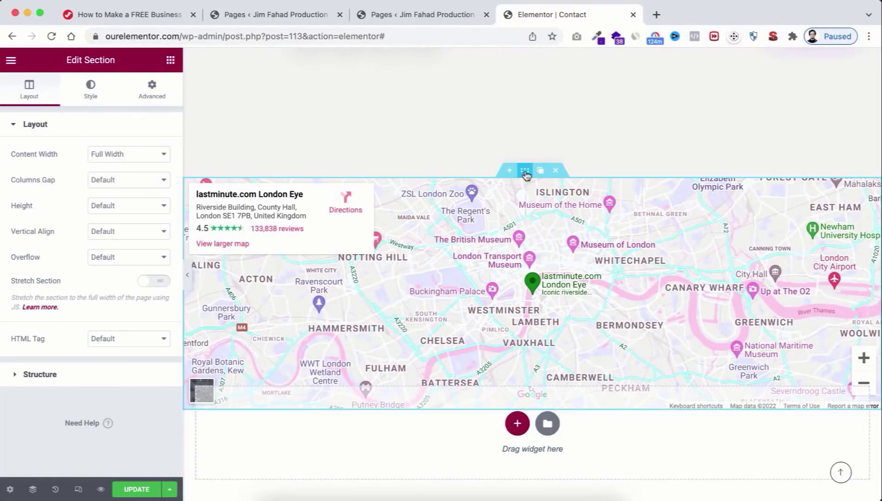
pyautogui.click(159, 91)
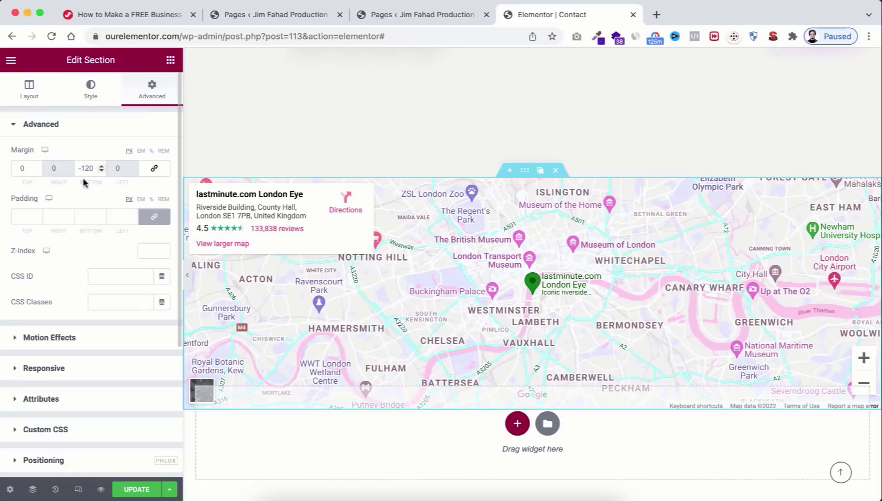
pyautogui.moveTo(93, 167); pyautogui.dragTo(71, 166)
pyautogui.write('0')
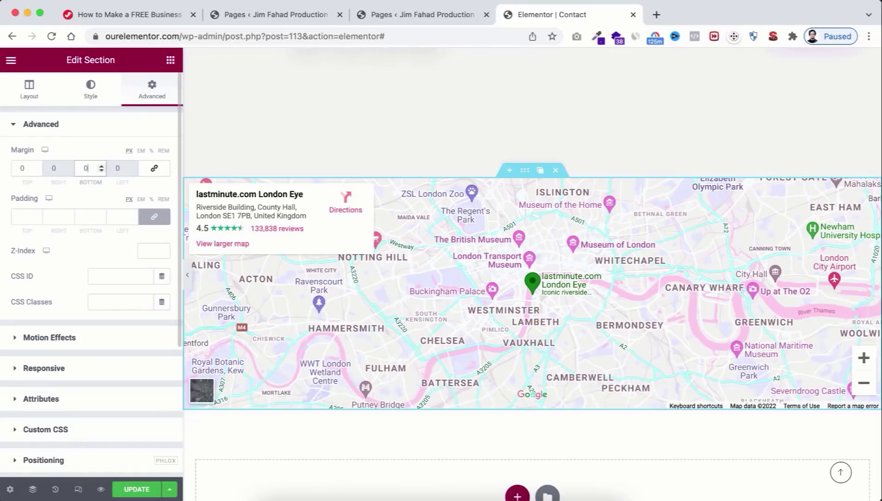
pyautogui.scroll(-8, 411, 206)
pyautogui.scroll(15, 411, 206)
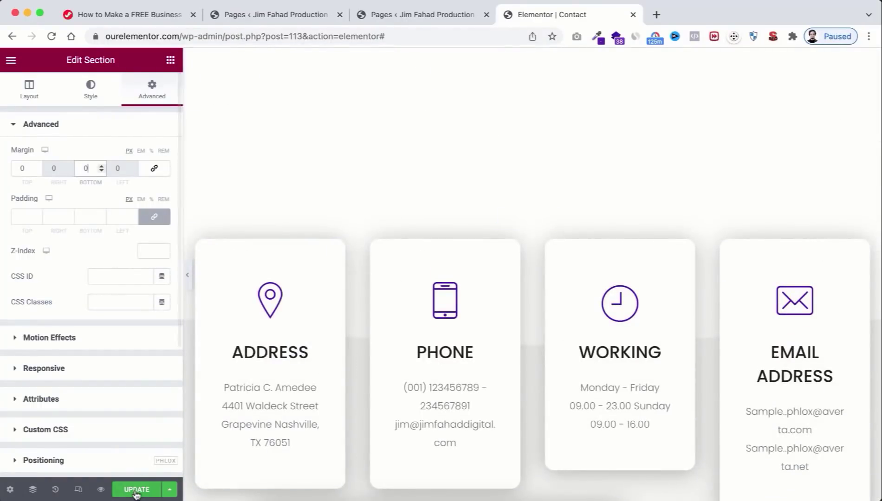
# Save the Contact page with Update and open its live preview
pyautogui.click(135, 490)
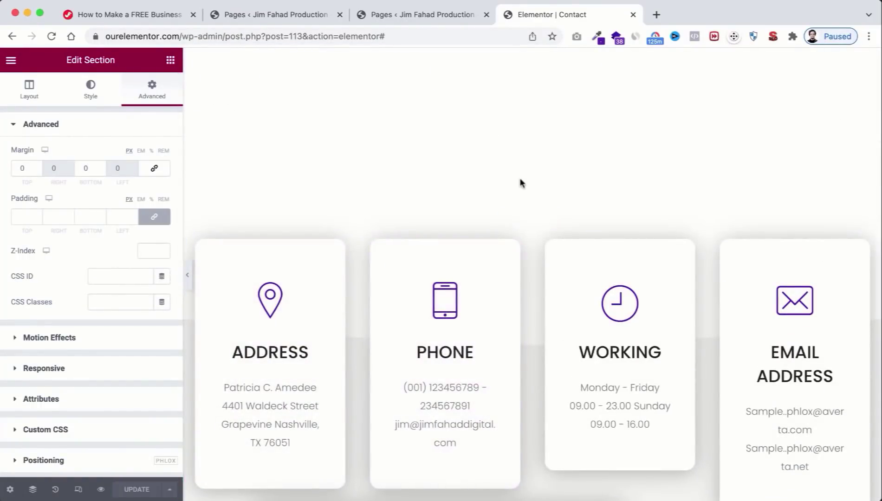
pyautogui.scroll(-6, 505, 337)
pyautogui.scroll(-4, 505, 336)
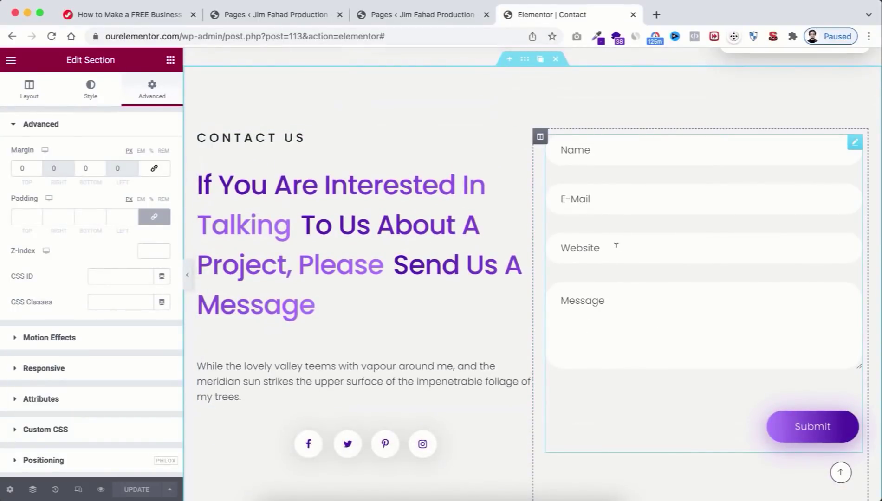
pyautogui.click(102, 490)
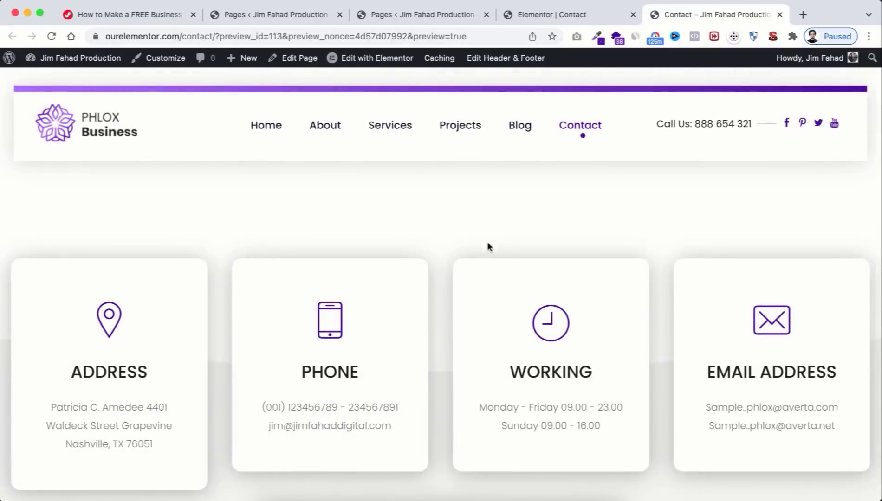
# Fill the contact form with a sender name, e-mail, website and 'This is my sweet message', then submit
pyautogui.scroll(-5, 461, 358)
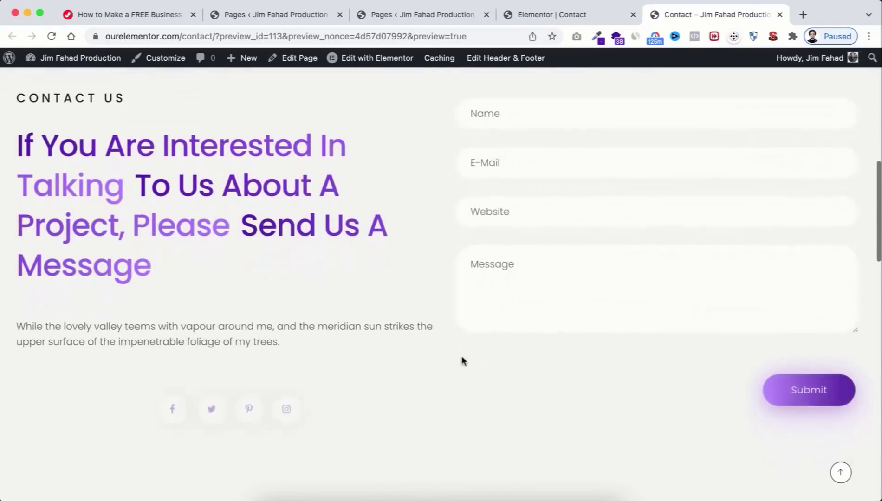
pyautogui.scroll(2, 462, 355)
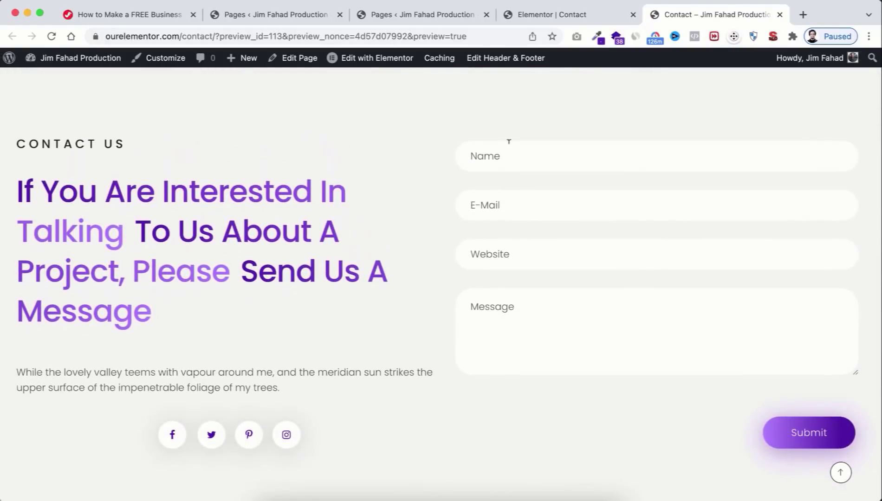
pyautogui.click(503, 156)
pyautogui.write('Jim X')
pyautogui.click(517, 204)
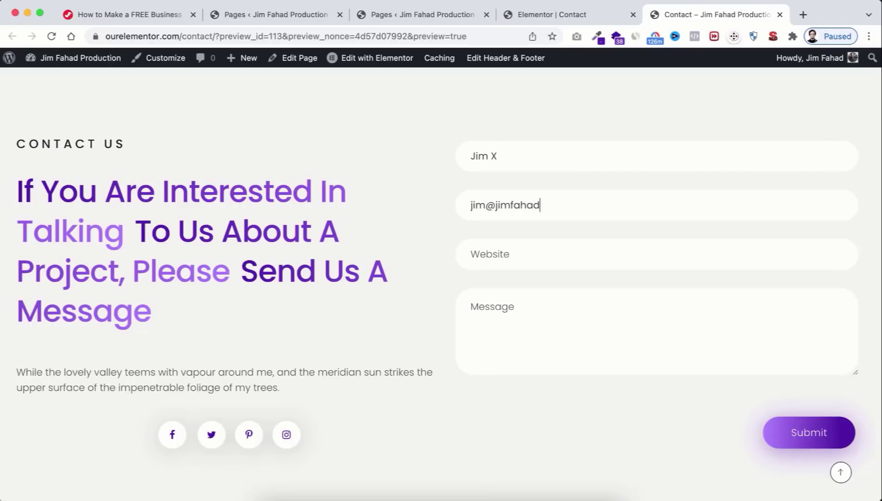
pyautogui.click(515, 254)
pyautogui.write('https://jimfahaddigital.com')
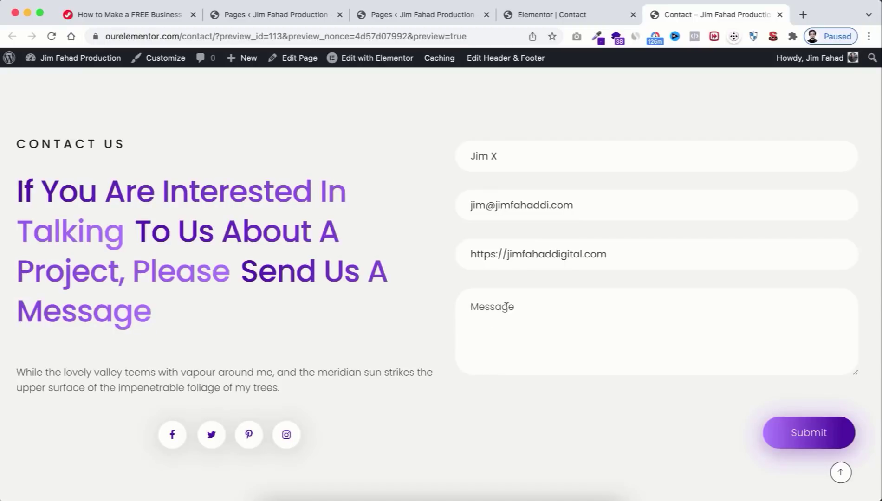
pyautogui.click(506, 306)
pyautogui.write('This is my sweet message!')
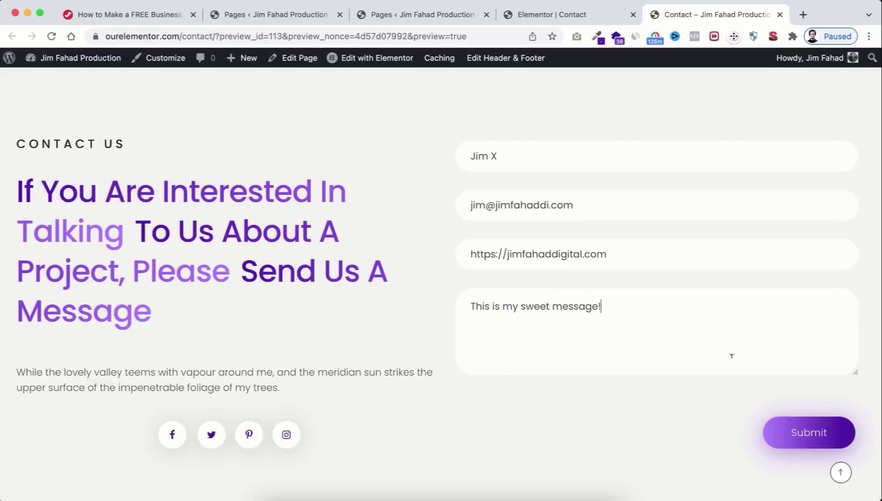
pyautogui.click(801, 443)
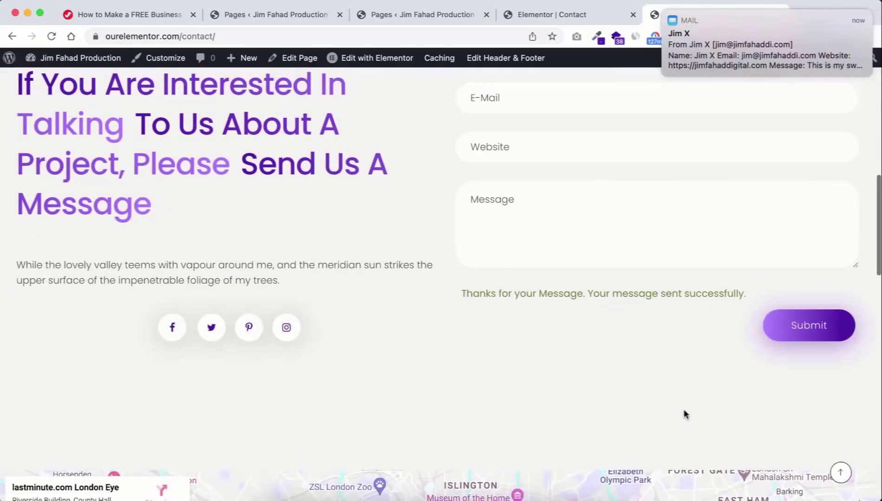
# Read the contact-form notification e-mail in Apple Mail, then return to Chrome
pyautogui.click(762, 42)
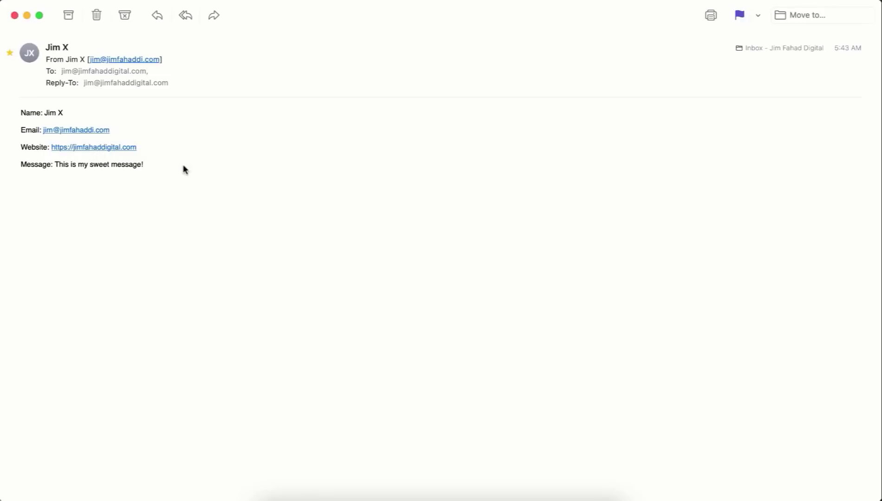
pyautogui.click(315, 492)
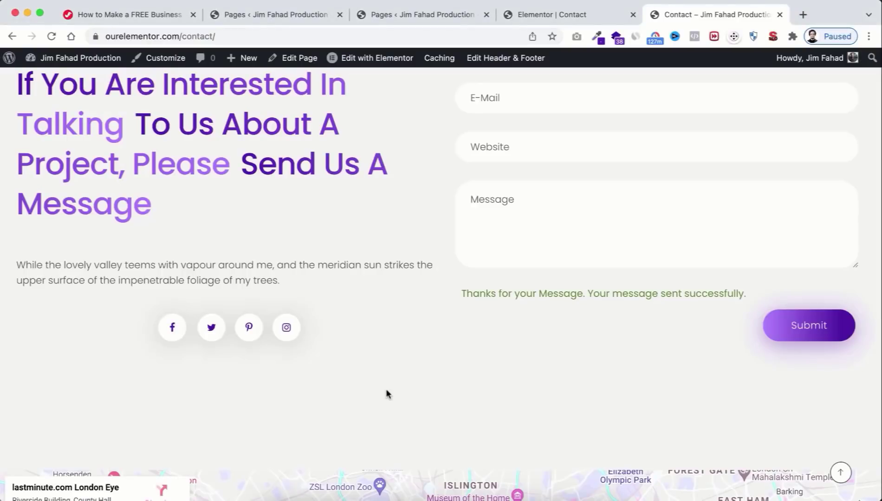
# Go to the WordPress admin's Posts > All Posts list
pyautogui.scroll(1, 386, 394)
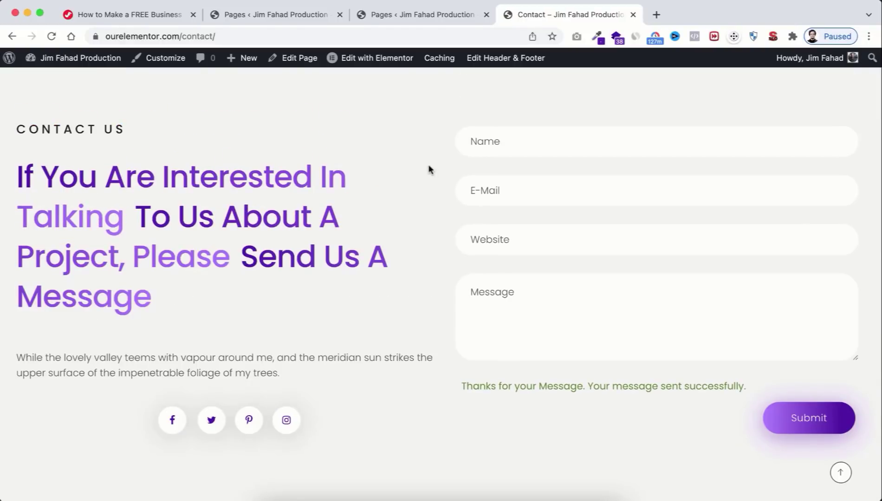
pyautogui.scroll(10, 429, 171)
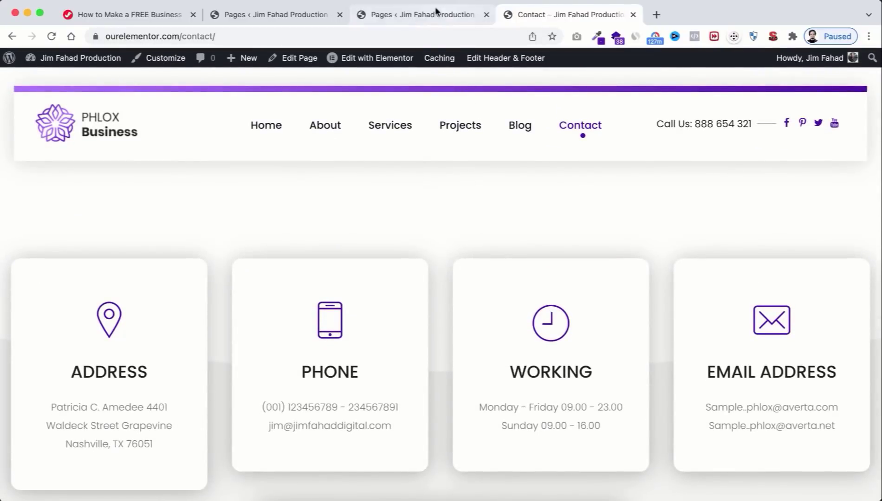
pyautogui.click(420, 15)
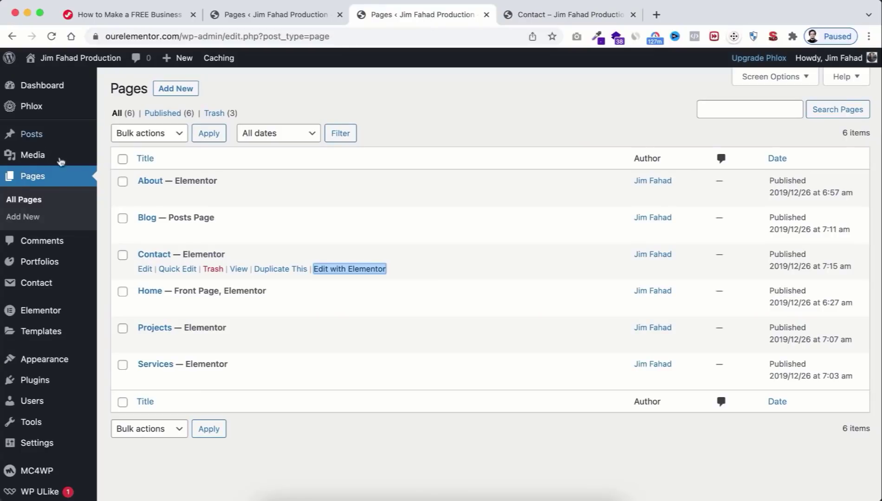
pyautogui.moveTo(30, 140)
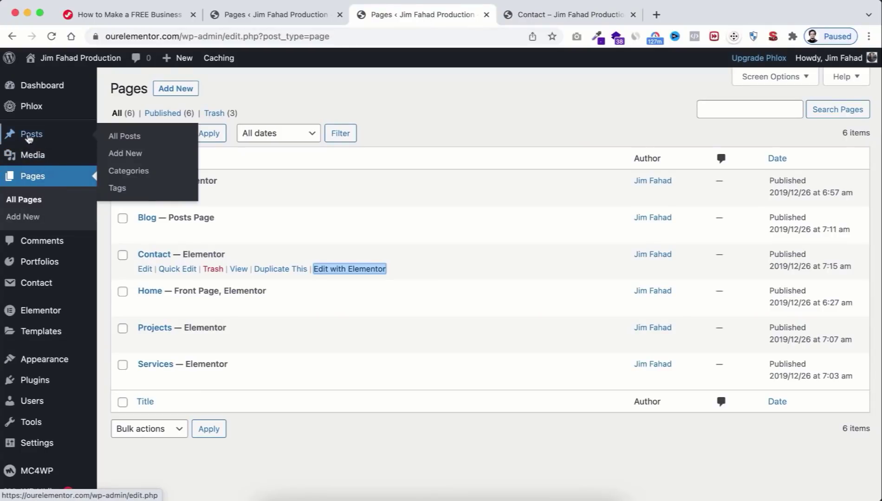
pyautogui.click(127, 140)
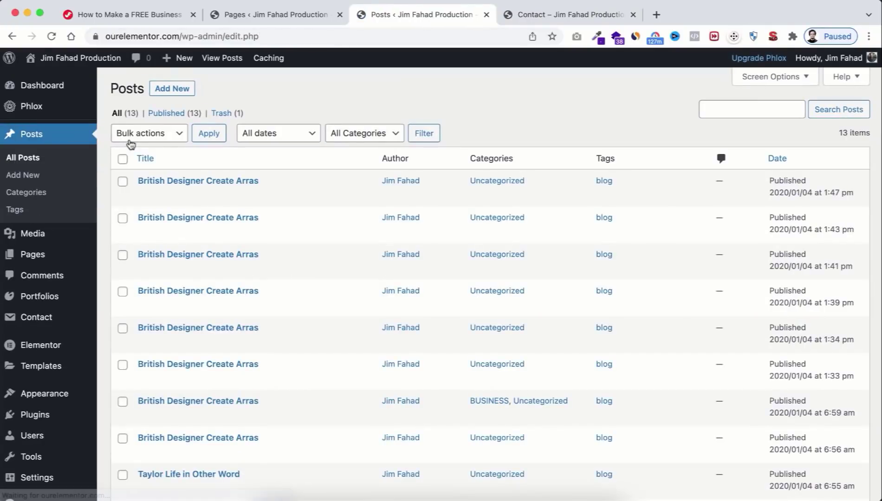
pyautogui.scroll(-5, 348, 304)
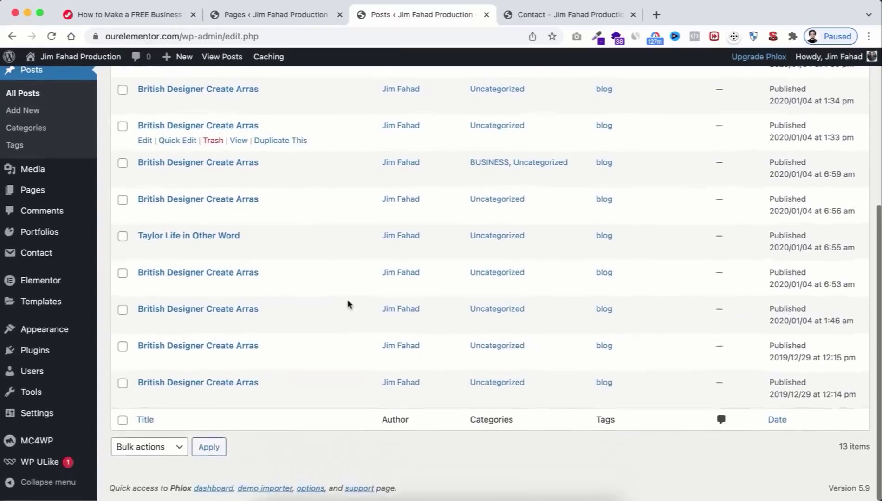
pyautogui.scroll(5, 348, 304)
pyautogui.scroll(-3, 349, 304)
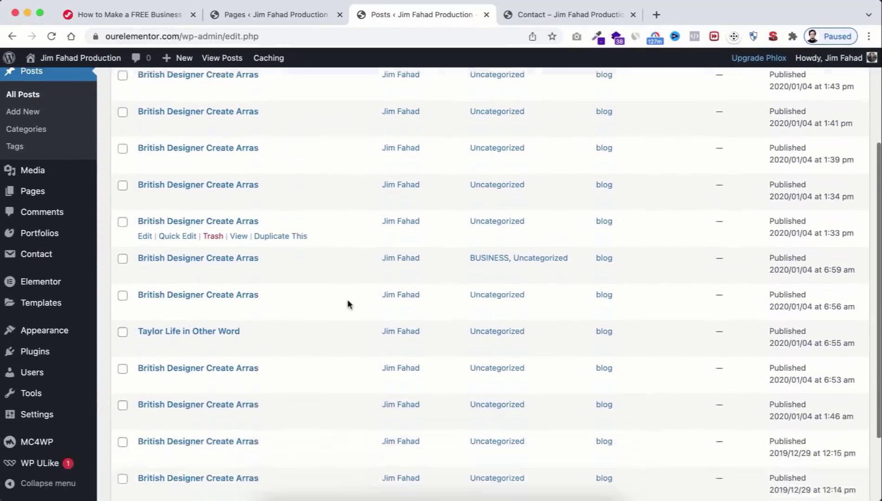
pyautogui.scroll(3, 343, 288)
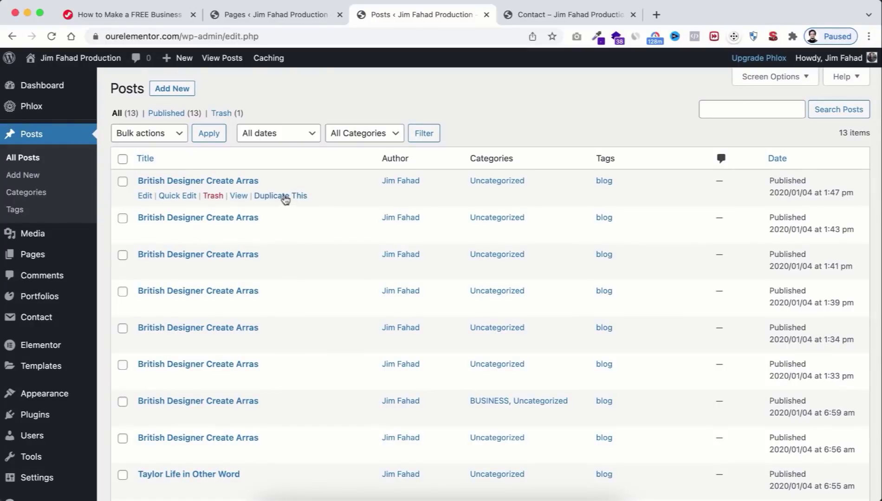
# Tick the first three posts, choose Move to Trash as the bulk action, then untick them
pyautogui.click(123, 182)
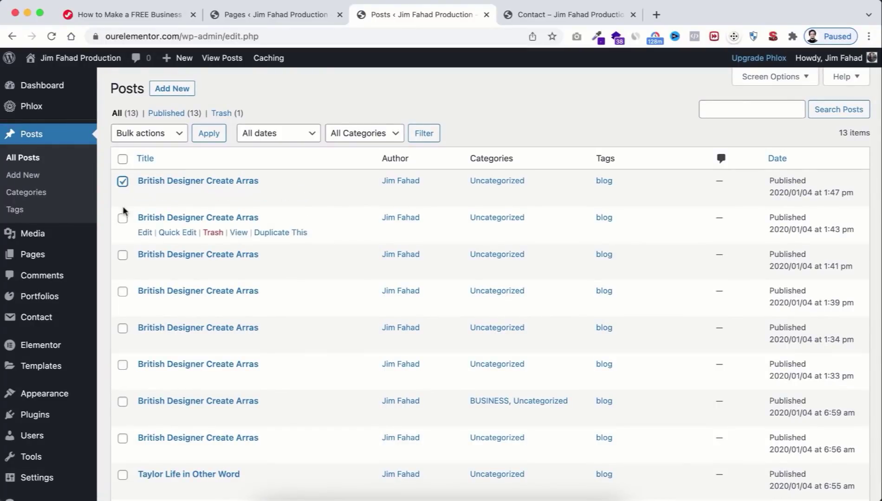
pyautogui.click(123, 218)
pyautogui.click(123, 255)
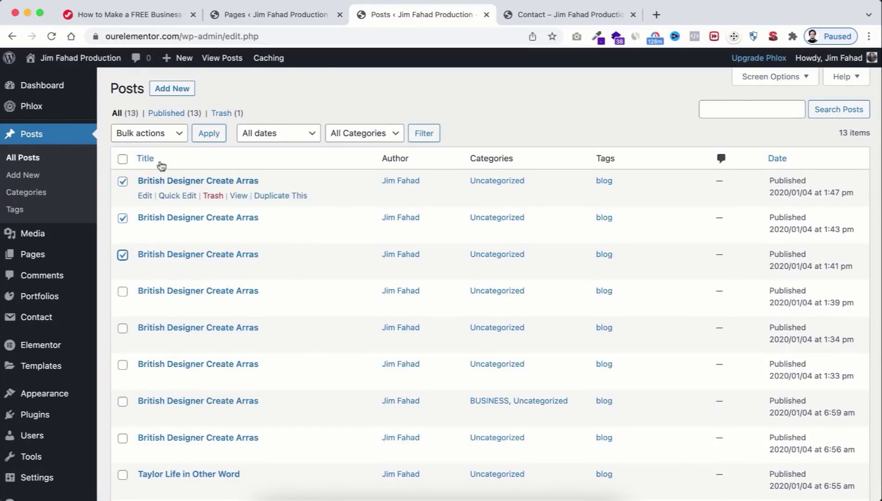
pyautogui.click(155, 135)
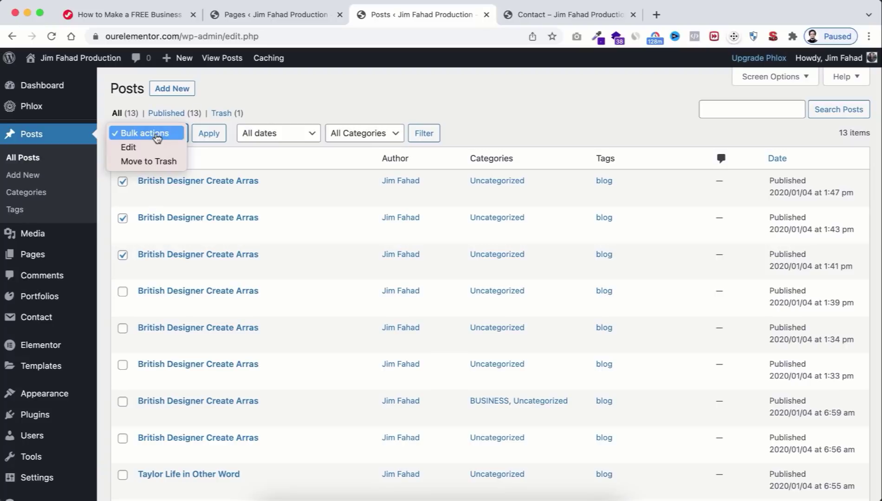
pyautogui.click(155, 162)
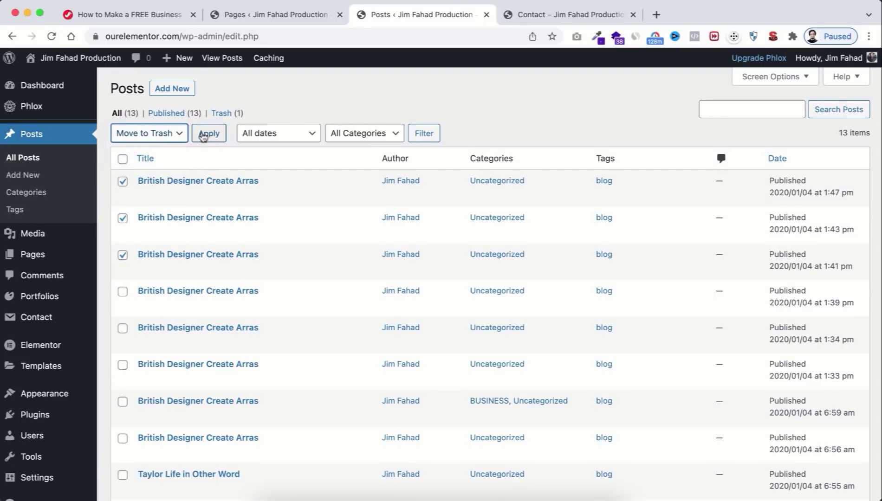
pyautogui.click(123, 182)
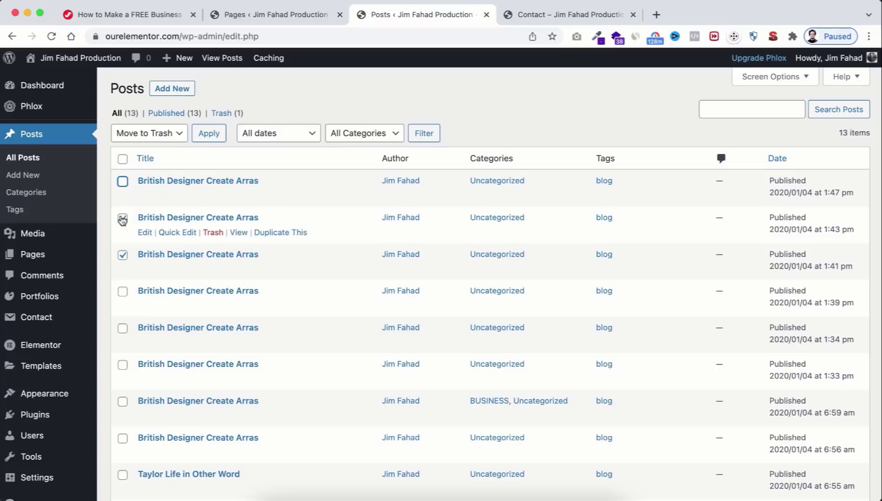
pyautogui.click(122, 218)
pyautogui.click(123, 255)
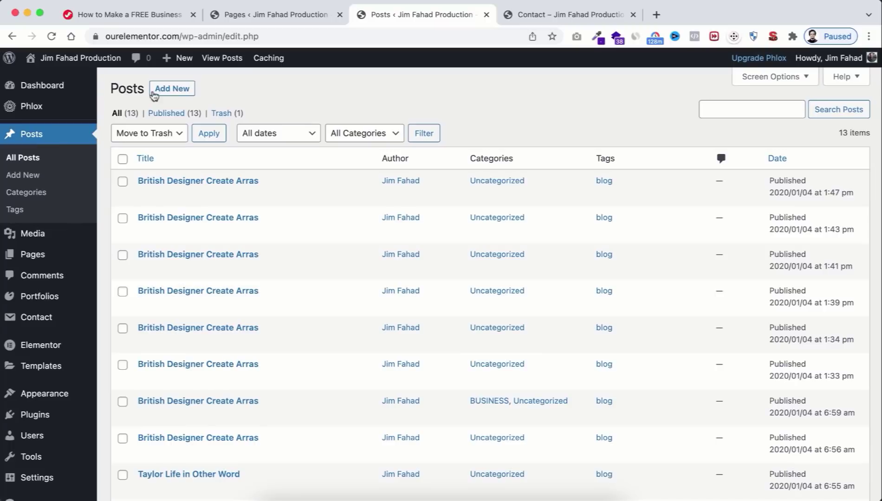
# Start a new post titled 'Is Phlox Theme Really Good?'
pyautogui.click(176, 92)
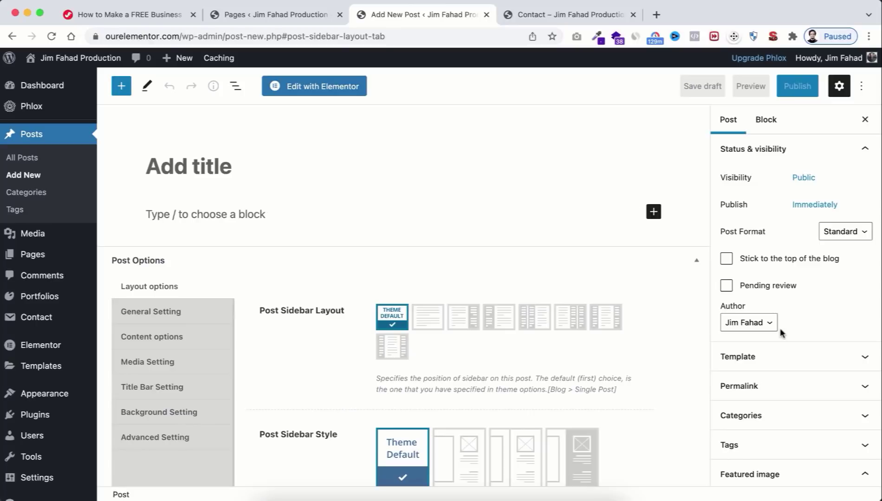
pyautogui.scroll(-4, 779, 332)
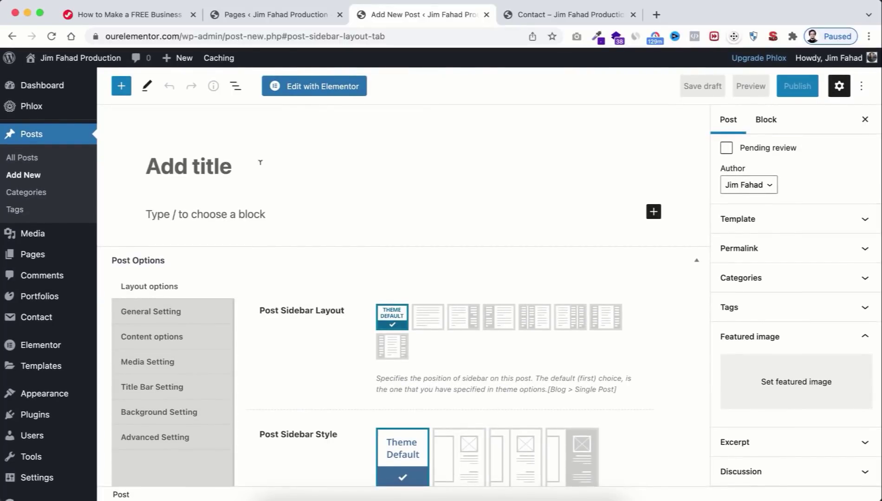
pyautogui.write('Is P')
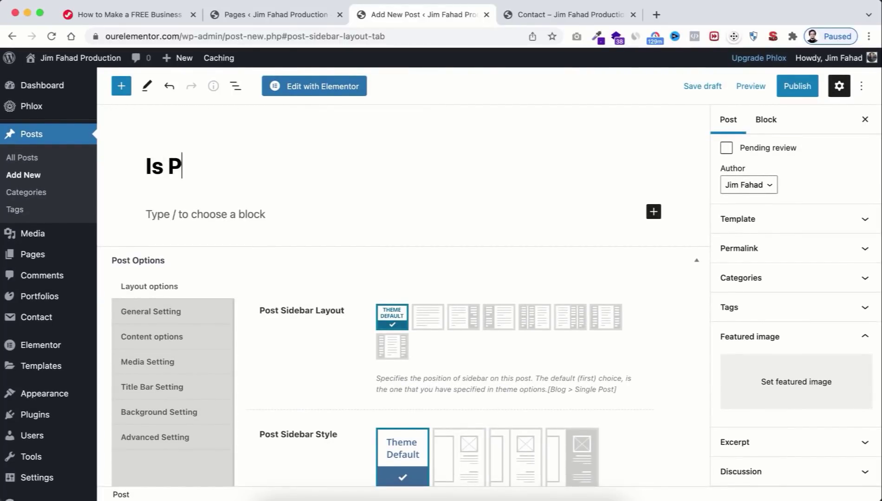
pyautogui.write('lhlox Theme R')
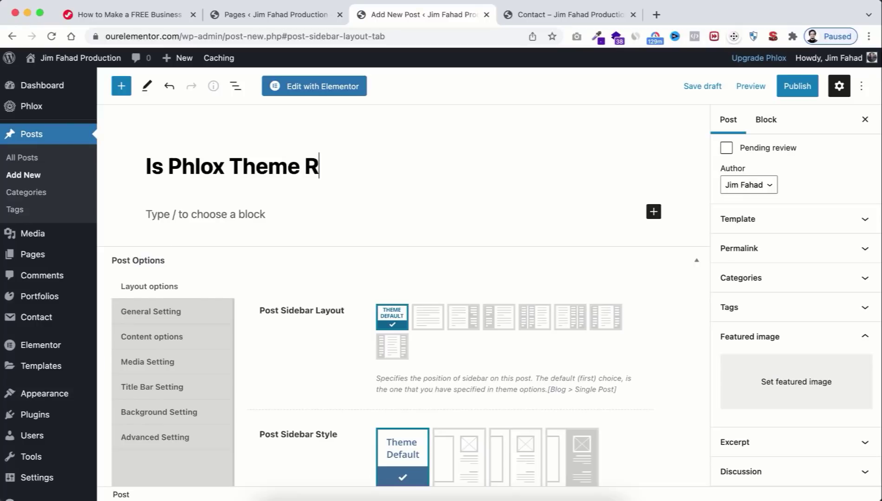
pyautogui.write('eally Good?')
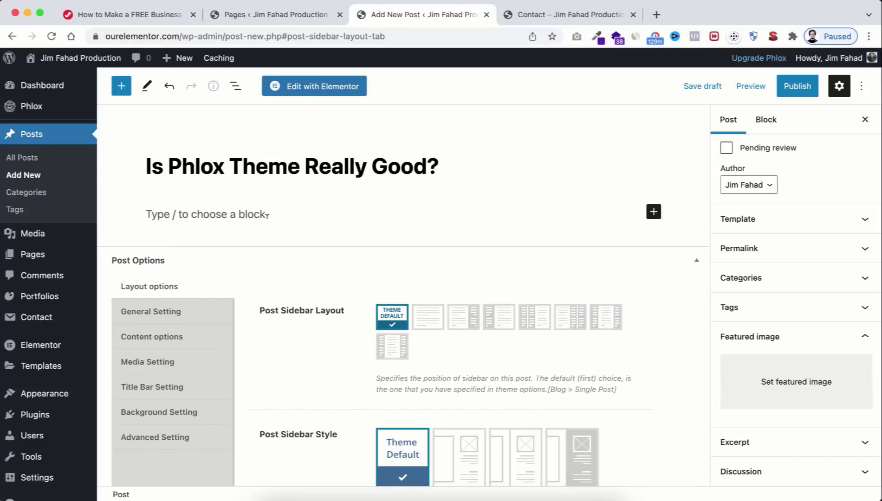
# Paste the sample paragraphs and laptop image into the empty post body
pyautogui.click(277, 218)
pyautogui.write('ahjshajs')
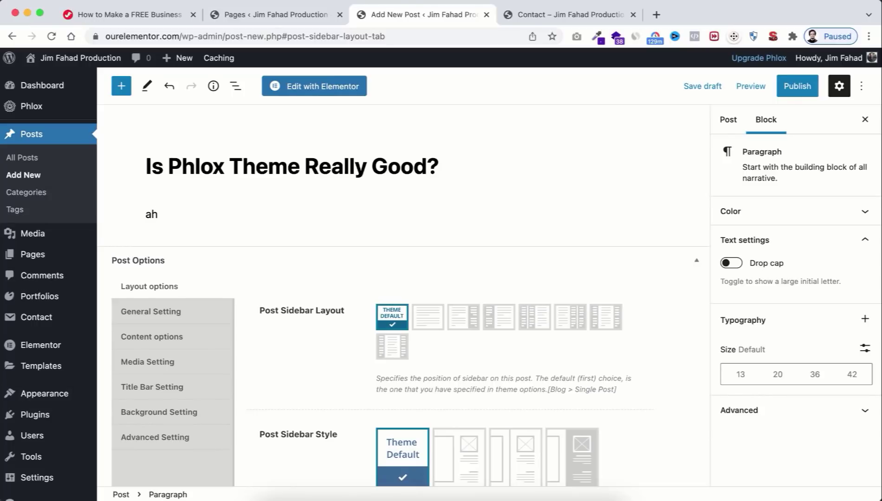
pyautogui.press('BackSpace')
pyautogui.press('super+v')
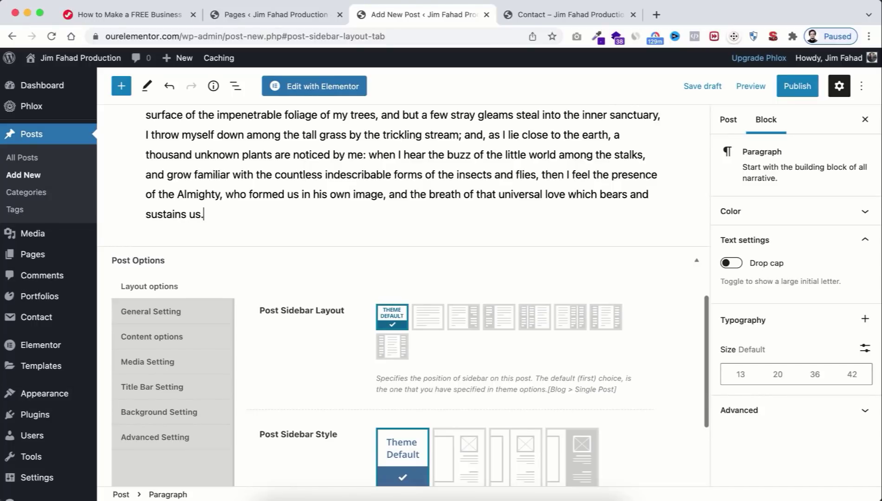
pyautogui.scroll(15, 318, 228)
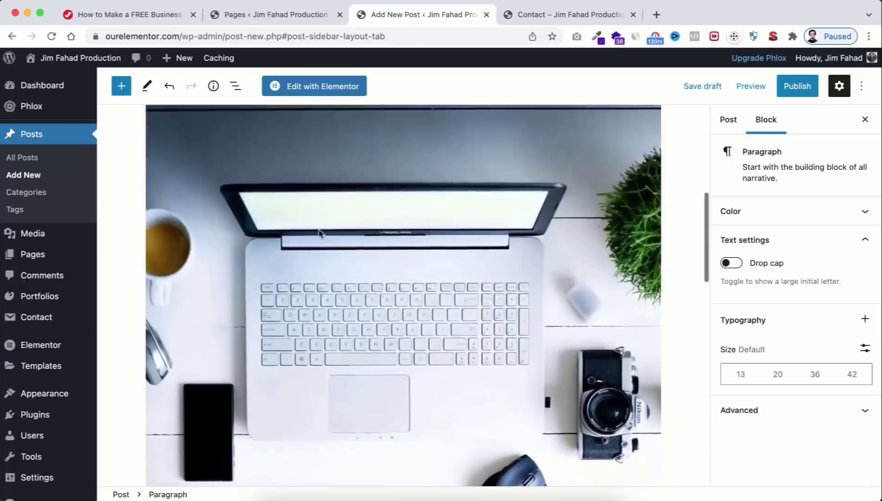
pyautogui.scroll(-4, 319, 232)
pyautogui.scroll(3, 318, 232)
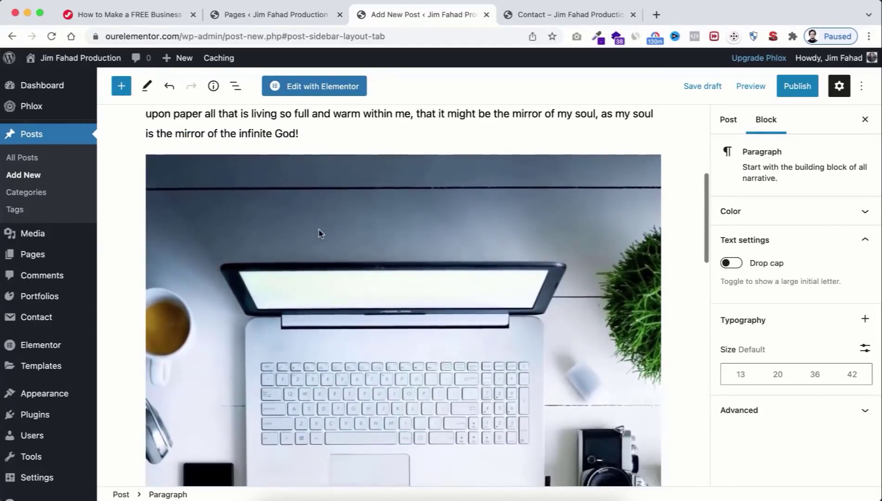
pyautogui.scroll(-1, 318, 232)
pyautogui.scroll(5, 320, 232)
pyautogui.scroll(-5, 319, 232)
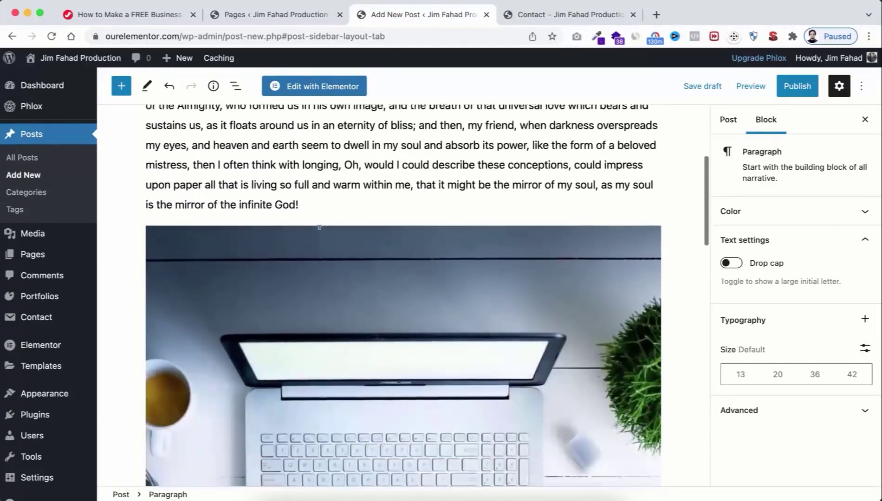
# Resize the laptop photo to about half width and center-align it
pyautogui.click(482, 320)
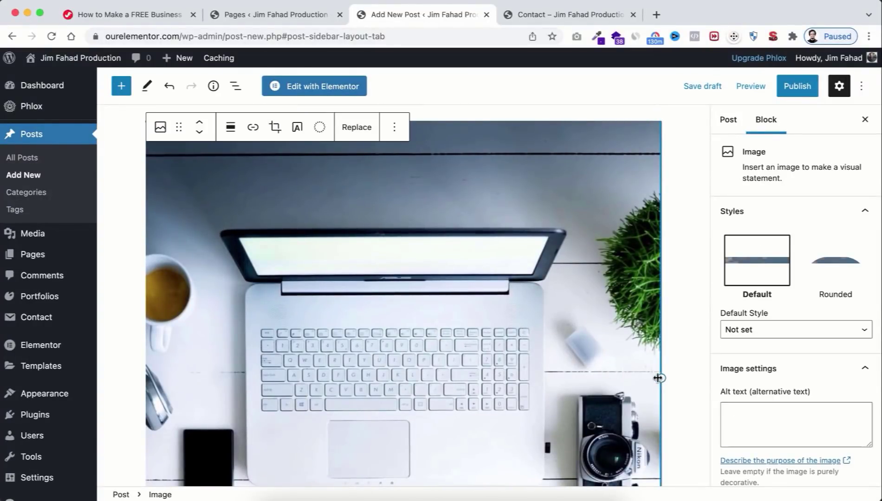
pyautogui.moveTo(659, 378); pyautogui.dragTo(448, 336)
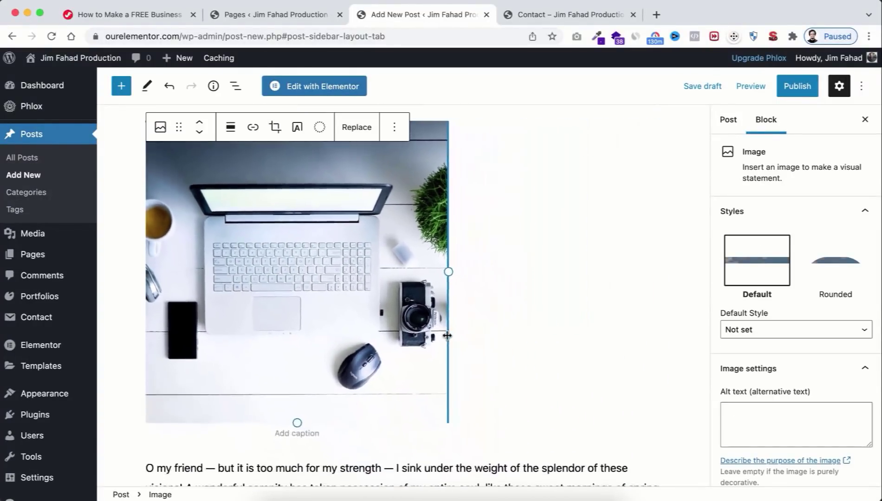
pyautogui.click(233, 134)
pyautogui.click(260, 210)
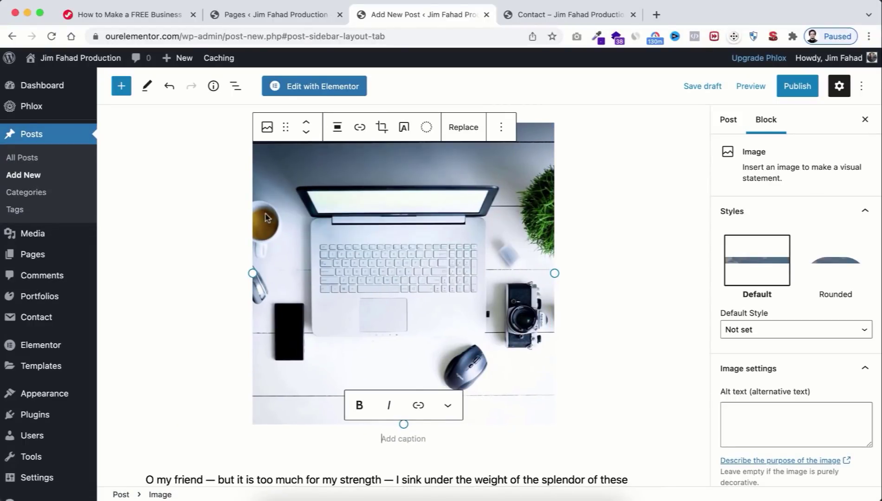
pyautogui.scroll(6, 266, 218)
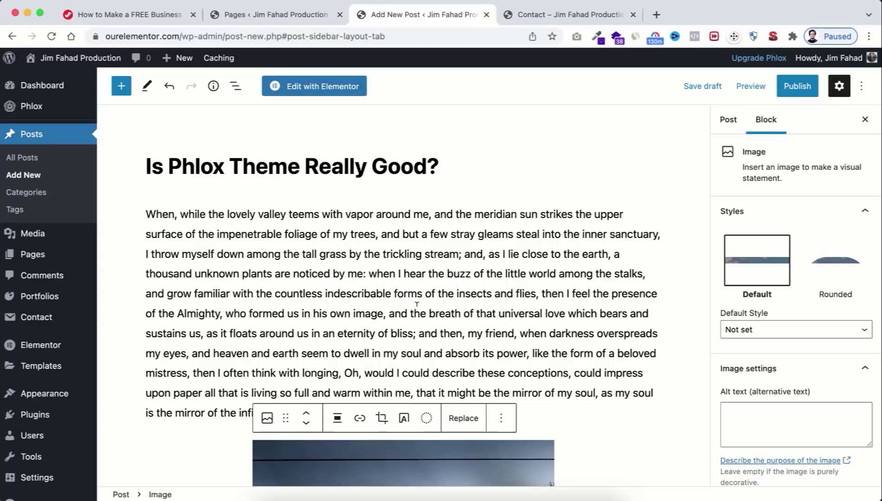
pyautogui.scroll(-3, 376, 213)
# Replace the semicolon after 'bliss' with a period, split the paragraph there, and add empty paragraphs
pyautogui.click(413, 261)
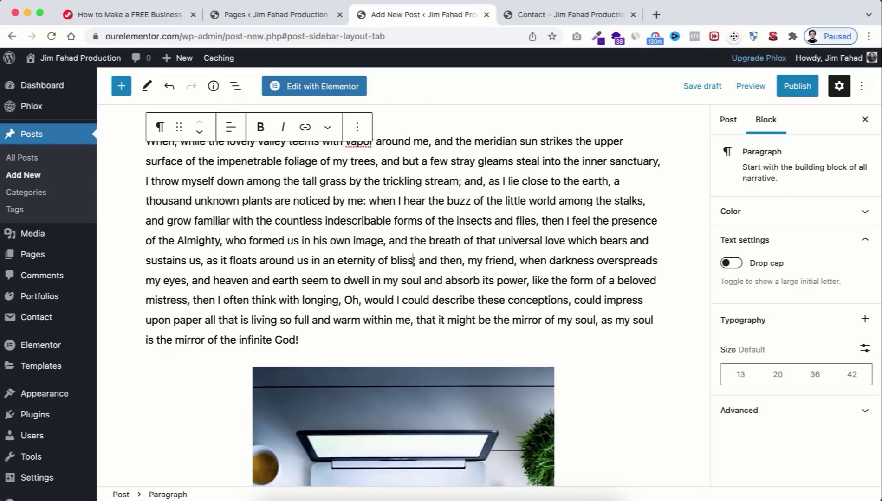
pyautogui.press('BackSpace')
pyautogui.write('.')
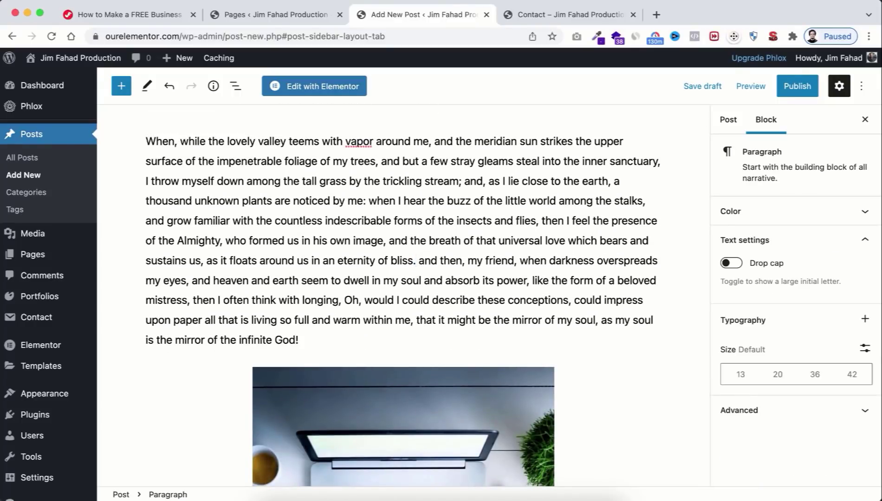
pyautogui.press('Return')
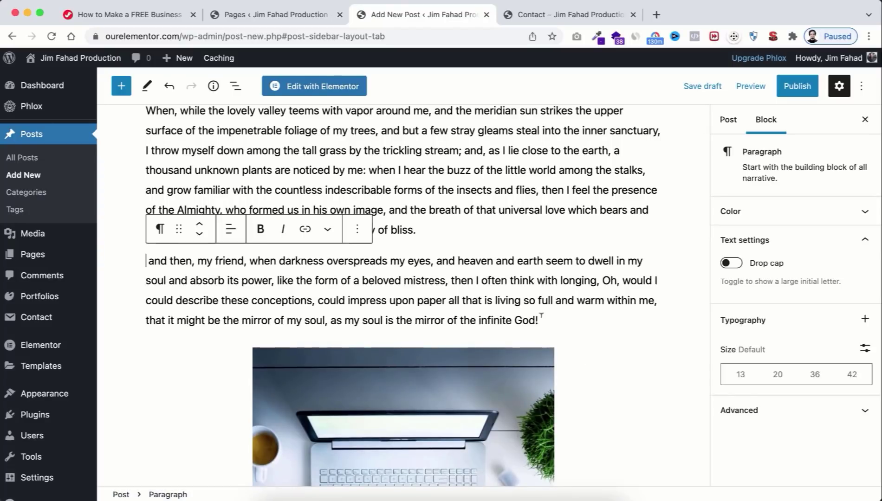
pyautogui.click(540, 320)
pyautogui.press('Return')
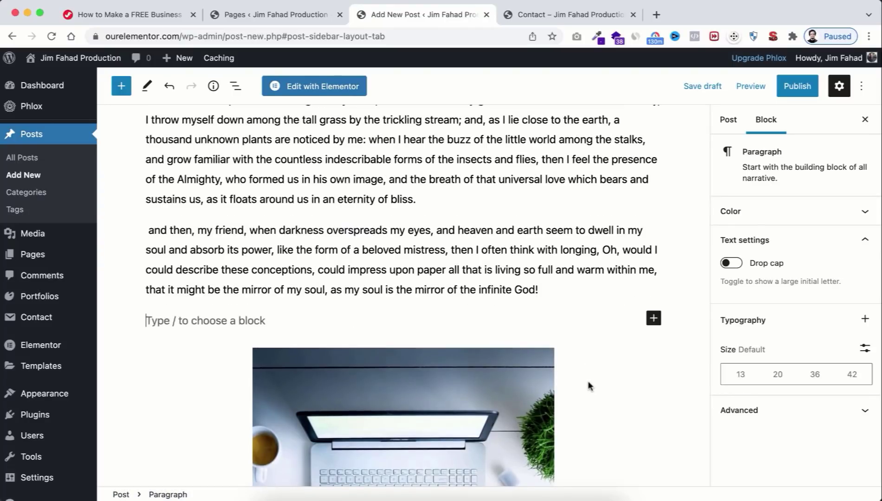
pyautogui.scroll(-6, 587, 380)
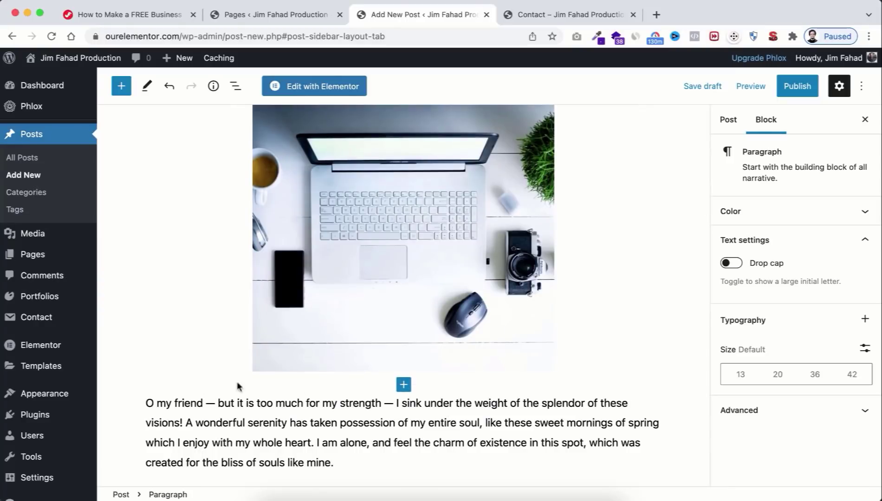
pyautogui.click(147, 403)
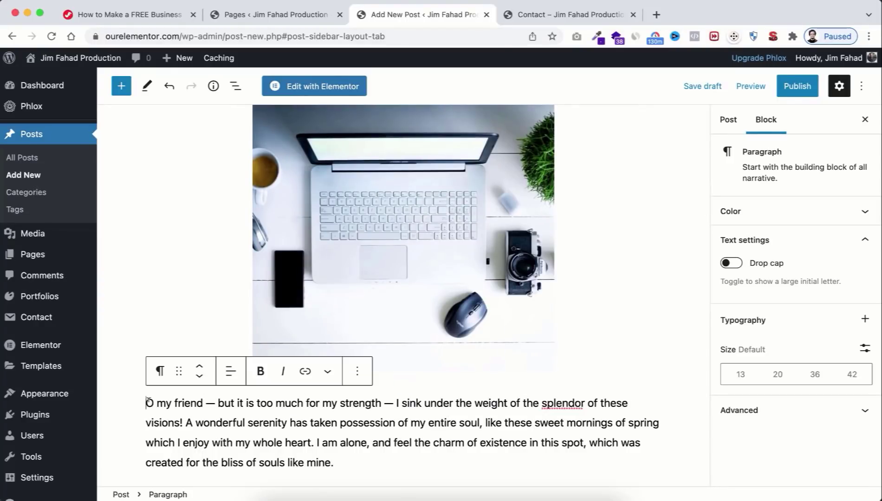
pyautogui.press('Return')
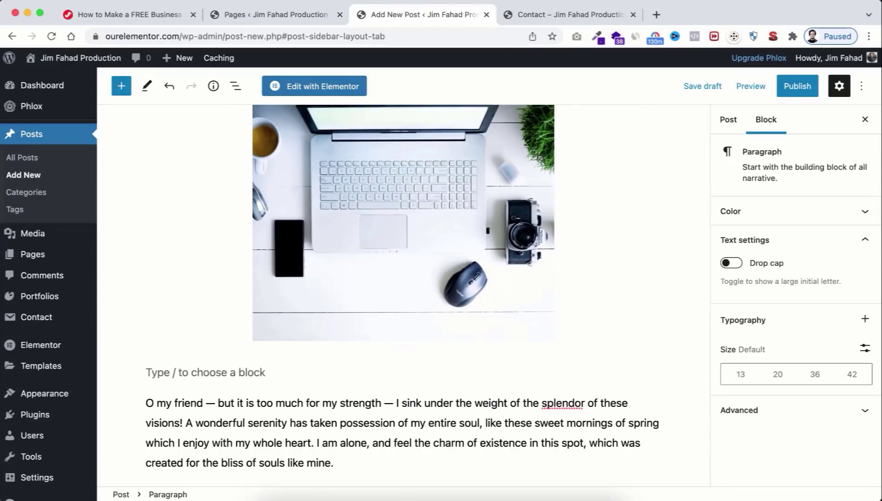
pyautogui.scroll(10, 618, 219)
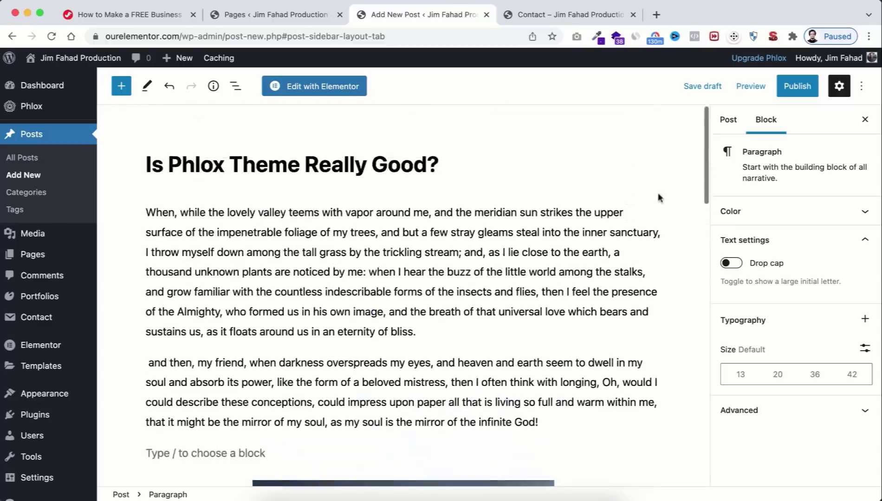
pyautogui.click(728, 121)
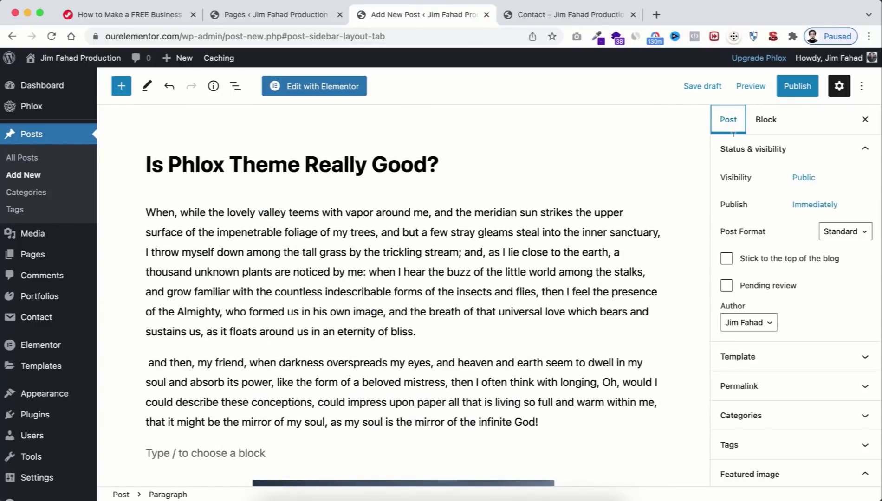
# Upload Blog-post-1.jpg from the BLOG folder and make it the post's featured image
pyautogui.scroll(-5, 738, 385)
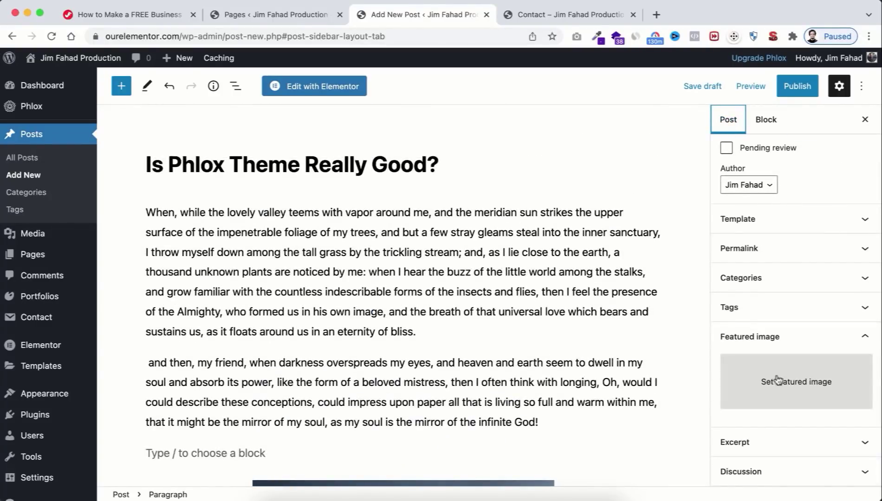
pyautogui.click(781, 391)
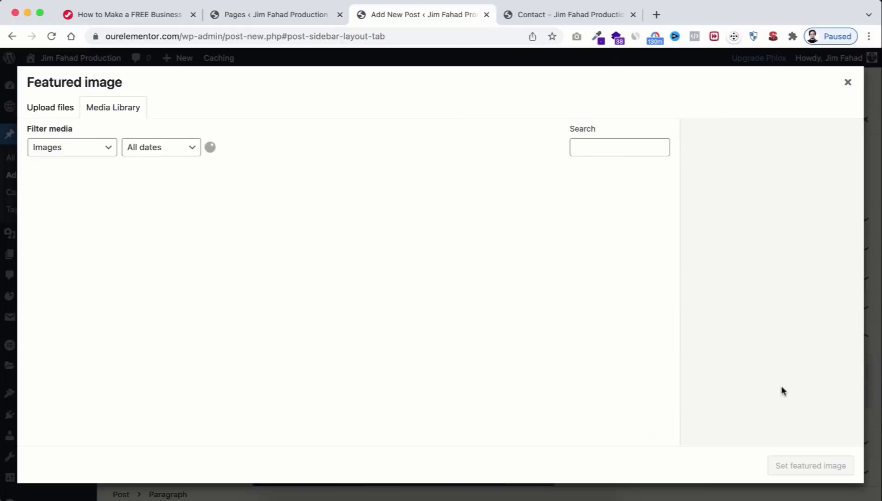
pyautogui.click(51, 108)
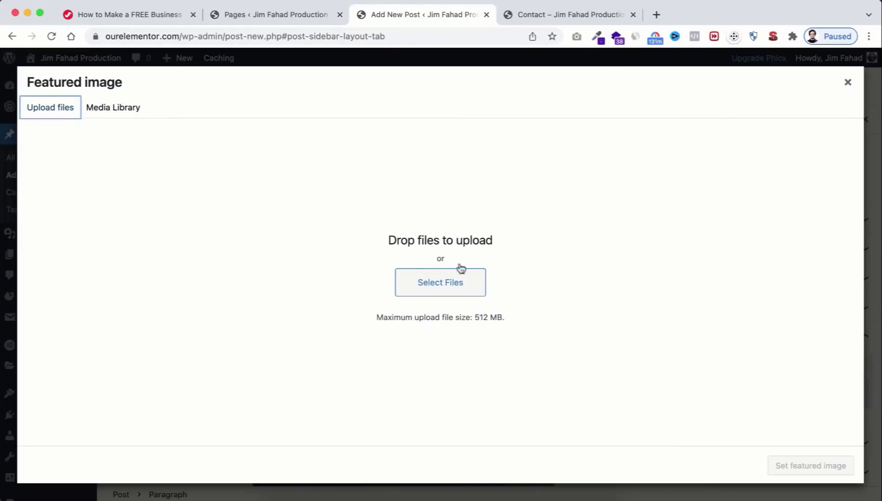
pyautogui.click(445, 284)
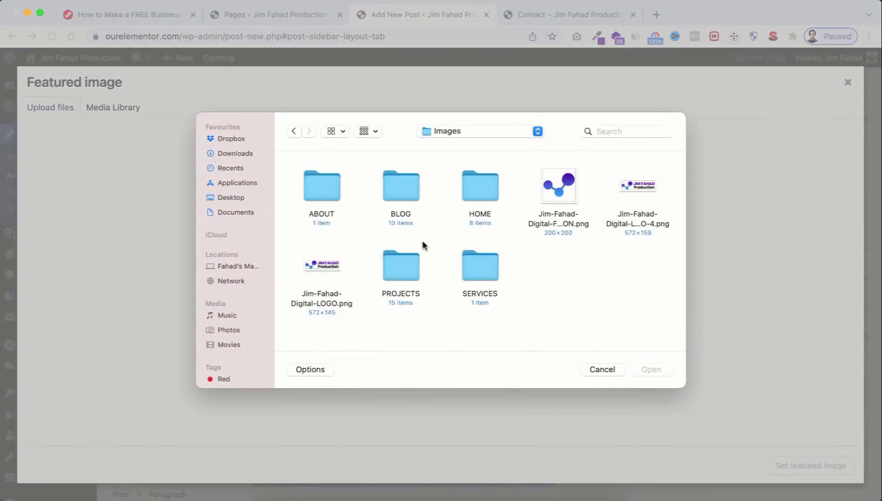
pyautogui.doubleClick(405, 185)
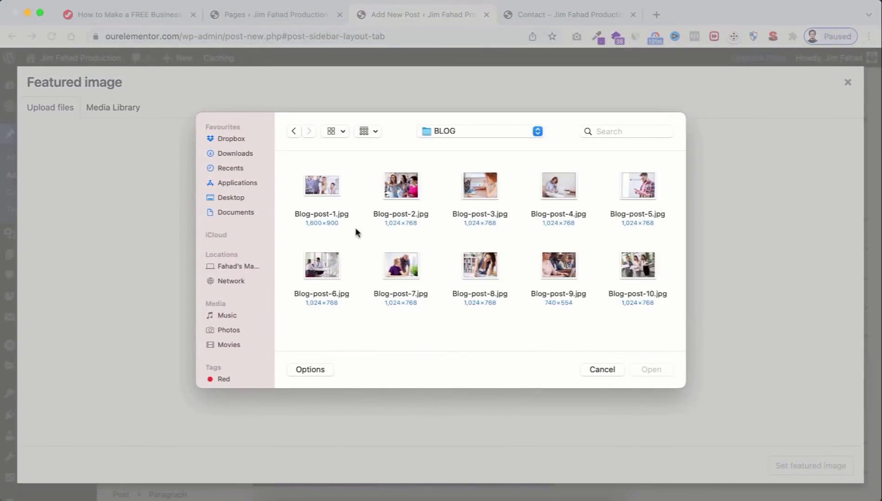
pyautogui.click(325, 188)
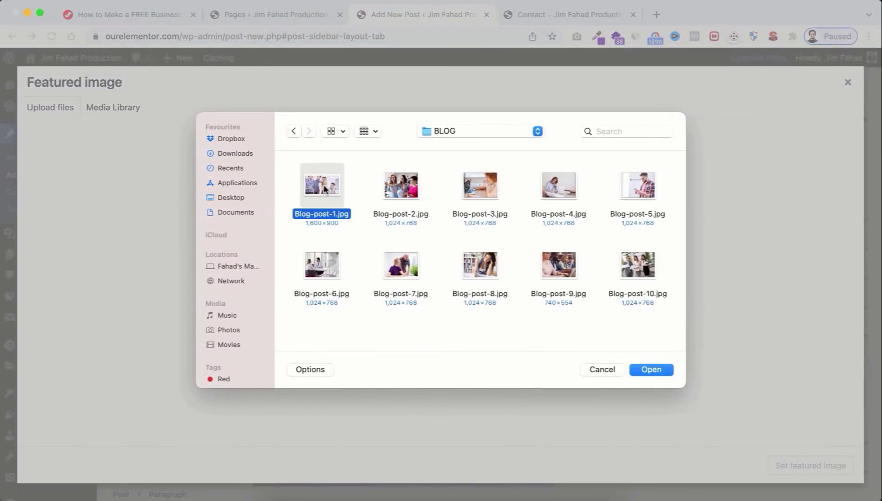
pyautogui.click(651, 369)
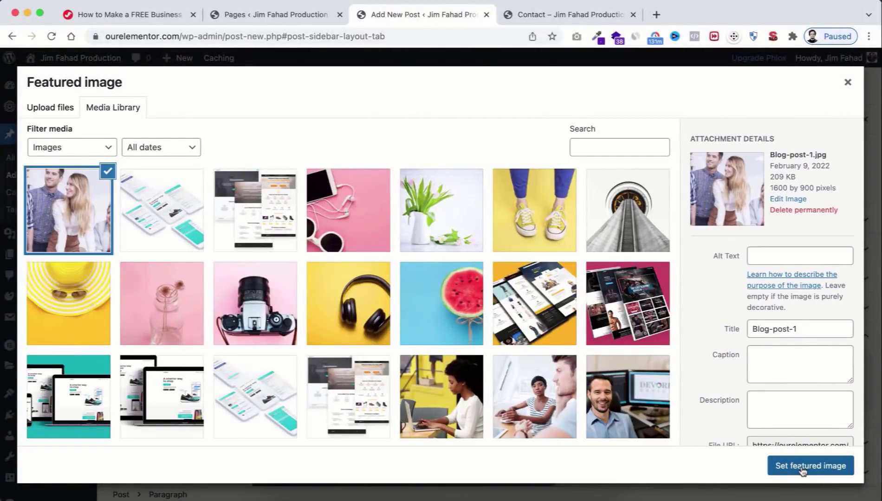
pyautogui.click(810, 466)
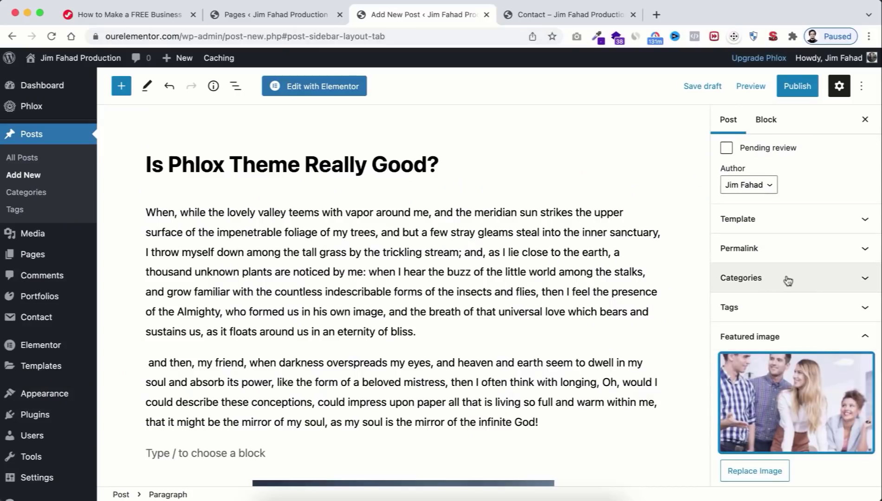
# Tick the BUSINESS category, then add and assign a new THEMES category
pyautogui.click(762, 280)
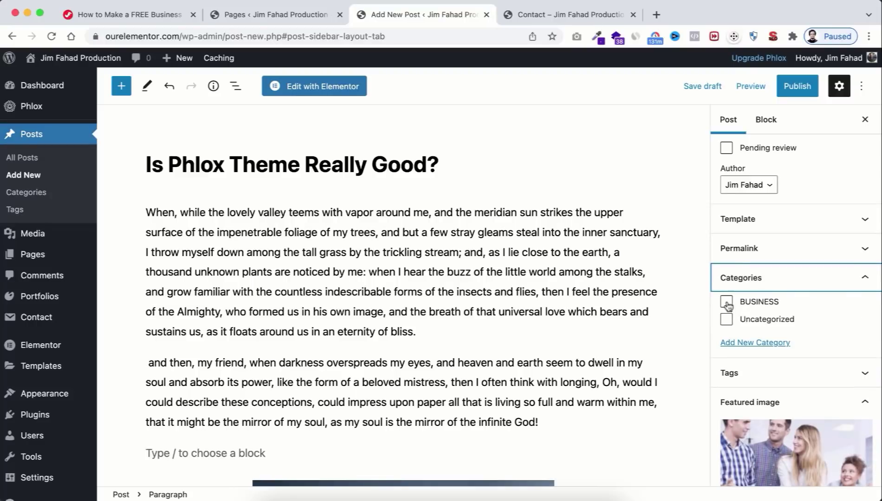
pyautogui.click(726, 302)
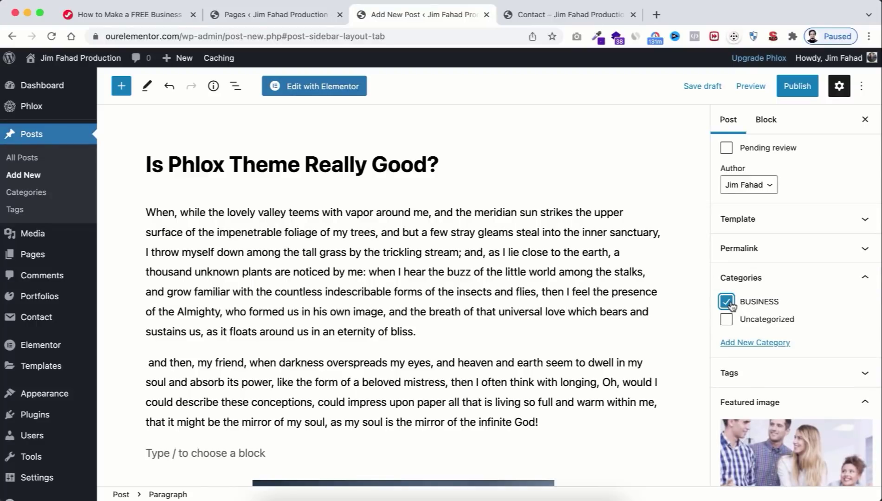
pyautogui.click(748, 344)
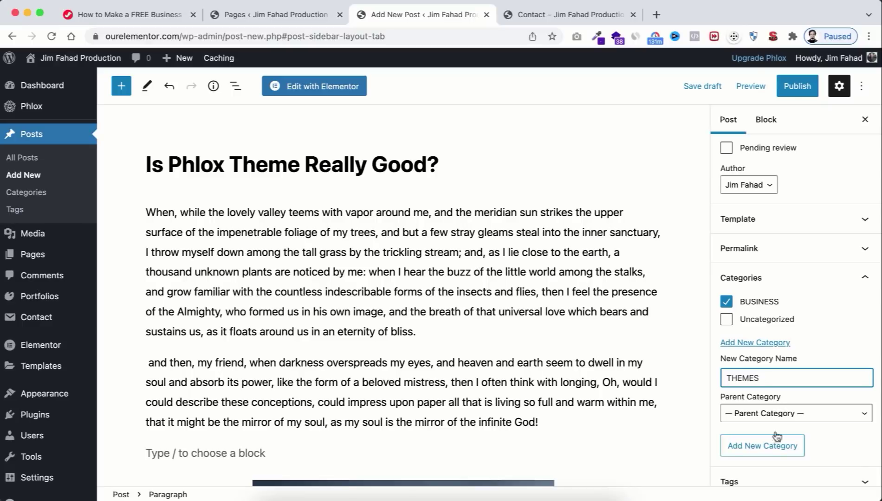
pyautogui.click(760, 449)
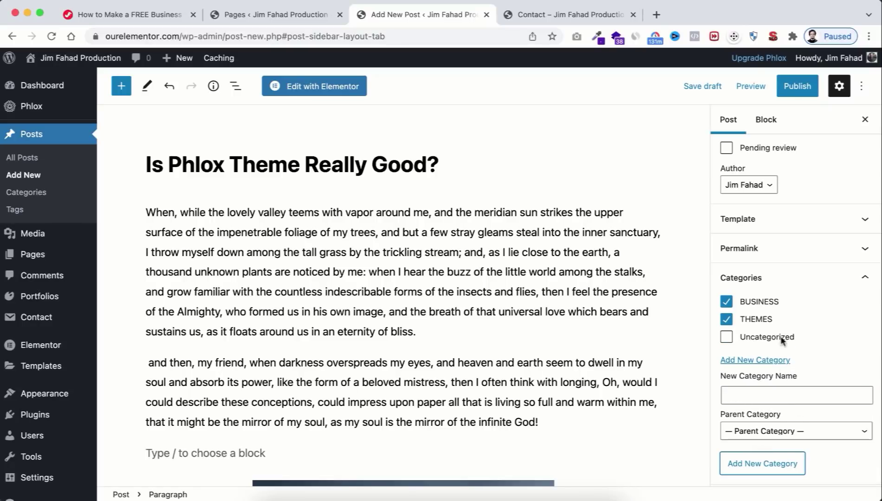
# Tag the post 'Free Themes' and 'Wordpress'
pyautogui.scroll(-4, 803, 331)
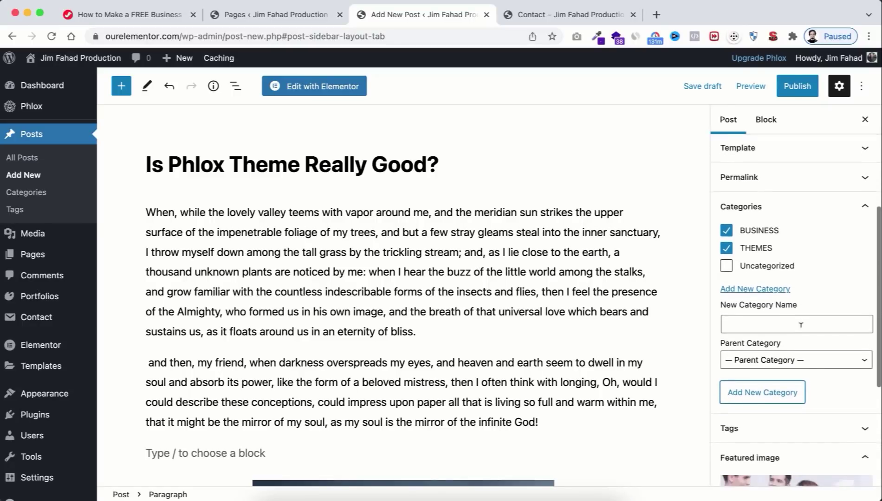
pyautogui.click(767, 326)
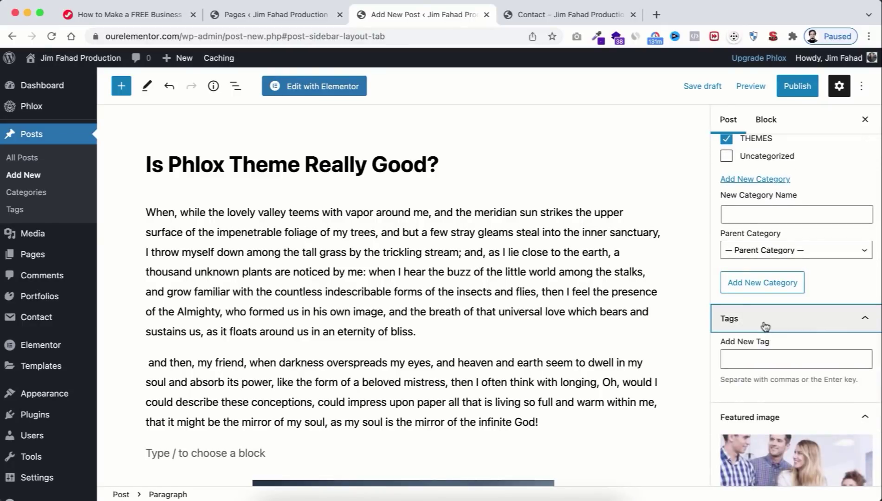
pyautogui.click(755, 359)
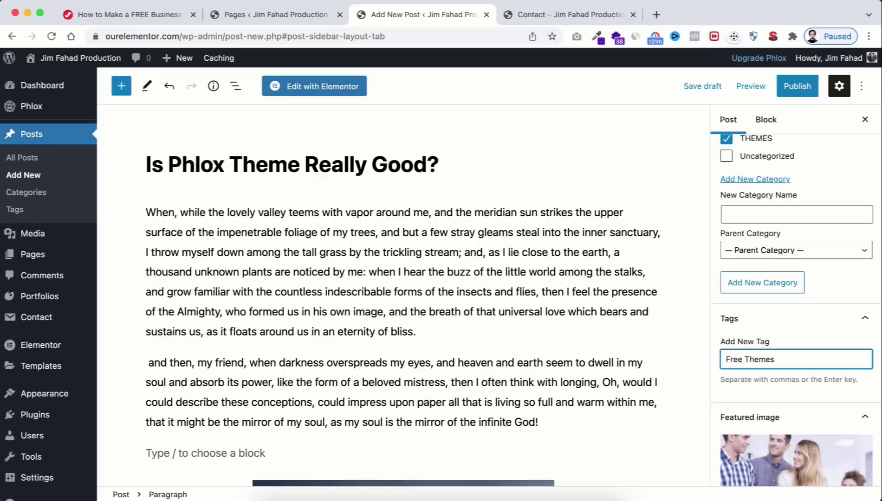
pyautogui.press('Return')
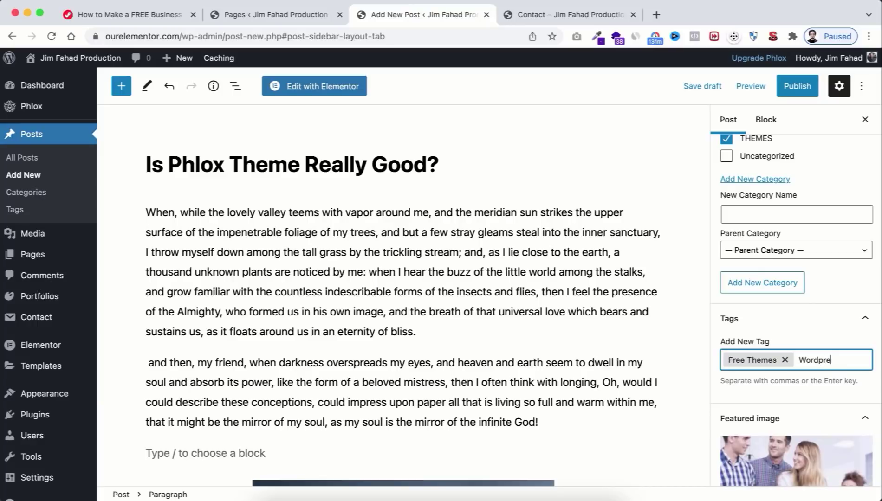
pyautogui.press('Return')
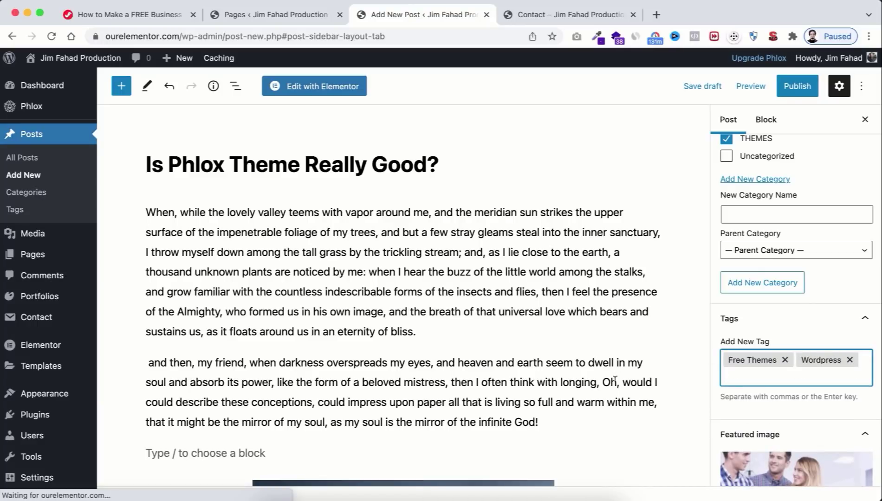
pyautogui.scroll(-10, 614, 379)
pyautogui.scroll(10, 614, 380)
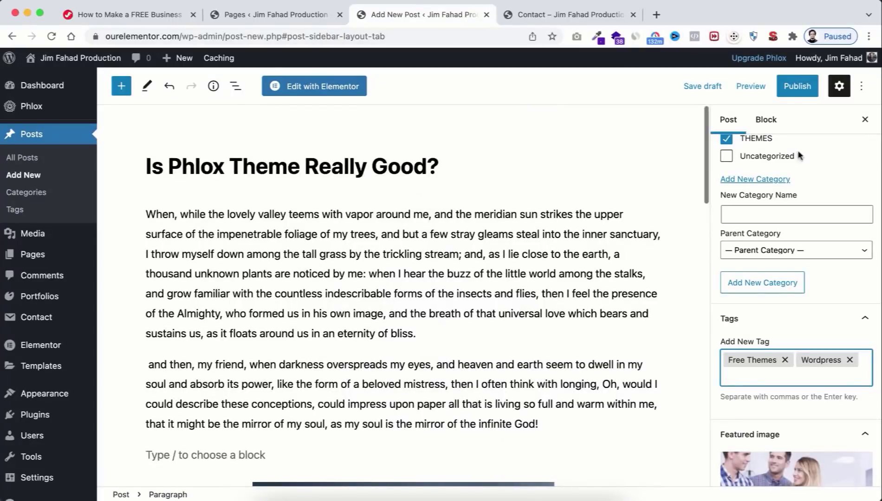
# Publish 'Is Phlox Theme Really Good?', confirming it, and open View Post in a new tab
pyautogui.click(799, 91)
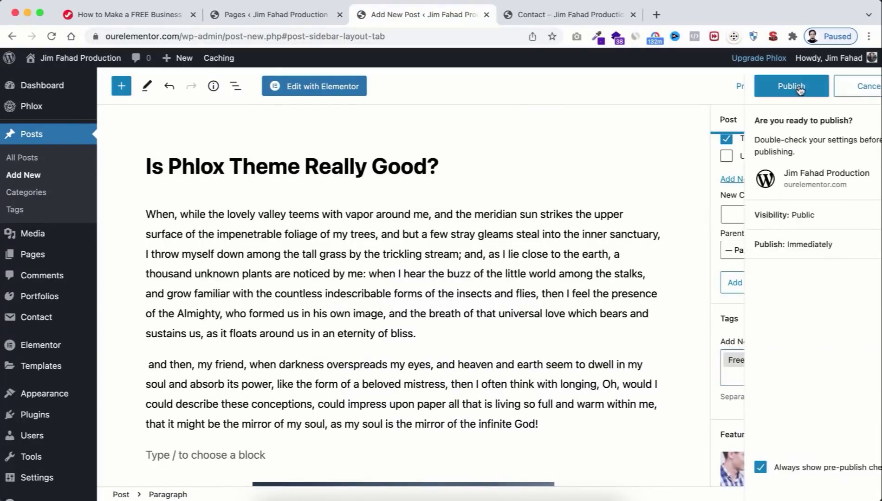
pyautogui.click(761, 87)
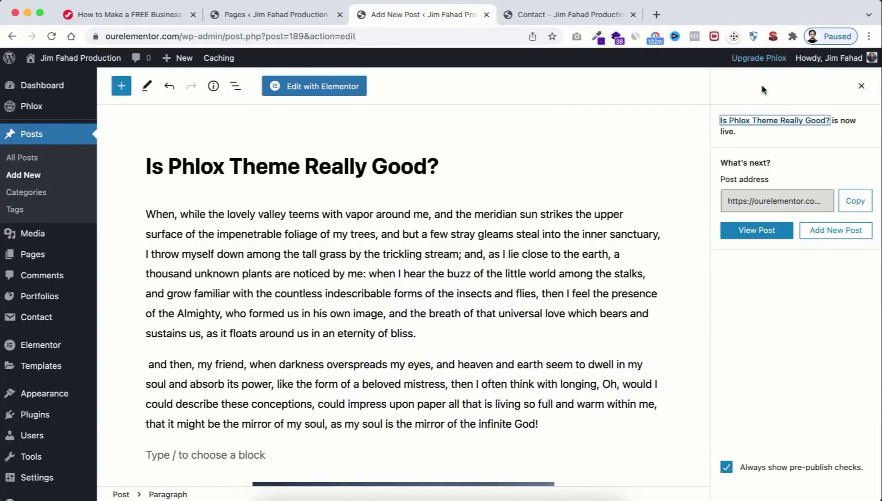
pyautogui.scroll(-20, 518, 288)
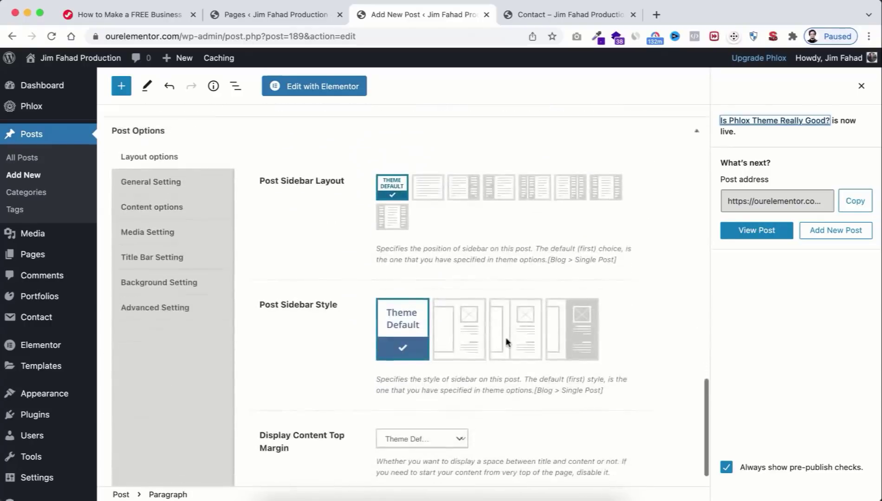
pyautogui.scroll(10, 535, 268)
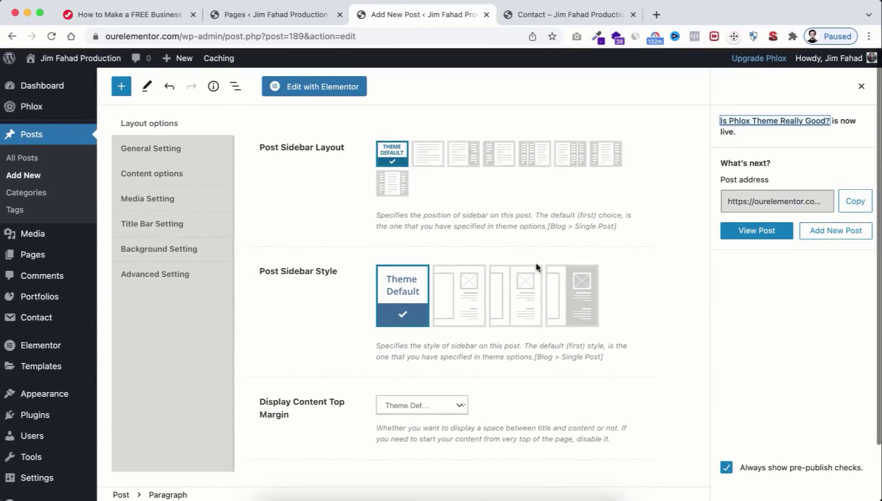
pyautogui.scroll(8, 545, 242)
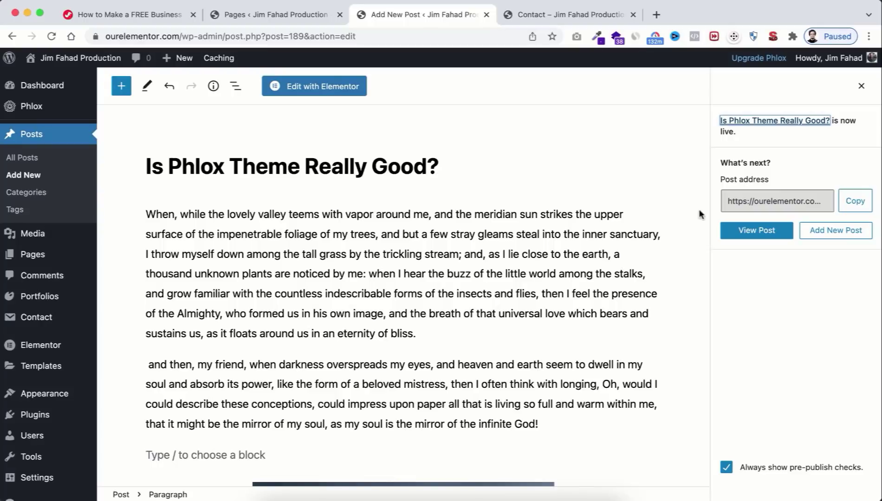
pyautogui.rightClick(749, 233)
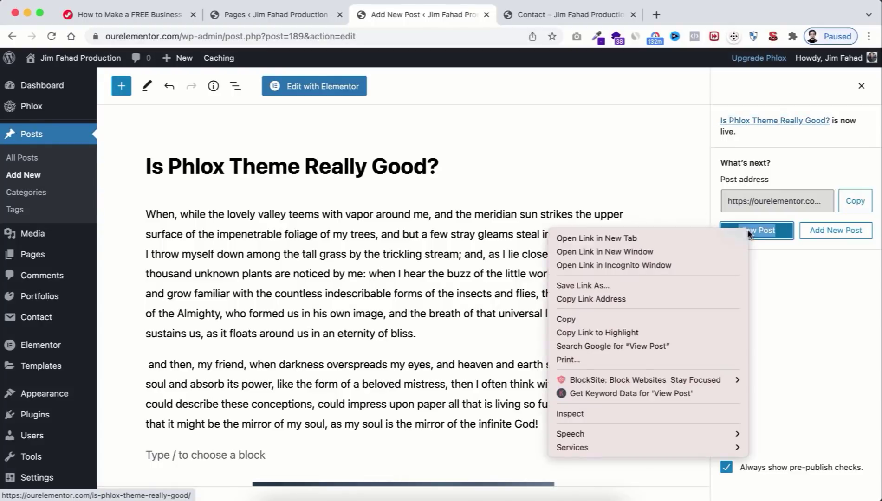
pyautogui.click(691, 239)
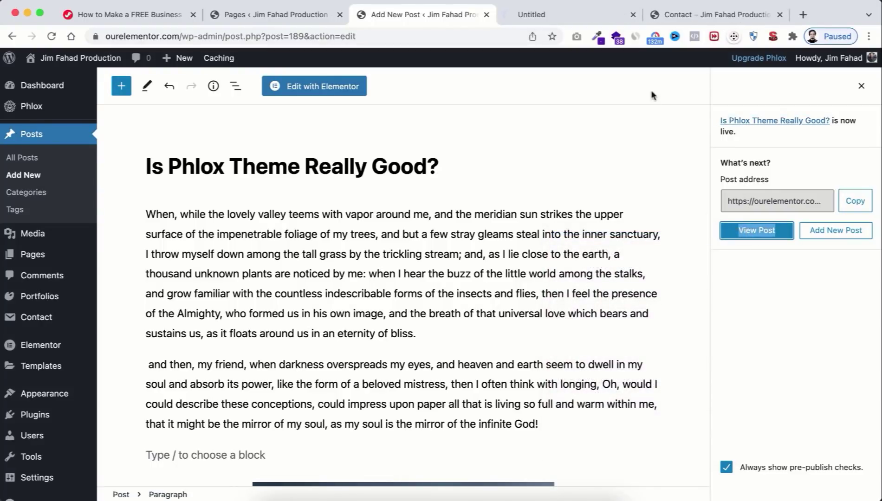
pyautogui.click(592, 15)
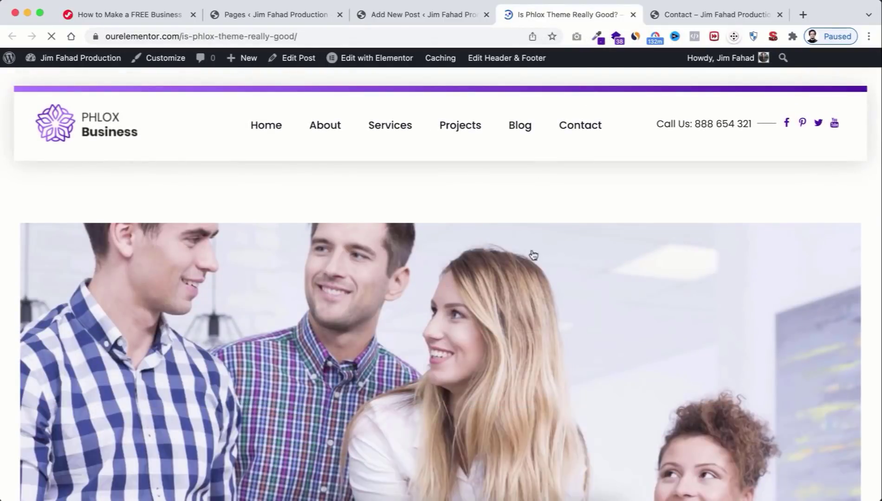
pyautogui.scroll(-5, 521, 321)
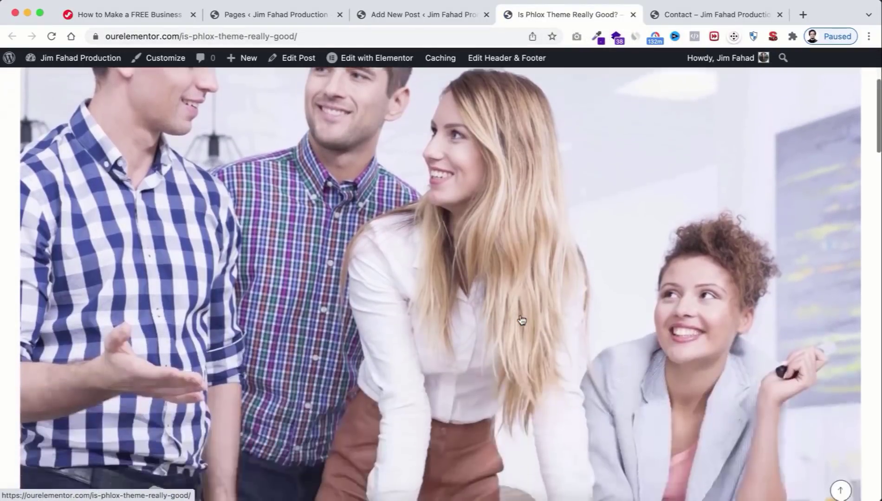
pyautogui.scroll(-2, 476, 334)
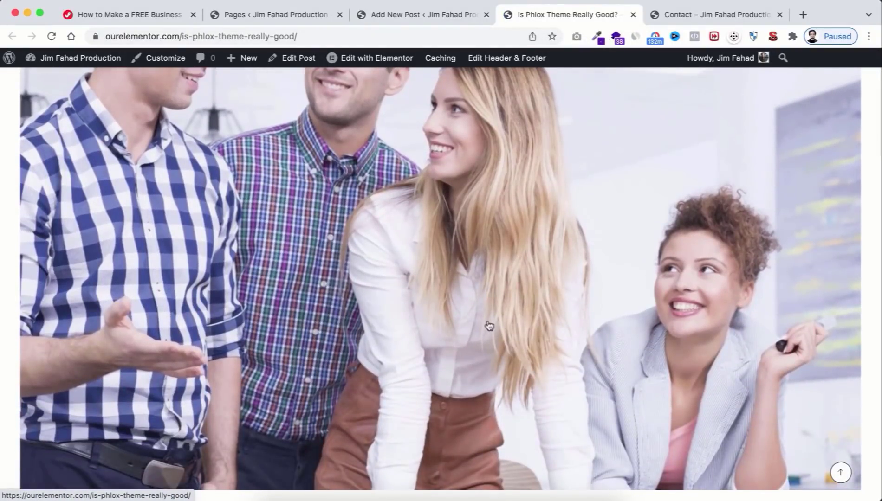
pyautogui.scroll(-4, 477, 352)
pyautogui.scroll(-4, 477, 384)
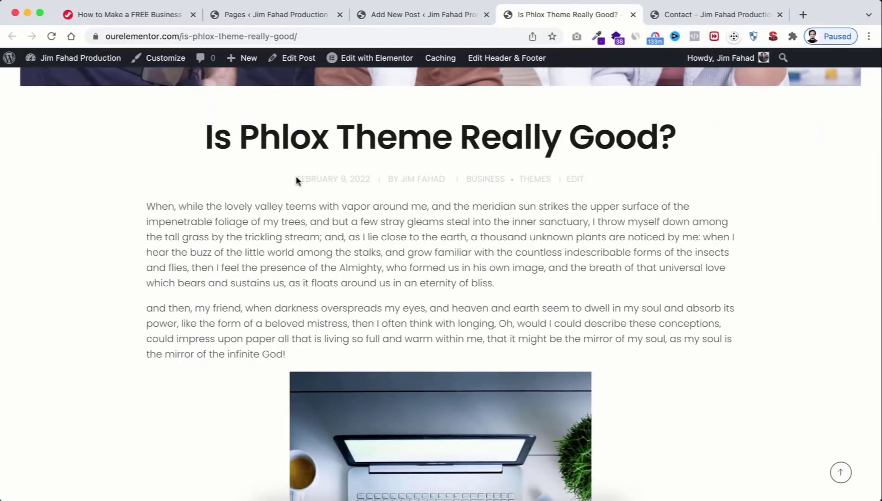
pyautogui.moveTo(297, 180); pyautogui.dragTo(370, 179)
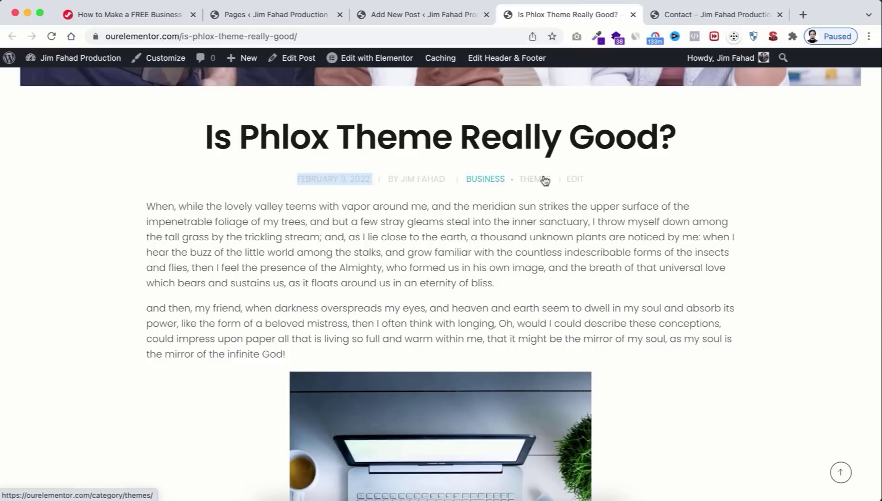
pyautogui.scroll(-2, 477, 278)
pyautogui.scroll(-2, 476, 279)
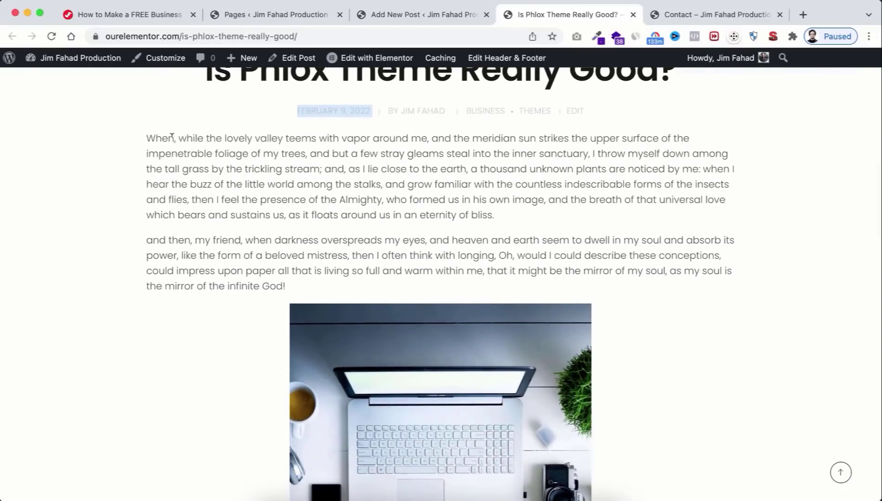
pyautogui.moveTo(147, 137); pyautogui.dragTo(295, 283)
pyautogui.click(295, 282)
pyautogui.scroll(-10, 368, 314)
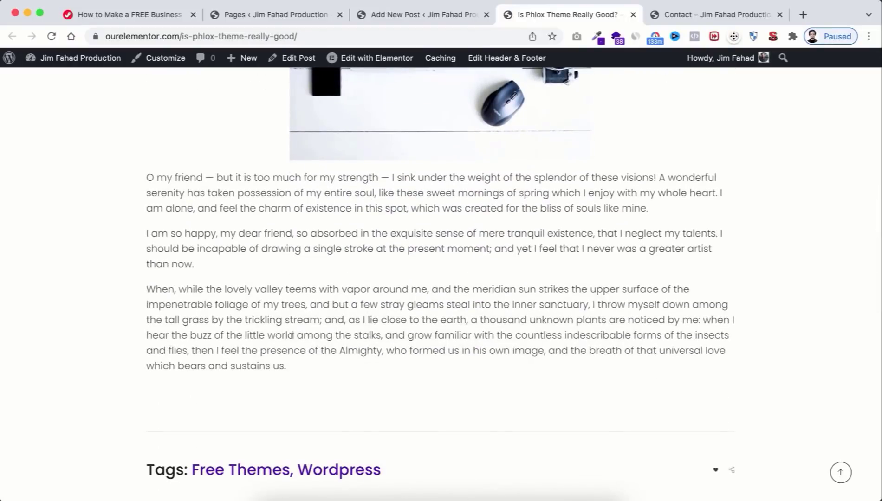
pyautogui.scroll(-4, 295, 344)
pyautogui.scroll(-2, 295, 344)
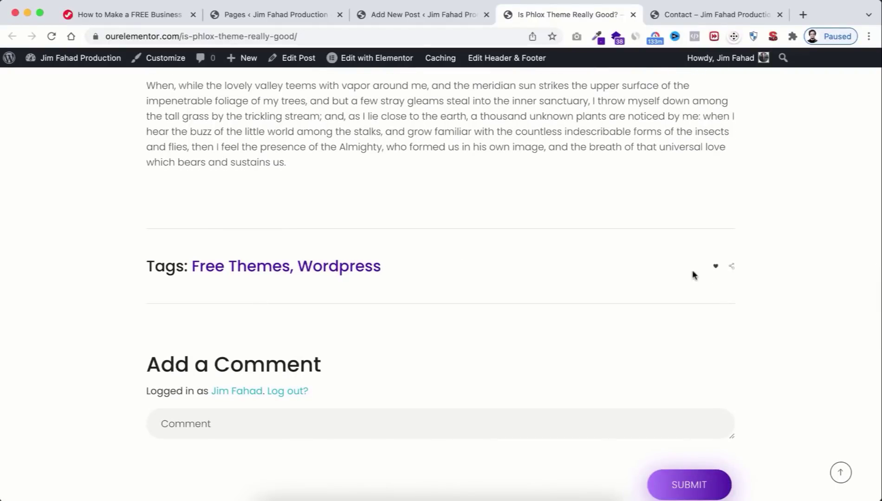
pyautogui.click(732, 267)
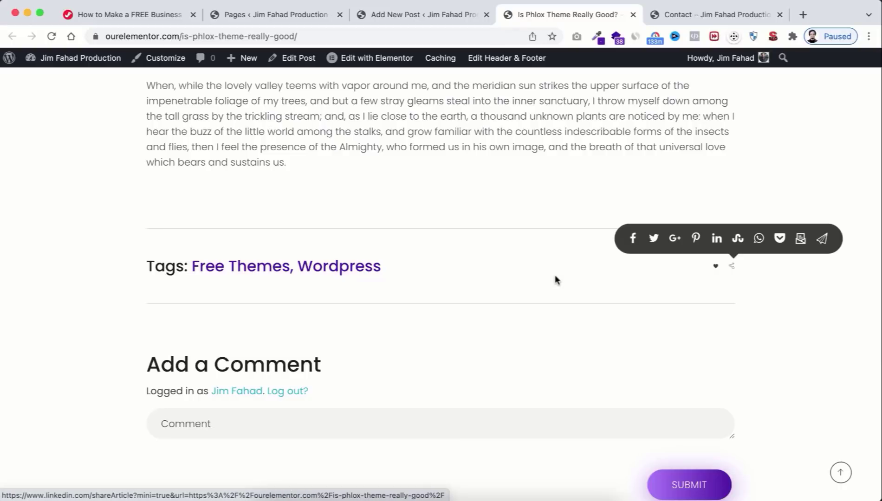
pyautogui.scroll(-2, 554, 326)
pyautogui.scroll(-1, 551, 325)
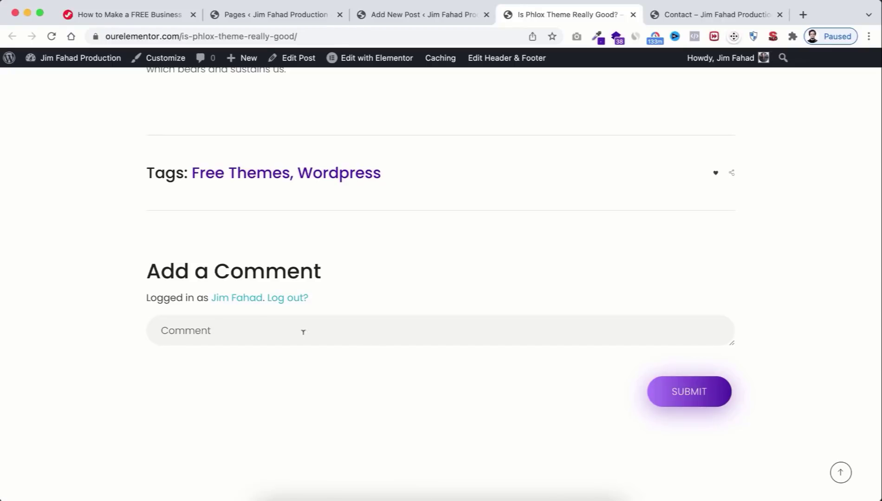
pyautogui.scroll(-10, 382, 363)
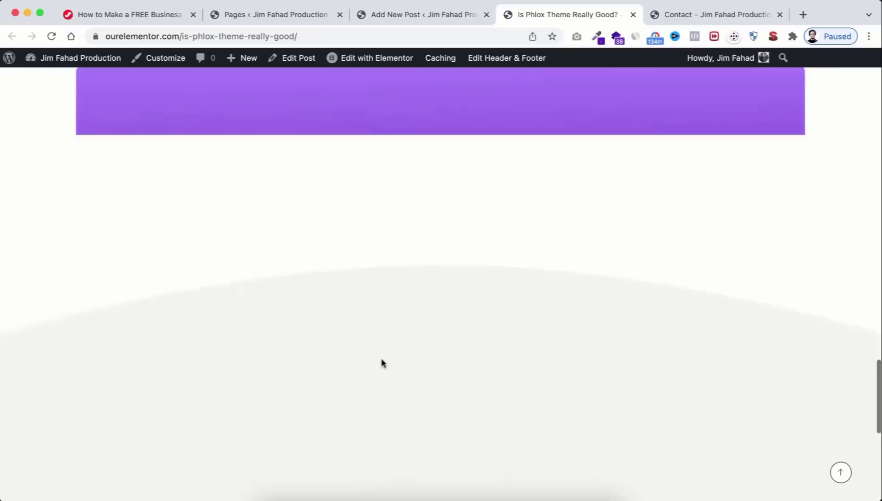
pyautogui.scroll(2, 382, 363)
pyautogui.scroll(-5, 382, 363)
pyautogui.scroll(10, 382, 363)
pyautogui.scroll(20, 380, 363)
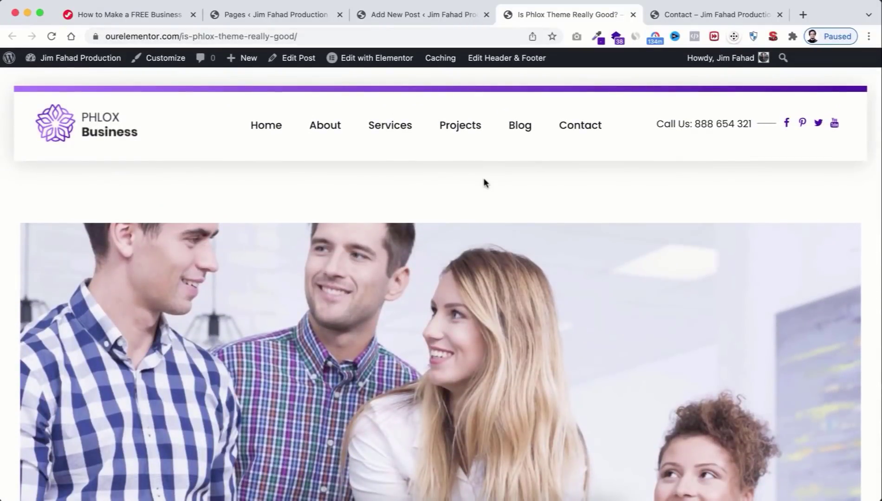
pyautogui.click(425, 15)
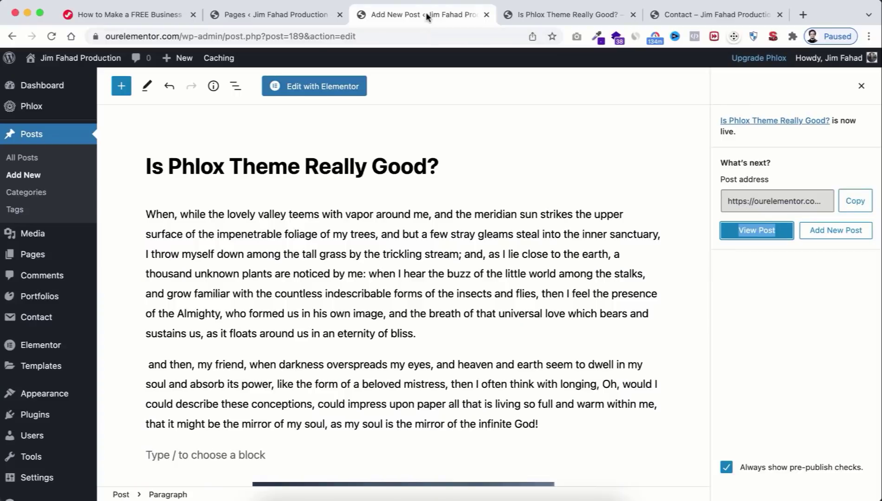
# Go from Posts to the All Pages list and bring up link options for the Blog page
pyautogui.click(24, 158)
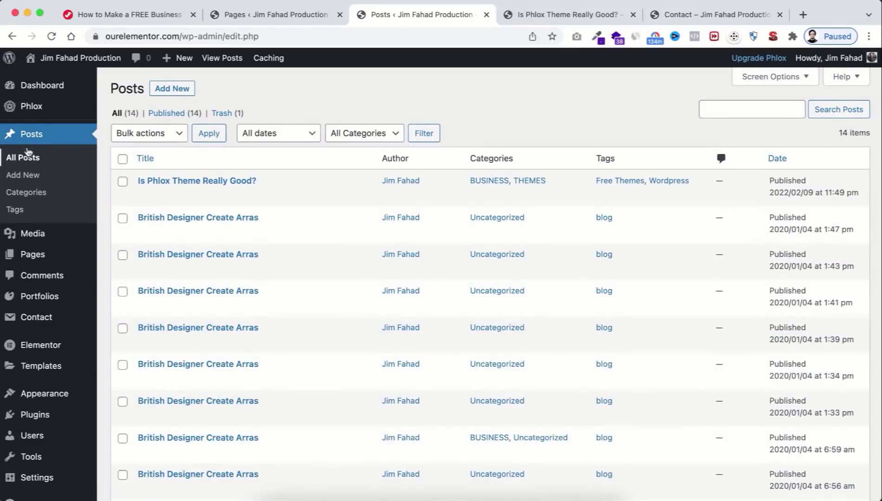
pyautogui.moveTo(22, 258)
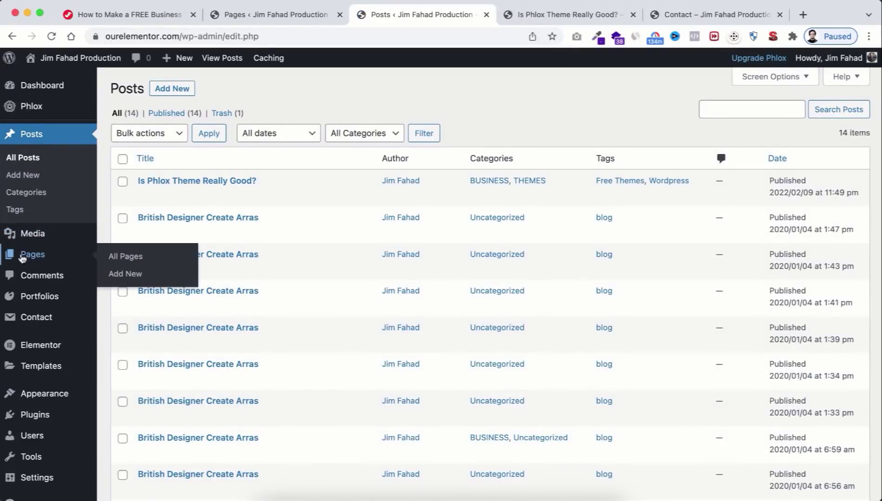
pyautogui.click(129, 256)
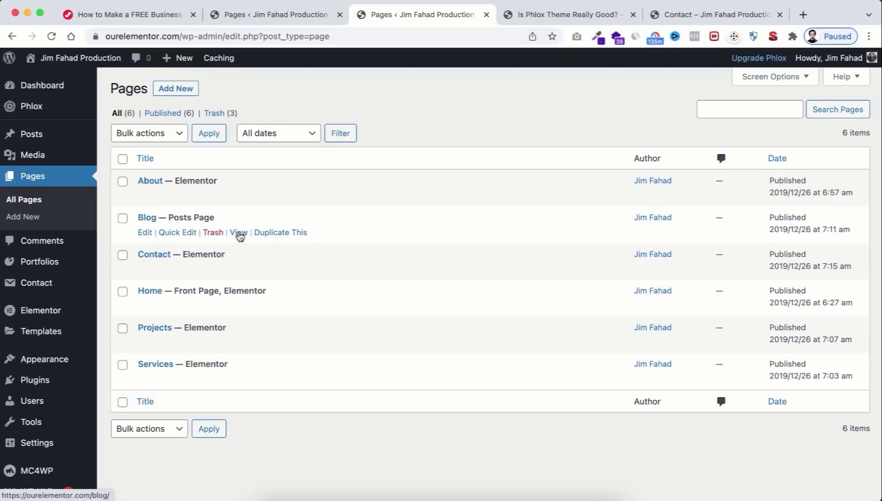
pyautogui.rightClick(239, 234)
# Open the live Blog page in a new tab and page to page 2 and back
pyautogui.click(288, 240)
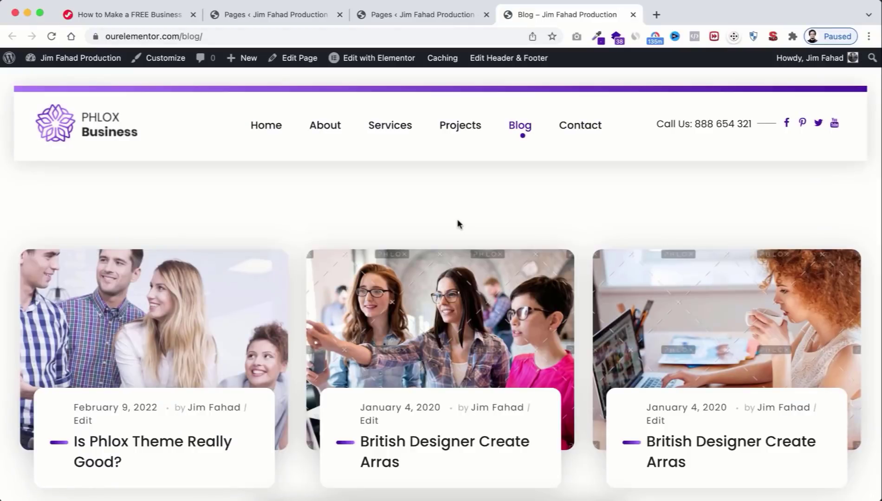
pyautogui.scroll(-5, 343, 319)
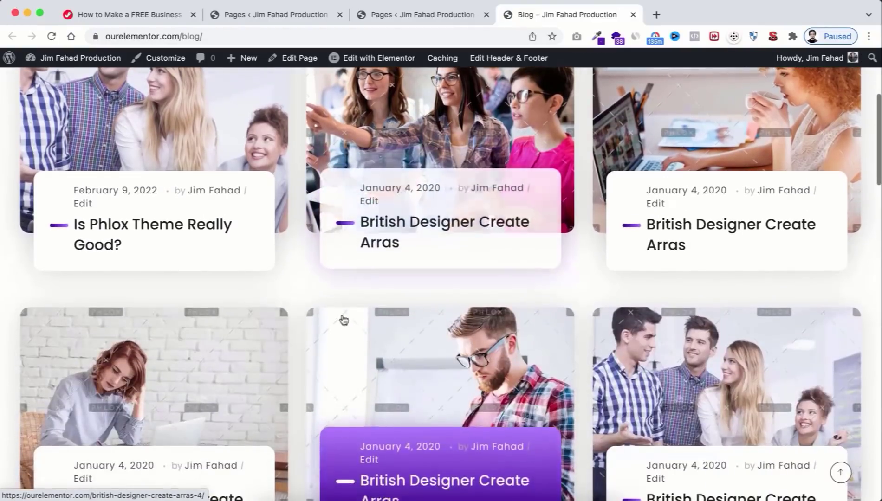
pyautogui.scroll(3, 343, 320)
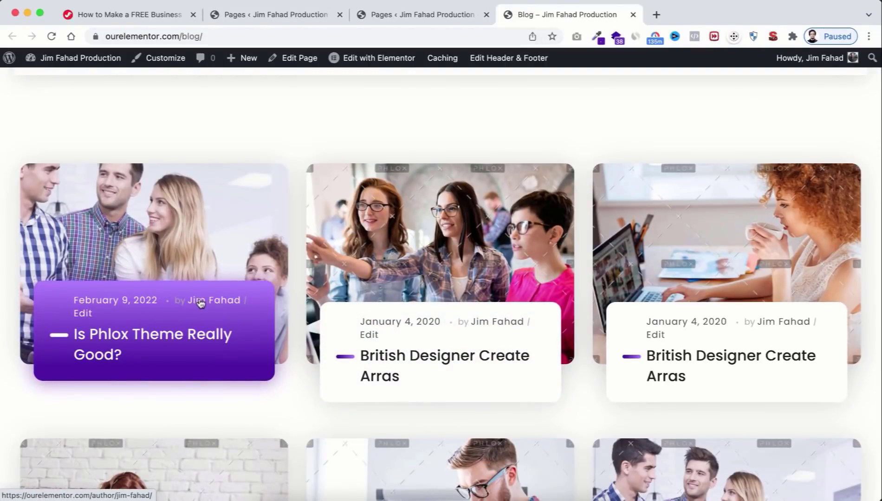
pyautogui.scroll(-3, 367, 352)
pyautogui.scroll(-10, 365, 346)
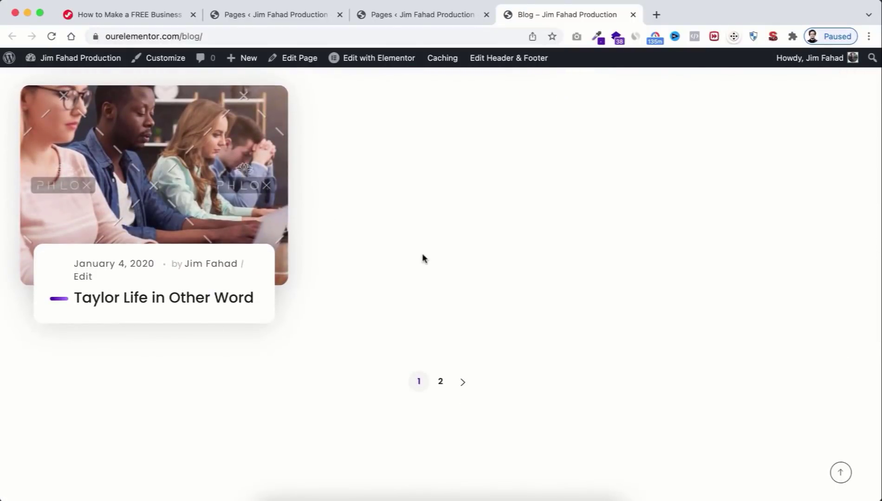
pyautogui.click(440, 382)
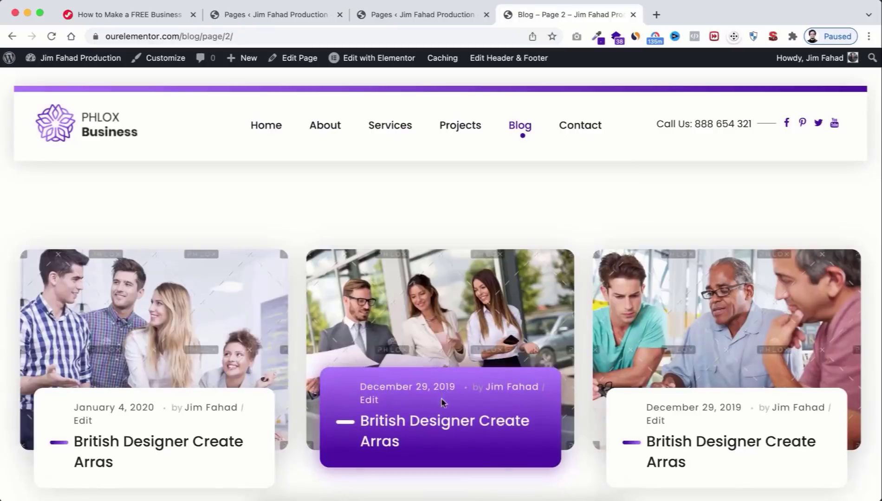
pyautogui.scroll(-4, 442, 404)
pyautogui.click(458, 358)
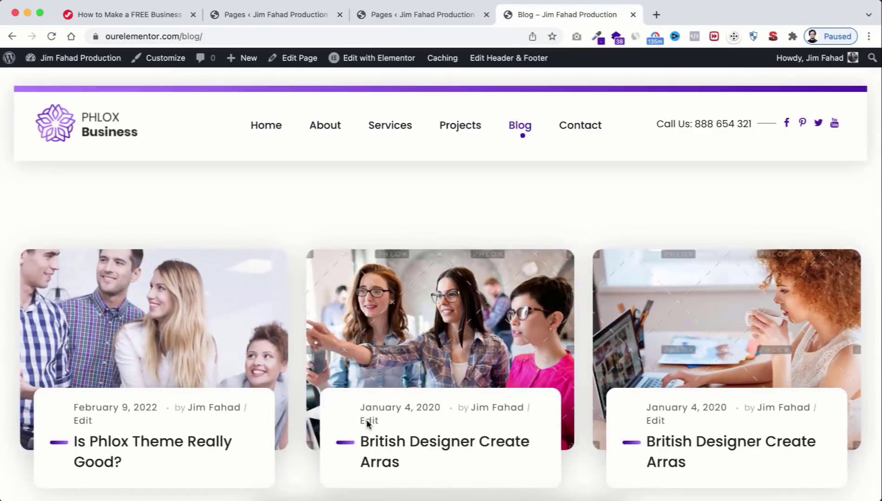
pyautogui.scroll(-2, 366, 419)
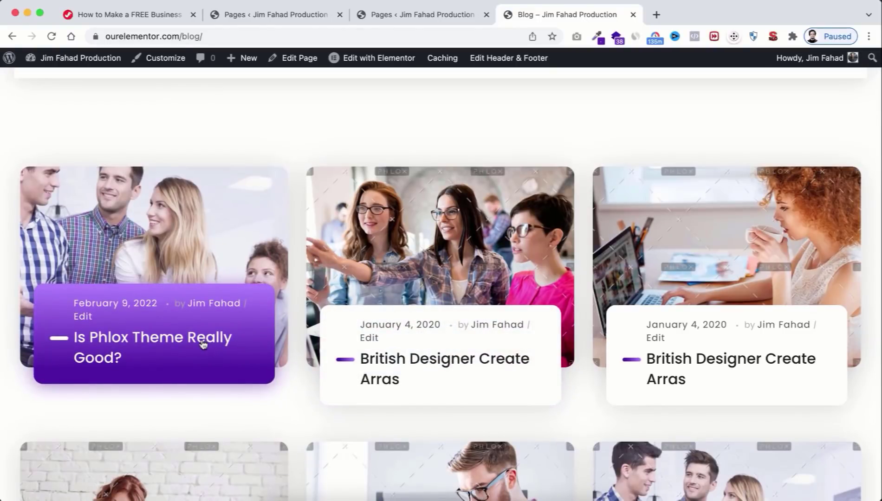
# View the 'Is Phlox Theme Really Good?' post, then return to the blog listing
pyautogui.click(204, 342)
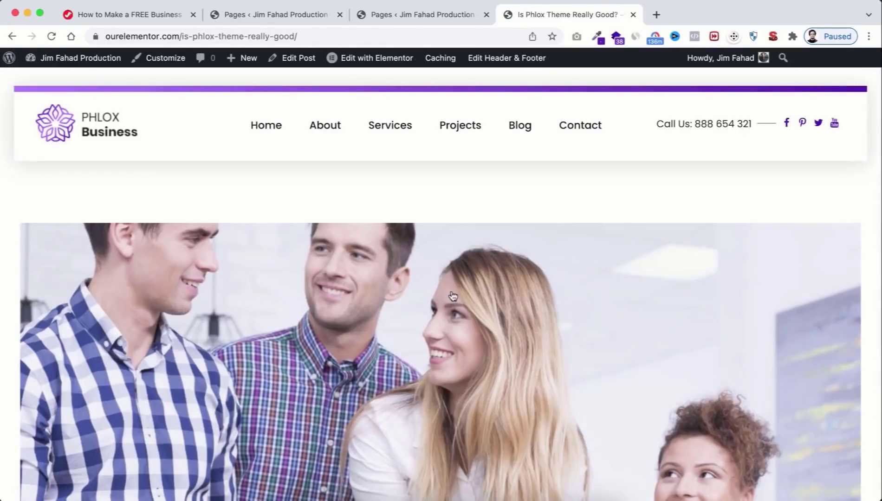
pyautogui.scroll(-10, 450, 297)
pyautogui.scroll(-10, 452, 289)
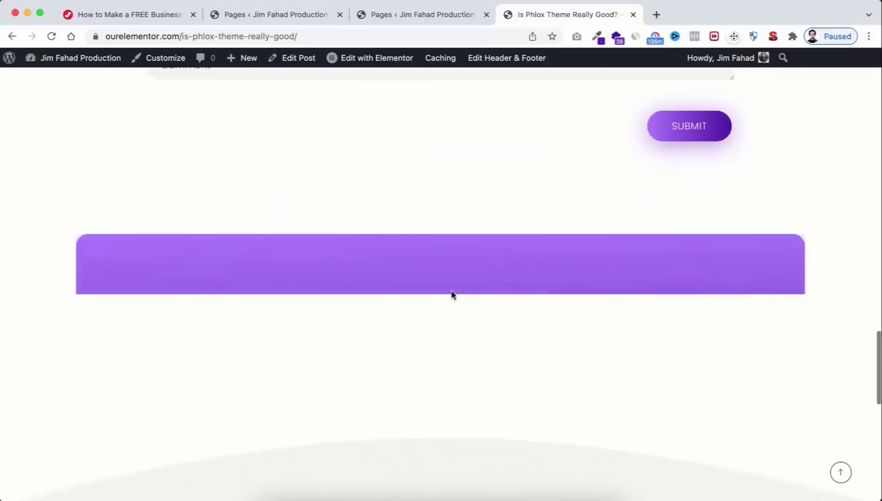
pyautogui.scroll(15, 452, 293)
pyautogui.scroll(5, 451, 296)
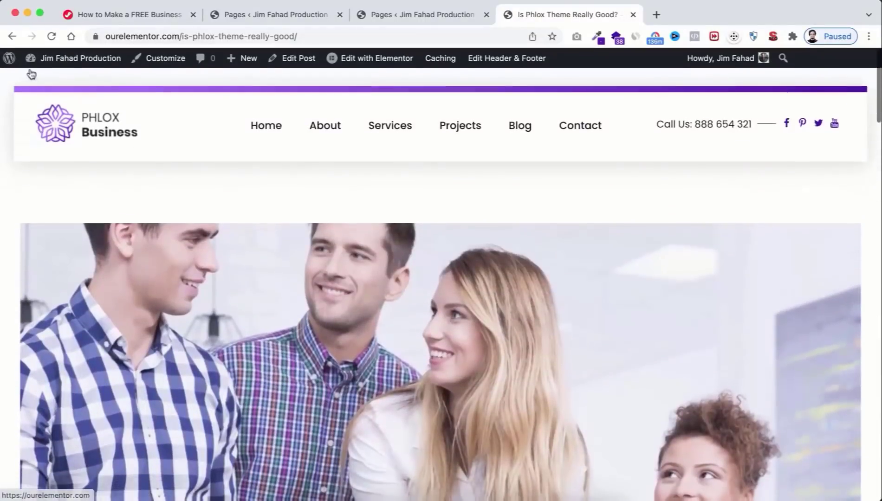
pyautogui.click(12, 36)
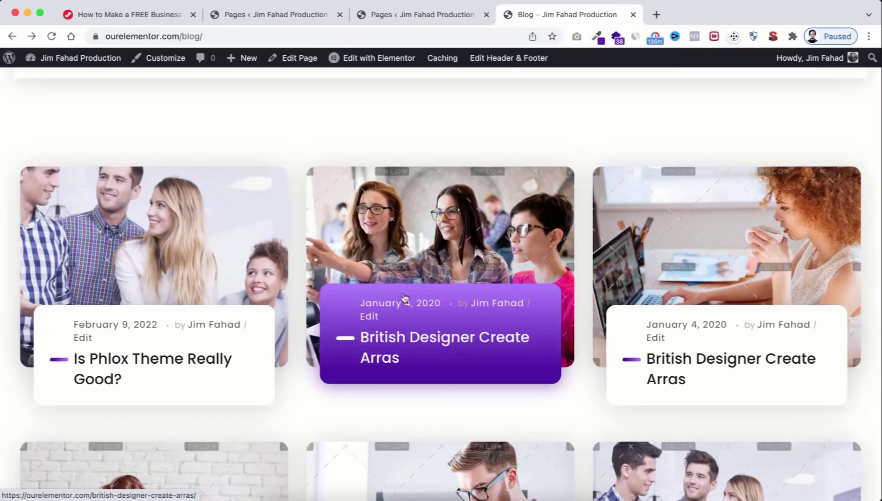
pyautogui.scroll(2, 455, 186)
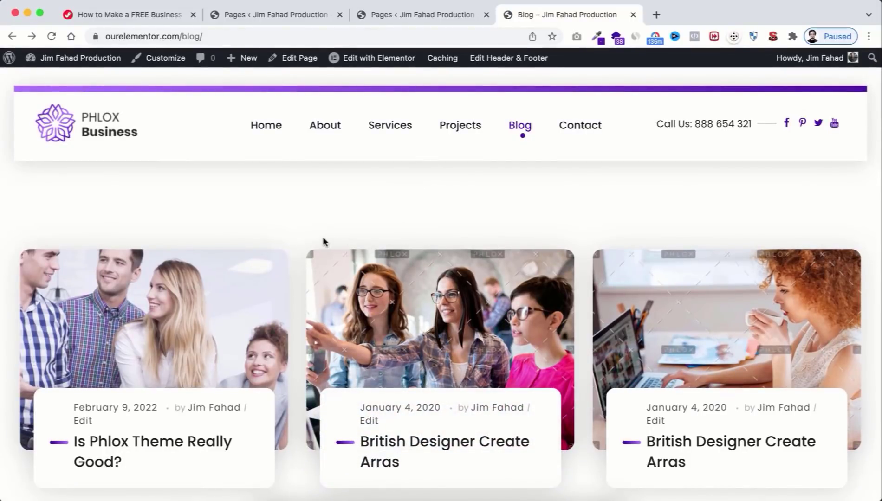
pyautogui.scroll(-1, 350, 232)
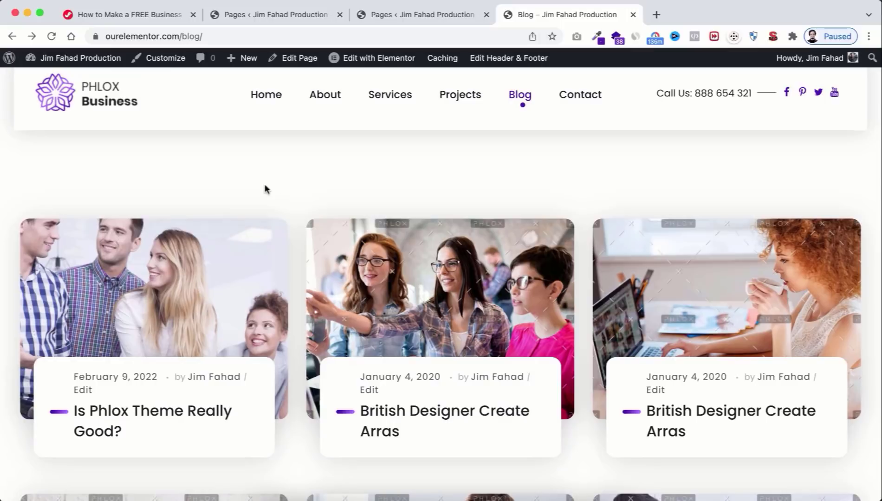
pyautogui.scroll(1, 291, 170)
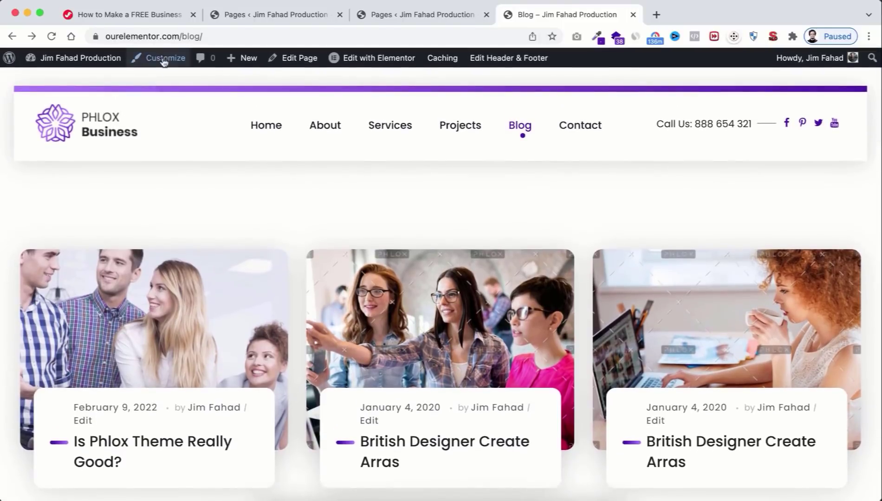
# In the Customizer's Blog Page settings, try the Timeline blog template
pyautogui.click(165, 60)
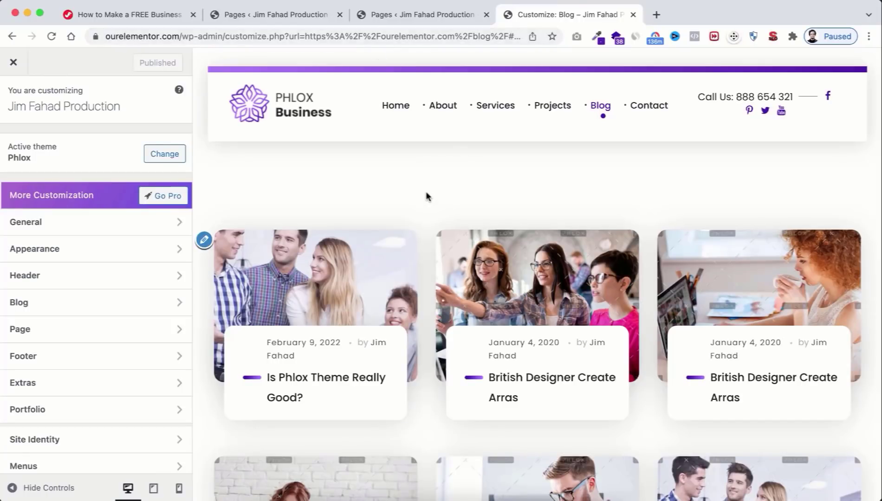
pyautogui.scroll(-1, 440, 204)
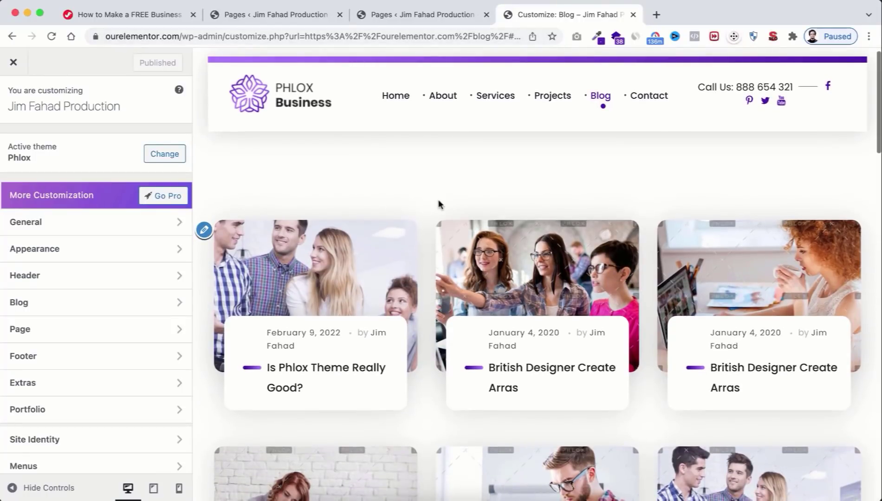
pyautogui.scroll(-3, 436, 199)
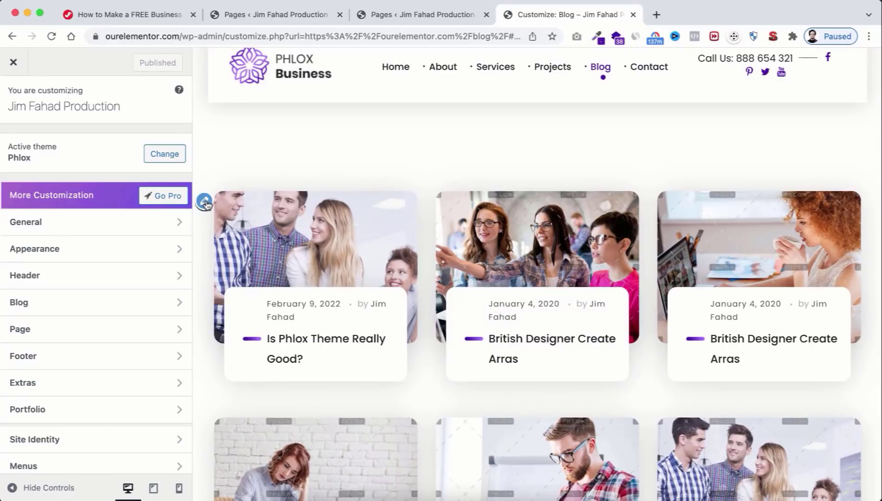
pyautogui.click(204, 202)
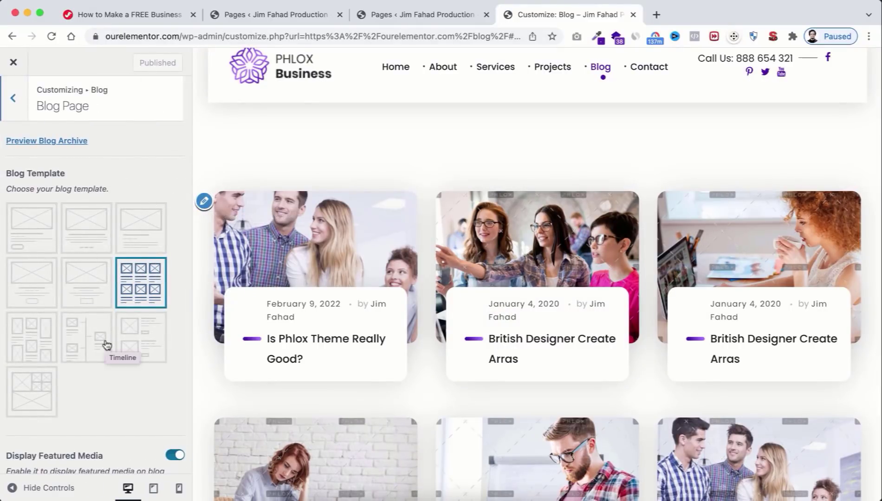
pyautogui.scroll(-2, 371, 287)
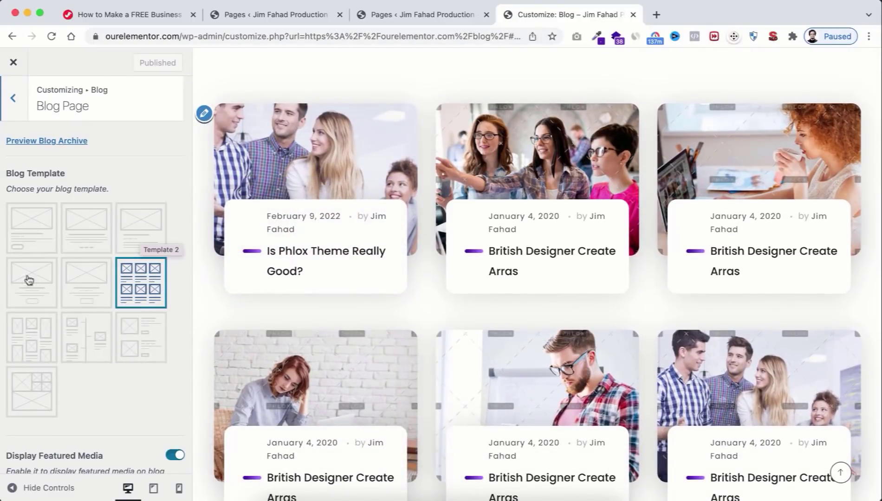
pyautogui.click(86, 338)
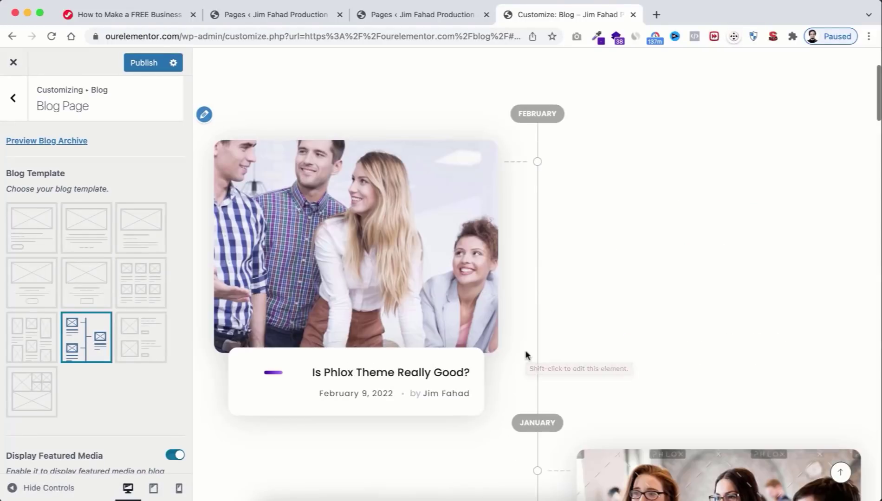
pyautogui.scroll(-5, 525, 353)
pyautogui.scroll(-5, 526, 355)
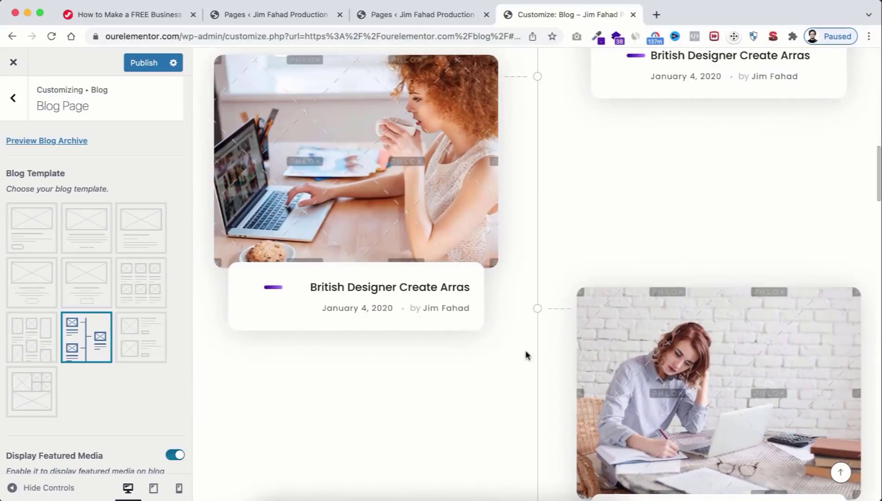
pyautogui.scroll(8, 526, 354)
pyautogui.scroll(5, 524, 355)
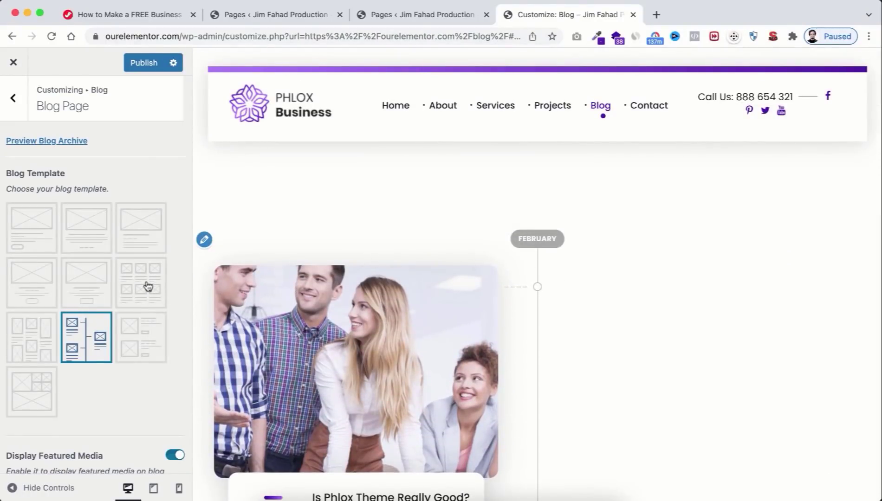
# Switch the blog back to the grid template, review its options, and return to the live site
pyautogui.click(148, 284)
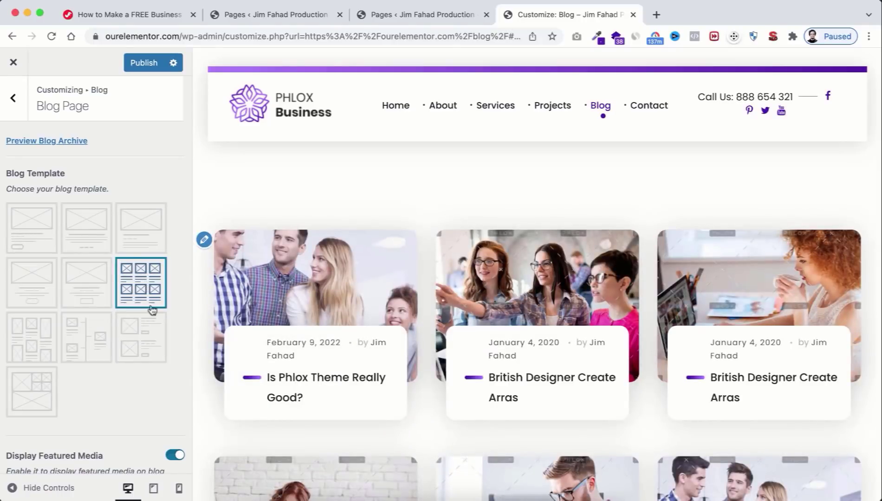
pyautogui.scroll(-5, 147, 391)
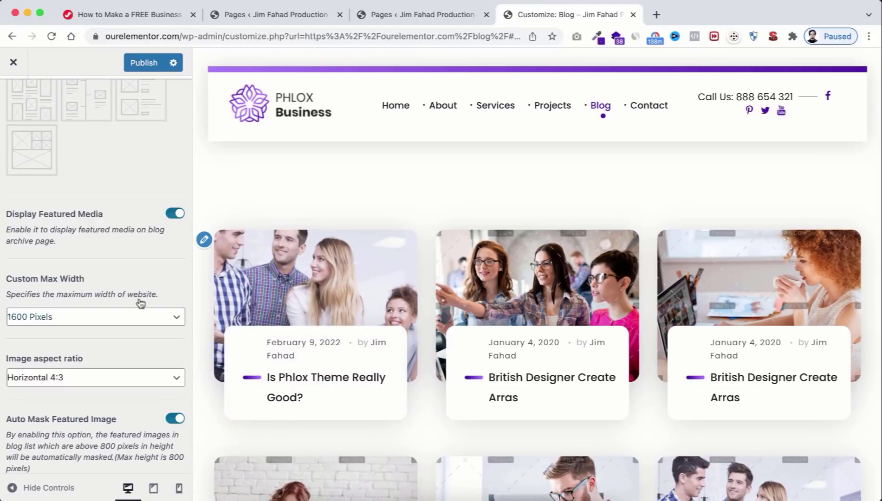
pyautogui.scroll(-1, 131, 336)
pyautogui.scroll(-2, 131, 336)
pyautogui.scroll(-4, 101, 371)
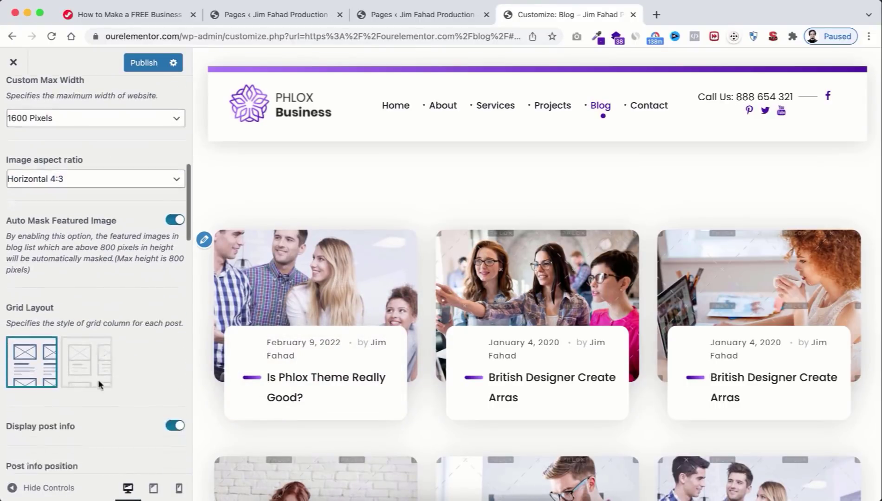
pyautogui.scroll(-3, 120, 357)
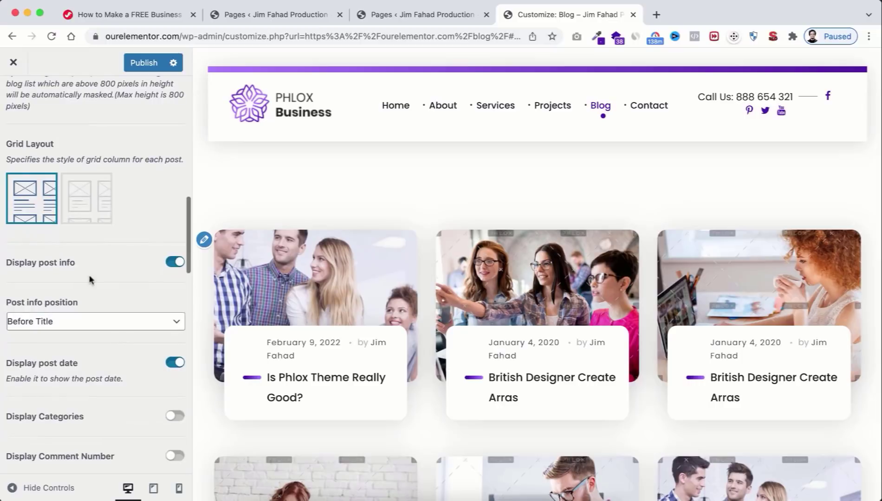
pyautogui.scroll(-6, 132, 394)
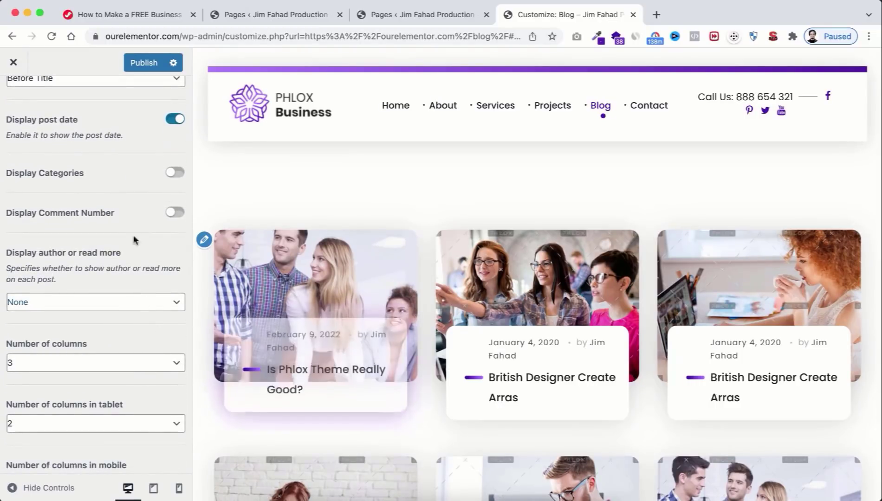
pyautogui.scroll(7, 130, 201)
pyautogui.scroll(7, 130, 201)
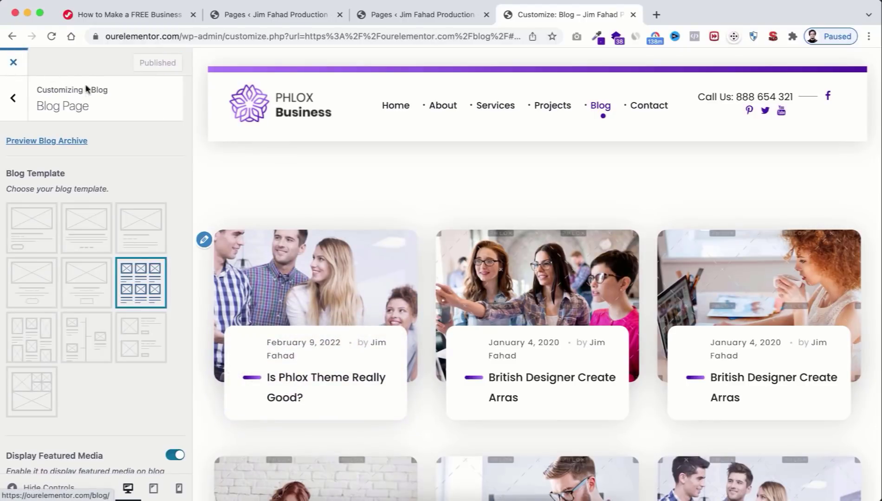
pyautogui.click(338, 270)
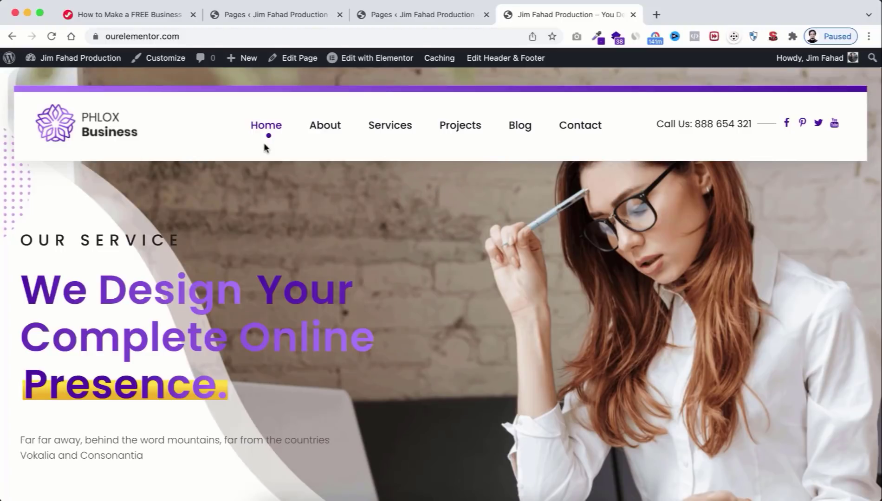
# Scroll the live homepage down to the footer and back, then open the Customizer
pyautogui.scroll(-20, 474, 323)
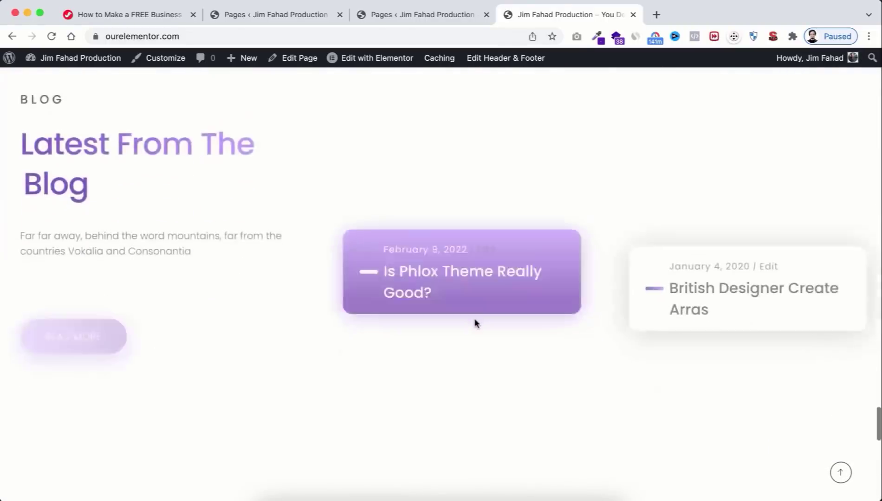
pyautogui.scroll(-15, 475, 323)
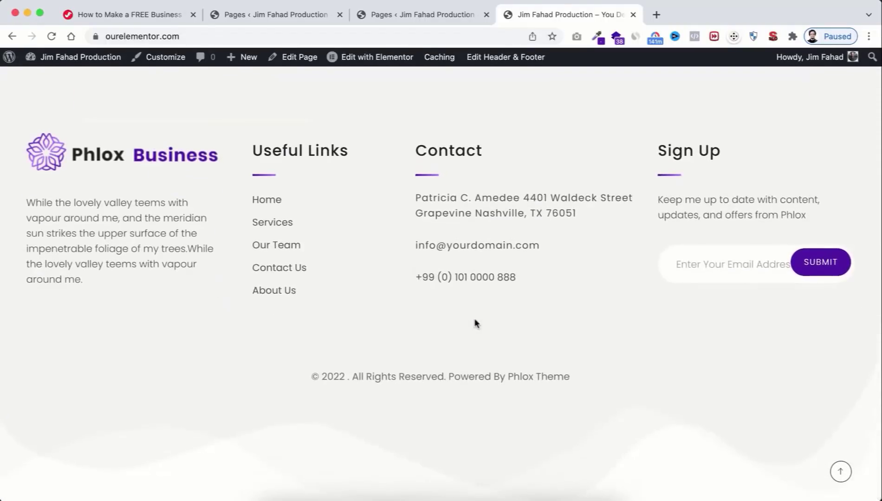
pyautogui.scroll(9, 474, 324)
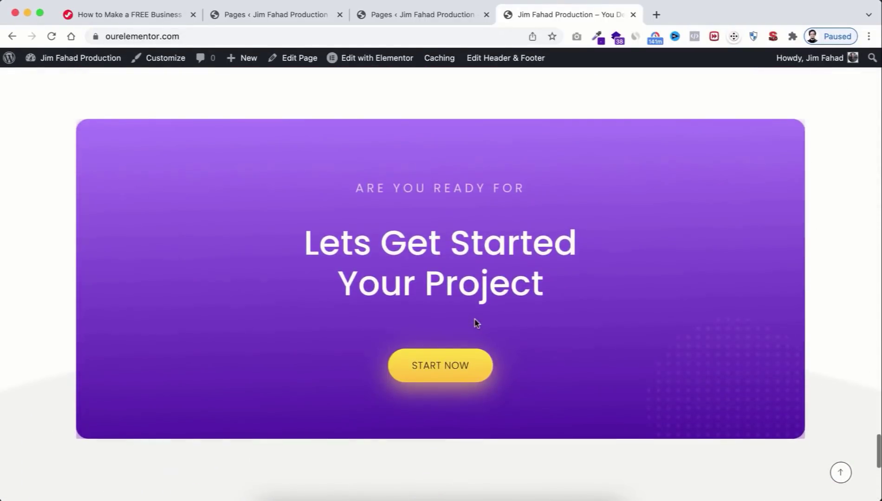
pyautogui.scroll(20, 462, 124)
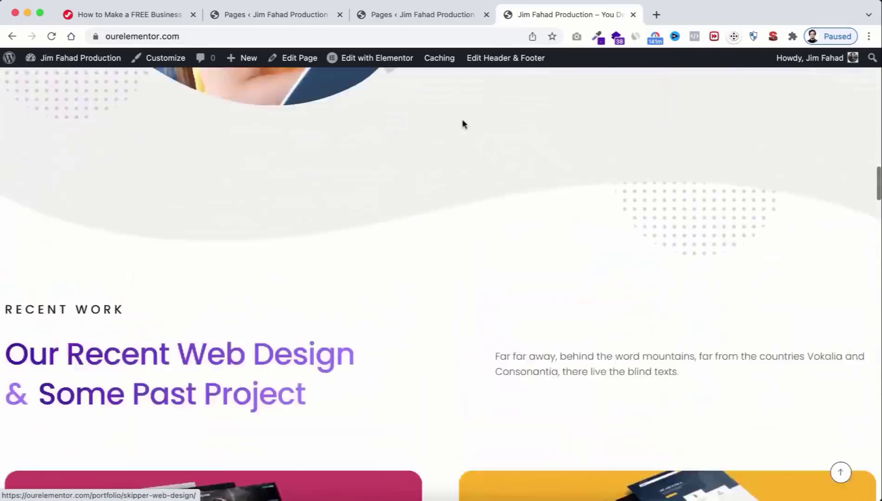
pyautogui.scroll(15, 463, 124)
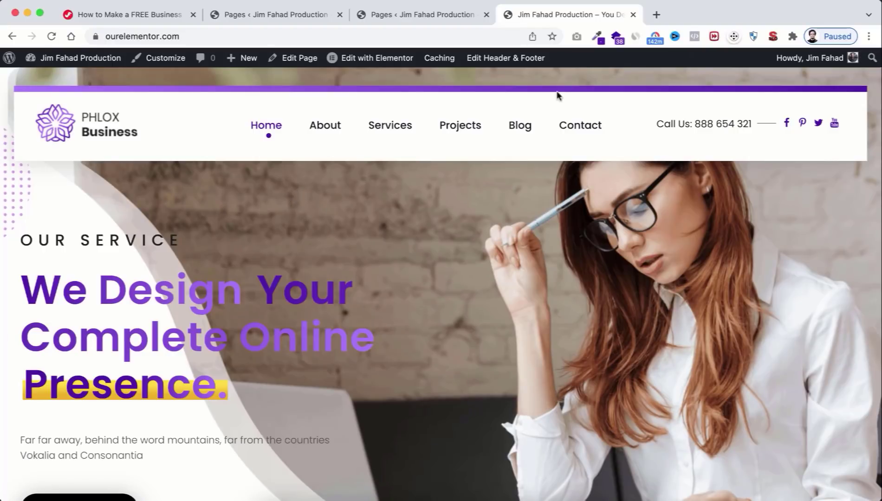
pyautogui.click(164, 65)
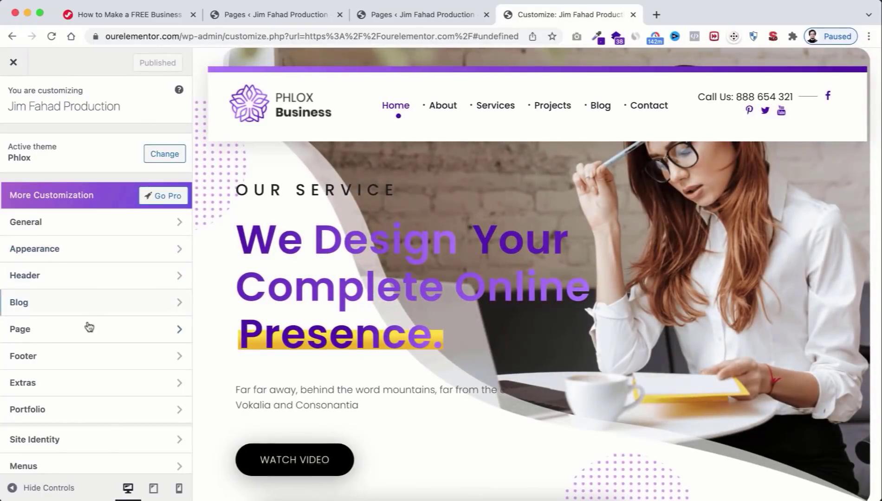
# Upload the wide JIM FAHAD logo PNG as the Site Identity logo, skipping cropping
pyautogui.scroll(-3, 88, 385)
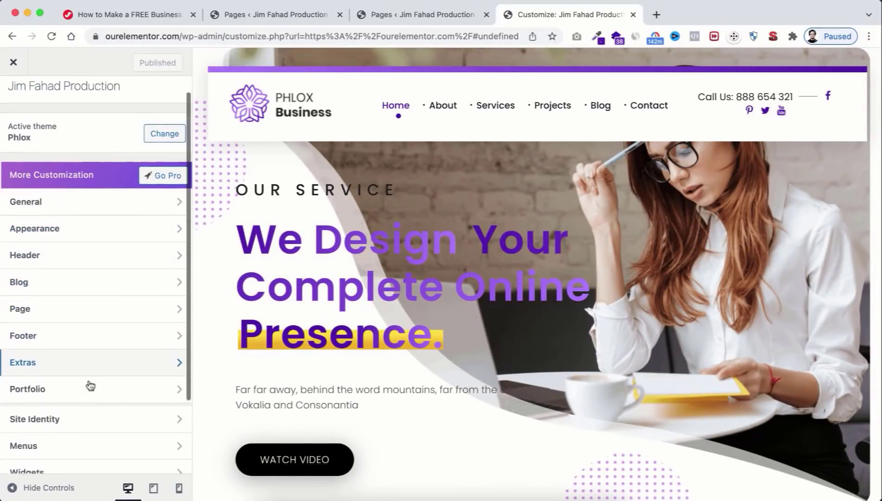
pyautogui.click(76, 375)
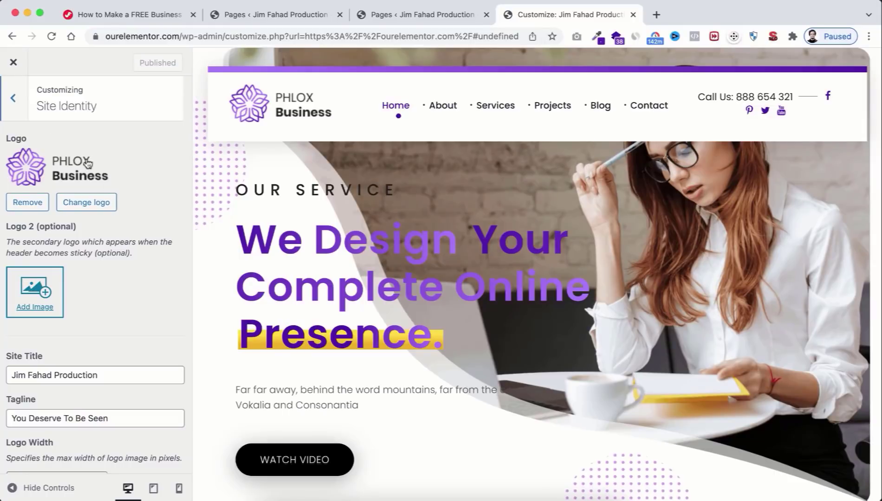
pyautogui.click(88, 206)
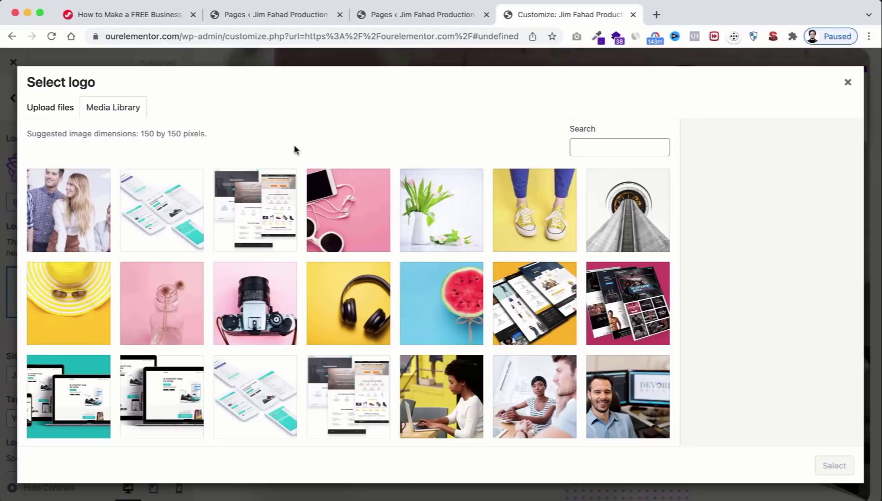
pyautogui.click(50, 110)
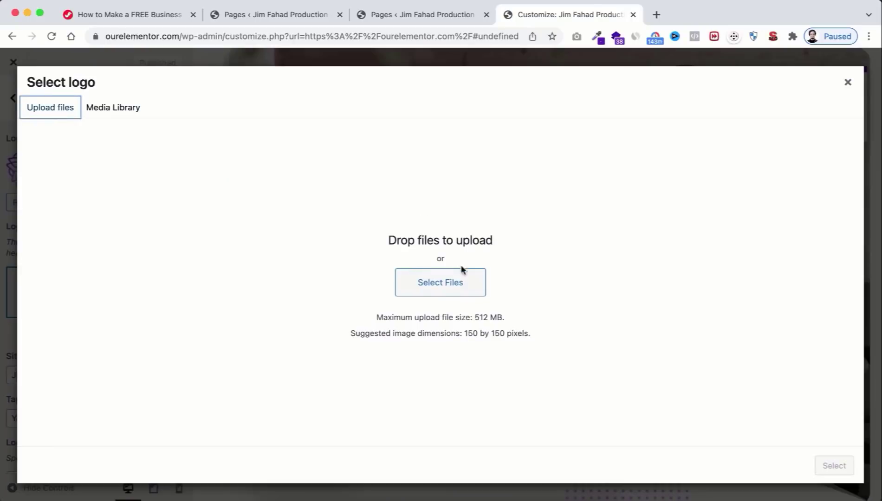
pyautogui.click(449, 283)
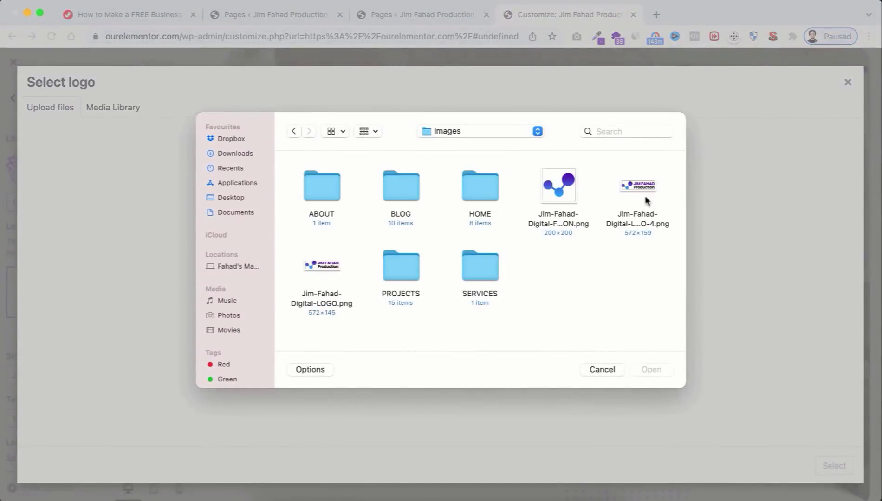
pyautogui.click(644, 188)
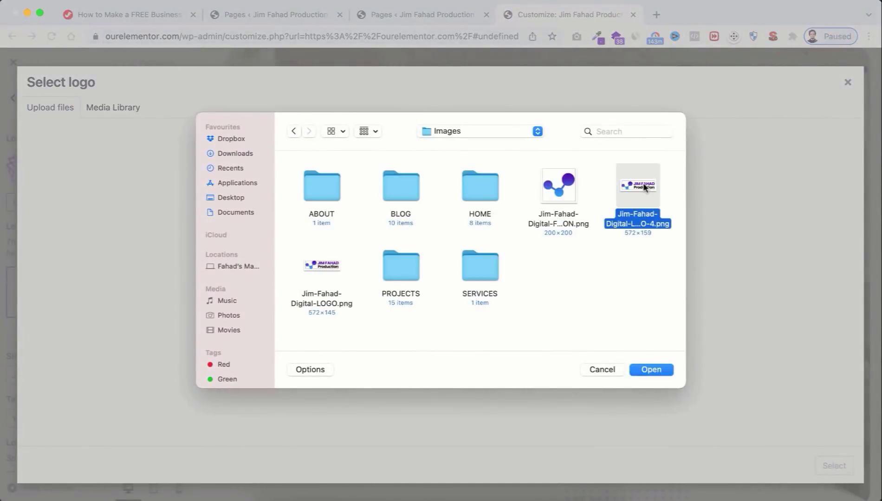
pyautogui.click(658, 369)
pyautogui.click(840, 469)
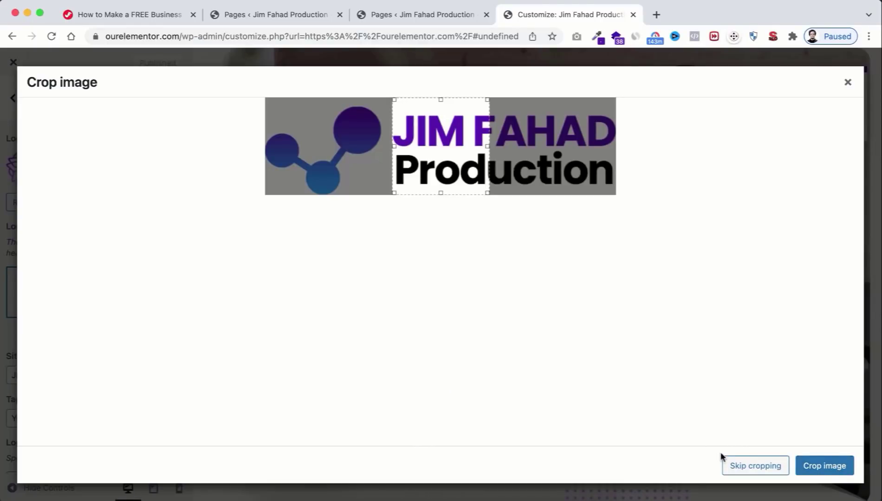
pyautogui.click(745, 466)
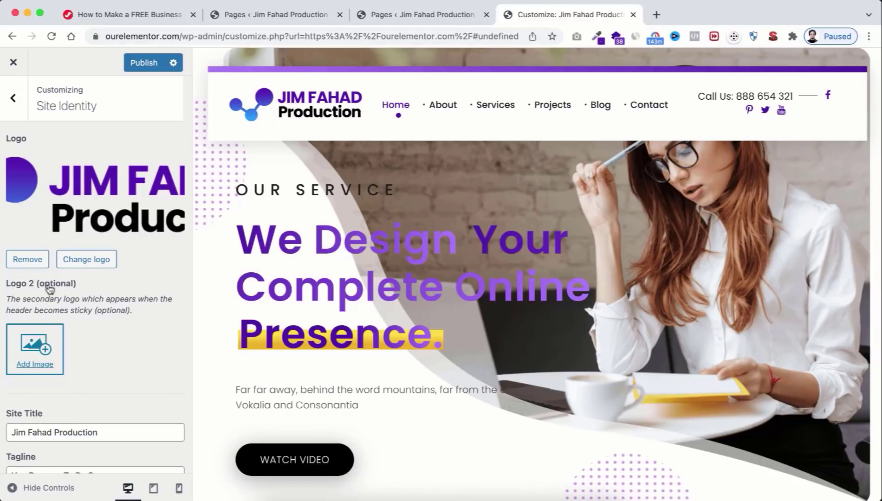
# Upload Jim-Fahad-Digital-FAVICON.png and set it as the site icon without cropping
pyautogui.scroll(-7, 82, 351)
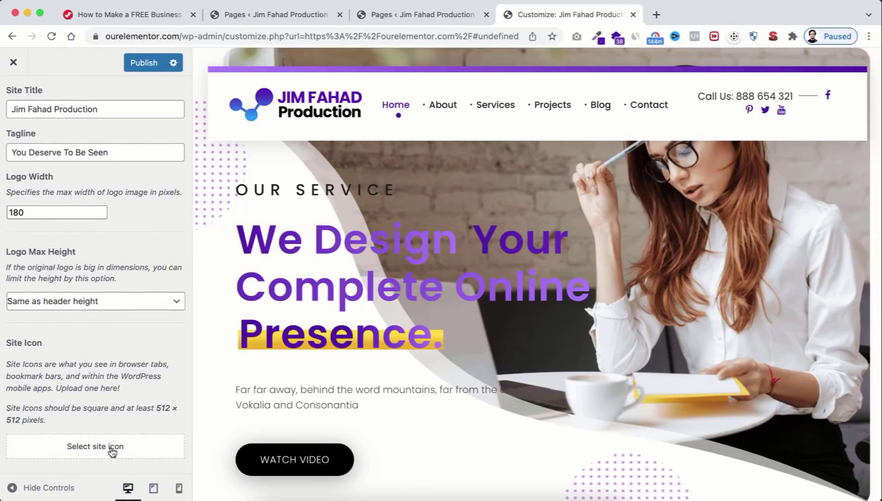
pyautogui.click(91, 451)
pyautogui.click(53, 115)
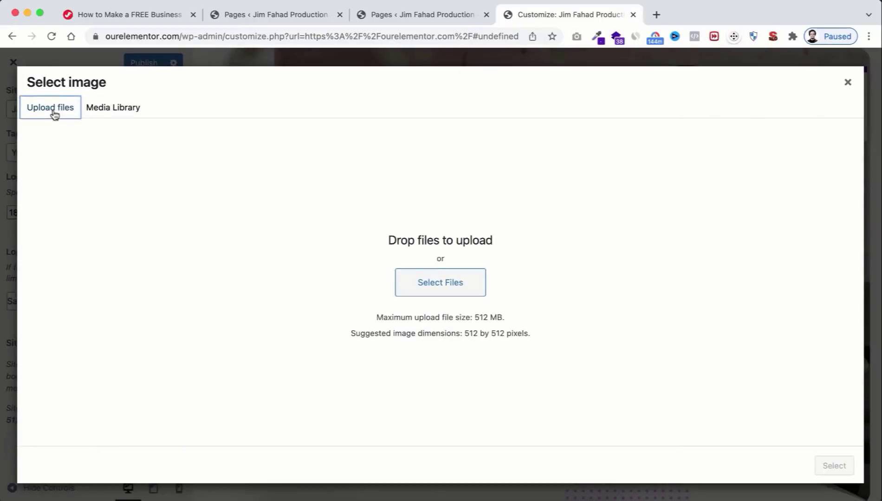
pyautogui.click(409, 288)
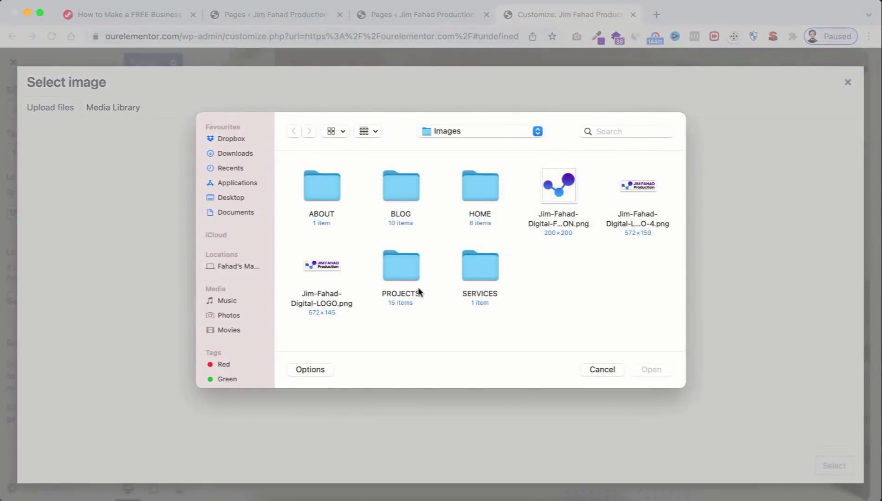
pyautogui.click(558, 196)
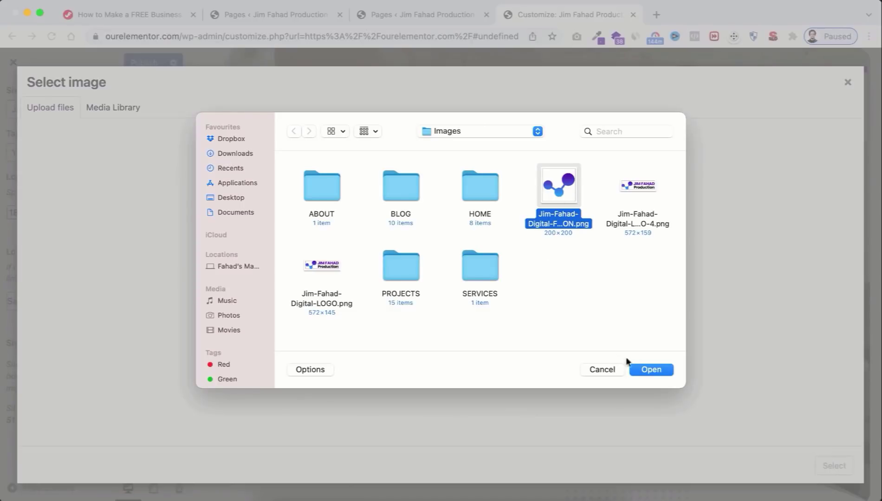
pyautogui.click(658, 373)
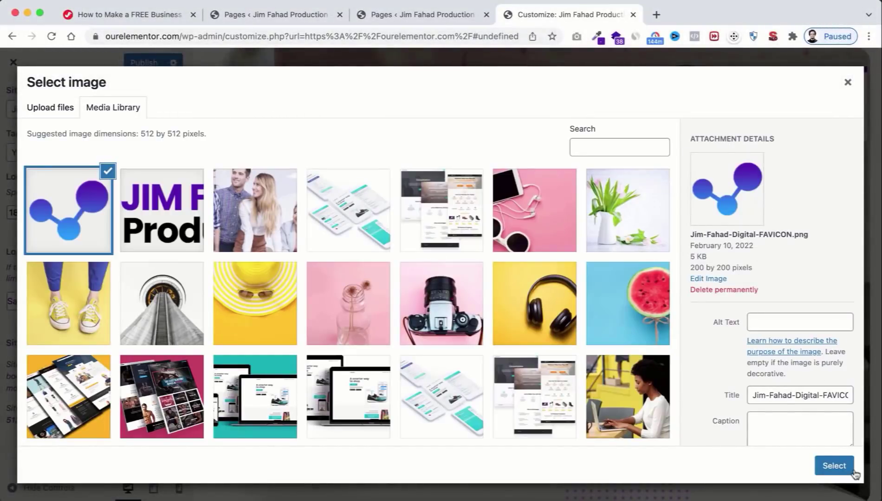
pyautogui.click(834, 466)
pyautogui.click(755, 471)
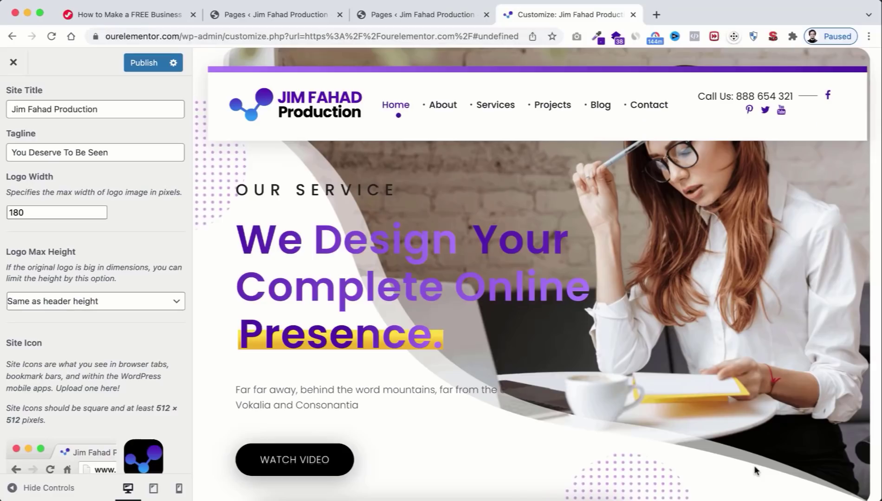
pyautogui.scroll(-2, 54, 343)
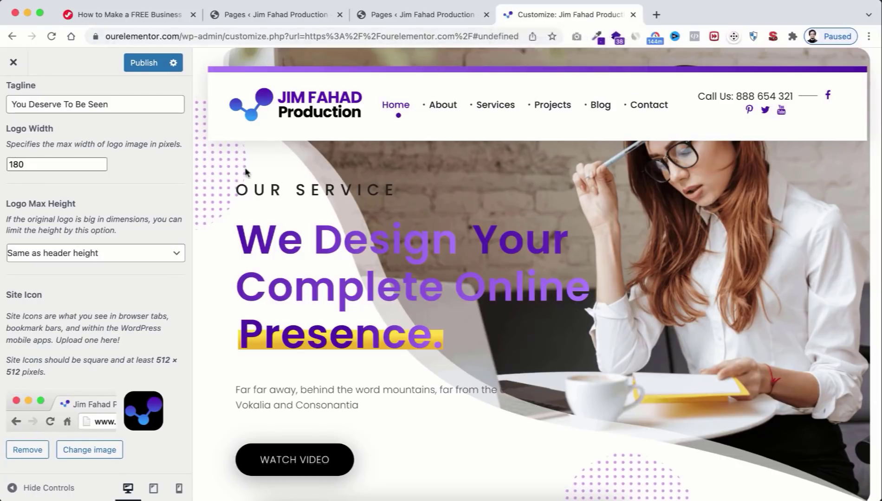
pyautogui.scroll(15, 116, 192)
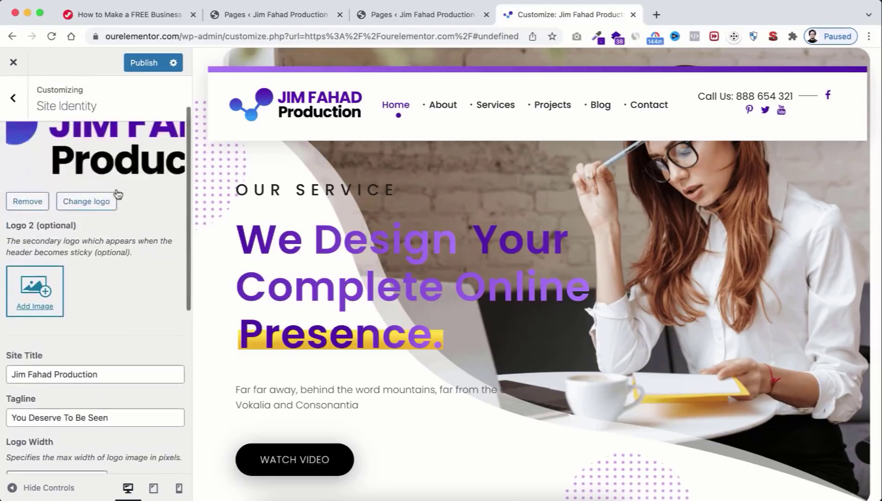
# Open main-menu in the Customizer Menus panel, showing Home, About, Services, Projects, Blog and Contact
pyautogui.click(13, 98)
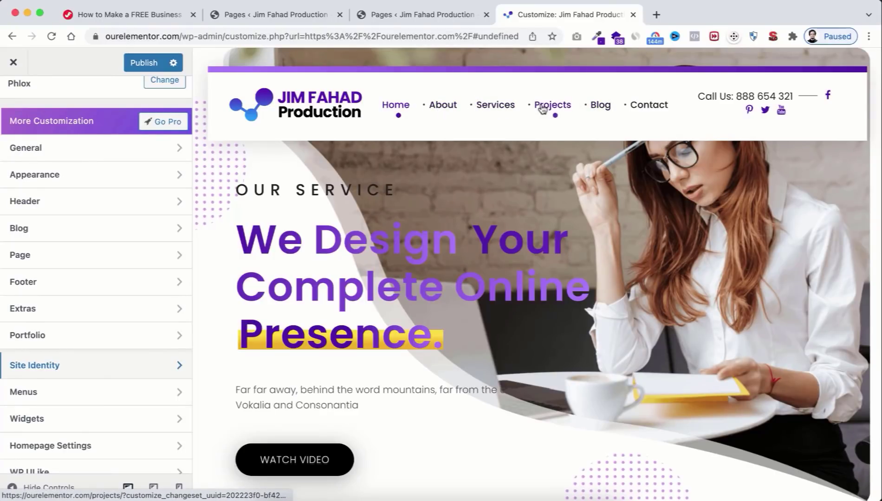
pyautogui.scroll(-2, 92, 331)
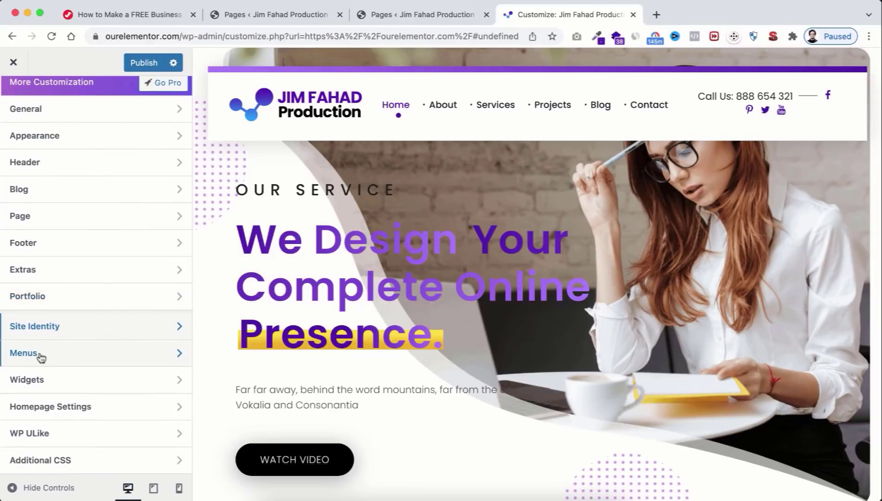
pyautogui.click(62, 357)
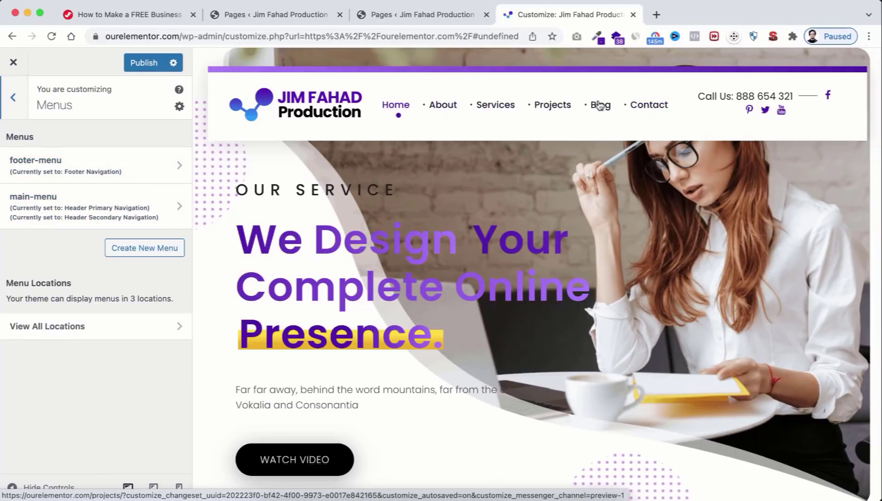
pyautogui.scroll(-10, 440, 330)
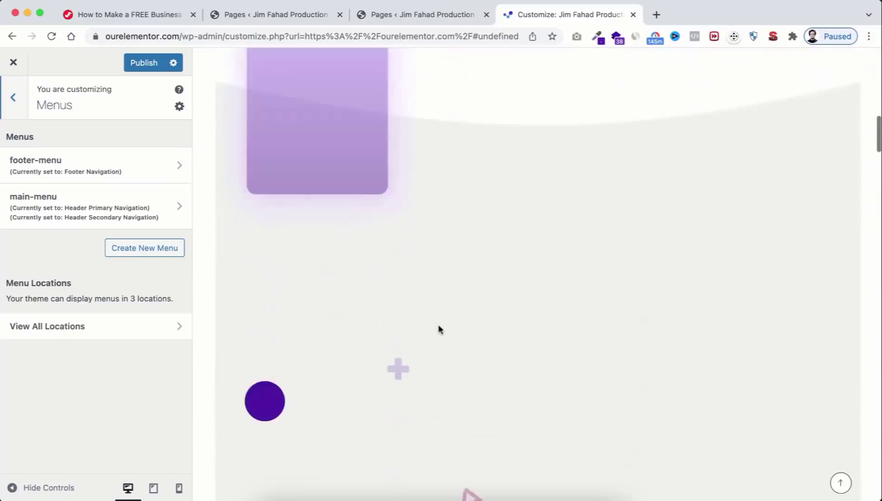
pyautogui.scroll(-15, 440, 330)
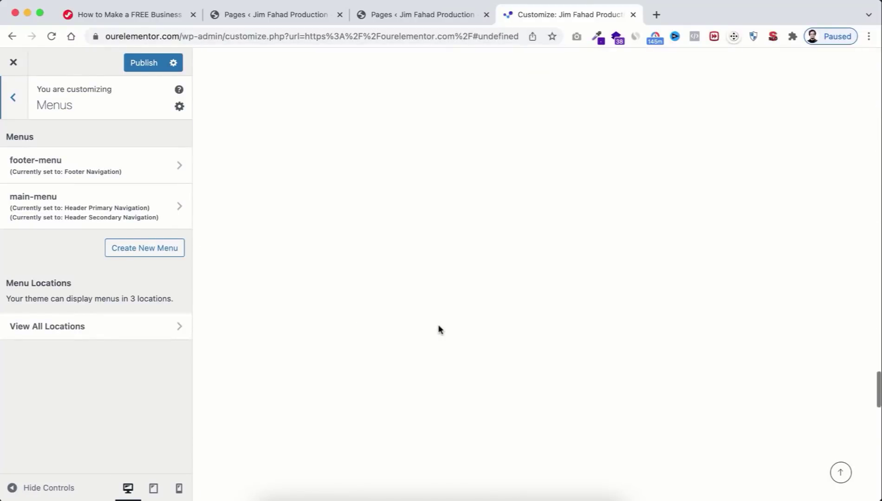
pyautogui.scroll(-5, 438, 330)
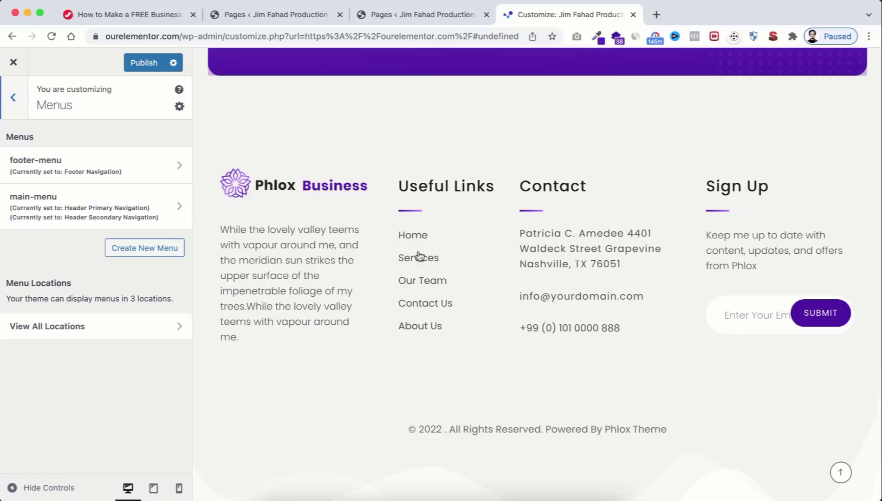
pyautogui.click(840, 473)
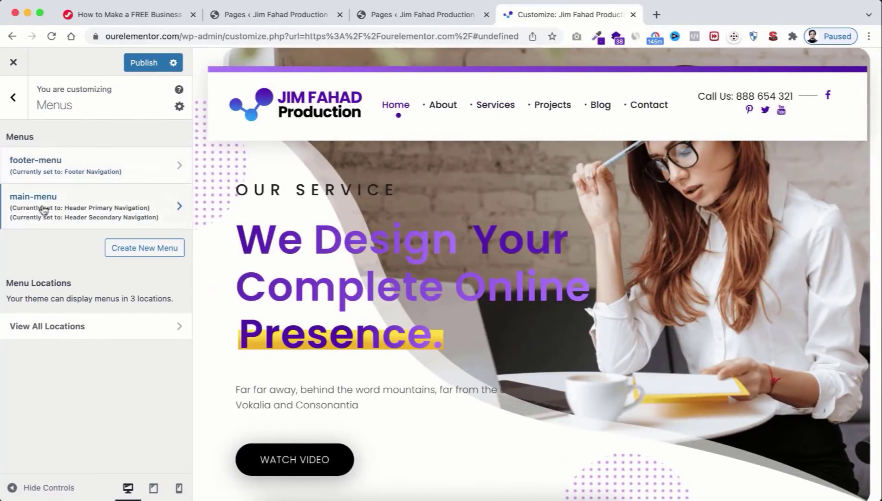
pyautogui.click(61, 207)
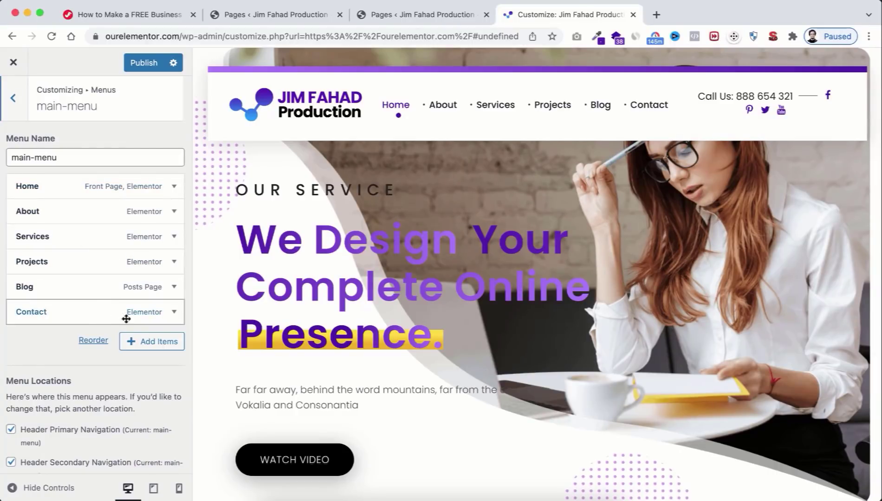
# Remove Contact from the main menu, then add the Contact page back from Pages
pyautogui.click(153, 346)
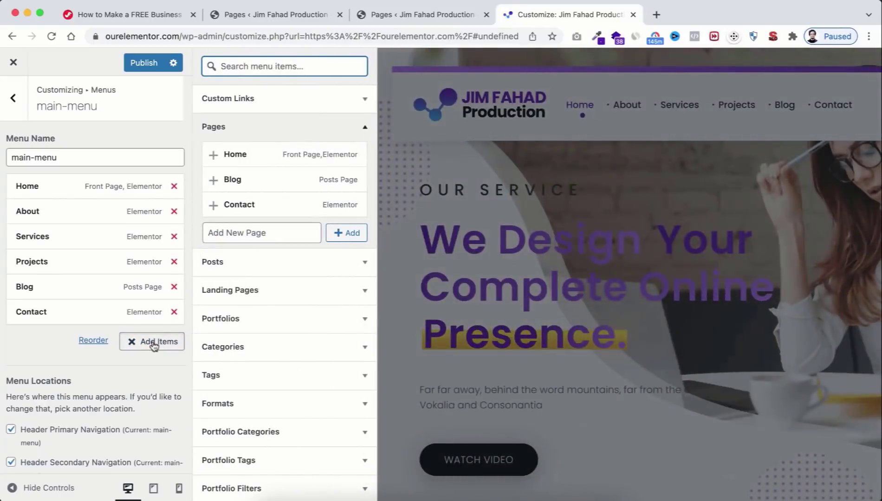
pyautogui.scroll(-3, 246, 188)
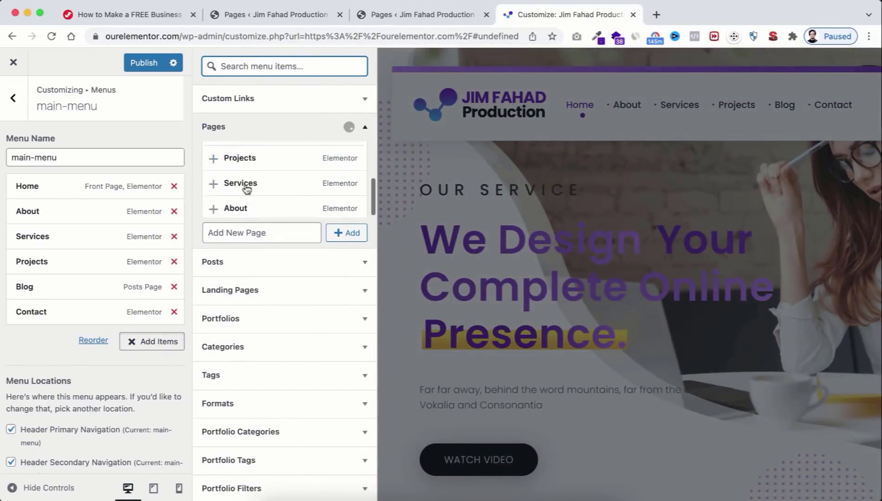
pyautogui.scroll(2, 231, 179)
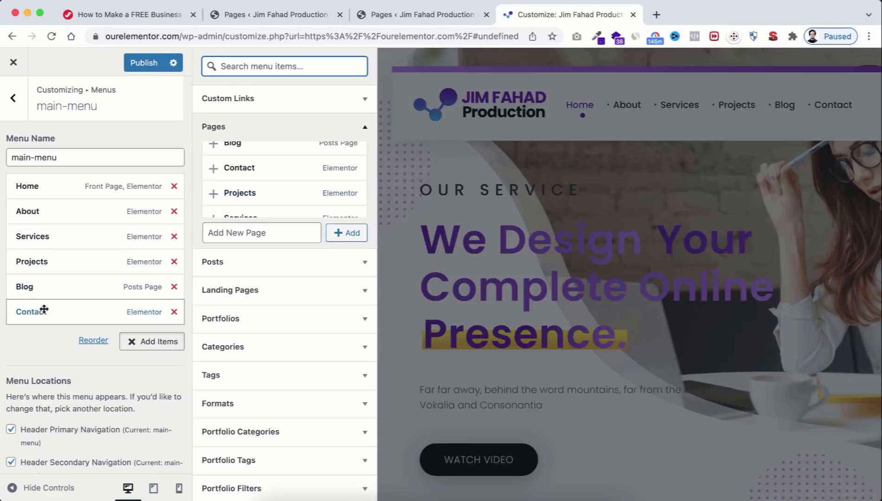
pyautogui.click(174, 313)
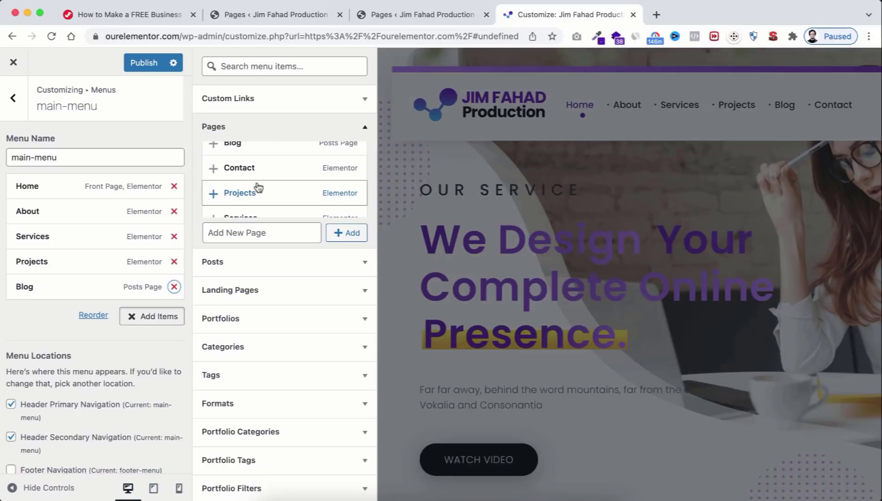
pyautogui.scroll(3, 267, 186)
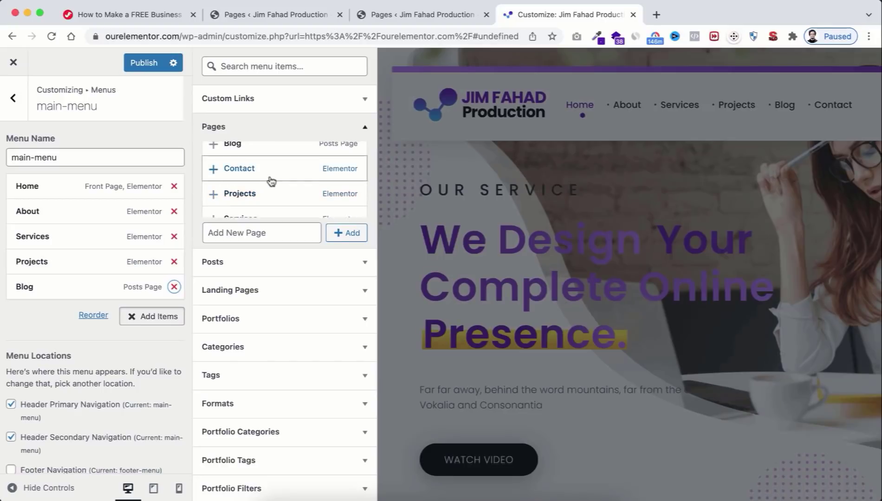
pyautogui.click(328, 134)
pyautogui.click(263, 131)
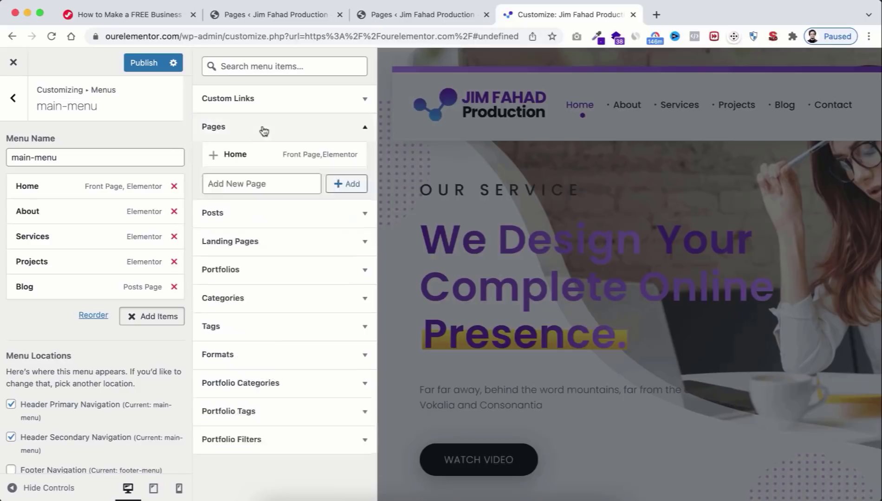
pyautogui.scroll(-2, 263, 184)
pyautogui.scroll(1, 264, 188)
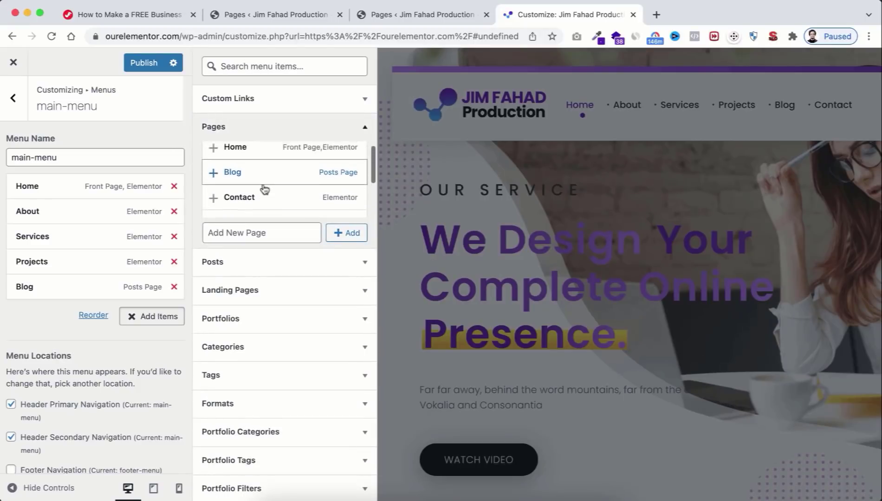
pyautogui.click(214, 205)
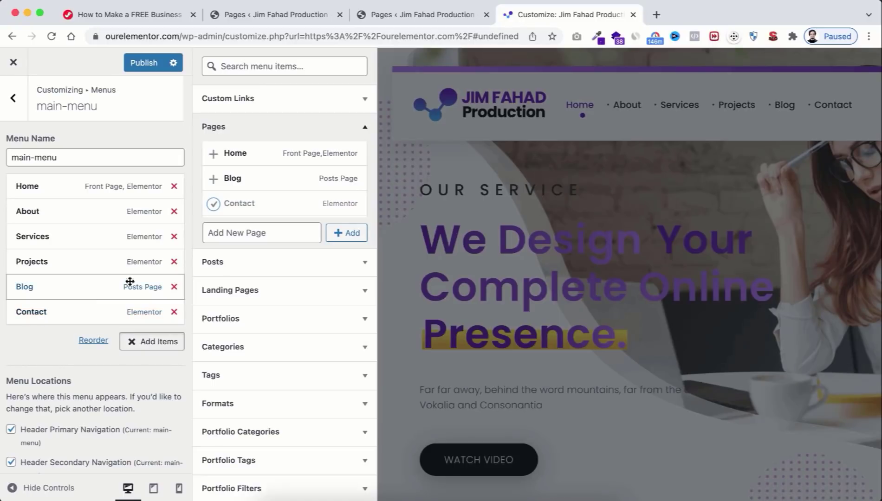
pyautogui.click(324, 100)
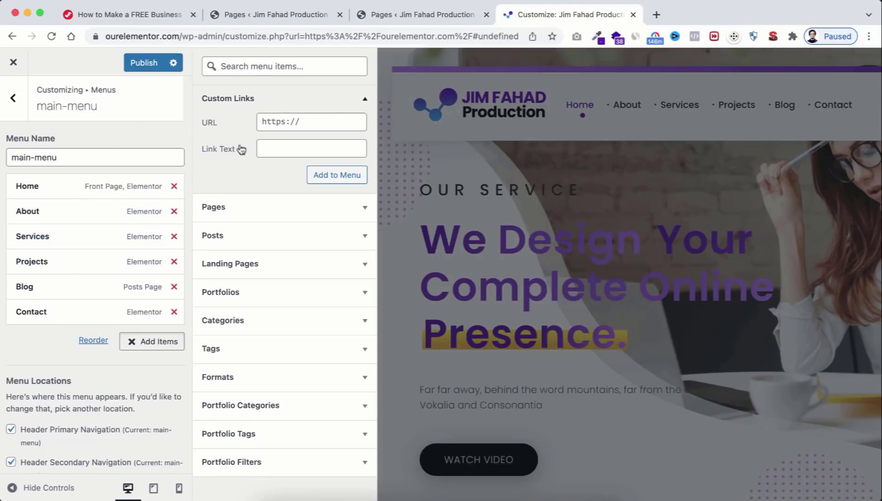
pyautogui.click(122, 139)
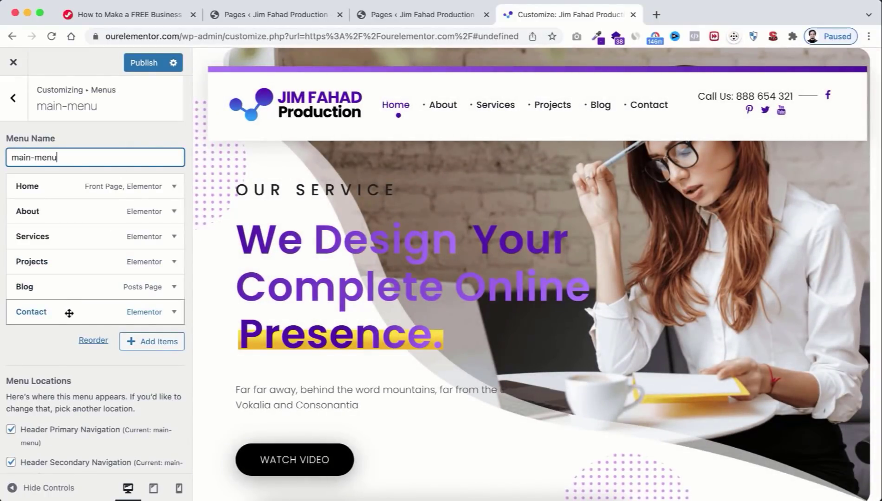
# Test moving Contact above Blog, put Blog back first, and return to the menus list
pyautogui.moveTo(69, 313); pyautogui.dragTo(69, 286)
pyautogui.moveTo(59, 316); pyautogui.dragTo(59, 291)
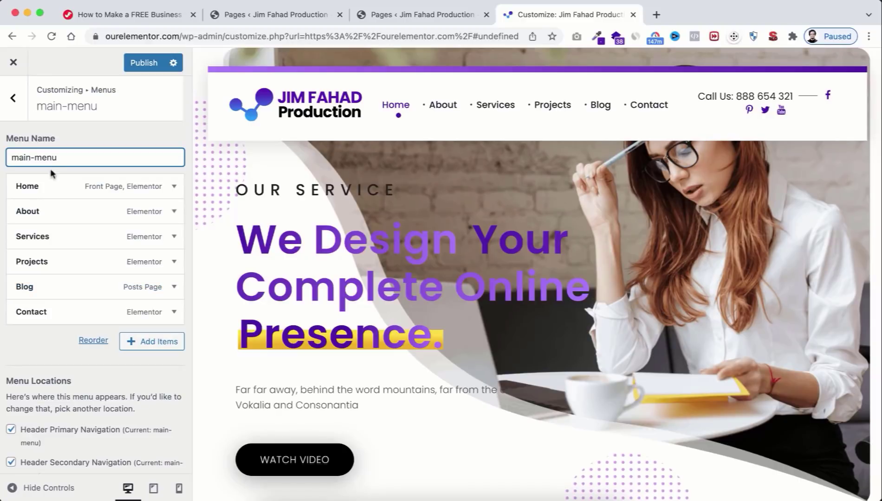
pyautogui.scroll(-5, 55, 348)
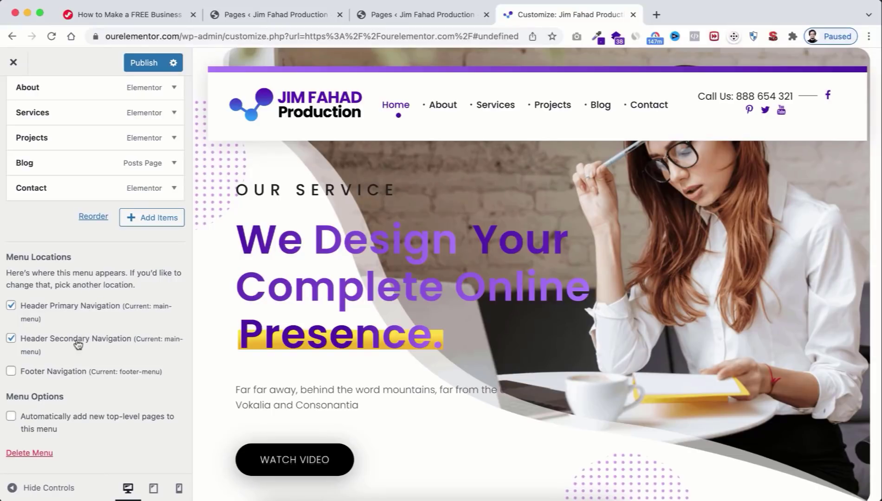
pyautogui.scroll(5, 87, 238)
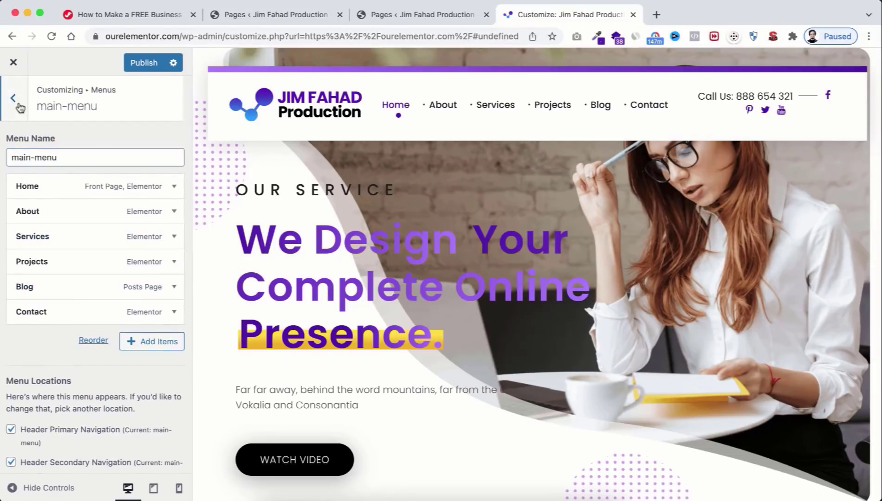
pyautogui.click(15, 98)
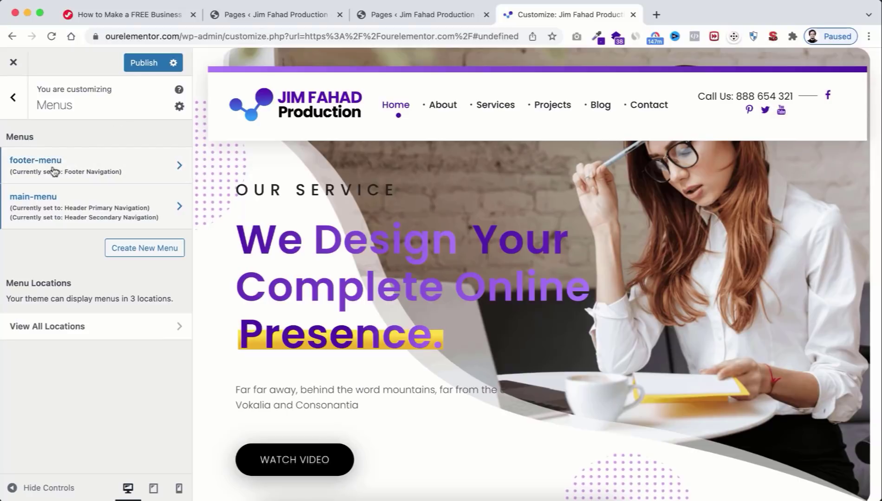
# Remove the About us item from the footer-menu
pyautogui.click(97, 168)
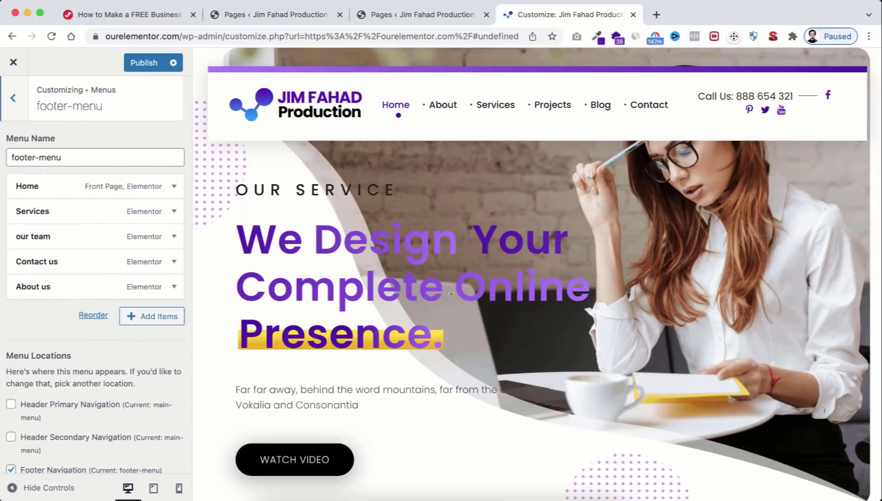
pyautogui.scroll(-5, 451, 296)
pyautogui.scroll(-10, 451, 296)
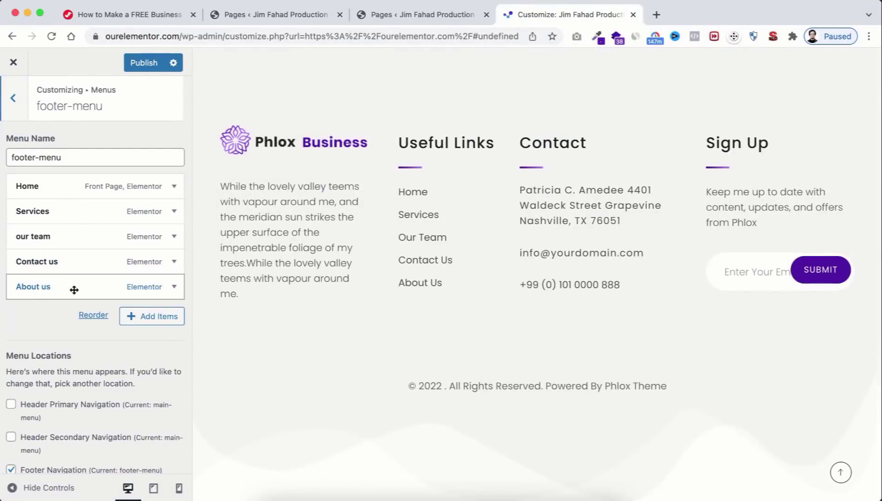
pyautogui.click(175, 288)
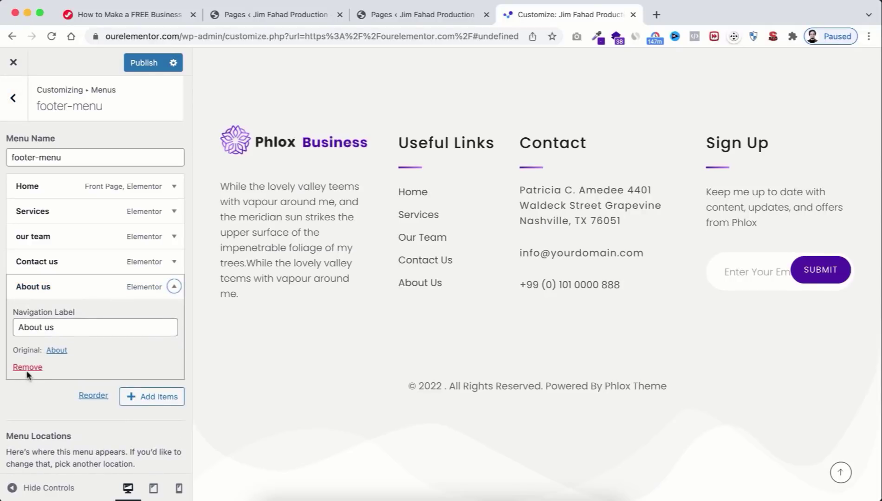
pyautogui.click(27, 368)
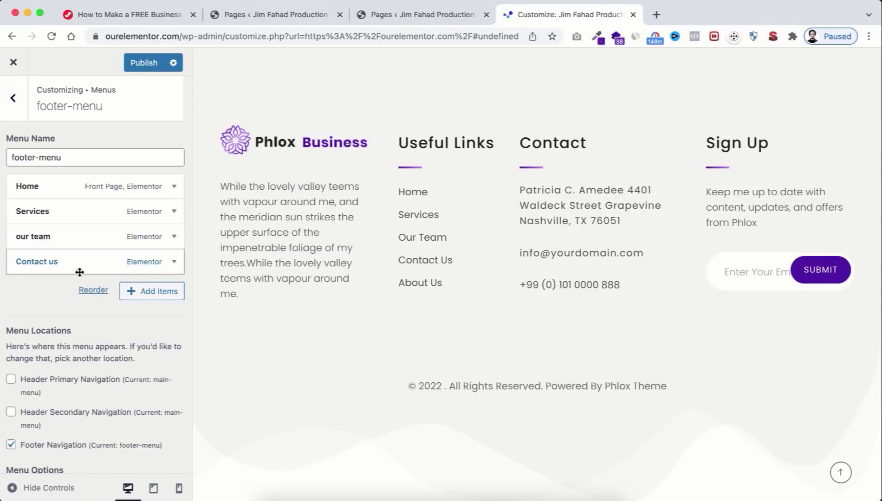
# Add a custom 'Hire' link to the owner's website URL and publish the changes
pyautogui.click(146, 293)
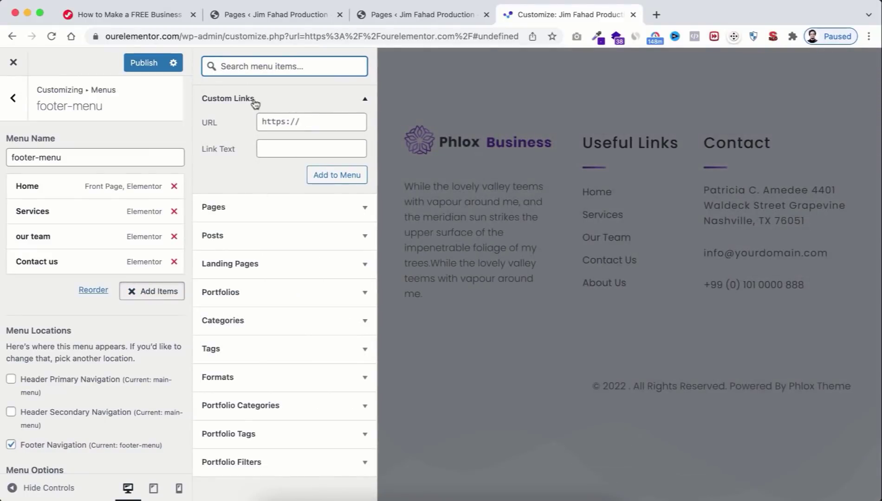
pyautogui.click(283, 121)
pyautogui.press('super+a')
pyautogui.write('h')
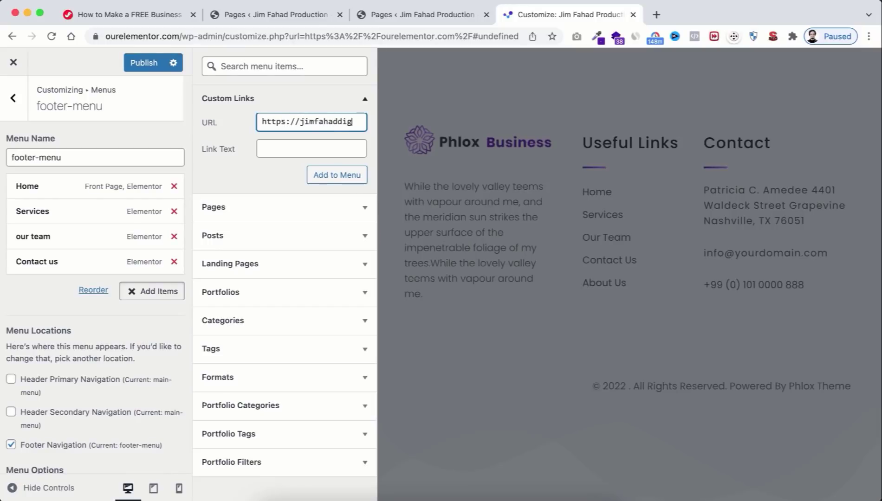
pyautogui.write('ttps://jimfahaddigital.com')
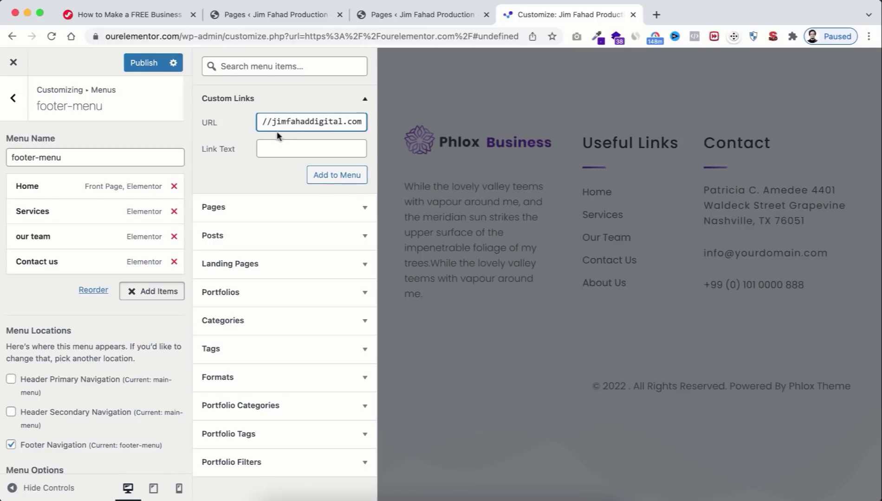
pyautogui.click(280, 148)
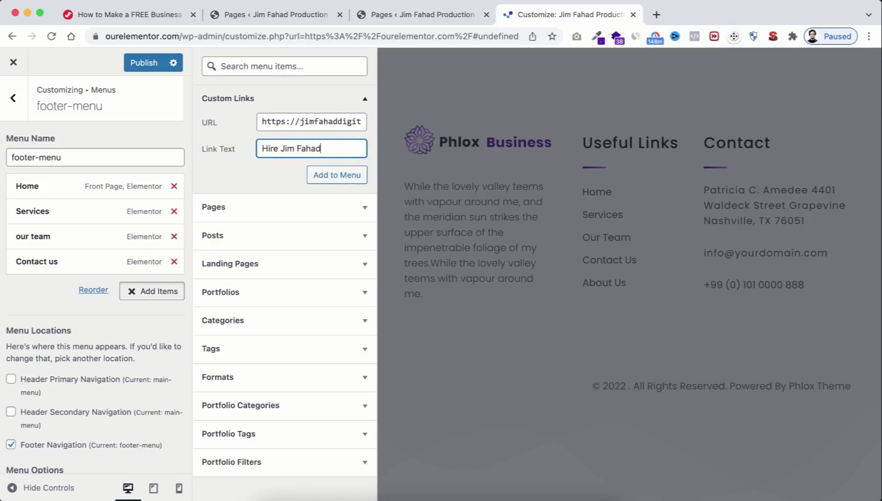
pyautogui.click(346, 176)
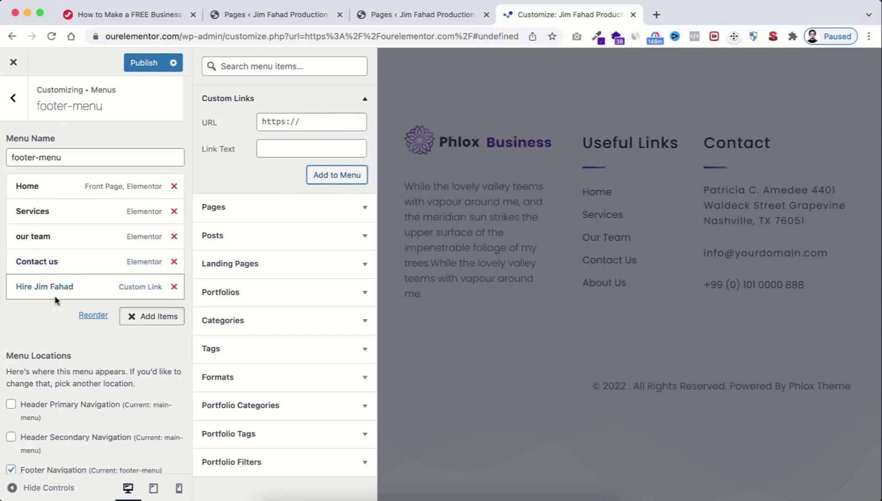
pyautogui.click(42, 328)
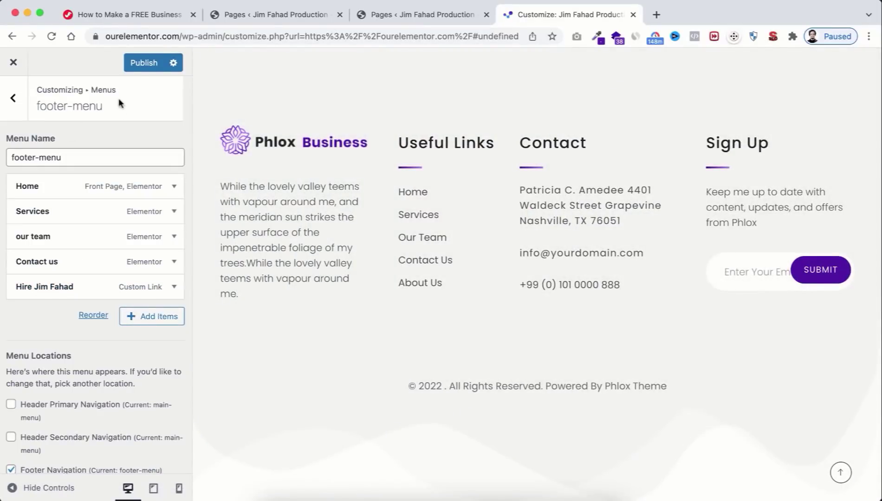
pyautogui.click(139, 66)
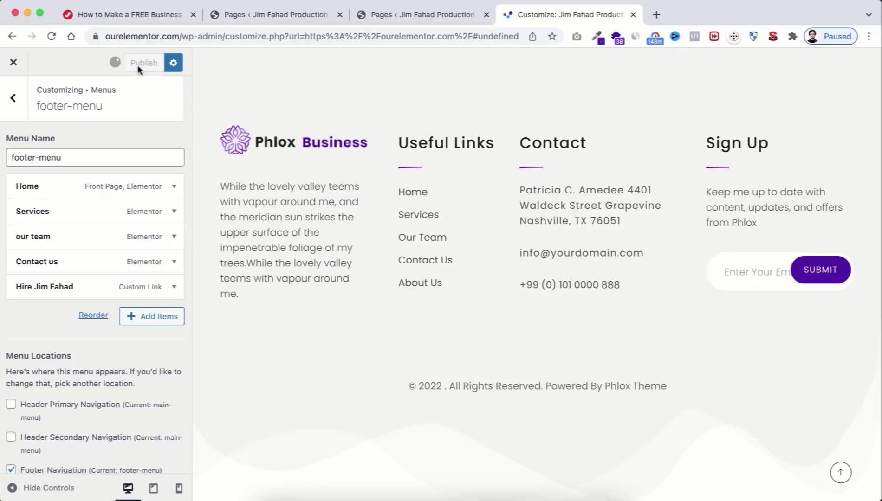
# Reload the Customizer, scroll the preview back to the top, and close it to the live Home page
pyautogui.click(51, 37)
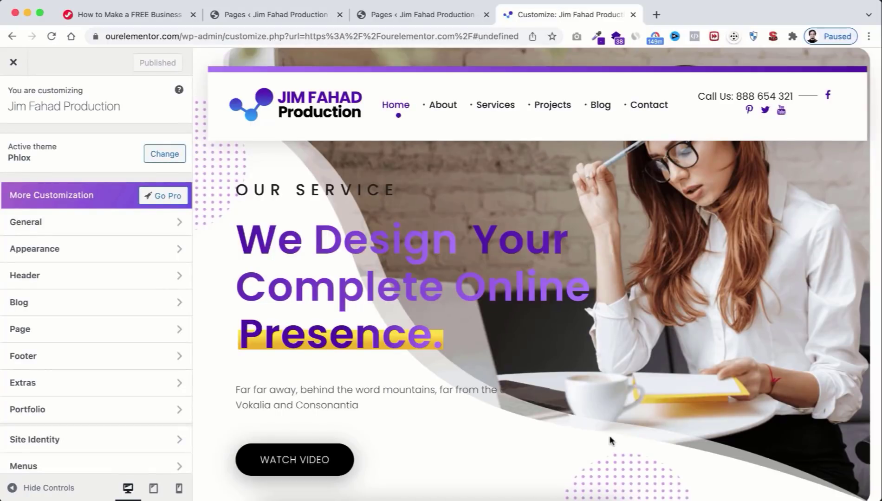
pyautogui.scroll(-20, 611, 440)
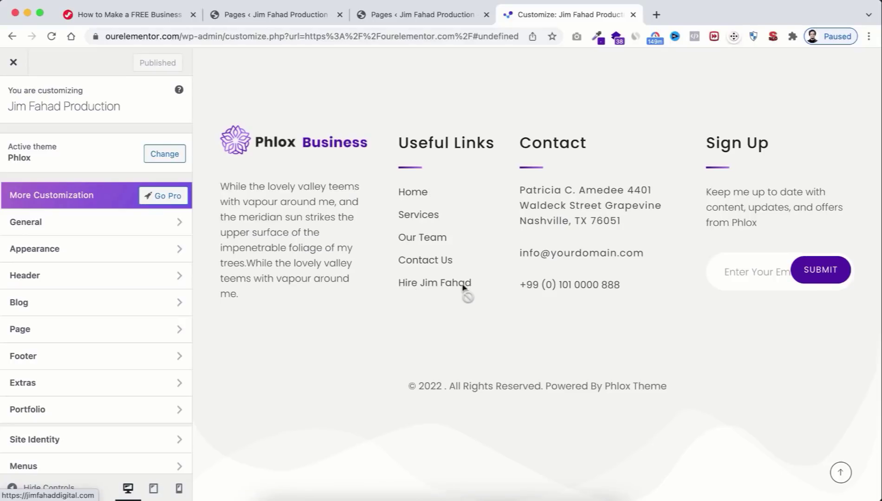
pyautogui.scroll(5, 538, 237)
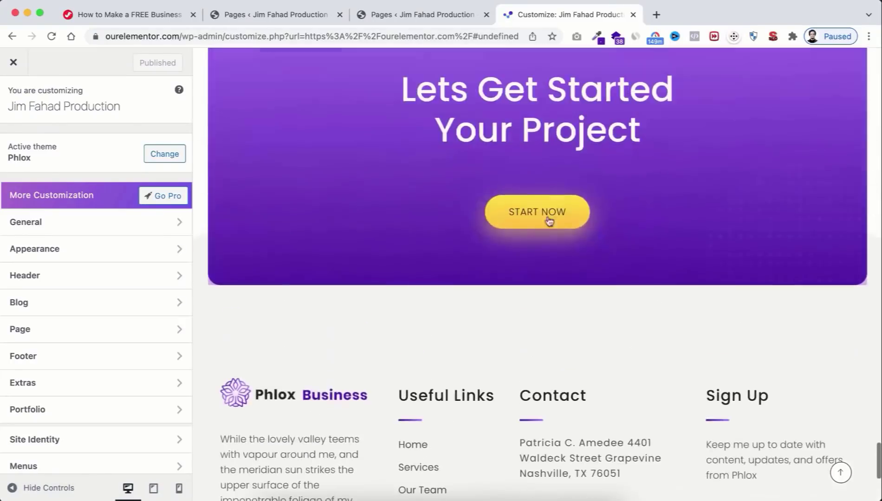
pyautogui.scroll(20, 576, 173)
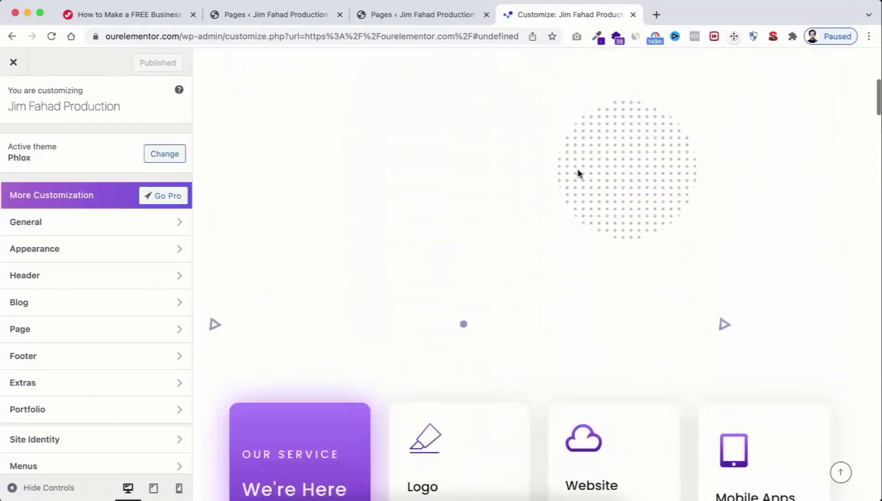
pyautogui.scroll(10, 577, 173)
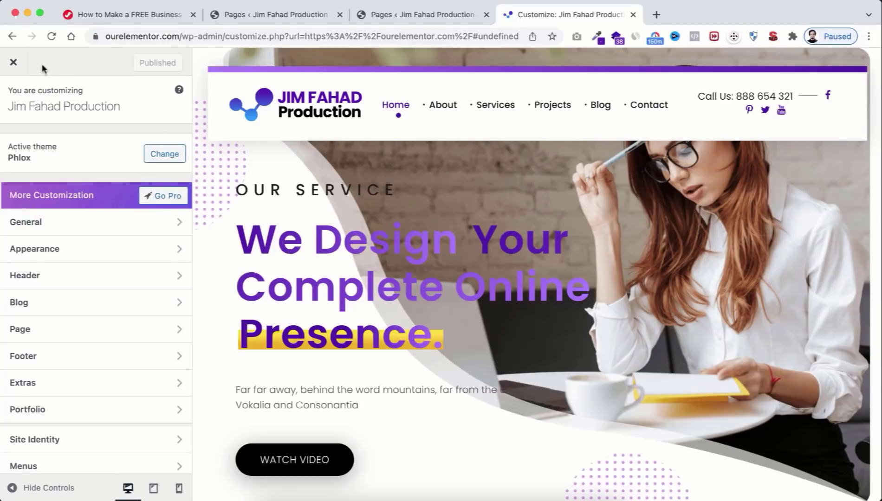
pyautogui.click(14, 63)
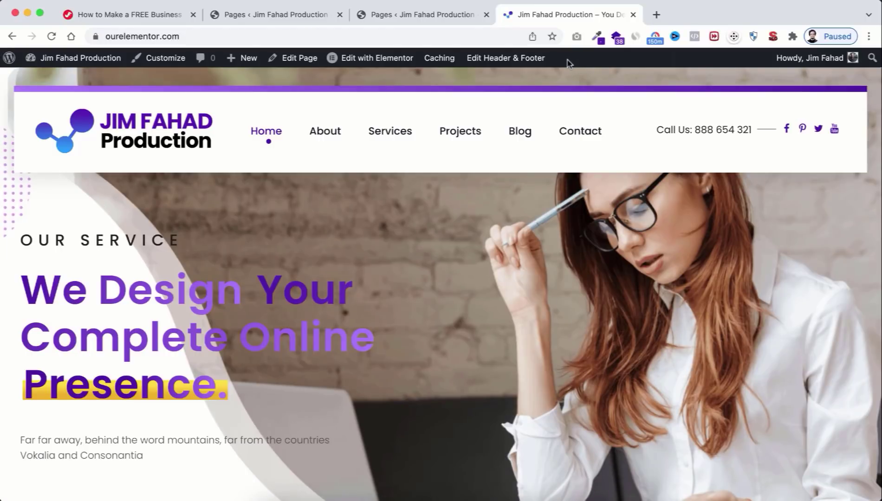
# Open the Header template from the admin bar's Edit Header & Footer menu in Elementor
pyautogui.moveTo(510, 61)
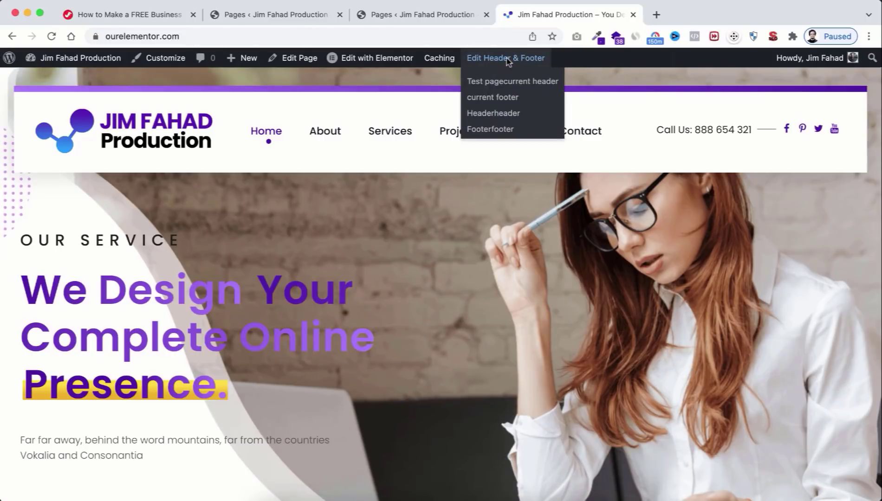
pyautogui.click(495, 115)
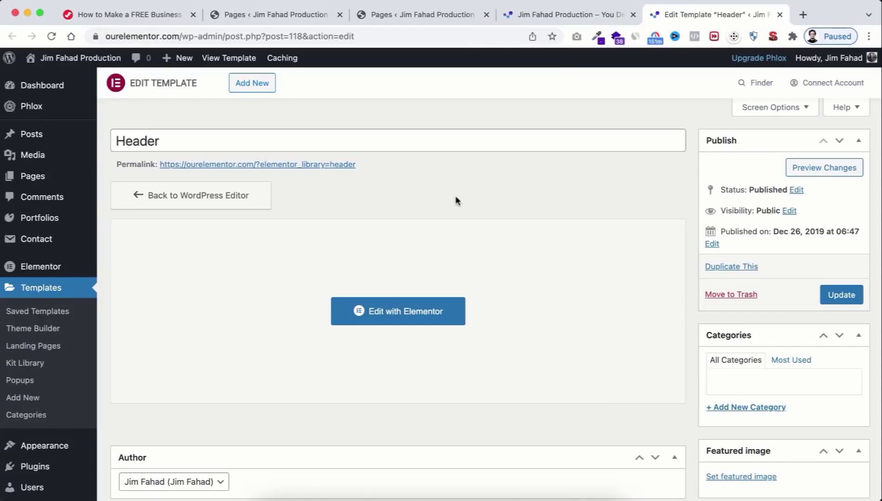
pyautogui.click(396, 313)
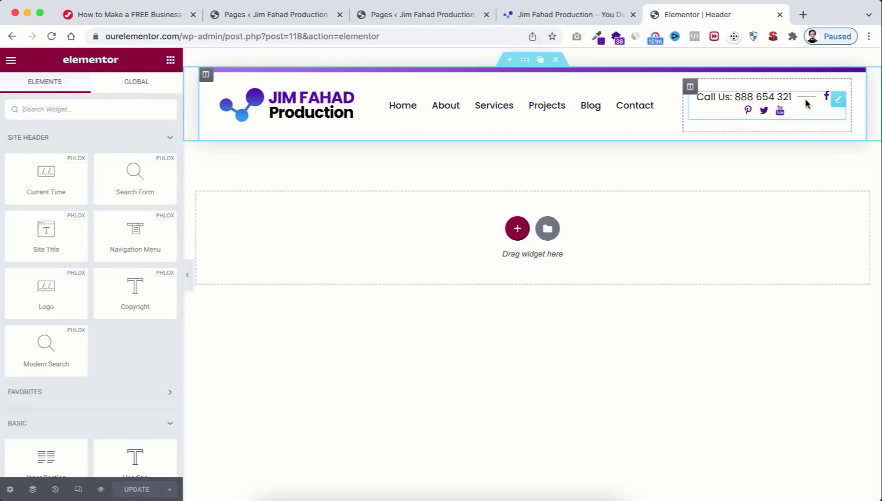
# Left-align the header logo and set its width to 200 px
pyautogui.click(187, 278)
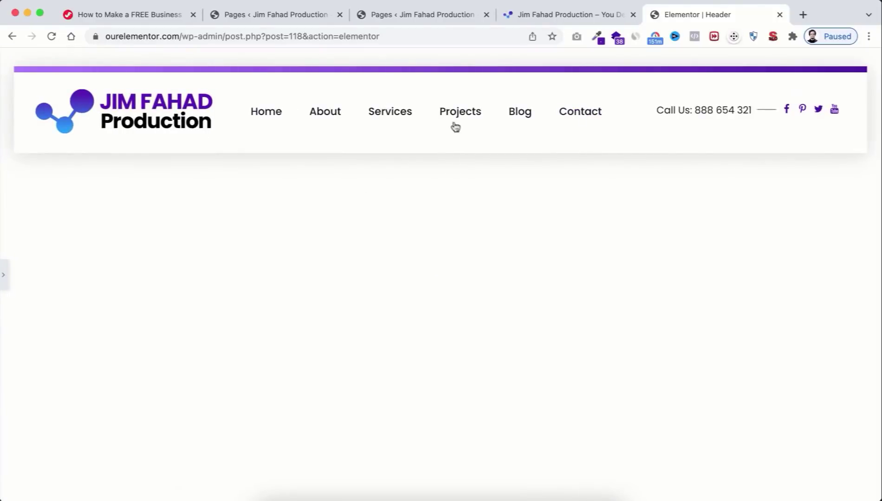
pyautogui.click(4, 279)
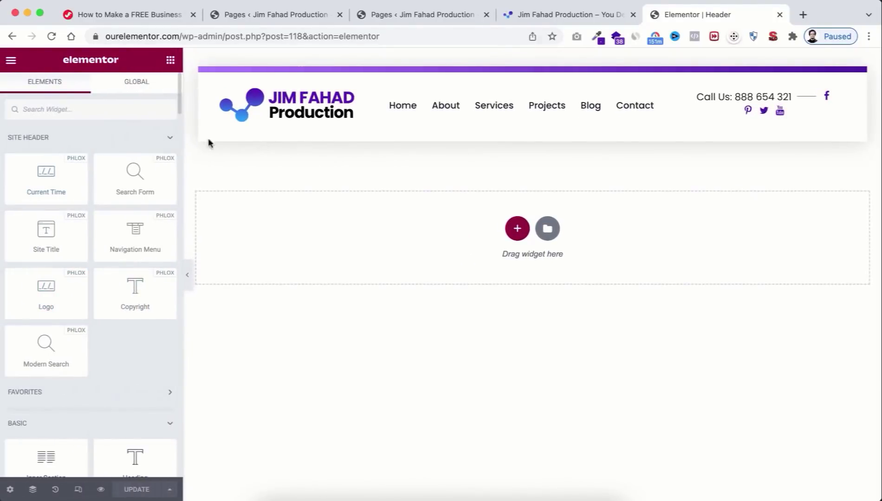
pyautogui.click(276, 102)
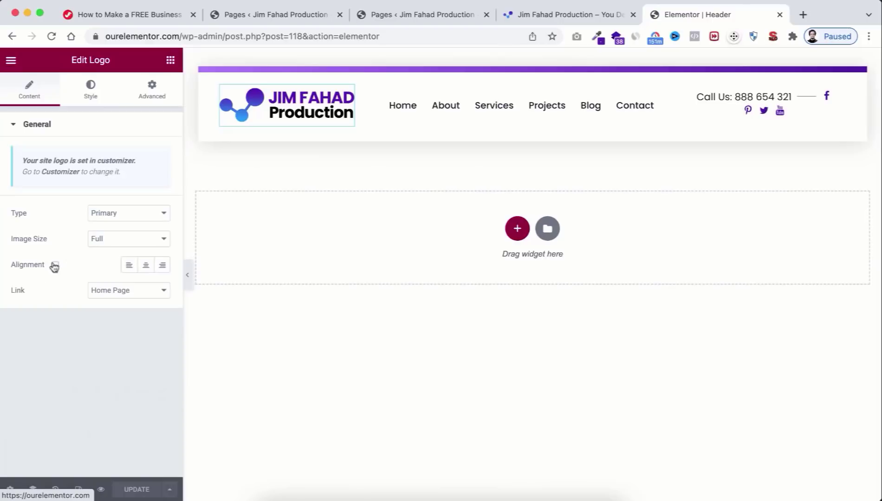
pyautogui.click(130, 265)
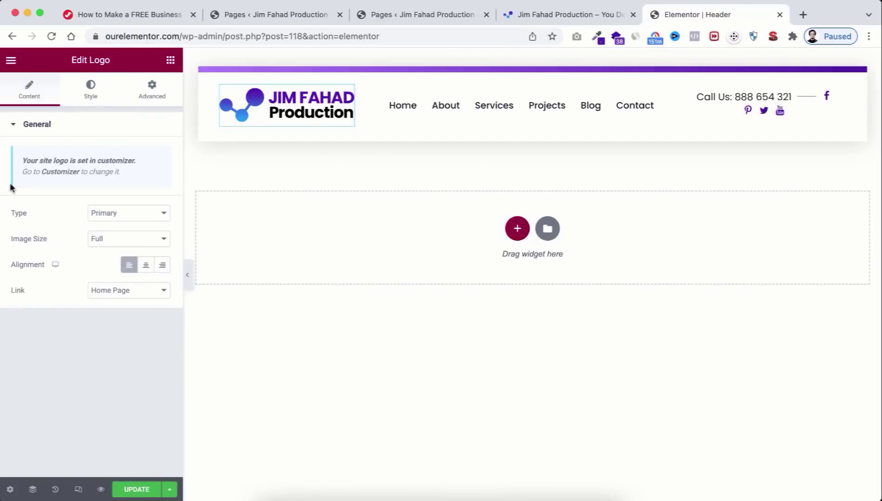
pyautogui.click(91, 85)
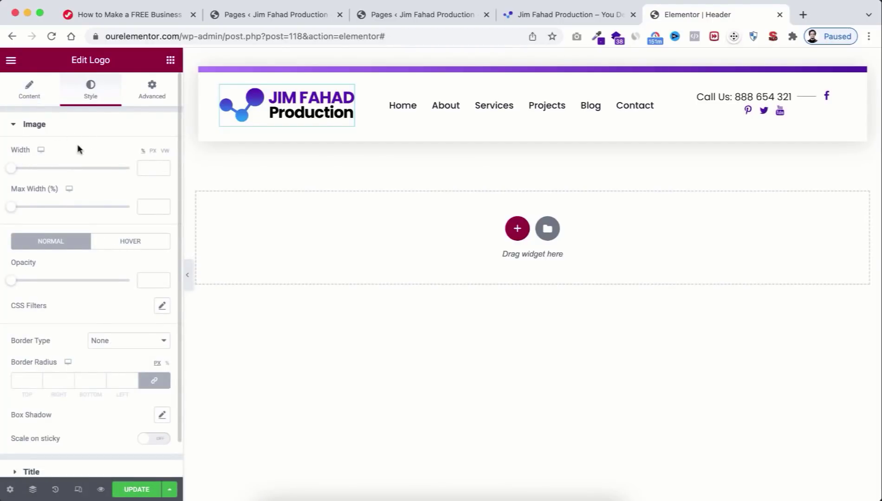
pyautogui.click(154, 152)
pyautogui.click(149, 168)
pyautogui.write('200')
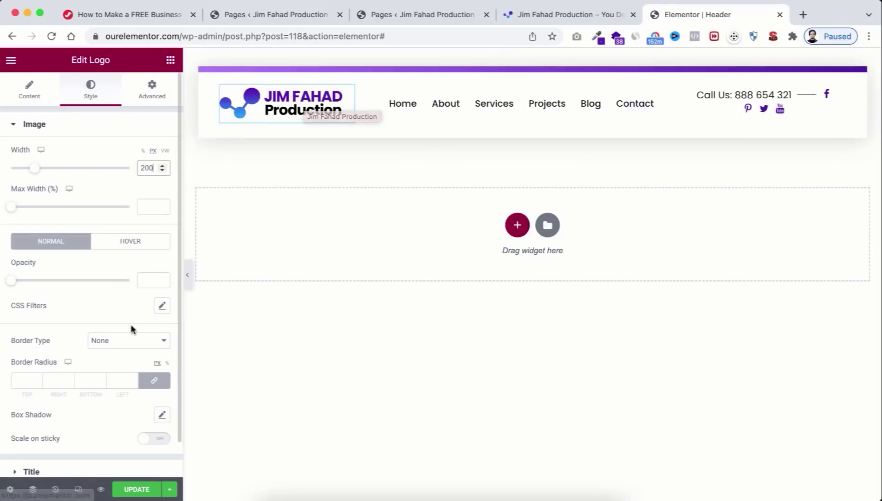
# Switch to the mobile preview and set the logo width to 160 px
pyautogui.click(79, 490)
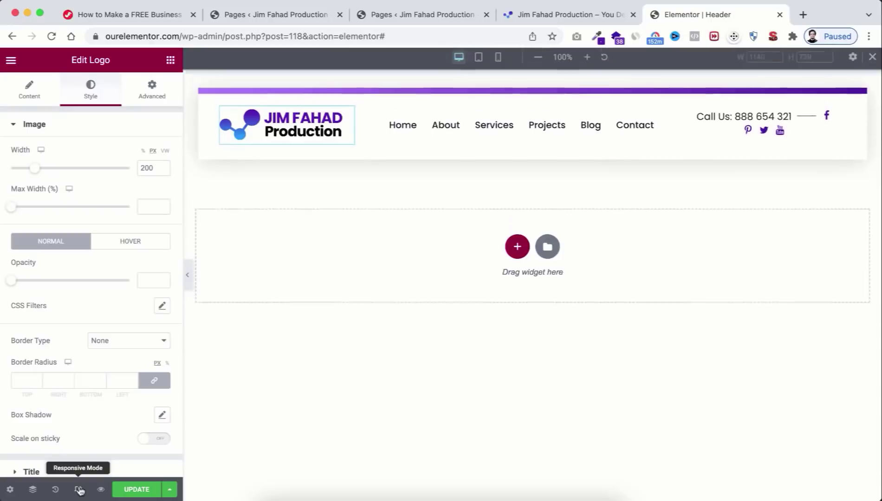
pyautogui.click(480, 62)
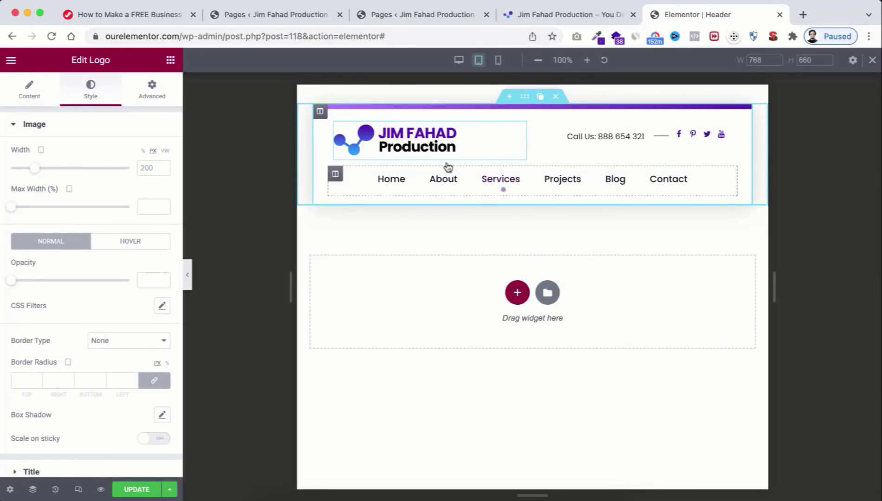
pyautogui.click(499, 60)
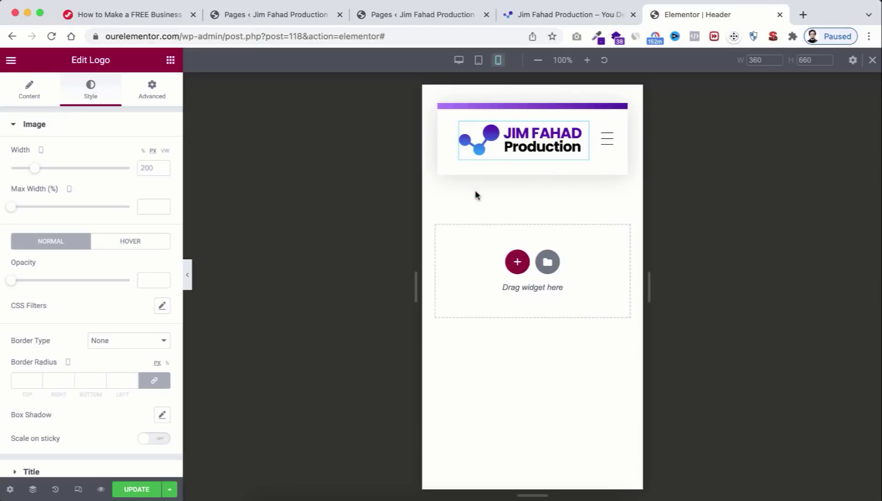
pyautogui.click(144, 167)
pyautogui.doubleClick(143, 167)
pyautogui.write('16')
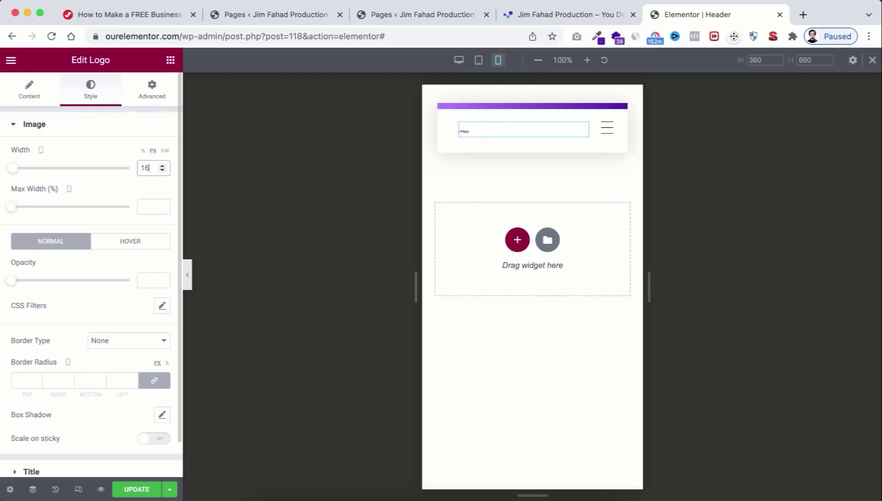
pyautogui.write('0')
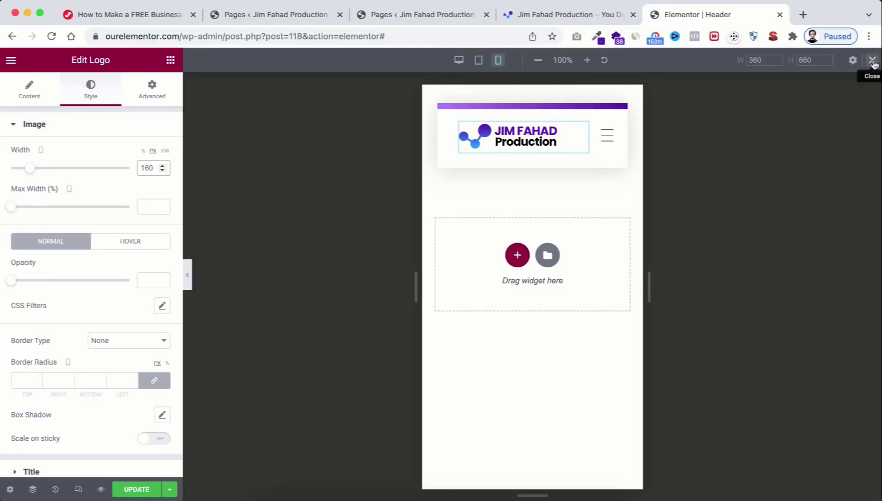
# Back in desktop view, delete the Call Us column, then restore it from History
pyautogui.click(872, 61)
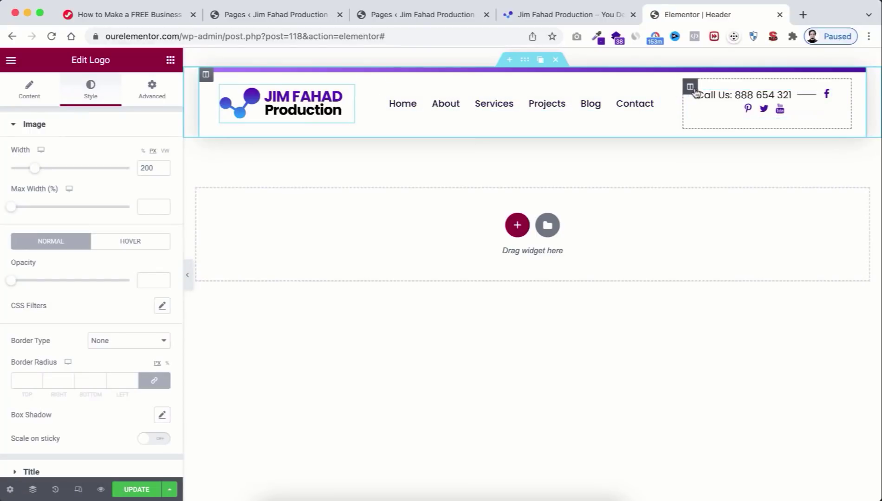
pyautogui.moveTo(691, 91)
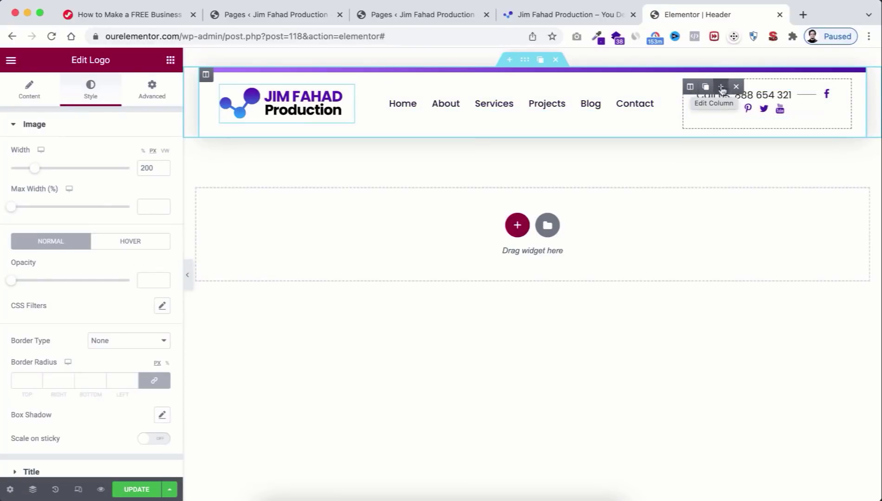
pyautogui.click(736, 87)
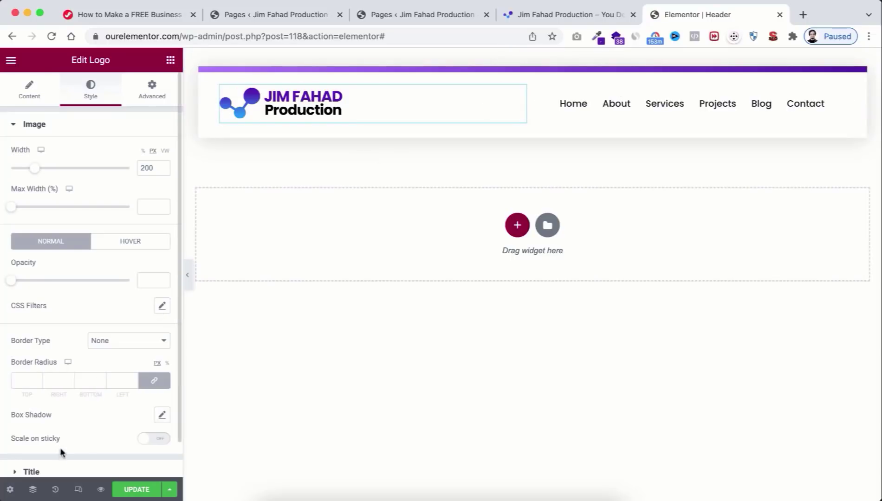
pyautogui.click(56, 490)
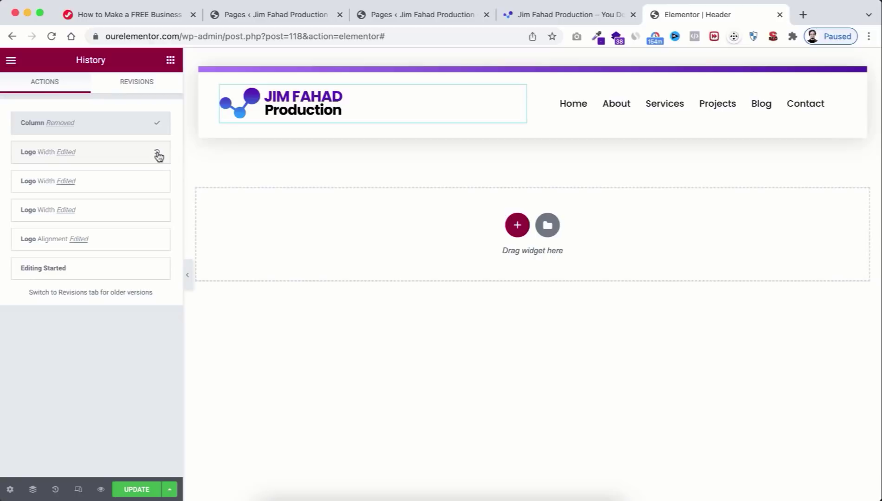
pyautogui.click(158, 155)
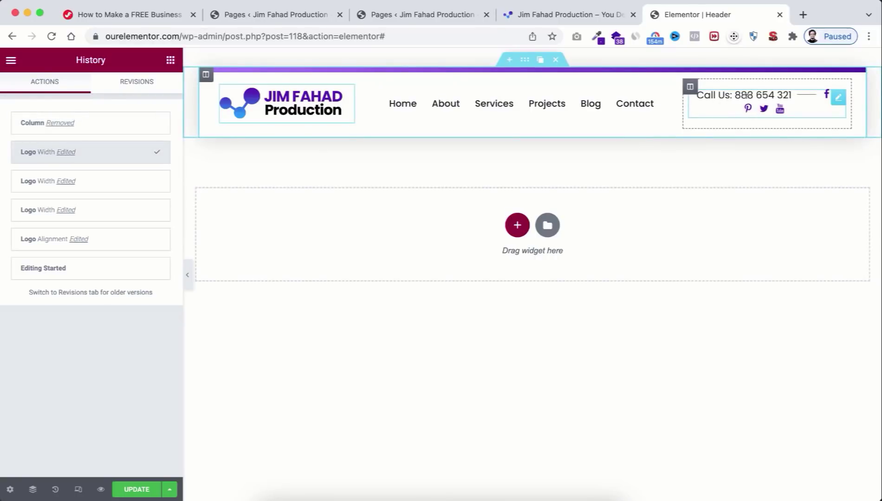
# Edit the header's call-us Flexible List and expand its Call Us item
pyautogui.moveTo(839, 99)
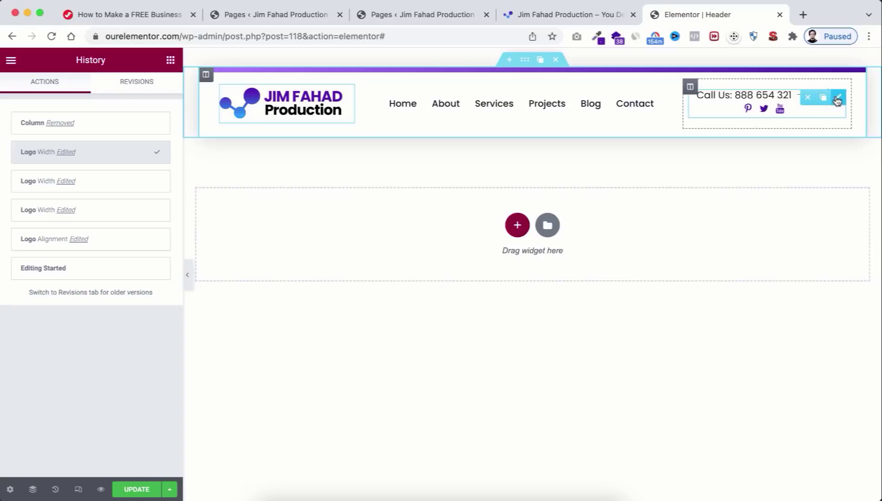
pyautogui.click(839, 98)
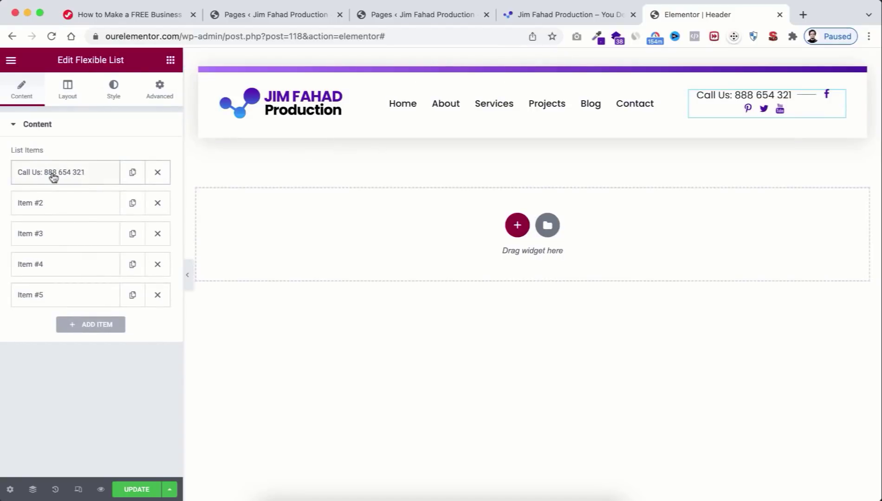
pyautogui.click(95, 178)
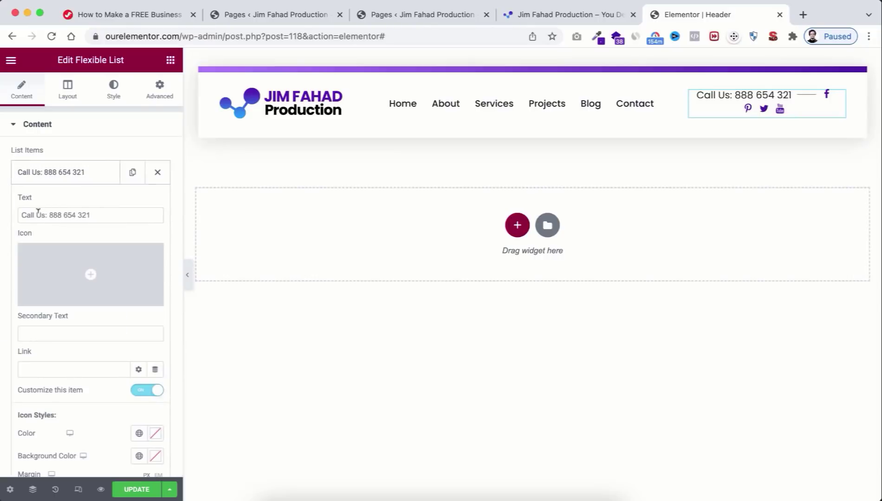
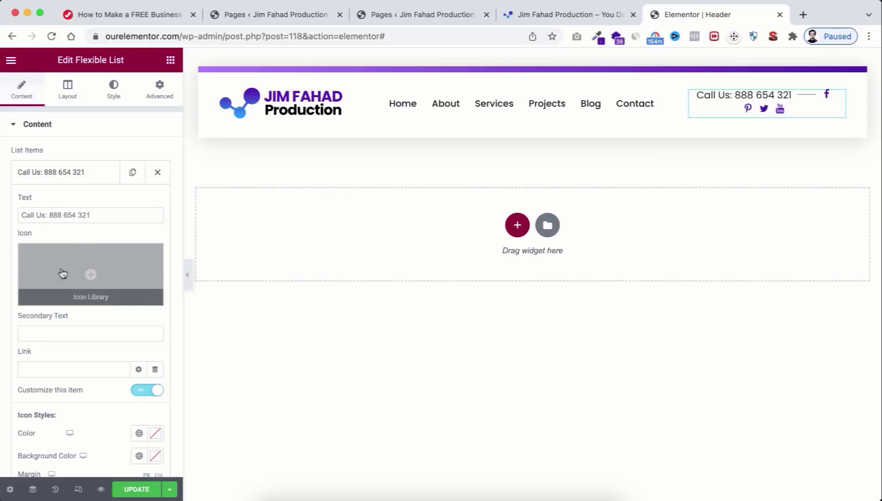
# Set the Call Us item's link to tel: plus its phone number, with the spaces removed
pyautogui.scroll(-3, 40, 343)
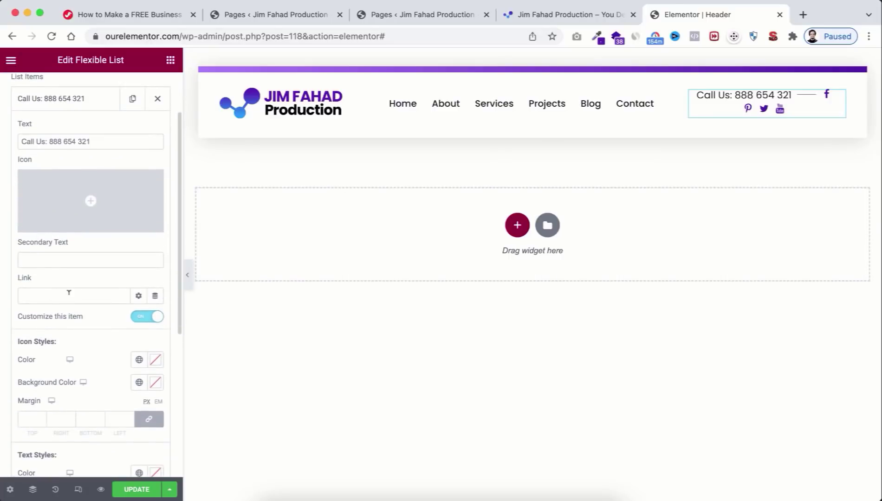
pyautogui.click(51, 296)
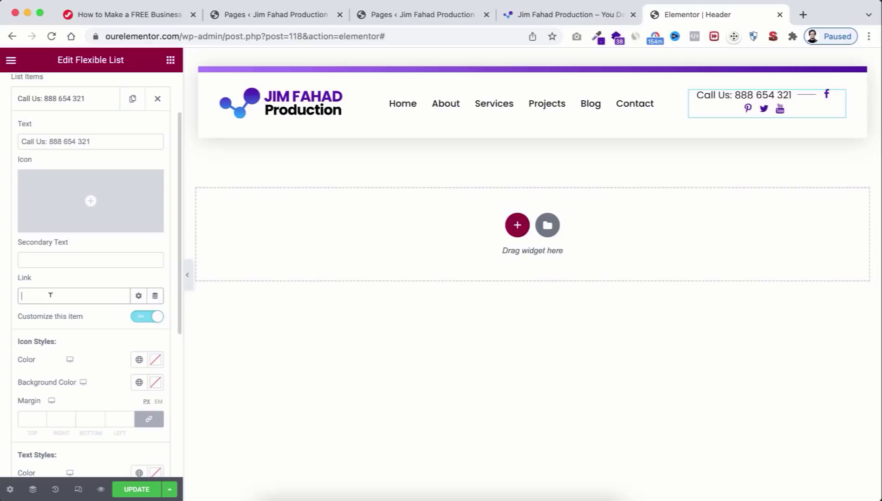
pyautogui.write('tel:')
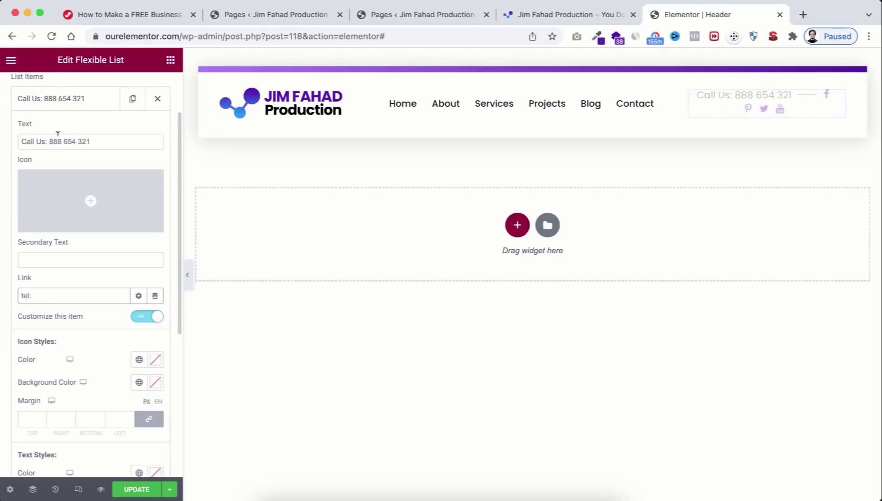
pyautogui.moveTo(49, 141); pyautogui.dragTo(93, 141)
pyautogui.press('super+c')
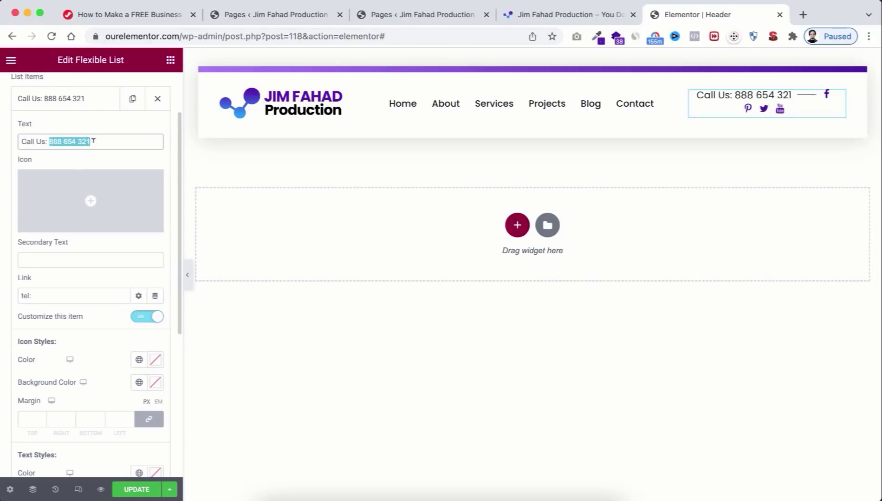
pyautogui.click(38, 293)
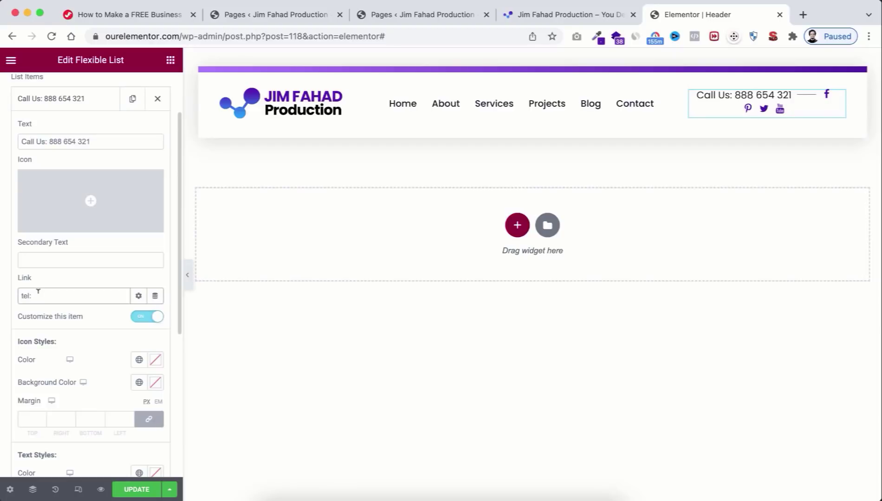
pyautogui.press('super+v')
pyautogui.press('BackSpace')
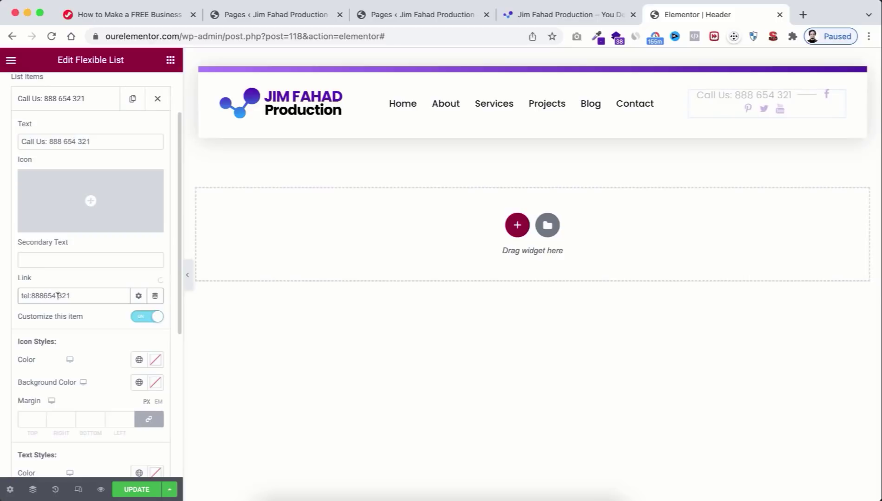
pyautogui.press('BackSpace')
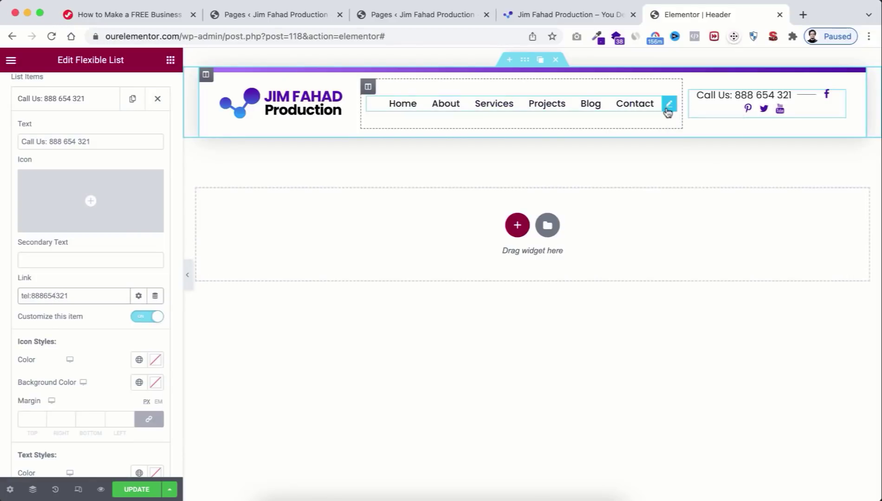
# Set the navigation menu's Fullscreen Window colour to #FFFFFF and update the header
pyautogui.click(668, 105)
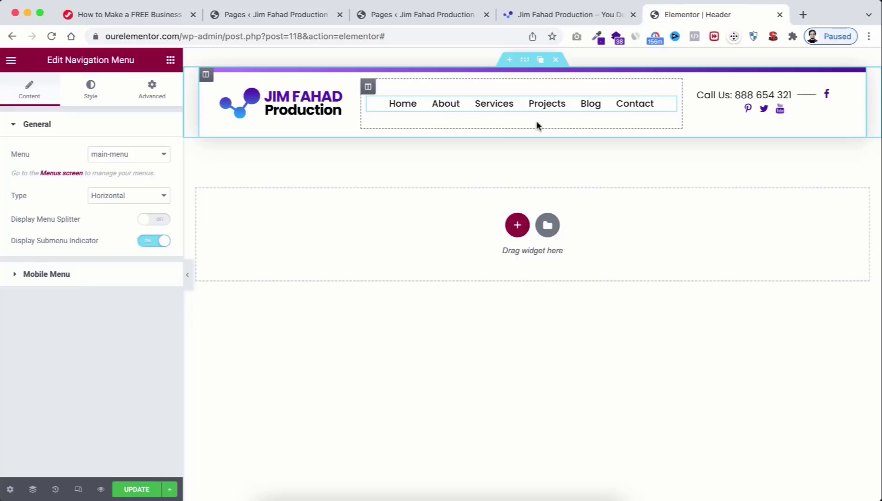
pyautogui.moveTo(665, 104)
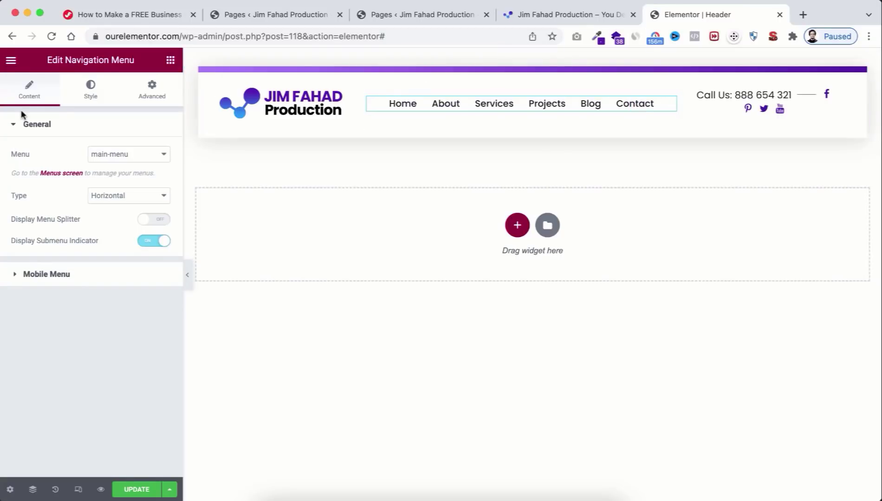
pyautogui.click(94, 97)
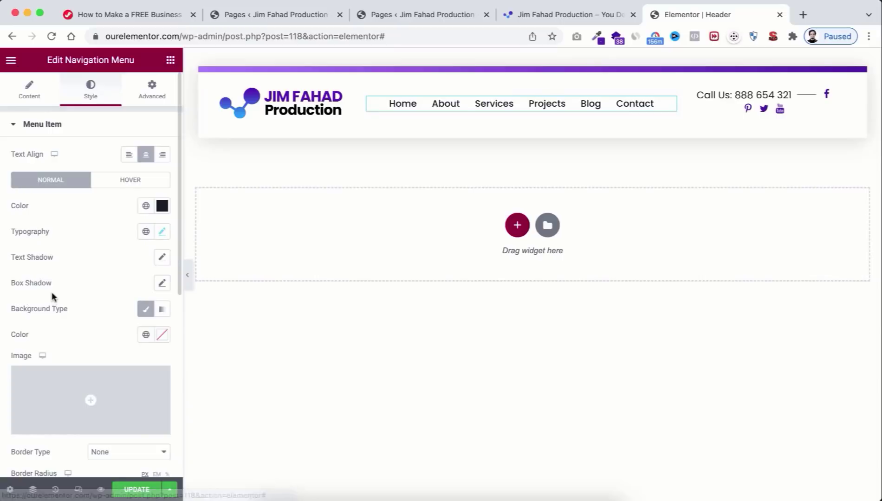
pyautogui.scroll(-7, 51, 297)
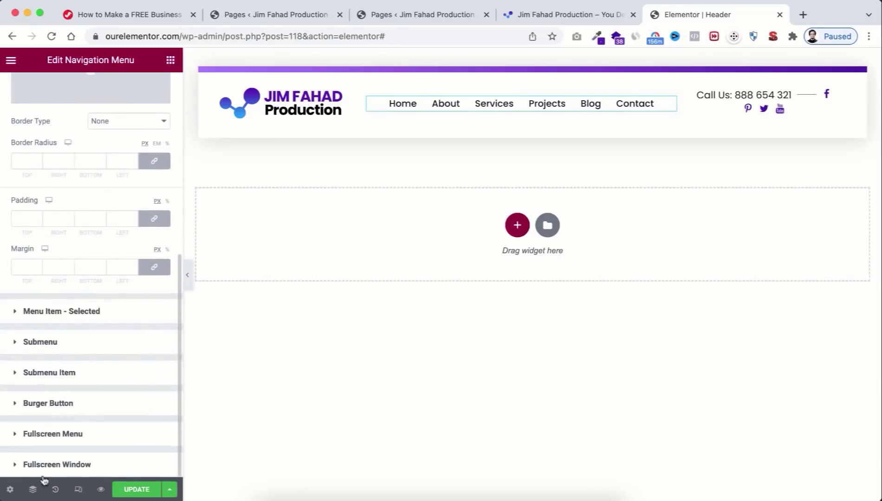
pyautogui.click(75, 465)
pyautogui.scroll(-2, 84, 370)
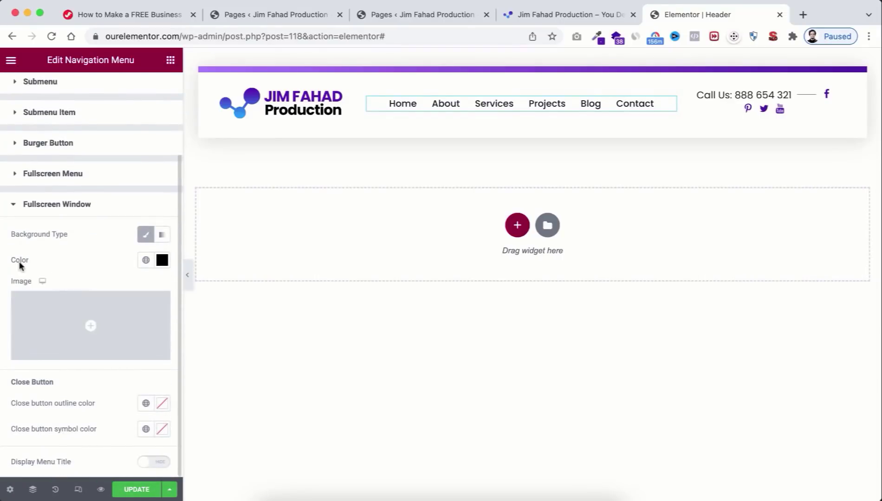
pyautogui.click(162, 259)
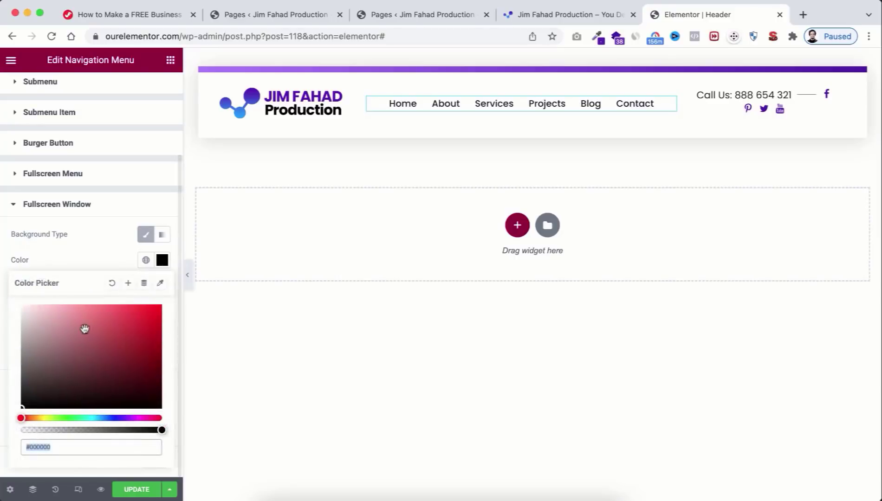
pyautogui.moveTo(40, 320); pyautogui.dragTo(4, 291)
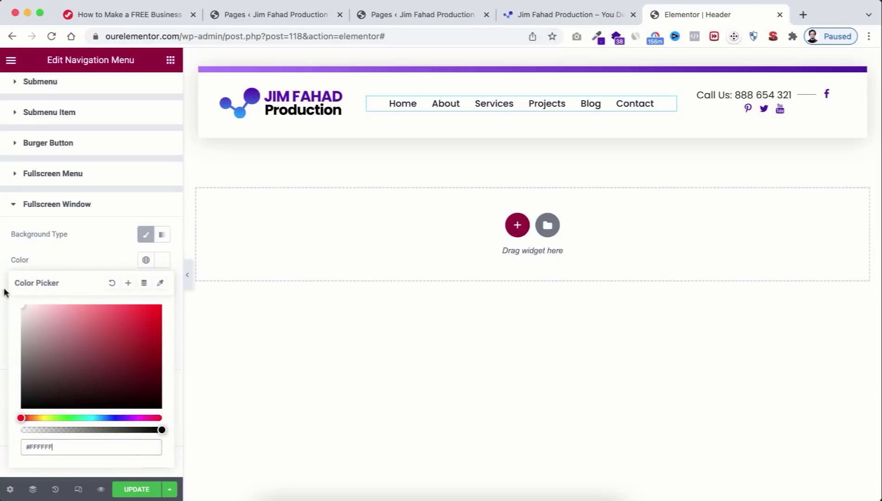
pyautogui.click(81, 254)
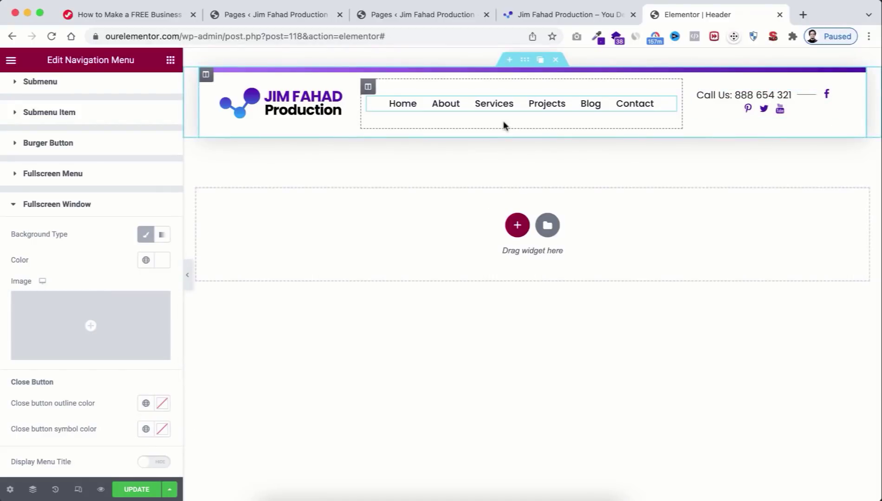
pyautogui.click(136, 489)
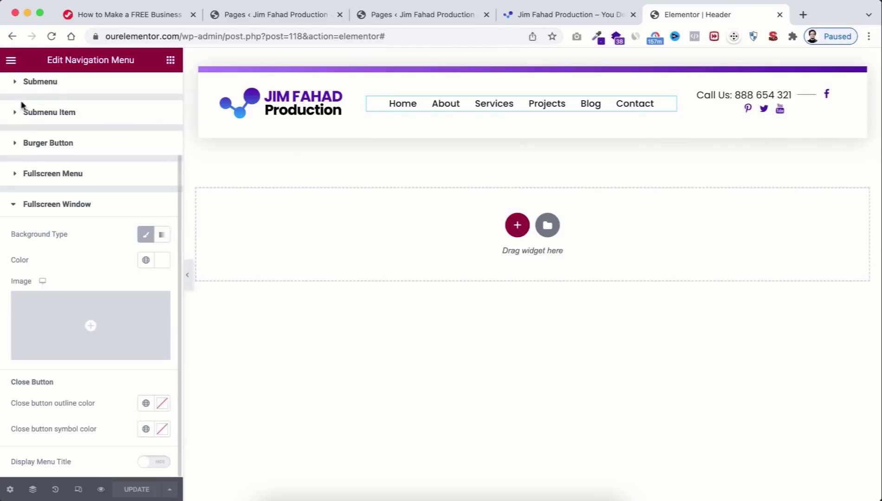
# Exit Elementor to the dashboard and open the live site in a new tab
pyautogui.click(10, 60)
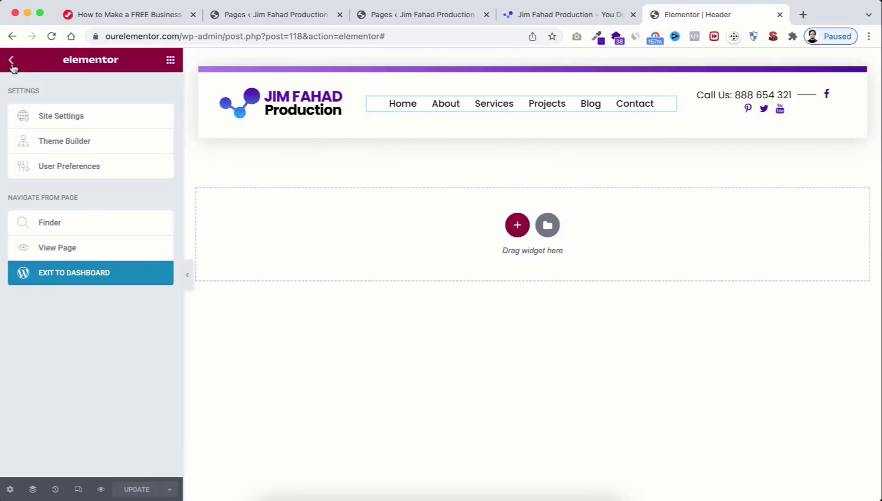
pyautogui.click(68, 280)
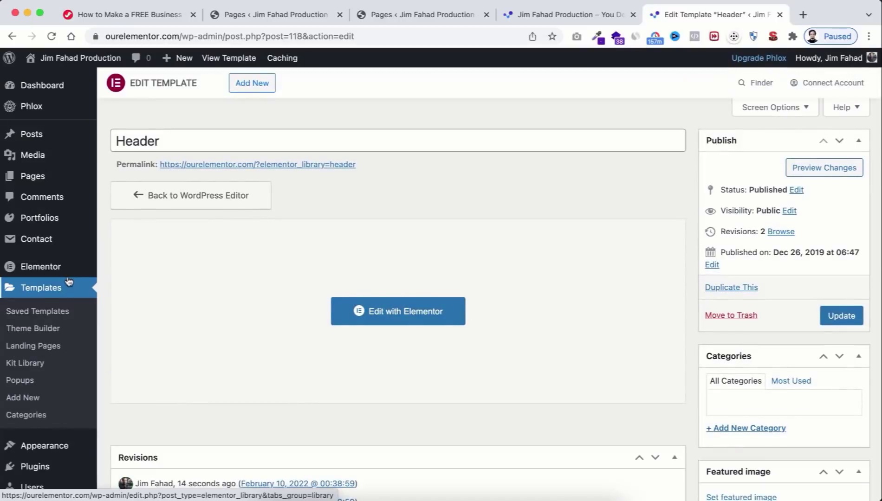
pyautogui.moveTo(63, 62)
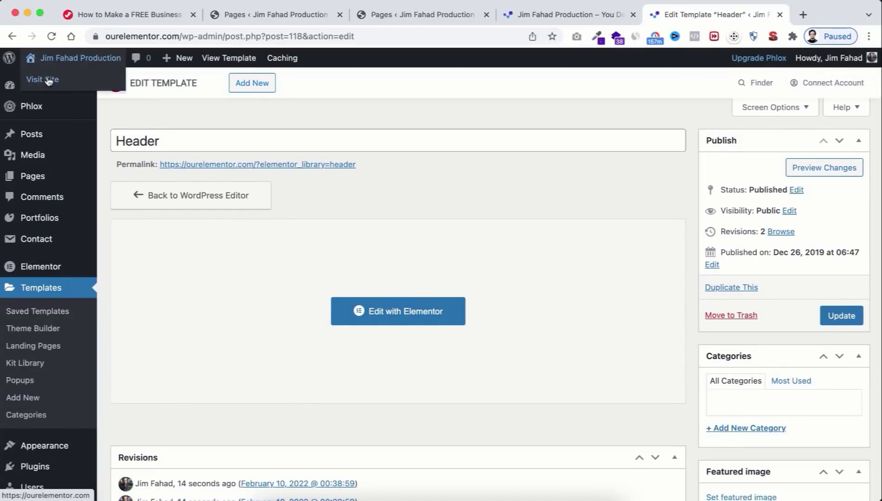
pyautogui.rightClick(51, 78)
pyautogui.click(76, 84)
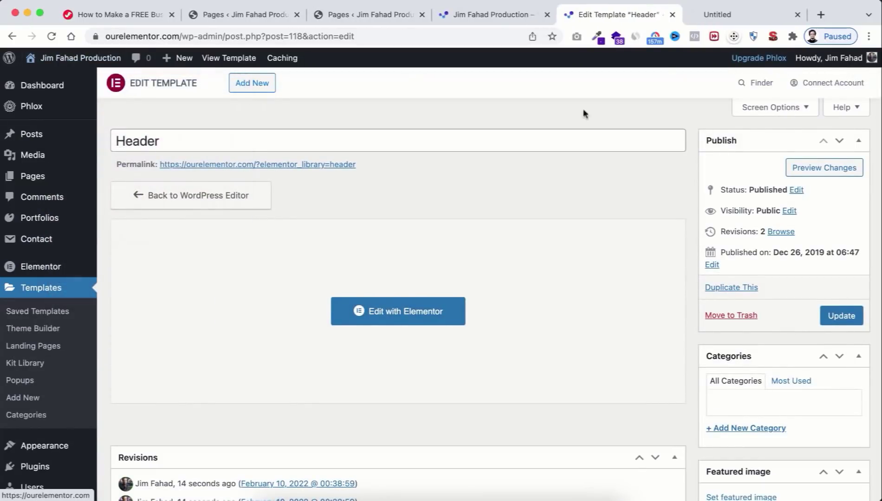
# From the live site's Edit Header & Footer menu, open the Footer template
pyautogui.click(750, 15)
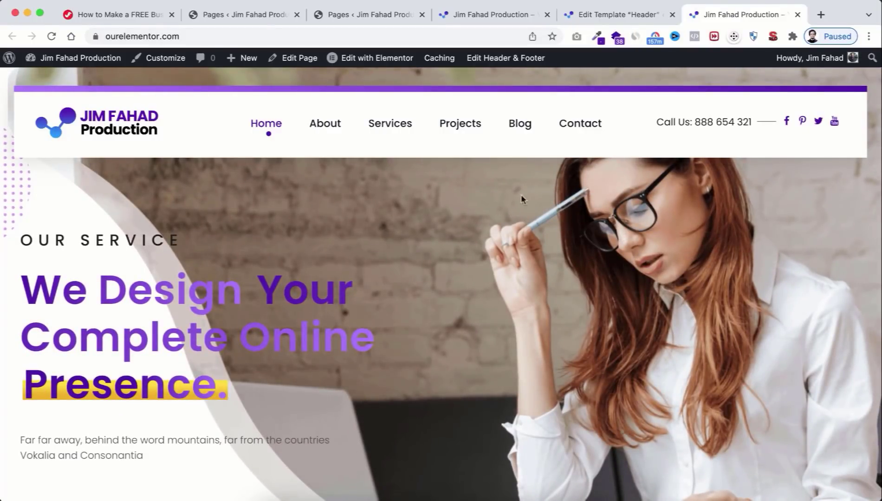
pyautogui.moveTo(499, 60)
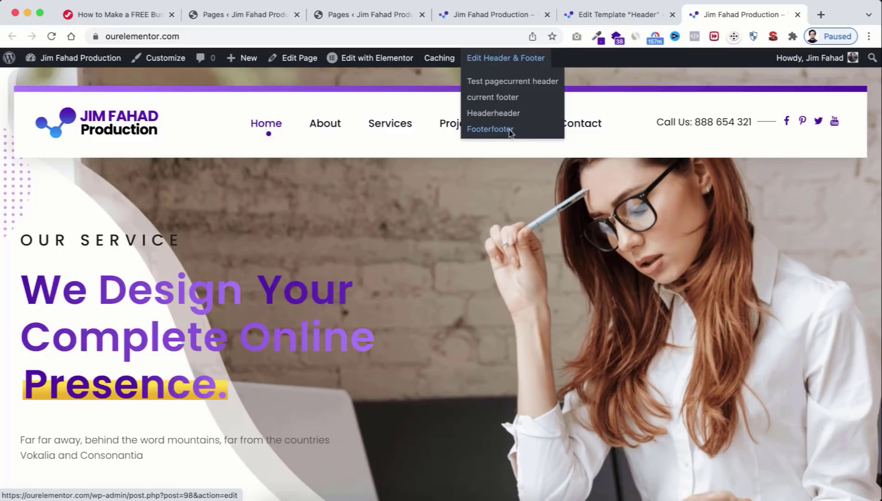
pyautogui.click(510, 131)
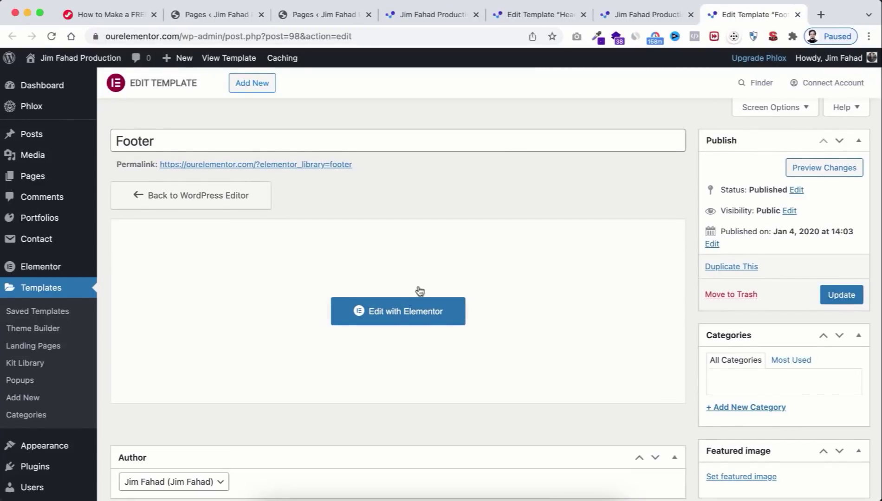
# Edit the Footer in Elementor and replace 'FOR' in the ARE YOU READY FOR heading with '?'
pyautogui.click(366, 315)
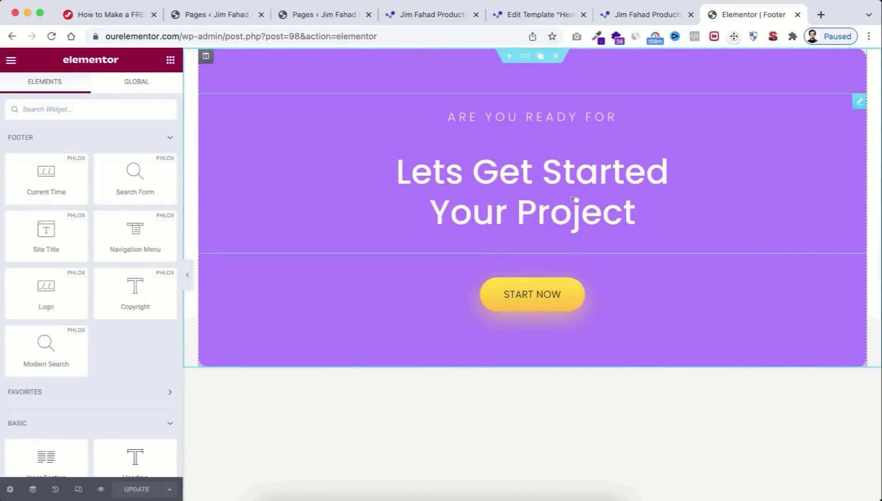
pyautogui.scroll(-12, 574, 199)
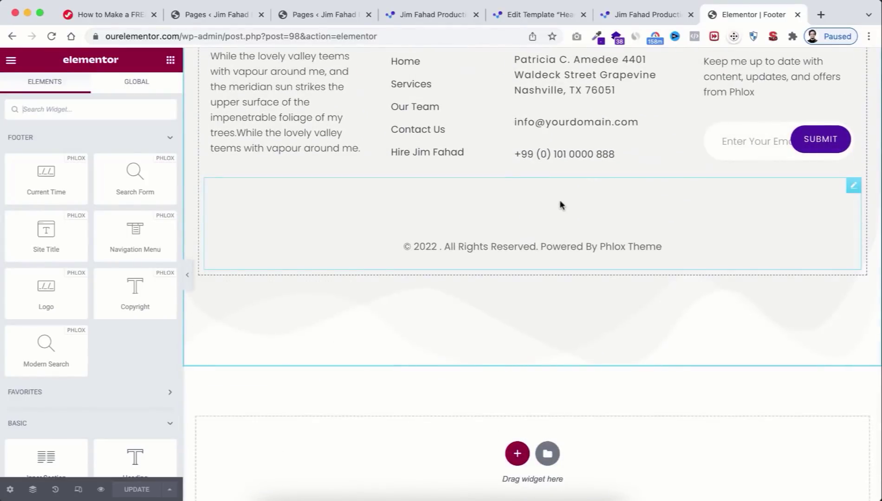
pyautogui.scroll(10, 561, 205)
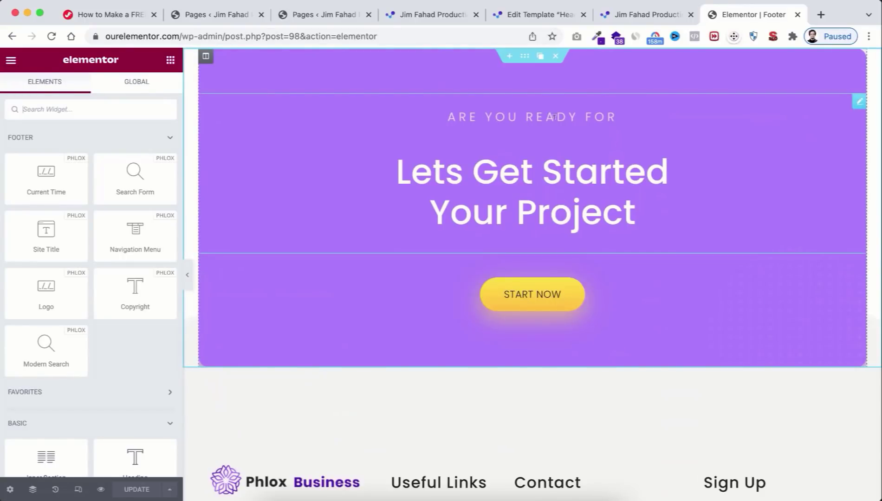
pyautogui.click(524, 117)
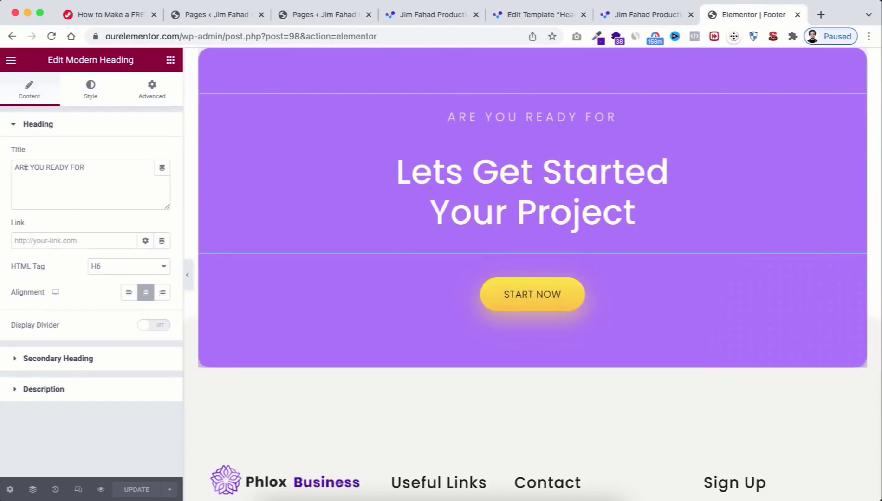
pyautogui.moveTo(69, 164); pyautogui.dragTo(113, 163)
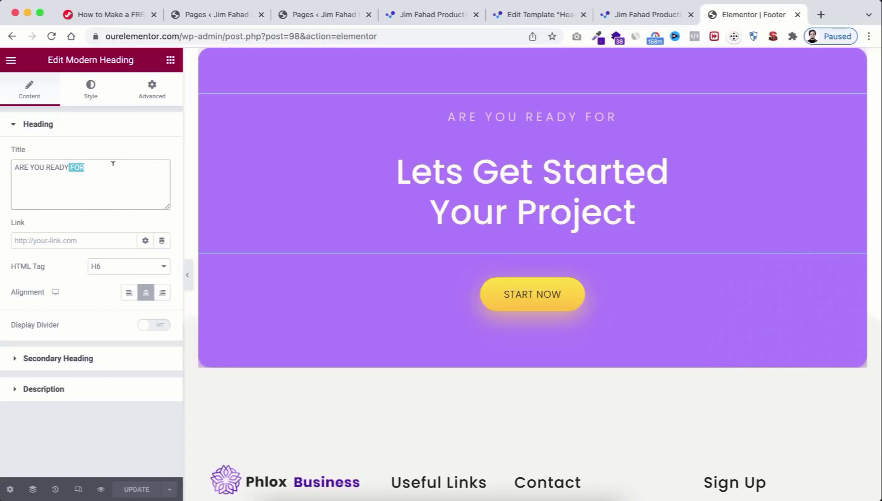
pyautogui.write('?')
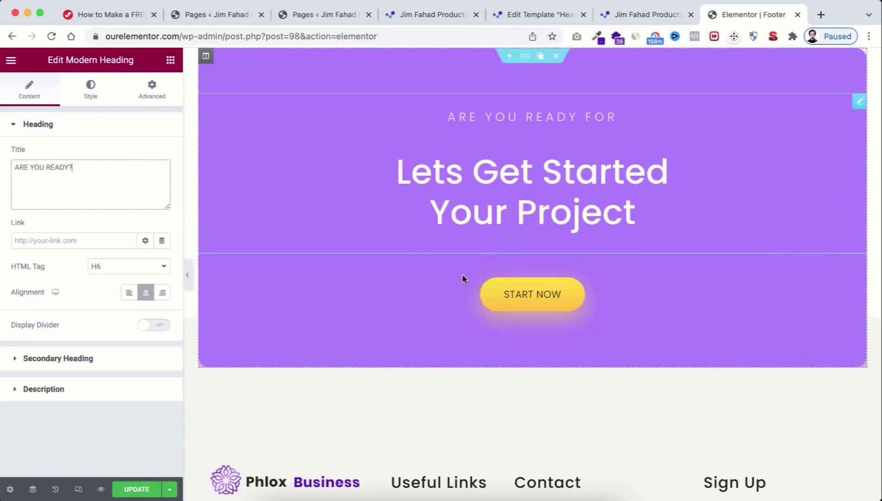
# Link the START NOW button to the Contact page
pyautogui.click(555, 300)
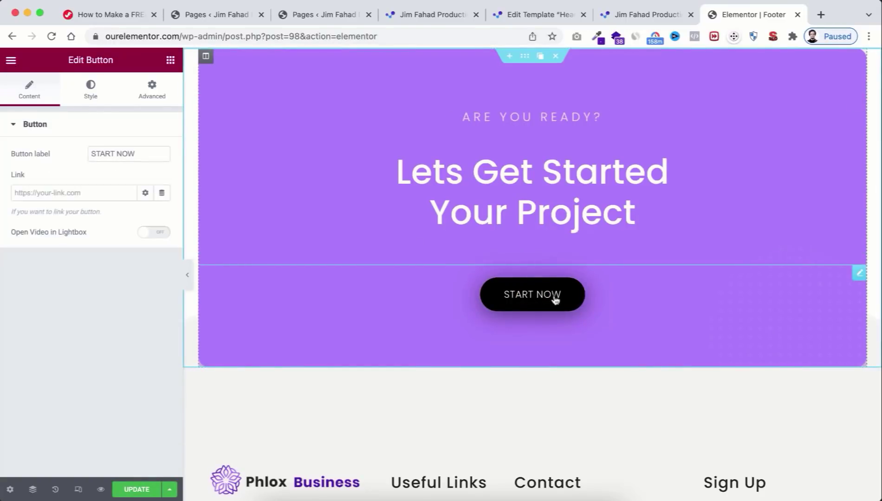
pyautogui.click(63, 192)
pyautogui.write('Con')
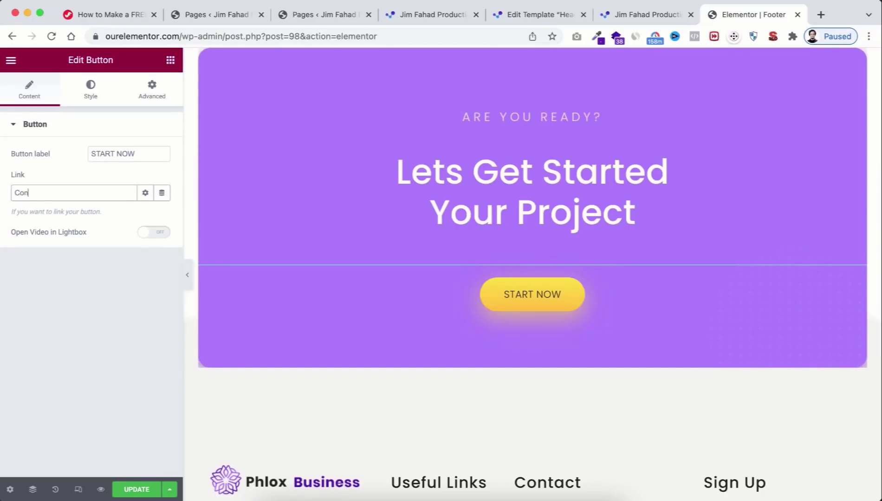
pyautogui.write('tact')
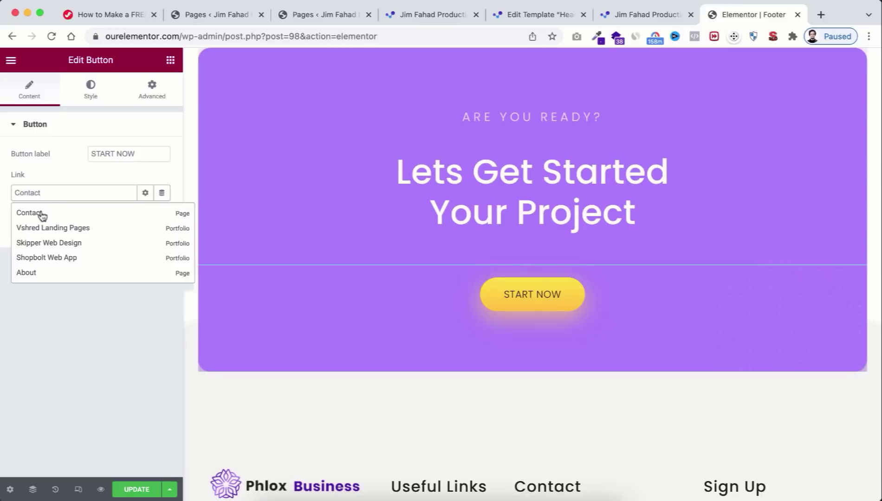
pyautogui.click(58, 214)
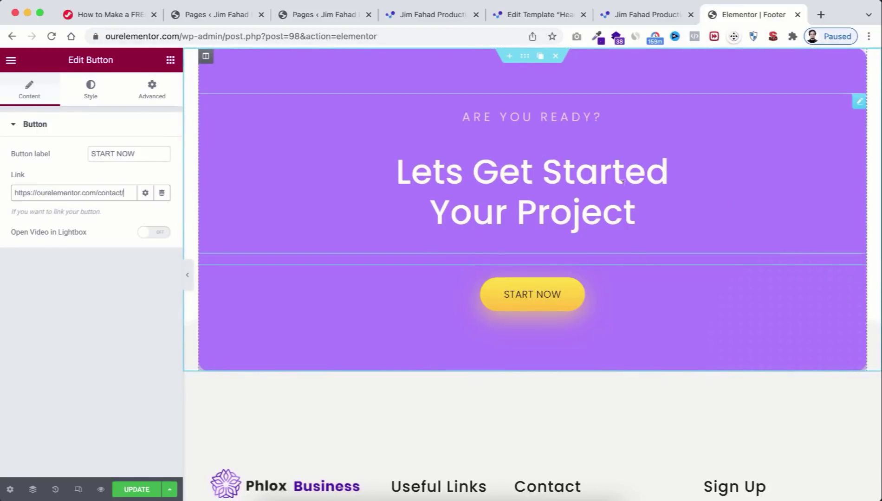
pyautogui.scroll(-7, 476, 388)
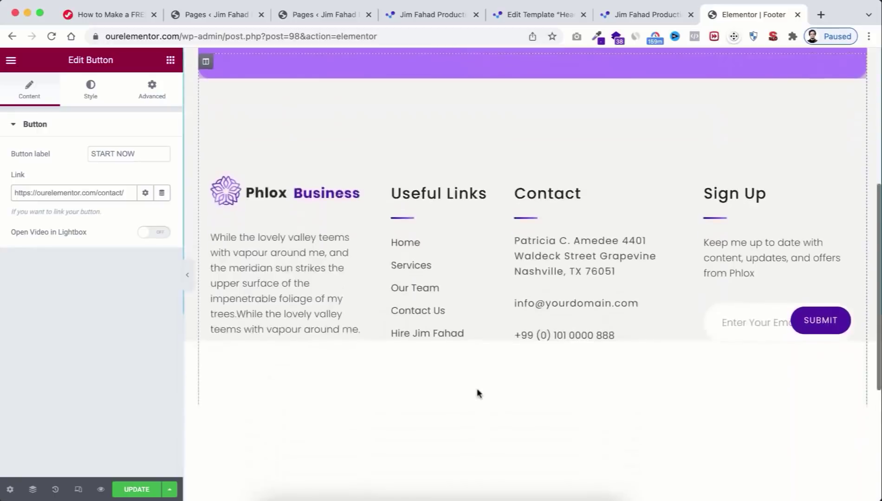
# Delete the footer's Sign Up column and select the footer logo image
pyautogui.scroll(1, 571, 278)
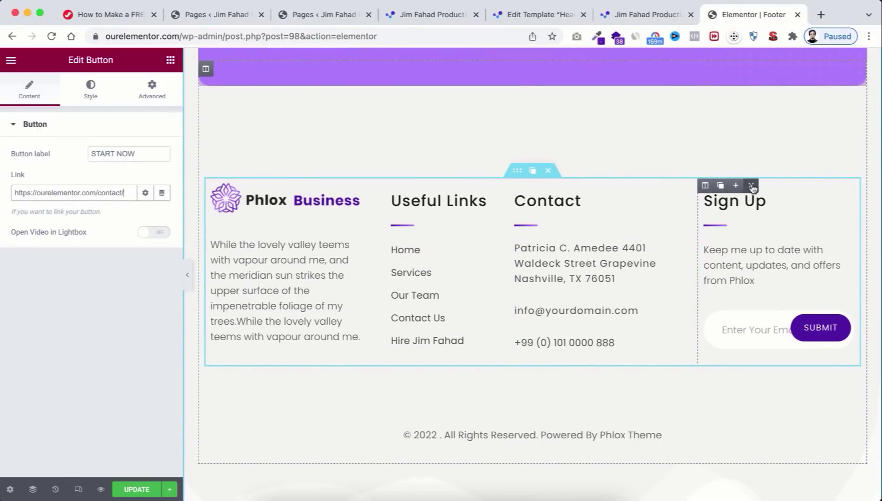
pyautogui.click(751, 186)
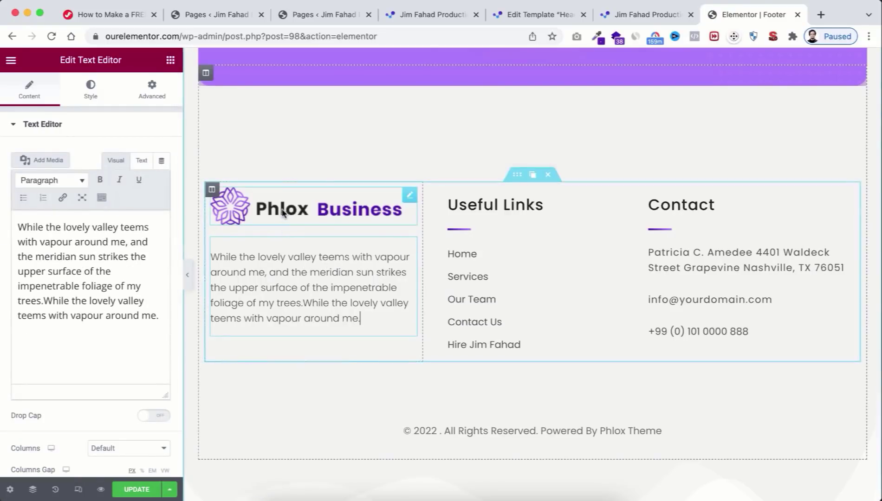
pyautogui.click(267, 216)
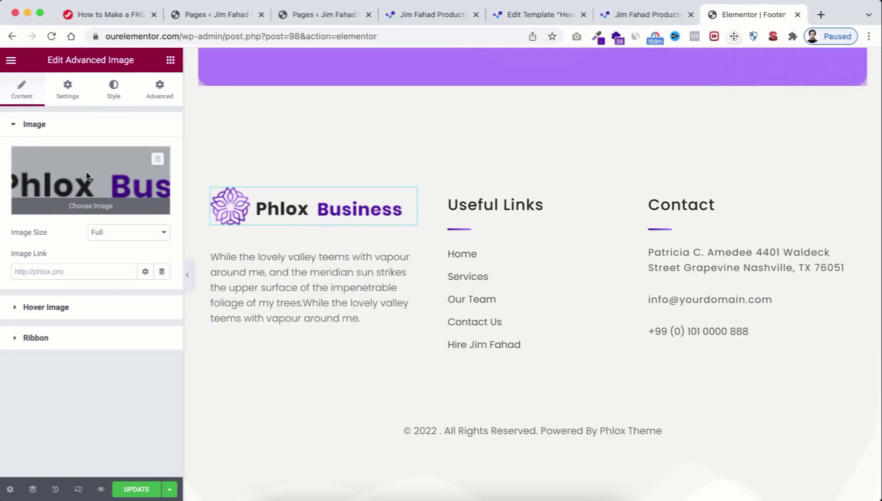
# Swap the footer logo for the company logo from the Media Library and link it to Home
pyautogui.click(88, 177)
pyautogui.click(276, 213)
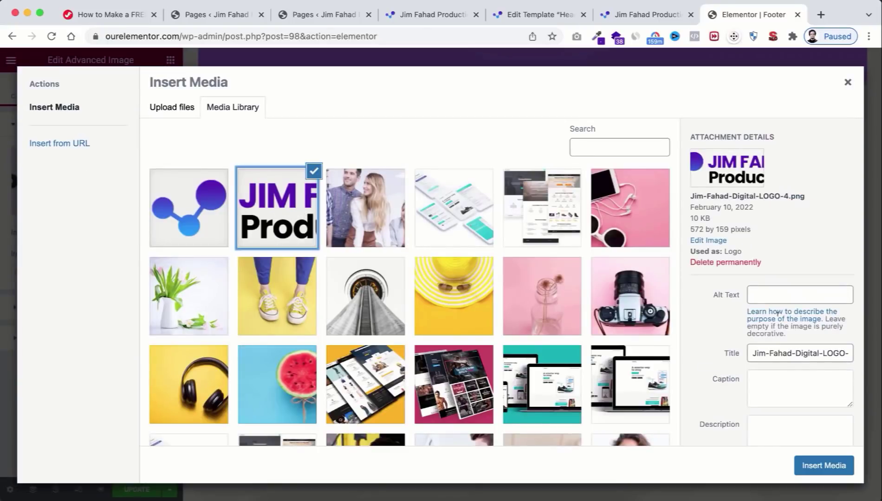
pyautogui.click(831, 464)
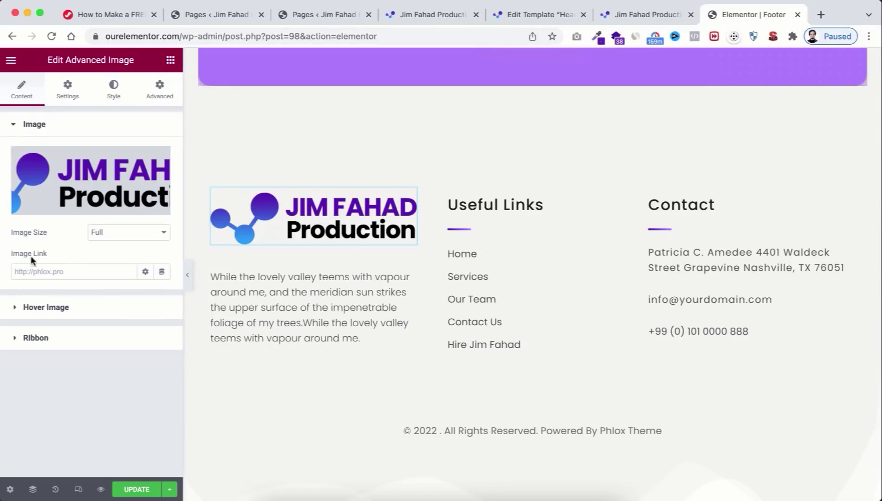
pyautogui.click(52, 266)
pyautogui.write('Ho')
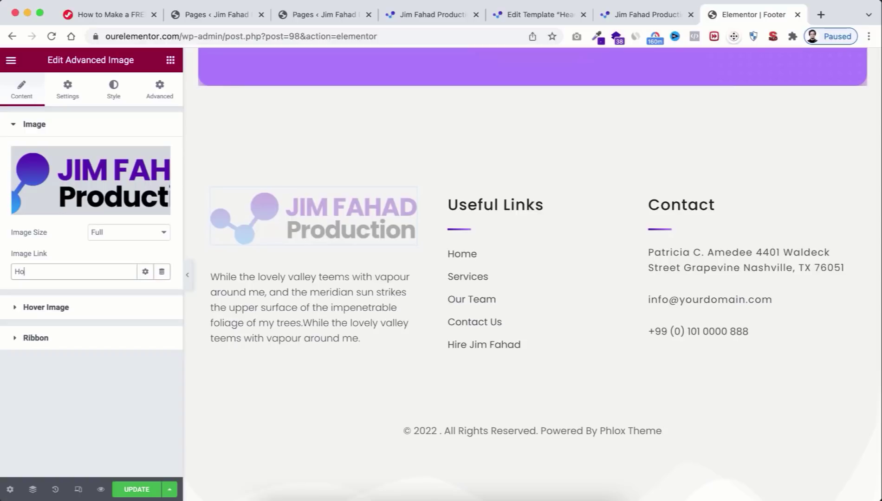
pyautogui.write('me')
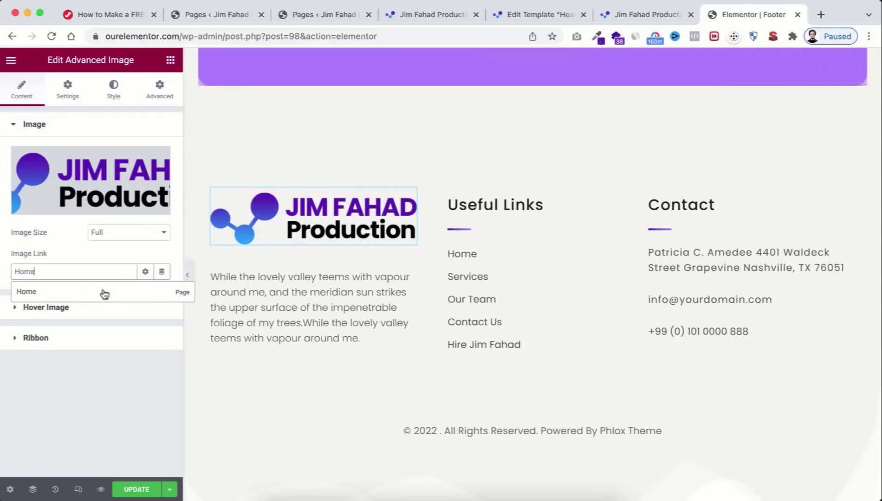
pyautogui.click(105, 293)
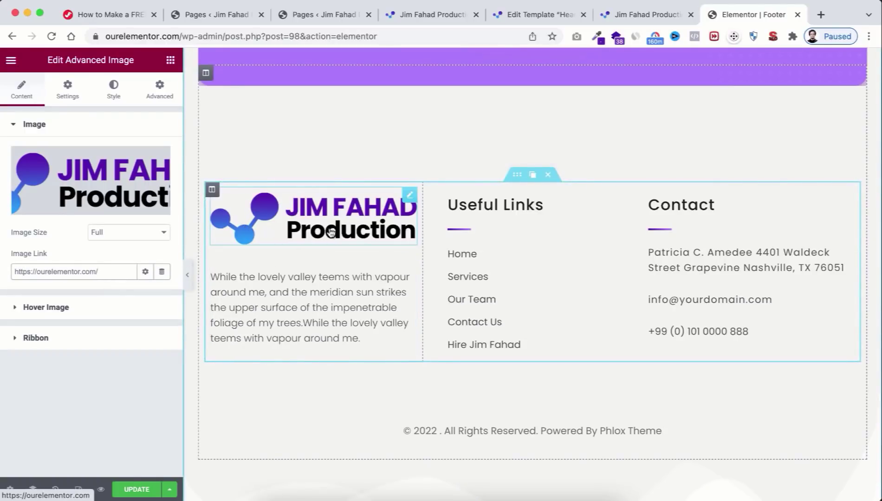
# Set the logo's max width to 240 px, then select the footer contact details block
pyautogui.click(68, 91)
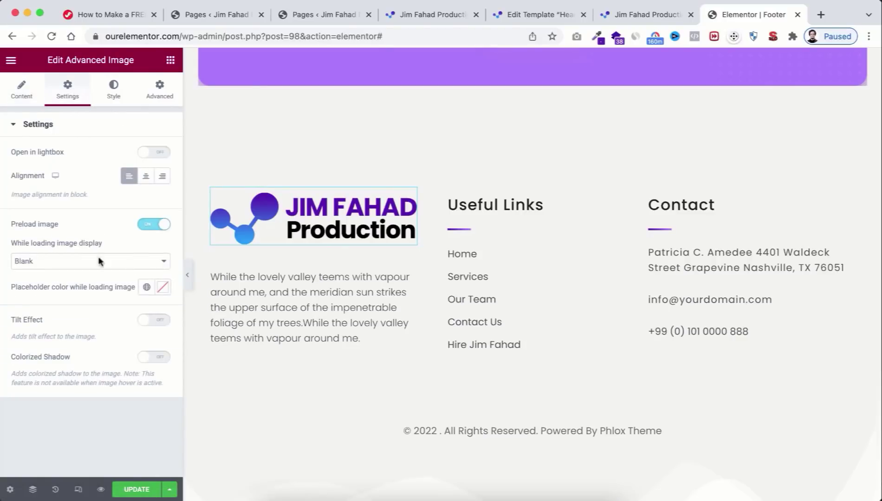
pyautogui.click(113, 94)
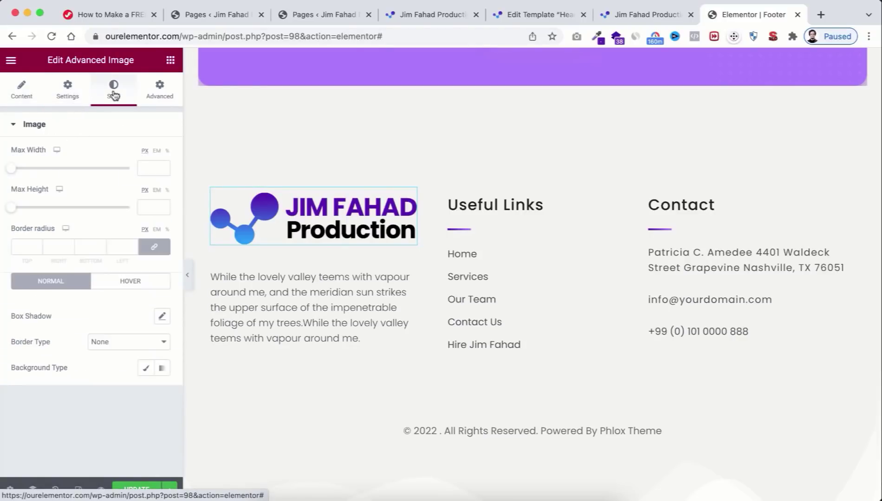
pyautogui.click(145, 163)
pyautogui.write('240')
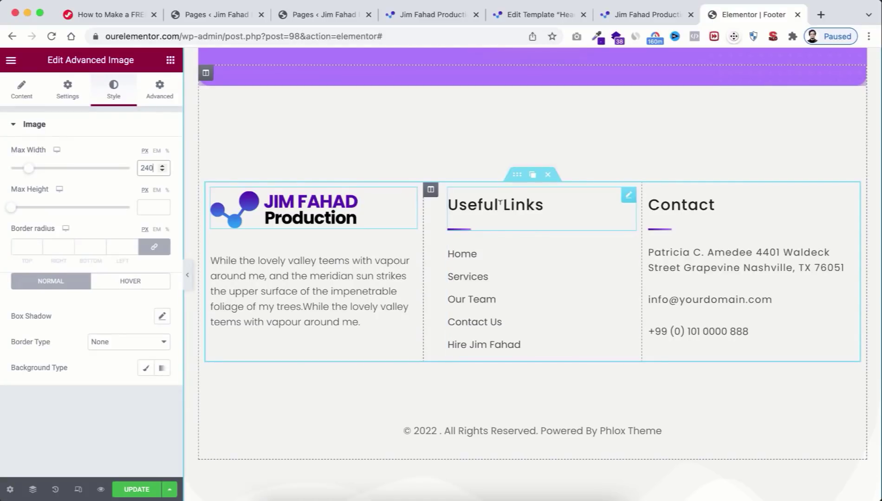
pyautogui.click(523, 204)
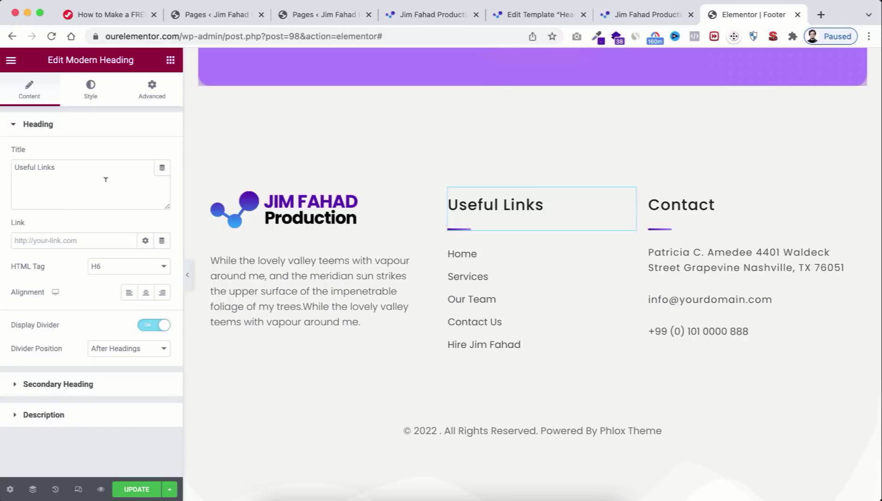
pyautogui.click(717, 260)
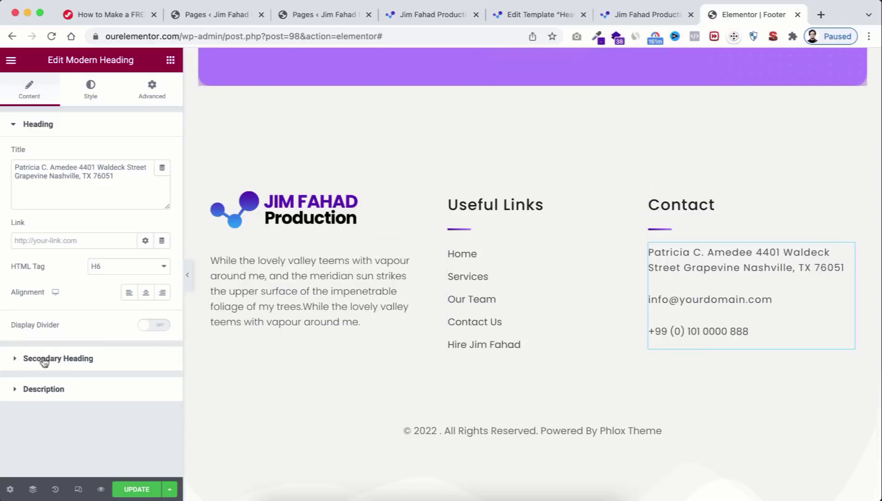
# Replace the placeholder e-mail in the Secondary Heading's Before Text with the business e-mail address
pyautogui.click(73, 359)
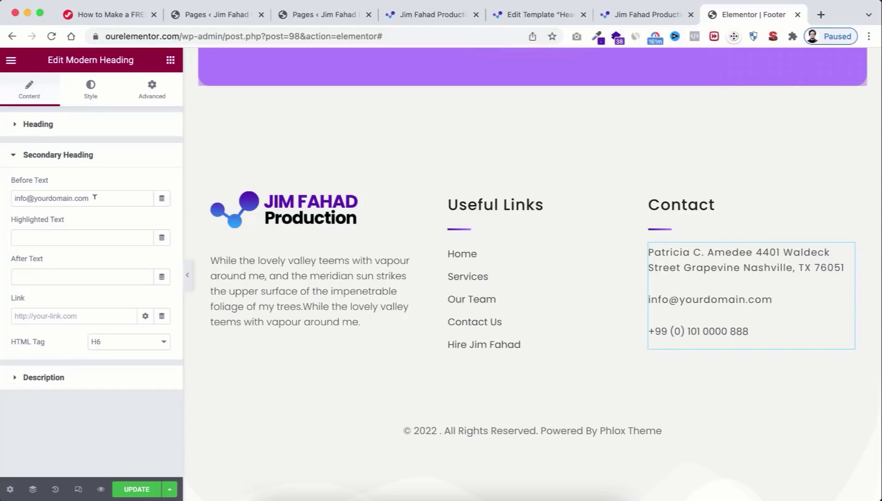
pyautogui.moveTo(94, 197); pyautogui.dragTo(1, 201)
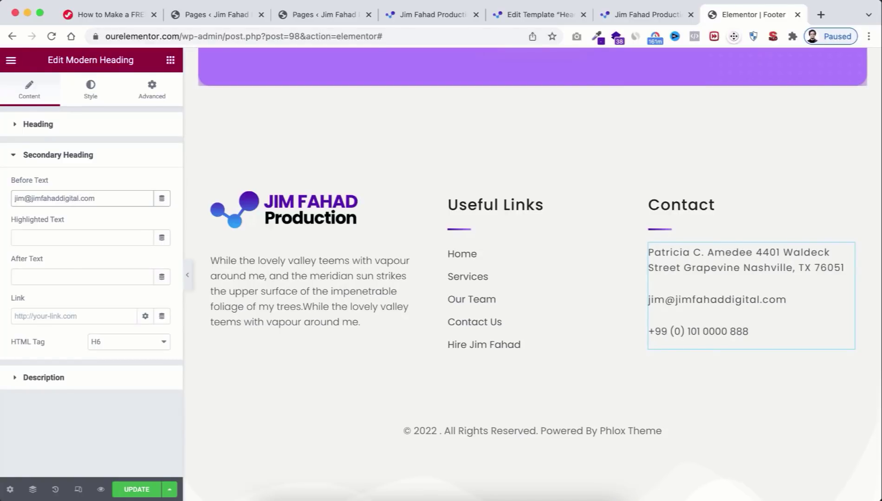
pyautogui.moveTo(101, 196); pyautogui.dragTo(9, 198)
pyautogui.press('super+c')
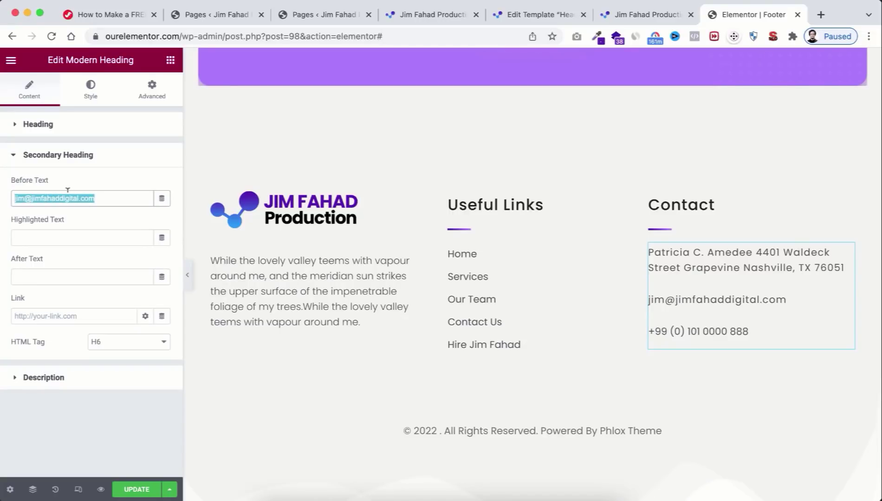
# Set the e-mail heading's link to mailto: followed by the business address
pyautogui.click(32, 316)
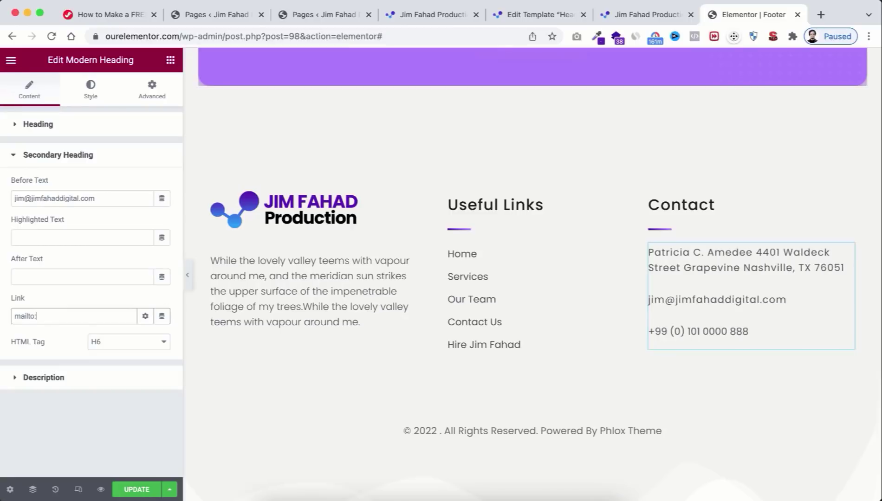
pyautogui.press('super+v')
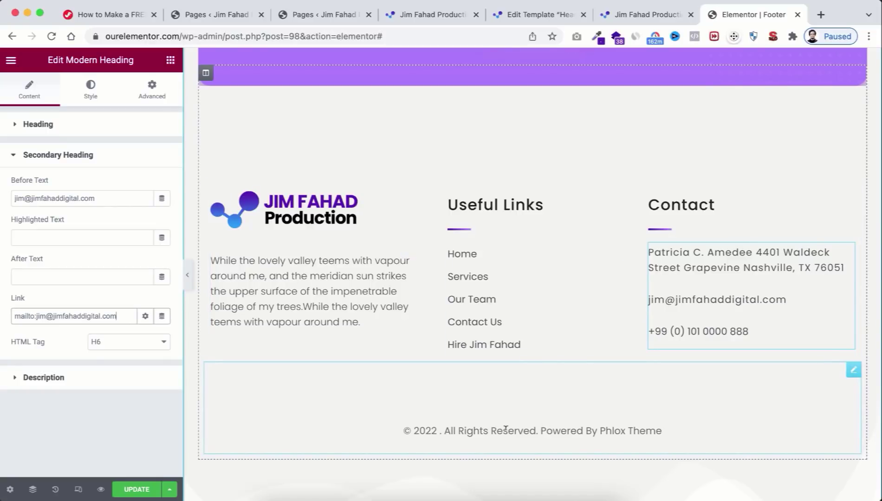
pyautogui.click(500, 429)
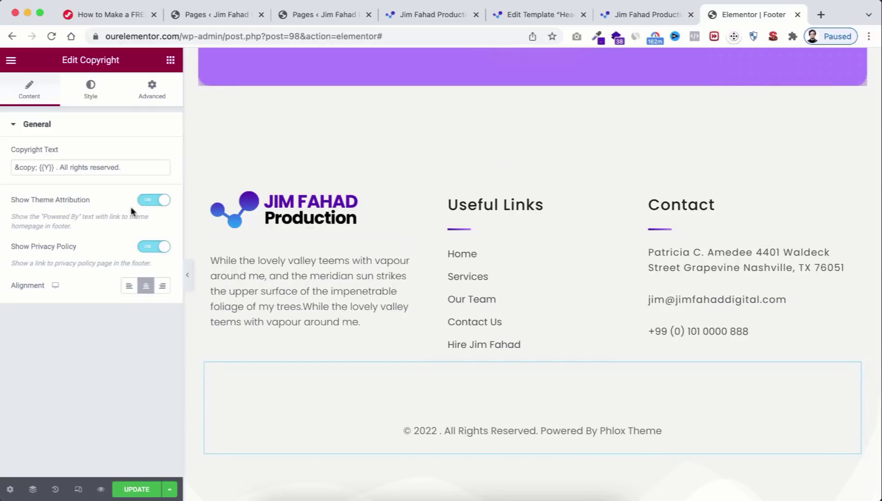
# Turn off Show Theme Attribution and append the company name to the copyright text
pyautogui.click(148, 205)
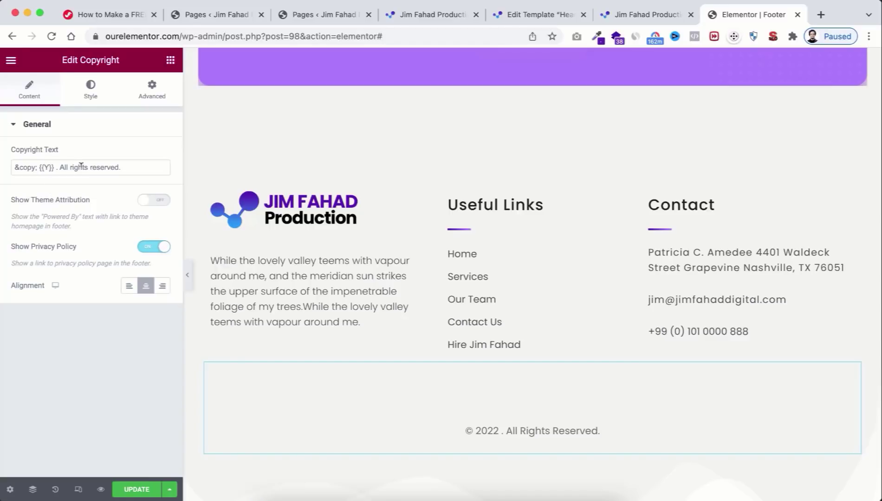
pyautogui.click(127, 166)
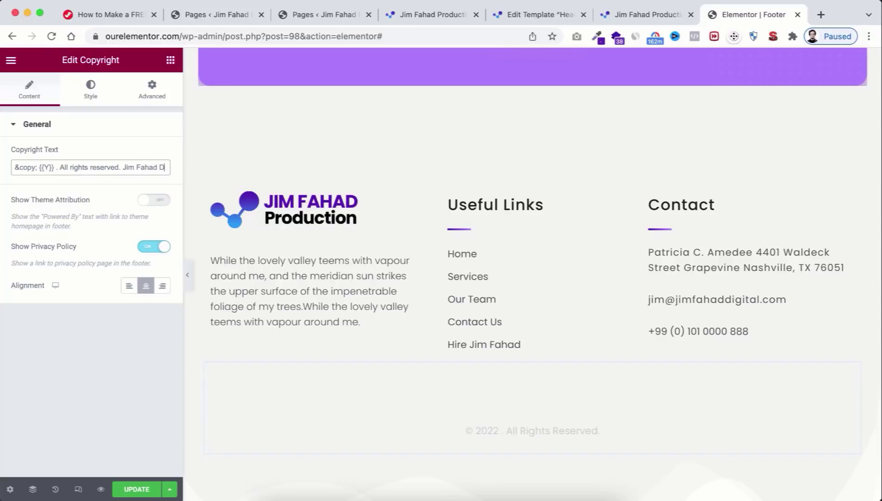
pyautogui.write('Jim Fahad Digital')
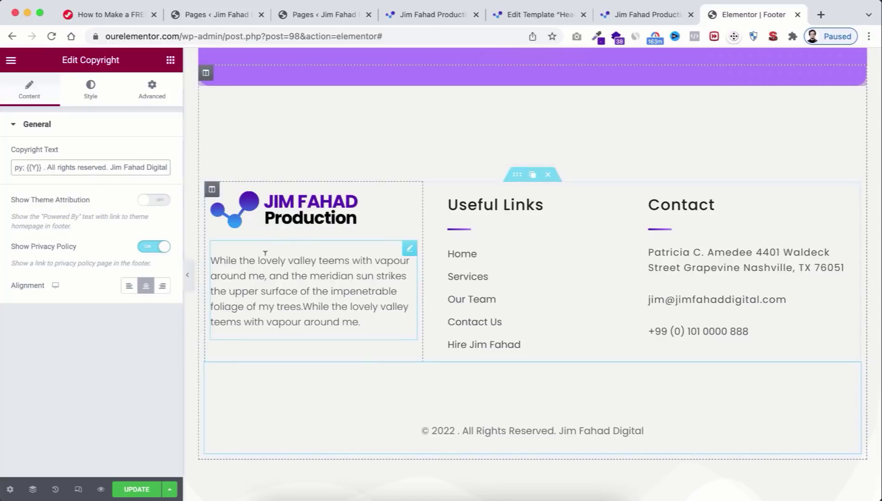
pyautogui.scroll(5, 346, 232)
pyautogui.scroll(2, 346, 232)
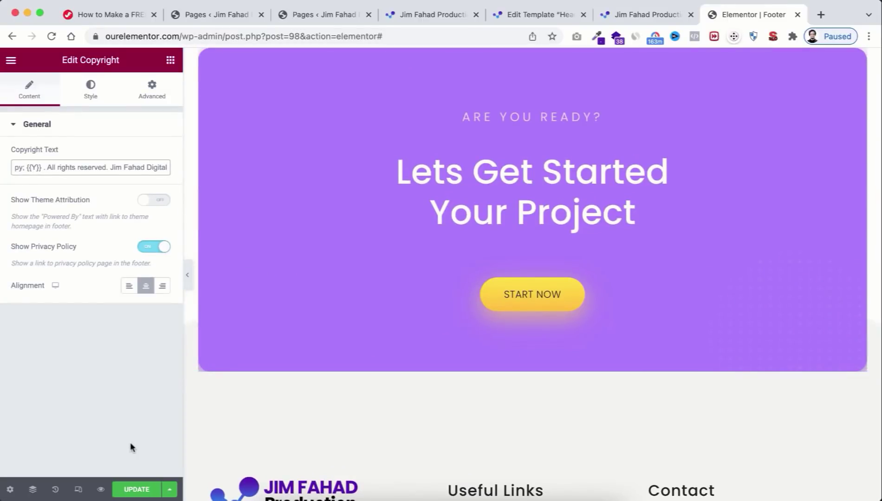
pyautogui.click(133, 491)
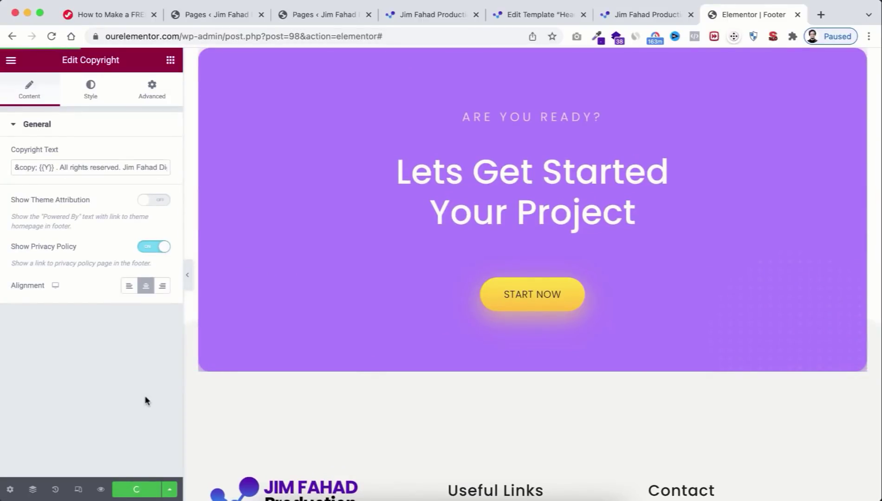
pyautogui.click(583, 16)
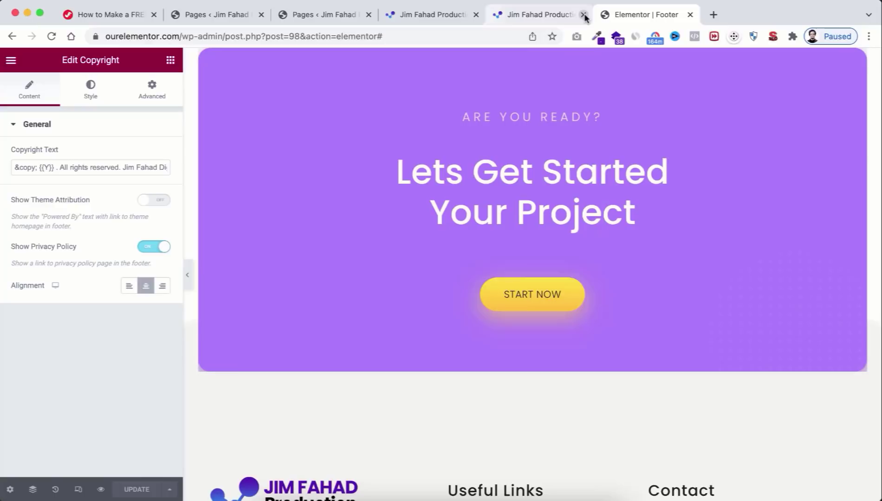
pyautogui.click(583, 15)
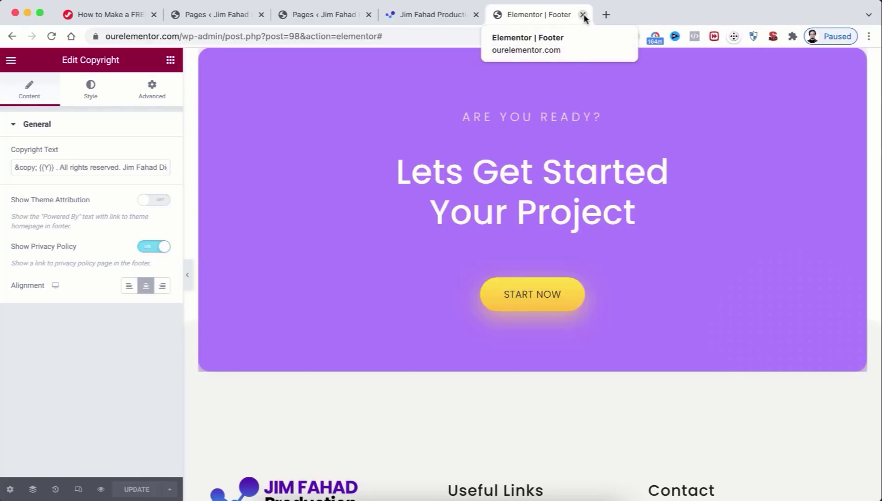
pyautogui.click(583, 15)
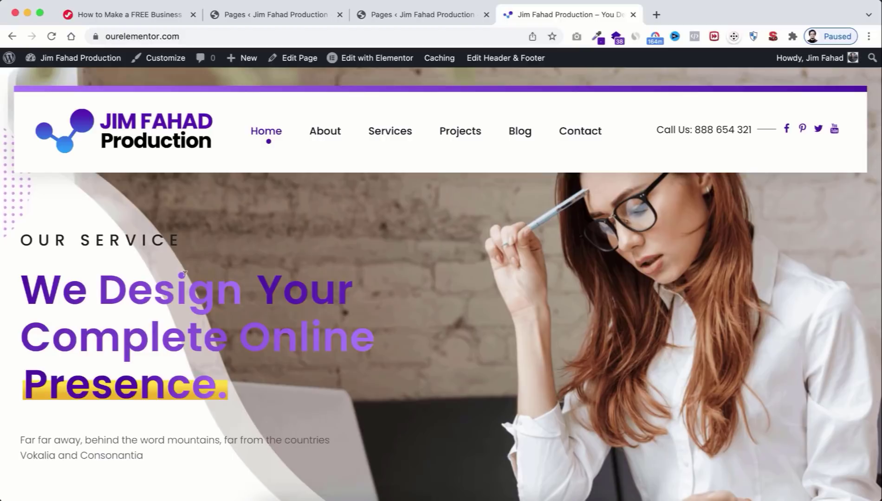
pyautogui.click(51, 37)
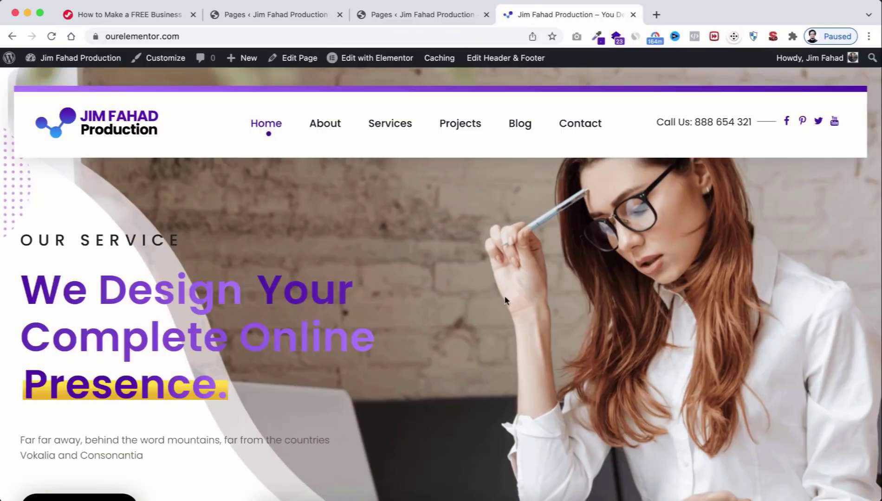
pyautogui.scroll(-10, 491, 356)
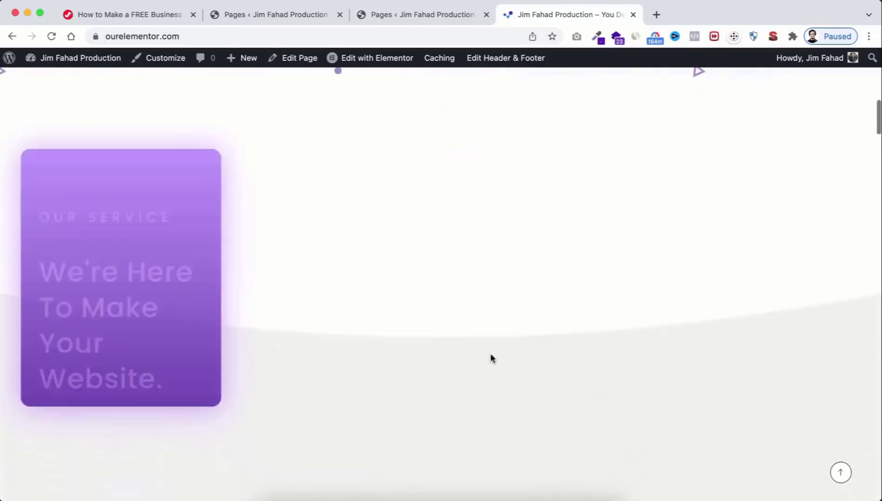
pyautogui.scroll(-6, 491, 357)
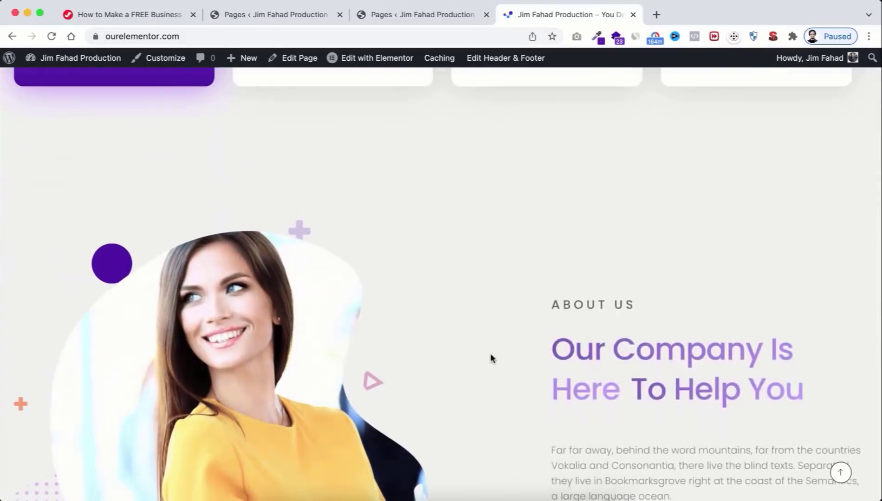
pyautogui.scroll(-8, 490, 357)
pyautogui.scroll(3, 491, 357)
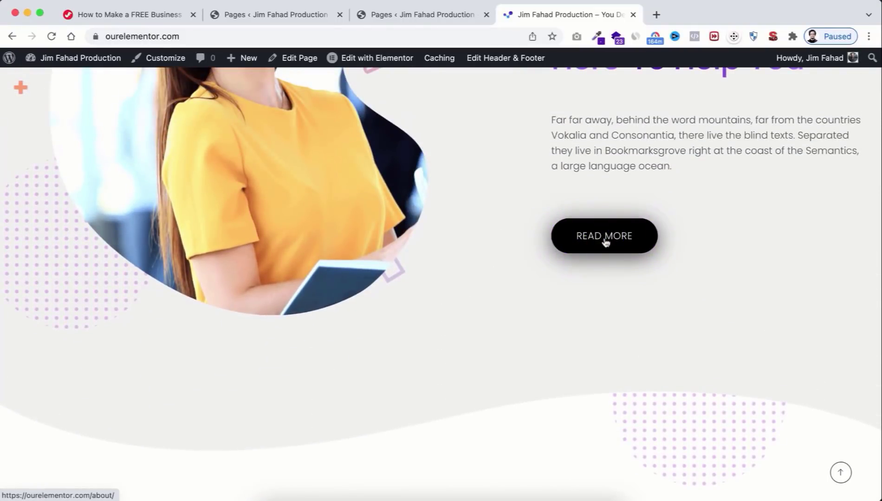
pyautogui.scroll(15, 525, 205)
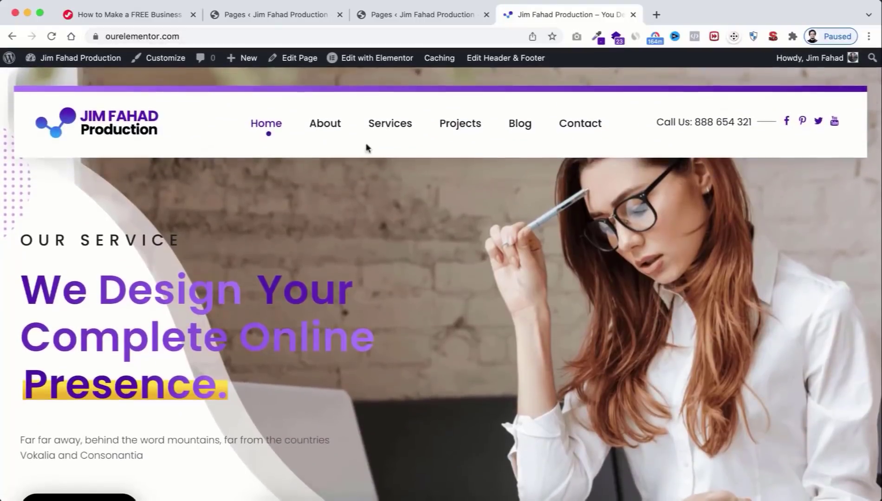
pyautogui.moveTo(360, 62)
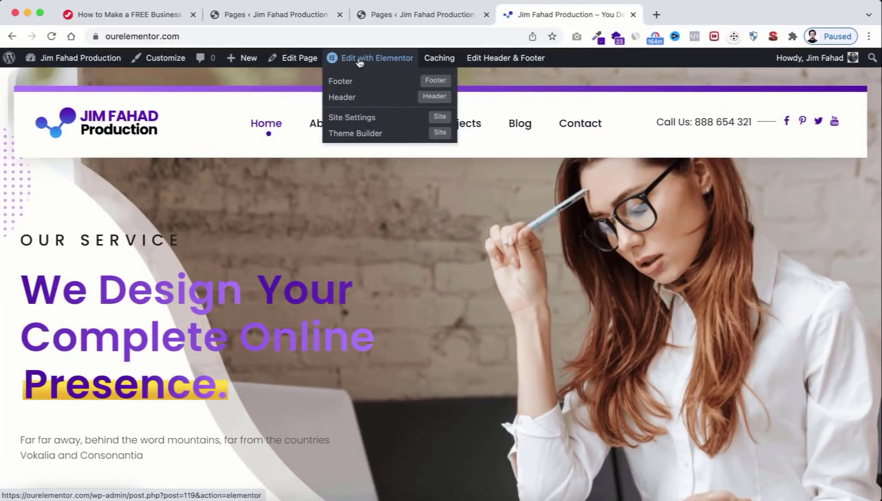
# Open the Home page in Elementor and check the READ MORE button's About page link
pyautogui.click(360, 60)
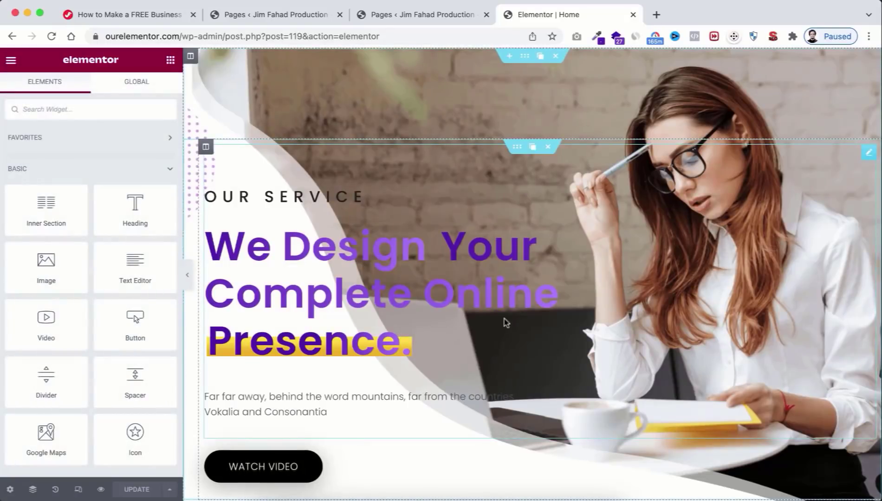
pyautogui.scroll(-3, 503, 416)
pyautogui.scroll(-3, 504, 416)
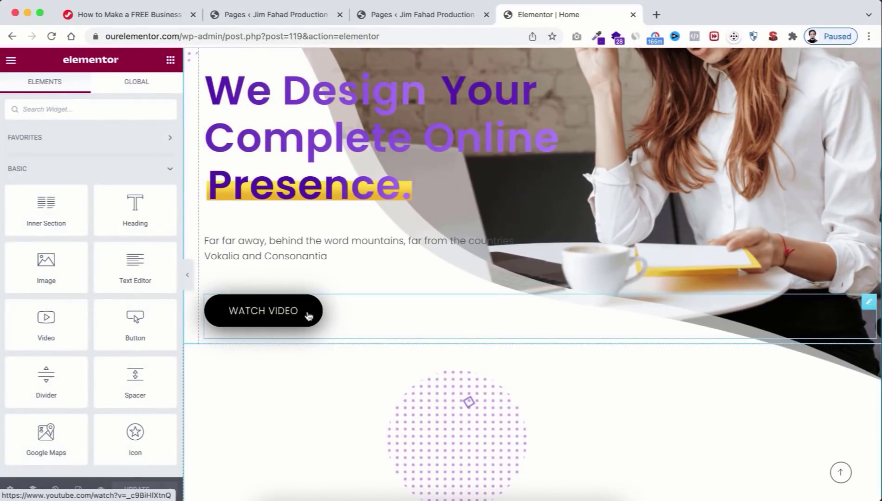
pyautogui.scroll(-10, 535, 389)
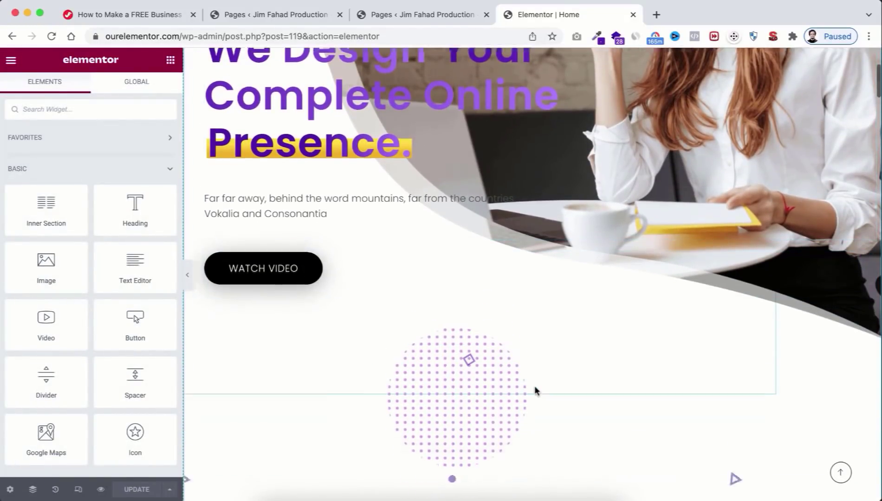
pyautogui.scroll(-15, 534, 387)
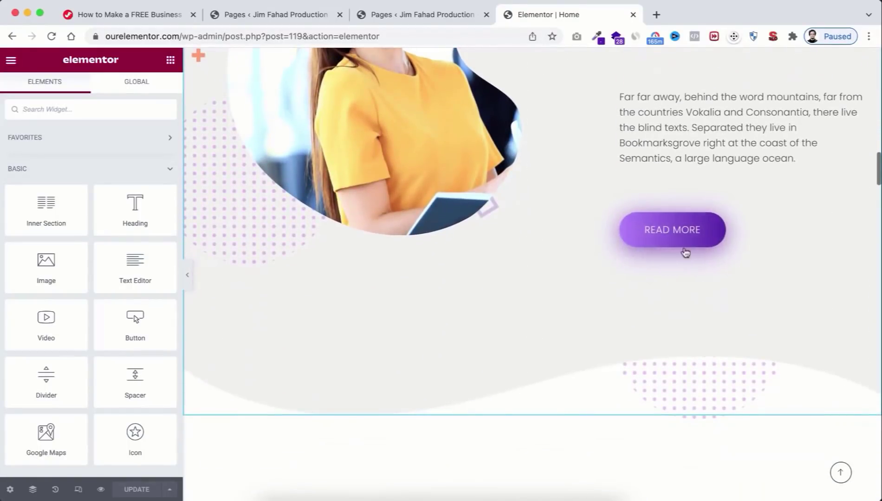
pyautogui.click(673, 233)
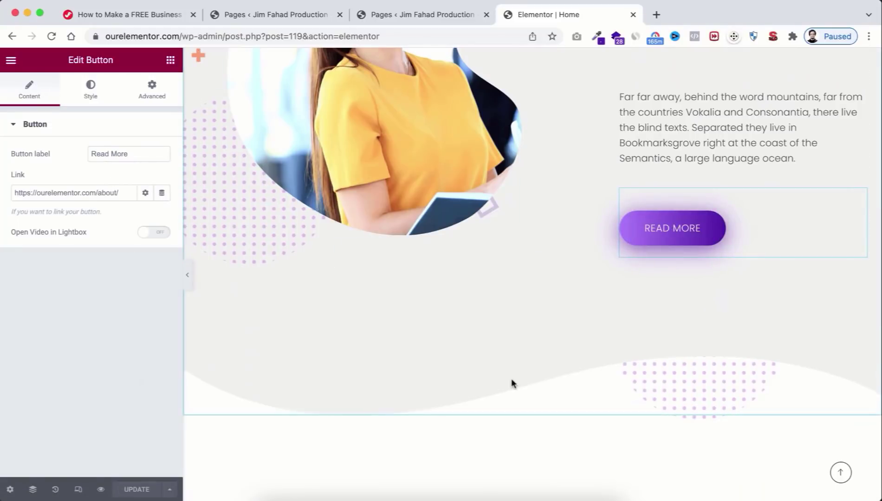
# Select the VIEW ALL PROJECT button further down the Home page
pyautogui.scroll(-3, 511, 378)
pyautogui.scroll(-8, 511, 378)
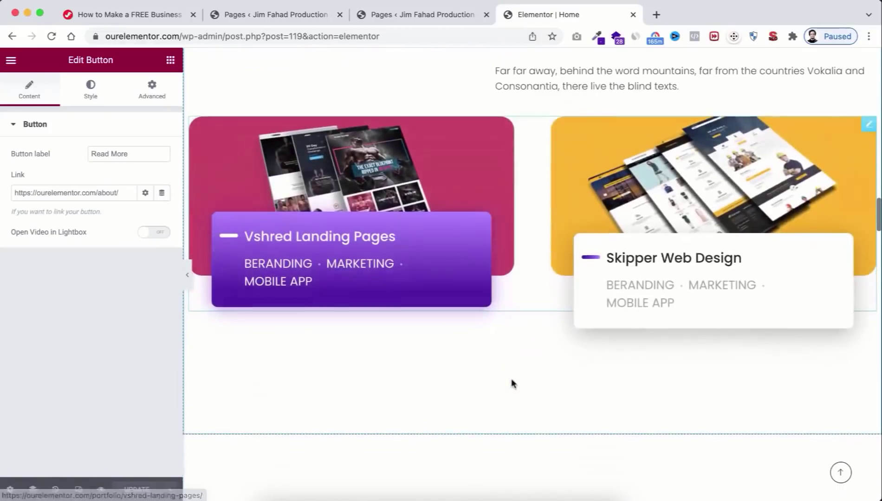
pyautogui.scroll(3, 511, 381)
pyautogui.scroll(-2, 512, 383)
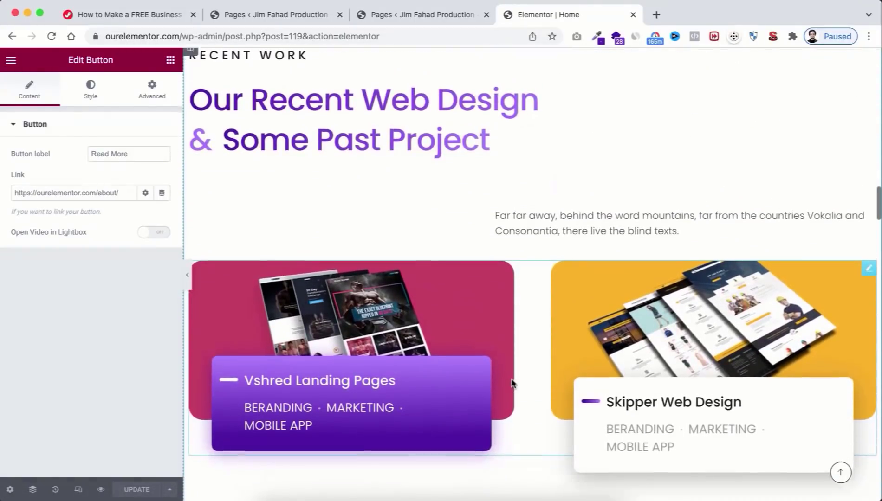
pyautogui.scroll(-2, 511, 379)
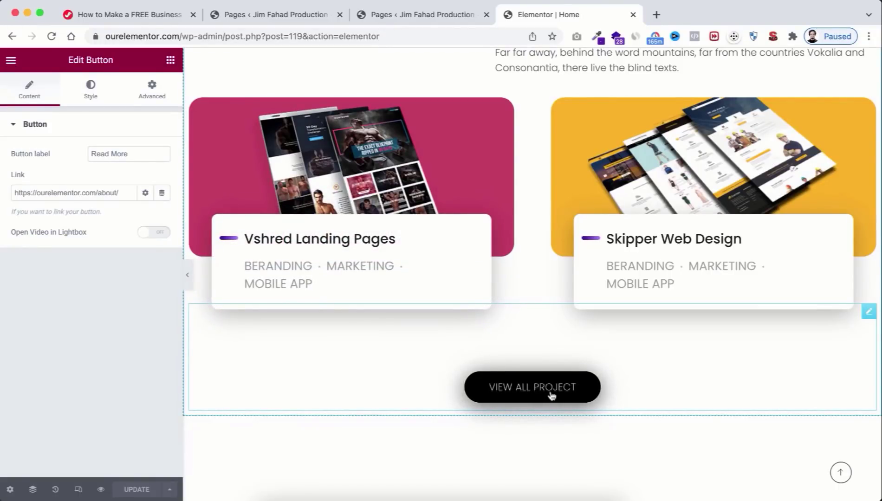
pyautogui.click(542, 395)
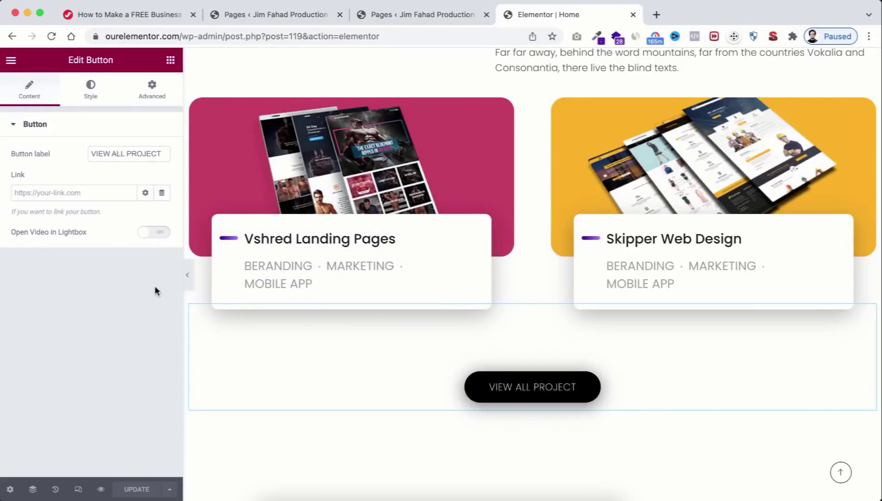
# Link the VIEW ALL PROJECT button to the Projects page
pyautogui.click(51, 193)
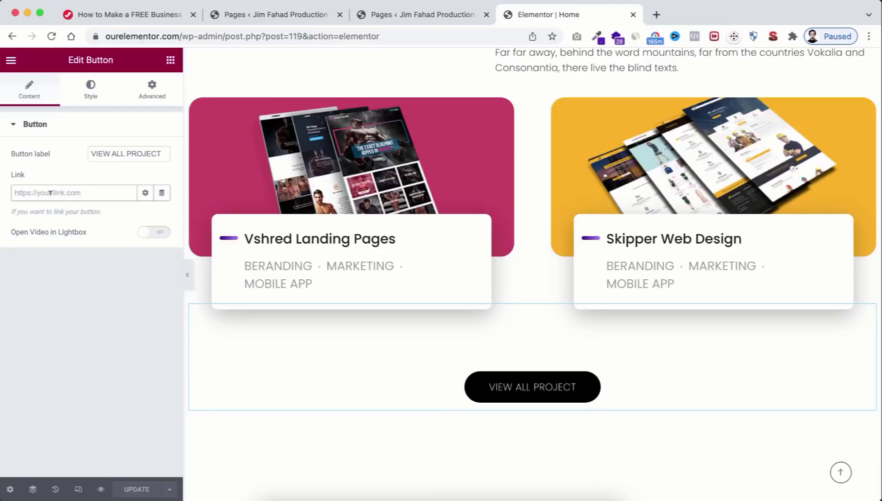
pyautogui.write('Projects')
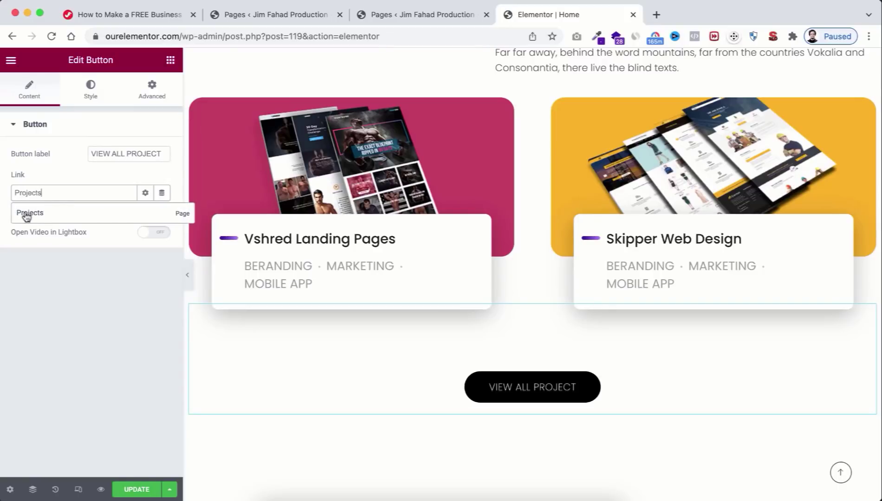
pyautogui.click(53, 216)
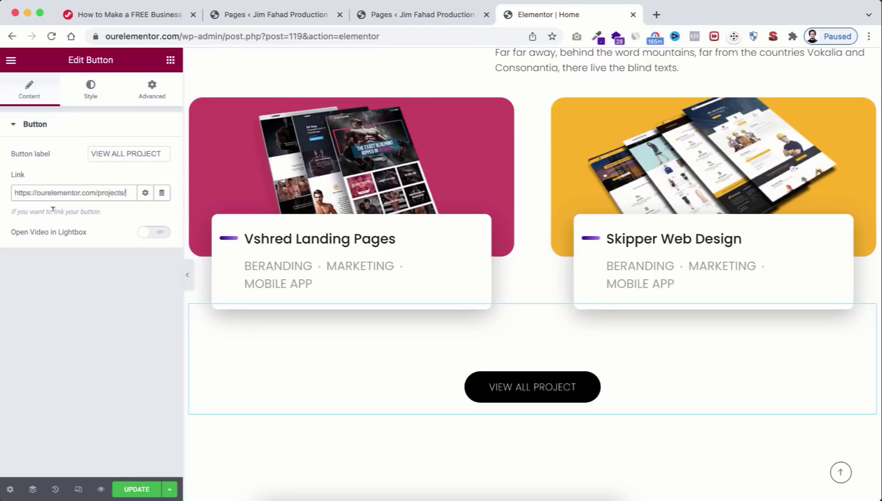
# Select the Grid Portfolios widget to show its query settings
pyautogui.scroll(6, 530, 182)
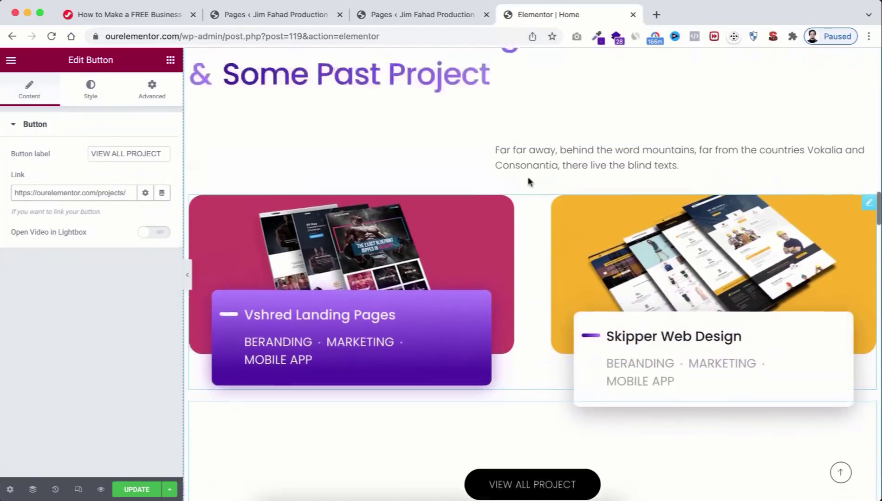
pyautogui.scroll(-3, 529, 181)
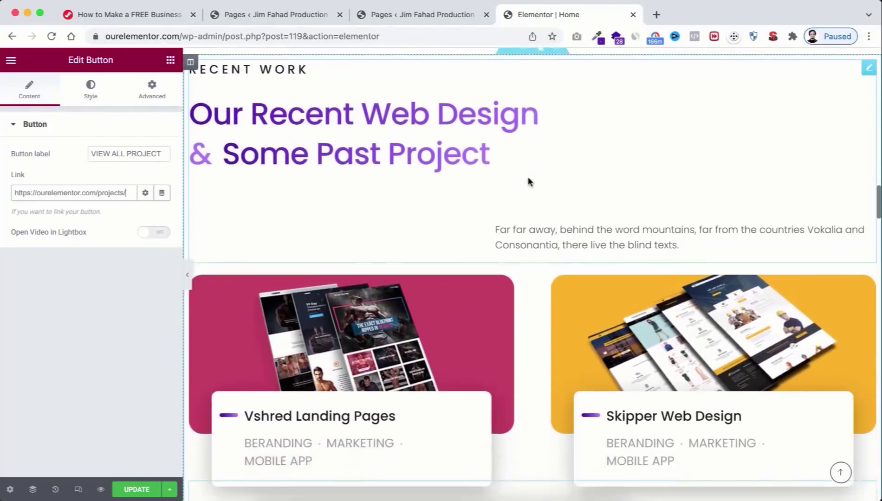
pyautogui.scroll(-3, 514, 201)
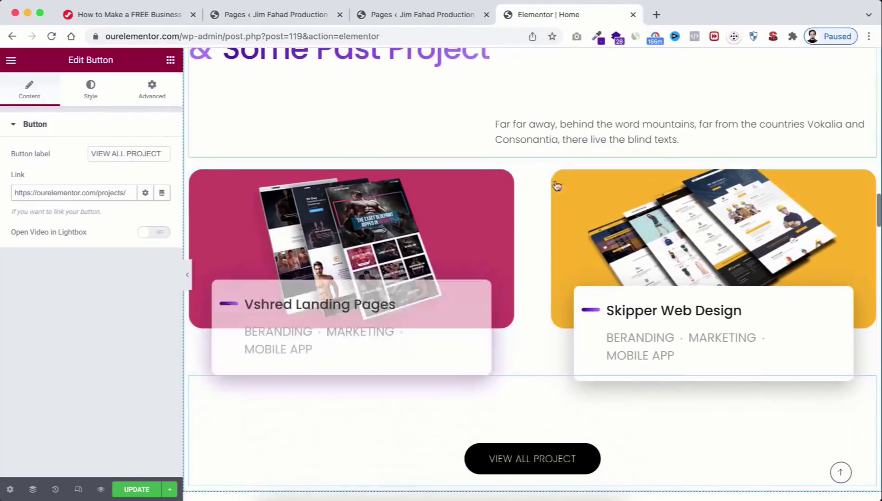
pyautogui.scroll(2, 511, 217)
pyautogui.scroll(-3, 511, 216)
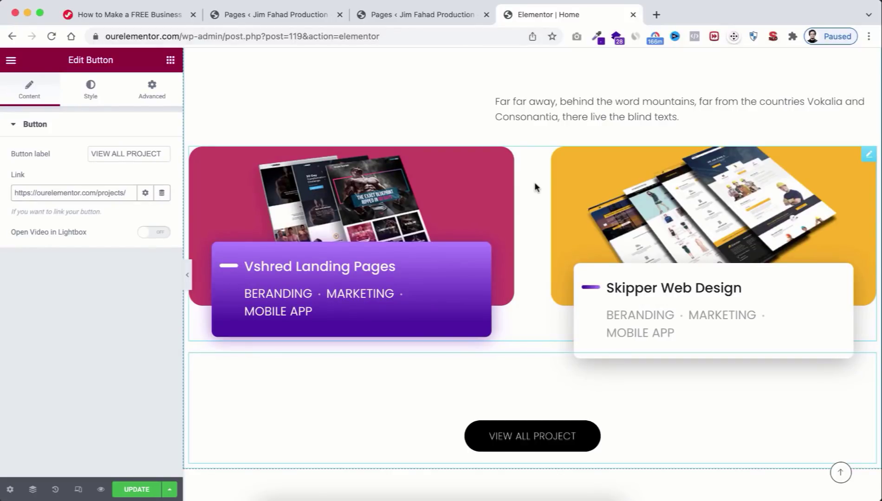
pyautogui.scroll(-1, 535, 184)
pyautogui.scroll(1, 535, 184)
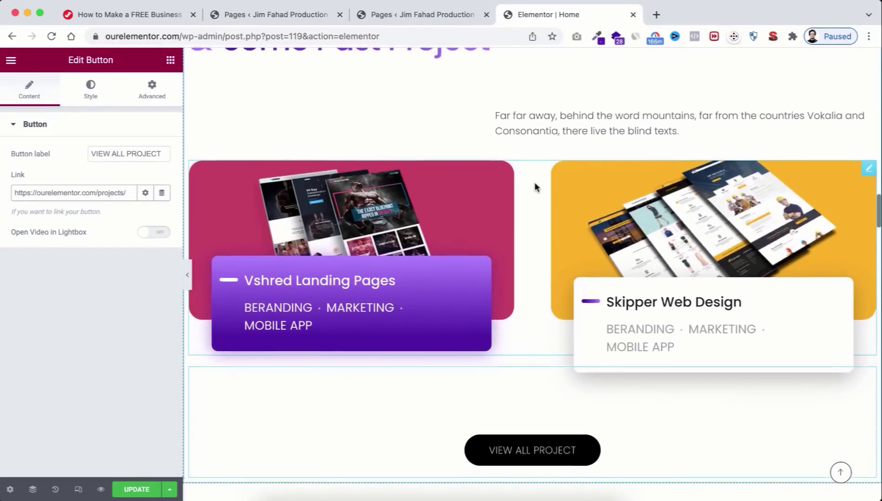
pyautogui.scroll(-1, 534, 185)
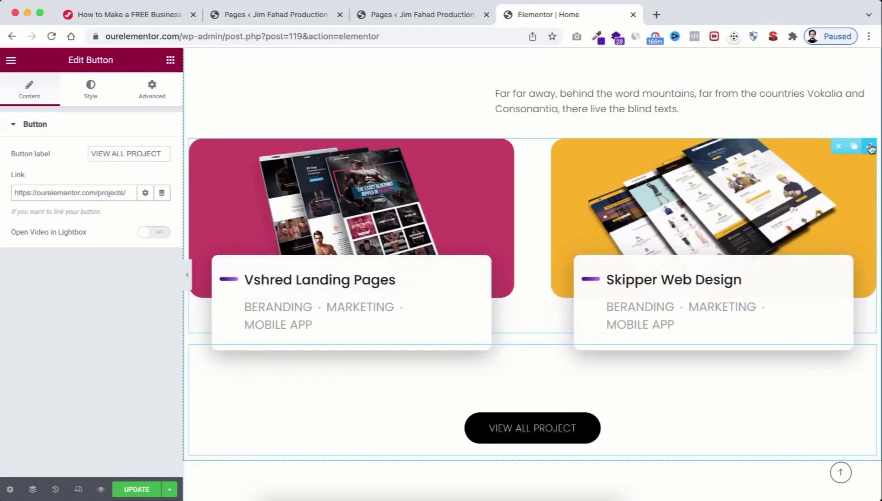
pyautogui.click(869, 148)
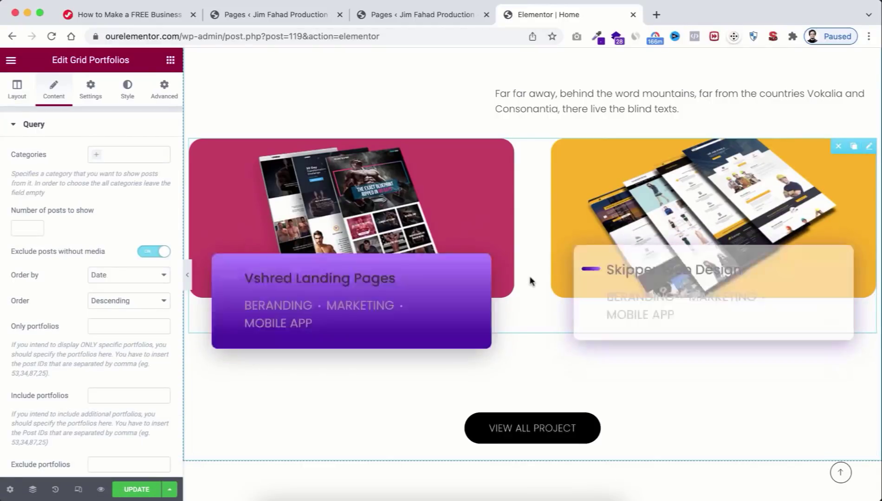
# Clear the Grid Portfolios limit of 4 posts so Vshred Landing Pages and Skipper Web Design show
pyautogui.scroll(2, 529, 281)
pyautogui.scroll(-1, 529, 281)
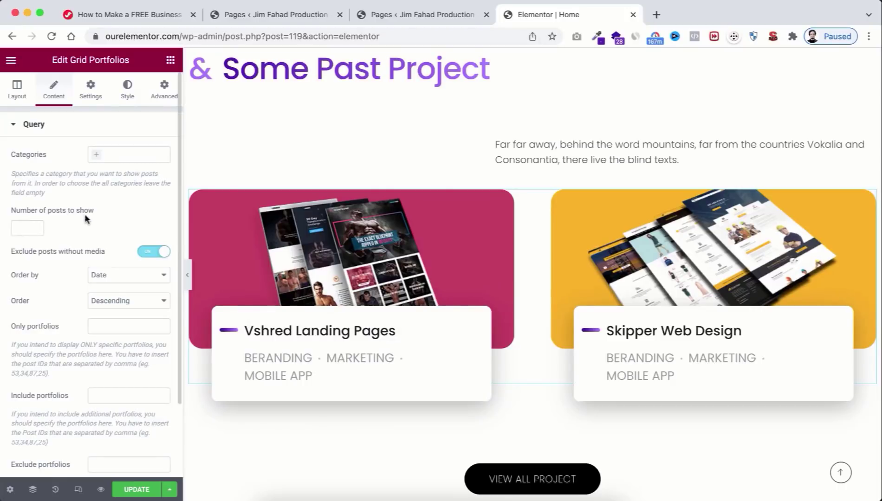
pyautogui.click(17, 228)
pyautogui.press('BackSpace')
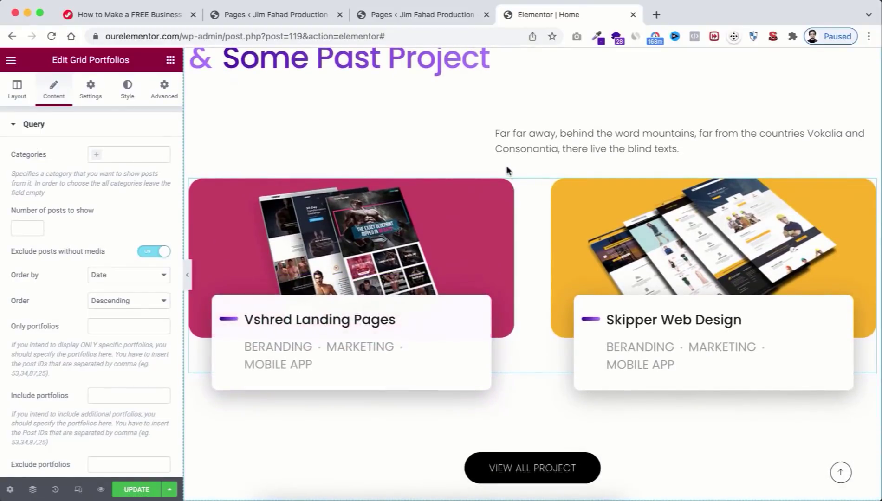
pyautogui.scroll(2, 507, 167)
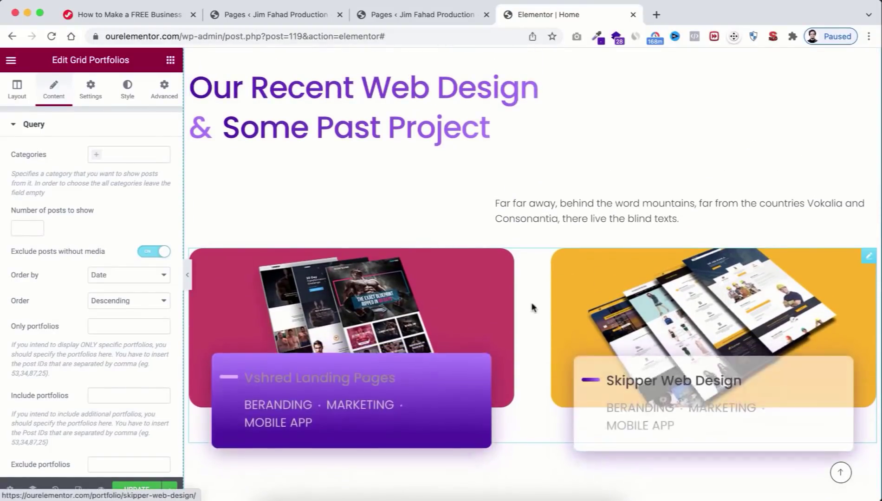
pyautogui.scroll(-5, 532, 307)
pyautogui.scroll(-3, 531, 299)
pyautogui.scroll(2, 531, 278)
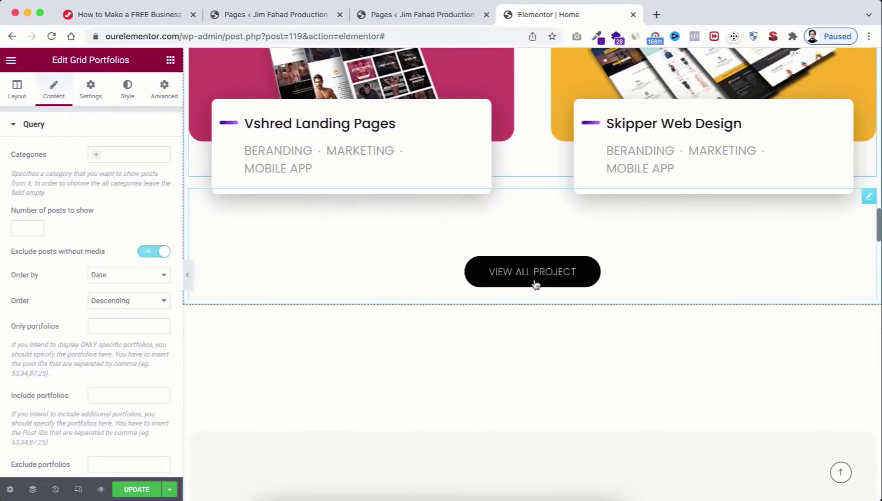
pyautogui.scroll(5, 517, 258)
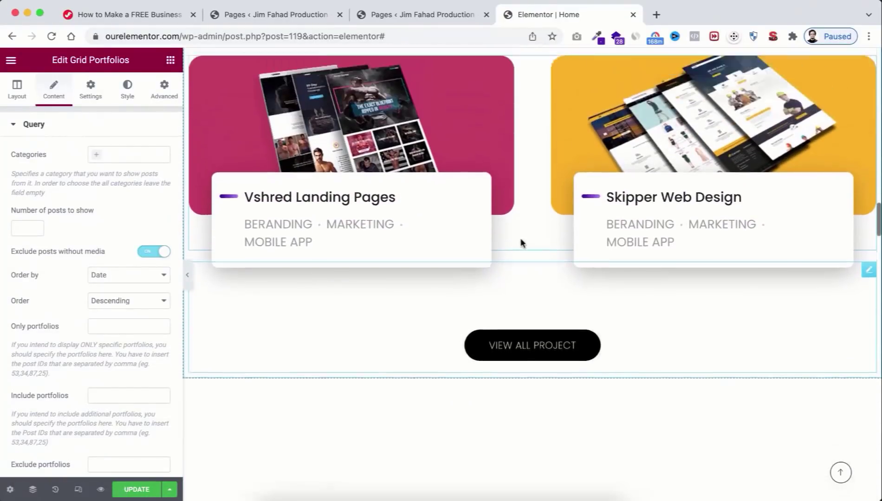
pyautogui.scroll(1, 510, 177)
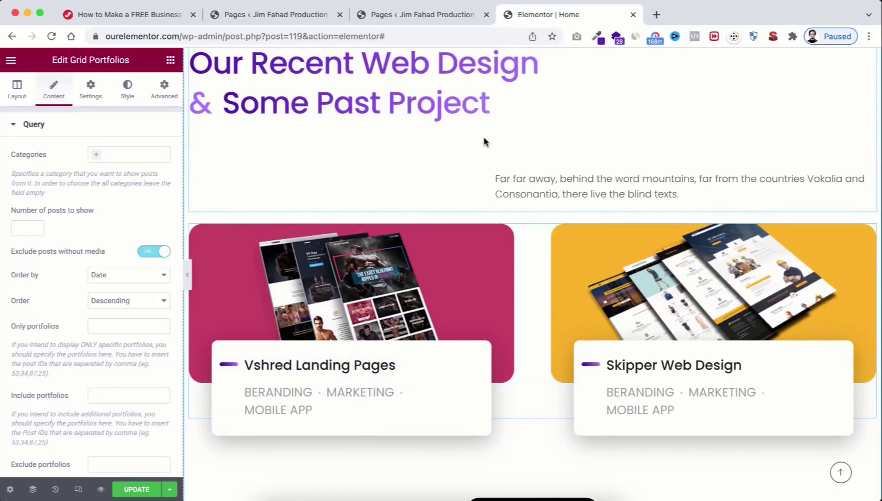
pyautogui.scroll(-10, 539, 352)
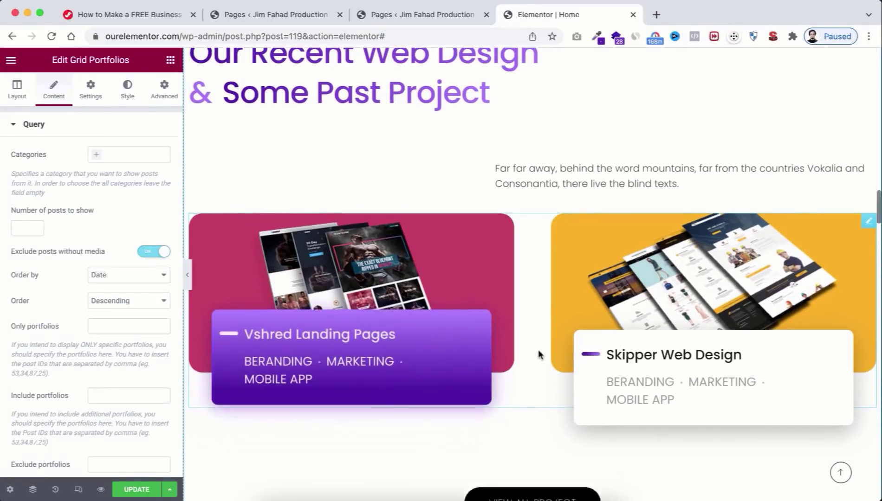
# Link the testimonial section's ABOUT US button to the About page
pyautogui.scroll(-8, 537, 354)
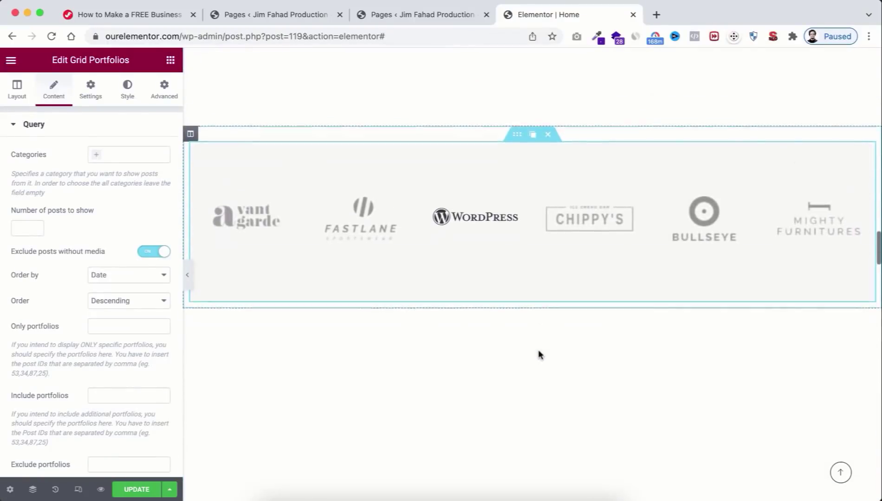
pyautogui.scroll(-6, 538, 349)
pyautogui.scroll(4, 538, 349)
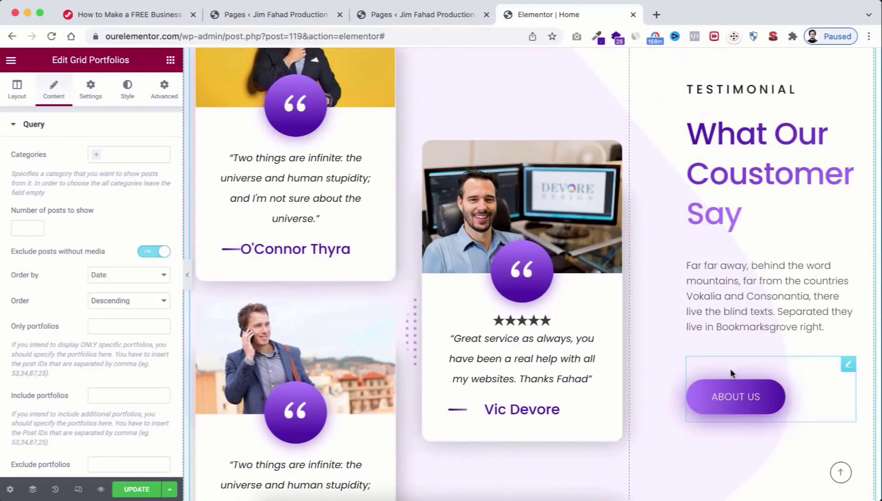
pyautogui.click(728, 401)
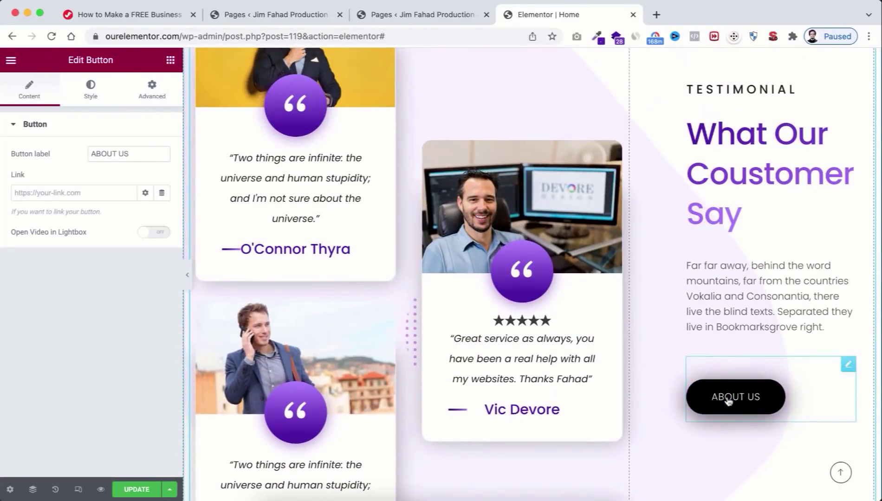
pyautogui.click(74, 193)
pyautogui.write('about')
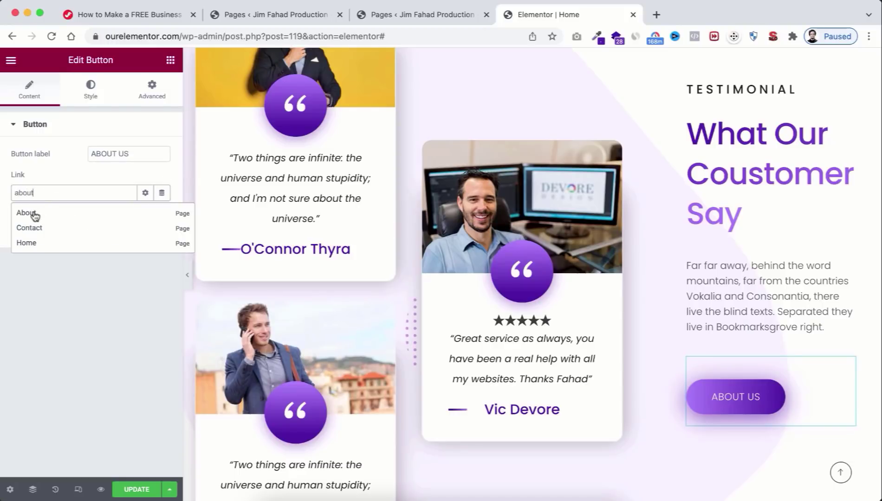
pyautogui.click(74, 213)
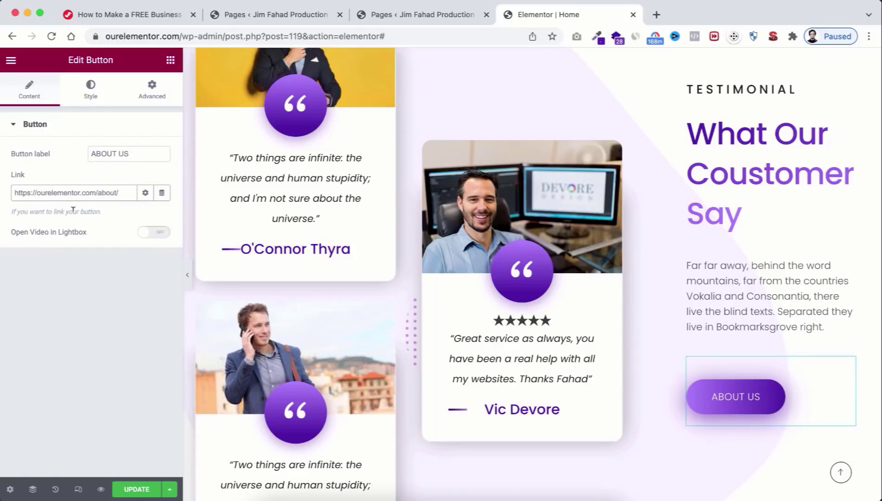
# Scroll to the blog section showing 'Is Phlox Theme Really Good?' and 'British Designer Create Arras'
pyautogui.scroll(-10, 527, 380)
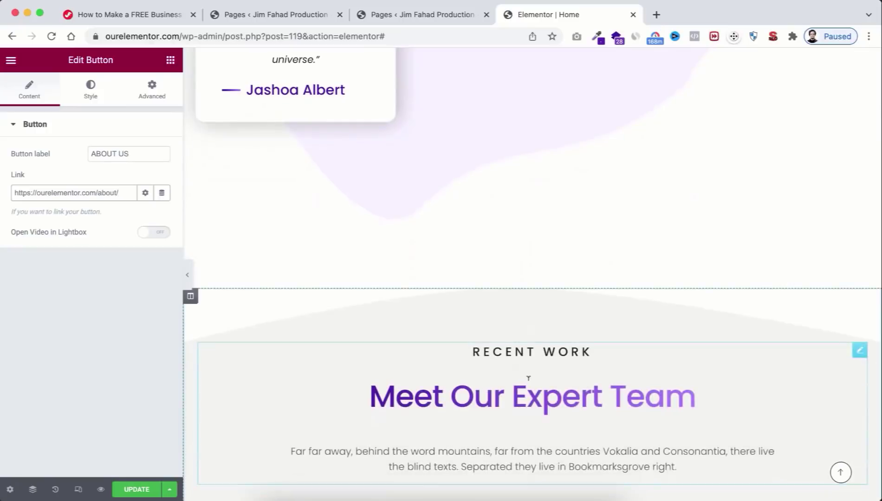
pyautogui.scroll(-10, 528, 379)
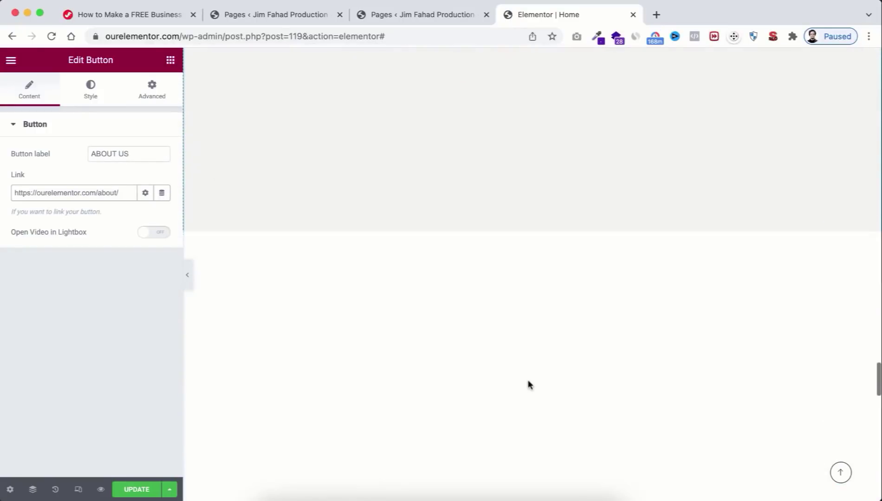
pyautogui.scroll(5, 528, 384)
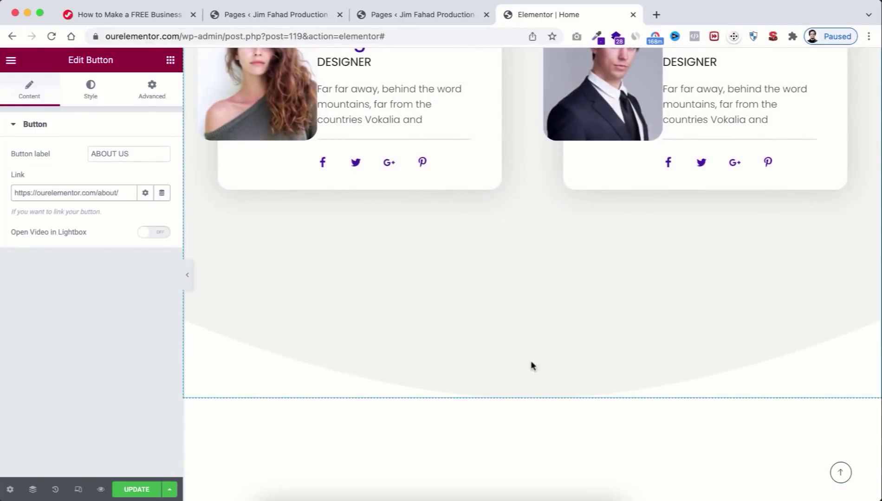
pyautogui.scroll(10, 563, 219)
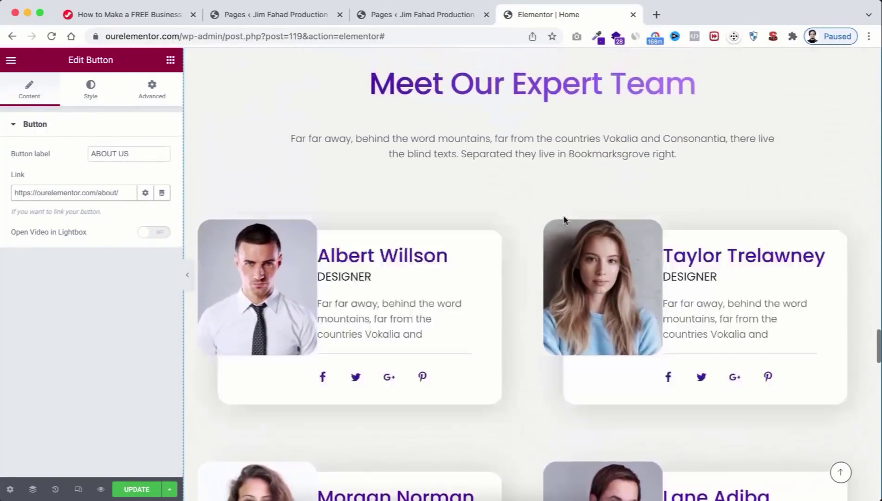
pyautogui.scroll(-1, 565, 220)
pyautogui.scroll(-10, 564, 219)
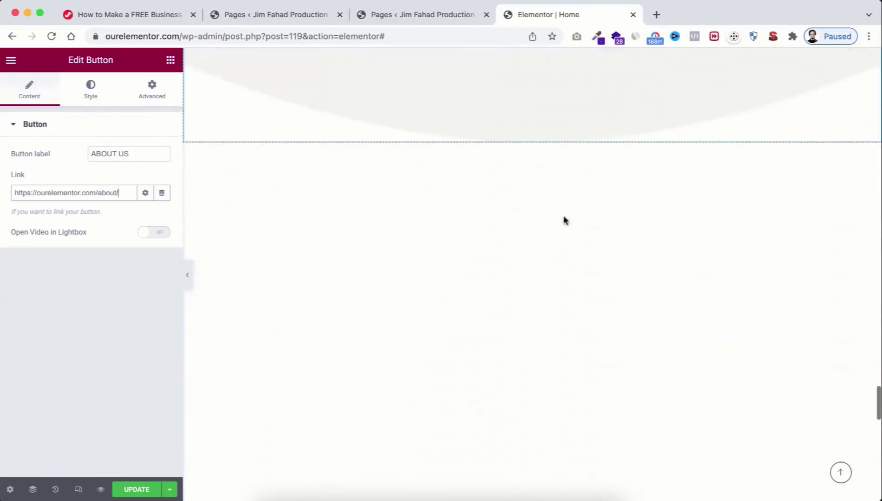
pyautogui.scroll(1, 563, 219)
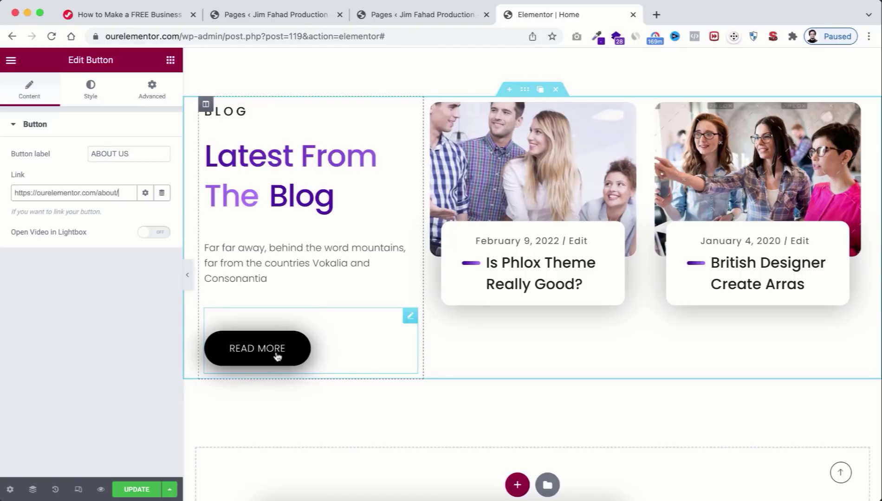
# Link the blog section's READ MORE button to the Blog page
pyautogui.click(276, 354)
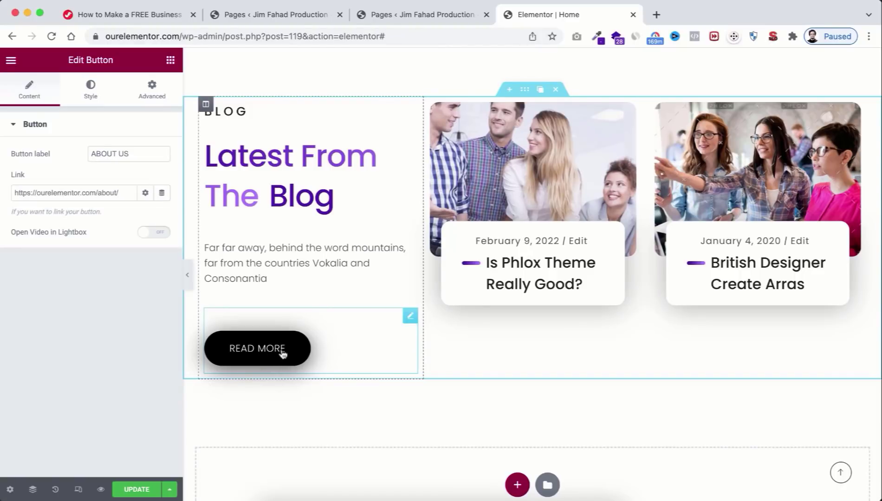
pyautogui.click(104, 192)
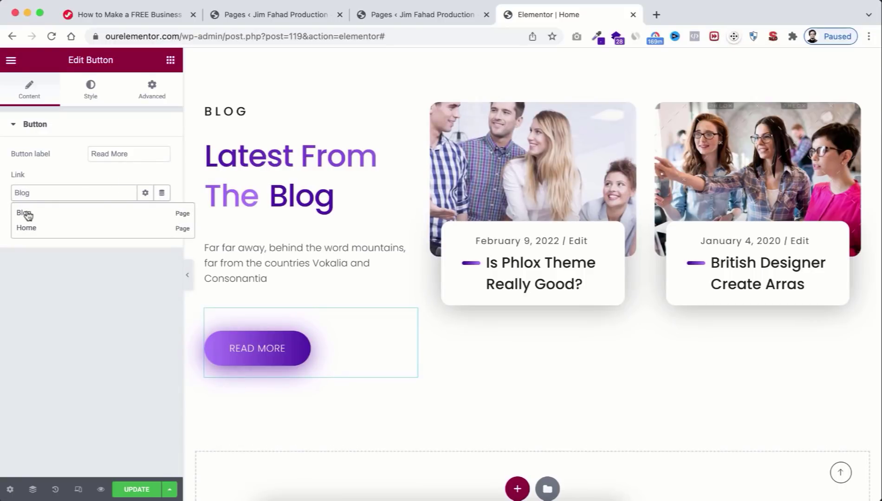
pyautogui.click(24, 213)
# Update the Home page and preview the saved changes in a new tab
pyautogui.scroll(-15, 525, 424)
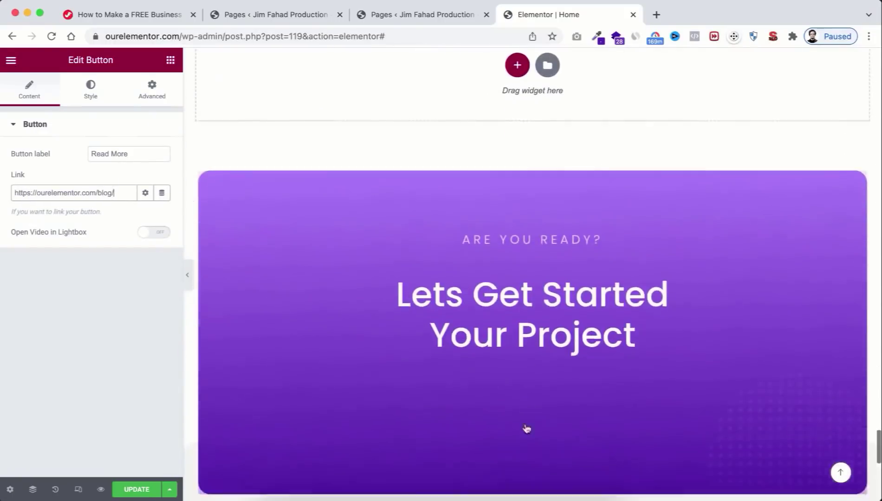
pyautogui.scroll(15, 525, 426)
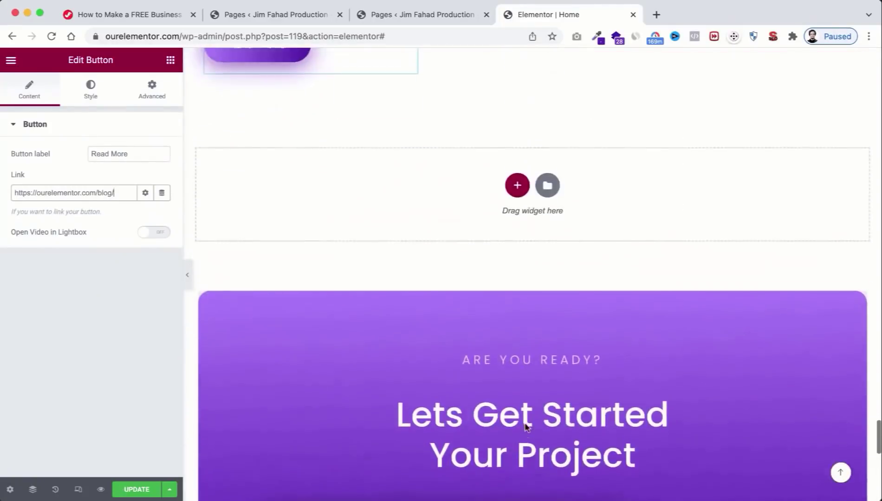
pyautogui.scroll(15, 537, 204)
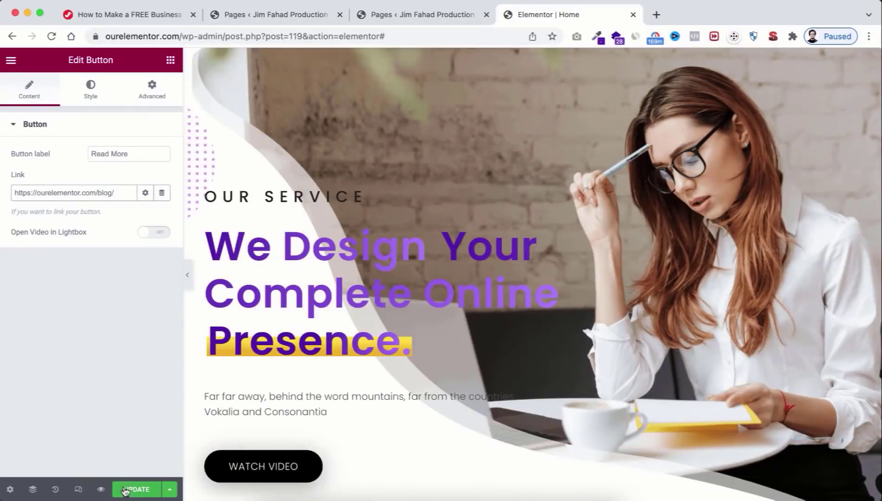
pyautogui.click(125, 490)
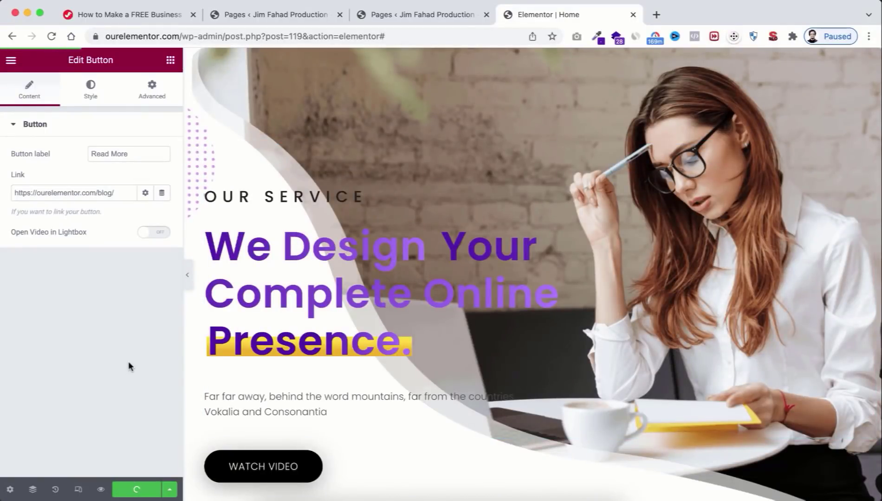
pyautogui.click(101, 489)
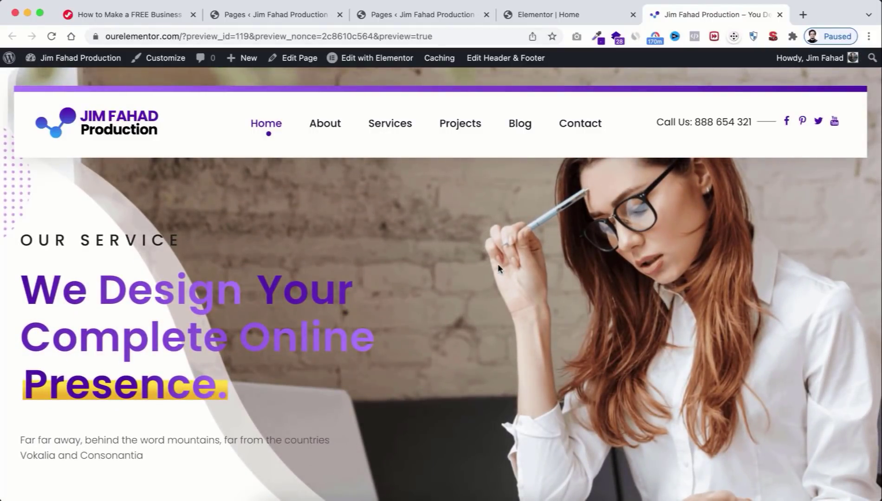
# Scroll through the previewed Home page, then narrow the browser window to tablet width
pyautogui.scroll(-6, 475, 344)
pyautogui.scroll(-5, 475, 344)
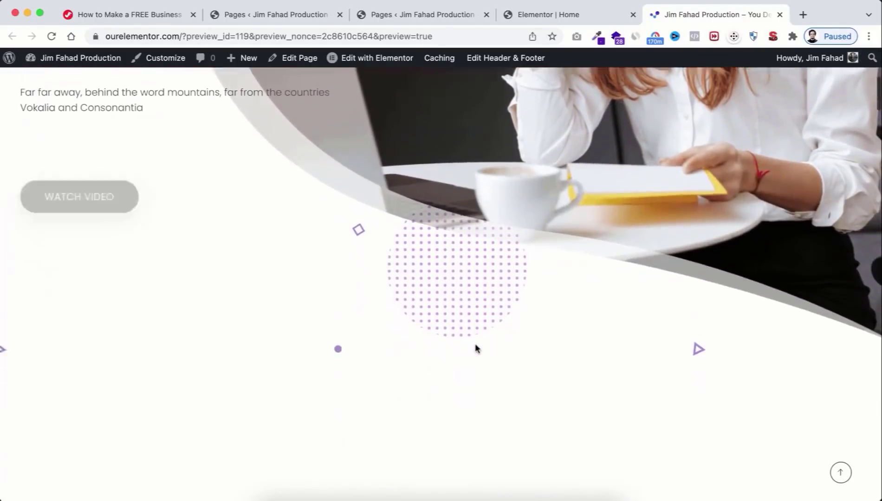
pyautogui.scroll(-20, 475, 344)
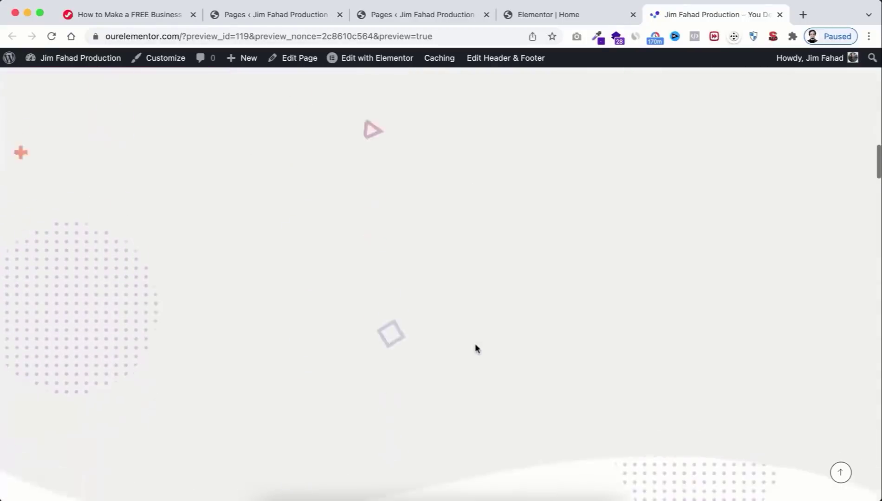
pyautogui.scroll(-15, 475, 346)
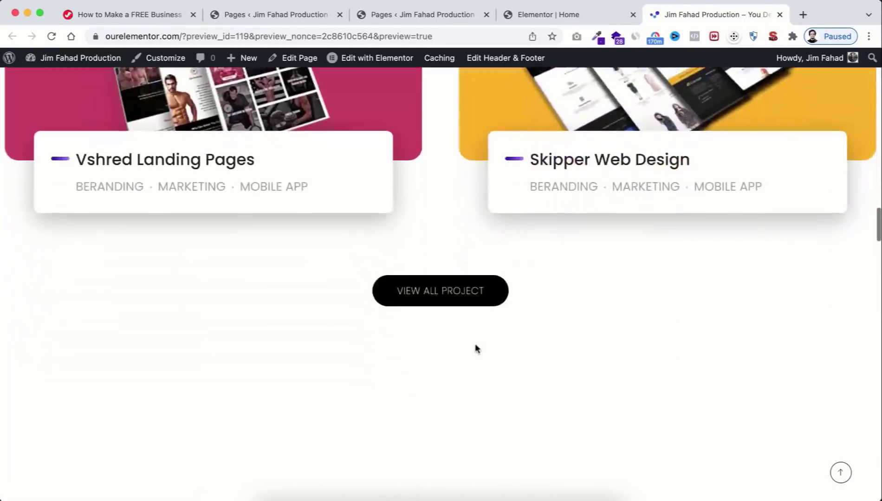
pyautogui.scroll(-15, 474, 346)
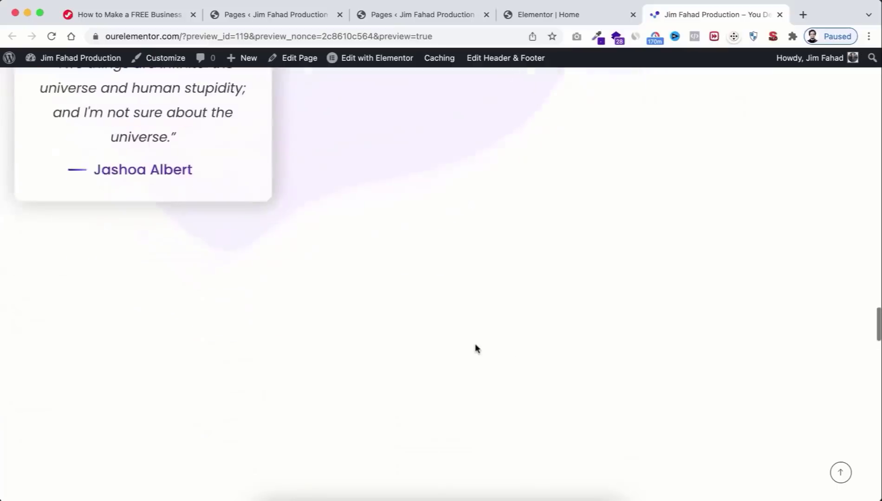
pyautogui.scroll(-7, 474, 344)
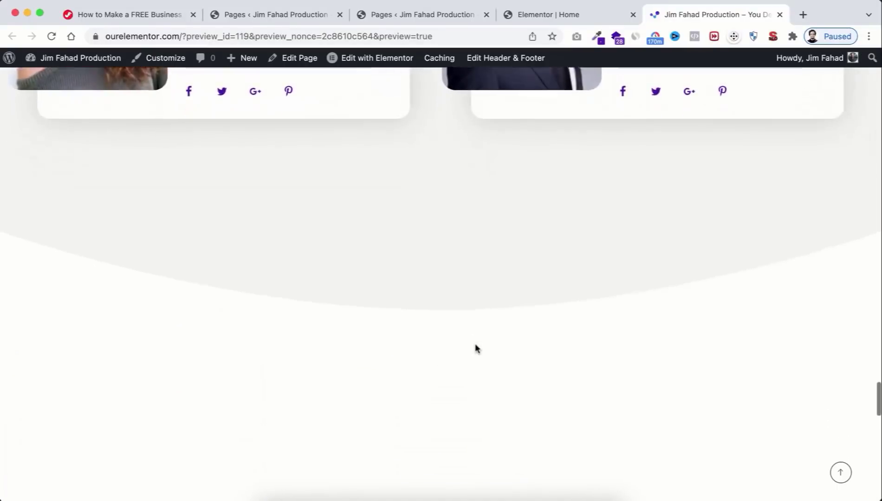
pyautogui.scroll(4, 476, 348)
pyautogui.scroll(20, 475, 348)
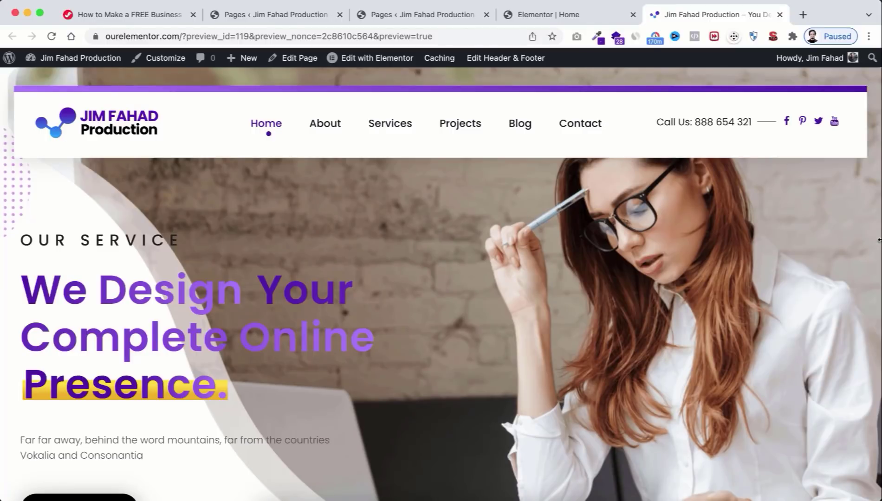
pyautogui.moveTo(879, 240); pyautogui.dragTo(555, 264)
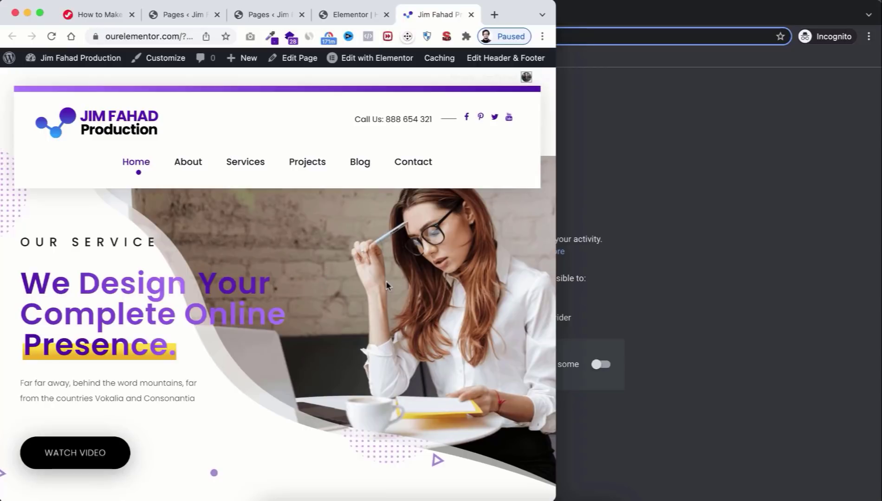
# Review the footer, then shrink the window to phone width so the menu collapses
pyautogui.scroll(-15, 374, 400)
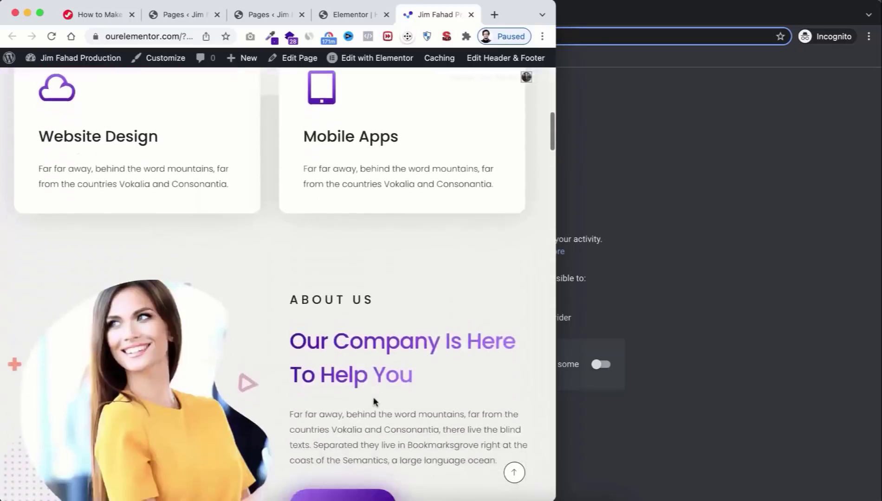
pyautogui.scroll(-10, 374, 400)
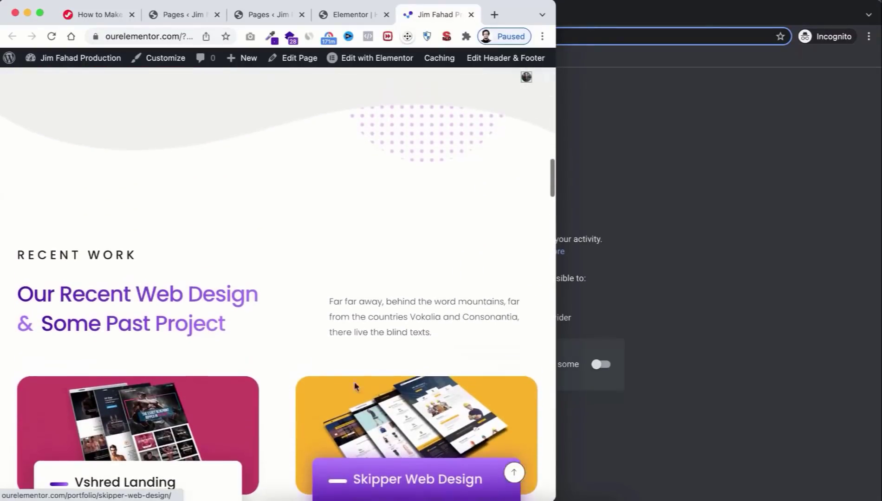
pyautogui.scroll(3, 324, 265)
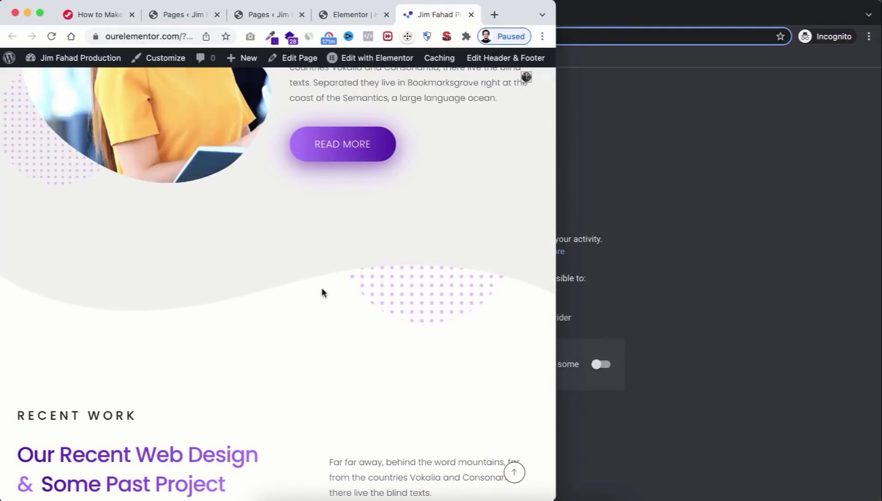
pyautogui.scroll(-15, 321, 309)
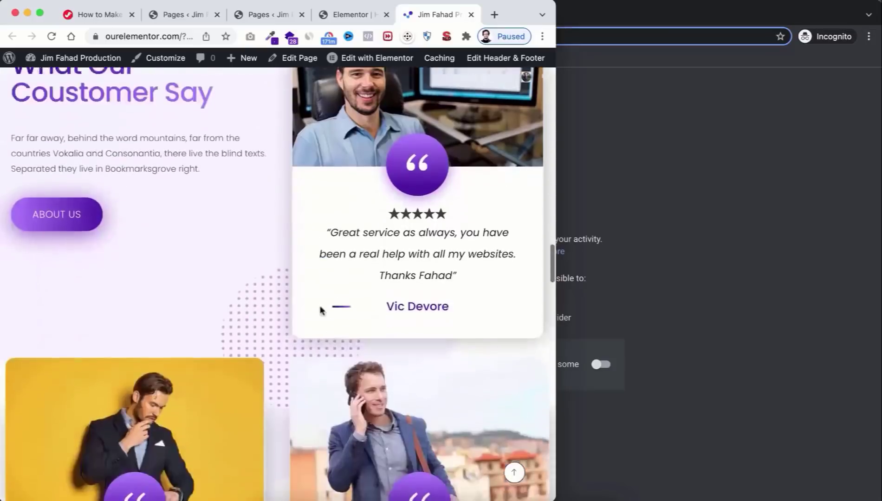
pyautogui.scroll(-15, 321, 311)
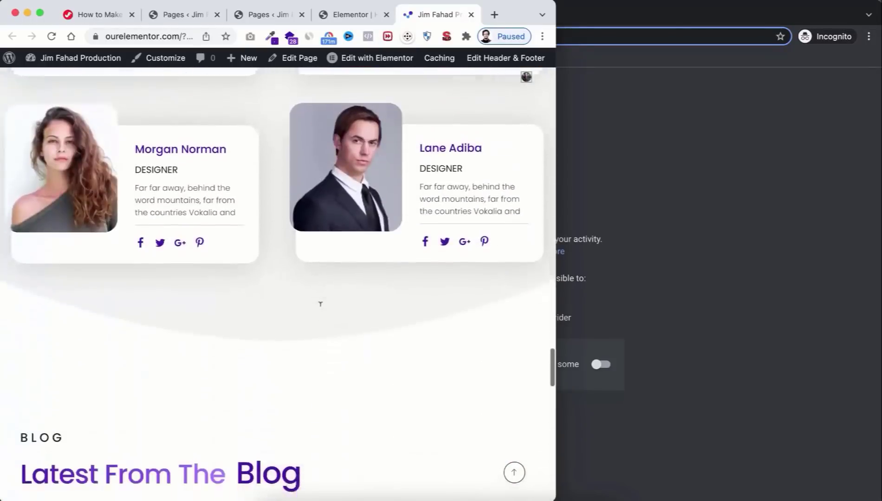
pyautogui.scroll(-15, 320, 303)
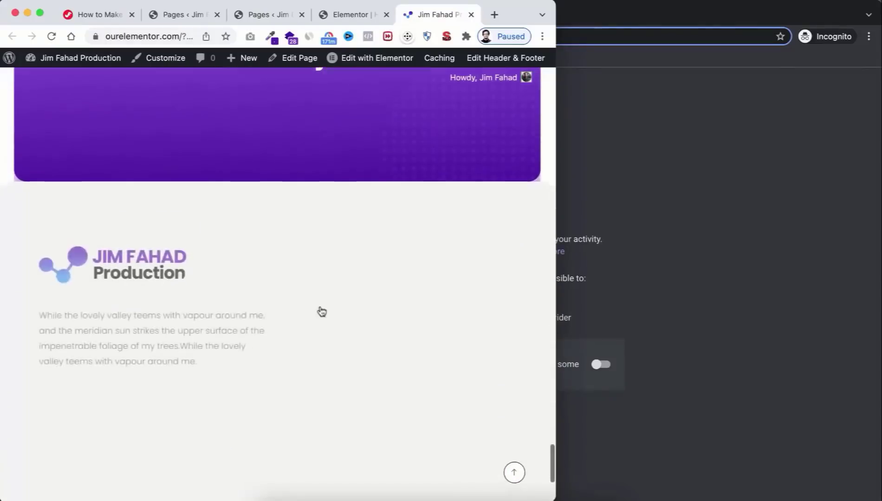
pyautogui.scroll(-5, 320, 310)
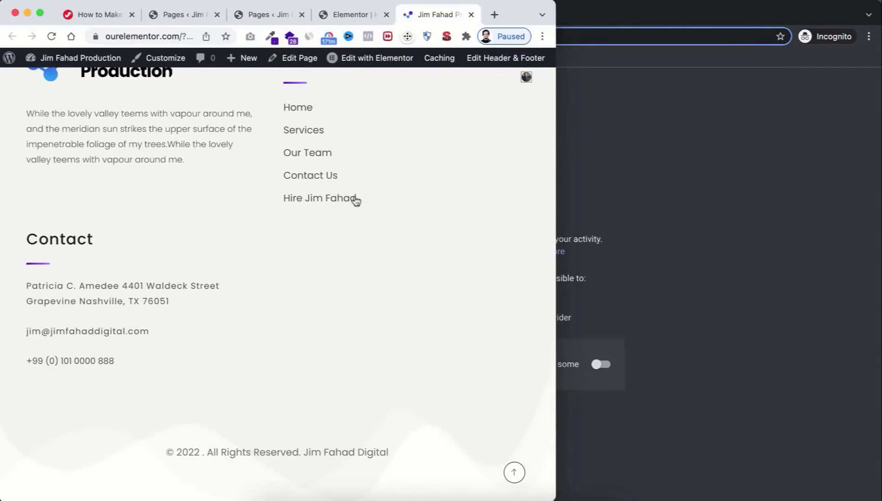
pyautogui.scroll(20, 356, 200)
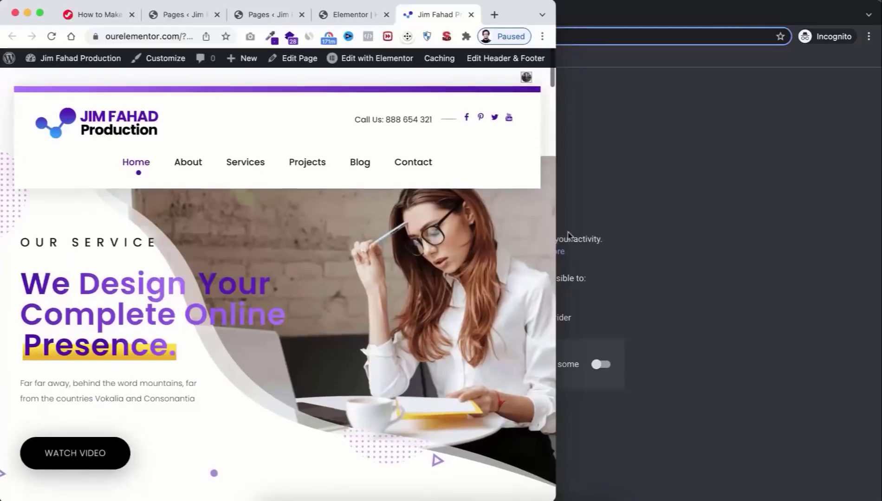
pyautogui.moveTo(474, 244); pyautogui.dragTo(306, 262)
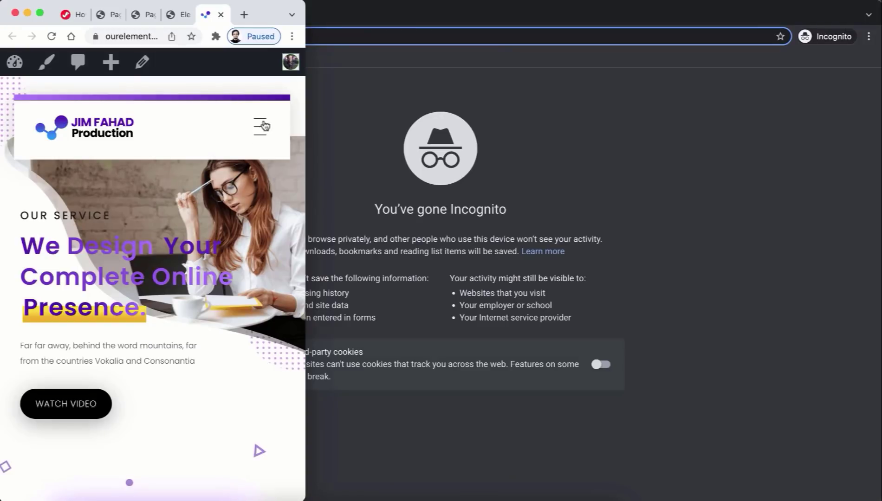
pyautogui.click(264, 130)
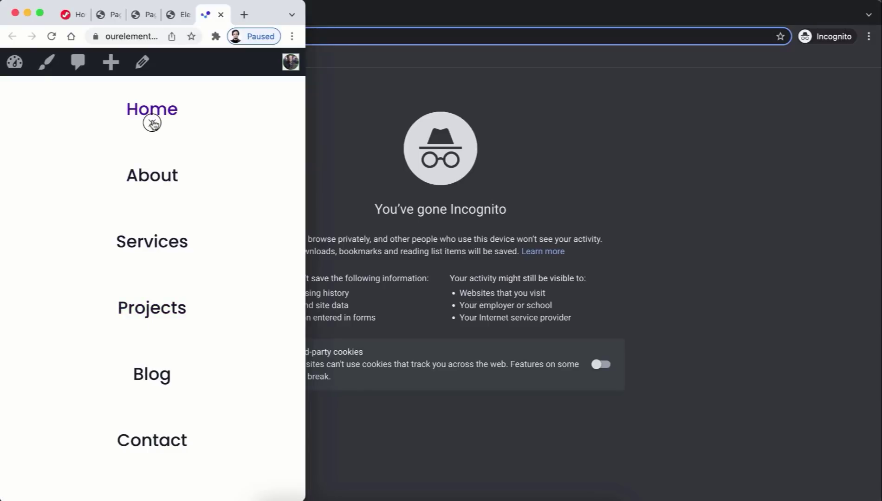
pyautogui.click(153, 122)
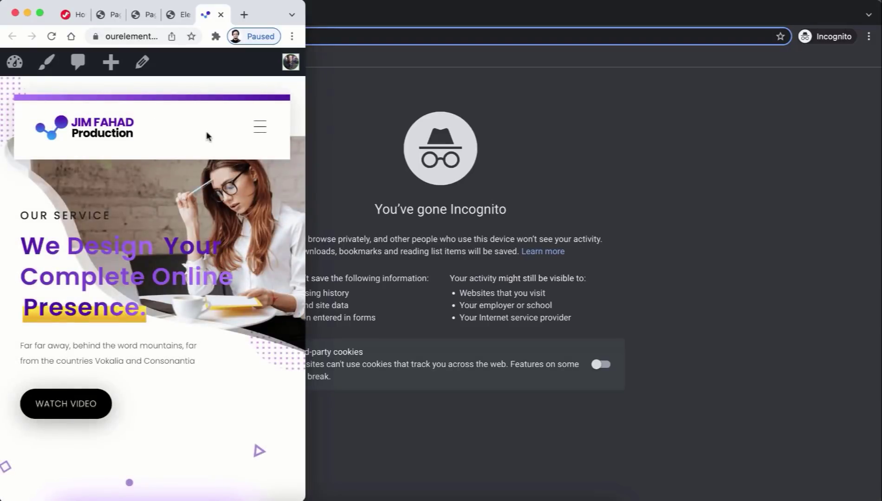
pyautogui.scroll(-10, 214, 396)
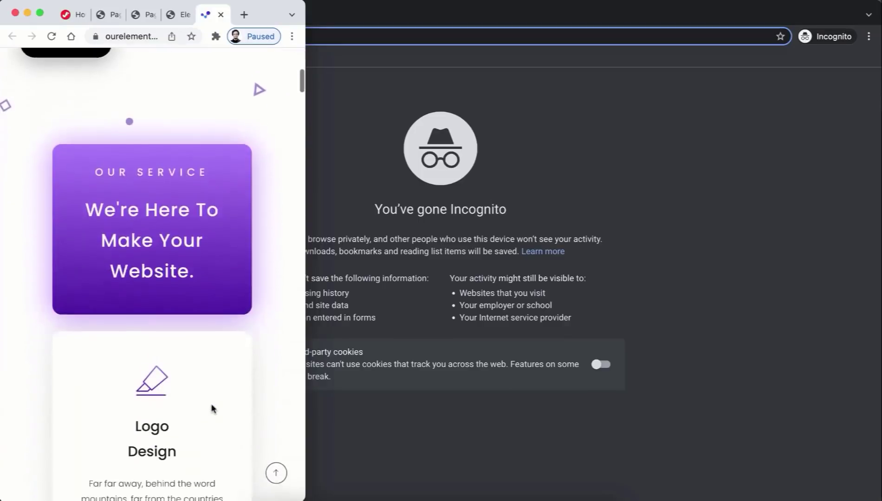
pyautogui.scroll(-15, 211, 408)
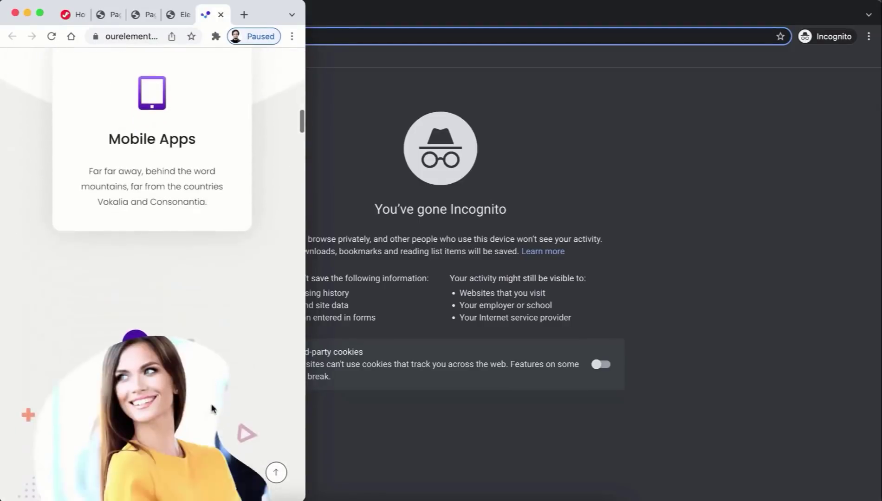
pyautogui.scroll(-15, 211, 409)
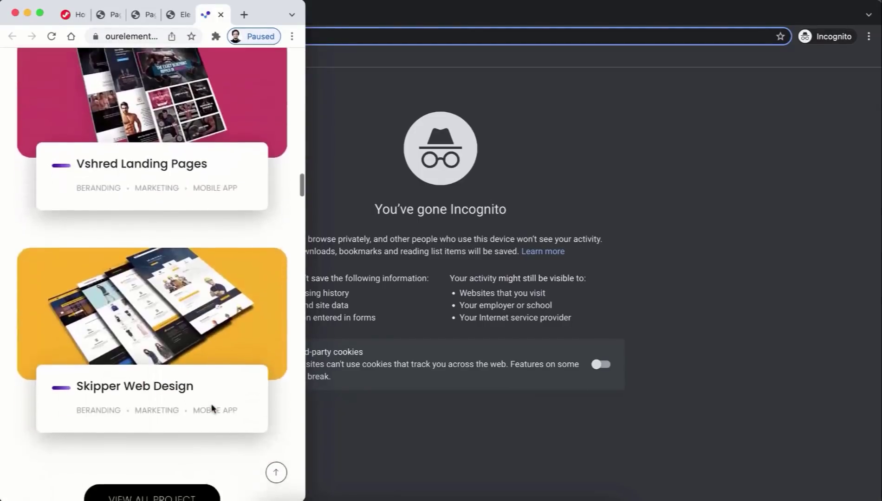
pyautogui.scroll(-15, 211, 409)
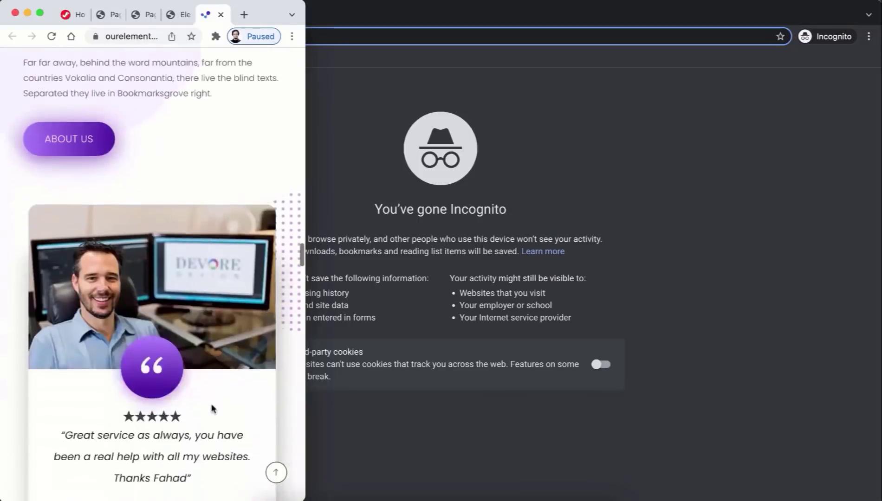
pyautogui.scroll(-15, 211, 409)
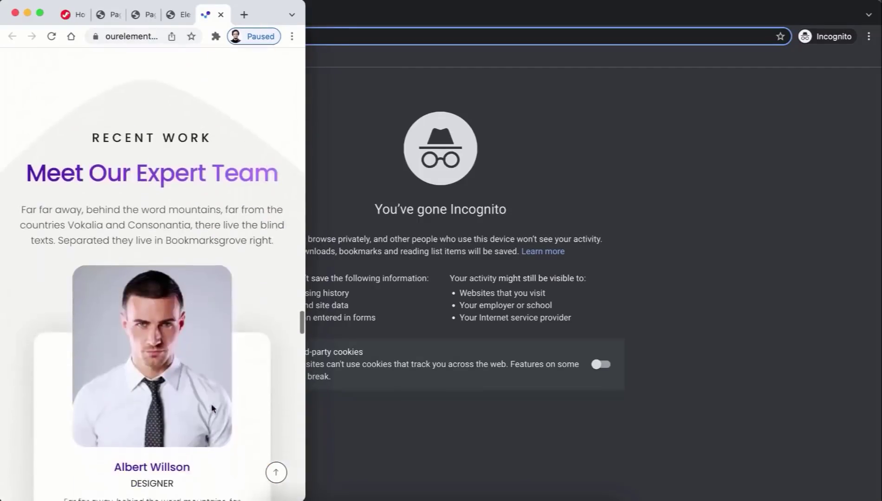
pyautogui.scroll(-8, 211, 409)
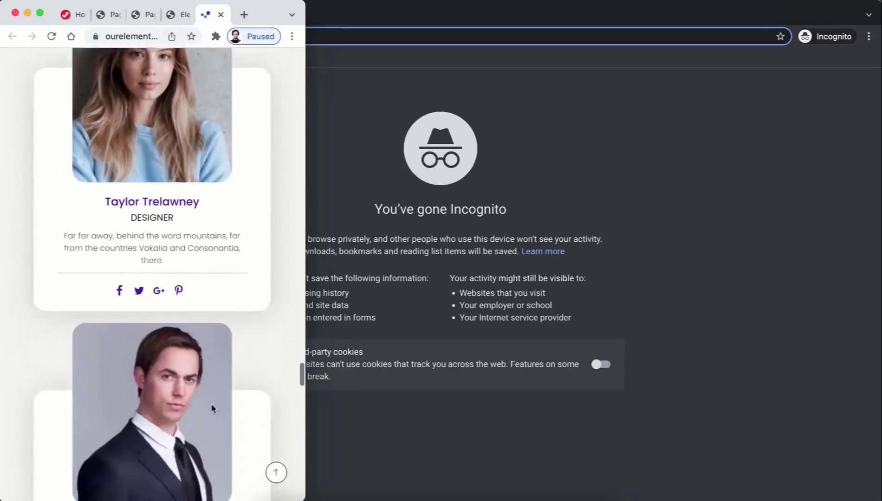
pyautogui.scroll(-6, 211, 409)
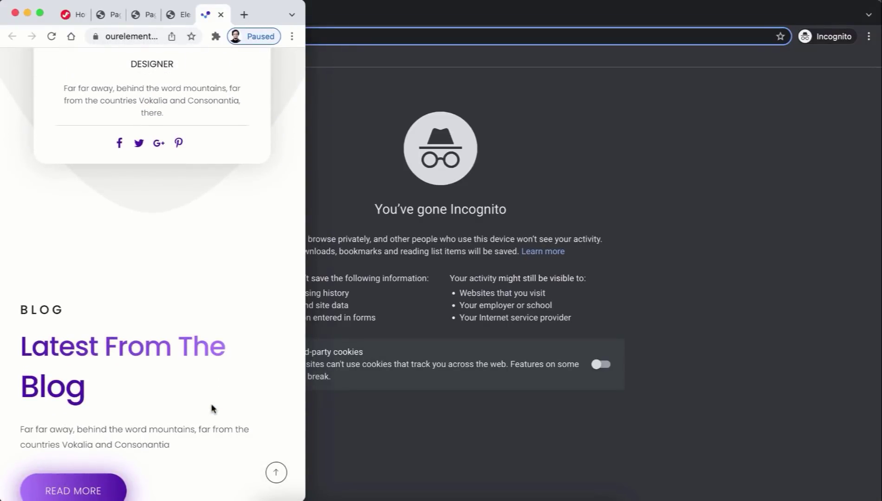
pyautogui.scroll(-8, 211, 409)
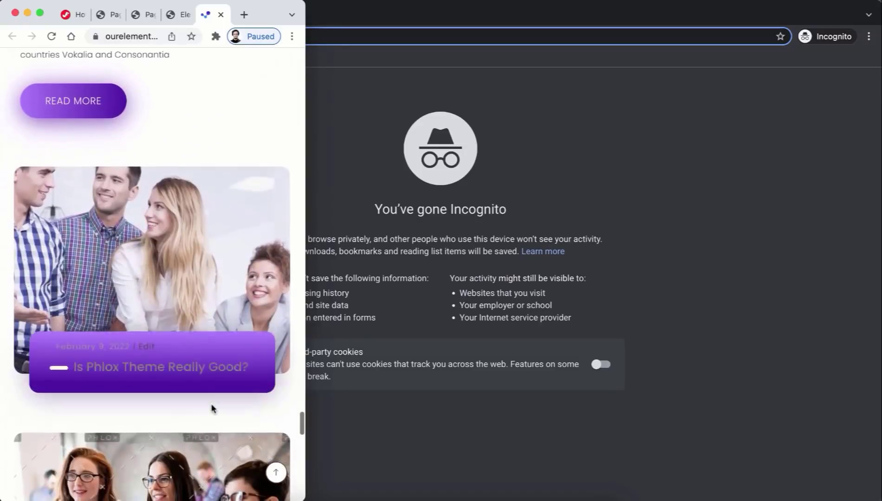
pyautogui.scroll(-10, 211, 409)
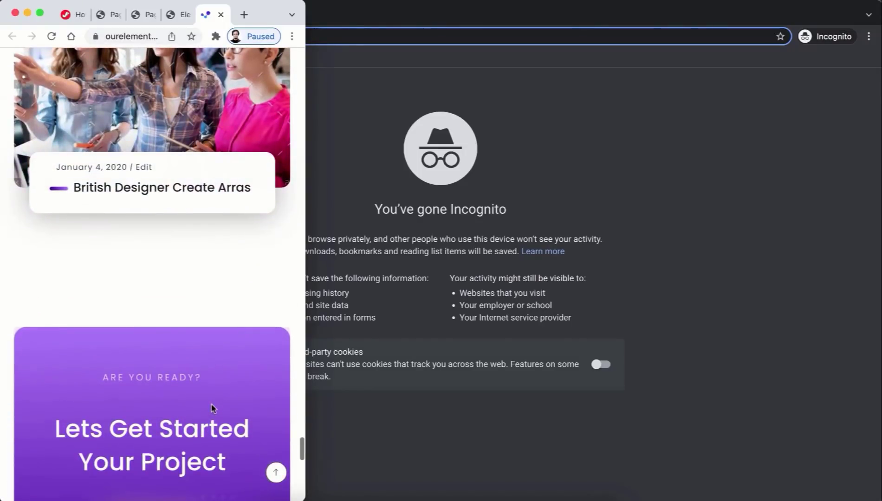
pyautogui.scroll(-10, 211, 409)
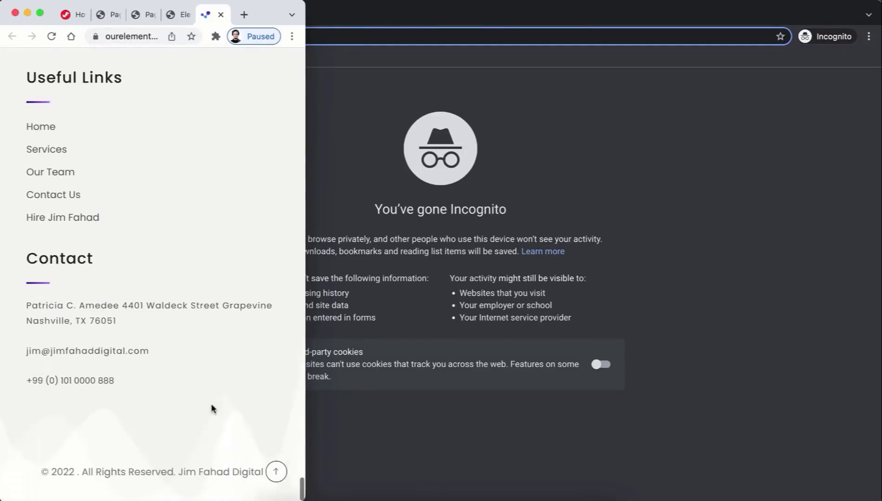
pyautogui.scroll(15, 211, 408)
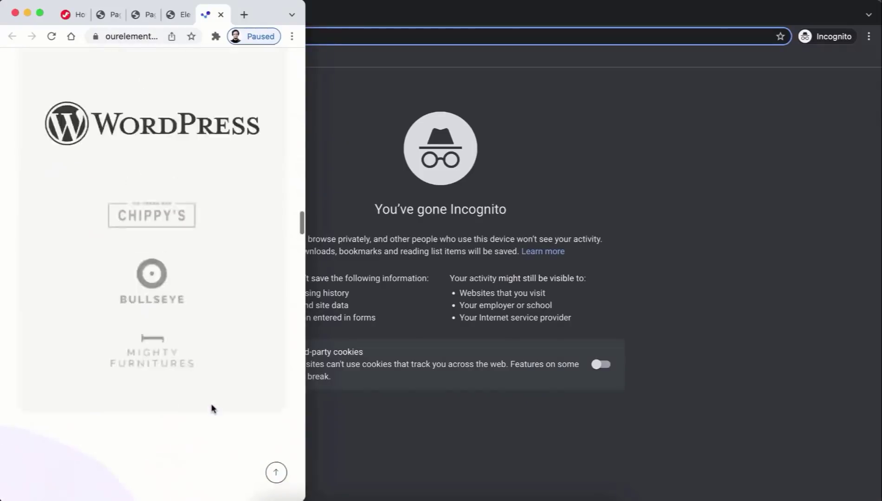
pyautogui.click(277, 474)
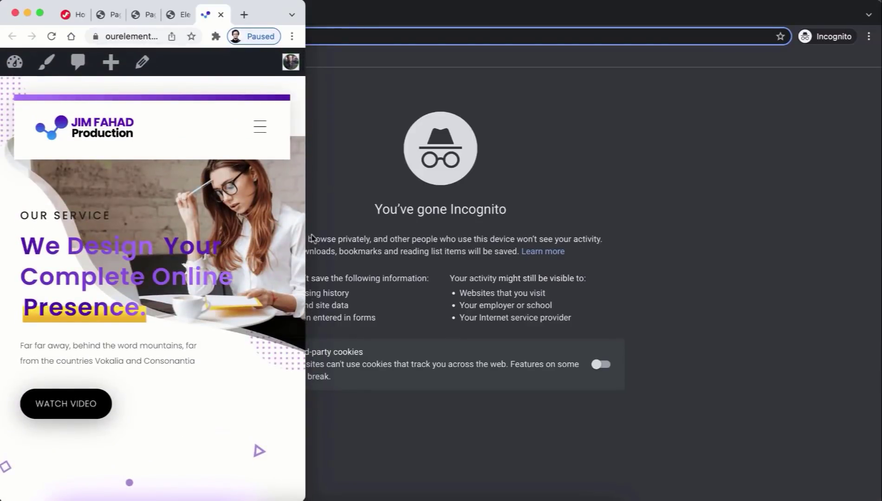
# Restore the preview to full desktop width, return to the top, and open the About page
pyautogui.moveTo(305, 231); pyautogui.dragTo(878, 261)
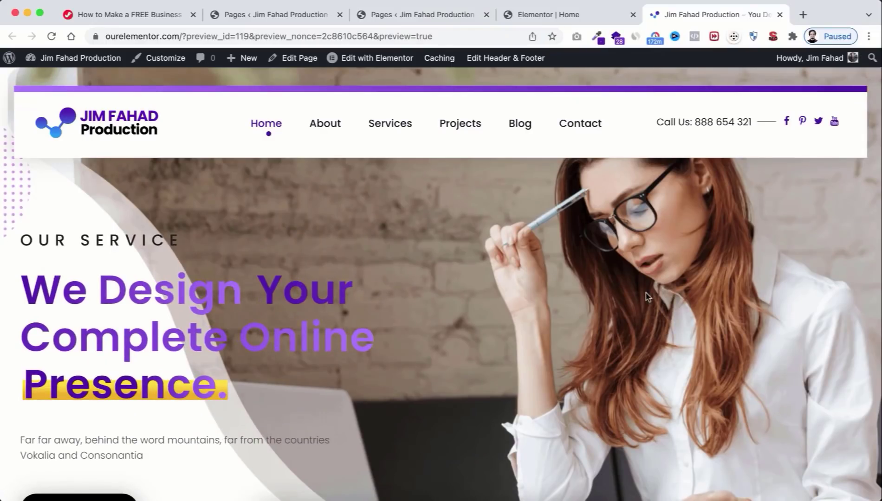
pyautogui.scroll(-20, 586, 365)
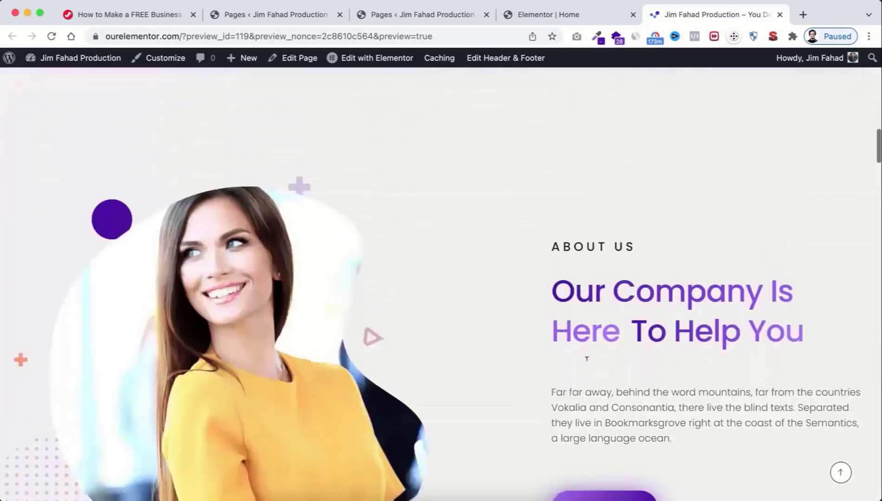
pyautogui.scroll(-20, 586, 362)
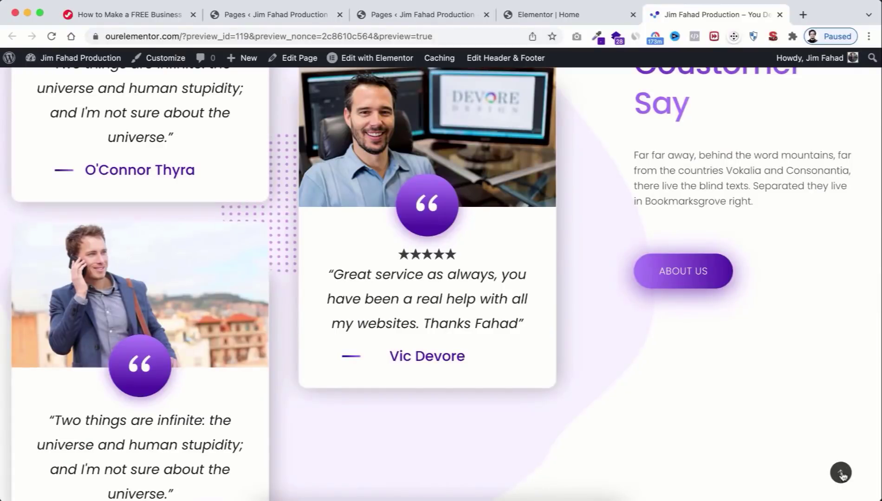
pyautogui.click(841, 474)
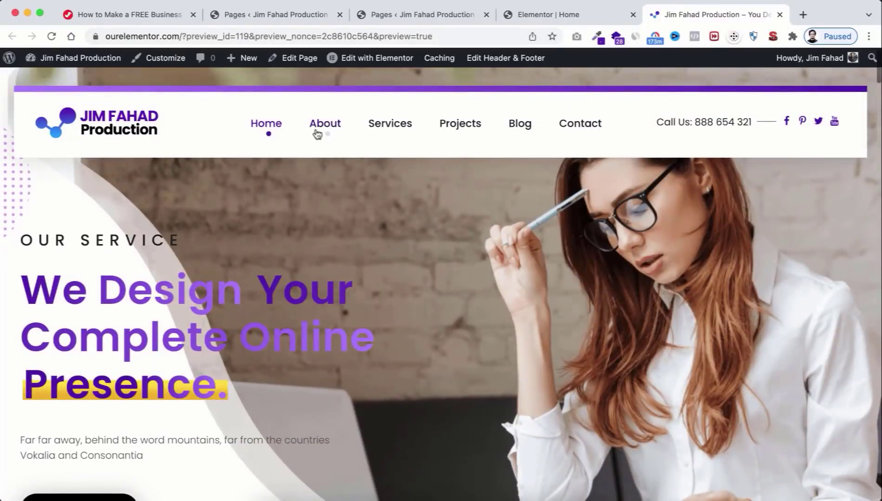
pyautogui.click(317, 133)
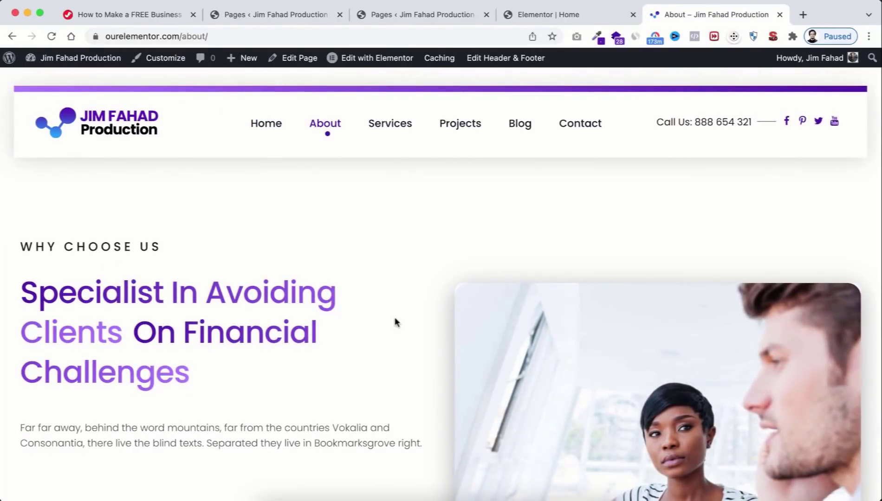
pyautogui.scroll(-8, 396, 322)
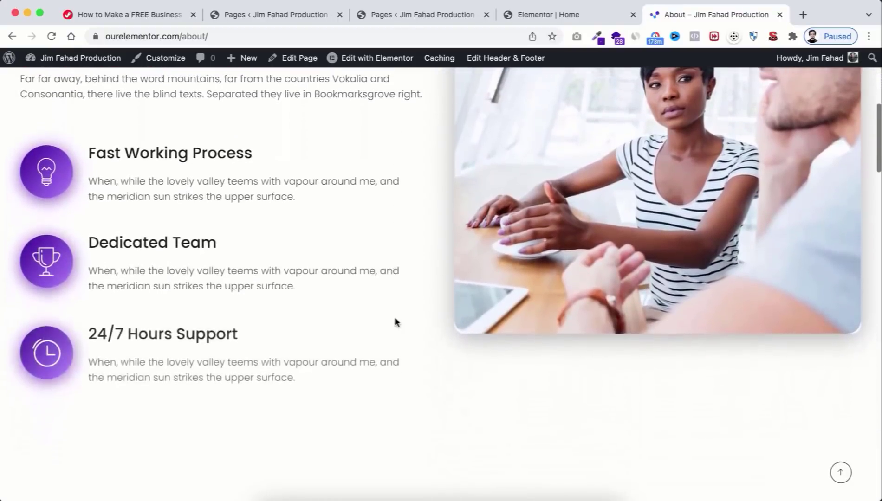
pyautogui.scroll(1, 395, 322)
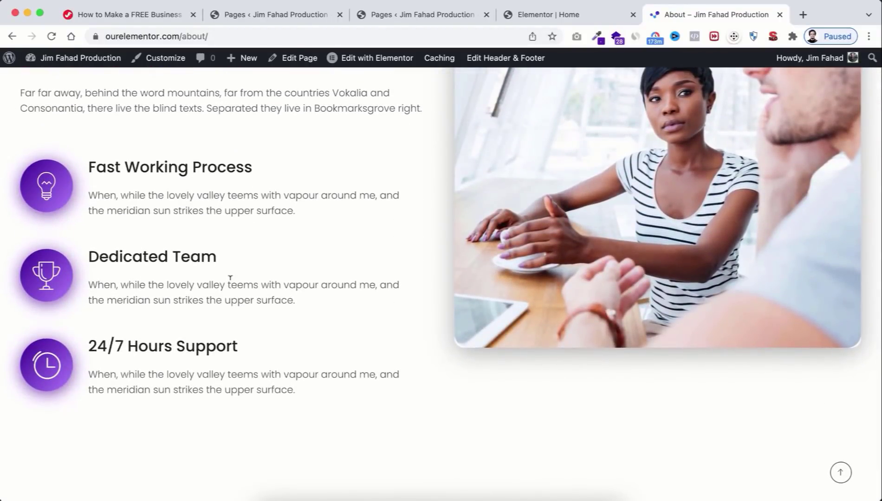
pyautogui.scroll(-10, 342, 364)
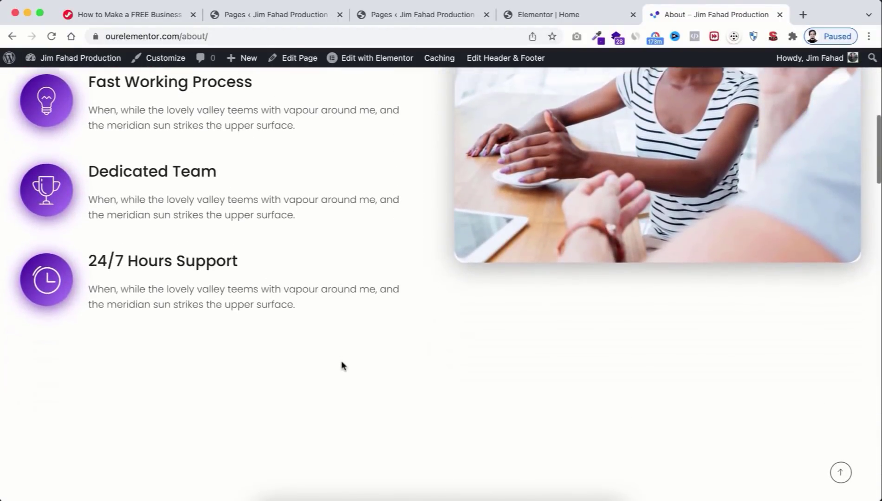
pyautogui.scroll(1, 341, 365)
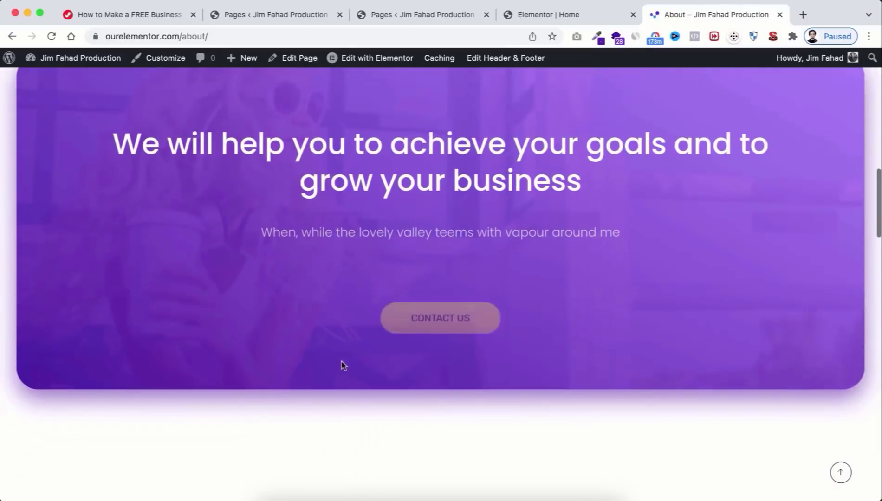
pyautogui.scroll(-1, 341, 365)
pyautogui.scroll(1, 342, 365)
pyautogui.scroll(-8, 341, 365)
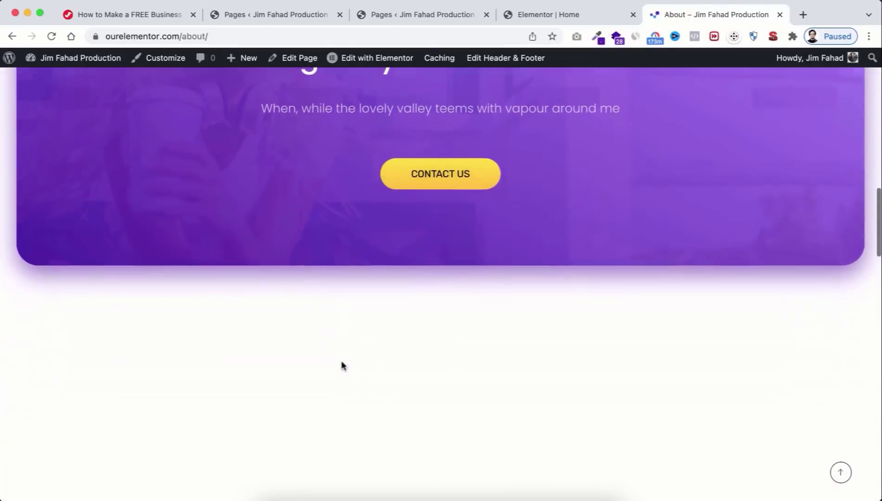
pyautogui.scroll(-6, 341, 366)
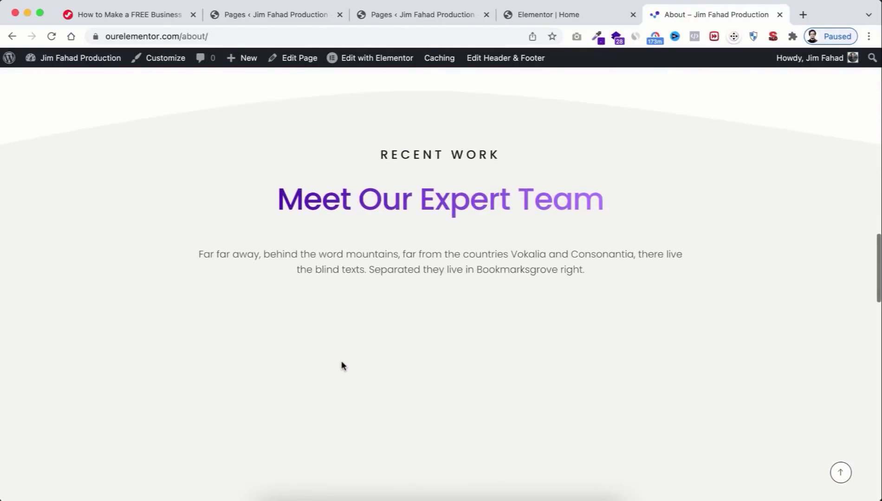
pyautogui.scroll(-8, 341, 365)
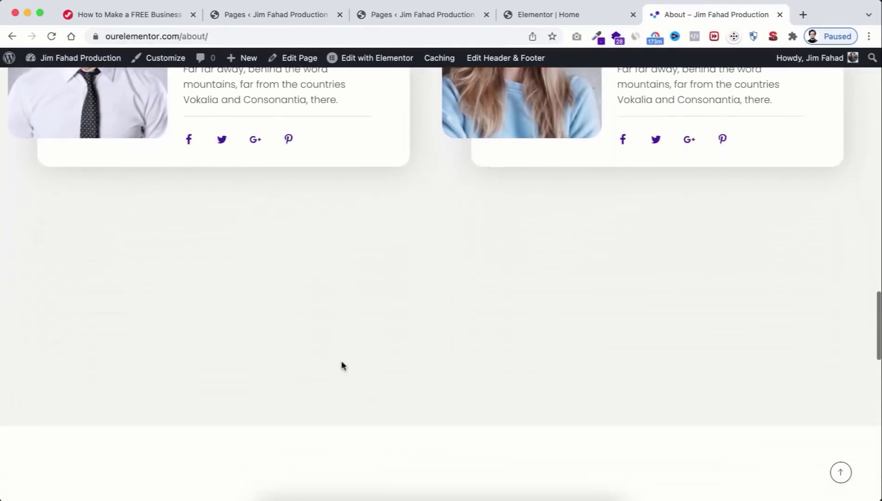
pyautogui.scroll(-2, 341, 366)
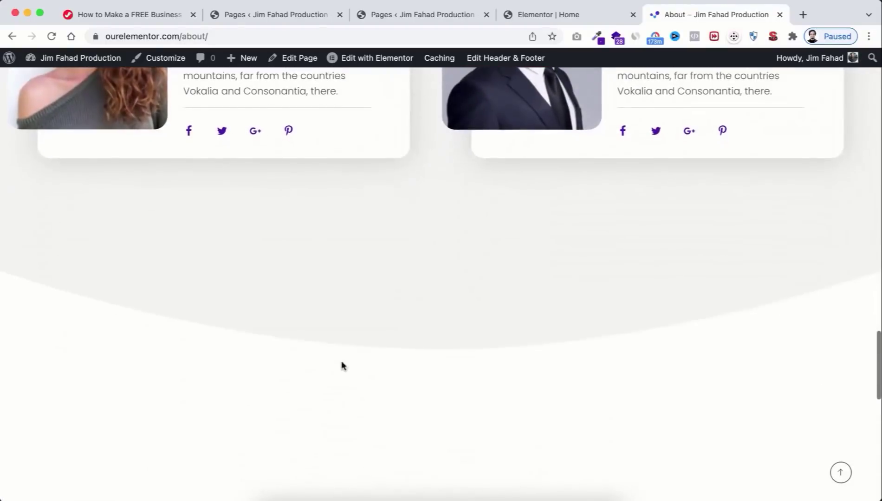
pyautogui.scroll(-4, 341, 365)
pyautogui.scroll(-5, 342, 366)
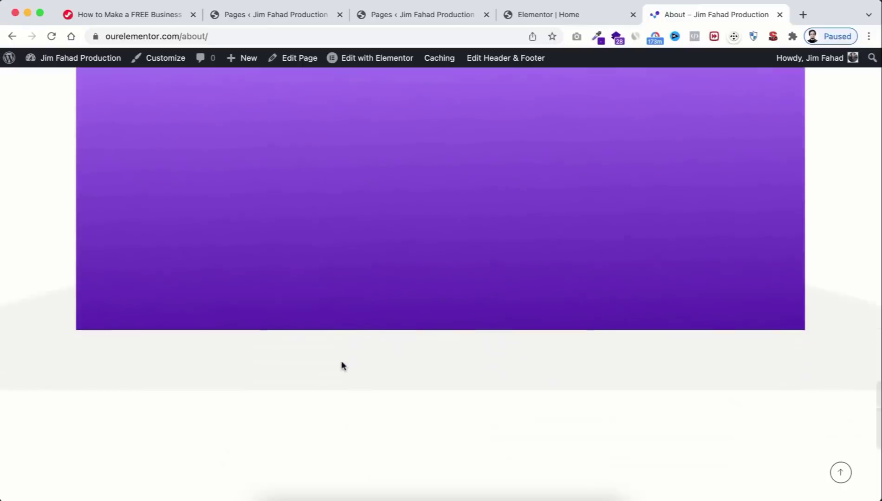
pyautogui.scroll(2, 342, 366)
pyautogui.scroll(3, 343, 366)
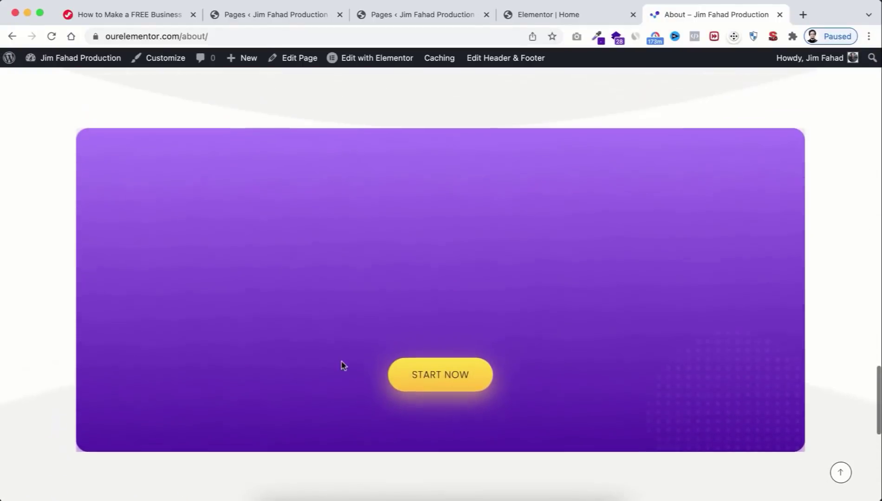
pyautogui.click(841, 474)
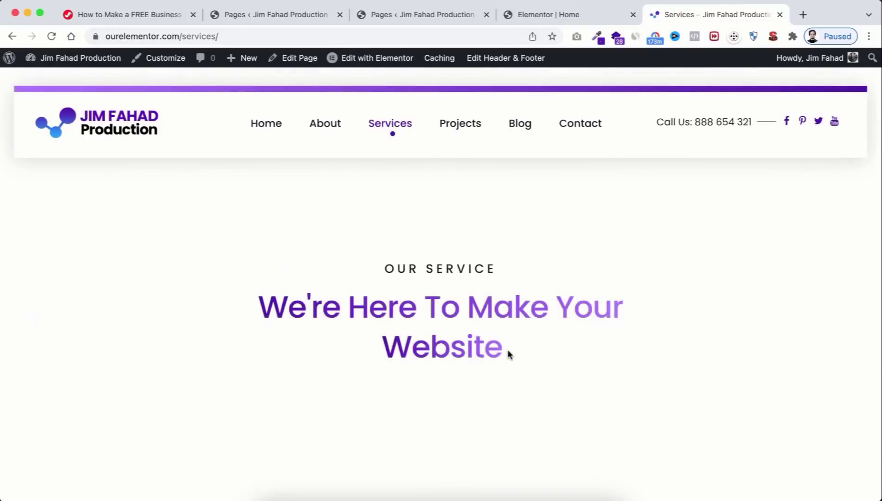
# Scroll the live Services page down to its footer, then jump back to the top
pyautogui.scroll(-10, 508, 353)
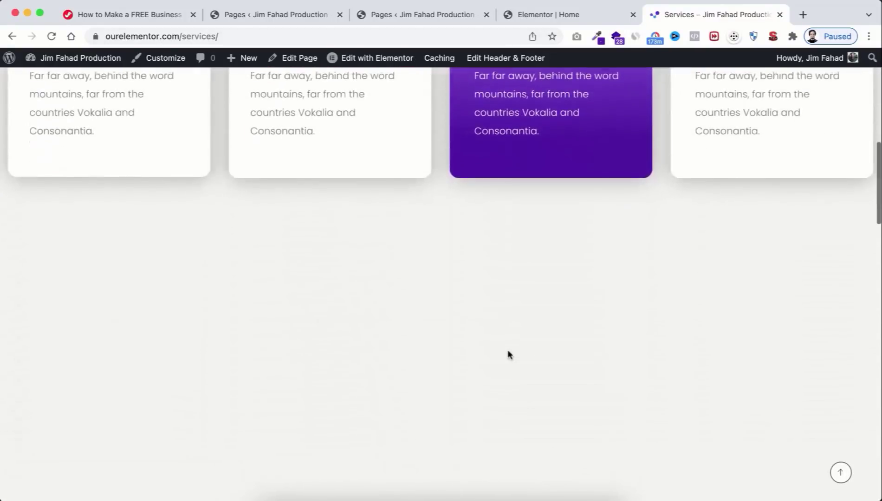
pyautogui.scroll(-2, 507, 353)
pyautogui.scroll(-3, 468, 416)
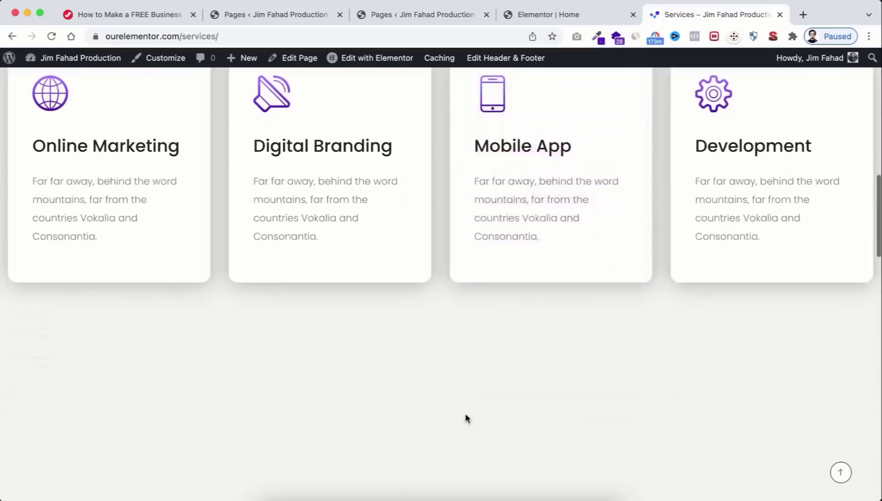
pyautogui.scroll(-6, 467, 418)
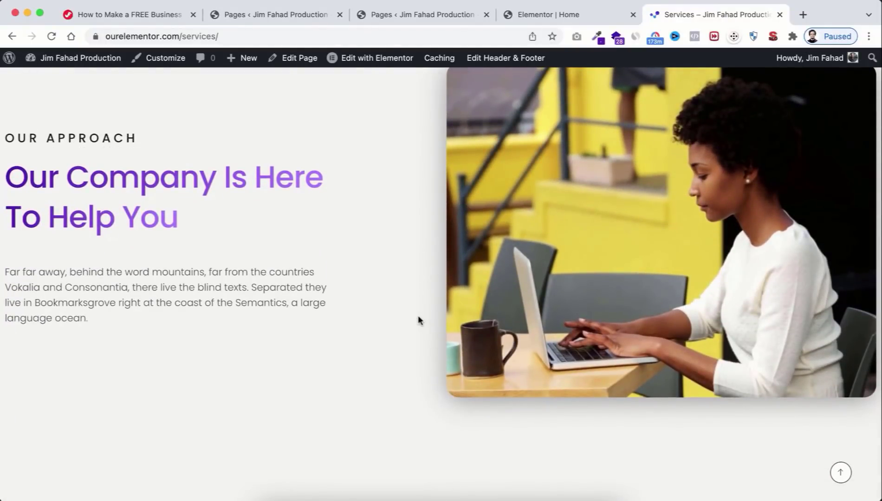
pyautogui.scroll(-10, 412, 348)
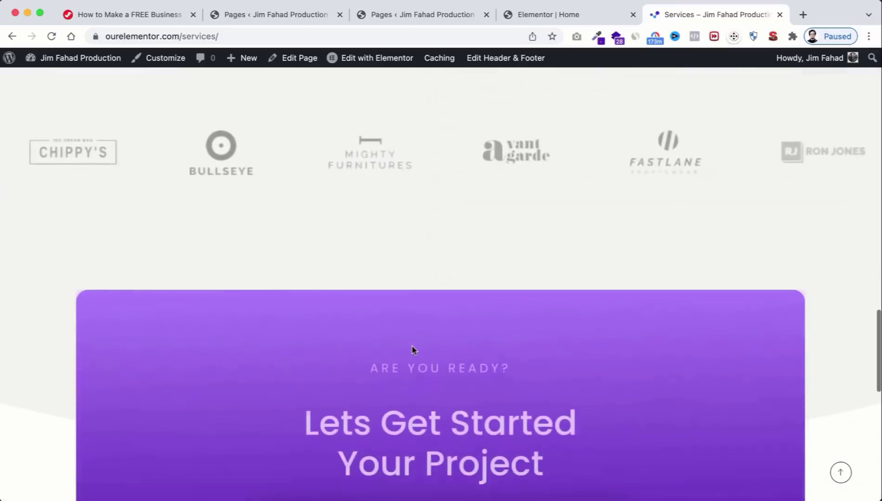
pyautogui.scroll(-8, 412, 349)
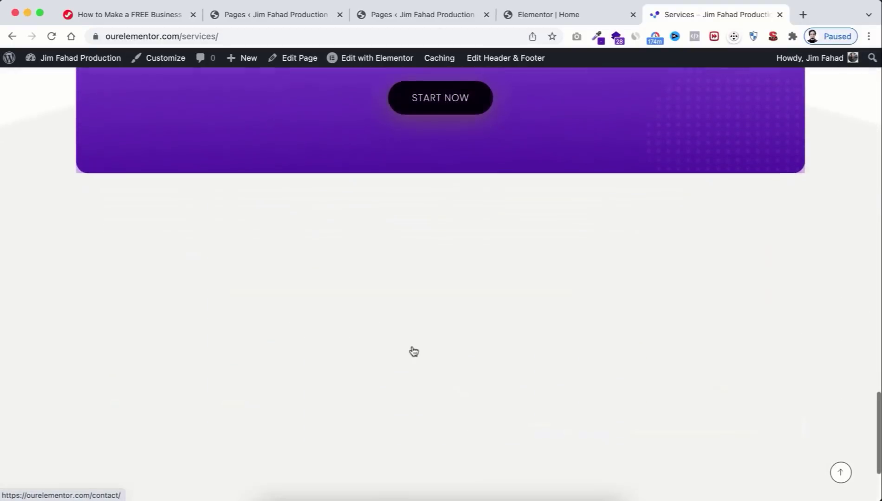
pyautogui.scroll(-3, 412, 349)
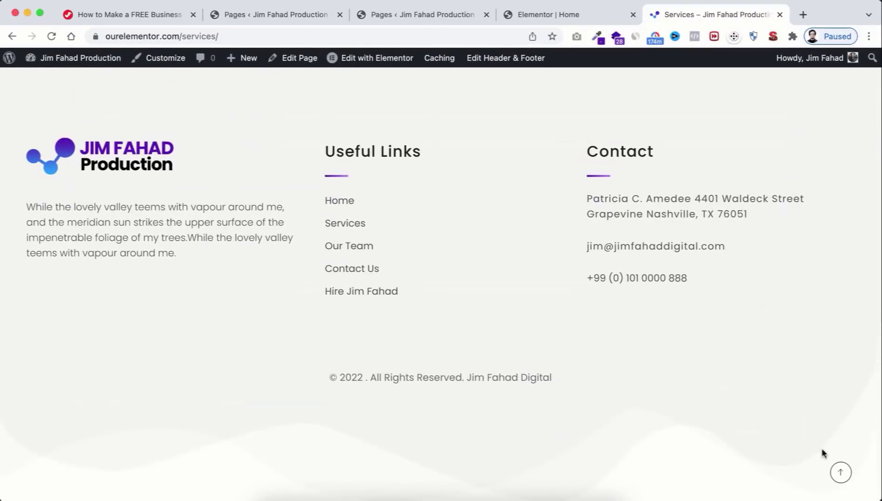
pyautogui.click(841, 473)
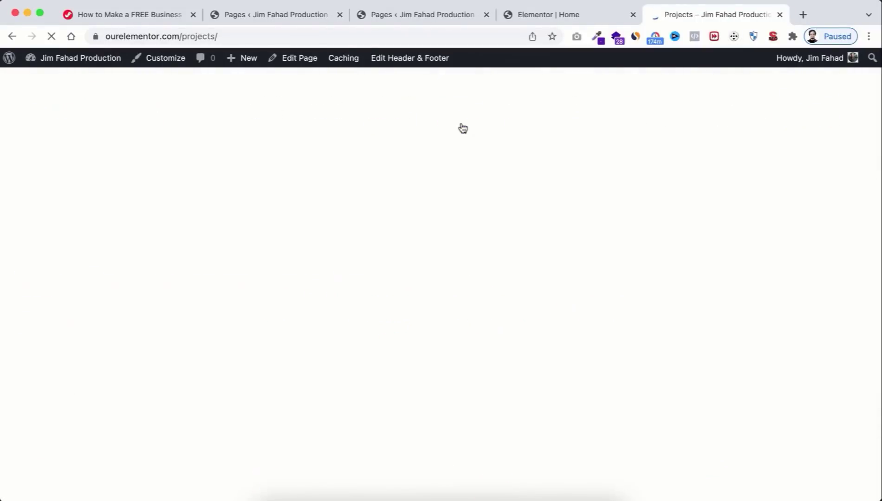
# Review the Projects cards and the Shopbolt Web App case study down to Related Projects
pyautogui.scroll(-8, 471, 292)
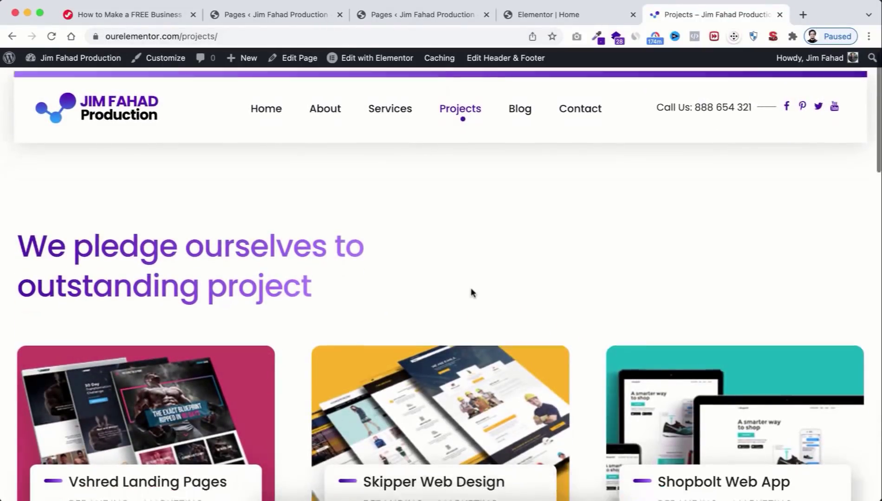
pyautogui.scroll(-8, 471, 293)
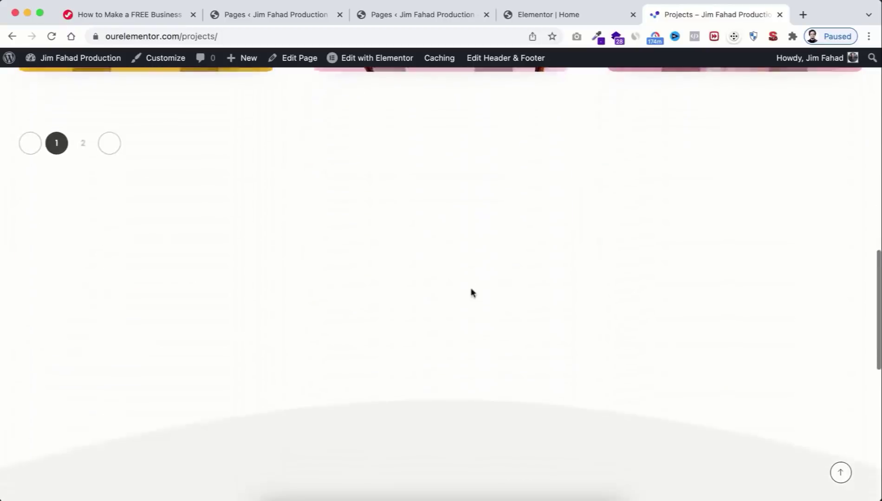
pyautogui.scroll(3, 401, 257)
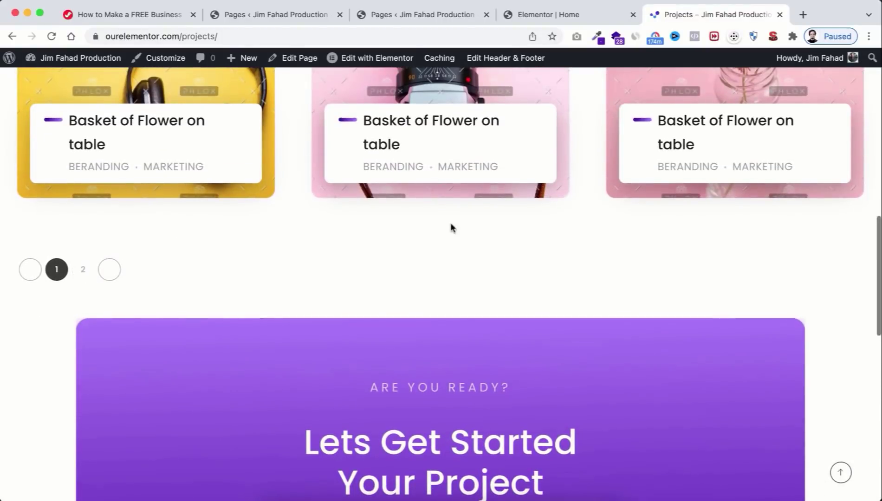
pyautogui.scroll(15, 451, 228)
pyautogui.scroll(-2, 451, 227)
pyautogui.scroll(-3, 483, 229)
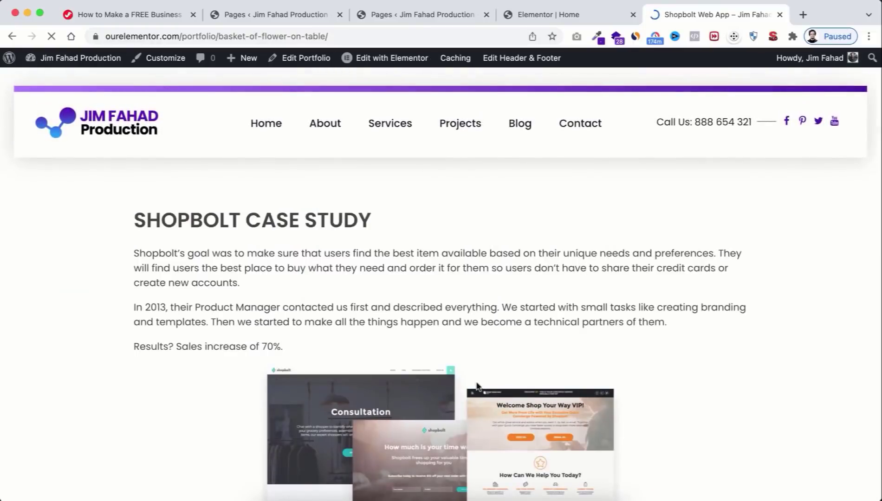
pyautogui.scroll(-6, 477, 386)
pyautogui.scroll(-20, 476, 386)
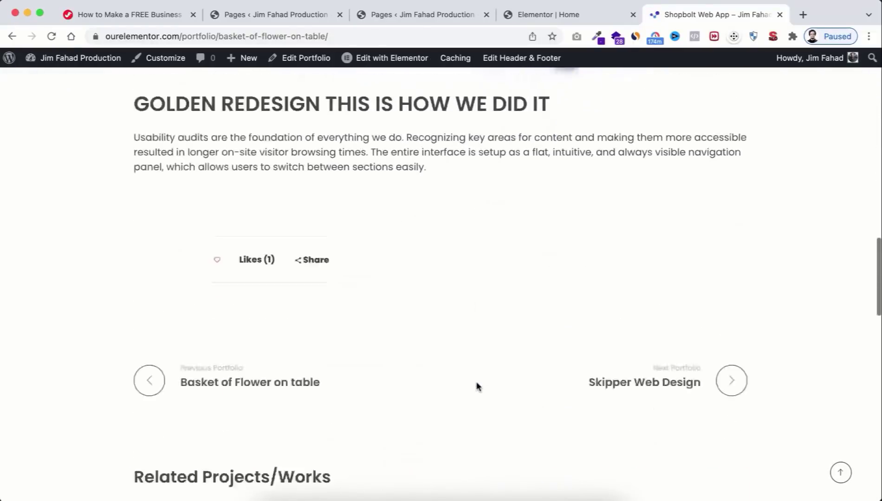
pyautogui.scroll(-1, 477, 387)
pyautogui.scroll(-4, 477, 386)
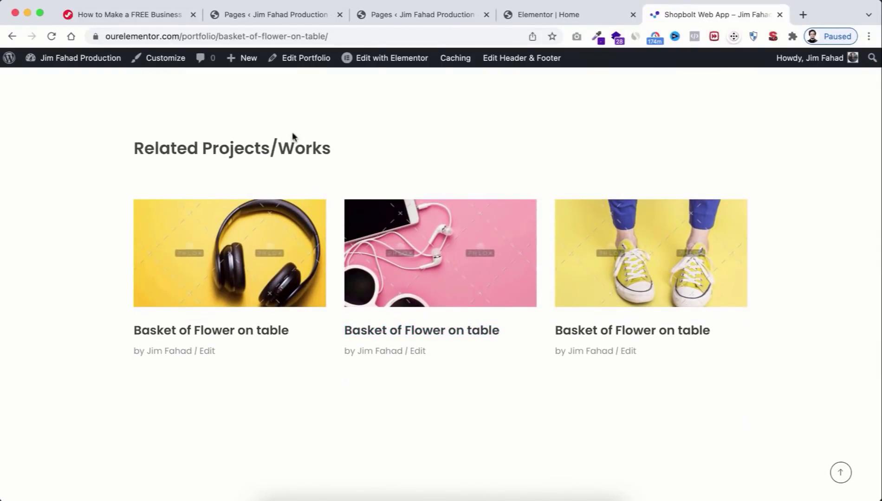
pyautogui.click(841, 473)
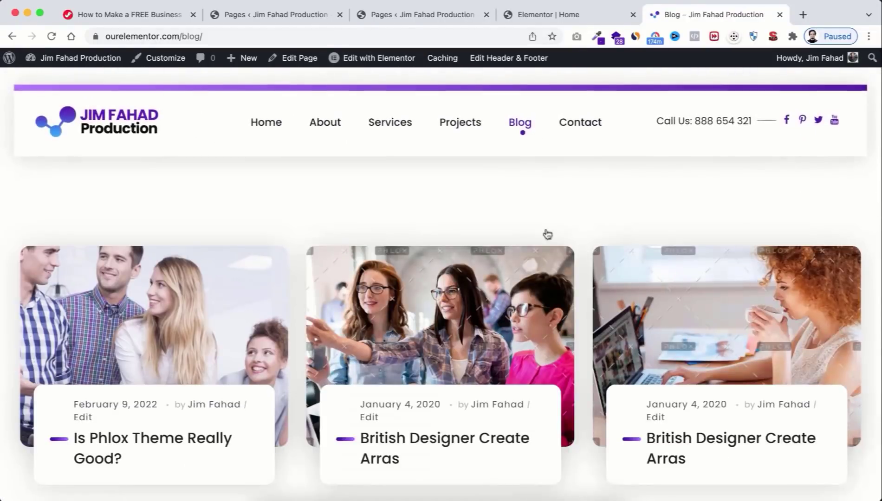
# Scroll through the Blog post cards and the 'Is Phlox Theme Really Good?' post
pyautogui.scroll(-10, 527, 336)
pyautogui.scroll(-10, 527, 335)
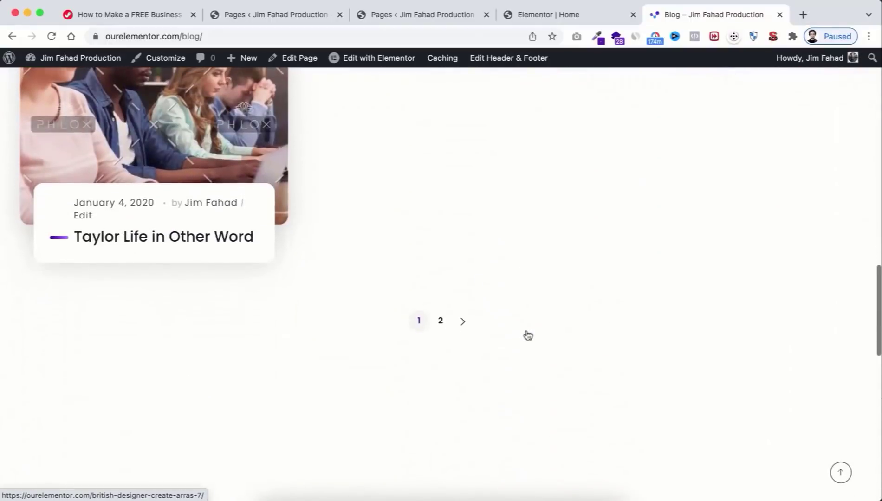
pyautogui.scroll(20, 449, 235)
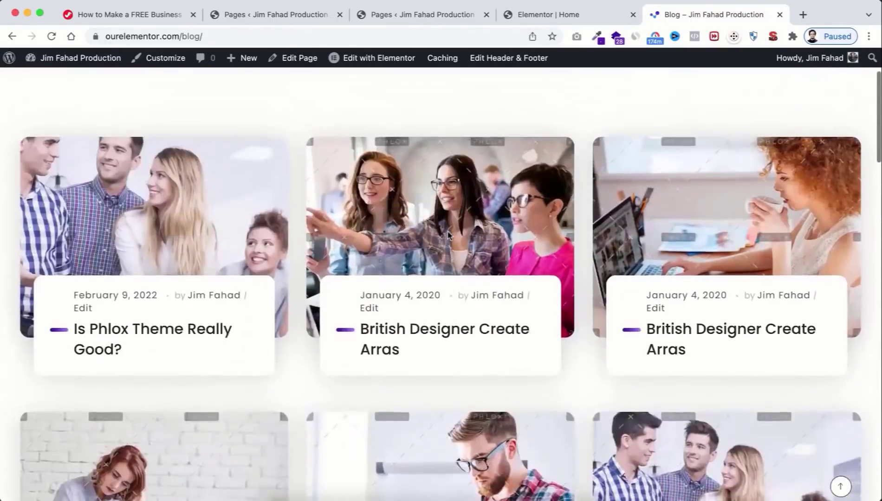
pyautogui.scroll(-2, 294, 316)
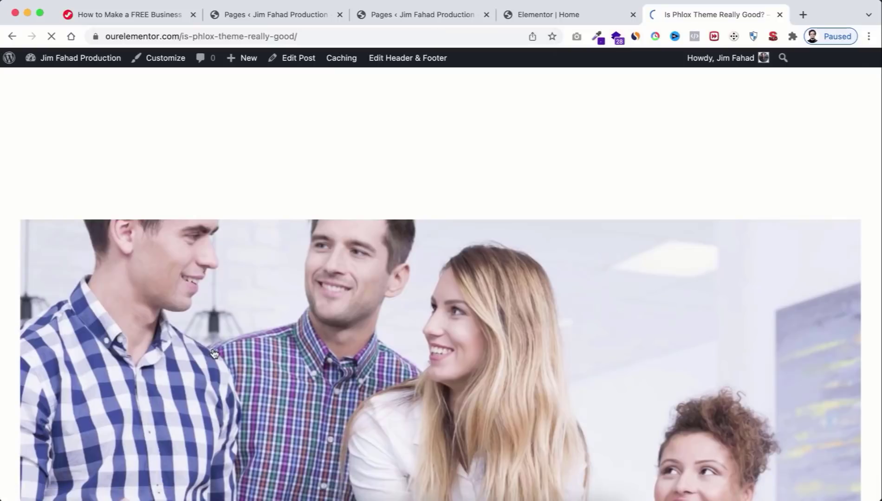
pyautogui.scroll(-3, 484, 385)
pyautogui.scroll(-2, 492, 348)
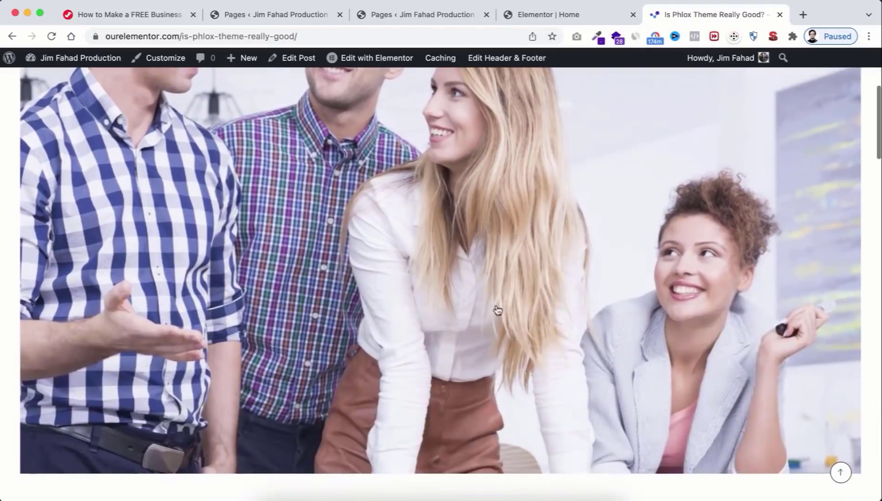
pyautogui.scroll(-5, 532, 342)
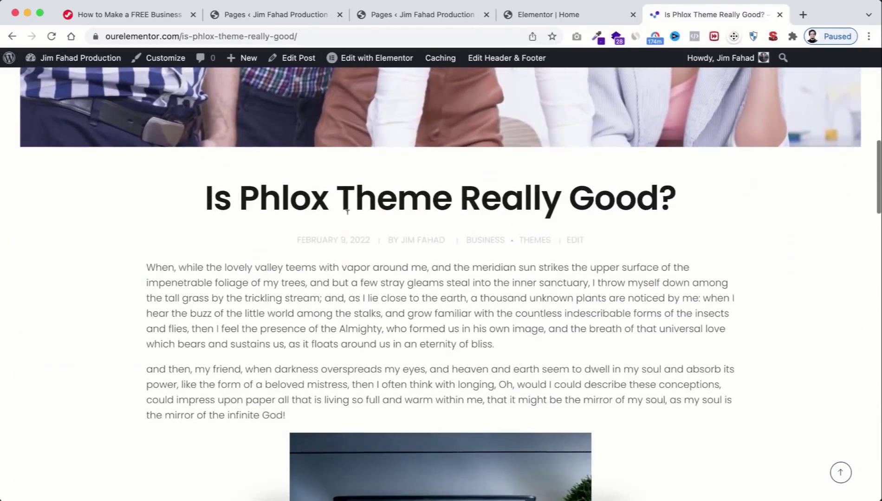
pyautogui.scroll(-15, 491, 390)
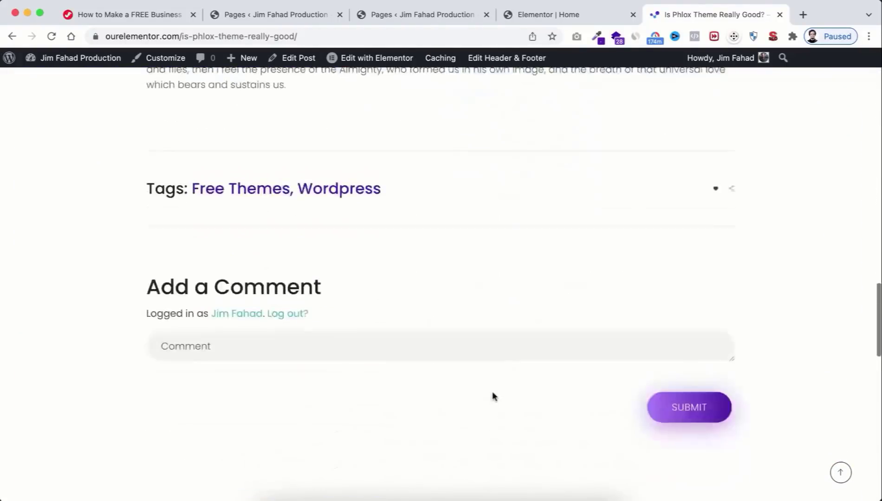
pyautogui.scroll(5, 528, 240)
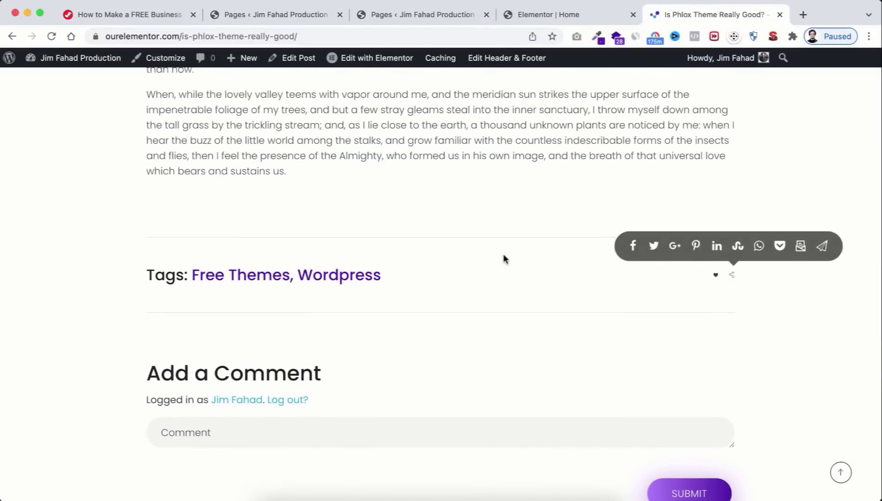
pyautogui.scroll(20, 505, 259)
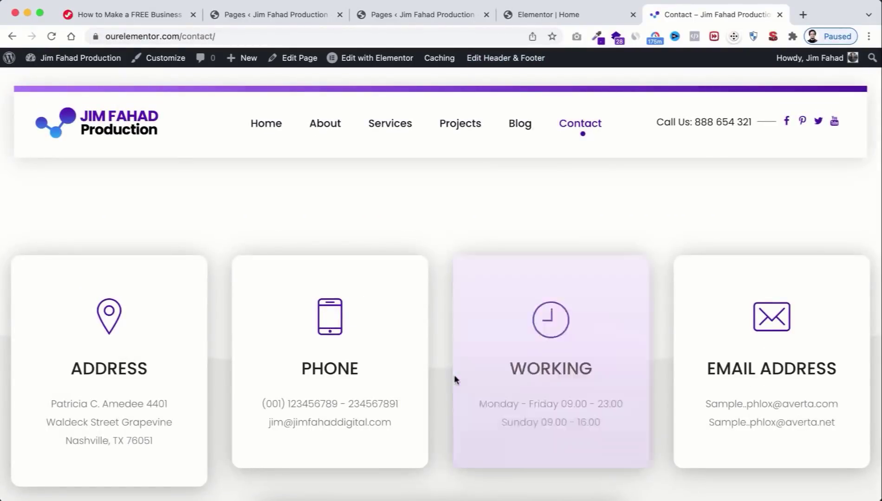
# Scroll the live Contact page past its form and map to the footer, then back to top
pyautogui.scroll(-9, 454, 375)
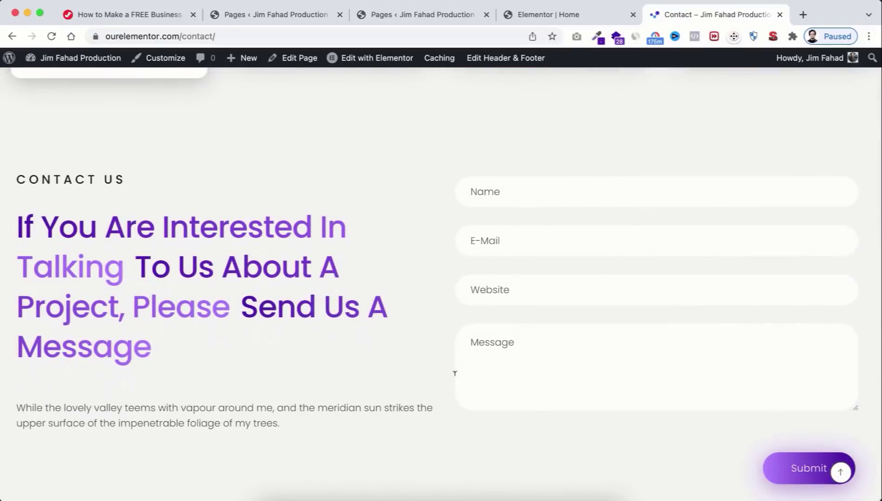
pyautogui.scroll(-2, 455, 374)
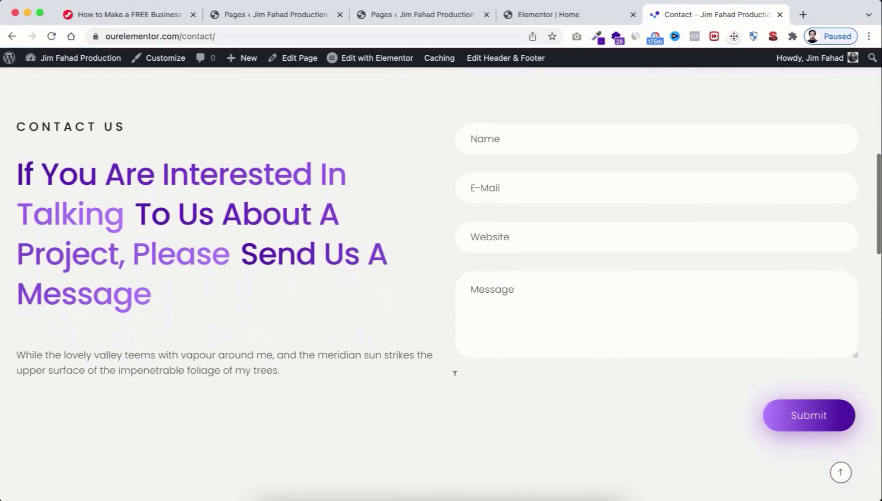
pyautogui.scroll(-11, 454, 373)
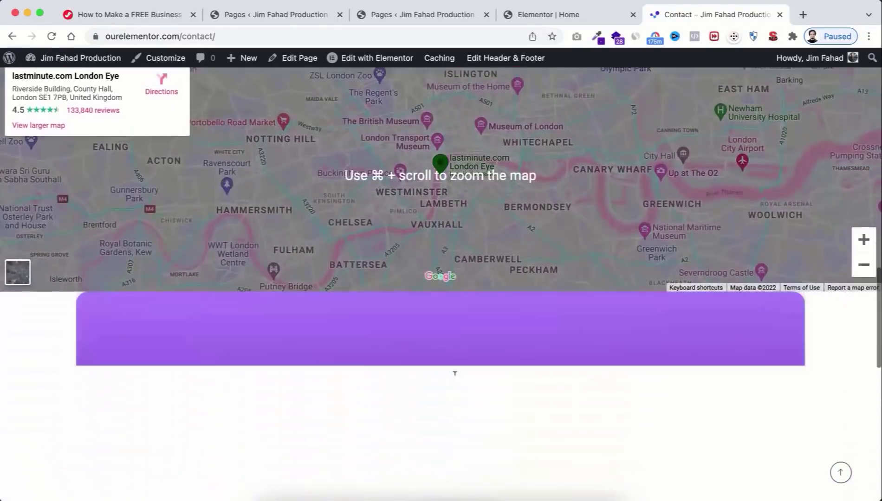
pyautogui.scroll(-15, 458, 427)
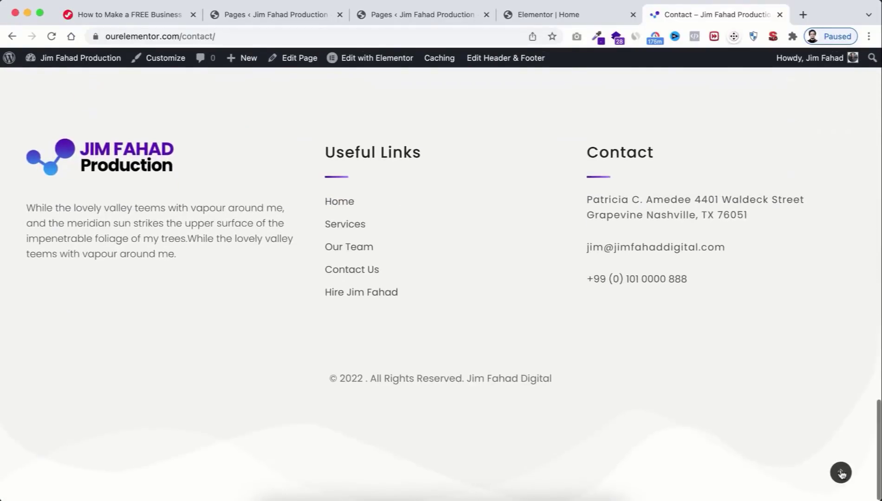
pyautogui.click(841, 473)
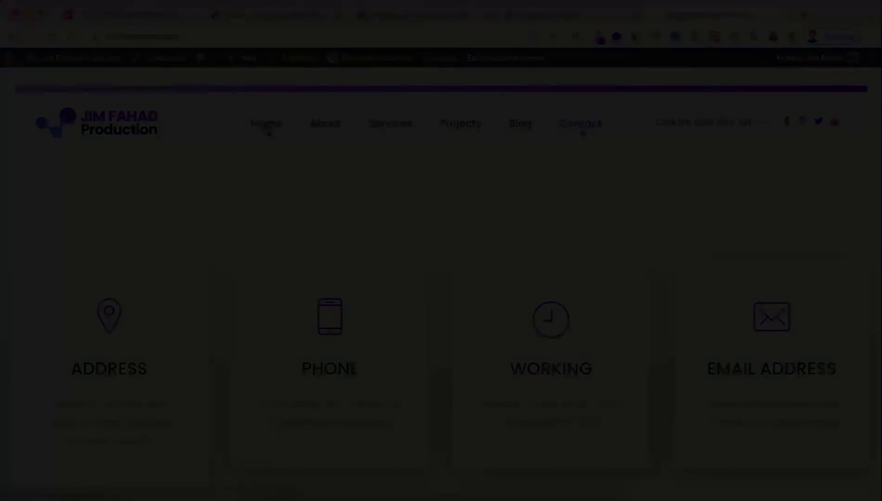